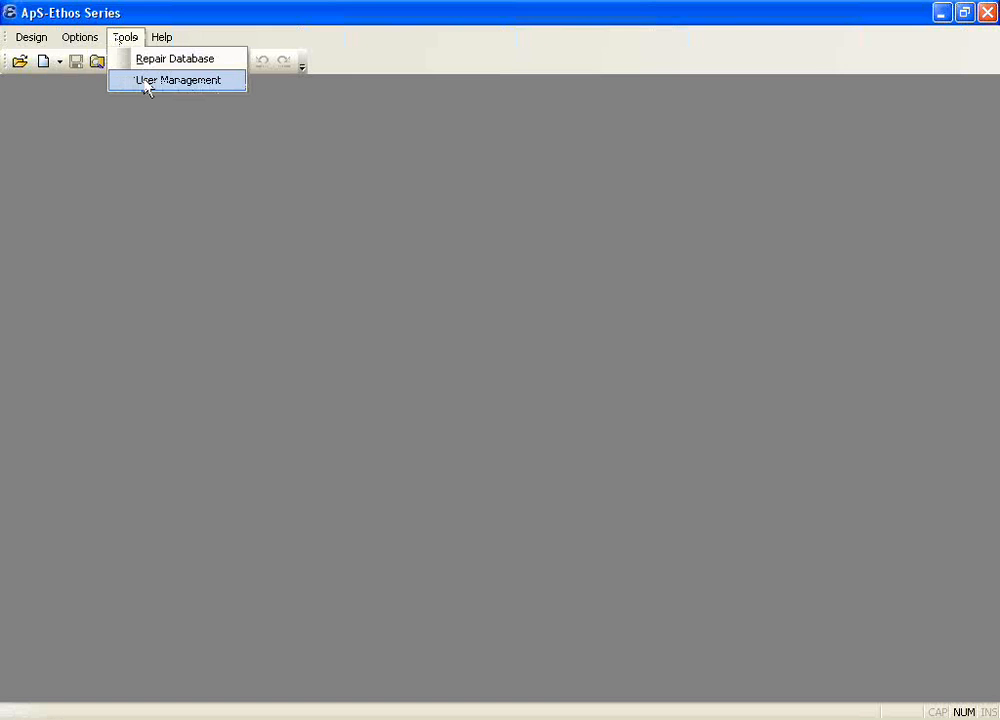
Step: Create a new user account in user management, entering the person's login name
{"action": "left_click", "coordinate": [147, 82]}
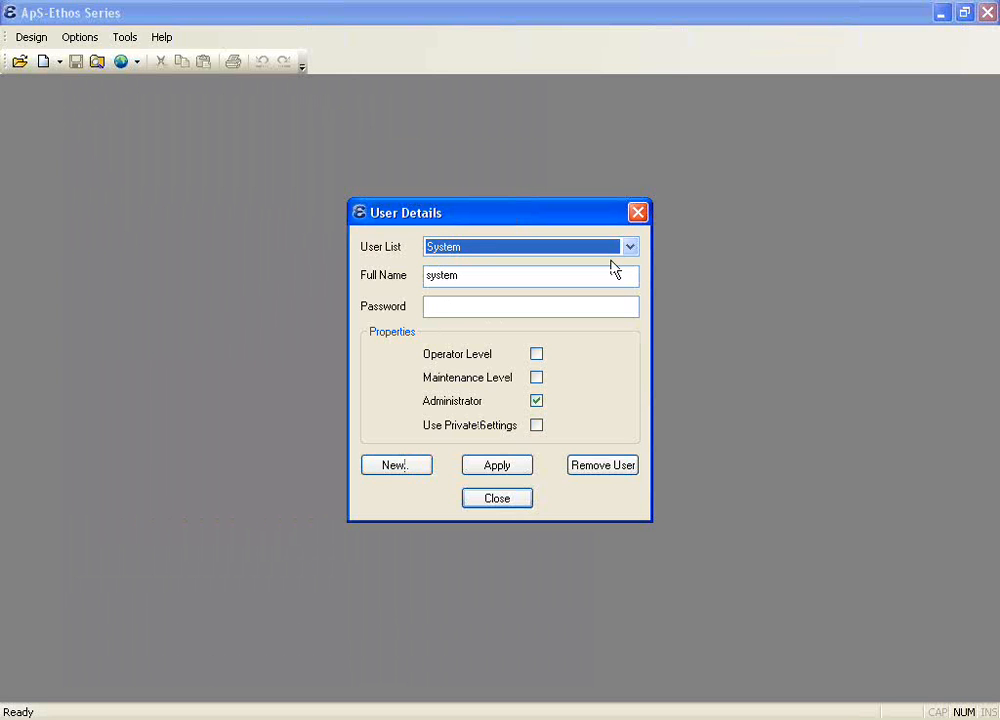
{"action": "left_click", "coordinate": [399, 468]}
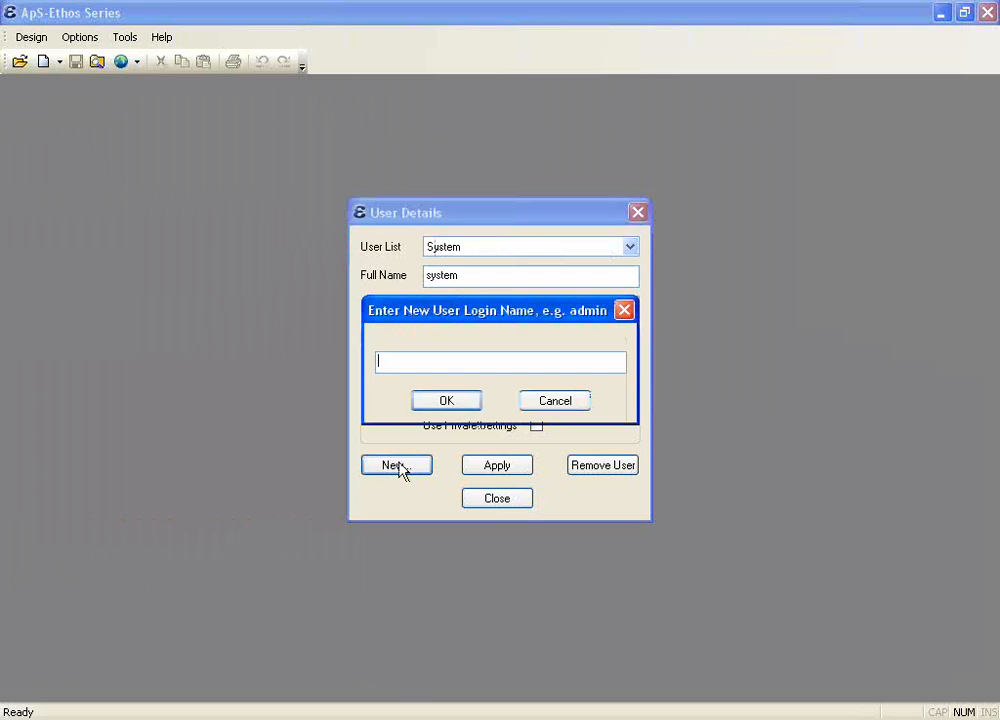
{"action": "type", "text": "Richard"}
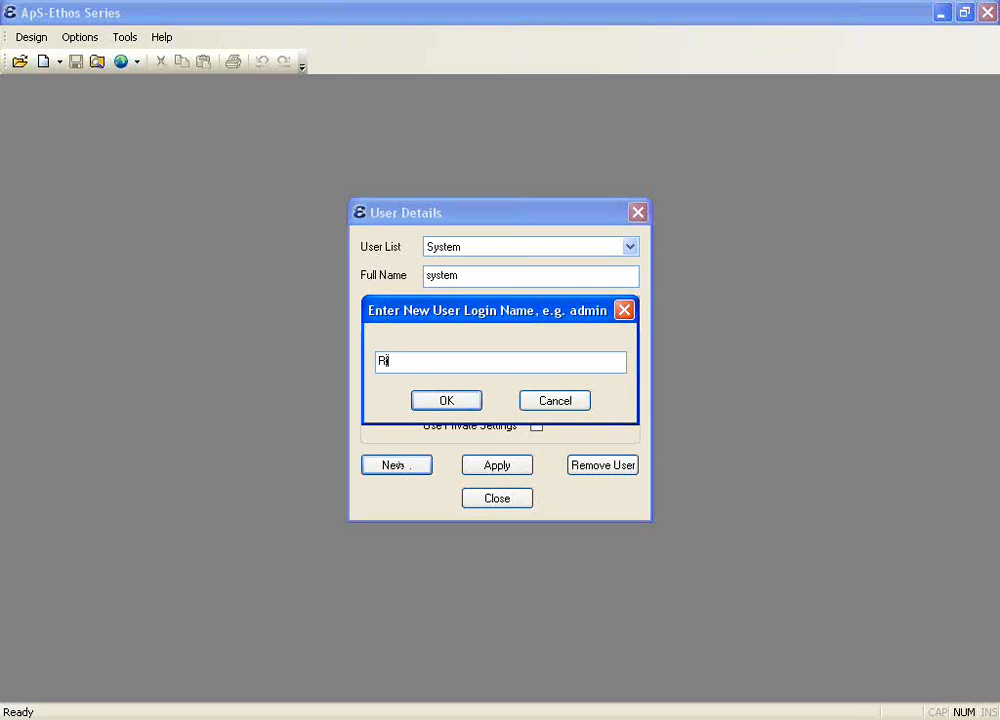
{"action": "left_click", "coordinate": [456, 403]}
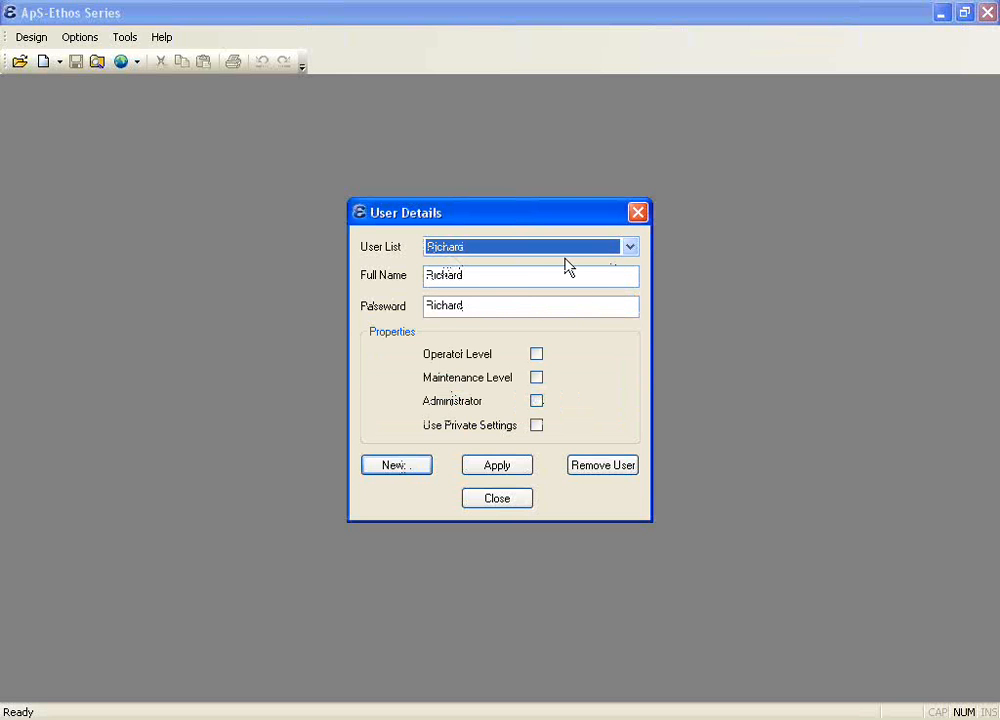
Step: Show the System user's details in user management and close the user details
{"action": "left_click", "coordinate": [630, 247]}
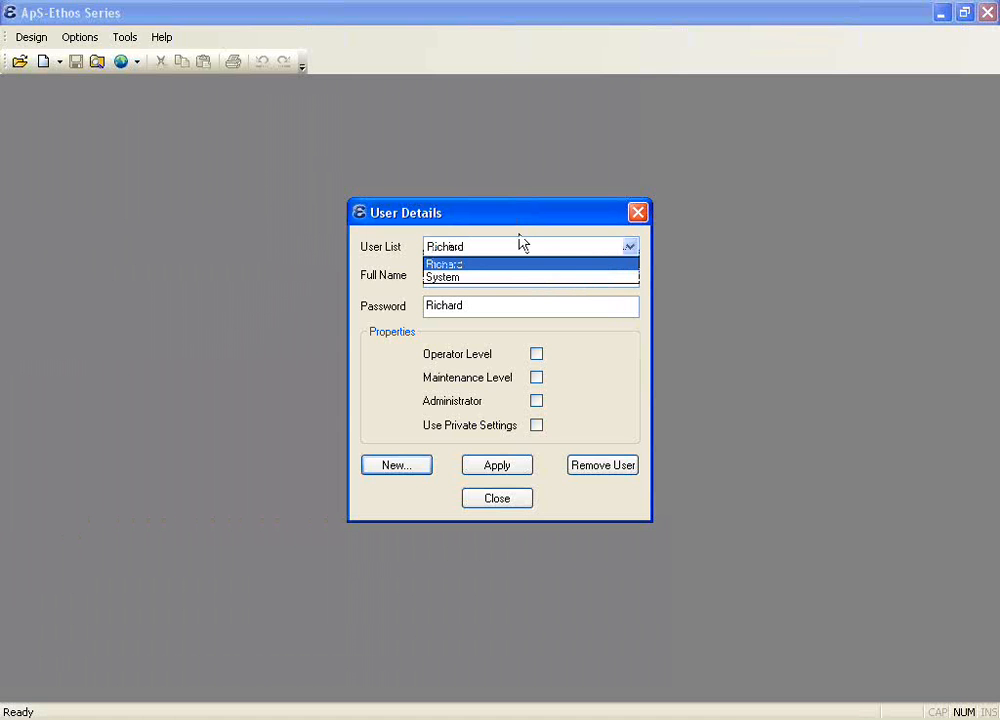
{"action": "left_click", "coordinate": [503, 278]}
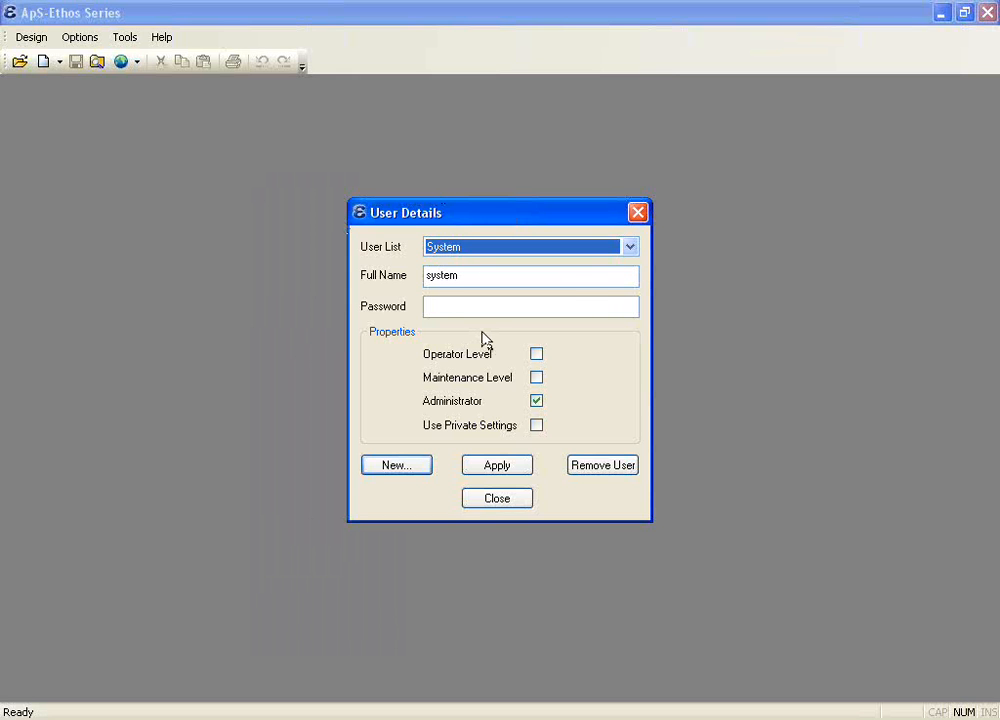
{"action": "left_click", "coordinate": [476, 499]}
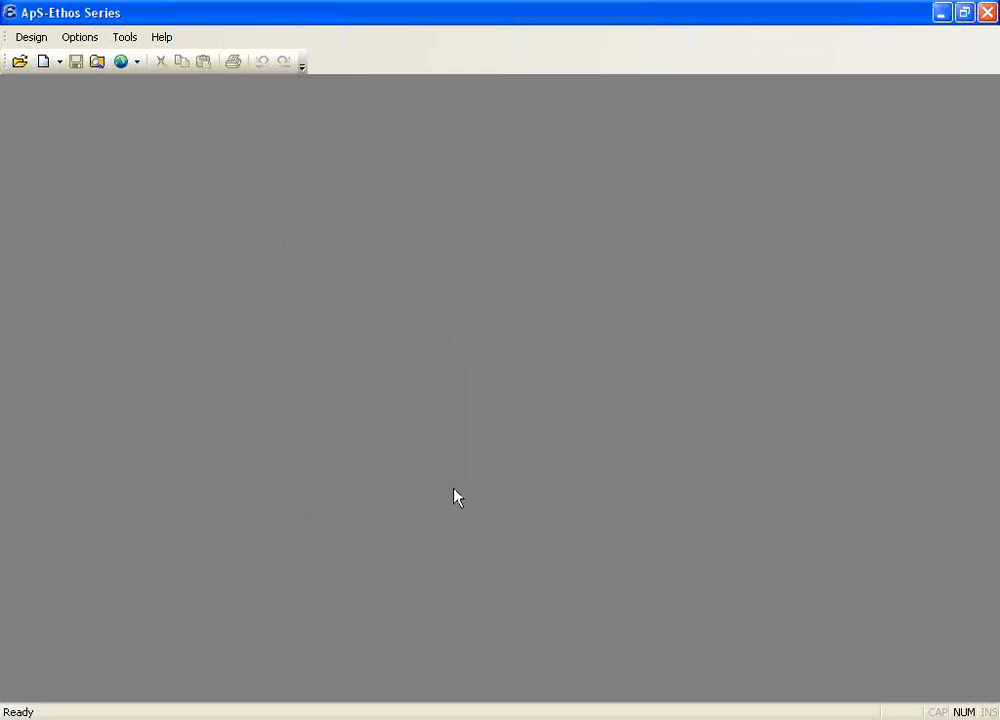
Step: View the software's version and copyright information and dismiss it
{"action": "left_click", "coordinate": [127, 40]}
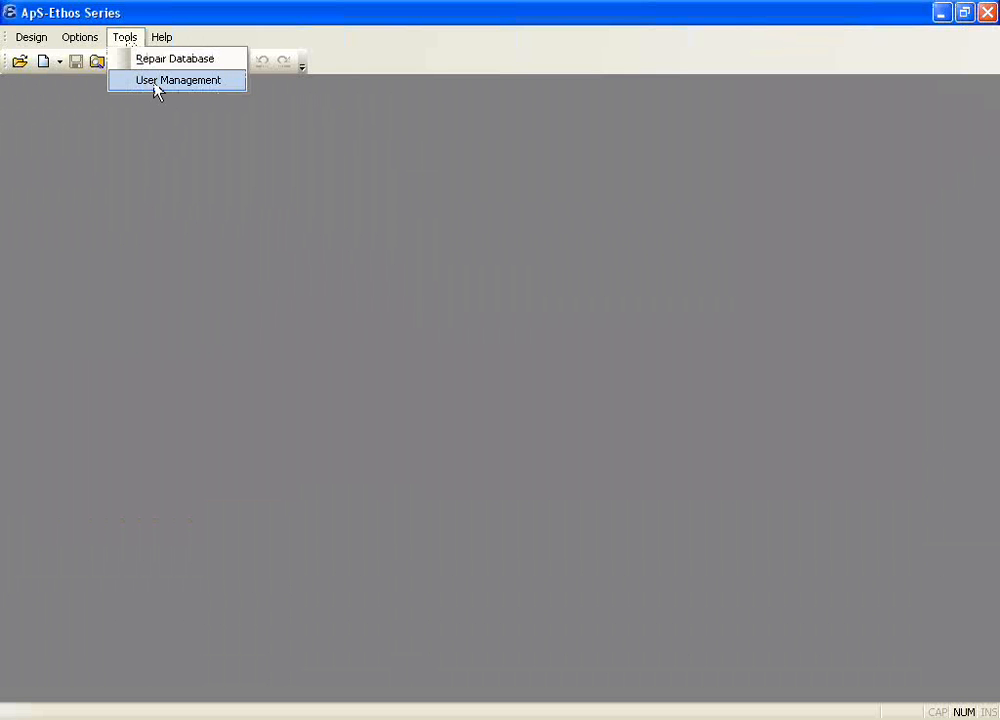
{"action": "mouse_move", "coordinate": [158, 41]}
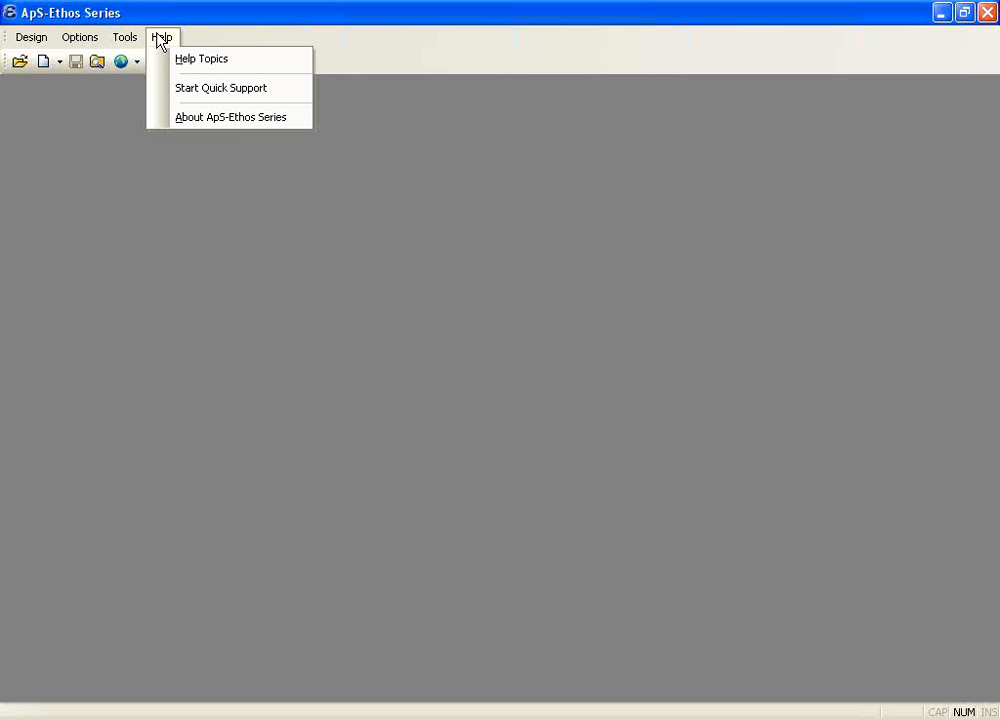
{"action": "left_click", "coordinate": [197, 122]}
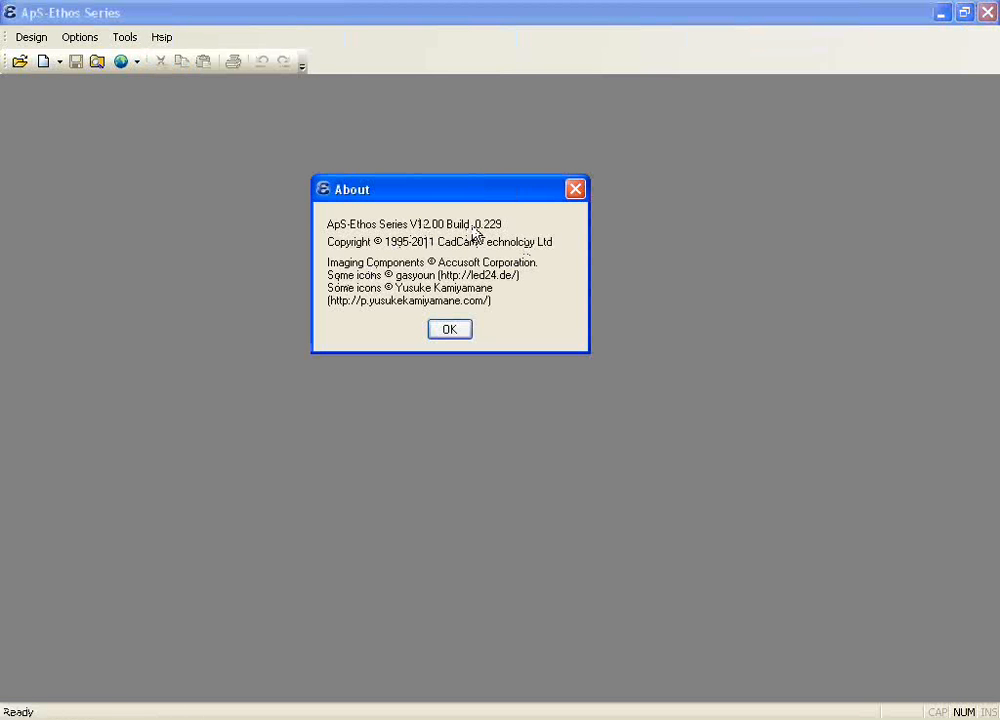
{"action": "left_click", "coordinate": [450, 331]}
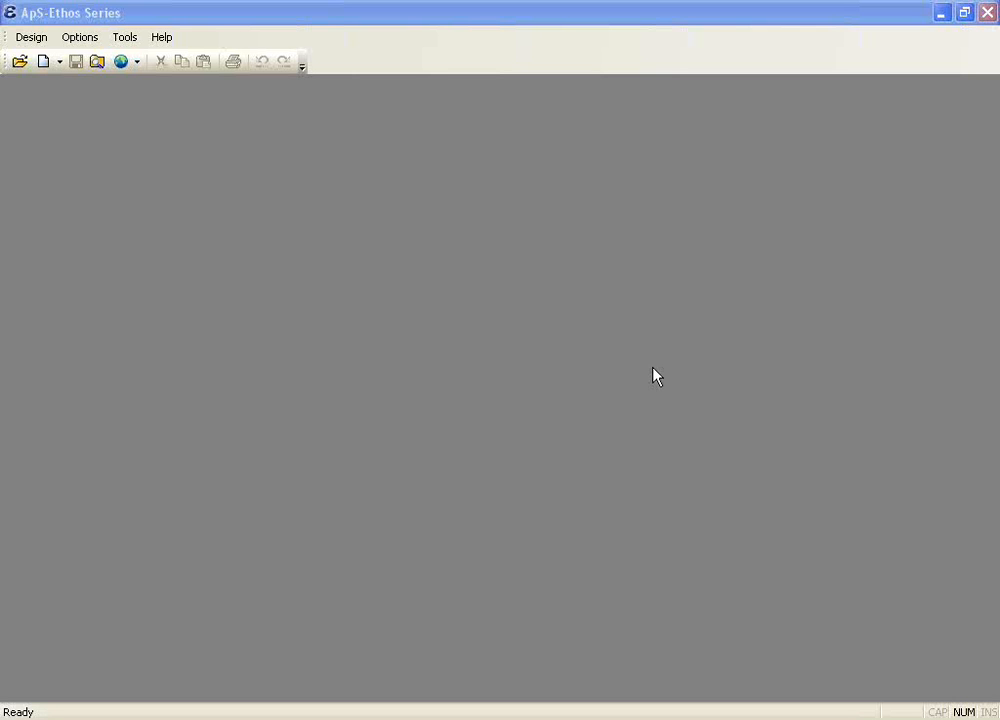
Step: View the company information form used for printouts and close it without entering anything
{"action": "left_click", "coordinate": [157, 44]}
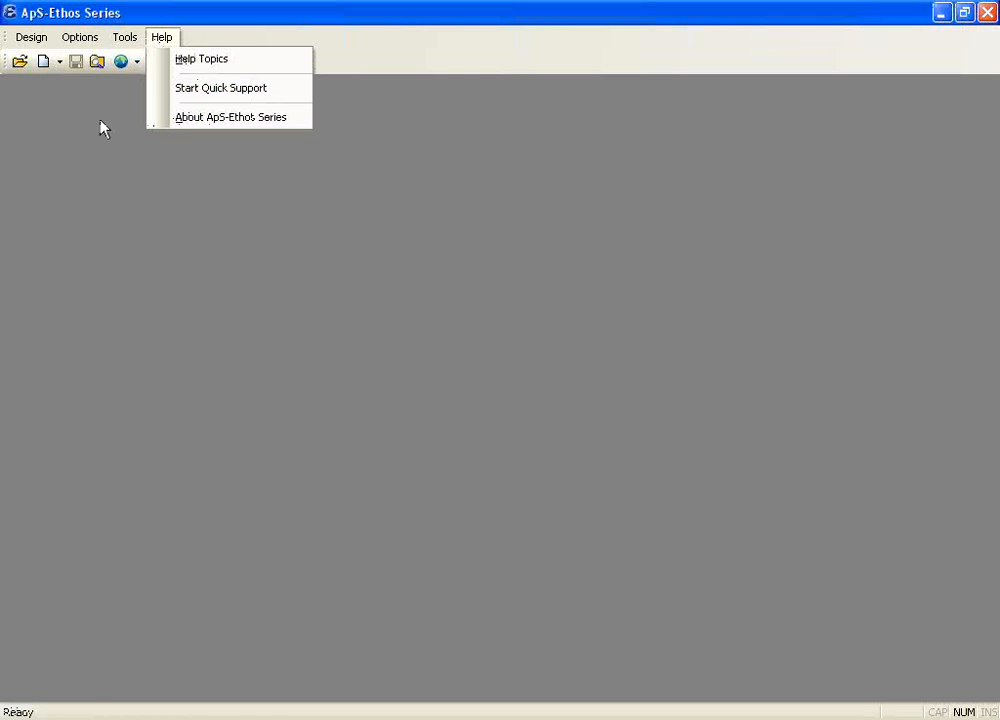
{"action": "mouse_move", "coordinate": [82, 45]}
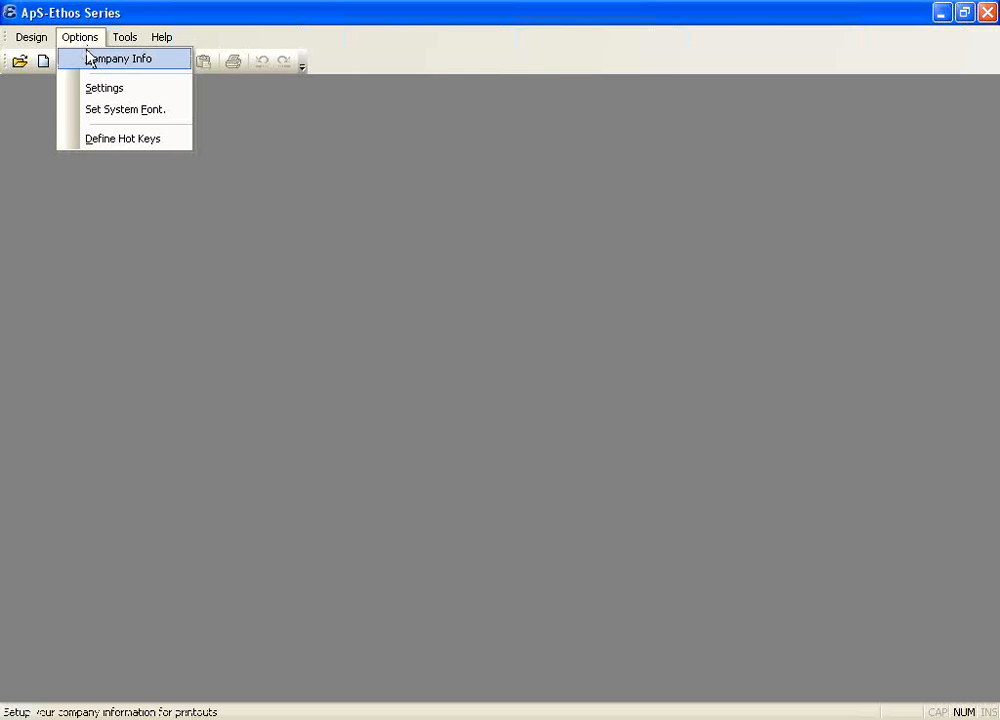
{"action": "left_click", "coordinate": [88, 60]}
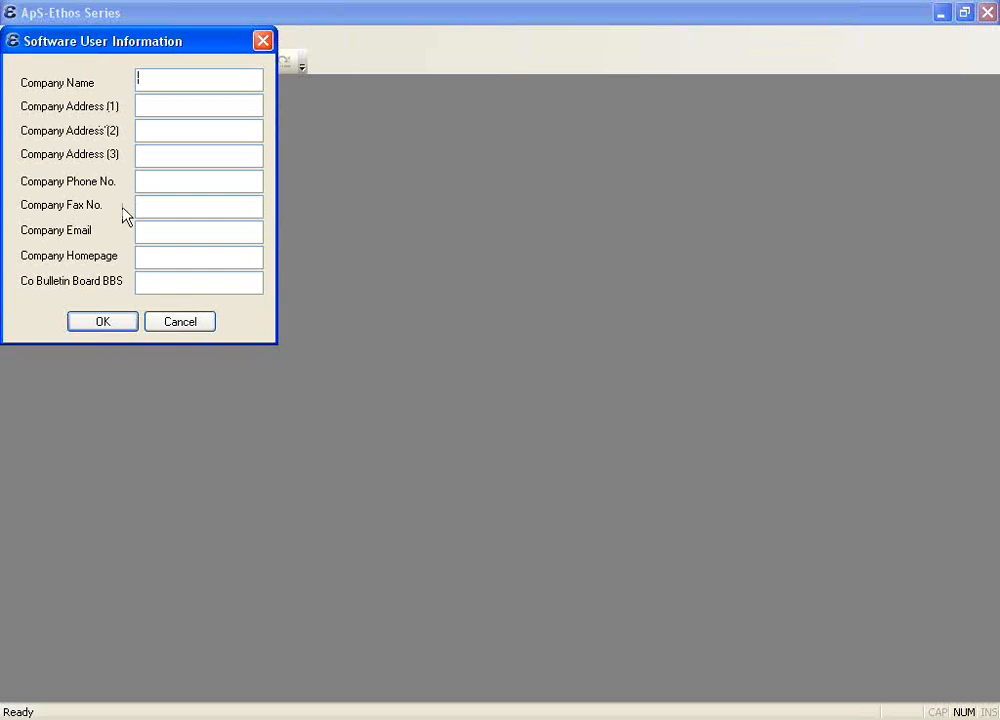
{"action": "left_click", "coordinate": [176, 324]}
Step: Remove the Export DST command from the Alt + 1 hot key
{"action": "left_click", "coordinate": [85, 42]}
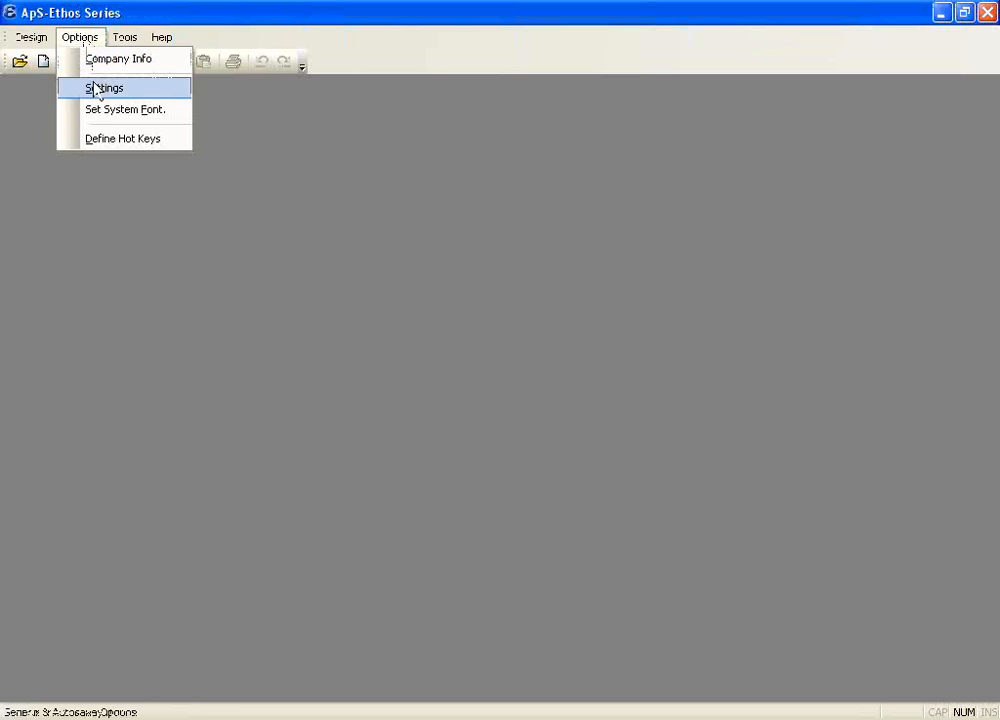
{"action": "left_click", "coordinate": [100, 140]}
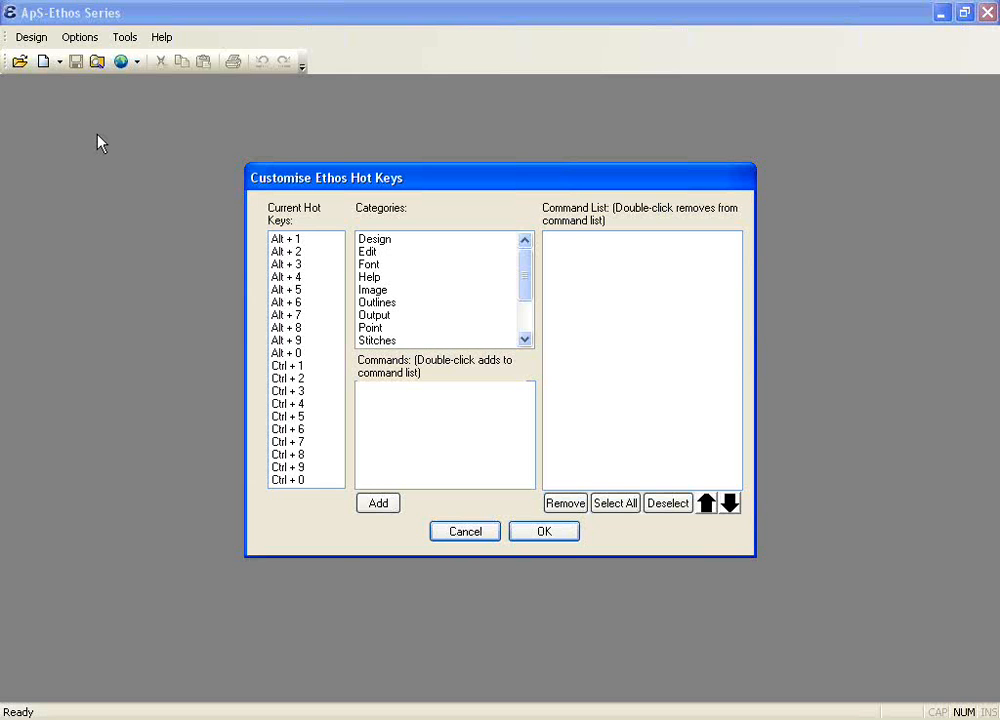
{"action": "left_click", "coordinate": [285, 239]}
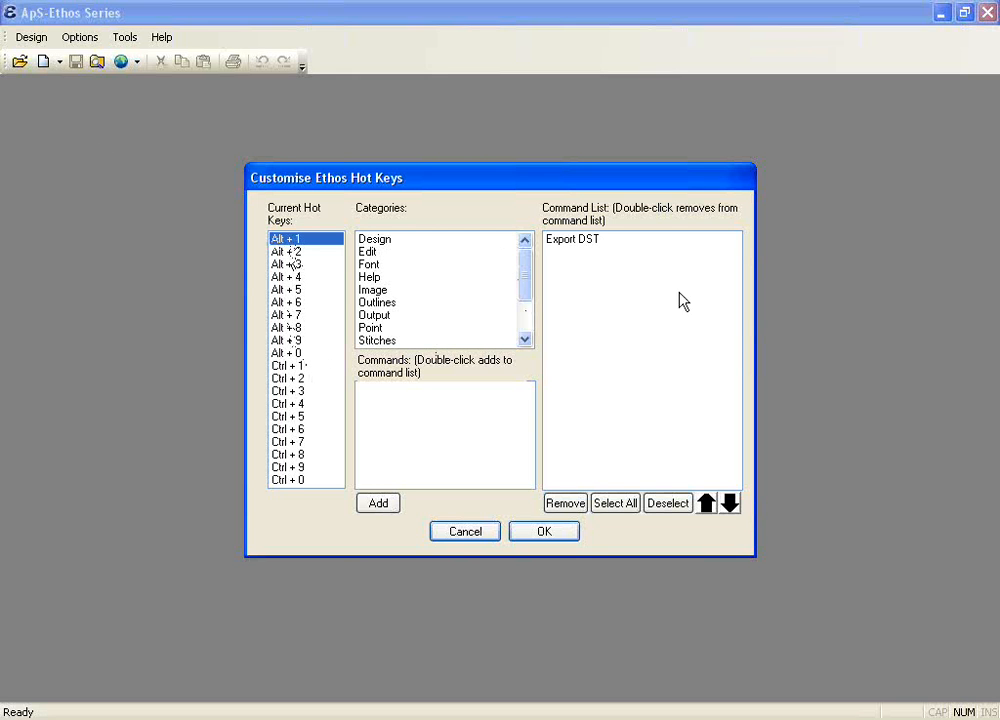
{"action": "left_click", "coordinate": [587, 242]}
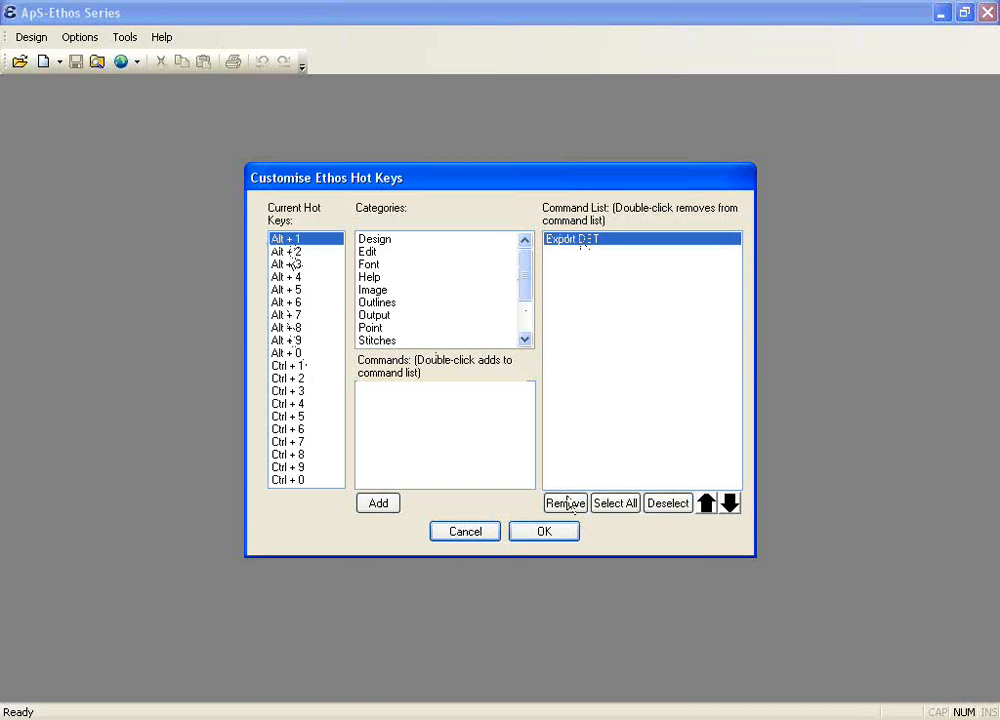
{"action": "left_click", "coordinate": [565, 503]}
Step: Assign the Zoom Resize command from the Views category to the Alt + 1 hot key and save the hot keys
{"action": "left_click_drag", "start_coordinate": [527, 268], "coordinate": [519, 290]}
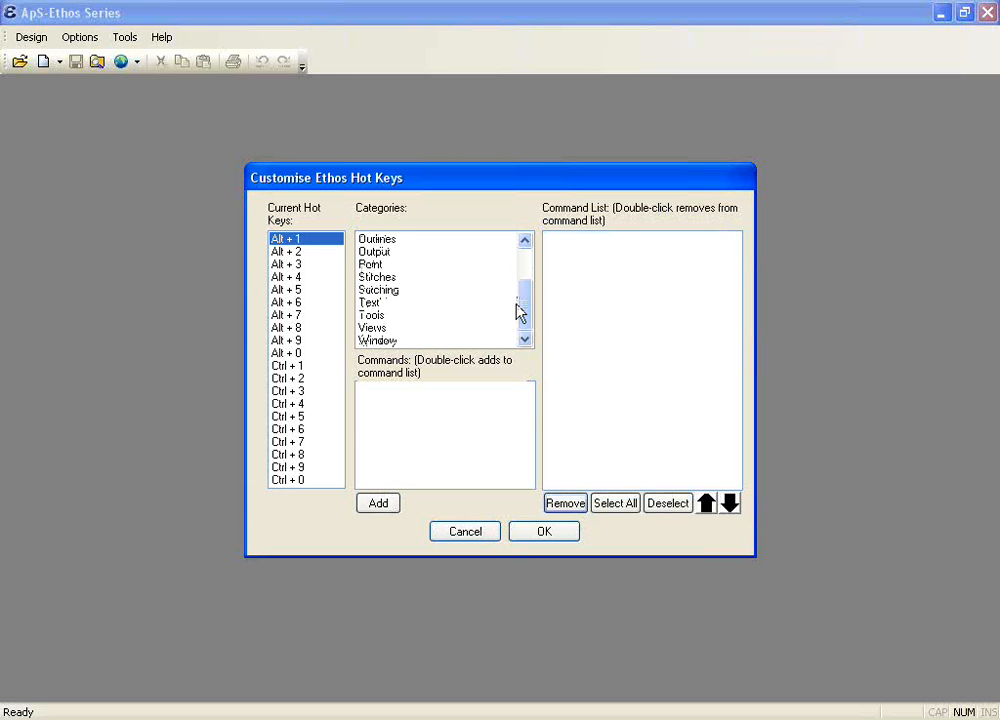
{"action": "left_click", "coordinate": [378, 329]}
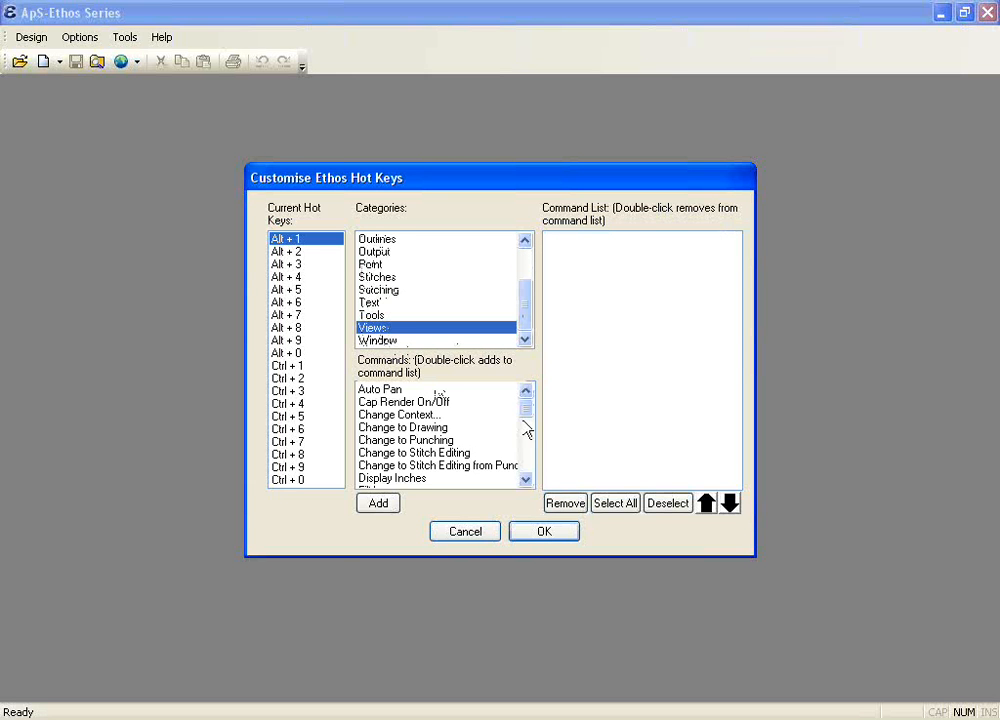
{"action": "left_click_drag", "start_coordinate": [526, 415], "coordinate": [527, 473]}
{"action": "double_click", "coordinate": [400, 441]}
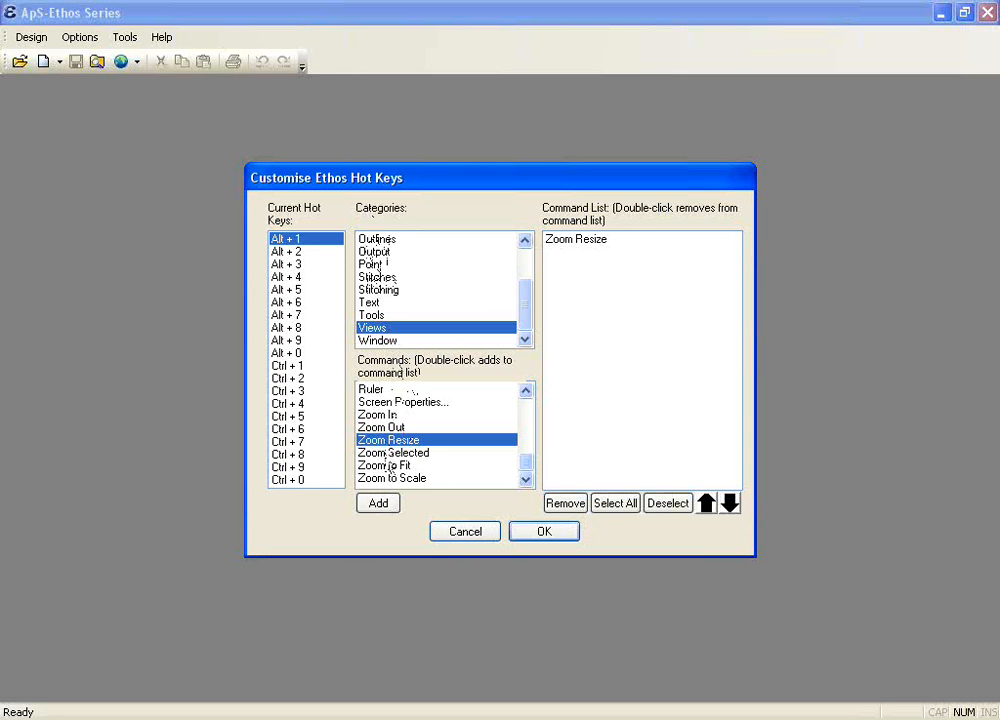
{"action": "left_click", "coordinate": [537, 533]}
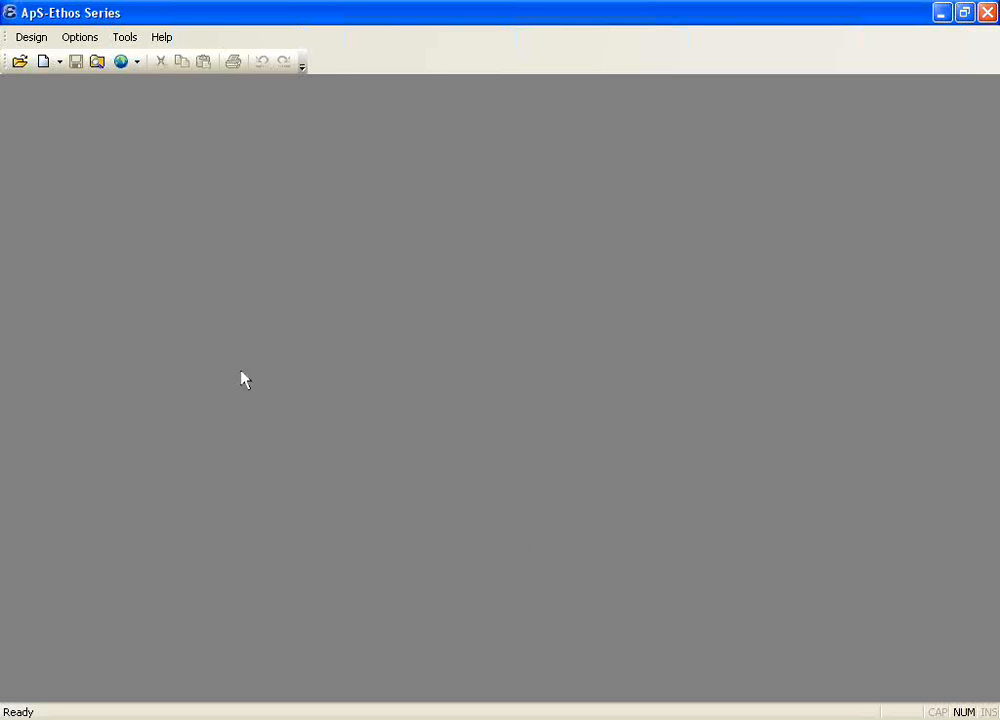
Step: Turn Action Logging on in the on/off parameters of the environment settings
{"action": "left_click", "coordinate": [78, 38]}
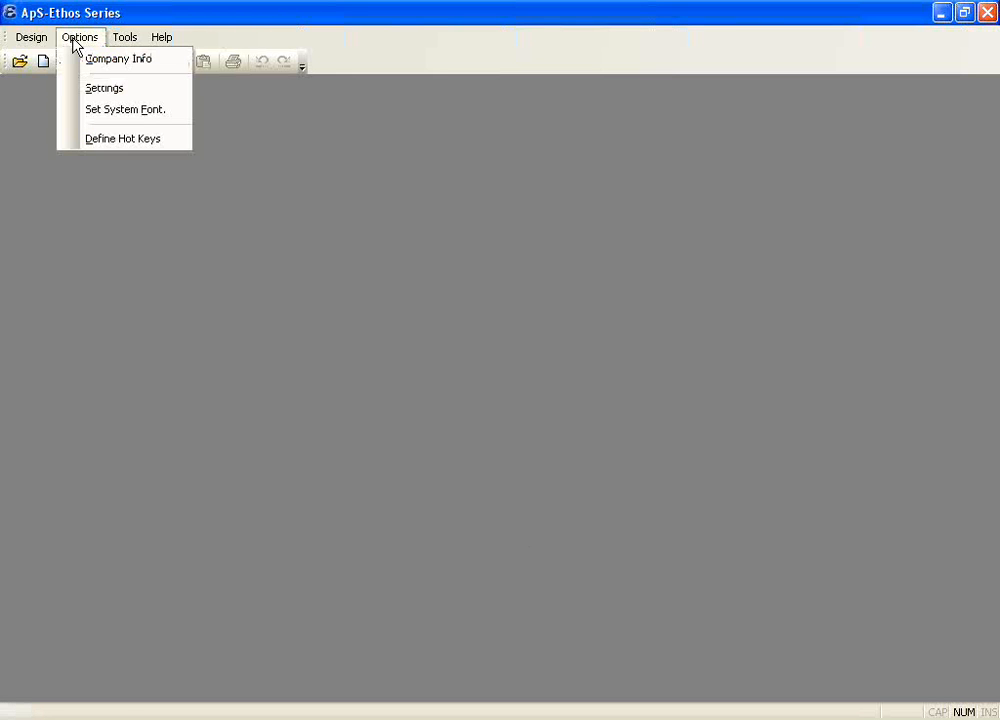
{"action": "left_click", "coordinate": [91, 92]}
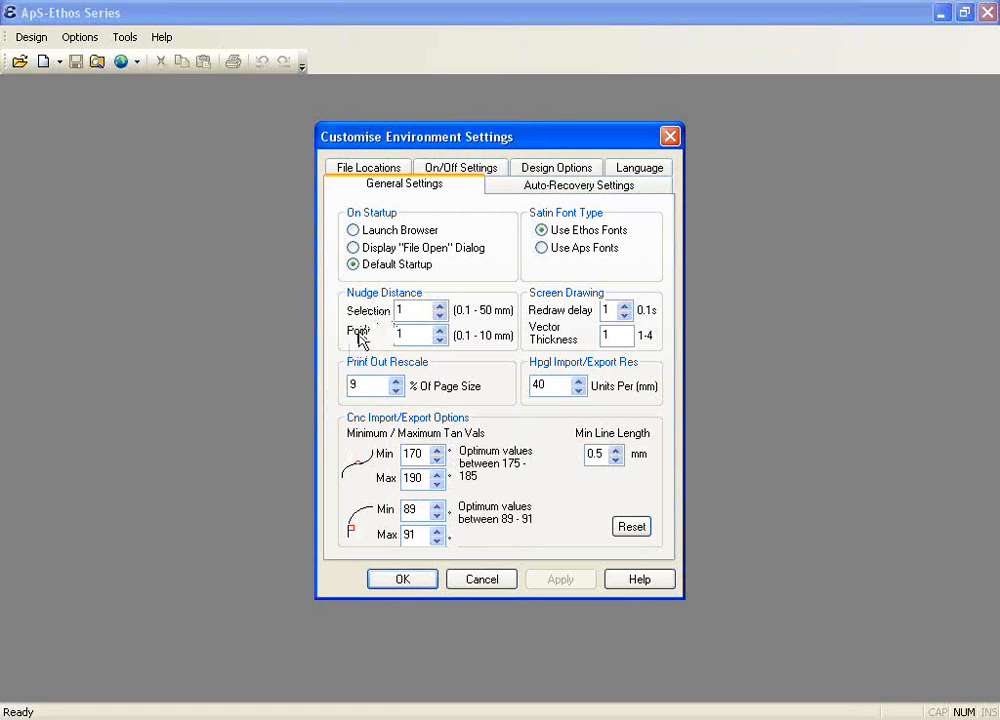
{"action": "left_click", "coordinate": [441, 172]}
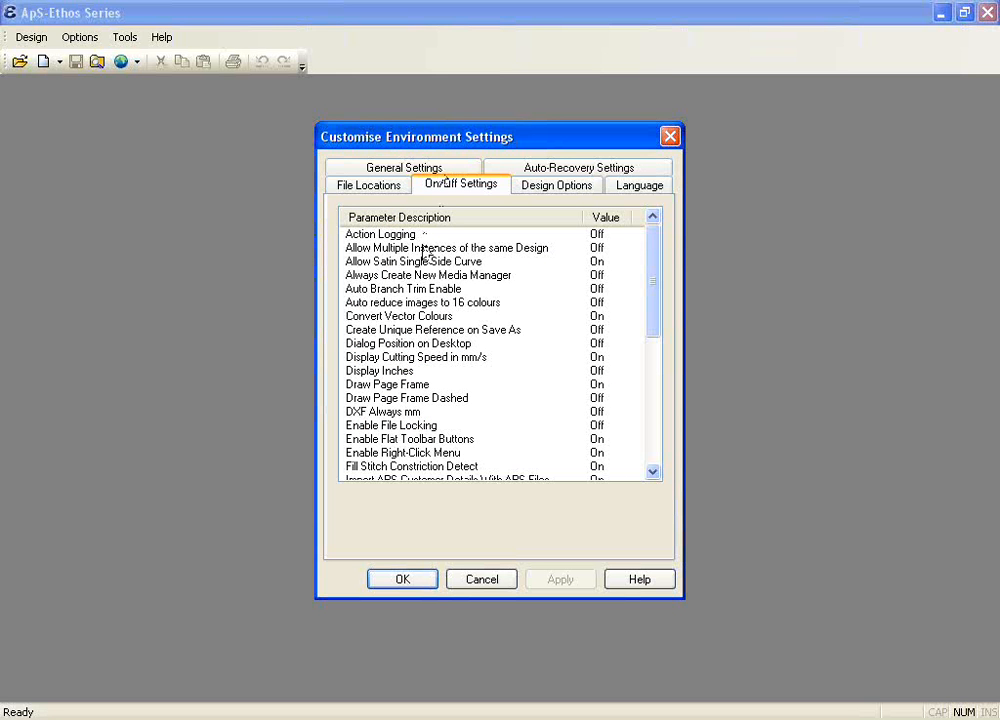
{"action": "left_click", "coordinate": [388, 235]}
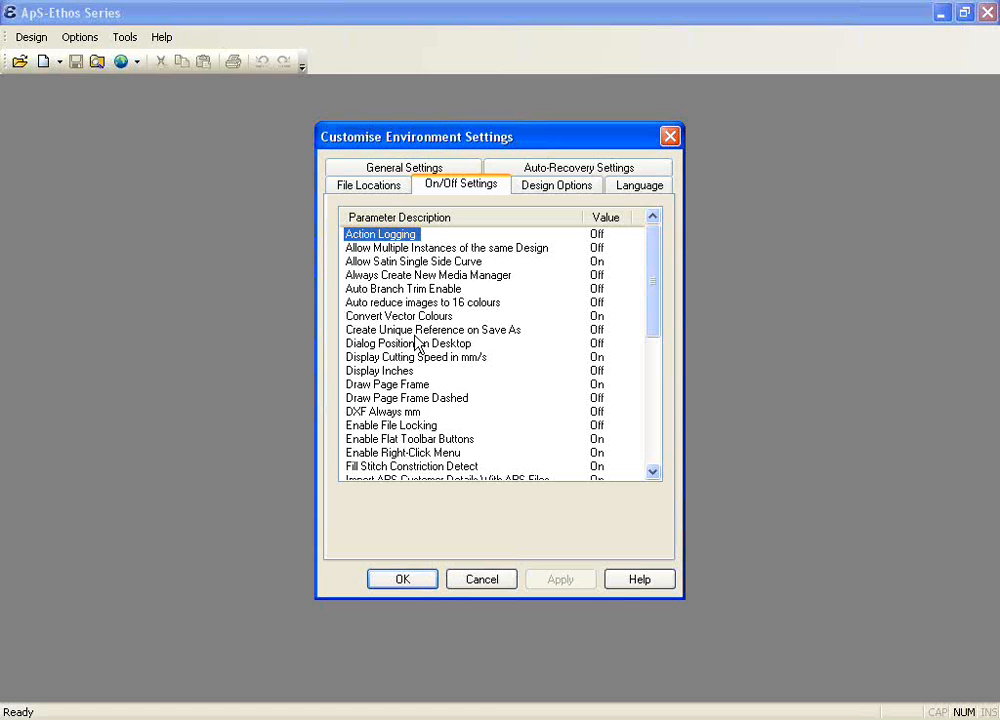
{"action": "left_click", "coordinate": [589, 246]}
{"action": "double_click", "coordinate": [382, 240]}
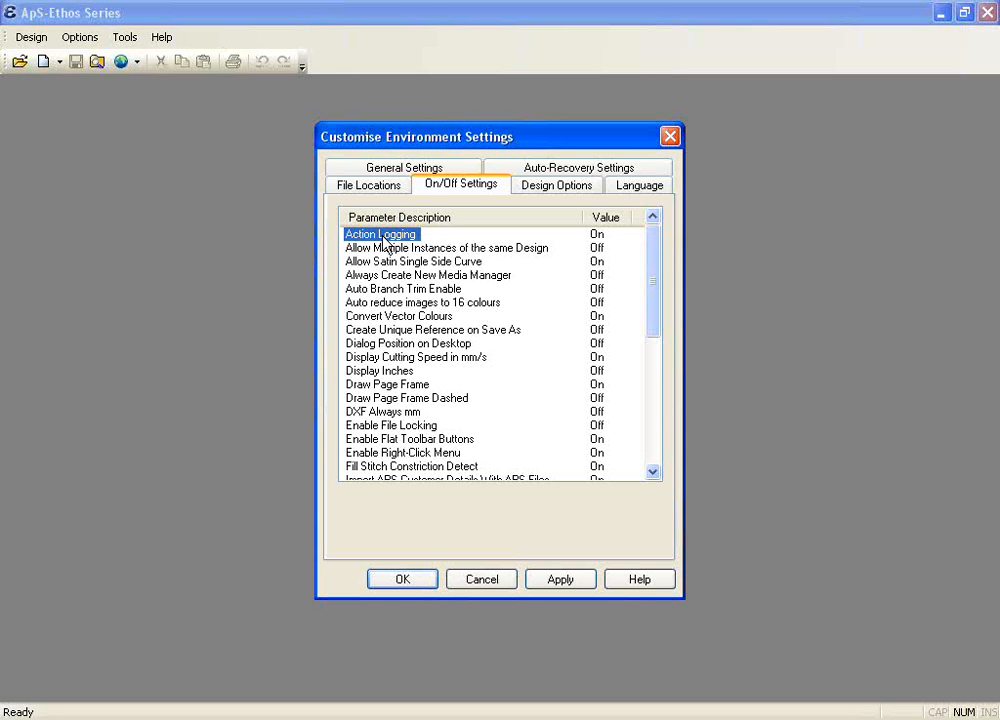
Step: Review the remaining on/off parameters, including Save DST Colour Information and Show Background Colour When Printing, and apply the environment settings
{"action": "scroll", "coordinate": [392, 293], "scroll_direction": "down", "scroll_amount": 1}
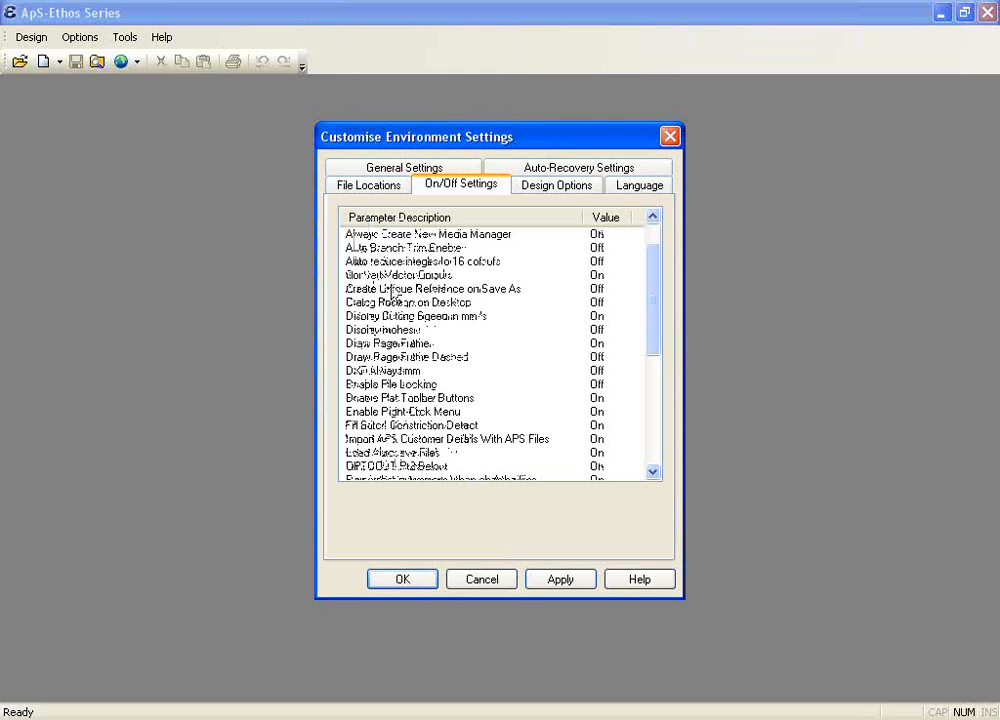
{"action": "scroll", "coordinate": [392, 293], "scroll_direction": "down", "scroll_amount": 1}
{"action": "scroll", "coordinate": [392, 292], "scroll_direction": "down", "scroll_amount": 3}
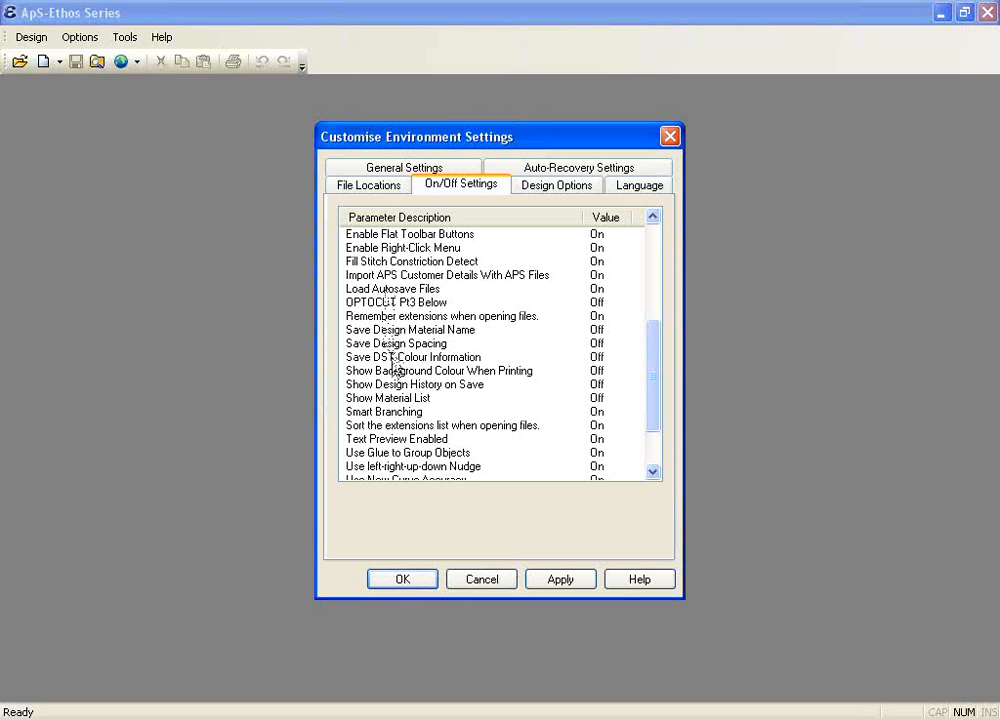
{"action": "left_click", "coordinate": [393, 359]}
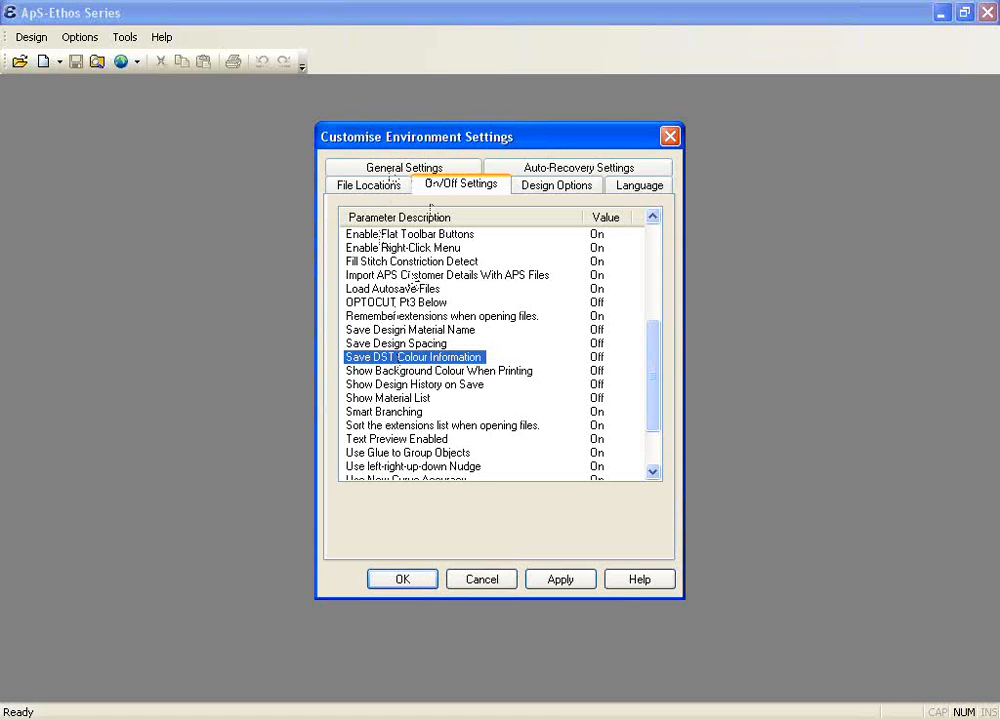
{"action": "left_click", "coordinate": [441, 372]}
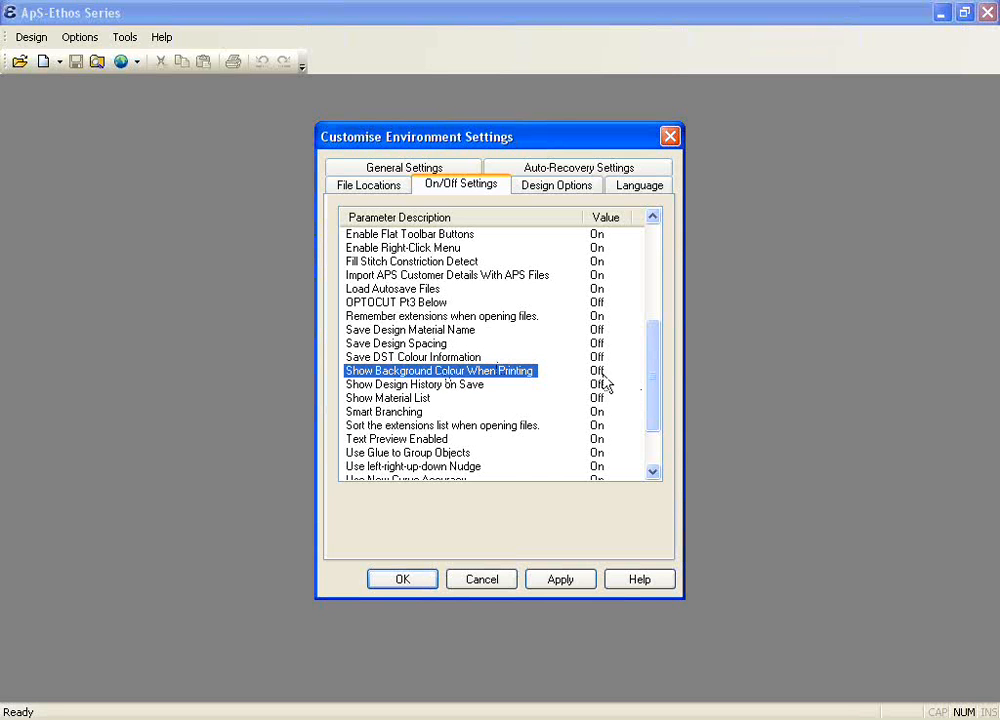
{"action": "scroll", "coordinate": [520, 384], "scroll_direction": "down", "scroll_amount": 2}
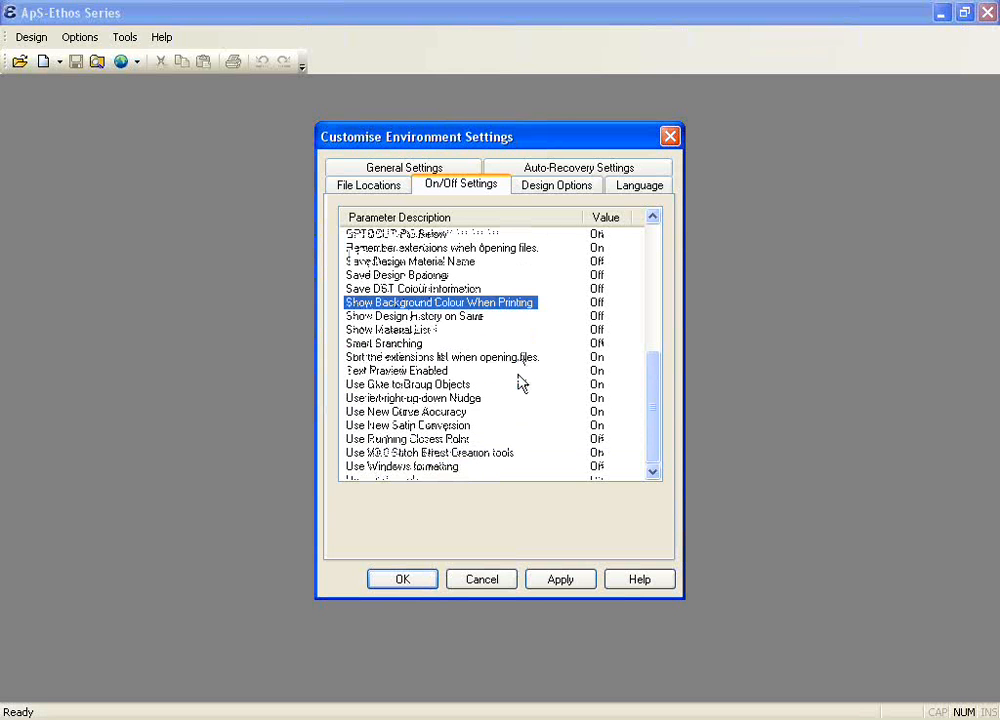
{"action": "scroll", "coordinate": [520, 384], "scroll_direction": "up", "scroll_amount": 4}
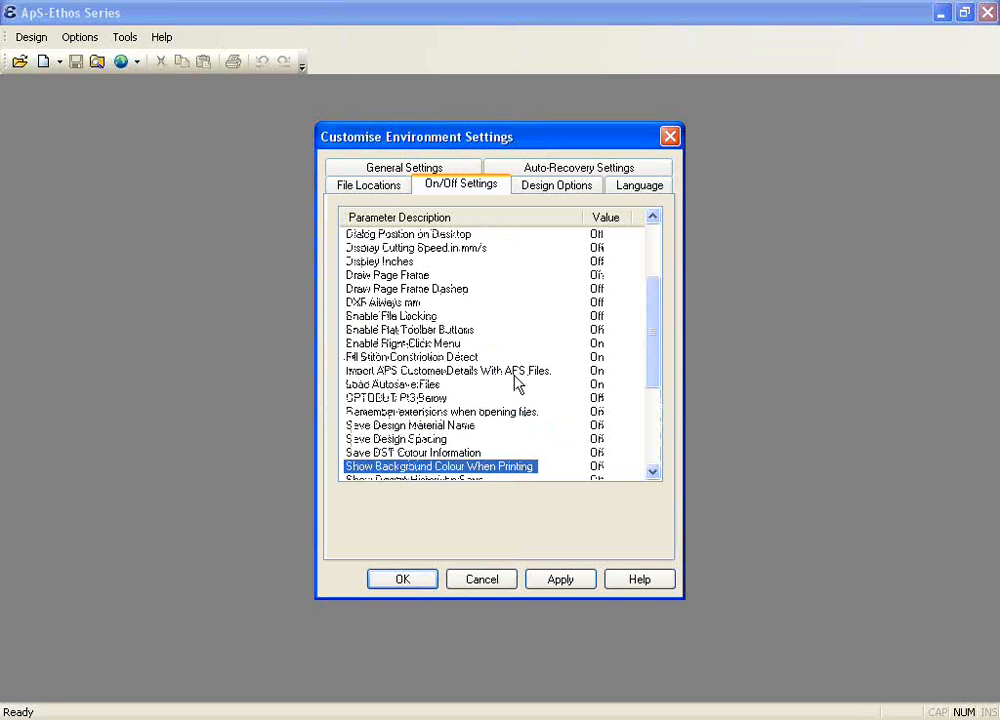
{"action": "left_click", "coordinate": [566, 586]}
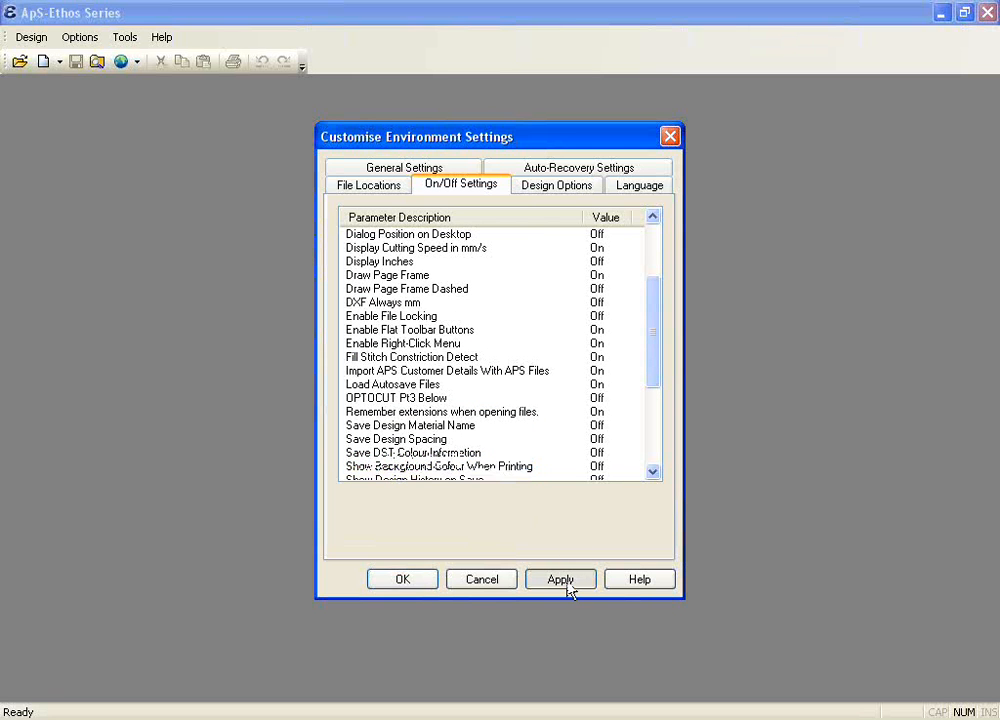
{"action": "left_click", "coordinate": [410, 585]}
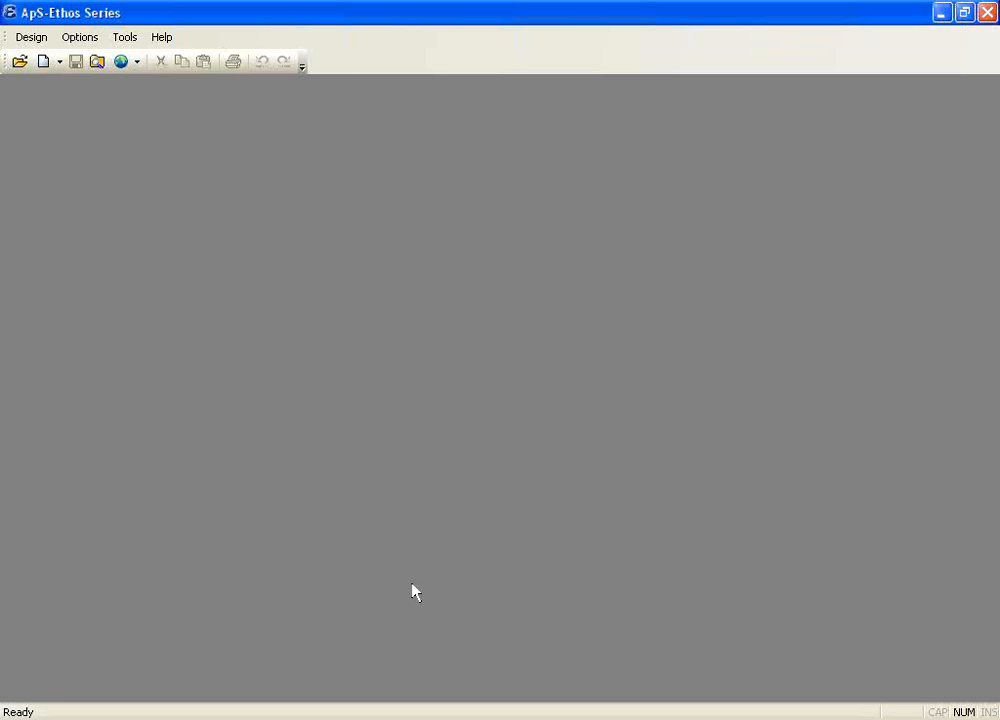
Step: Browse the design database, viewing all designs, the Training customer's designs and the design categories, and close the Browser
{"action": "left_click", "coordinate": [38, 42]}
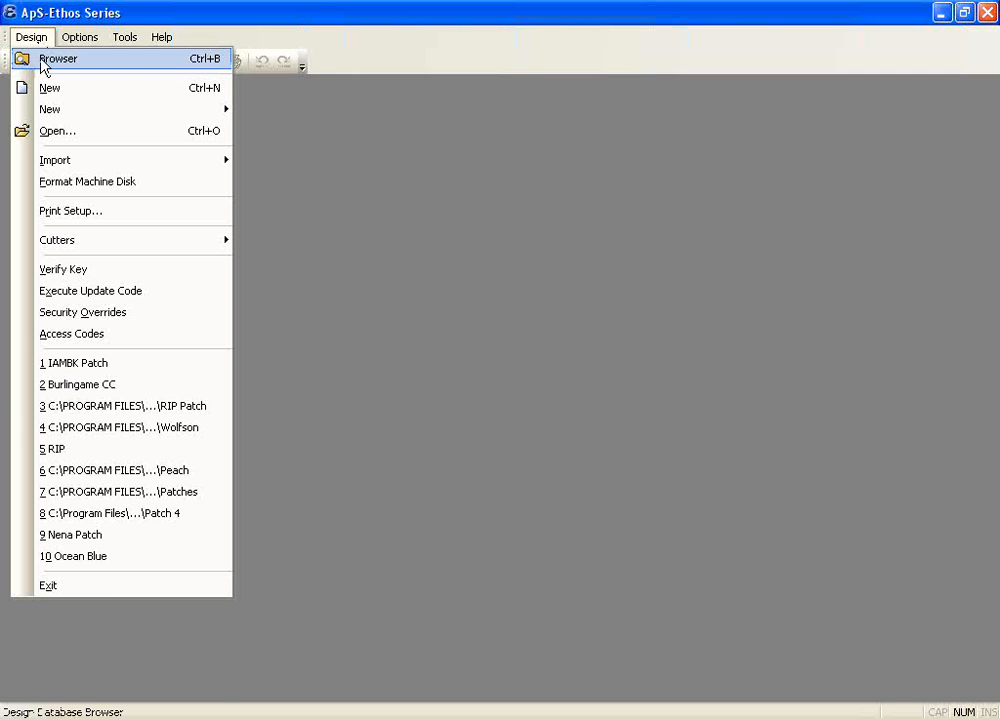
{"action": "left_click", "coordinate": [43, 62]}
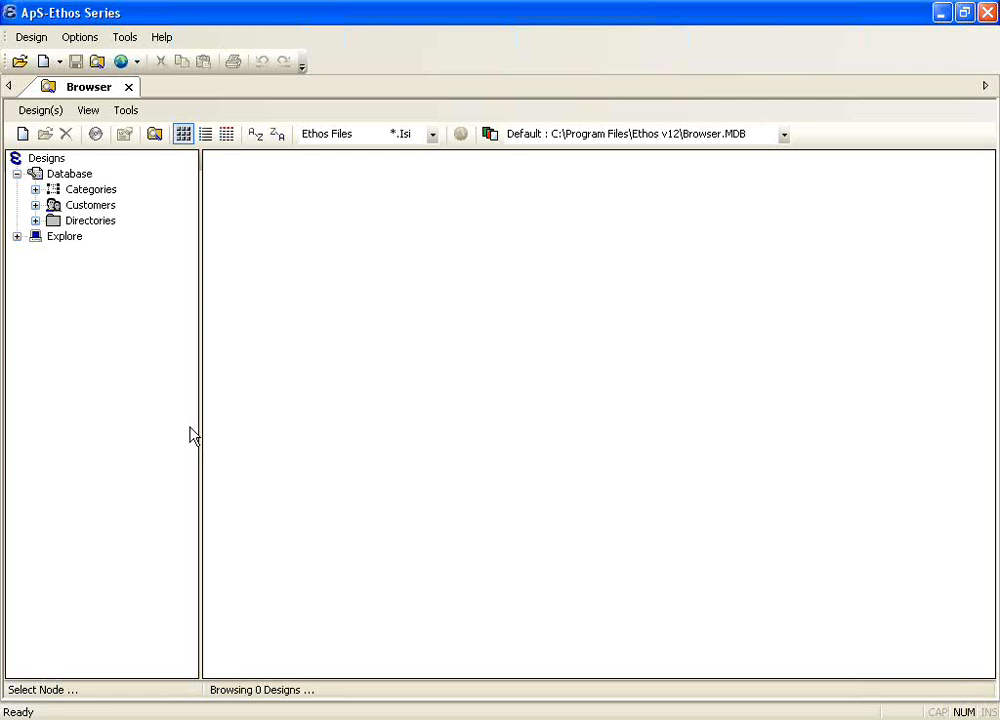
{"action": "left_click", "coordinate": [69, 175]}
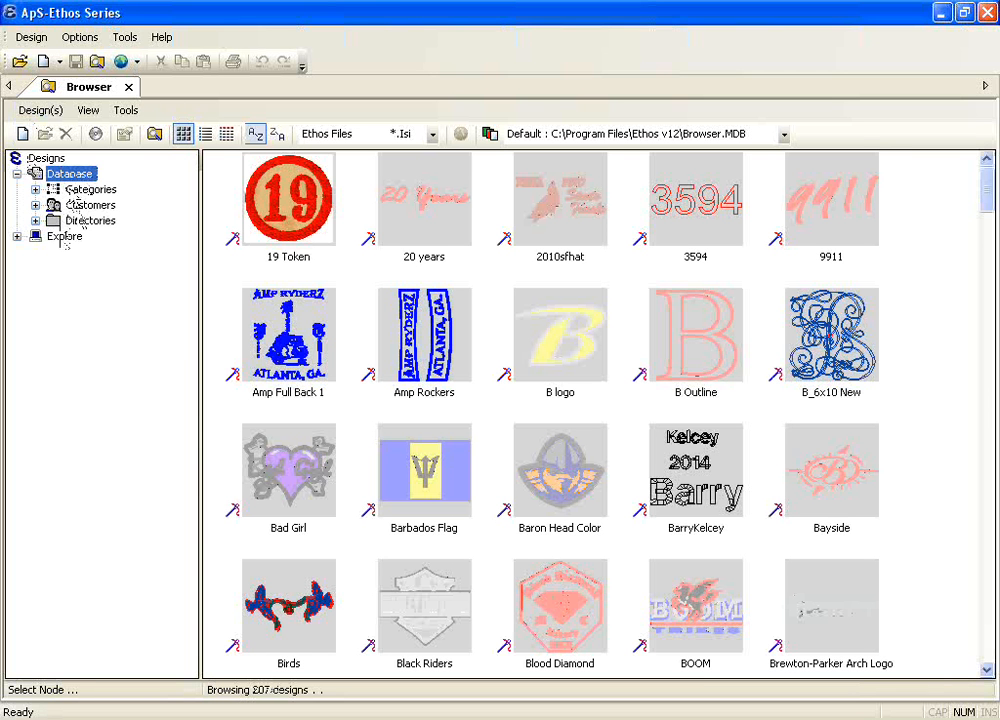
{"action": "left_click", "coordinate": [35, 205]}
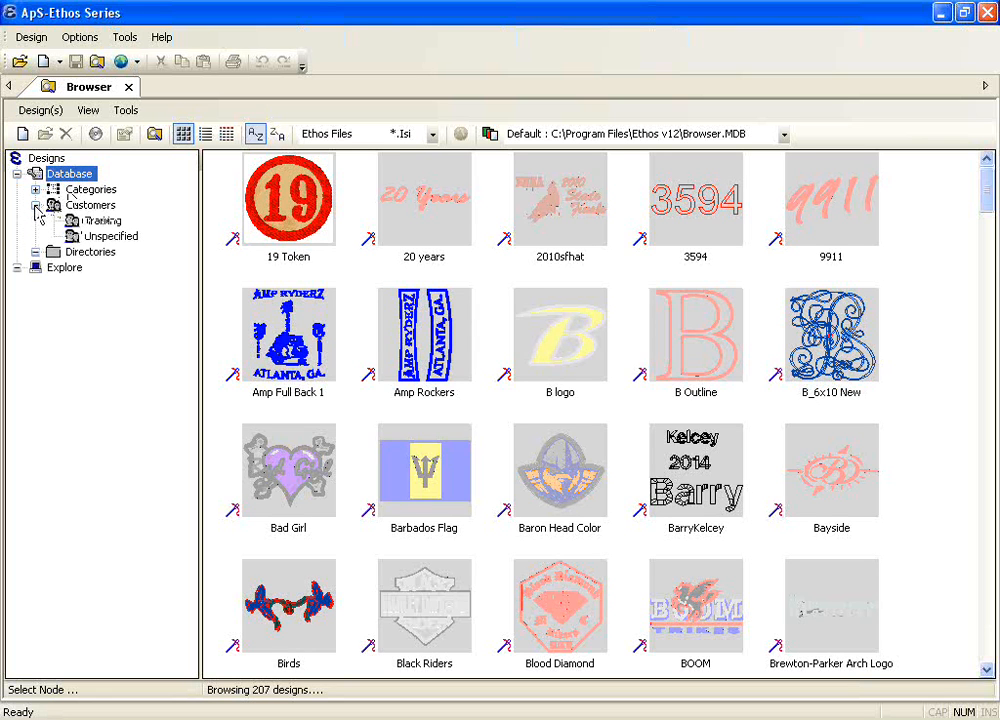
{"action": "left_click", "coordinate": [92, 221]}
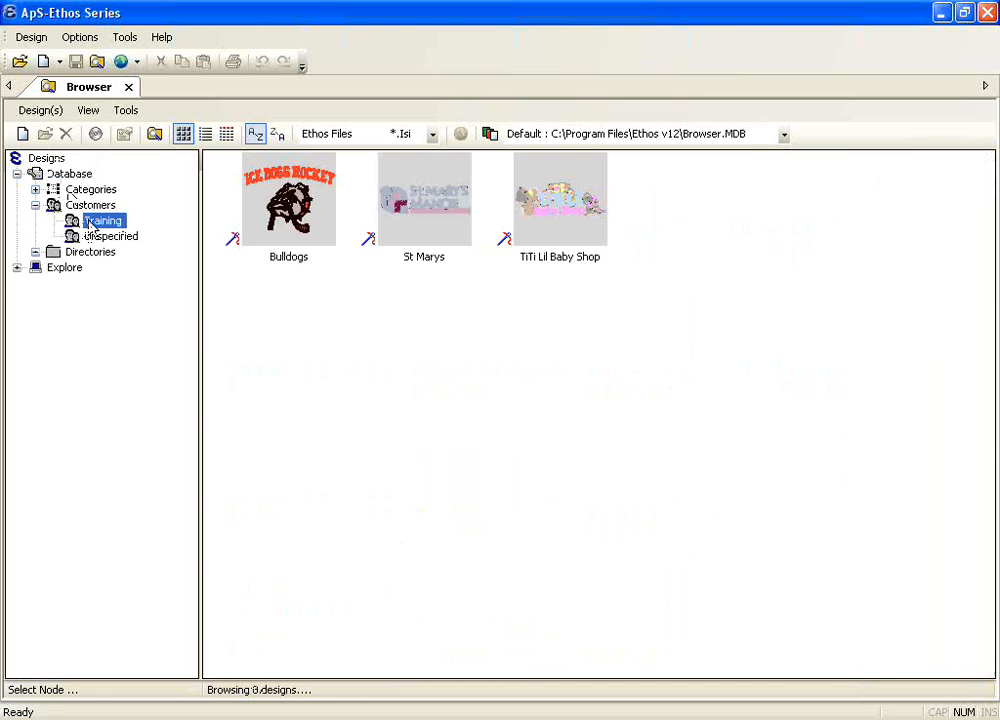
{"action": "left_click", "coordinate": [35, 190]}
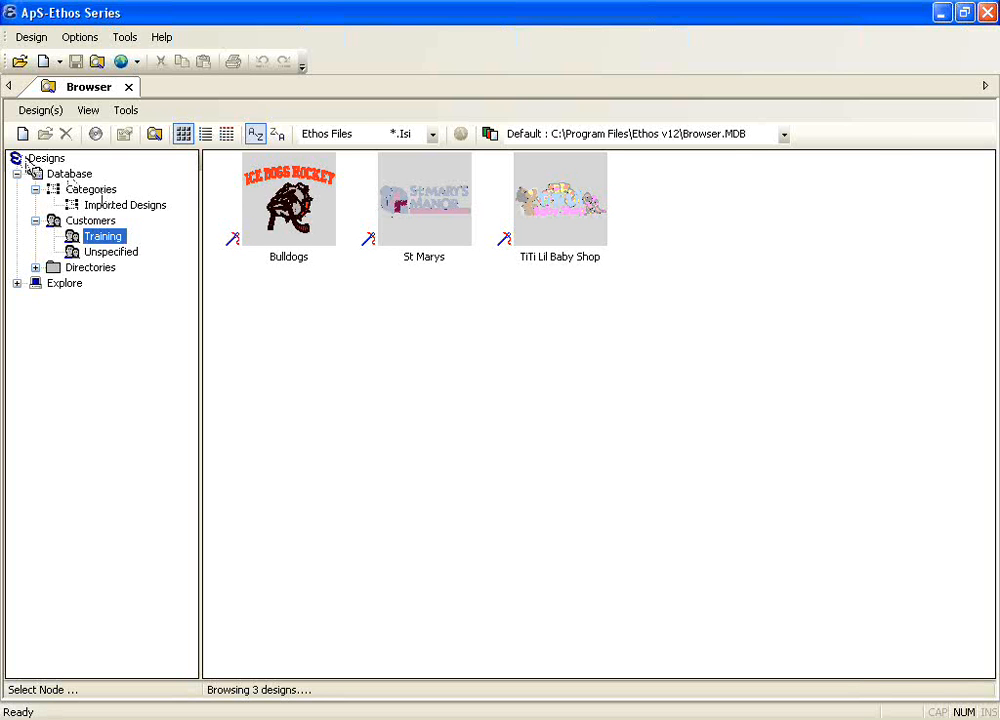
{"action": "left_click", "coordinate": [60, 174]}
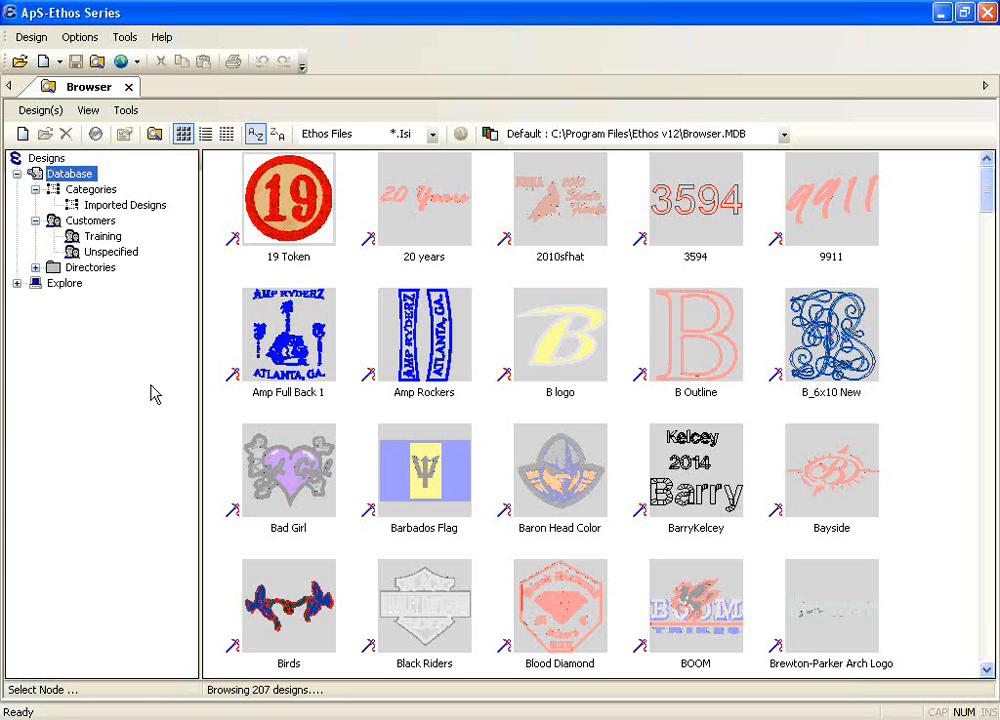
{"action": "left_click", "coordinate": [128, 88]}
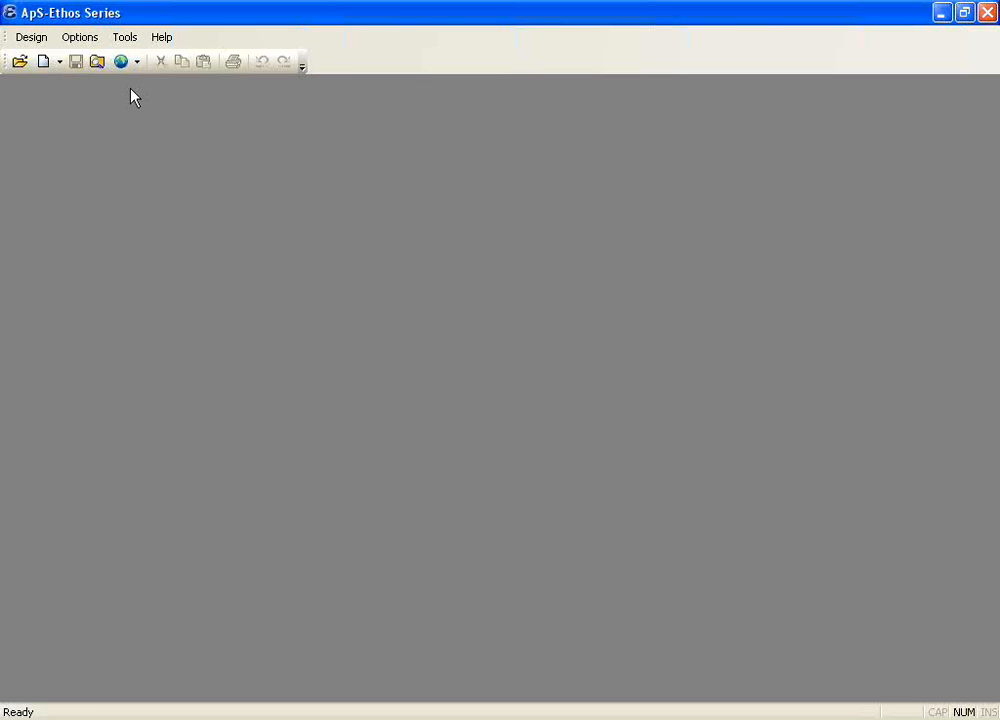
Step: Create a new blank embroidery design, choosing the embroidery type rather than the cutting/drawing type
{"action": "left_click", "coordinate": [59, 66]}
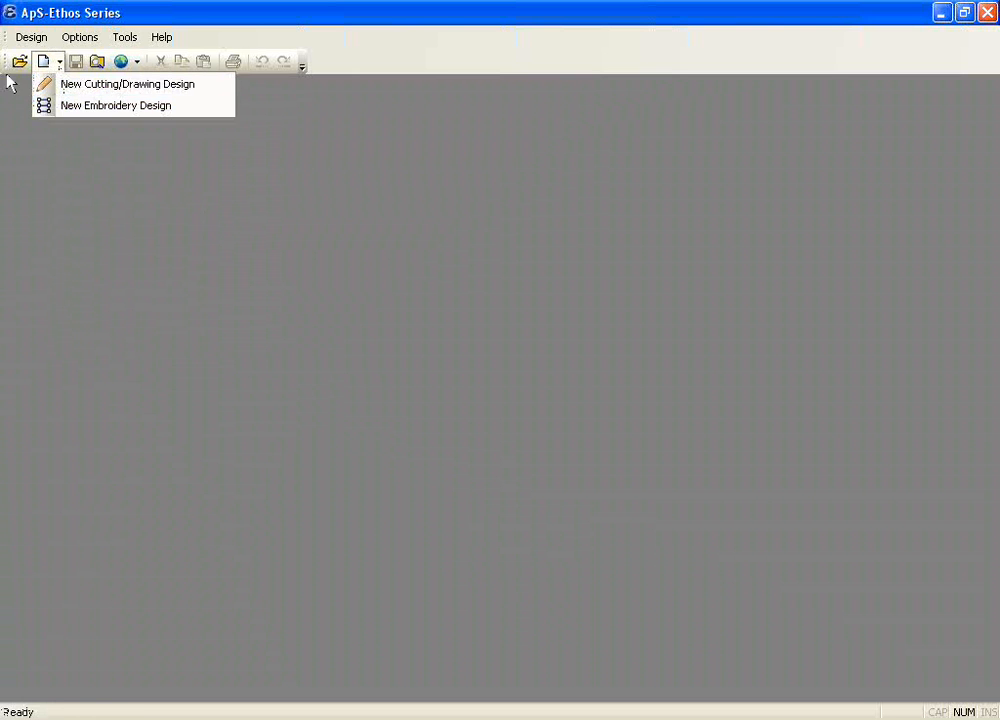
{"action": "left_click", "coordinate": [22, 34]}
{"action": "left_click", "coordinate": [26, 38]}
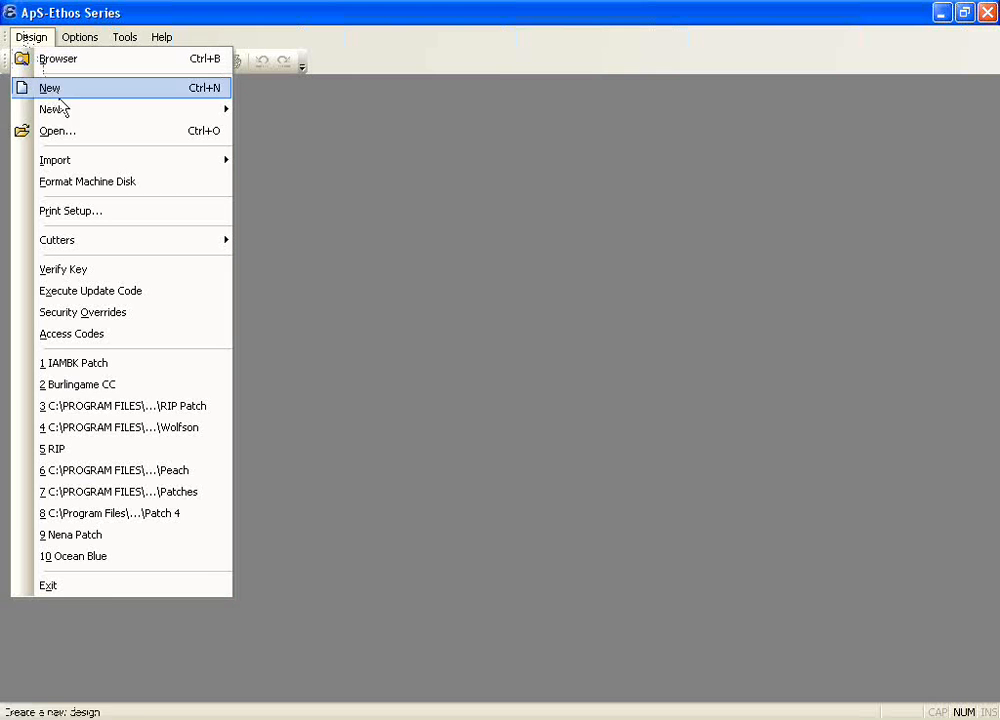
{"action": "mouse_move", "coordinate": [65, 110]}
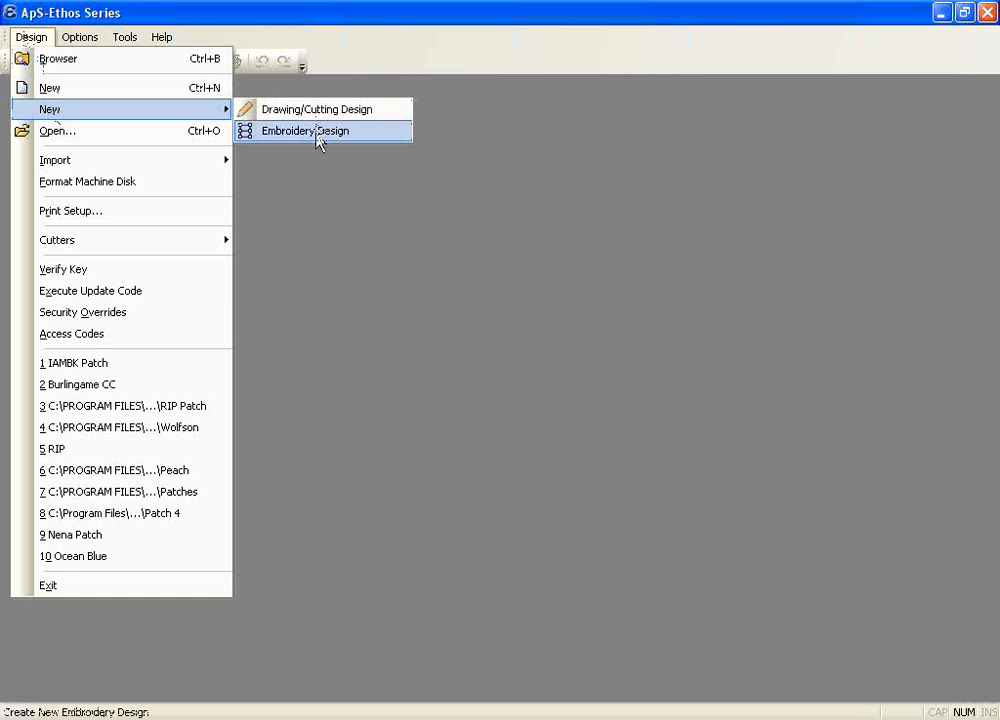
{"action": "left_click", "coordinate": [324, 192]}
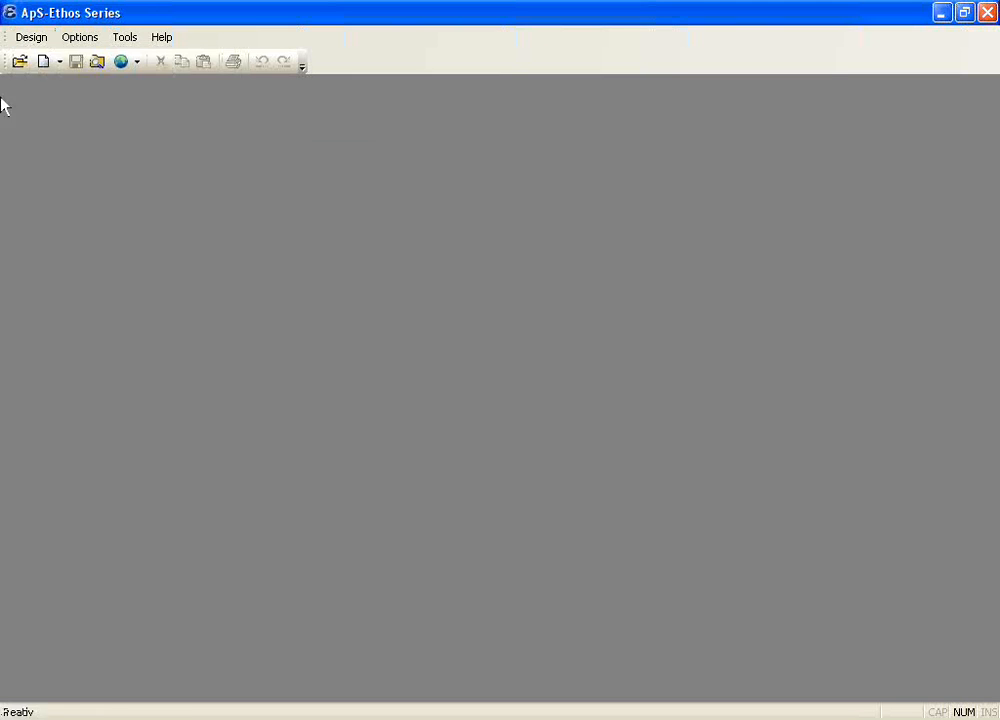
{"action": "left_click", "coordinate": [60, 63]}
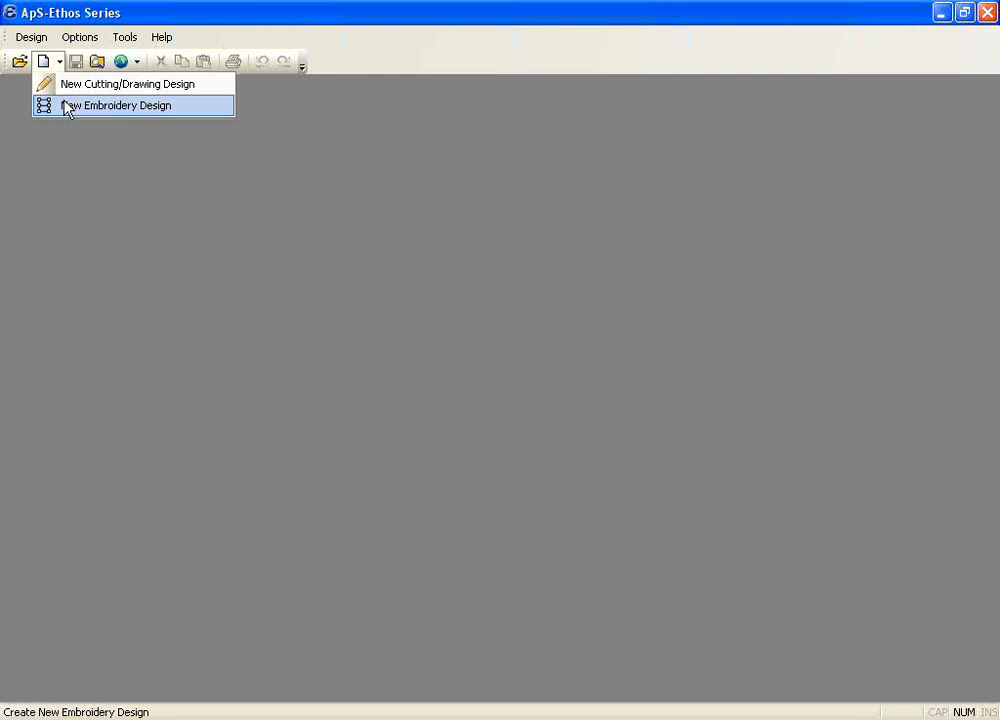
{"action": "left_click", "coordinate": [67, 107]}
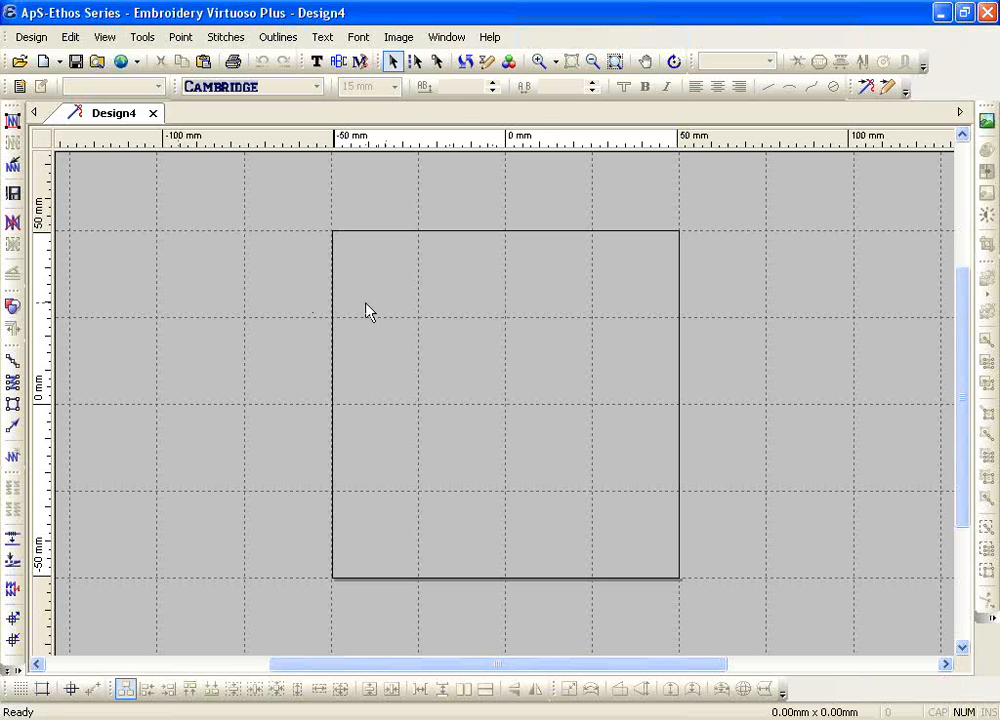
Step: Set the design window's background colour to light grey from the basic colours
{"action": "left_click", "coordinate": [445, 38]}
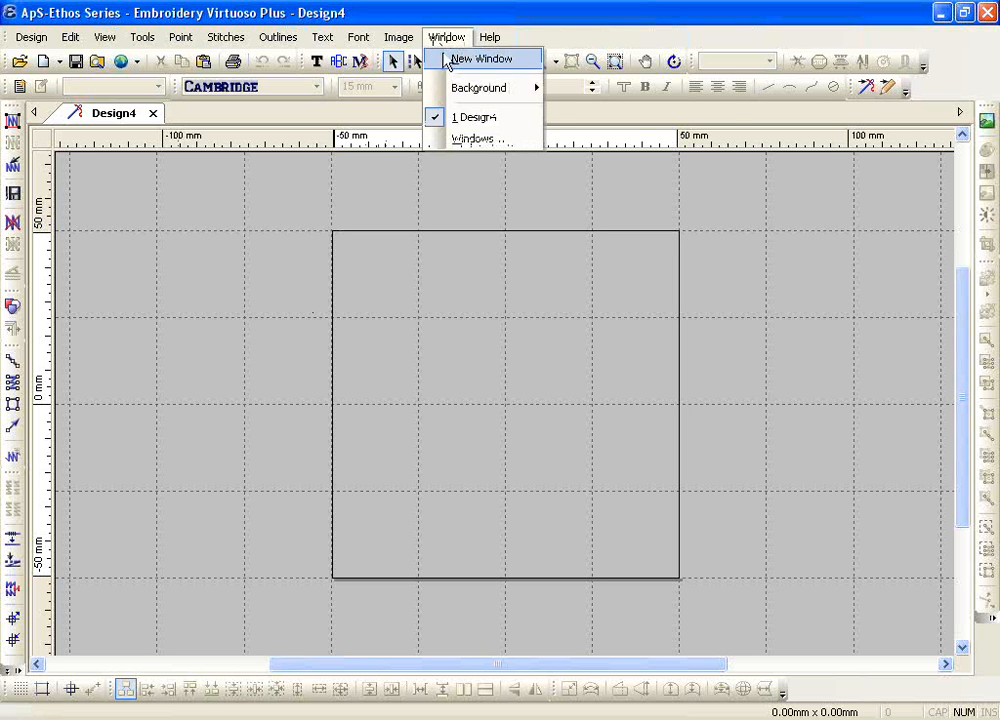
{"action": "mouse_move", "coordinate": [460, 93]}
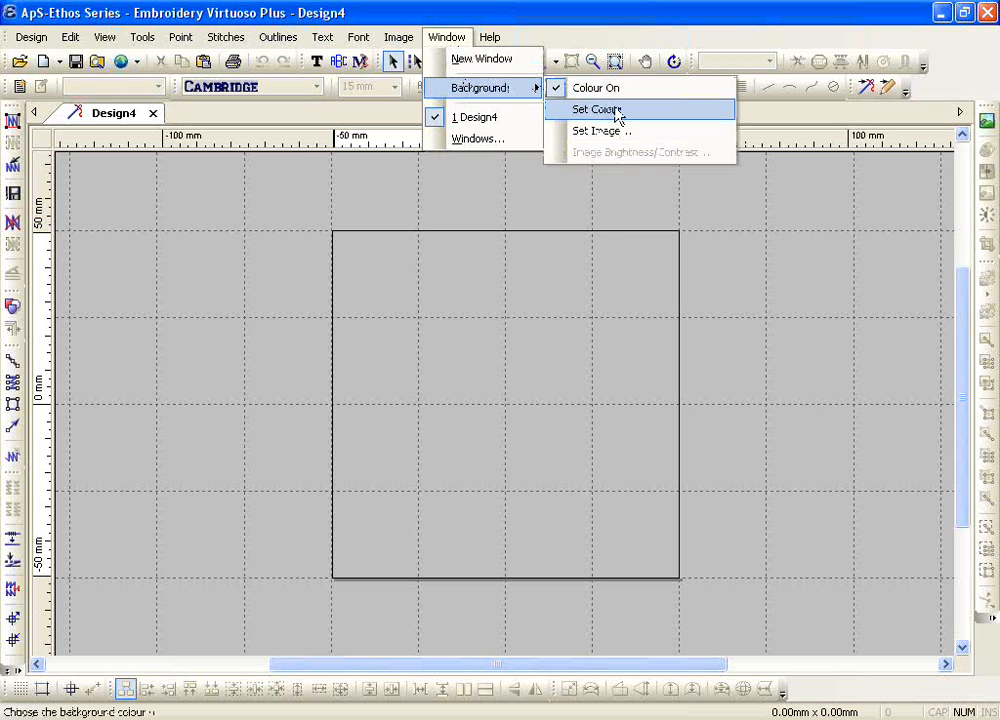
{"action": "left_click", "coordinate": [617, 112]}
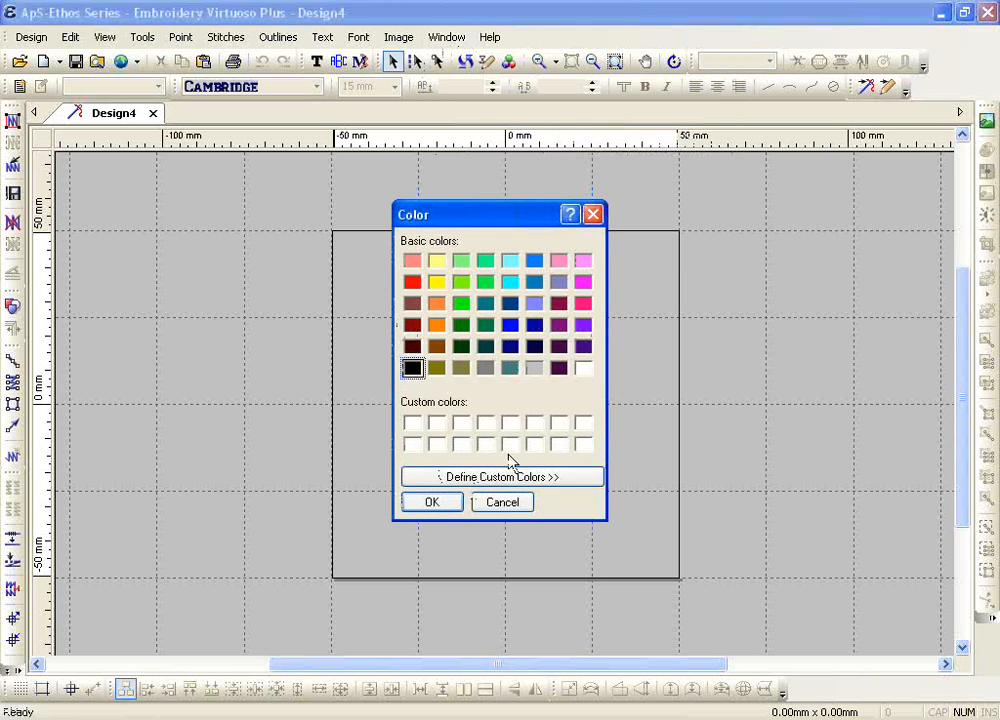
{"action": "left_click", "coordinate": [534, 370]}
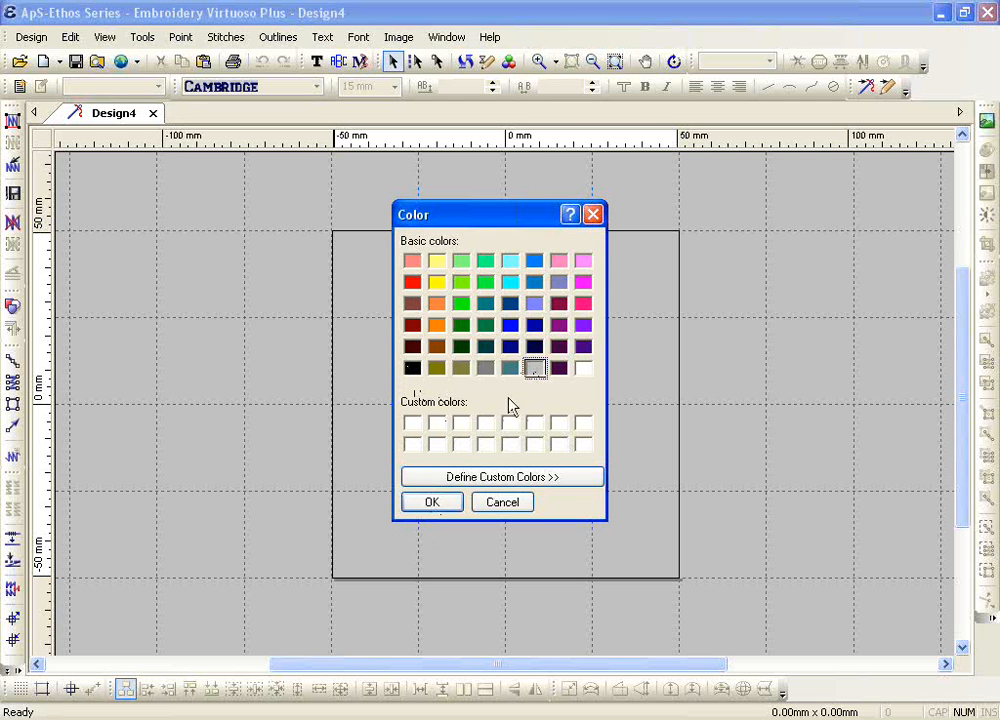
{"action": "left_click", "coordinate": [450, 504]}
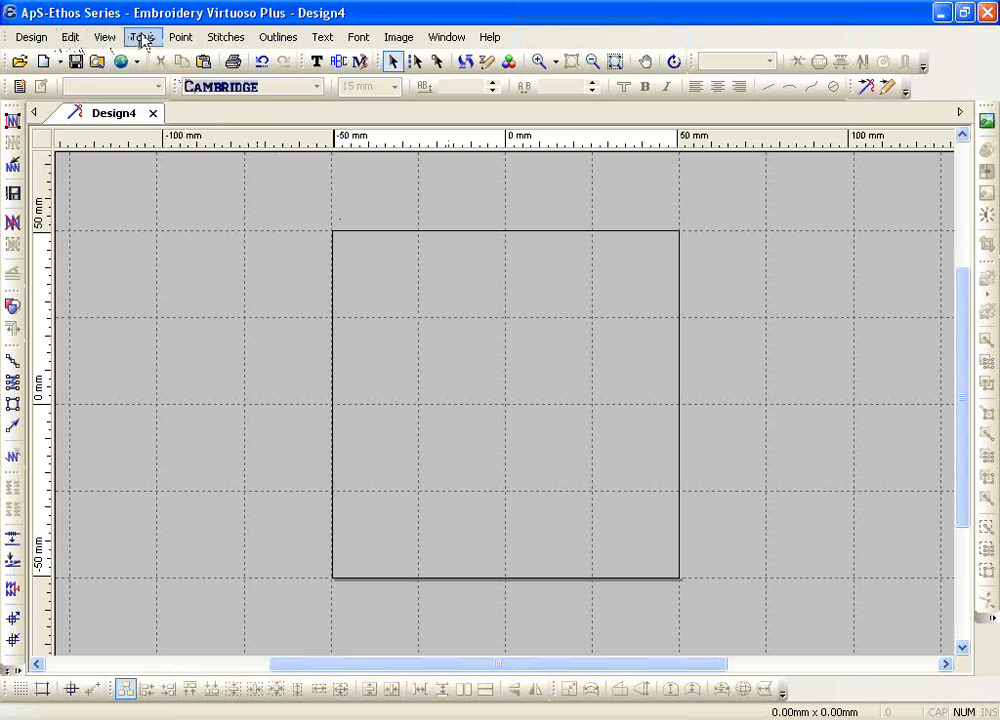
{"action": "left_click", "coordinate": [106, 37]}
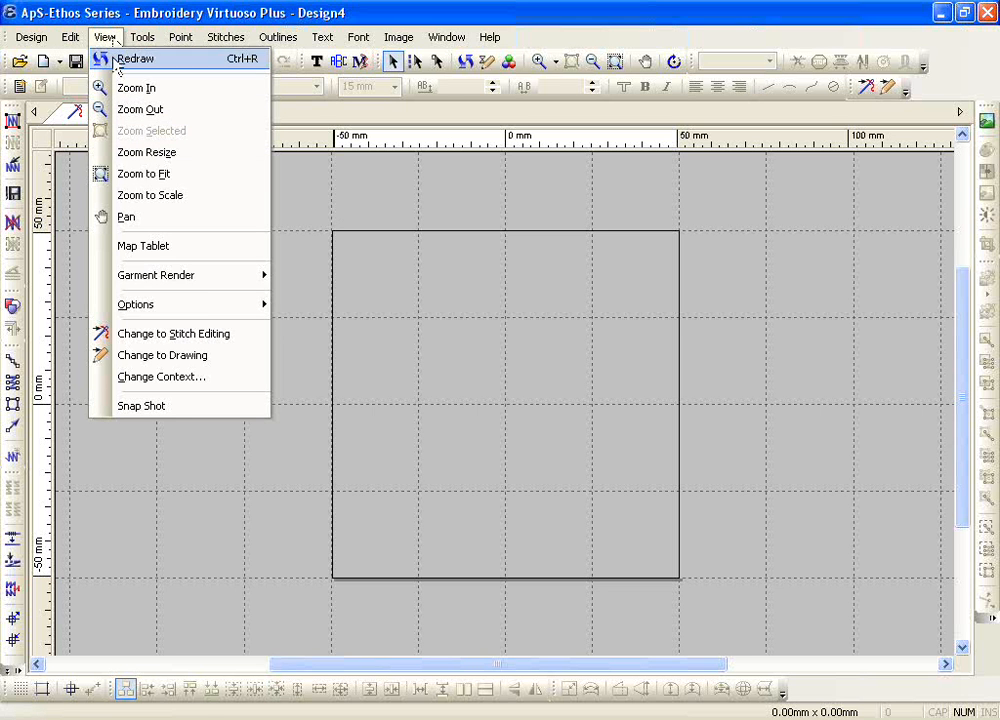
{"action": "mouse_move", "coordinate": [212, 303]}
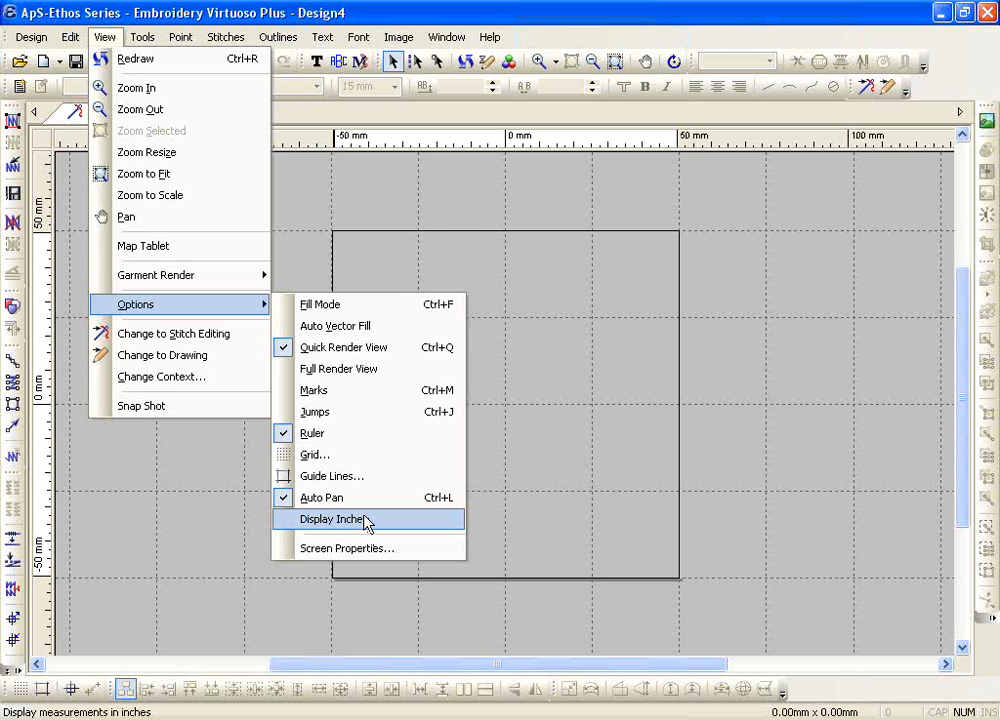
{"action": "left_click", "coordinate": [530, 453]}
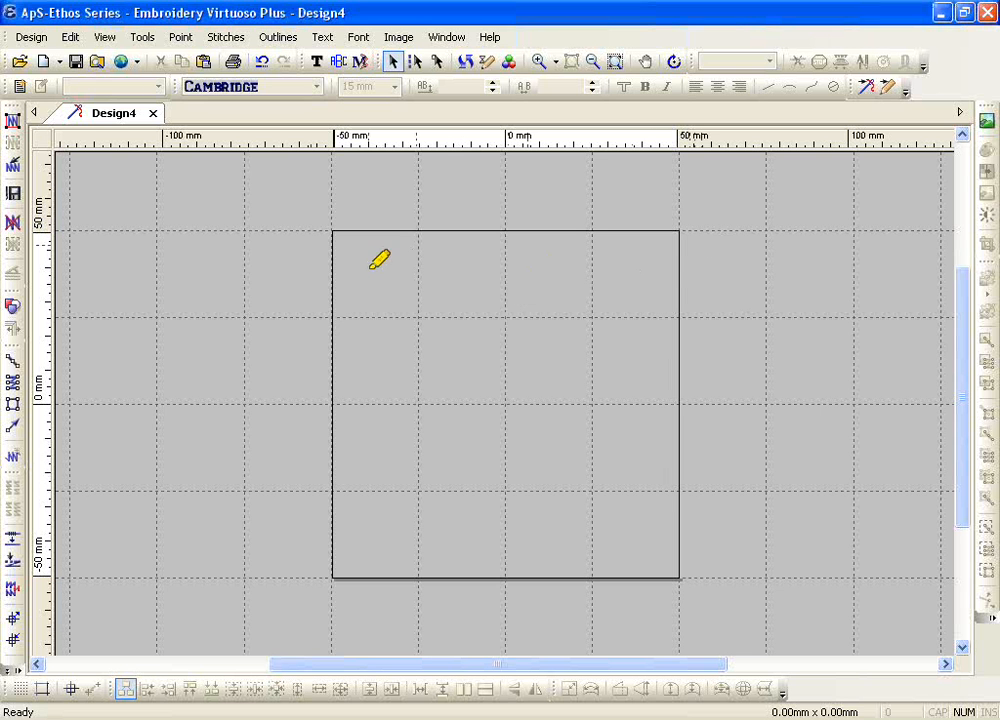
{"action": "mouse_move", "coordinate": [341, 270]}
{"action": "left_mouse_down"}
{"action": "mouse_move", "coordinate": [672, 273]}
{"action": "mouse_move", "coordinate": [632, 402]}
{"action": "mouse_move", "coordinate": [647, 510]}
{"action": "mouse_move", "coordinate": [634, 548]}
{"action": "mouse_move", "coordinate": [392, 558]}
{"action": "mouse_move", "coordinate": [377, 506]}
{"action": "mouse_move", "coordinate": [365, 270]}
{"action": "left_mouse_up"}
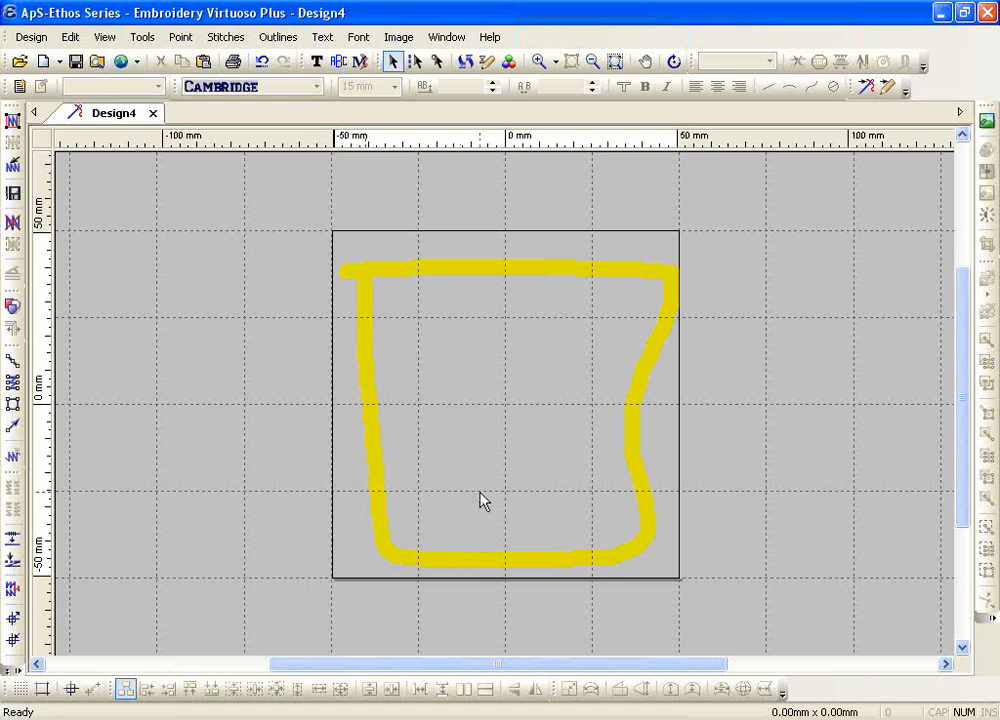
{"action": "left_click", "coordinate": [59, 61]}
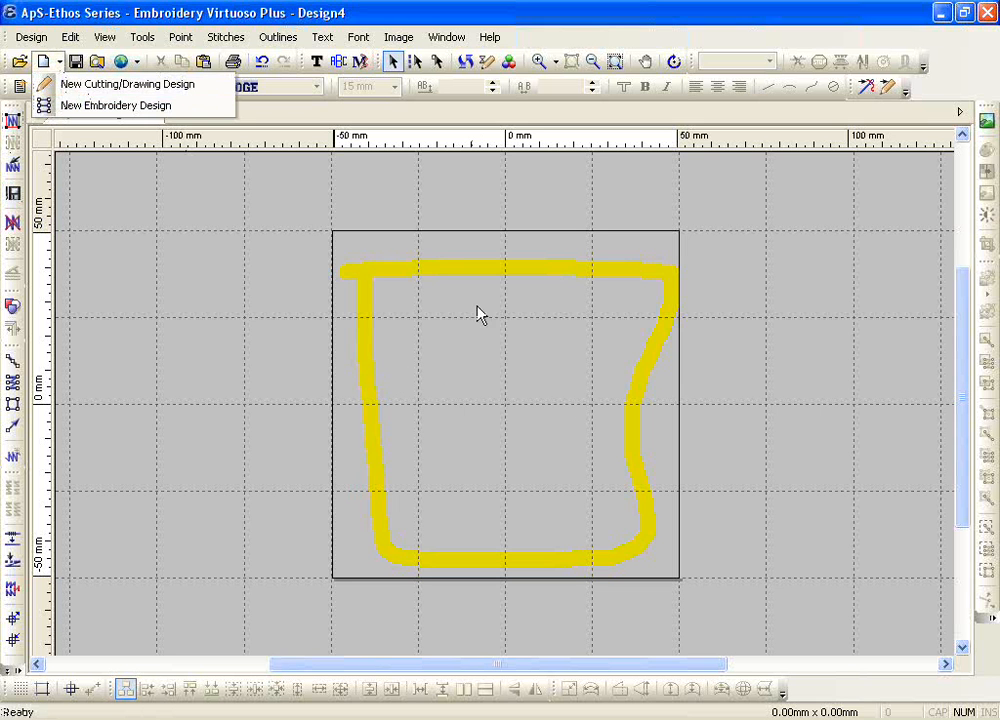
{"action": "left_click", "coordinate": [459, 437]}
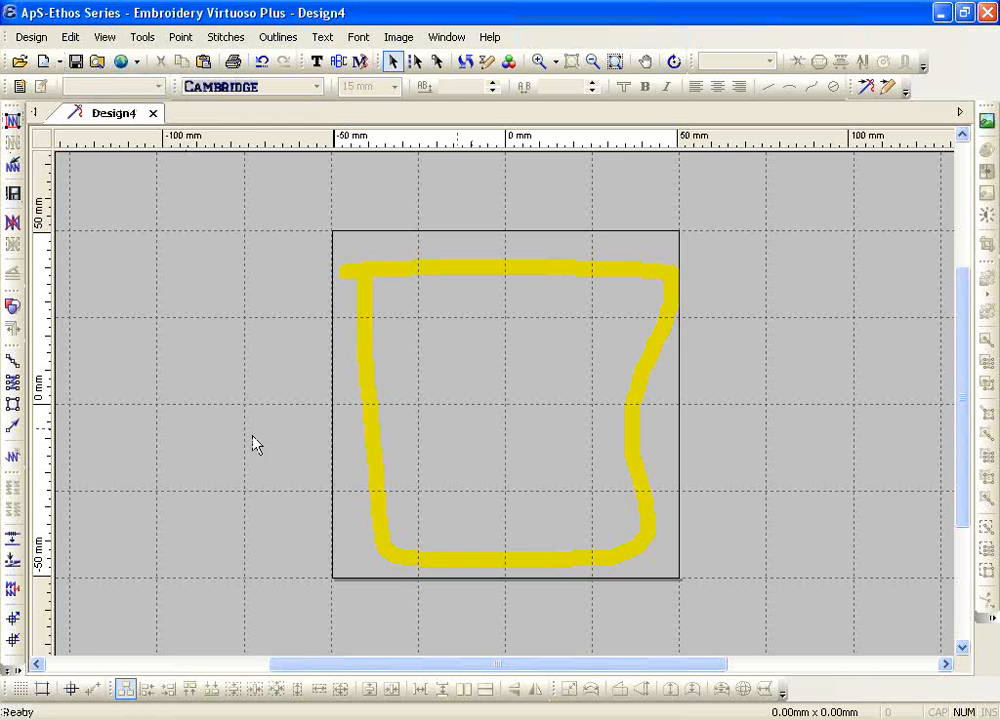
Step: Turn off the rectangular grid and turn on the polar grid in the grid settings
{"action": "left_click", "coordinate": [19, 692]}
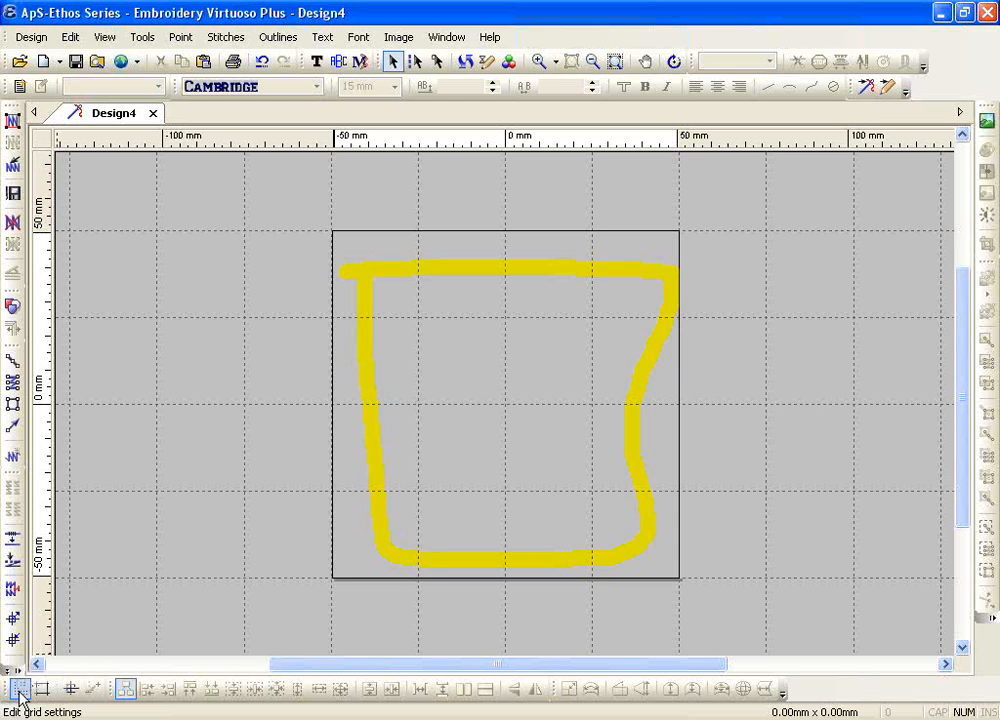
{"action": "left_click", "coordinate": [20, 695]}
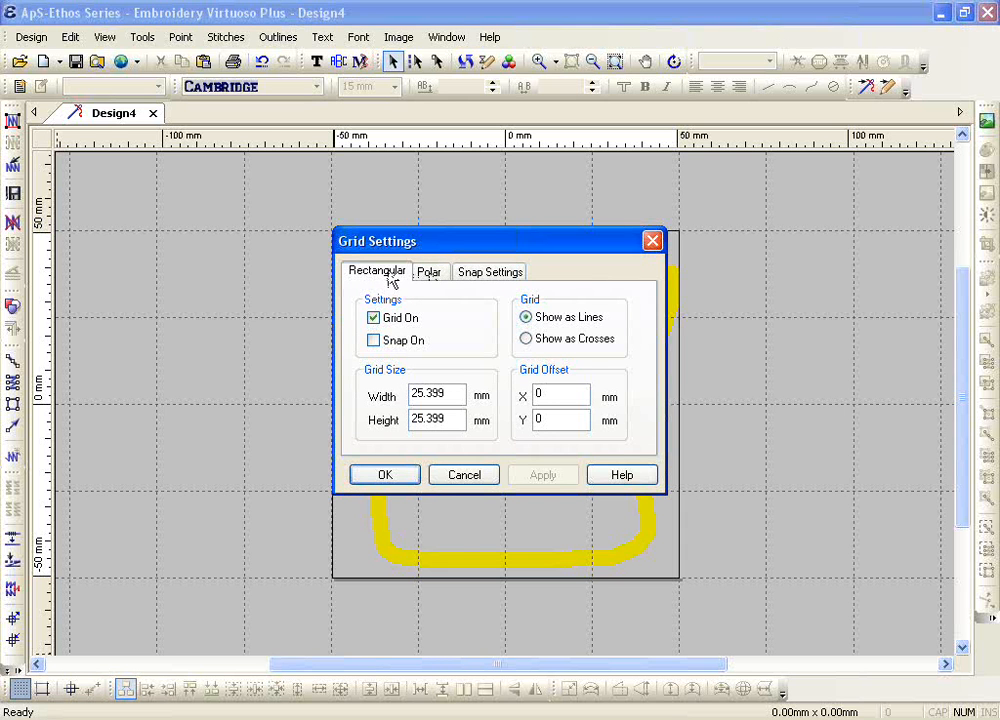
{"action": "left_click", "coordinate": [373, 318]}
{"action": "left_click", "coordinate": [428, 273]}
{"action": "left_click", "coordinate": [373, 318]}
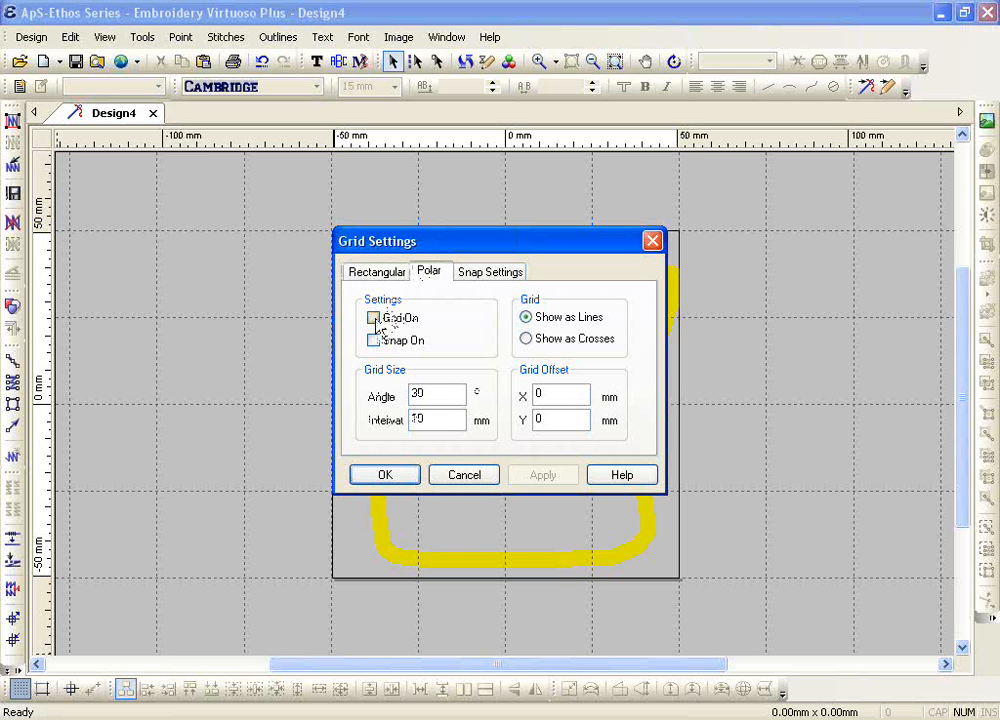
{"action": "left_click", "coordinate": [384, 474]}
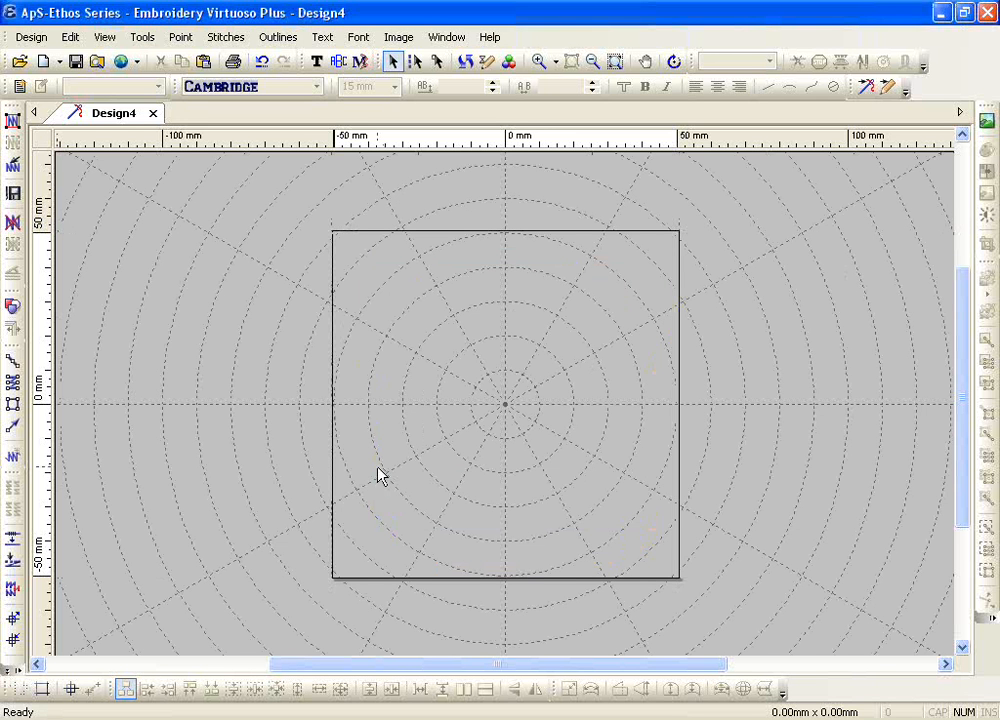
Step: Switch from the polar grid to the rectangular grid and set the grid width and height to 25.4 mm
{"action": "right_click", "coordinate": [20, 690]}
{"action": "left_click", "coordinate": [430, 273]}
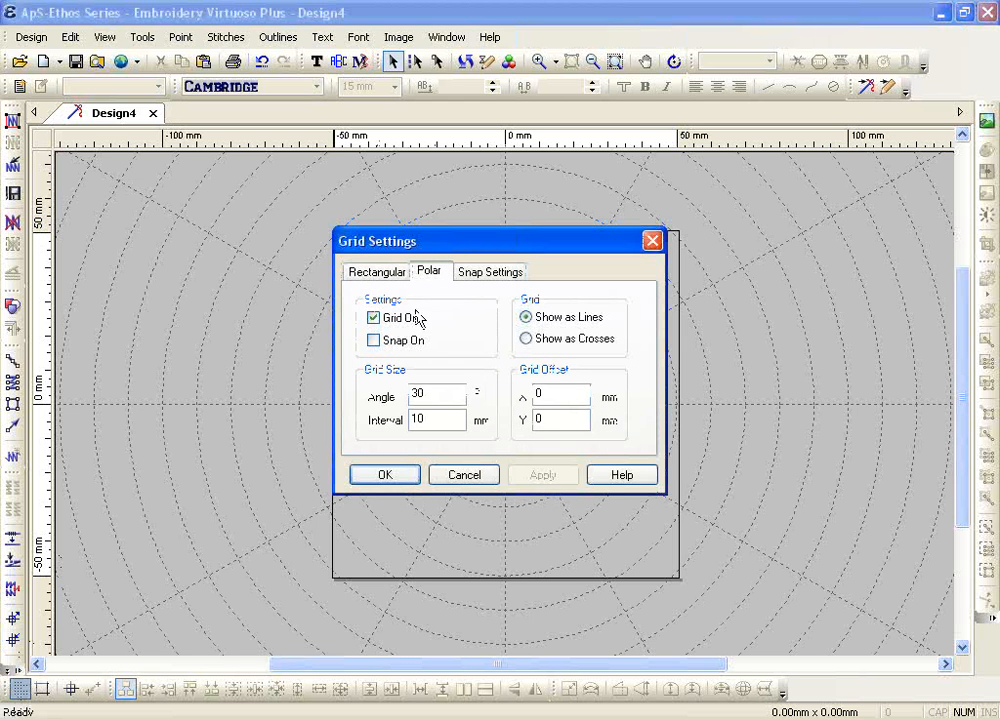
{"action": "left_click", "coordinate": [389, 276]}
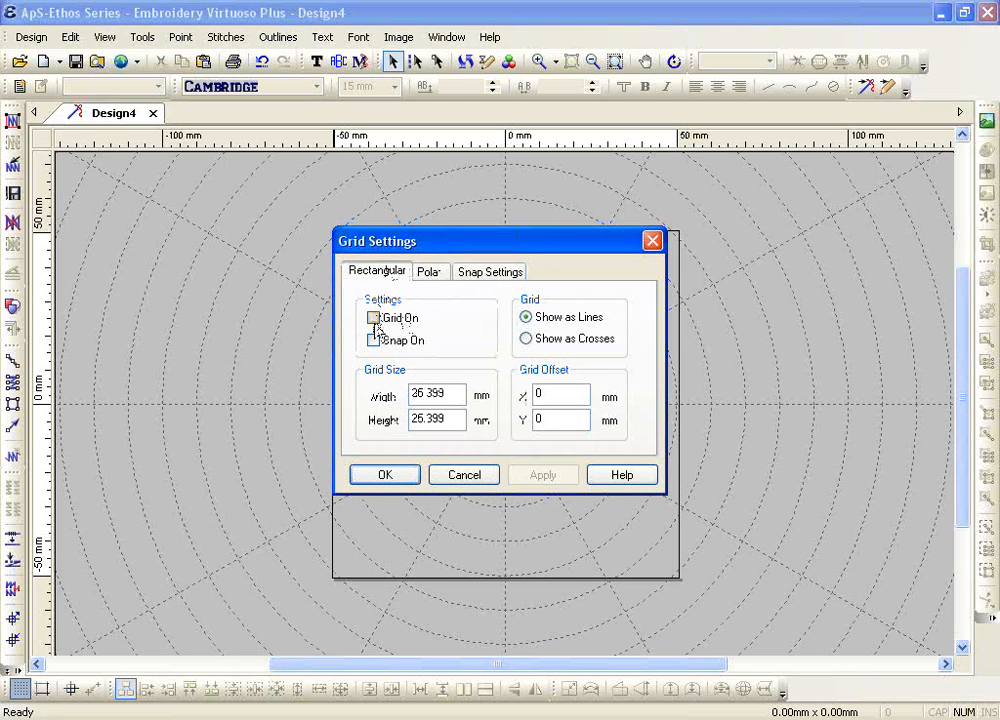
{"action": "left_click", "coordinate": [373, 318]}
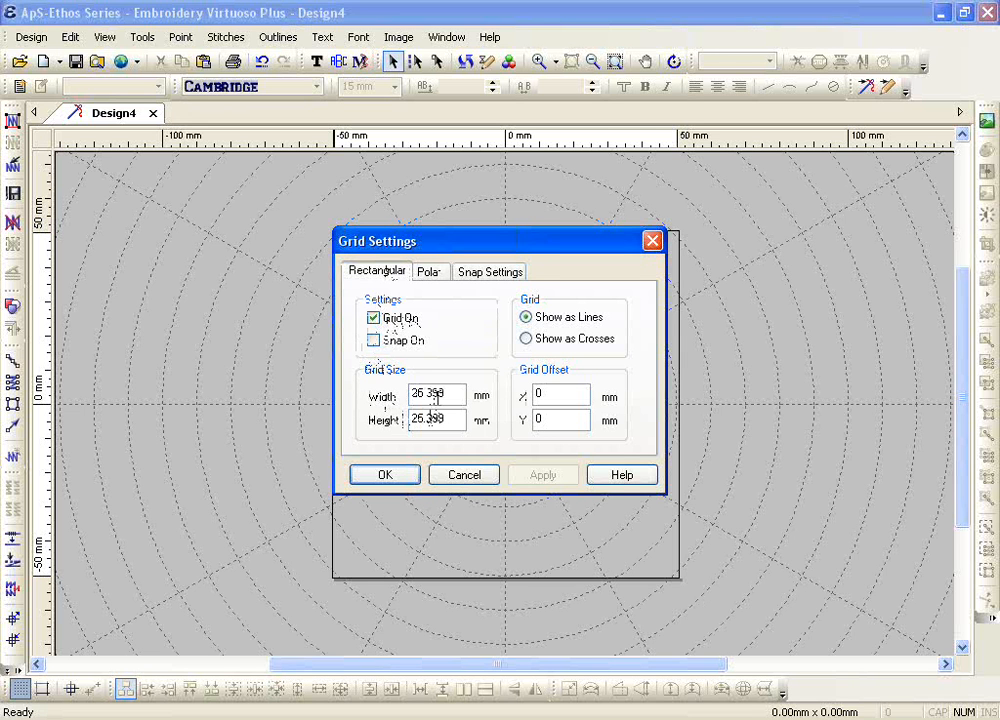
{"action": "left_click_drag", "start_coordinate": [426, 394], "coordinate": [453, 394]}
{"action": "type", "text": "4"}
{"action": "left_click_drag", "start_coordinate": [427, 420], "coordinate": [478, 425]}
{"action": "type", "text": "4"}
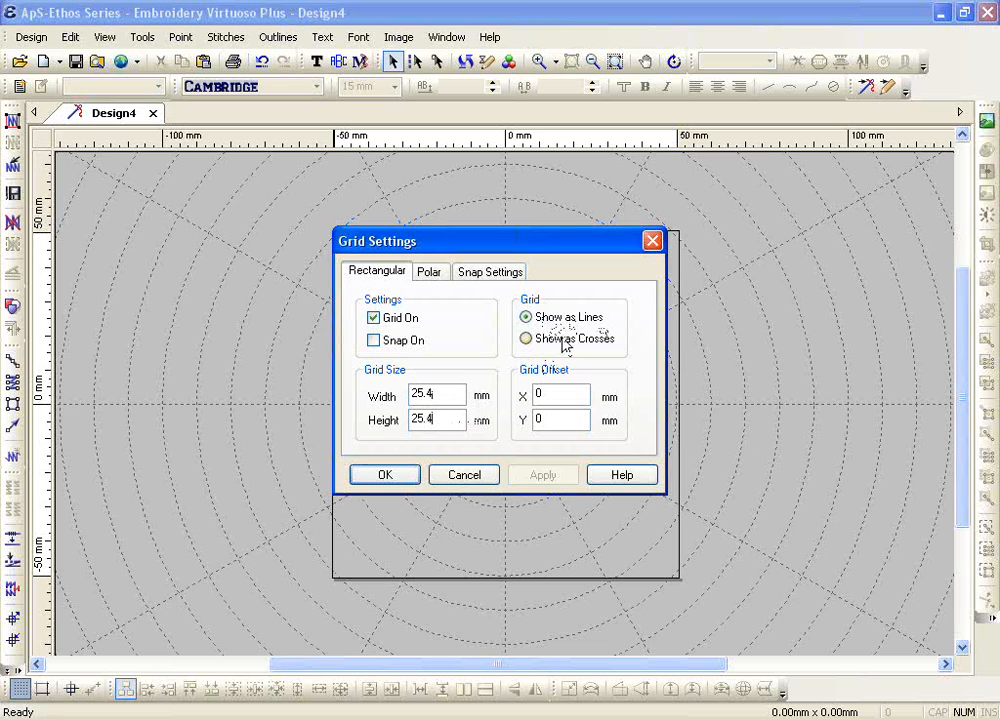
{"action": "left_click", "coordinate": [368, 476]}
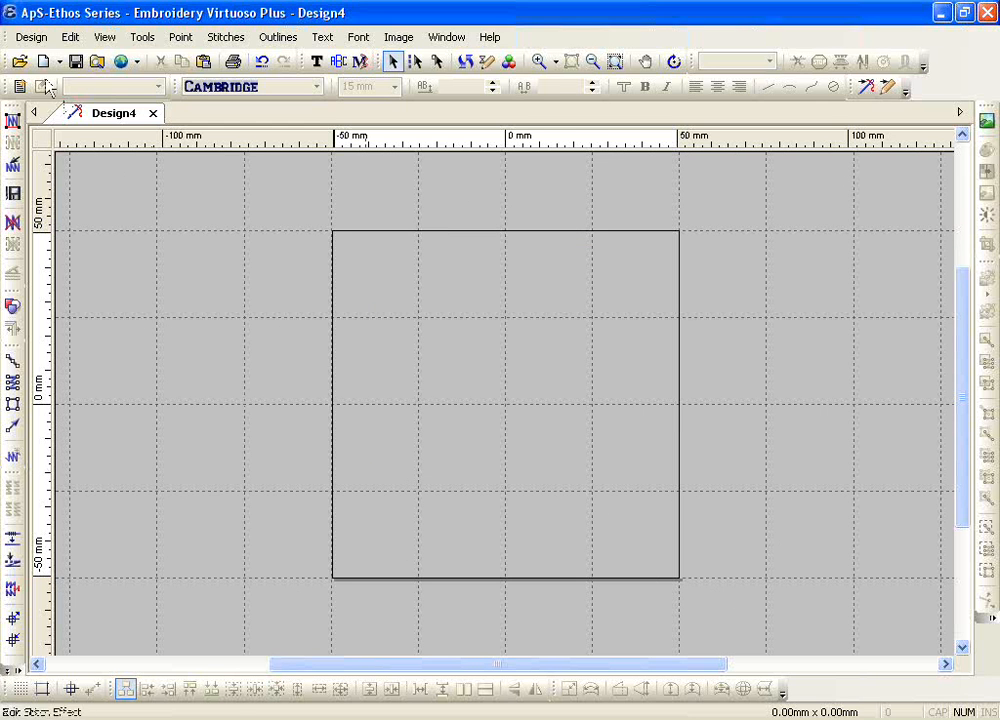
{"action": "left_click", "coordinate": [32, 40]}
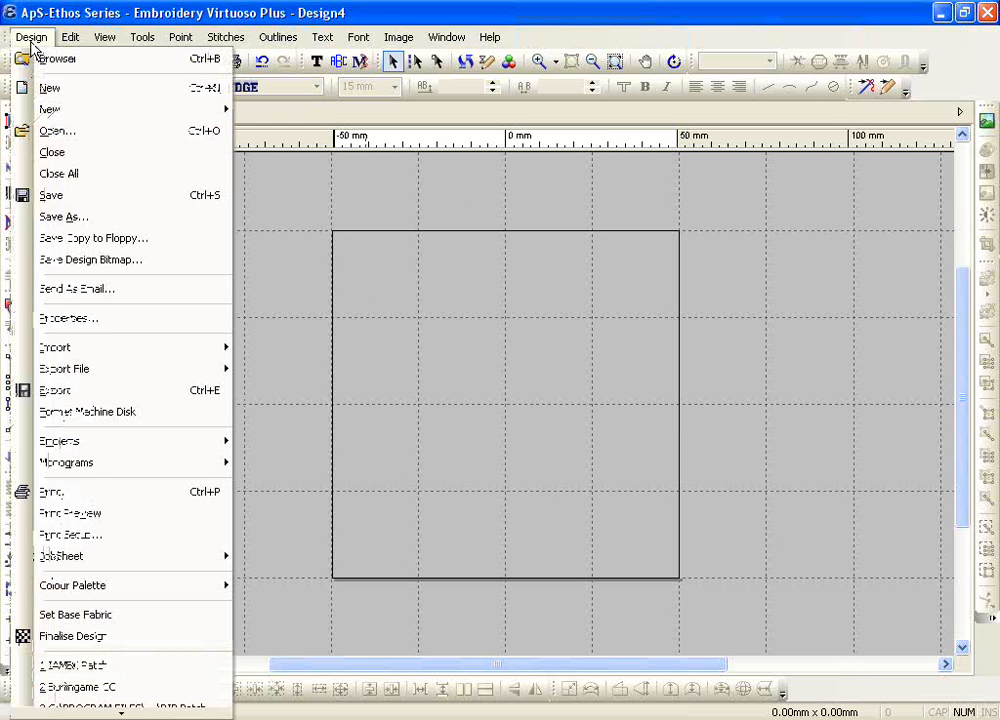
{"action": "left_click", "coordinate": [118, 218]}
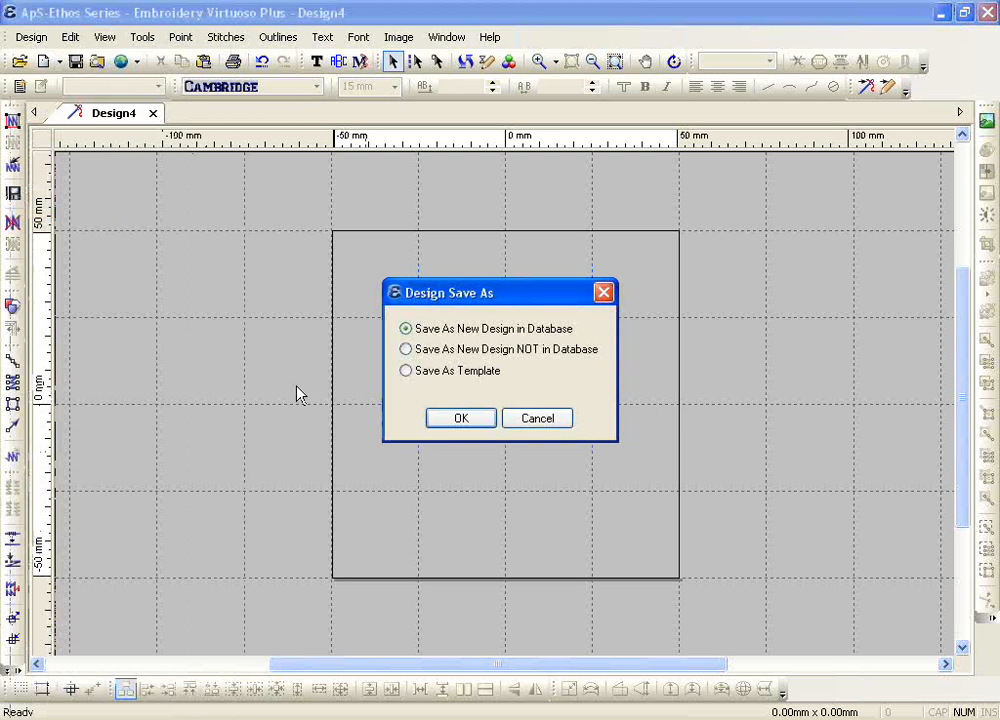
{"action": "left_click", "coordinate": [406, 371]}
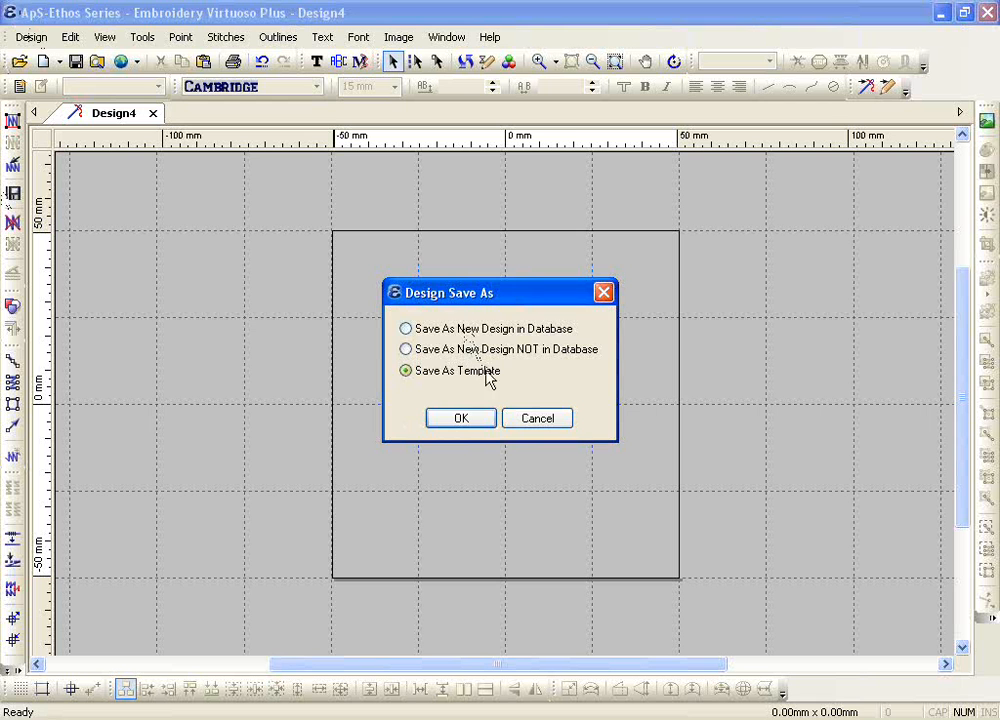
{"action": "left_click", "coordinate": [531, 424]}
Step: Save the current design as an embroidery template over the existing Default.emb file
{"action": "left_click", "coordinate": [31, 37]}
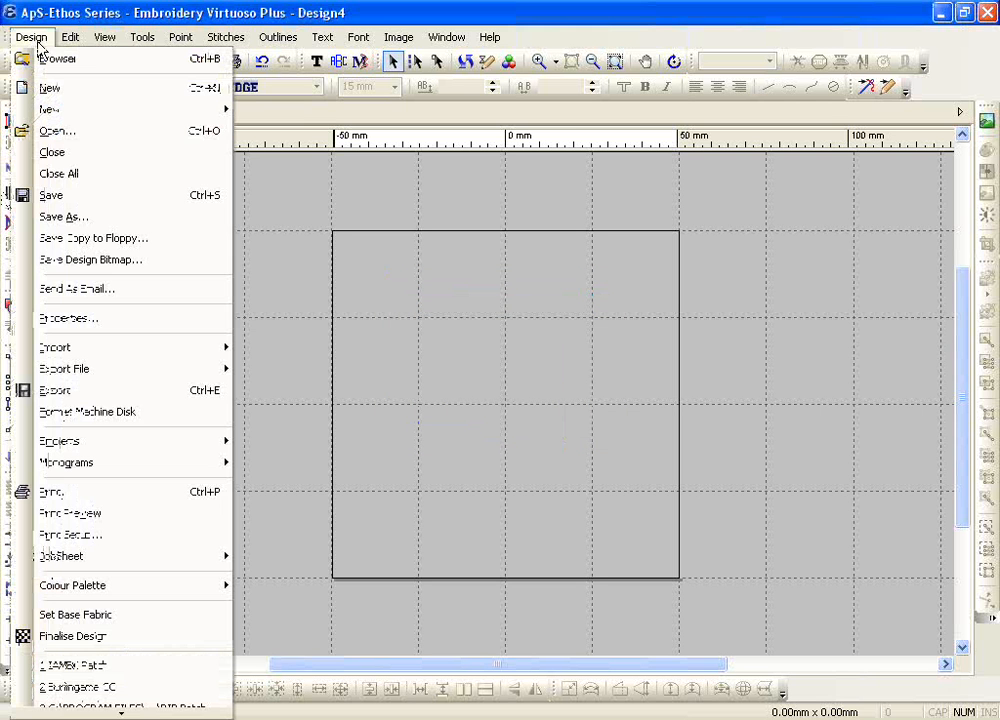
{"action": "left_click", "coordinate": [60, 217]}
{"action": "left_click", "coordinate": [415, 374]}
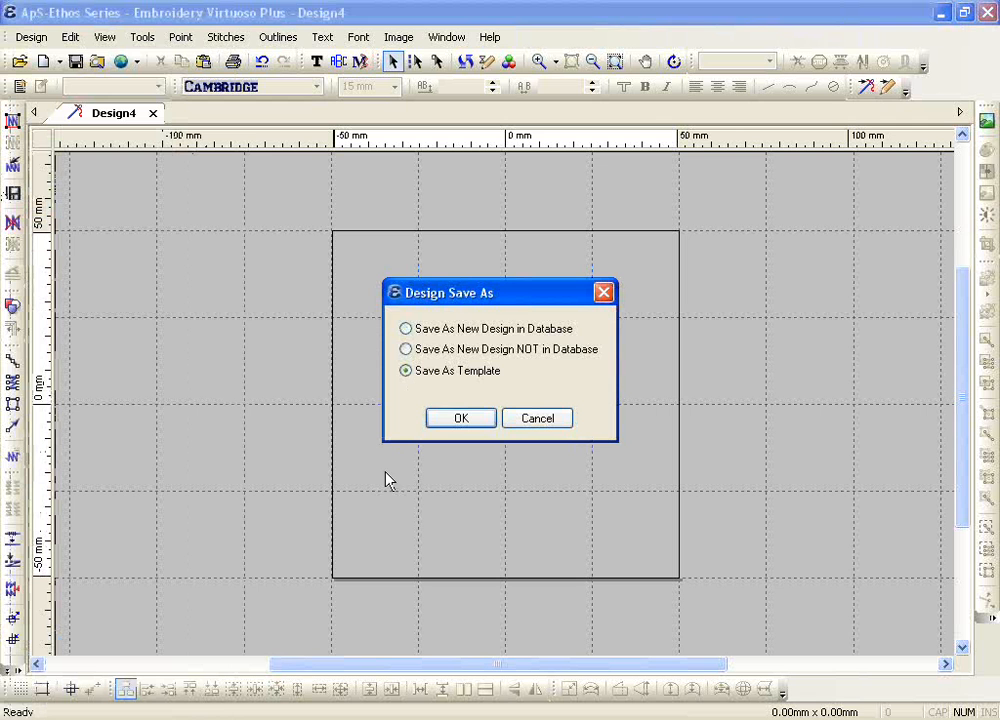
{"action": "left_click", "coordinate": [452, 424]}
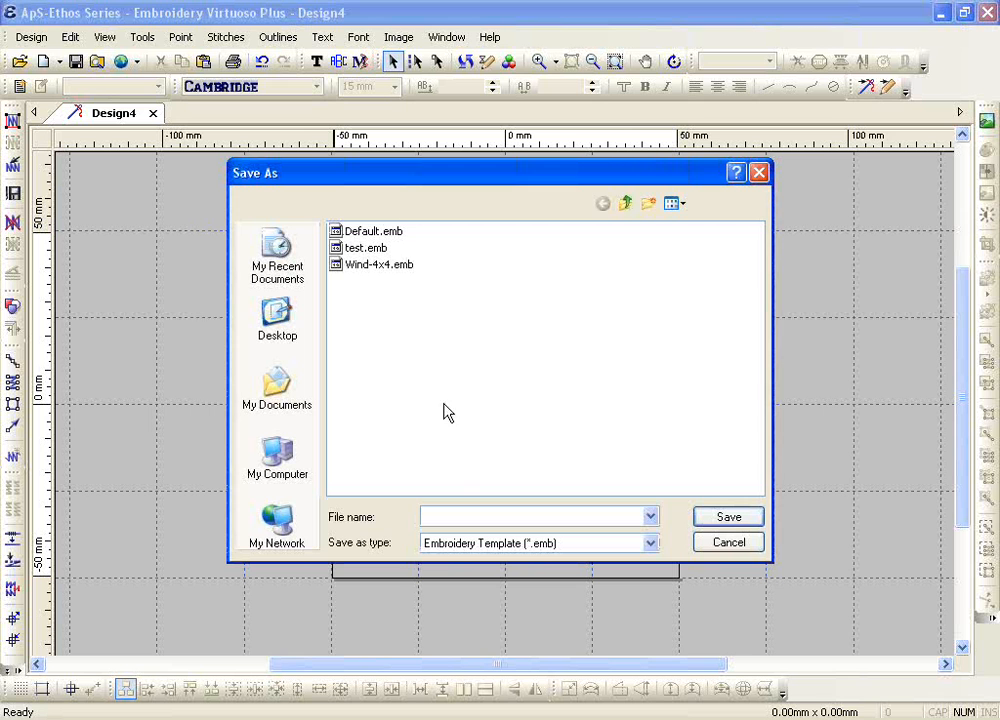
{"action": "left_click", "coordinate": [370, 232]}
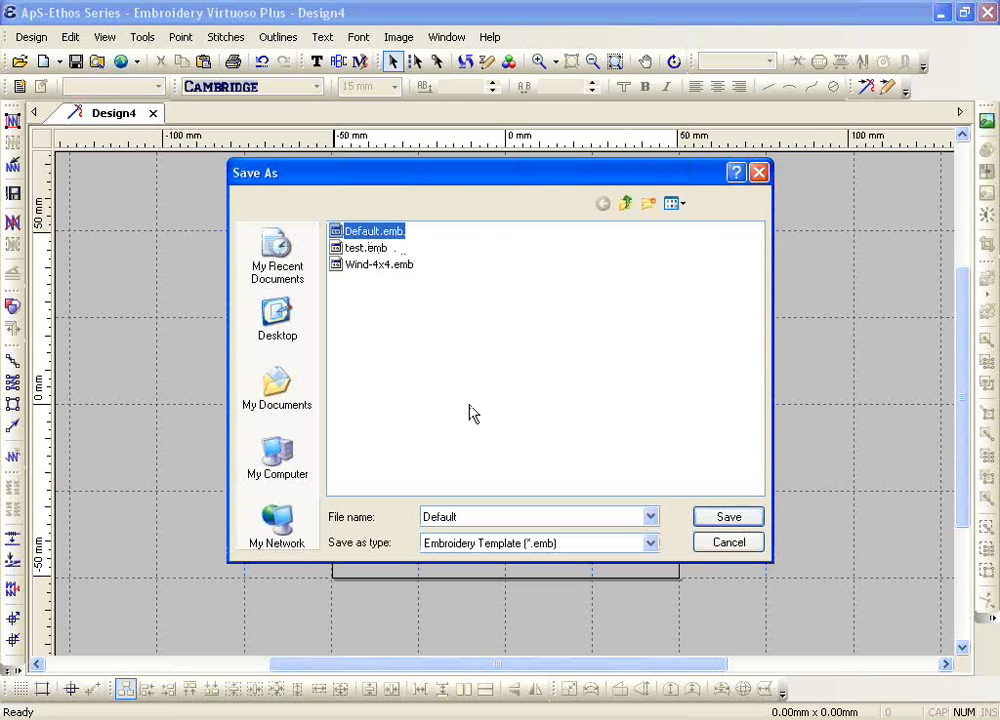
{"action": "left_click", "coordinate": [487, 370]}
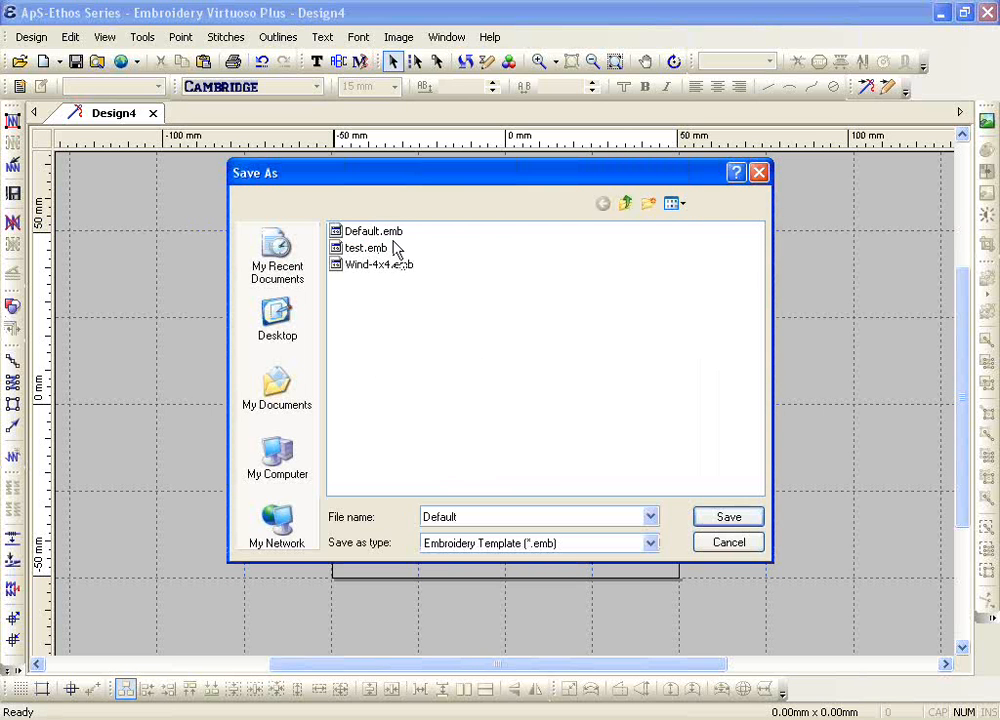
{"action": "left_click", "coordinate": [365, 231]}
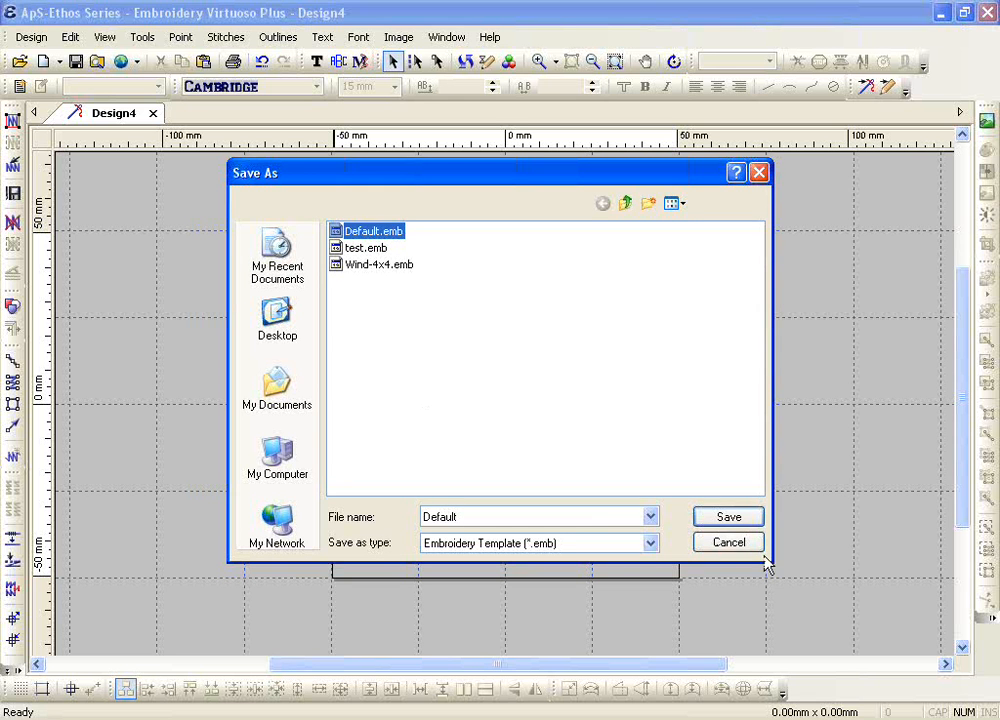
{"action": "left_click", "coordinate": [715, 520]}
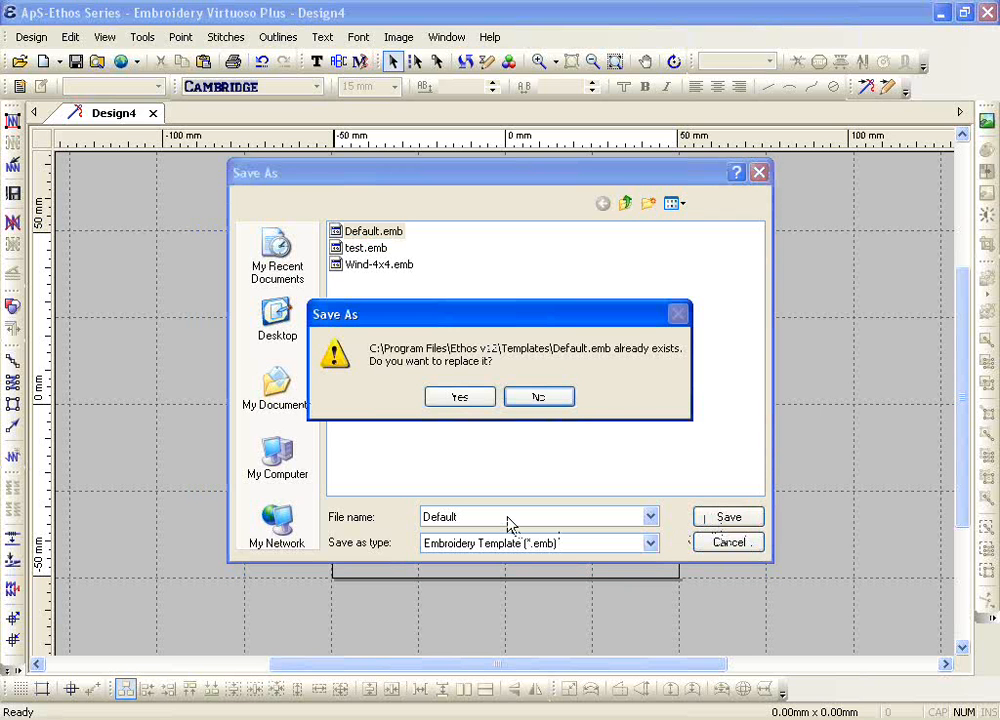
{"action": "left_click", "coordinate": [462, 400]}
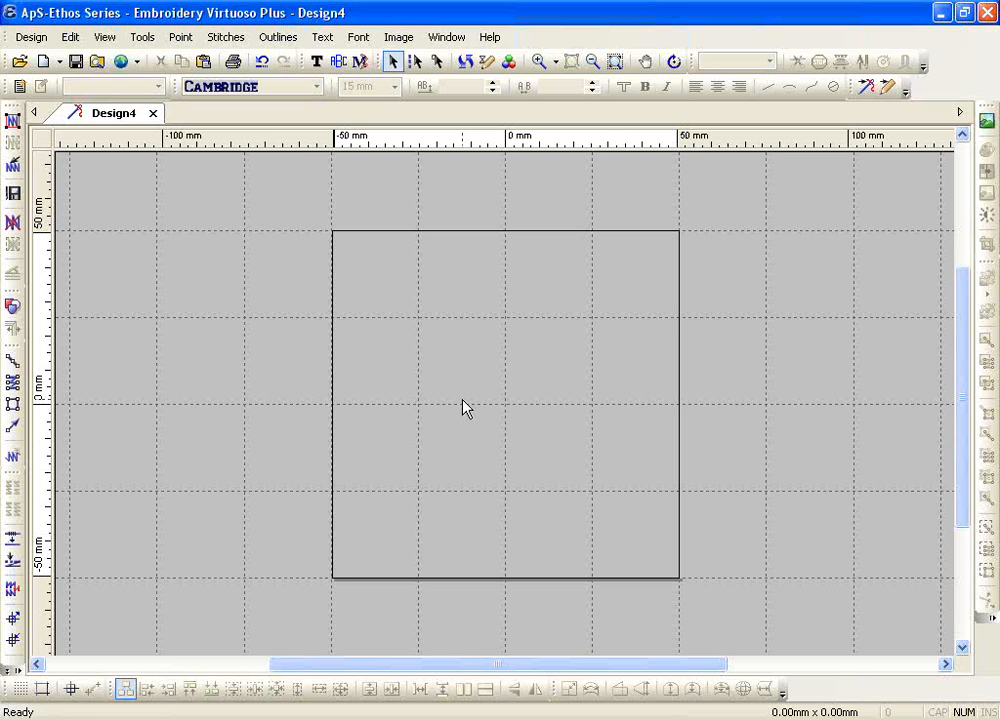
Step: Review the available thread ranges in the colour settings and expand the Madeira Poly Neon range
{"action": "left_click", "coordinate": [510, 64]}
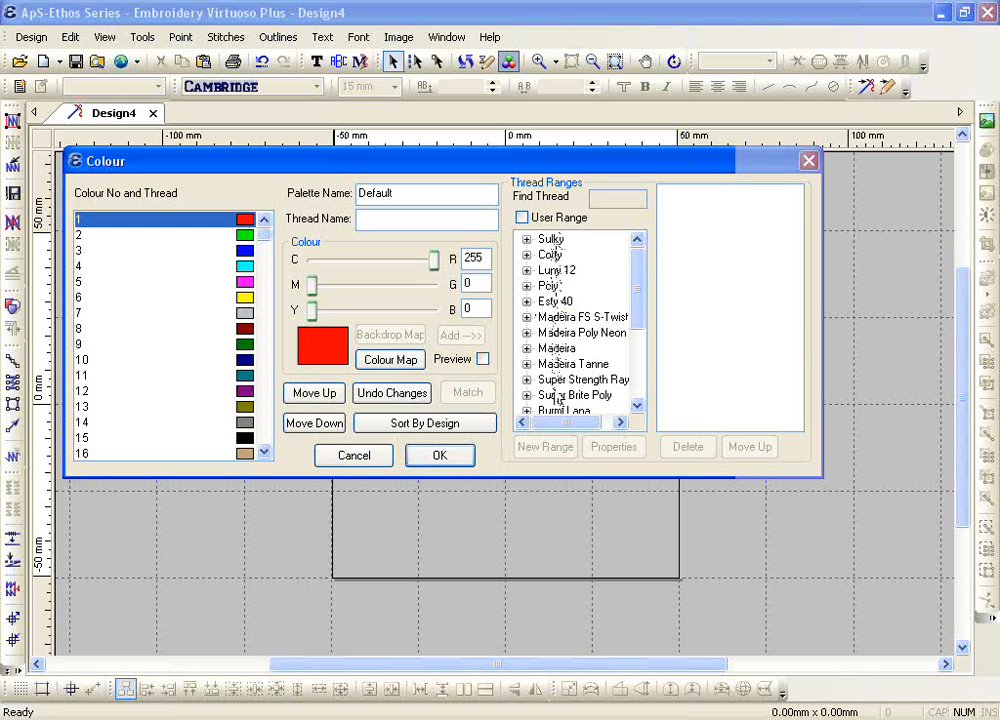
{"action": "scroll", "coordinate": [637, 330], "scroll_direction": "down", "scroll_amount": 2}
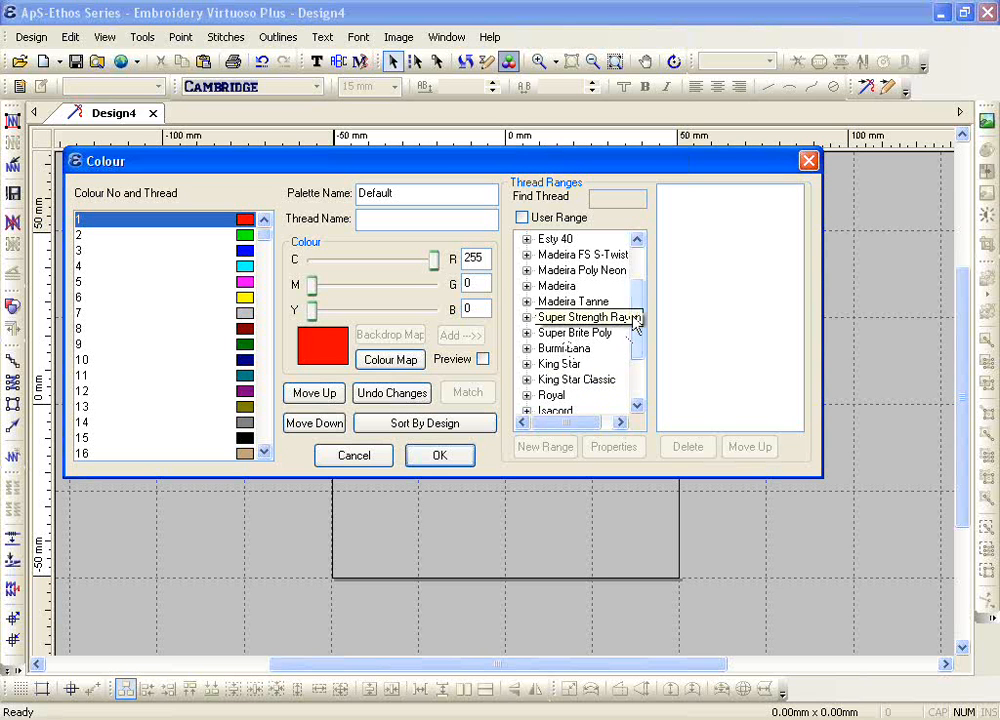
{"action": "scroll", "coordinate": [636, 320], "scroll_direction": "down", "scroll_amount": 2}
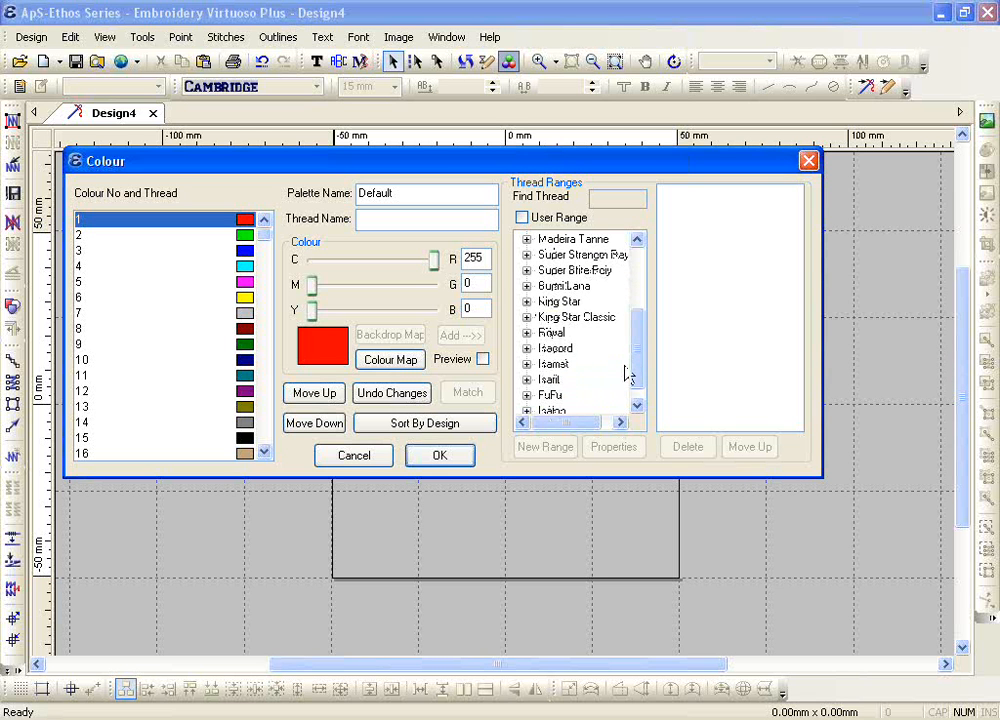
{"action": "scroll", "coordinate": [636, 355], "scroll_direction": "down", "scroll_amount": 1}
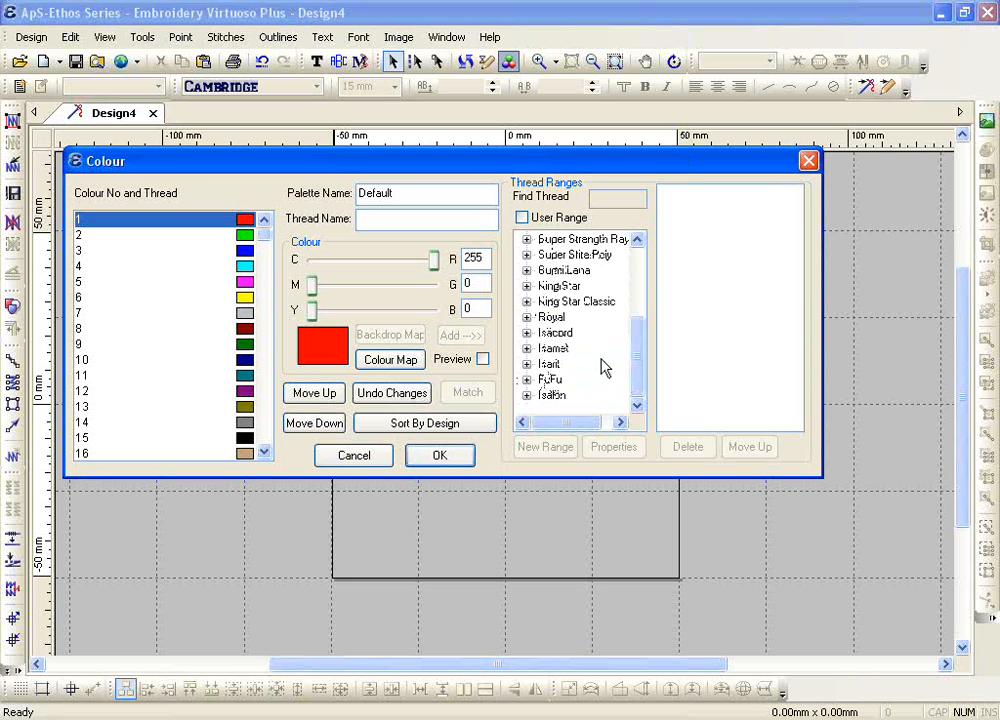
{"action": "scroll", "coordinate": [637, 320], "scroll_direction": "up", "scroll_amount": 3}
{"action": "scroll", "coordinate": [638, 318], "scroll_direction": "up", "scroll_amount": 1}
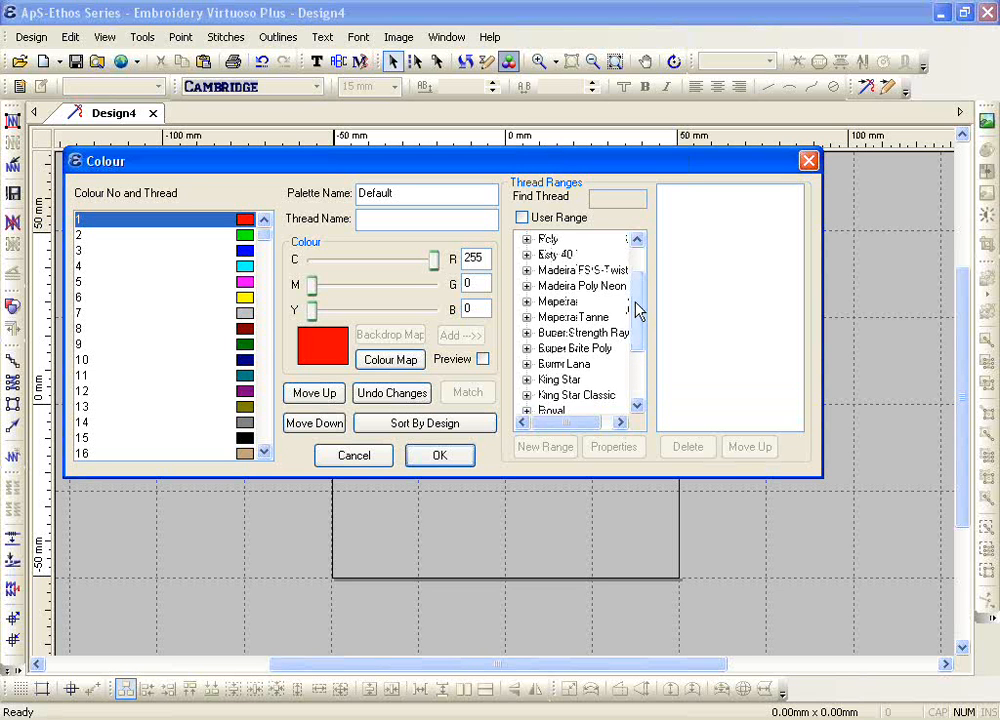
{"action": "left_click", "coordinate": [528, 288]}
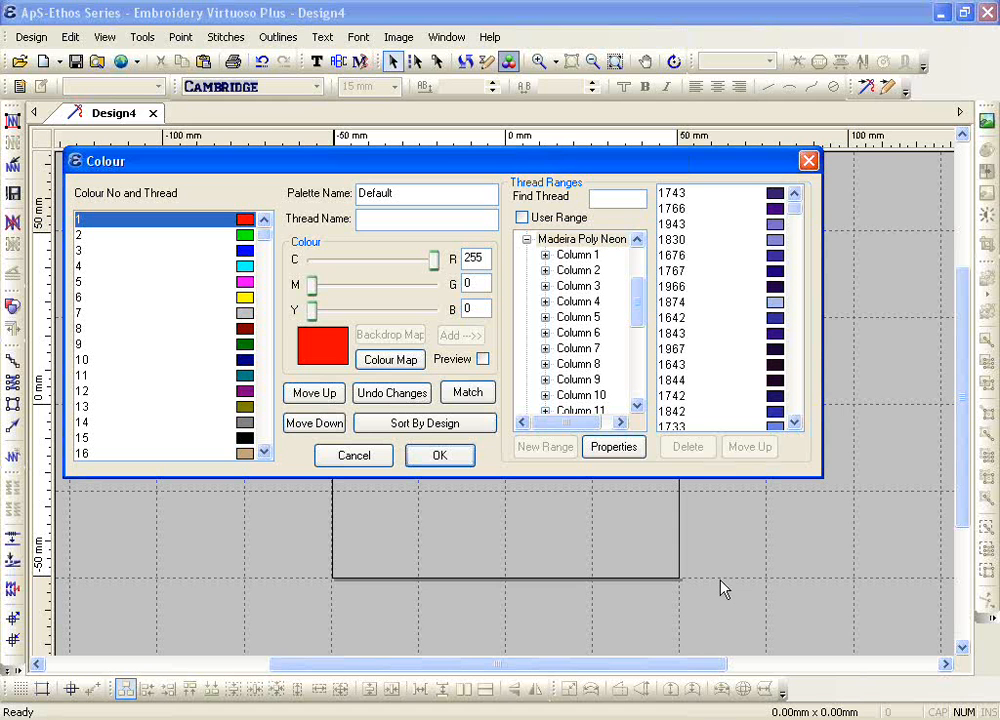
Step: Switch the thread ranges to user ranges and display the threads of the Ackerman range
{"action": "left_click", "coordinate": [529, 220]}
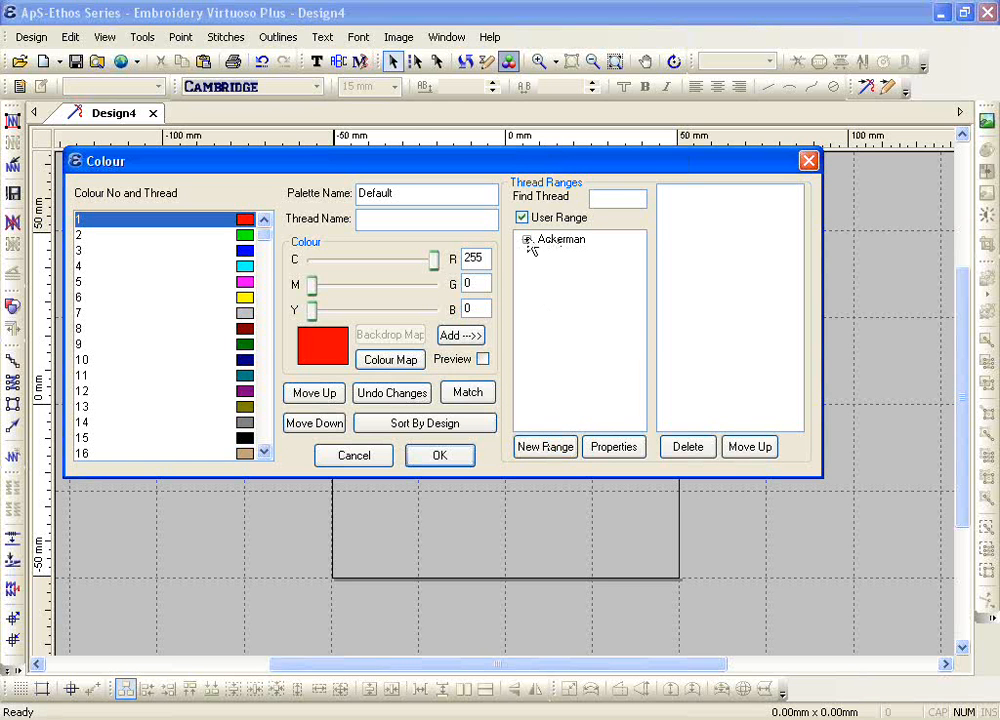
{"action": "left_click", "coordinate": [562, 245]}
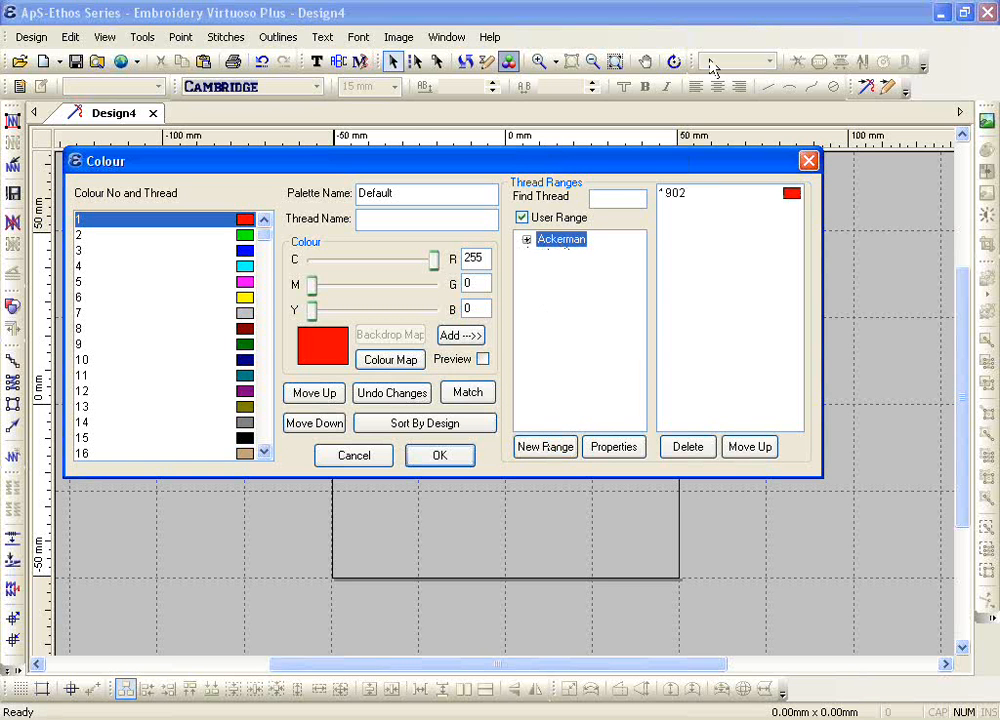
{"action": "left_click", "coordinate": [632, 201]}
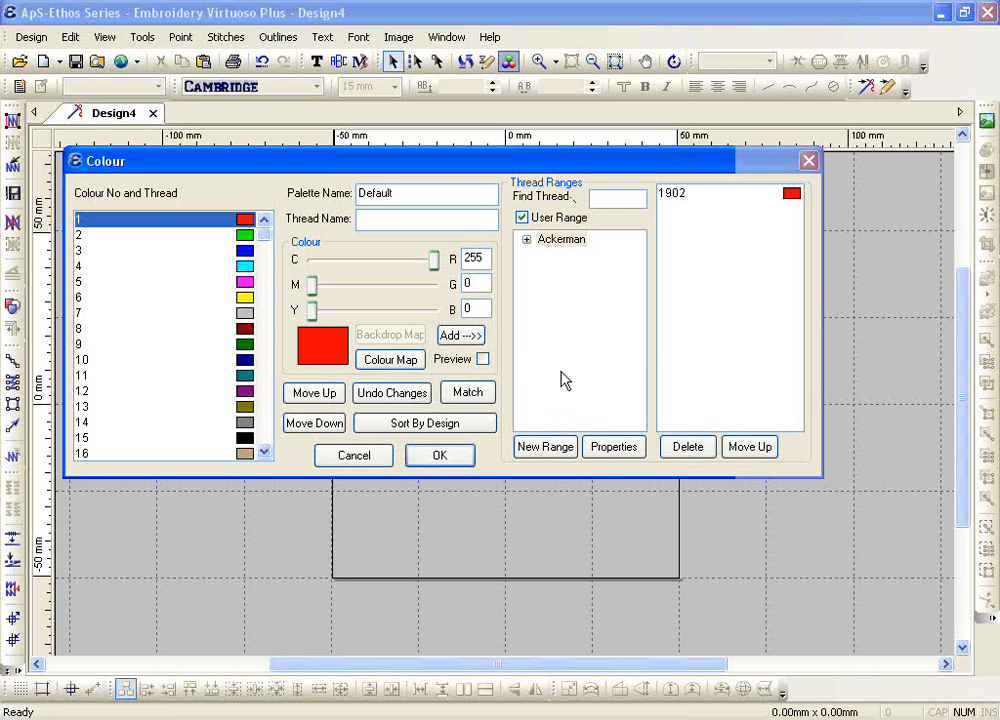
{"action": "left_click", "coordinate": [461, 336]}
Step: Name the thread of green palette colour 2 as 1234 and add it to the Ackerman user range
{"action": "left_click", "coordinate": [150, 235]}
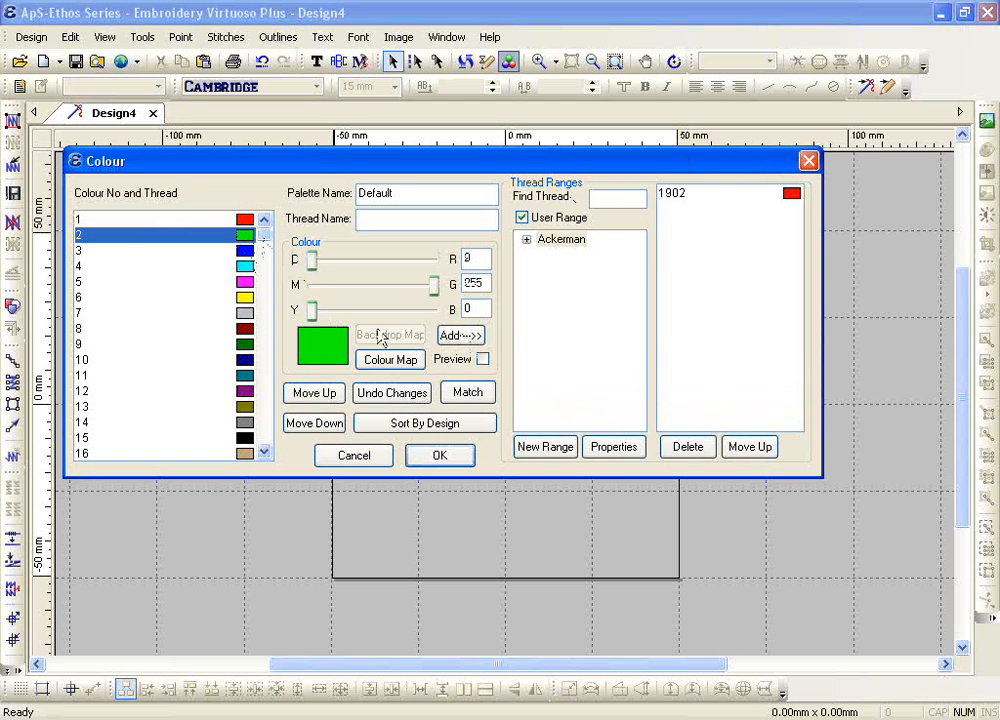
{"action": "left_click", "coordinate": [609, 198]}
{"action": "type", "text": "1234"}
{"action": "key", "text": "BackSpace"}
{"action": "key", "text": "BackSpace"}
{"action": "key", "text": "BackSpace"}
{"action": "key", "text": "BackSpace"}
{"action": "left_click", "coordinate": [426, 224]}
{"action": "type", "text": "1234"}
{"action": "left_click", "coordinate": [461, 337]}
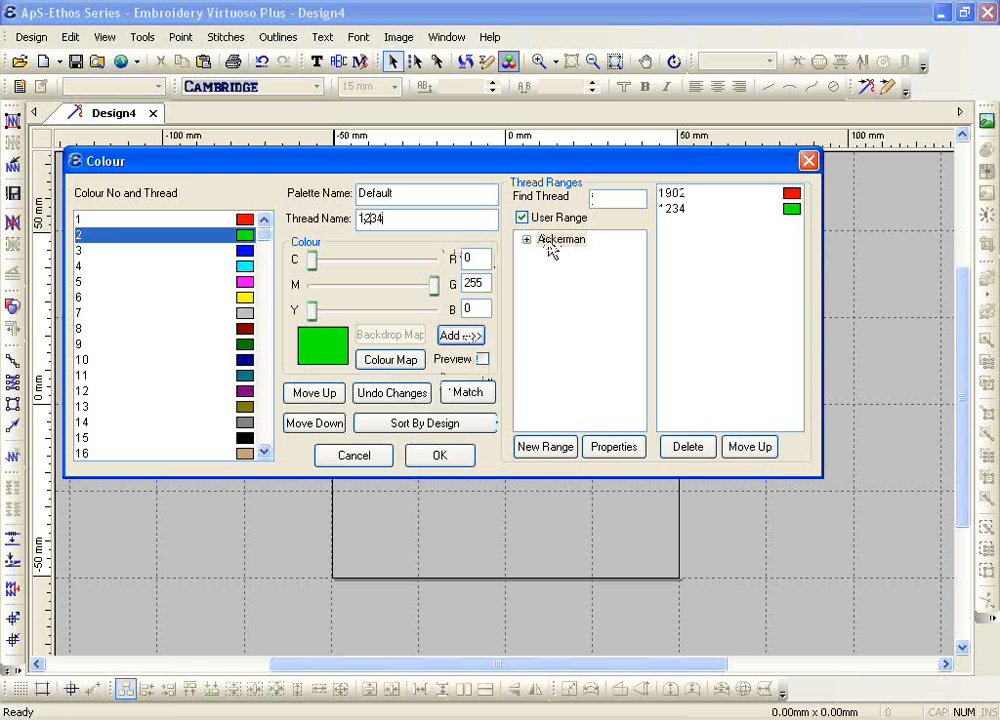
{"action": "left_click", "coordinate": [670, 208]}
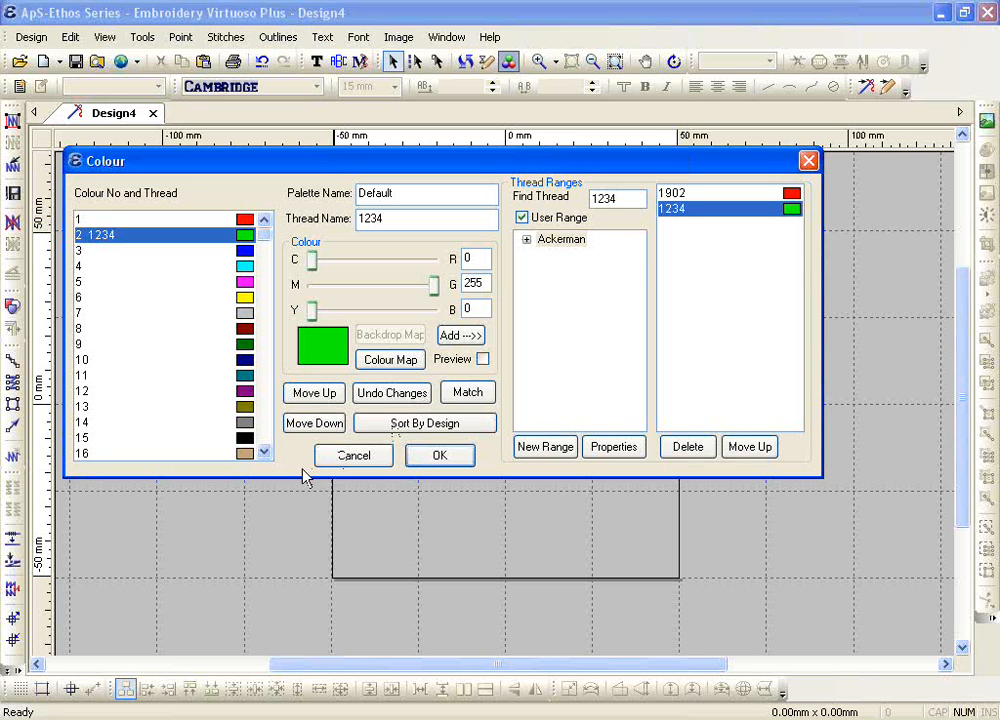
Step: Return to the standard thread ranges with Madeira Poly Neon selected and change palette colour 3 to black
{"action": "left_click", "coordinate": [521, 217]}
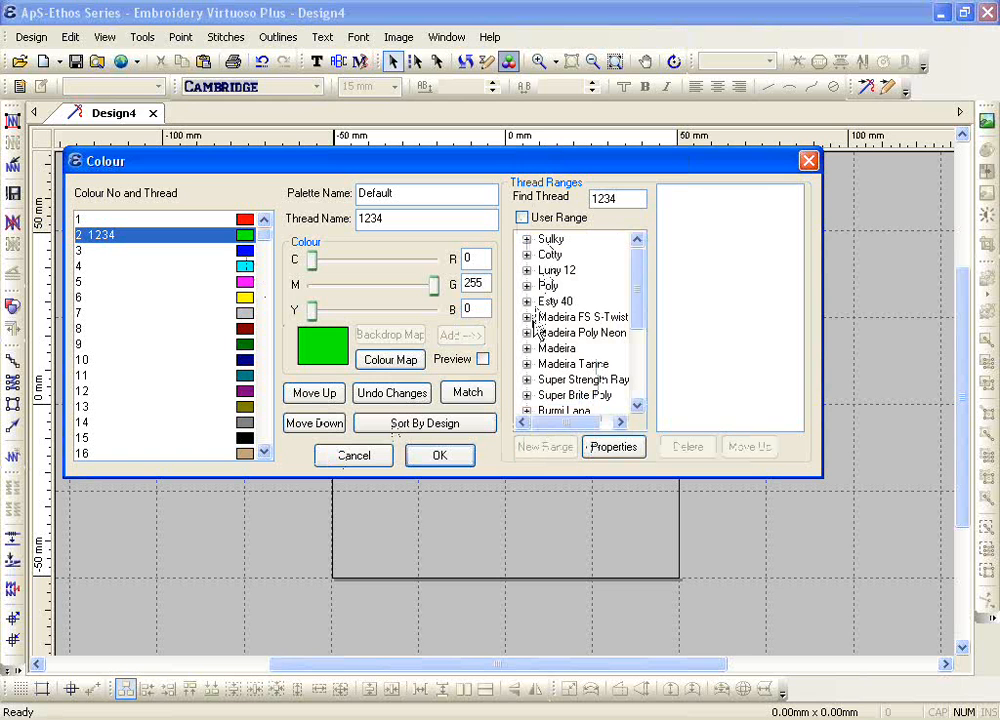
{"action": "left_click", "coordinate": [543, 333]}
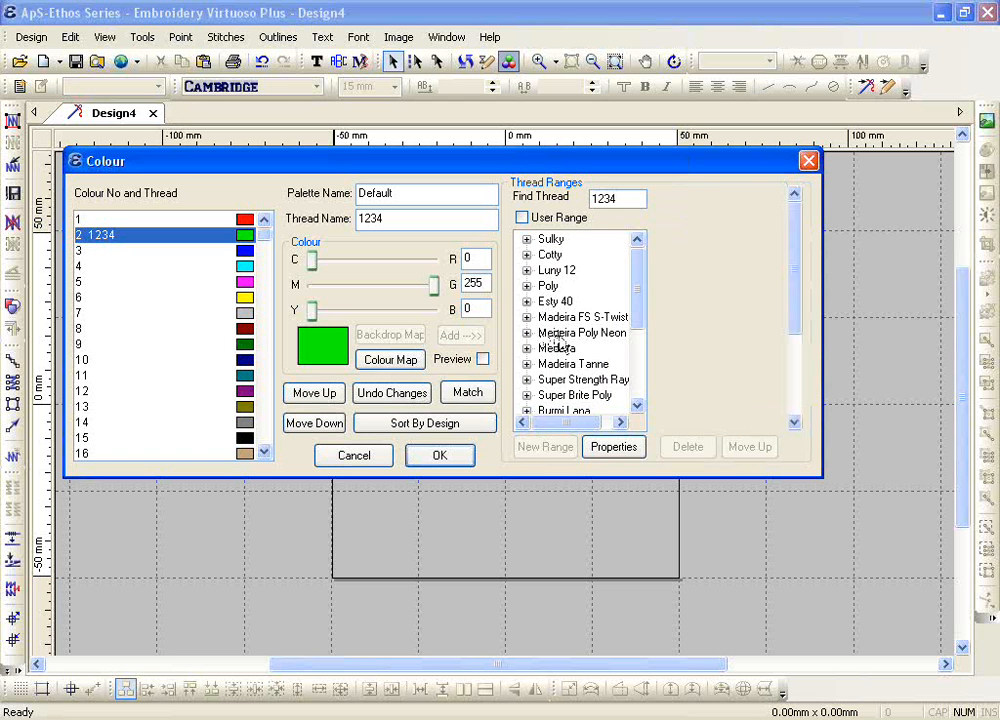
{"action": "left_click", "coordinate": [250, 250]}
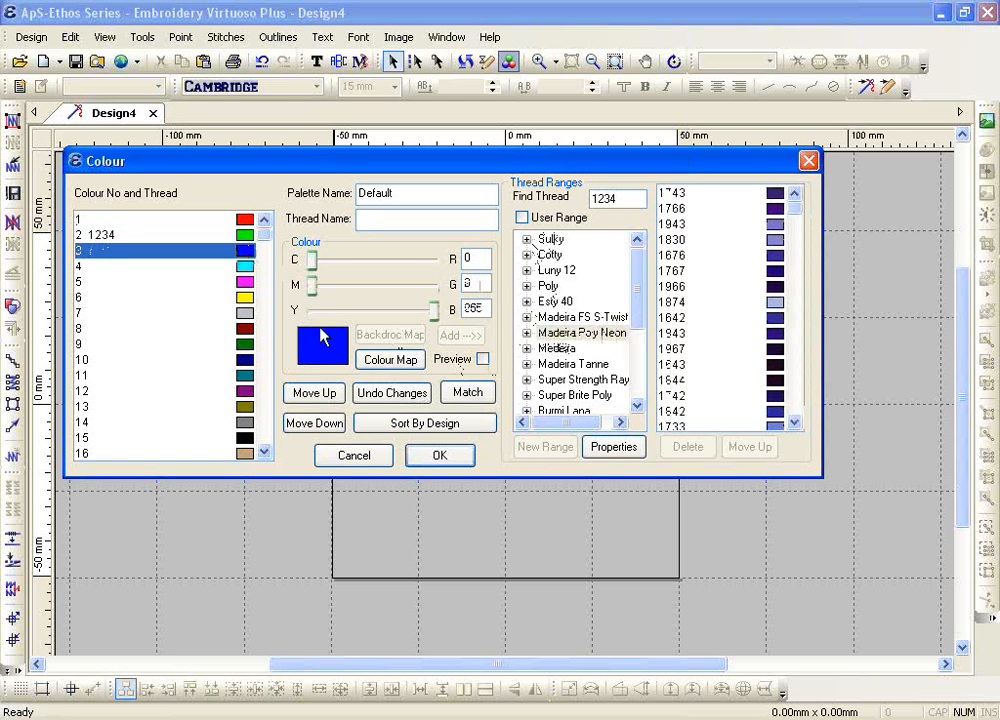
{"action": "left_click", "coordinate": [382, 362]}
{"action": "left_click", "coordinate": [243, 320]}
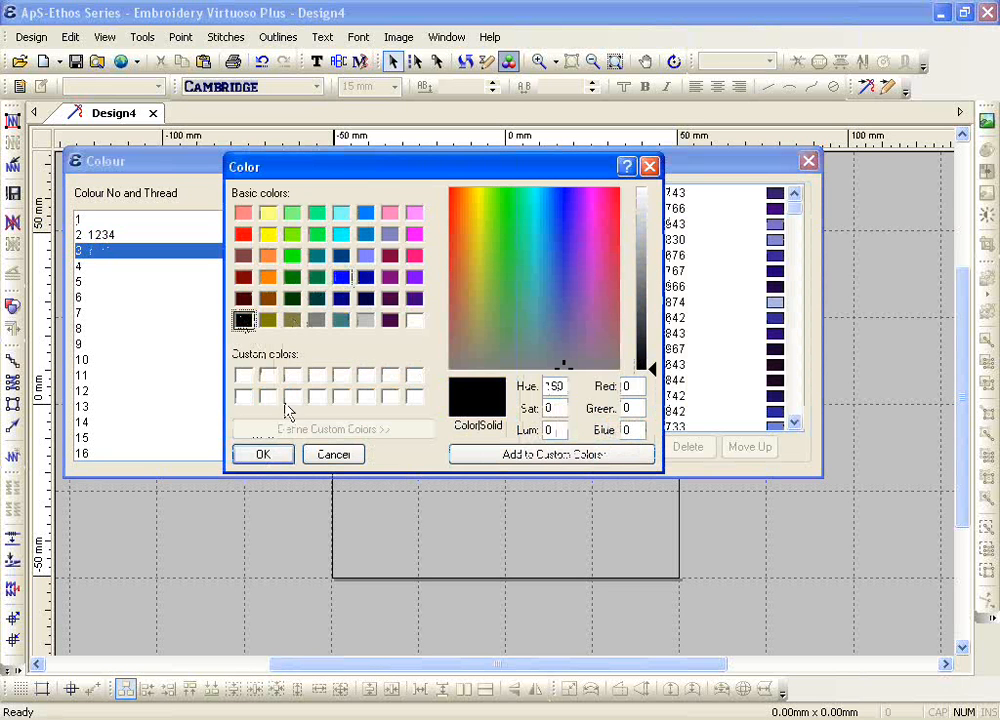
{"action": "left_click", "coordinate": [264, 455]}
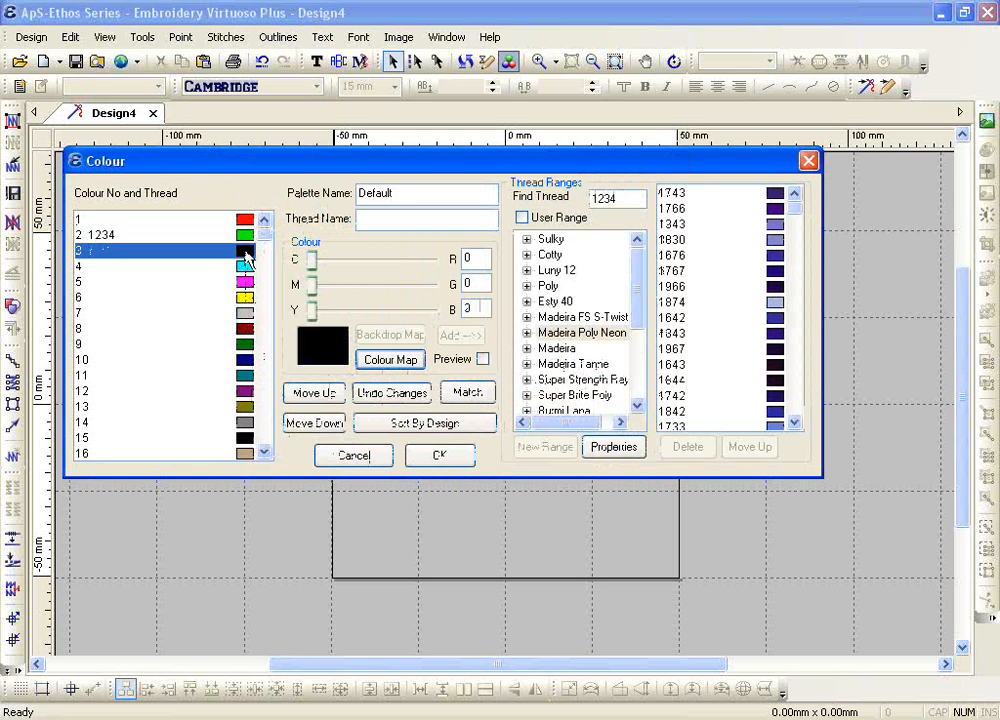
Step: Match black palette colour 3 against the Madeira Poly Neon range and assign thread 1800 to it
{"action": "left_click", "coordinate": [580, 333]}
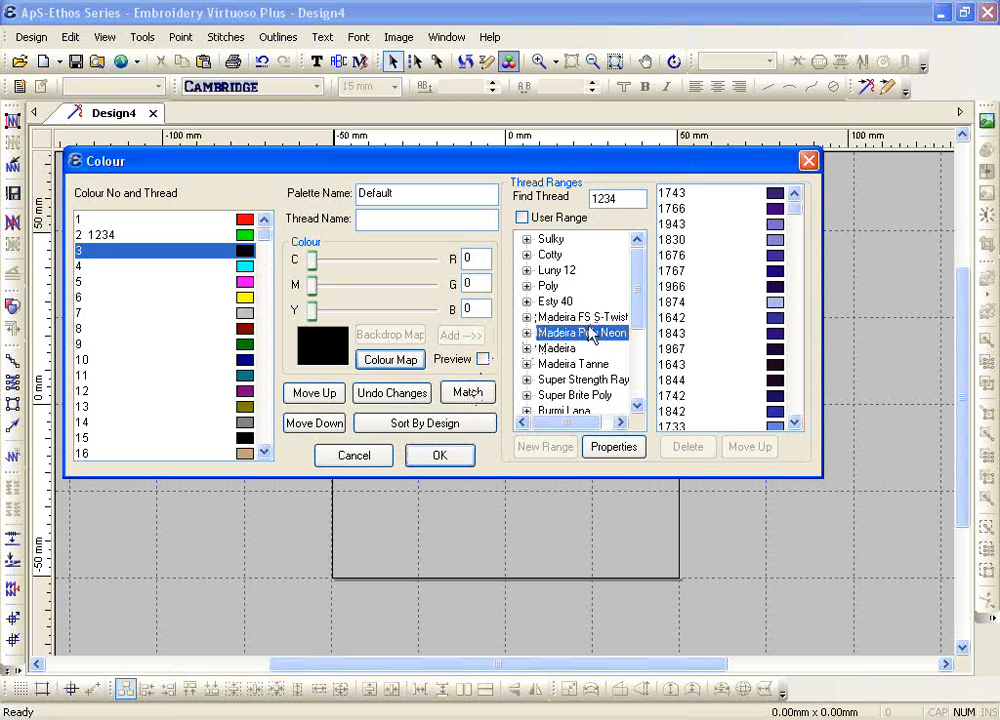
{"action": "left_click", "coordinate": [464, 399]}
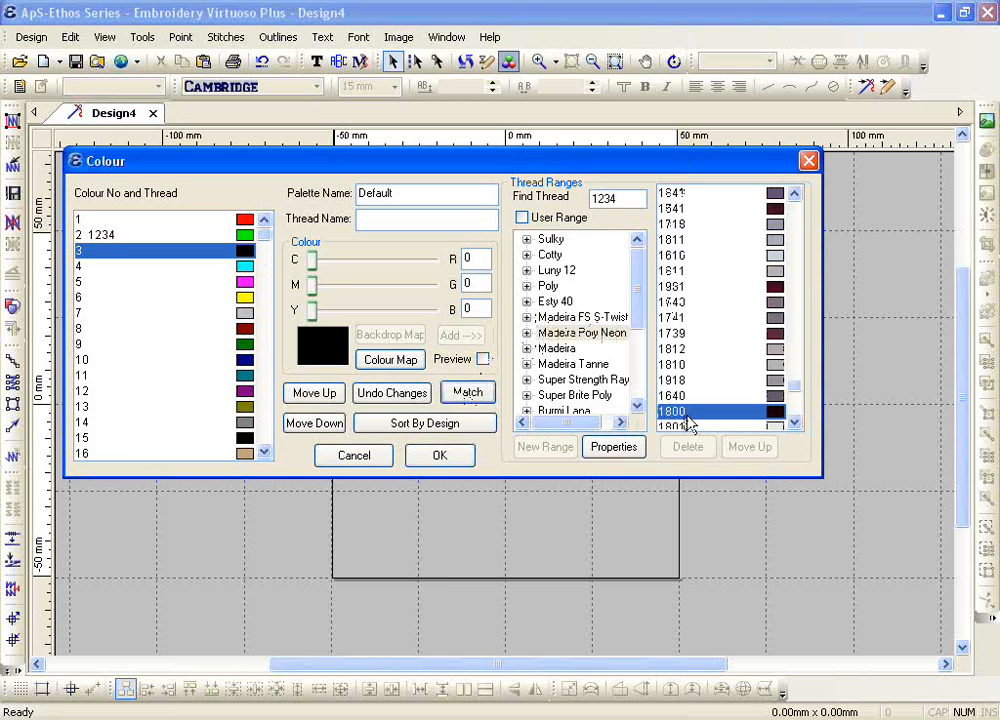
{"action": "double_click", "coordinate": [686, 416]}
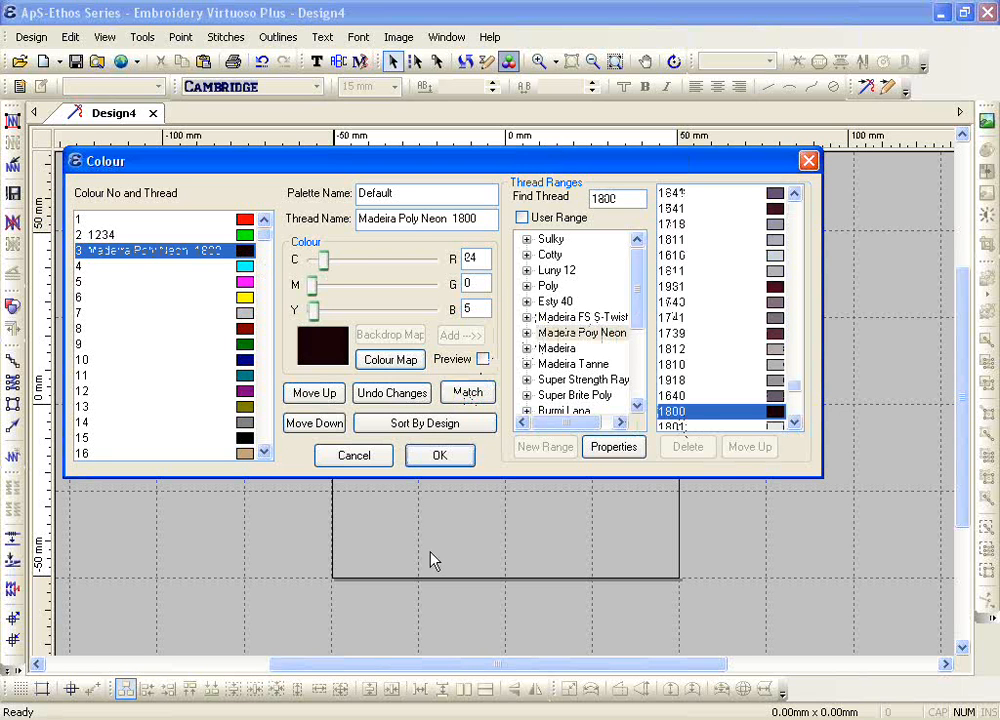
Step: Clear the thread name of palette colour 3 and set its colour to pure blue from the basic colours
{"action": "double_click", "coordinate": [631, 199]}
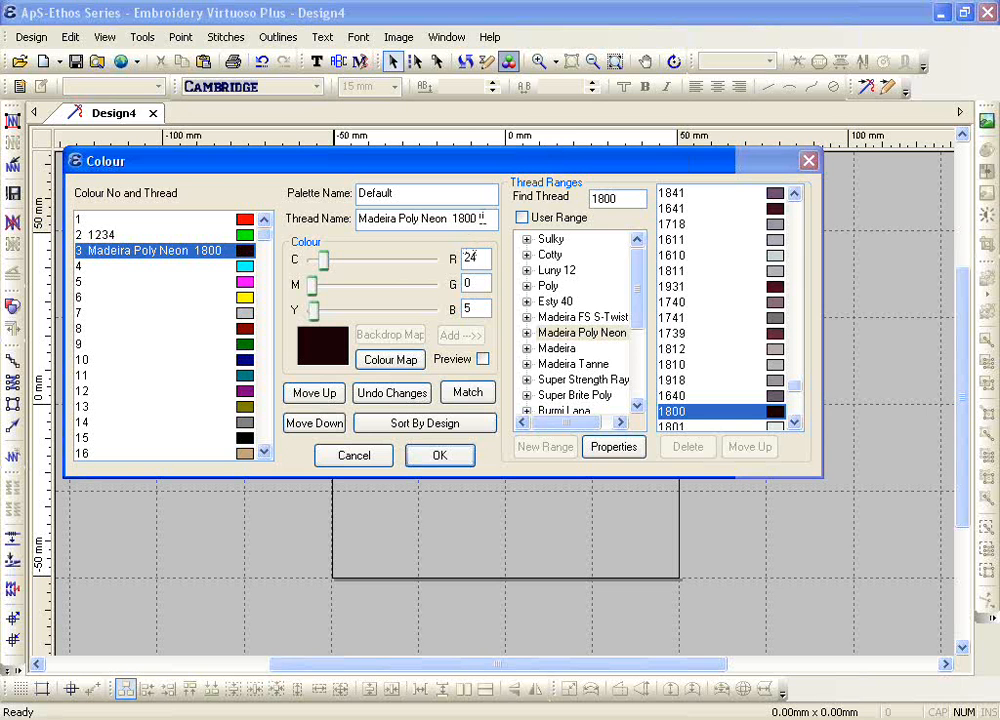
{"action": "left_click_drag", "start_coordinate": [480, 218], "coordinate": [290, 222]}
{"action": "key", "text": "Delete"}
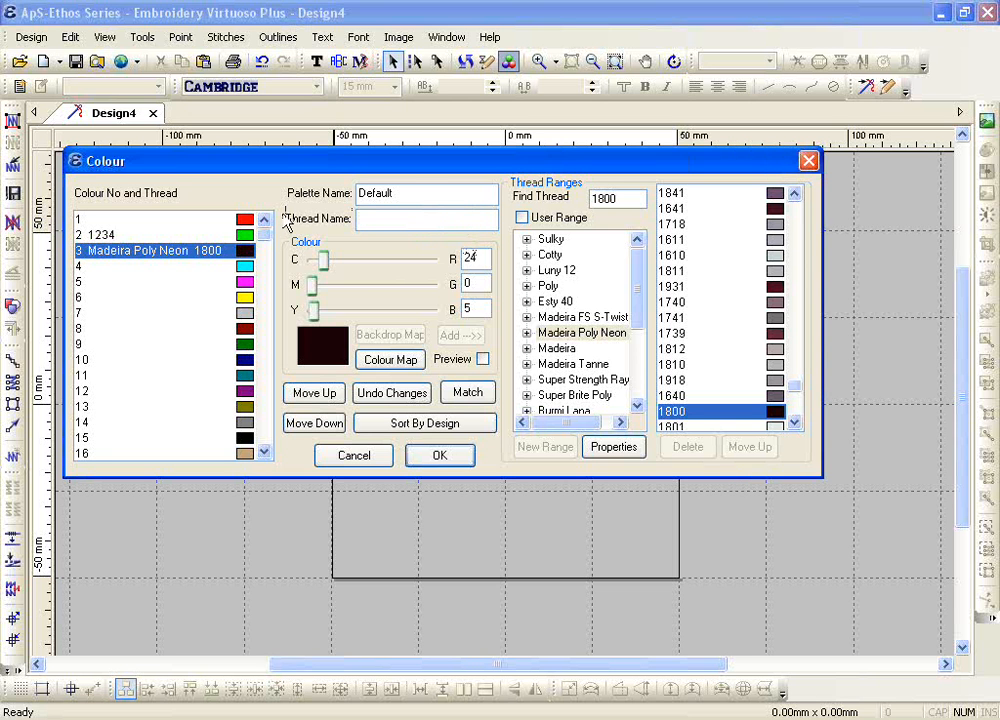
{"action": "left_click", "coordinate": [380, 360]}
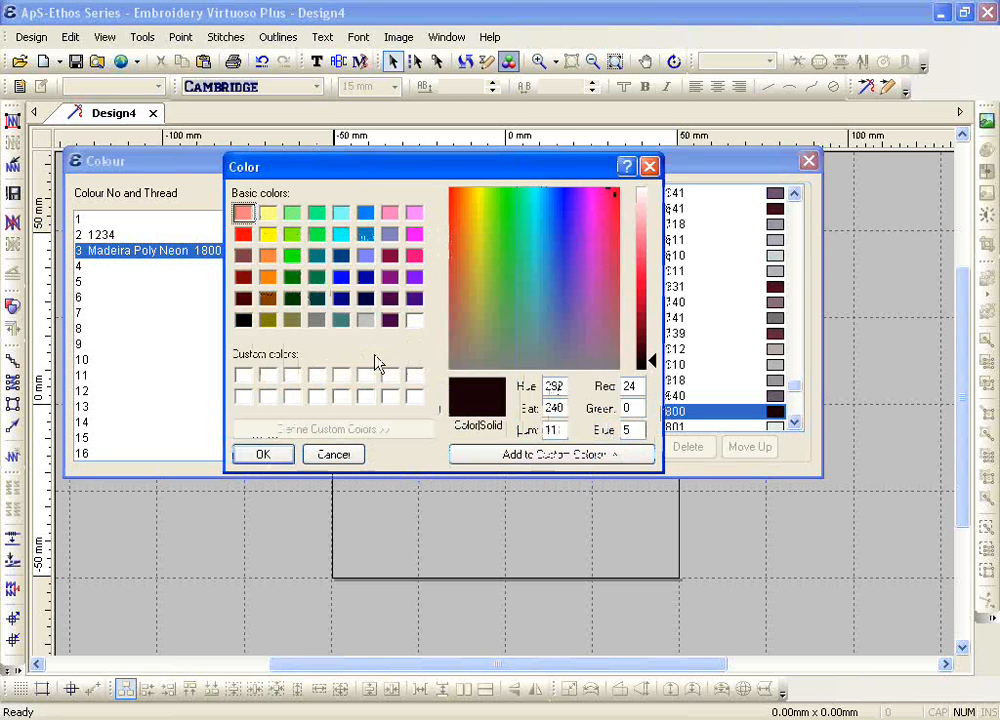
{"action": "left_click", "coordinate": [341, 277]}
{"action": "left_click", "coordinate": [263, 455]}
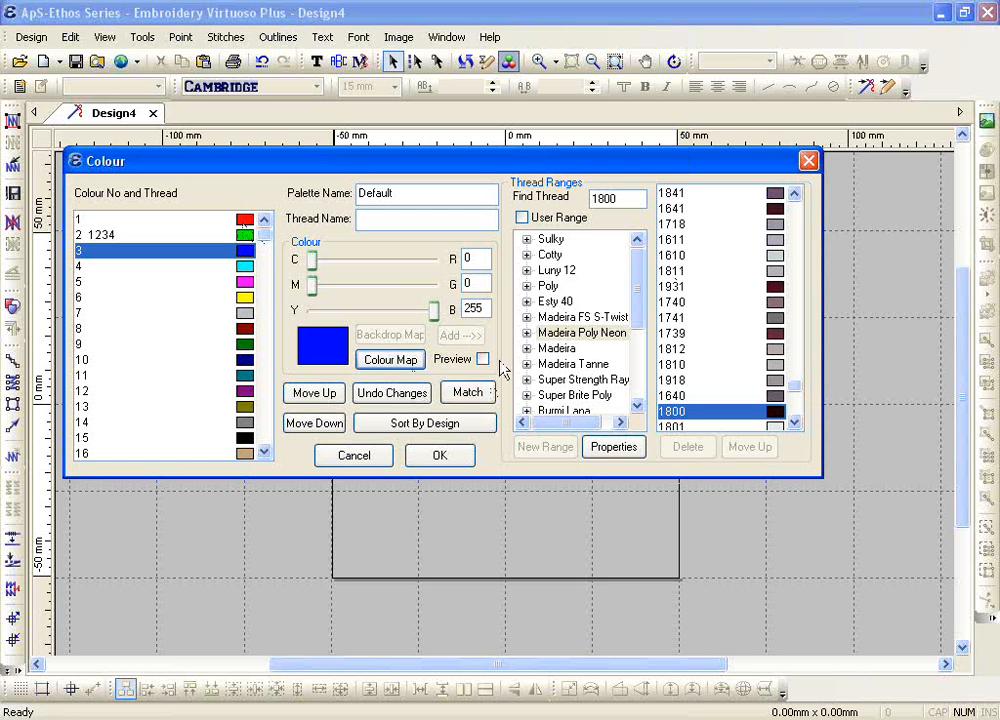
Step: Select palette colour 1 and accept the colour palette changes
{"action": "left_click", "coordinate": [241, 221]}
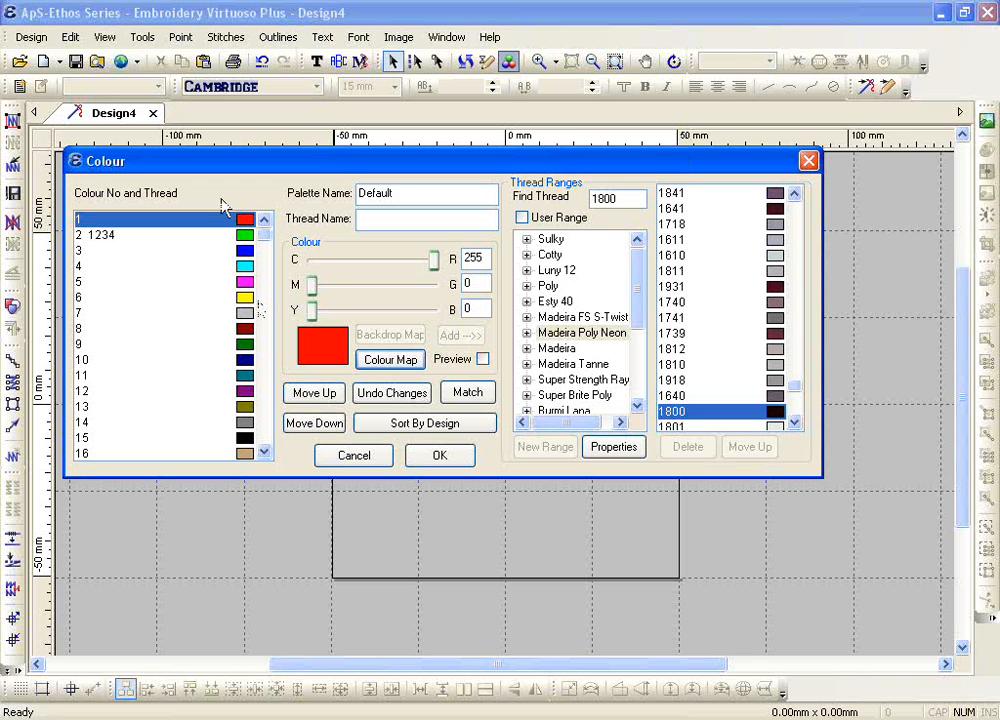
{"action": "left_click", "coordinate": [420, 458]}
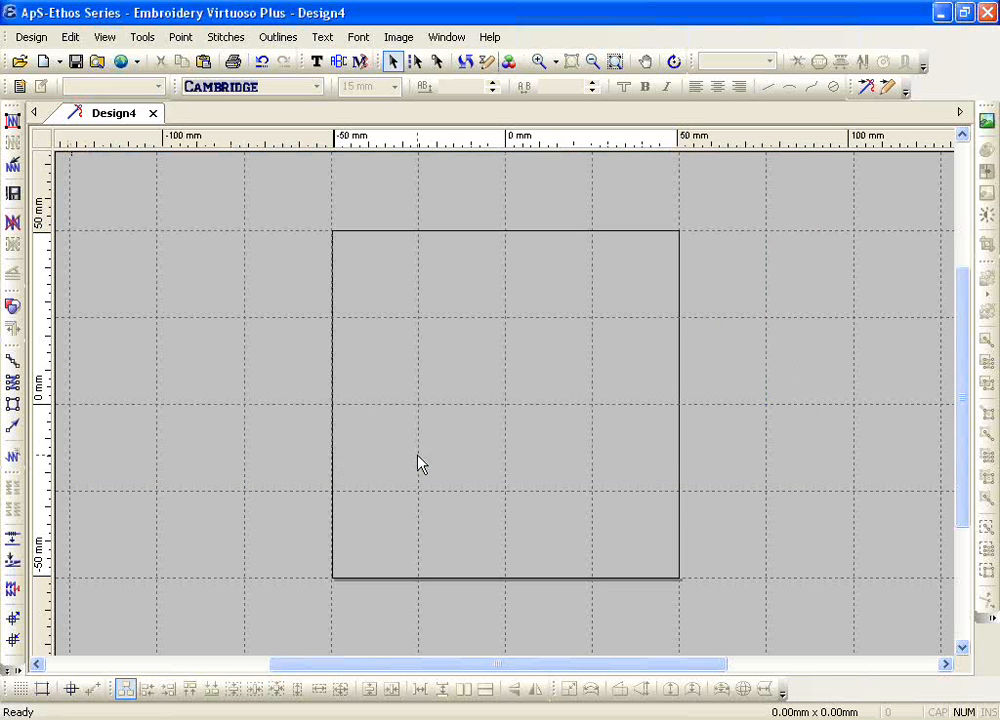
Step: Review the existing template files offered when saving the design as a template, and cancel without saving
{"action": "left_click", "coordinate": [31, 38]}
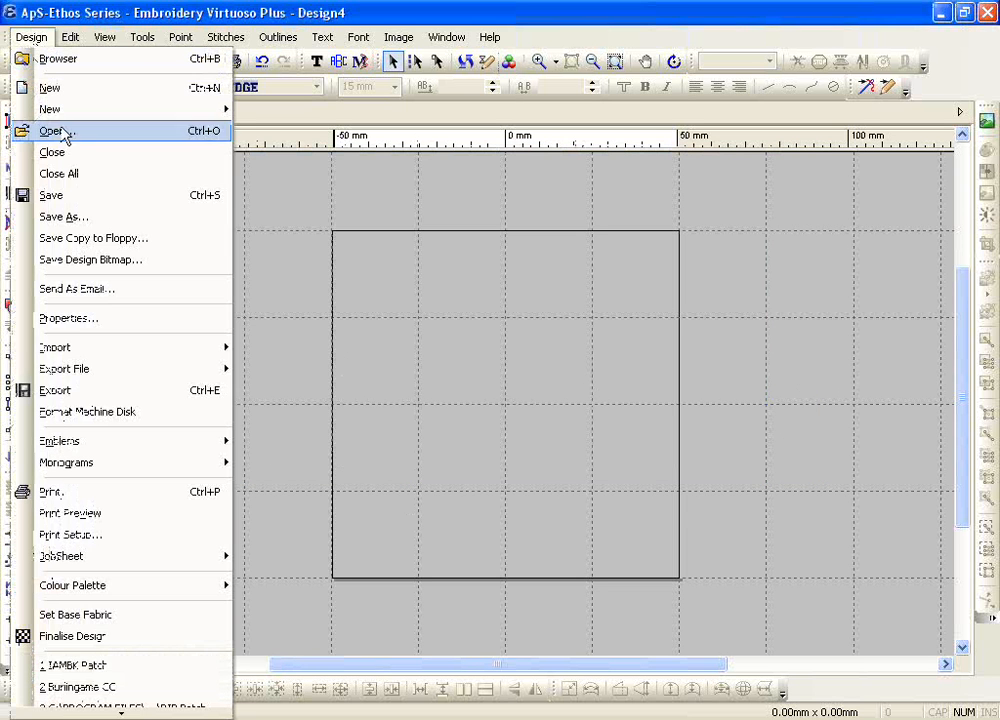
{"action": "left_click", "coordinate": [100, 216]}
{"action": "left_click", "coordinate": [460, 372]}
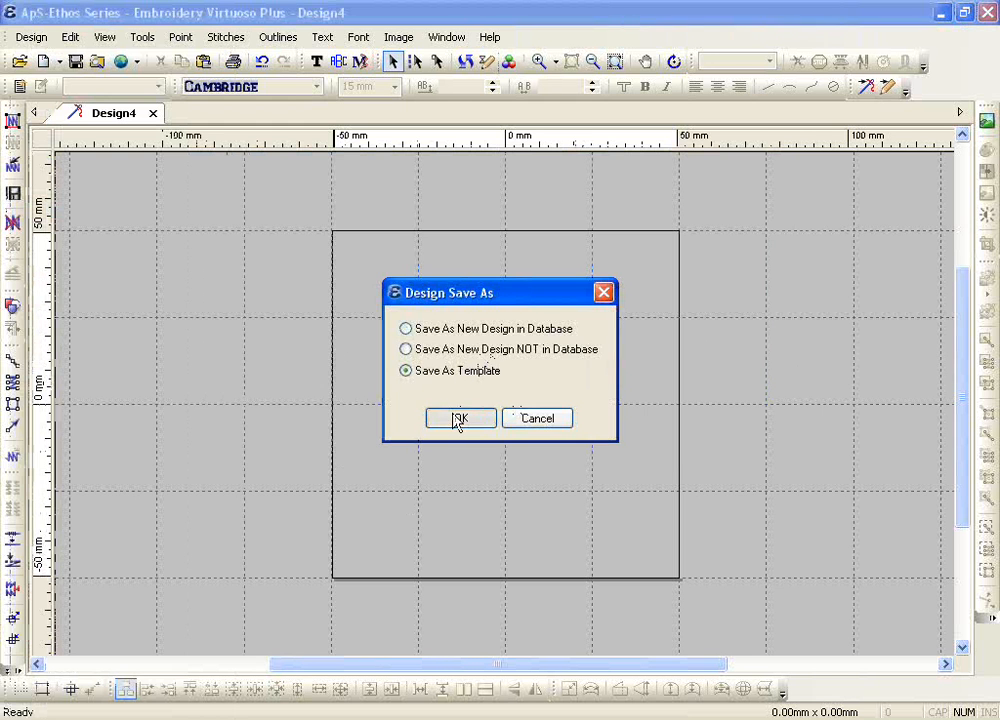
{"action": "left_click", "coordinate": [460, 418]}
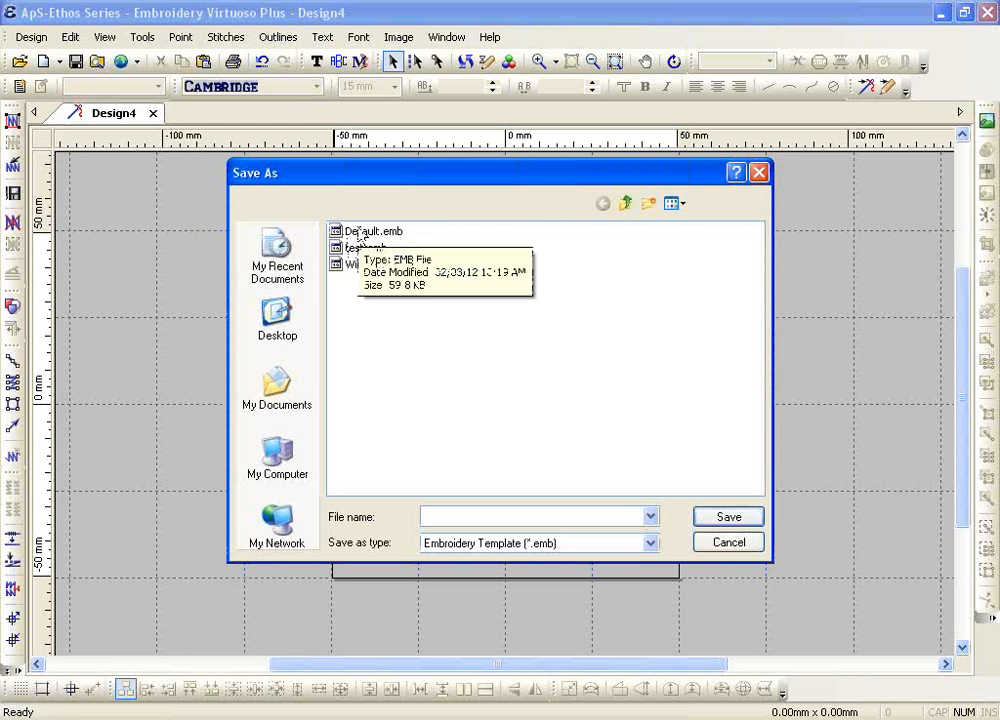
{"action": "left_click", "coordinate": [718, 546]}
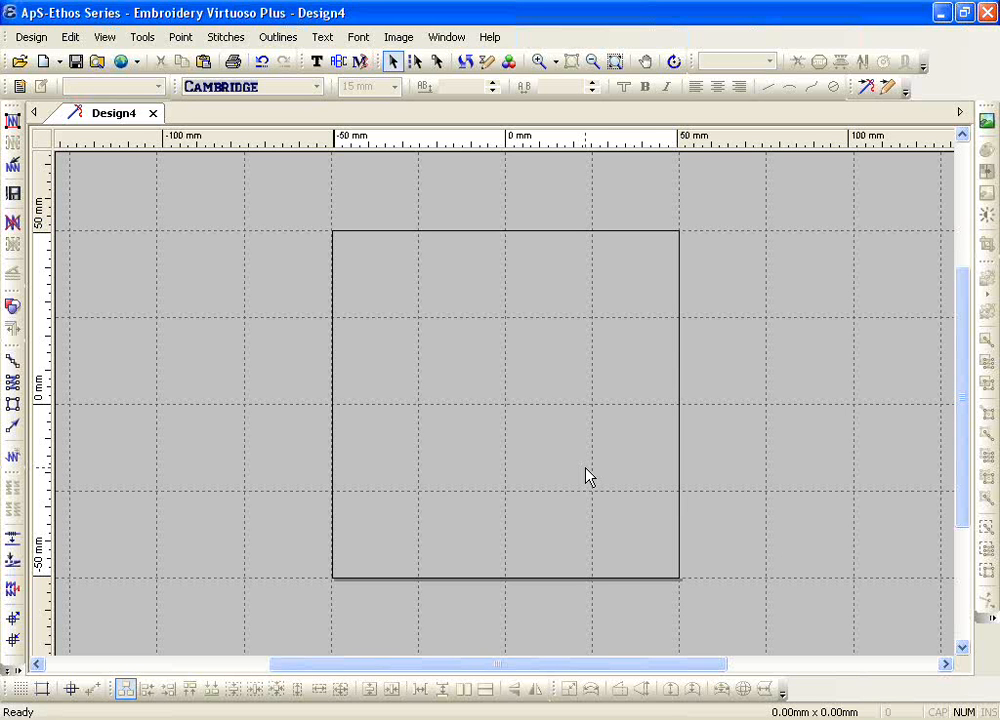
{"action": "left_click", "coordinate": [990, 43]}
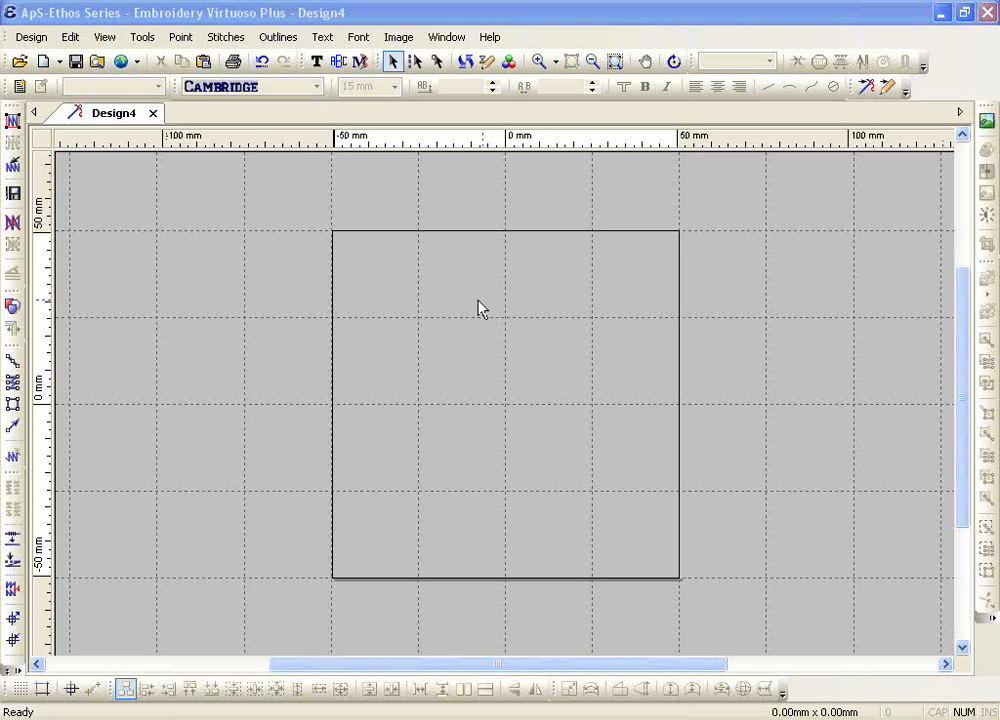
Step: Activate the Text tool and choose the Satin Fill / Ceeding stitch effect for the lettering
{"action": "left_click", "coordinate": [316, 64]}
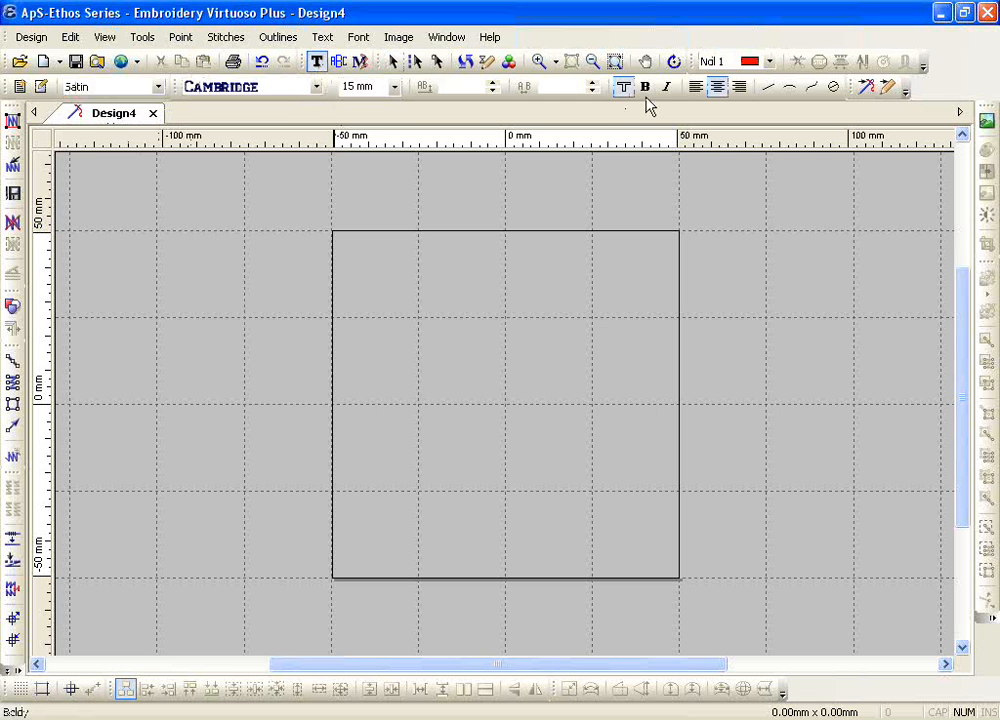
{"action": "left_click", "coordinate": [717, 54]}
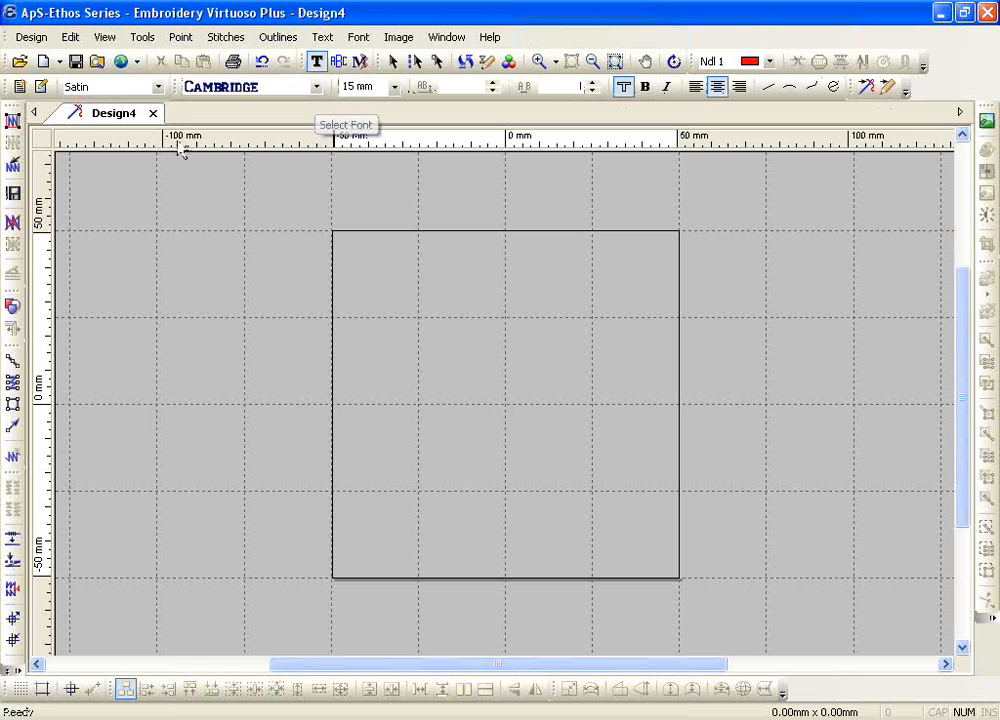
{"action": "left_click", "coordinate": [158, 88]}
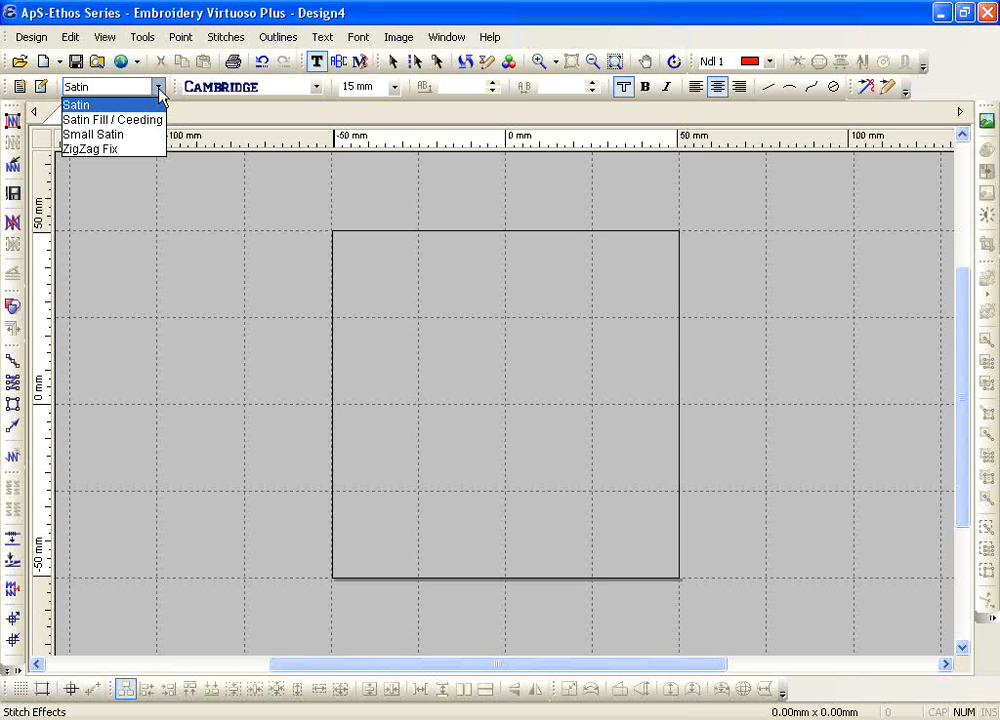
{"action": "key", "text": "Down"}
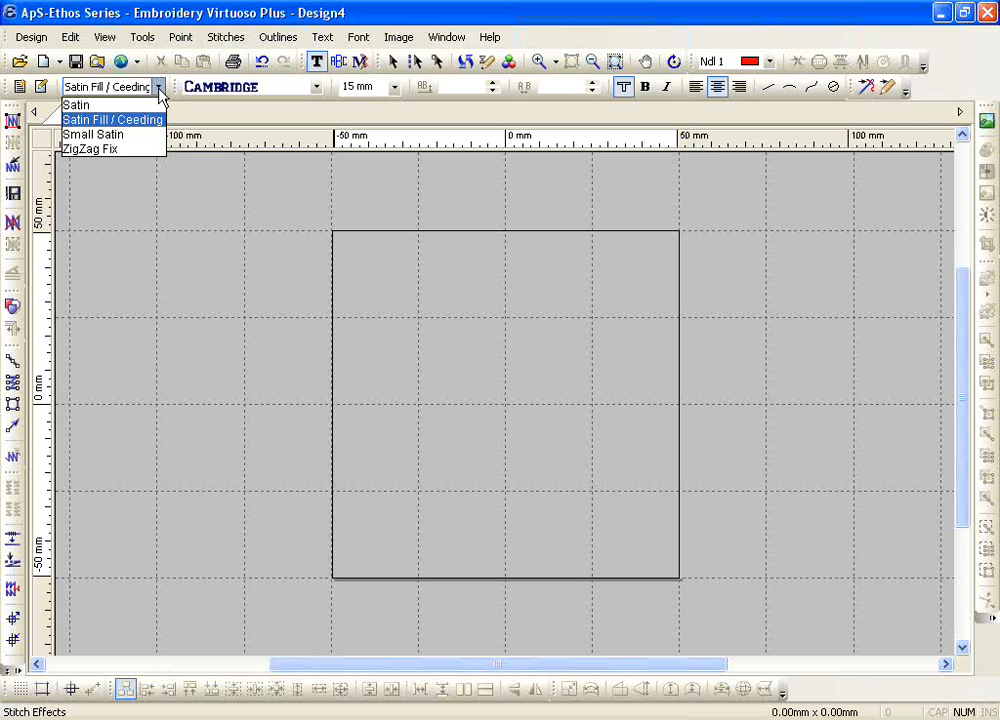
{"action": "left_click", "coordinate": [129, 121]}
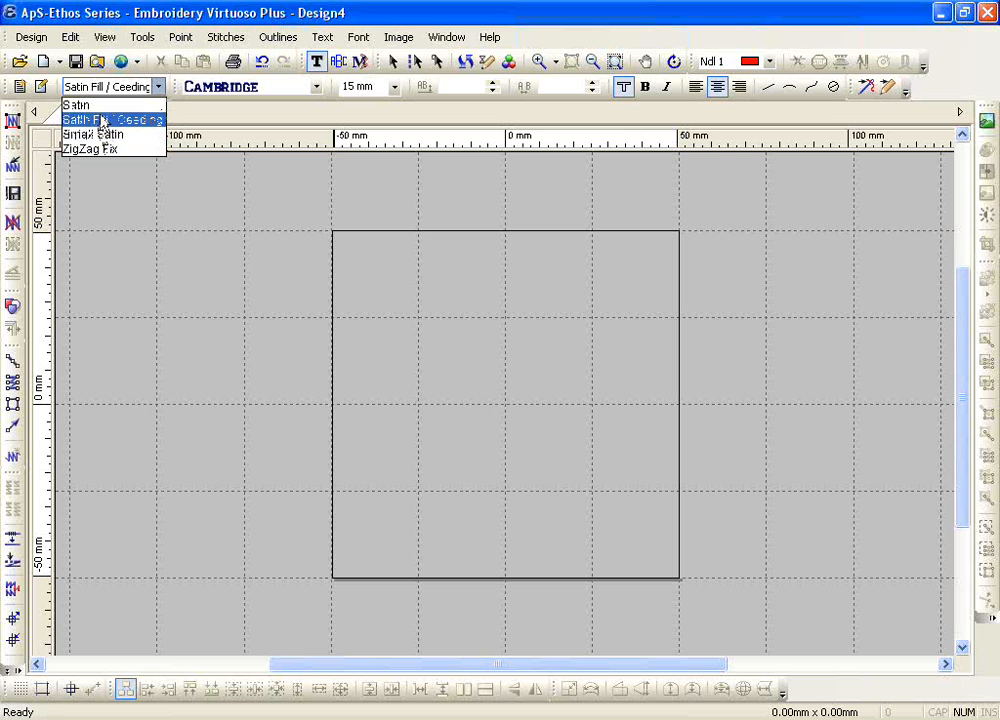
Step: Set the lettering options to the Satin stitch effect, the Bohemia font and a 10 mm height
{"action": "left_click", "coordinate": [92, 105]}
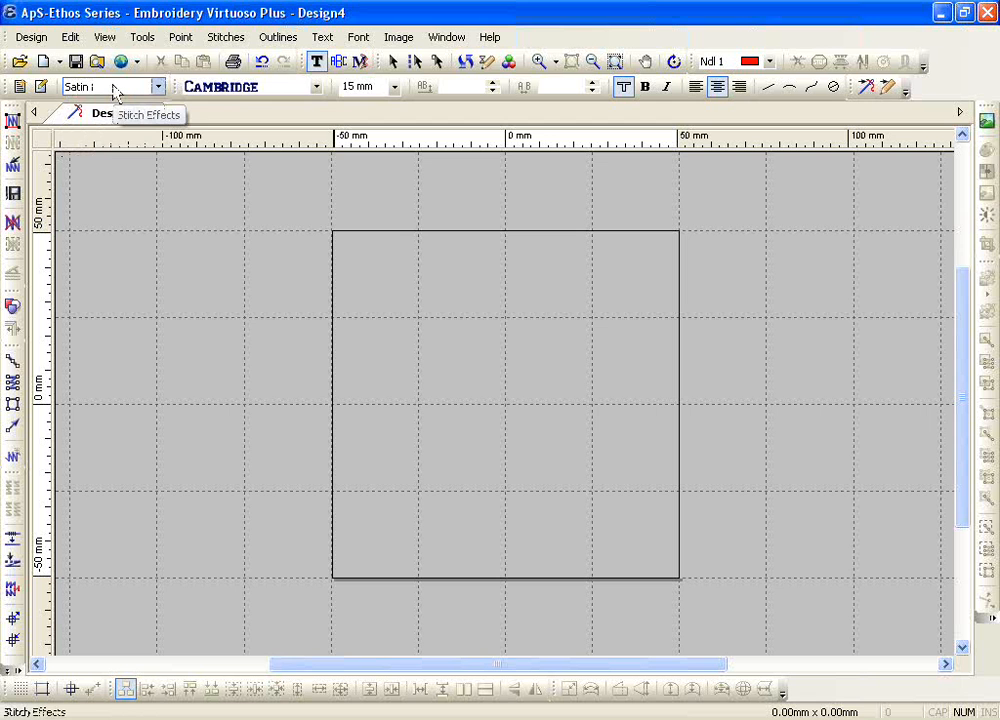
{"action": "left_click", "coordinate": [315, 87]}
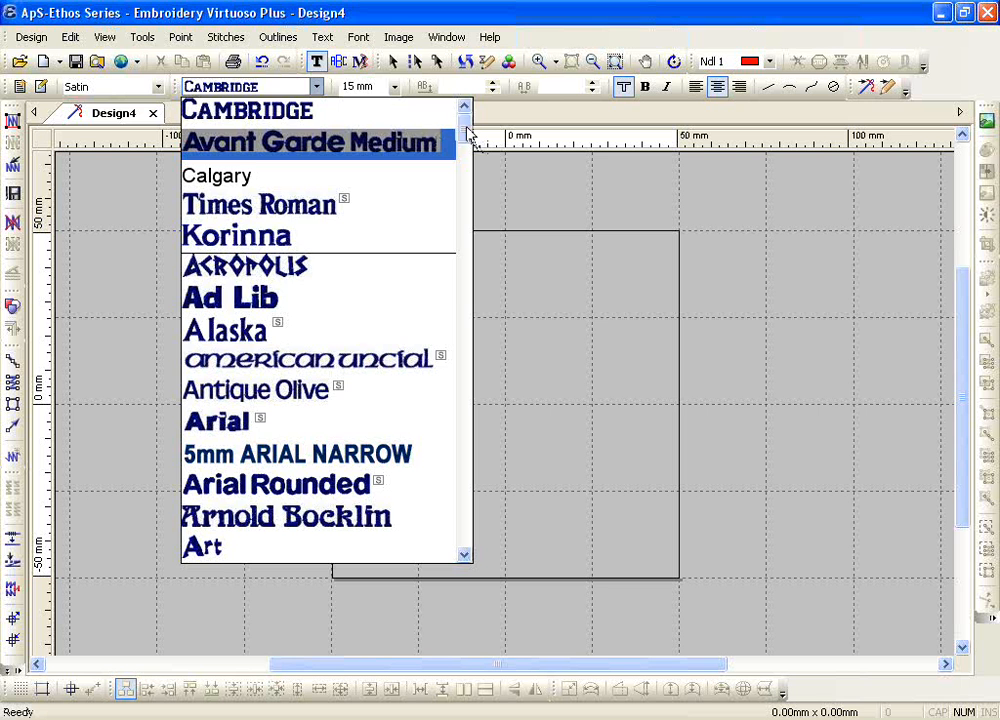
{"action": "left_click_drag", "start_coordinate": [464, 129], "coordinate": [466, 192]}
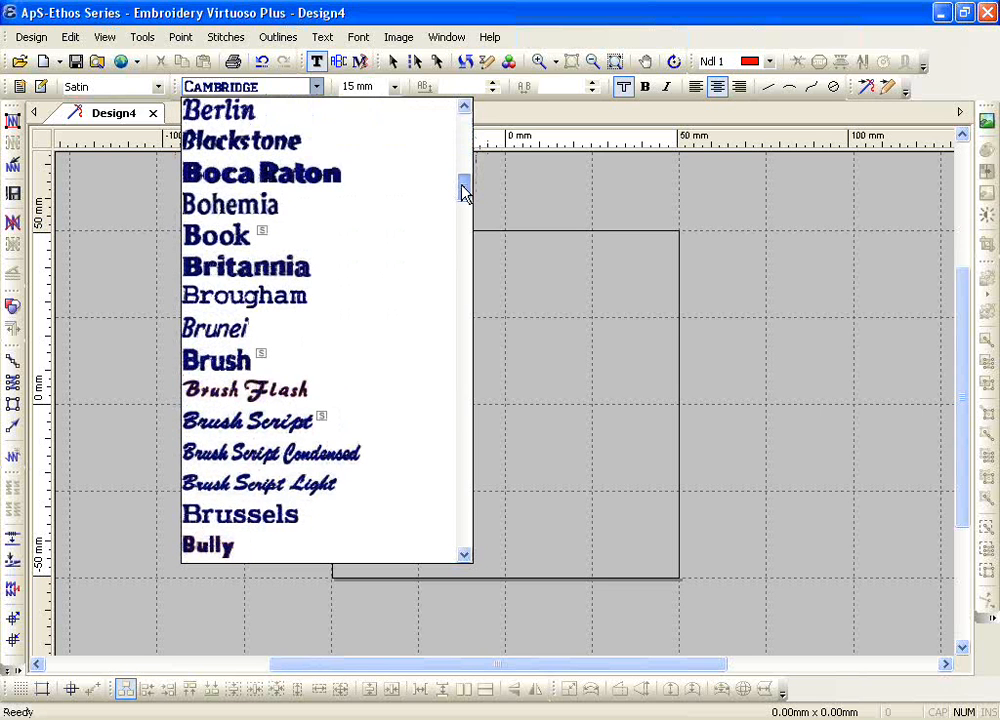
{"action": "left_click", "coordinate": [272, 210]}
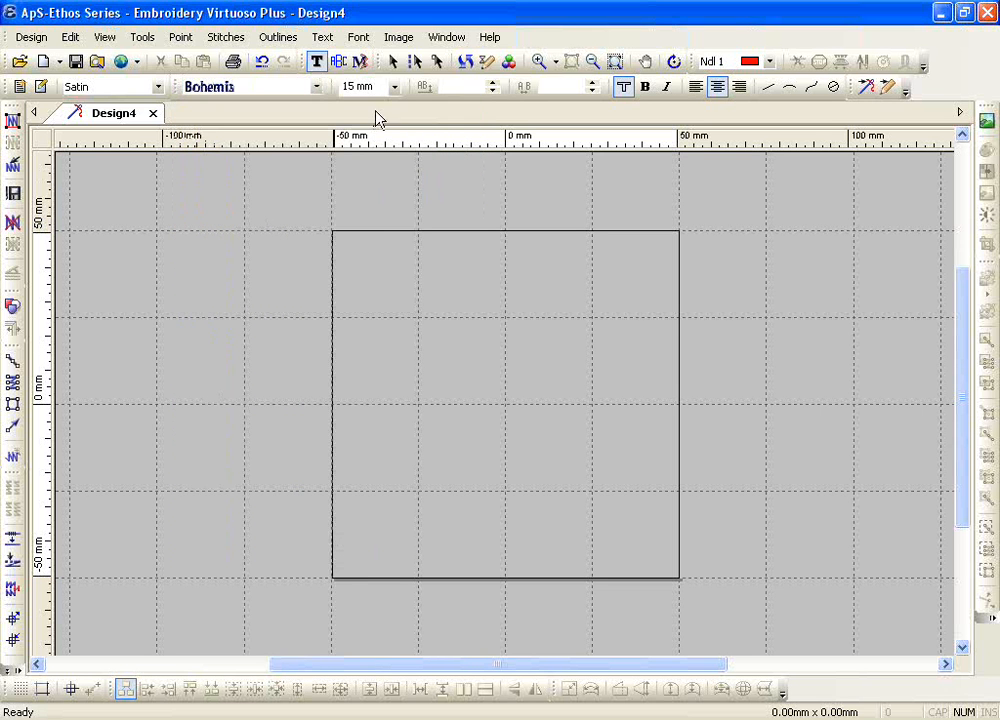
{"action": "left_click", "coordinate": [397, 94]}
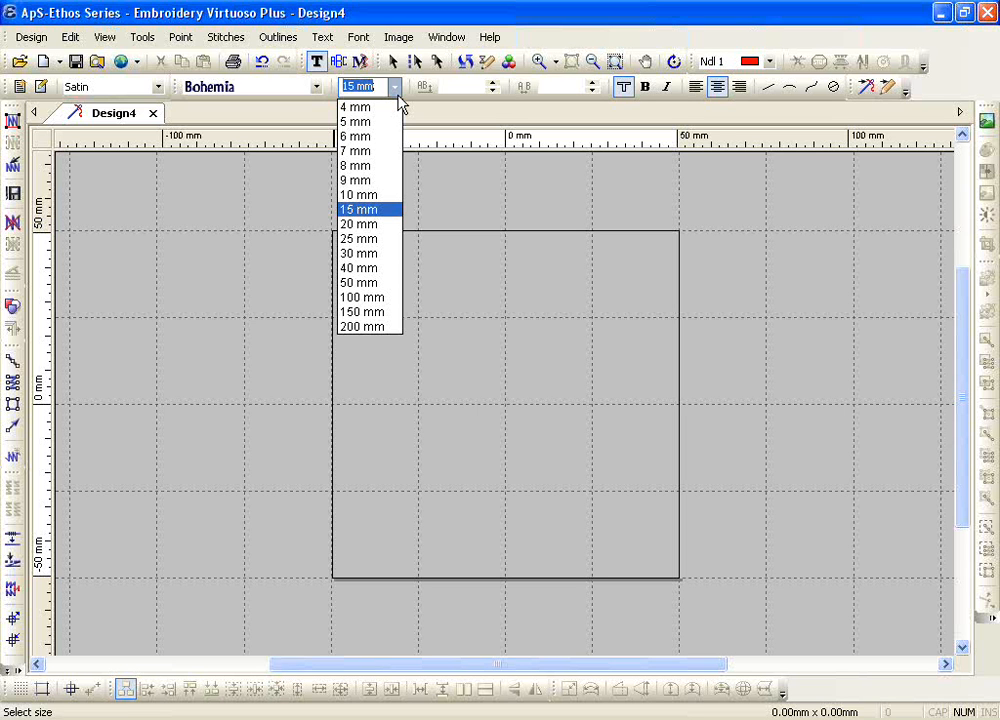
{"action": "left_click", "coordinate": [358, 195]}
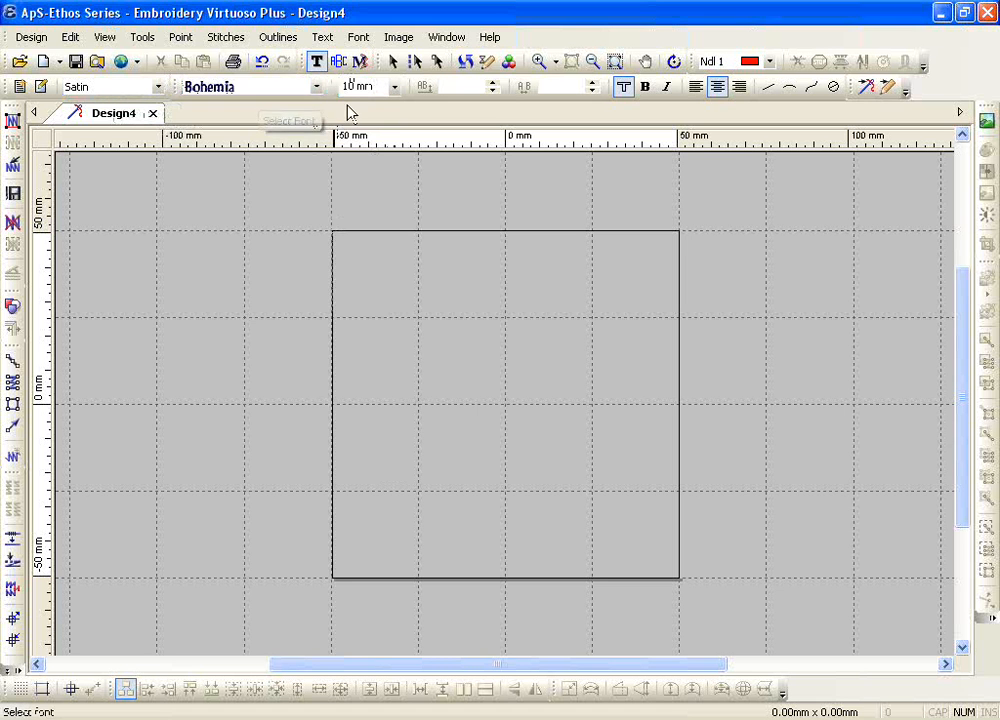
Step: Place a text object in the upper-left part of the central square frame and enter a person's first name
{"action": "left_click", "coordinate": [440, 368]}
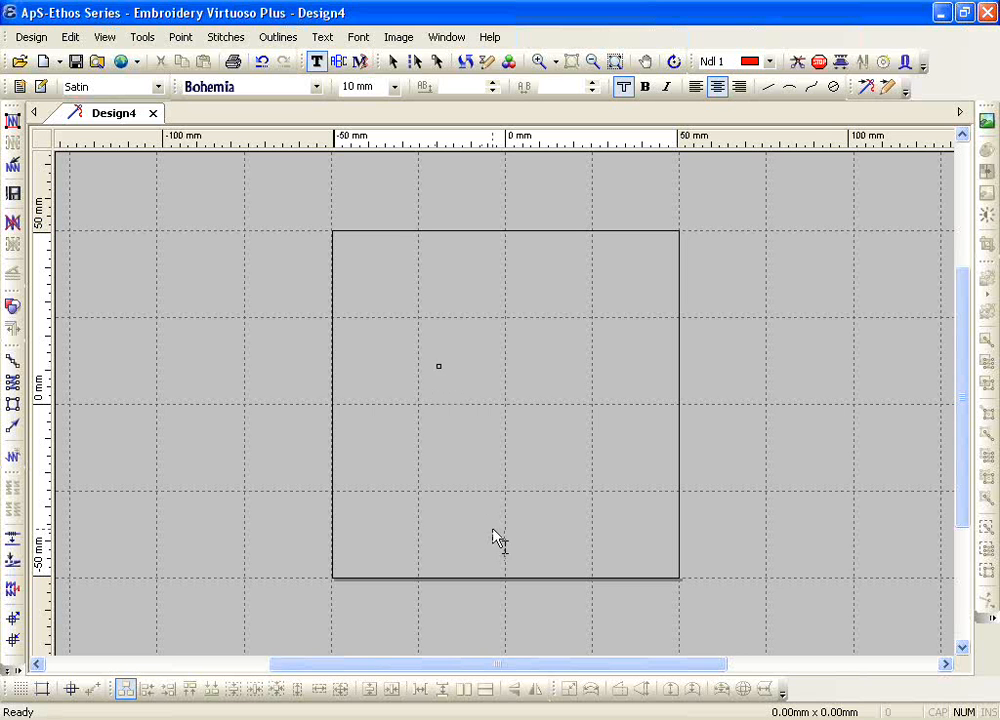
{"action": "type", "text": "Bichard"}
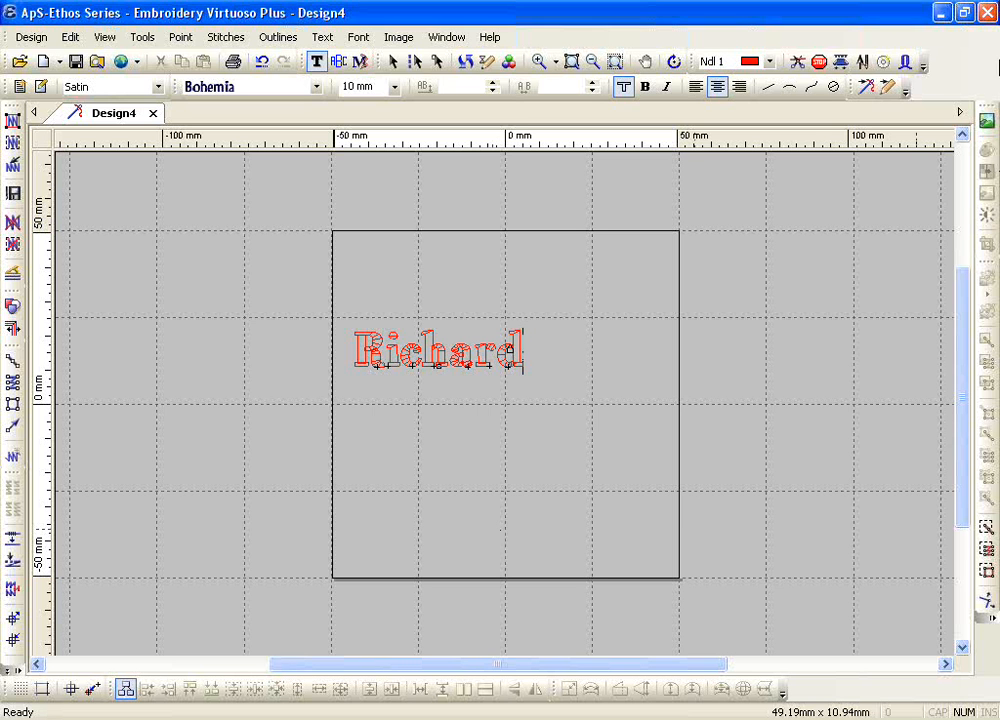
{"action": "left_click", "coordinate": [941, 13]}
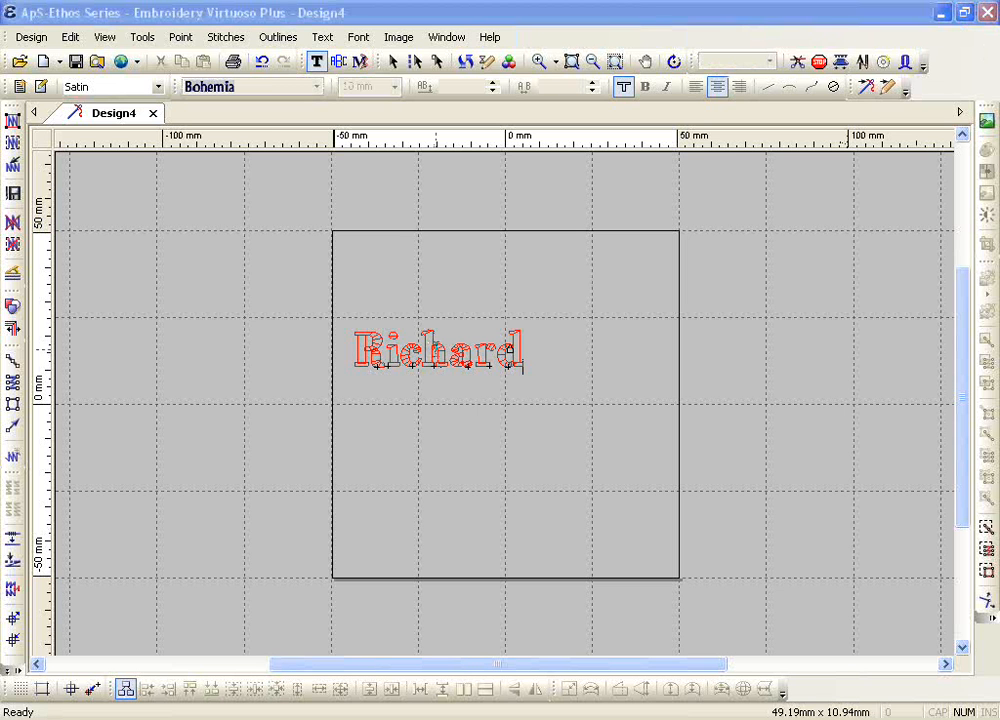
Step: Select all letters of the name and change their font to 5mm ARIAL NARROW
{"action": "double_click", "coordinate": [436, 349]}
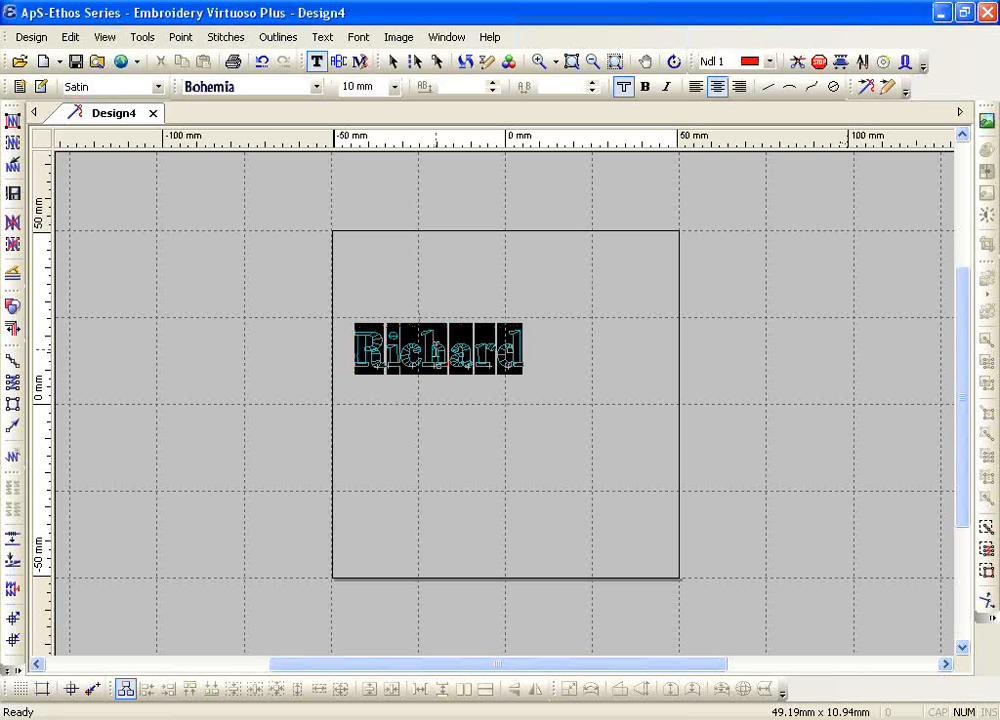
{"action": "left_click", "coordinate": [316, 87]}
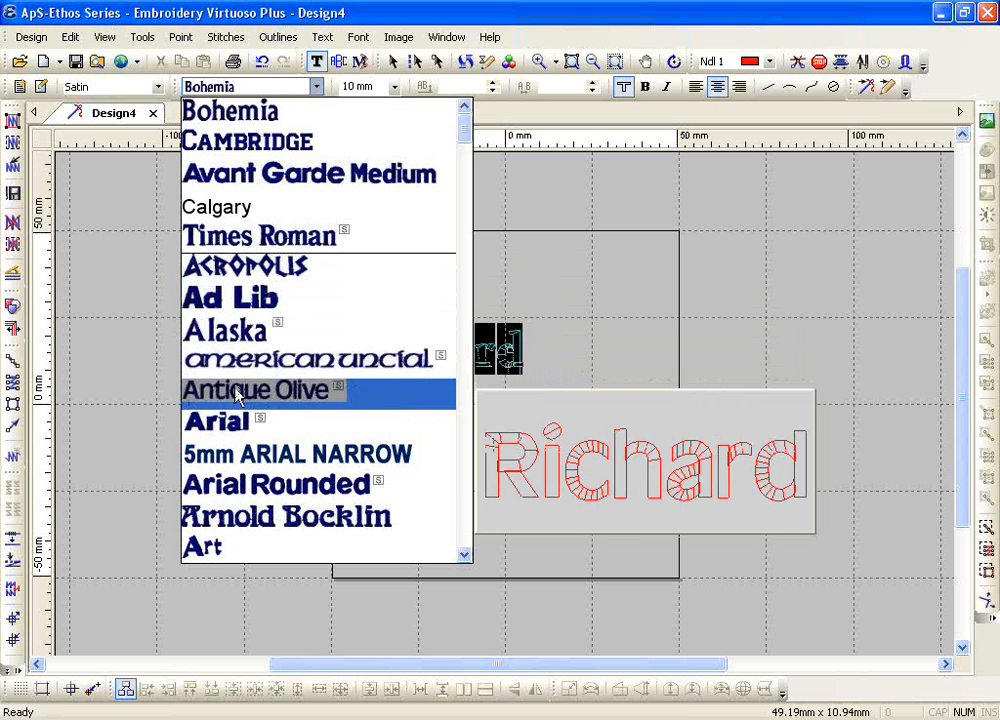
{"action": "left_click", "coordinate": [237, 454]}
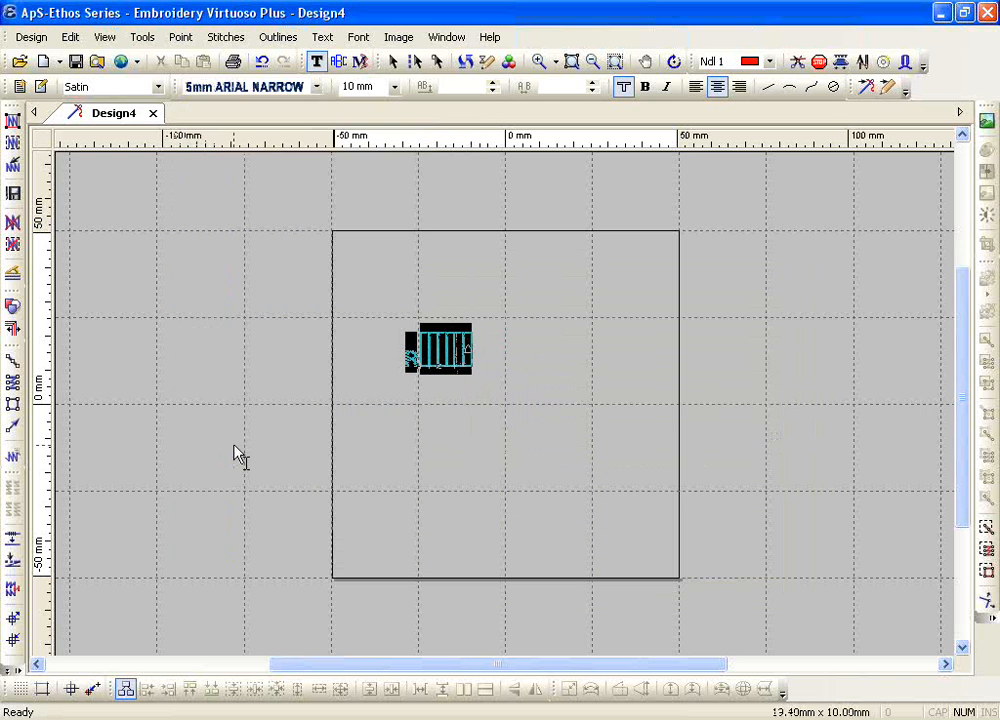
{"action": "left_click", "coordinate": [538, 61]}
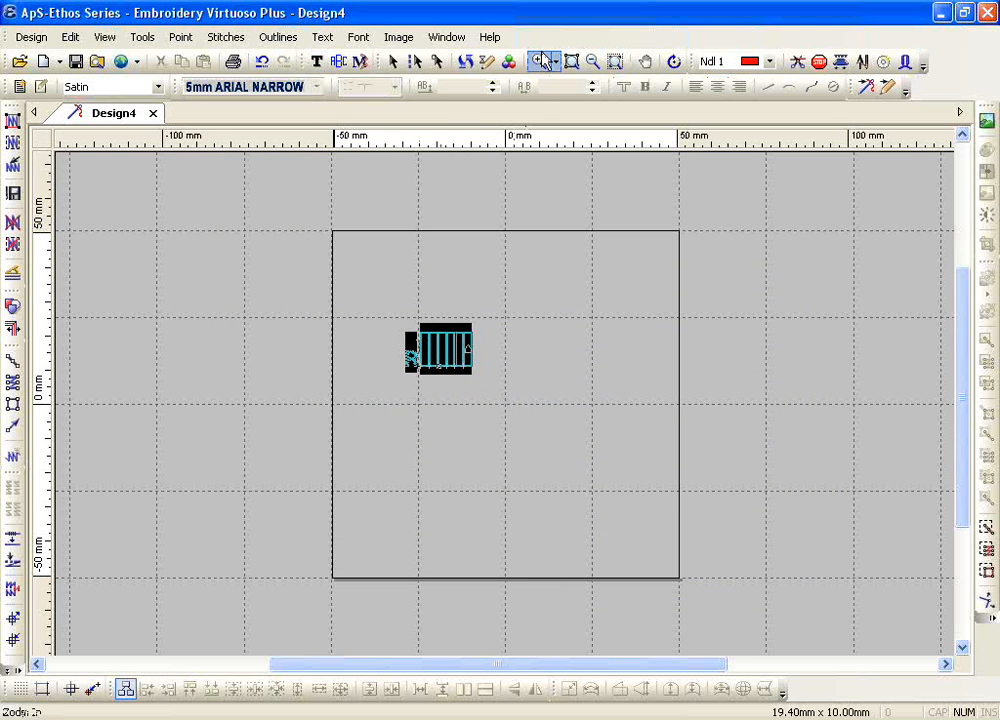
{"action": "left_click_drag", "start_coordinate": [345, 297], "coordinate": [632, 440]}
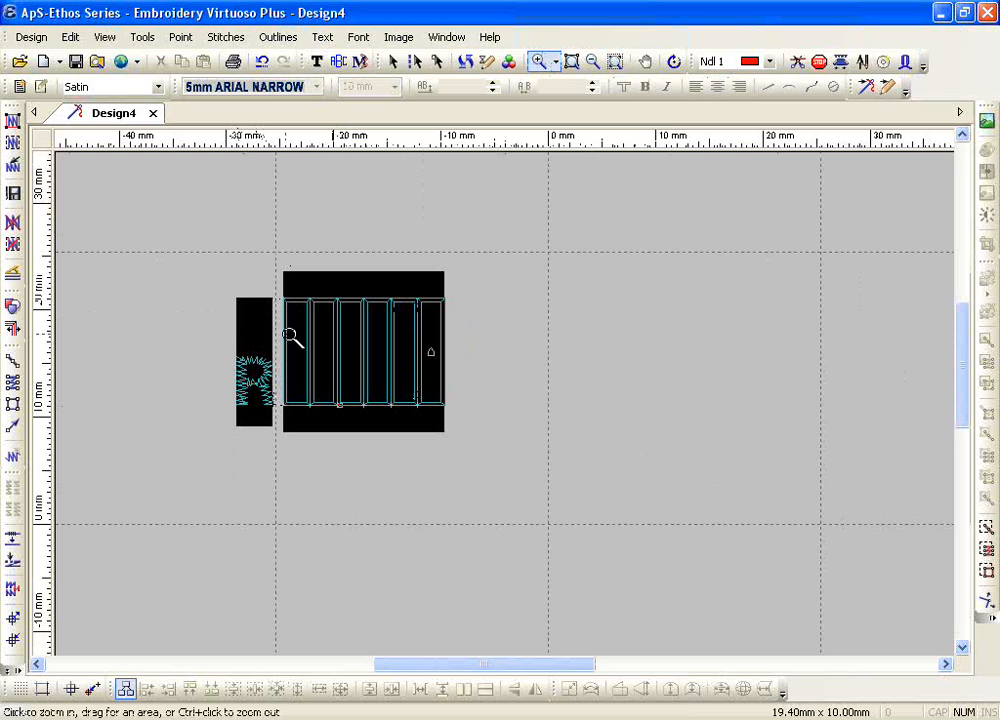
{"action": "key", "text": "Escape"}
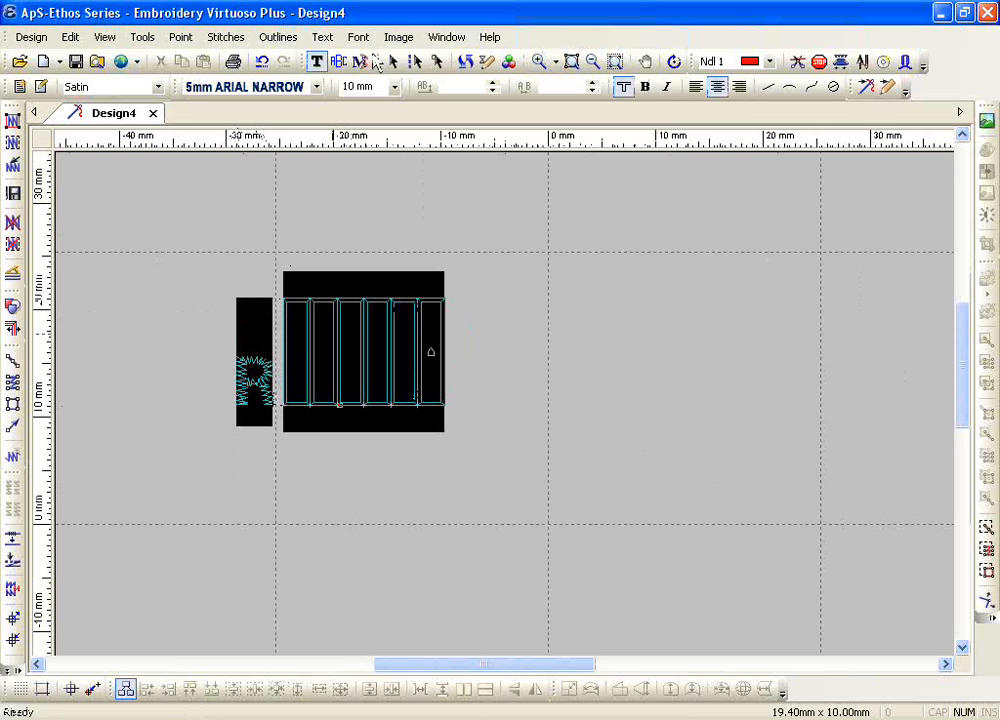
Step: Browse the font previews for the selected name and apply the COPPER PLATE font to it
{"action": "left_click", "coordinate": [316, 87]}
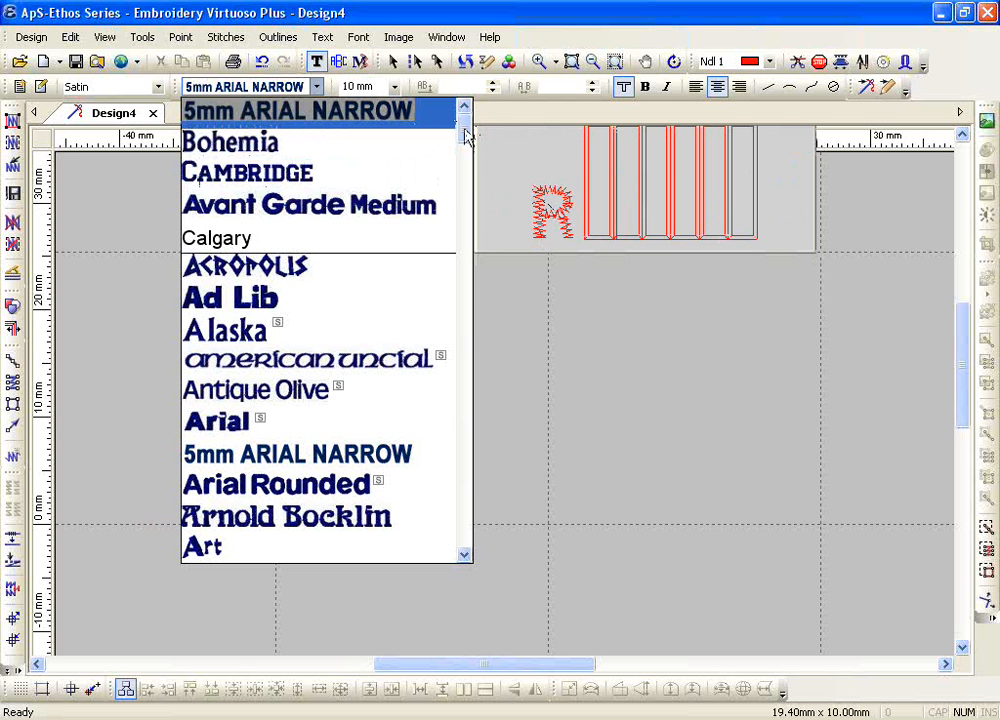
{"action": "left_click_drag", "start_coordinate": [466, 136], "coordinate": [473, 473]}
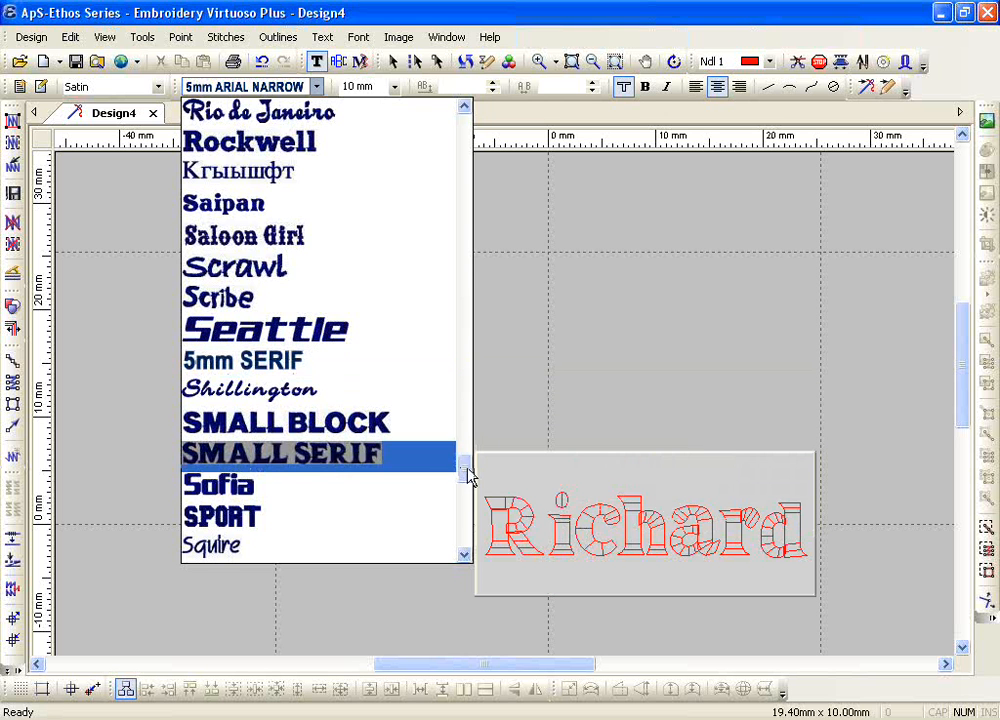
{"action": "left_click_drag", "start_coordinate": [467, 477], "coordinate": [462, 256]}
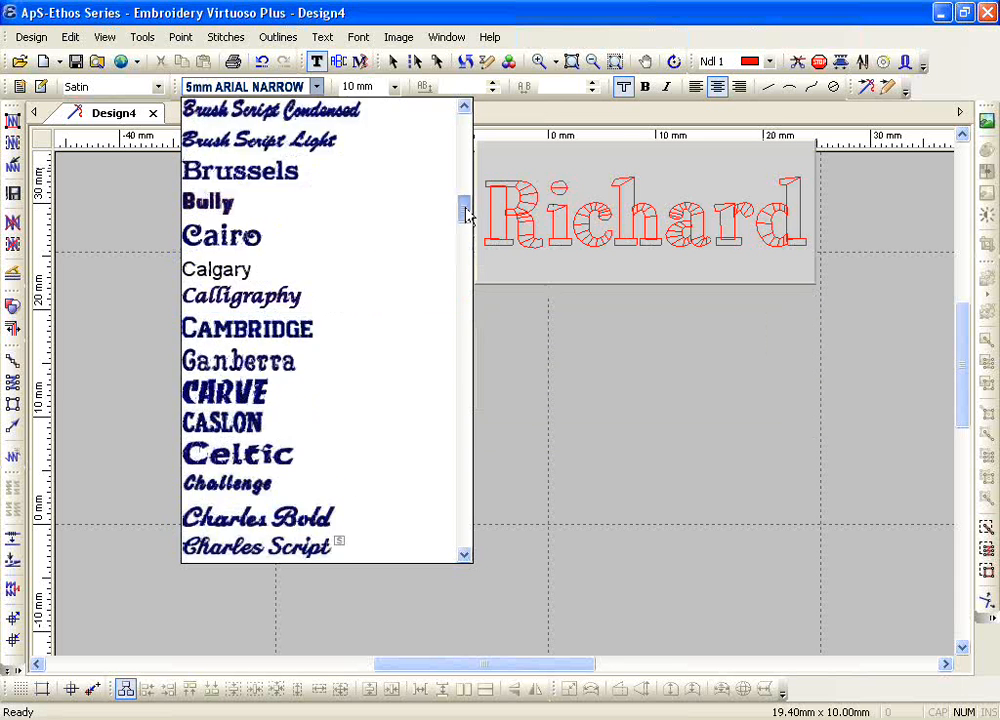
{"action": "left_click_drag", "start_coordinate": [465, 210], "coordinate": [465, 240]}
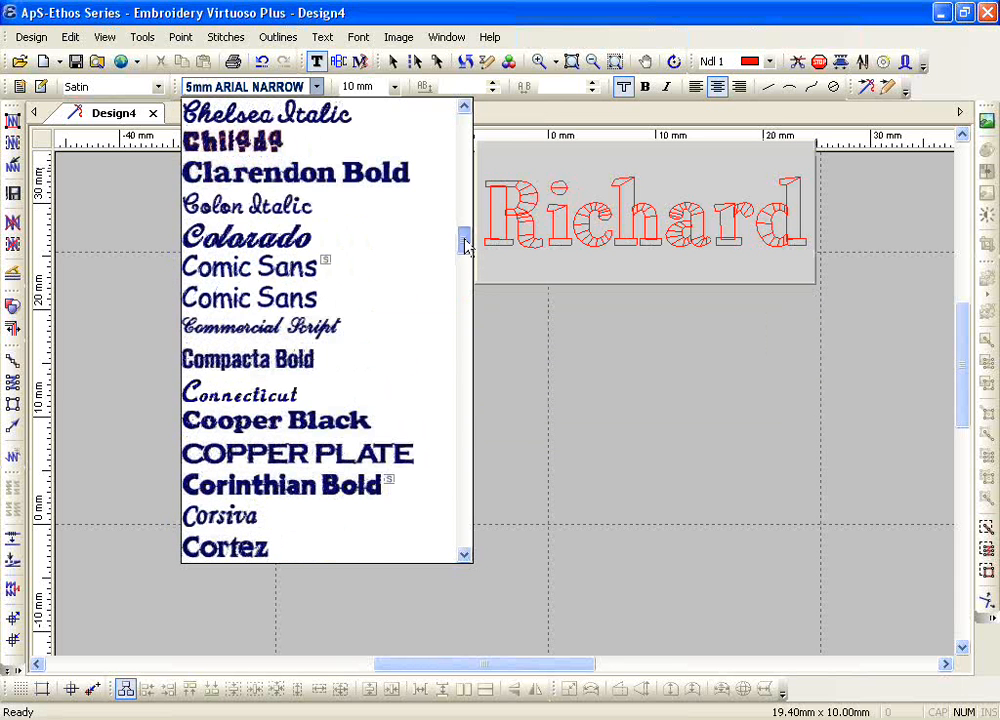
{"action": "left_click", "coordinate": [408, 455]}
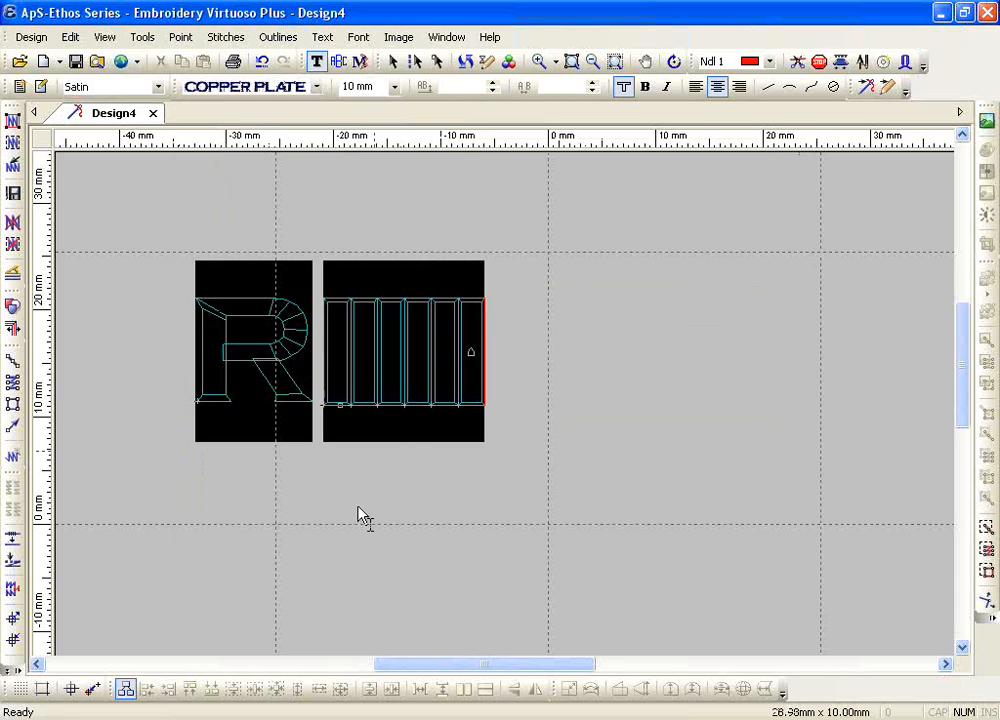
Step: Change the font of all letters after the capital R to Alaska and finish the text editing
{"action": "left_click", "coordinate": [330, 400]}
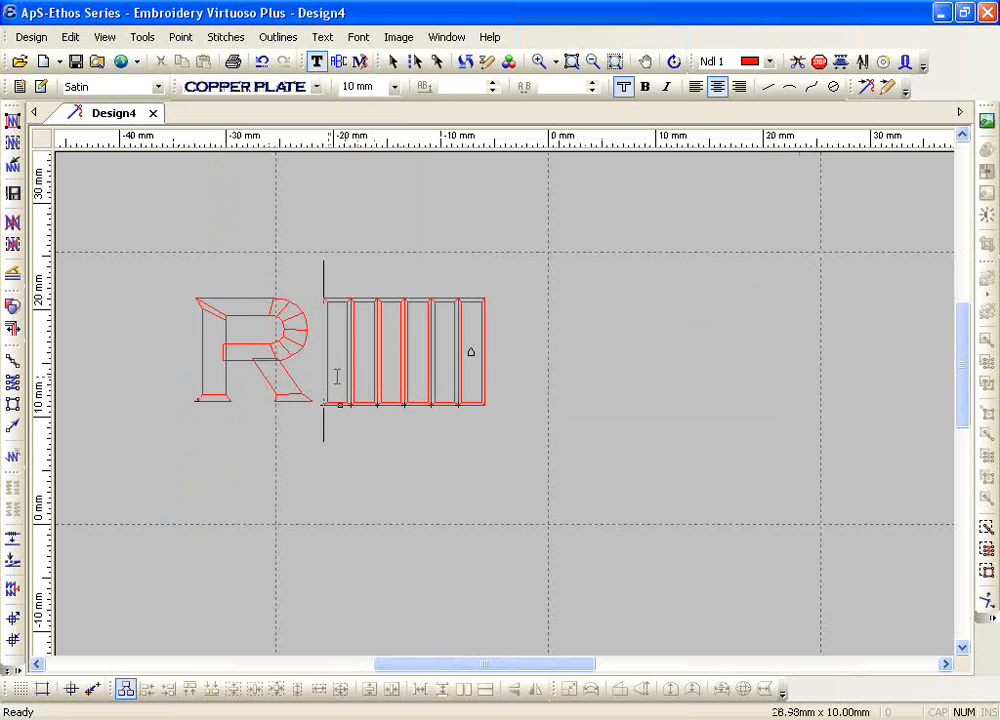
{"action": "left_click_drag", "start_coordinate": [337, 376], "coordinate": [493, 480]}
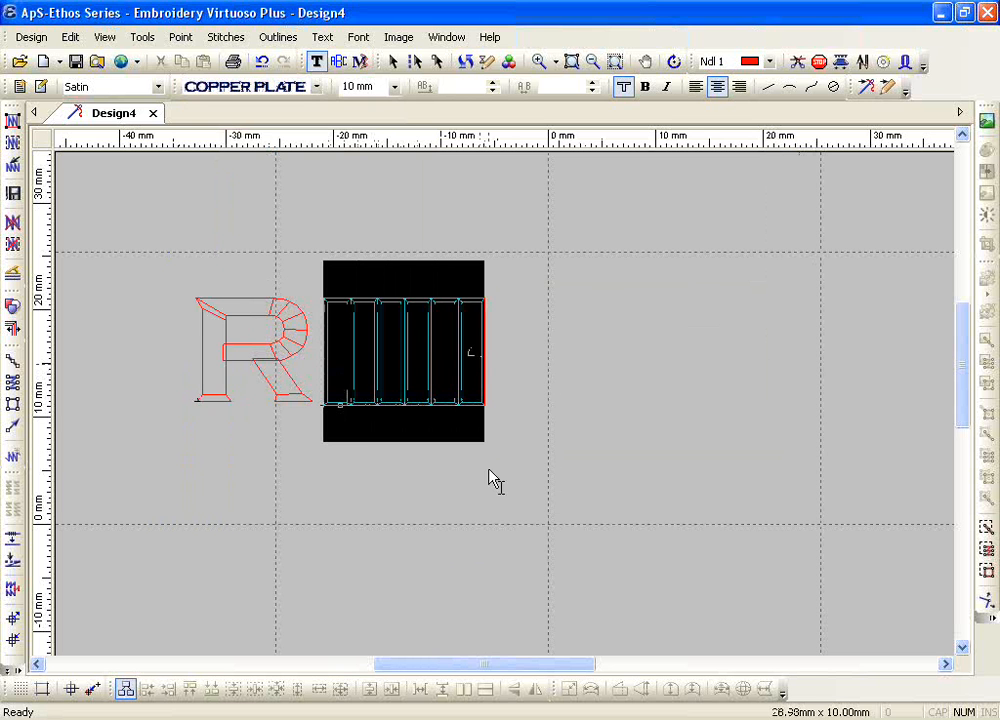
{"action": "left_click", "coordinate": [316, 87]}
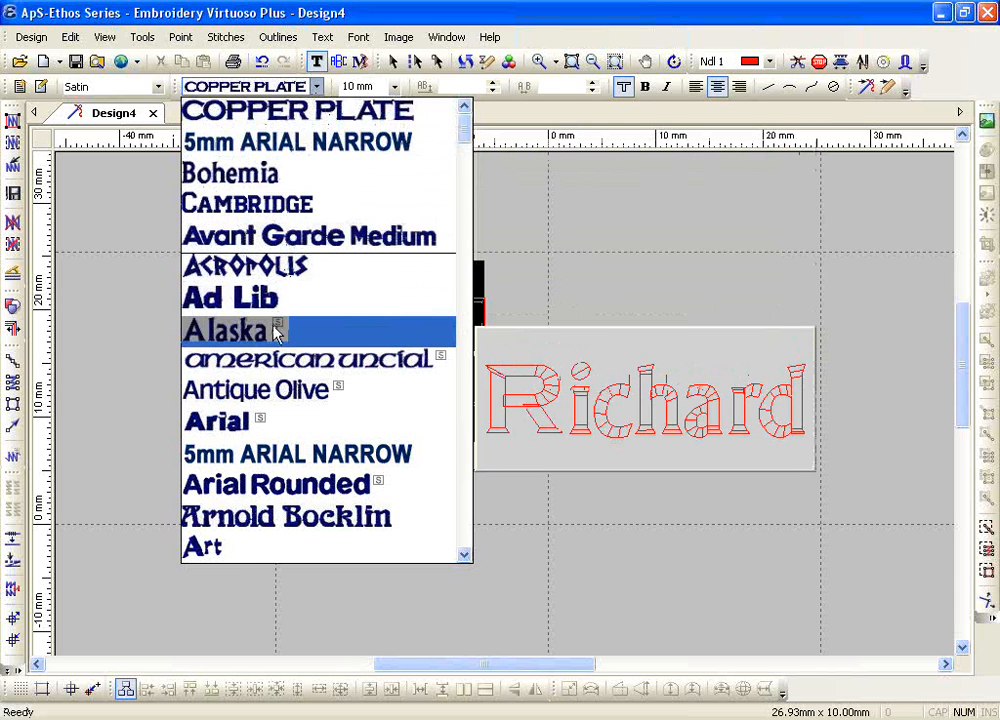
{"action": "left_click", "coordinate": [277, 332]}
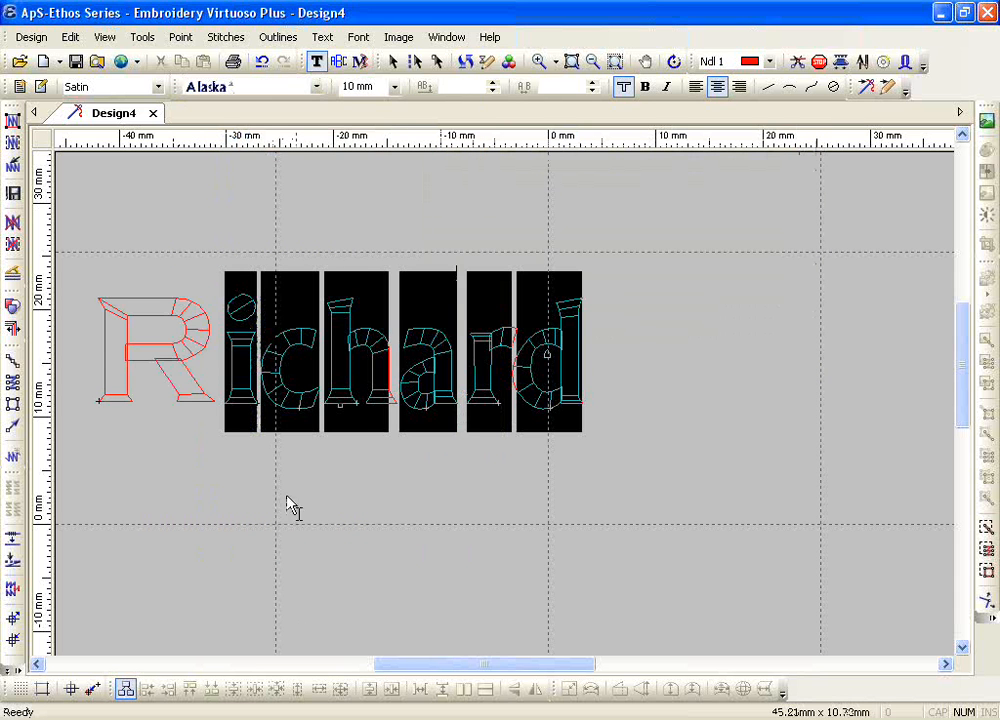
{"action": "key", "text": "Escape"}
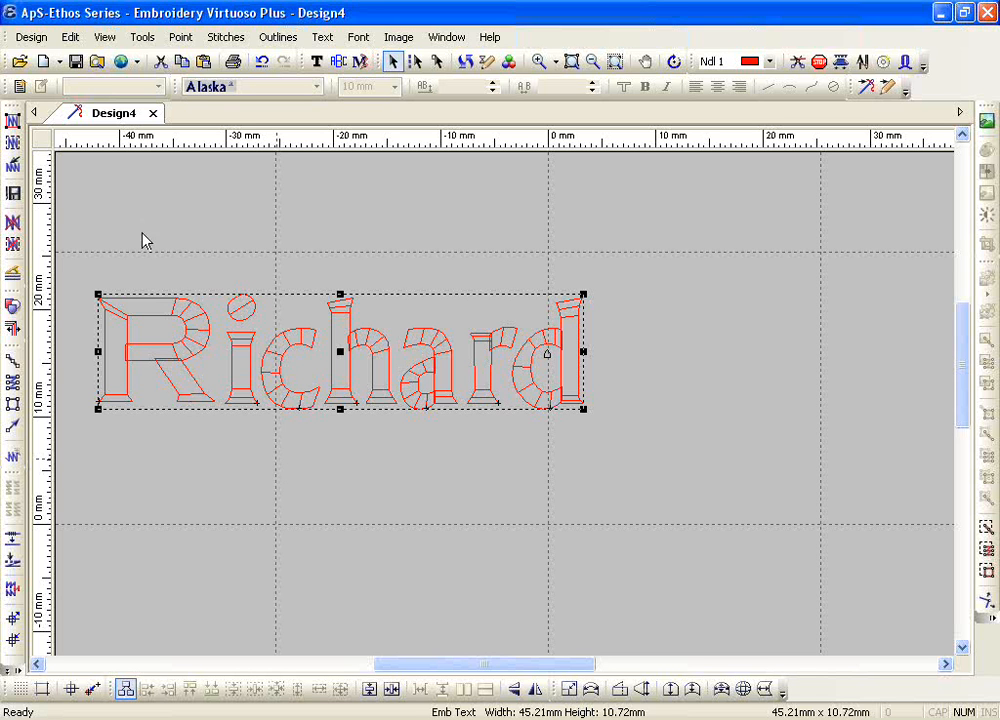
Step: Reopen the name for text editing and change only its second letter to the Cambridge font
{"action": "left_click", "coordinate": [316, 61]}
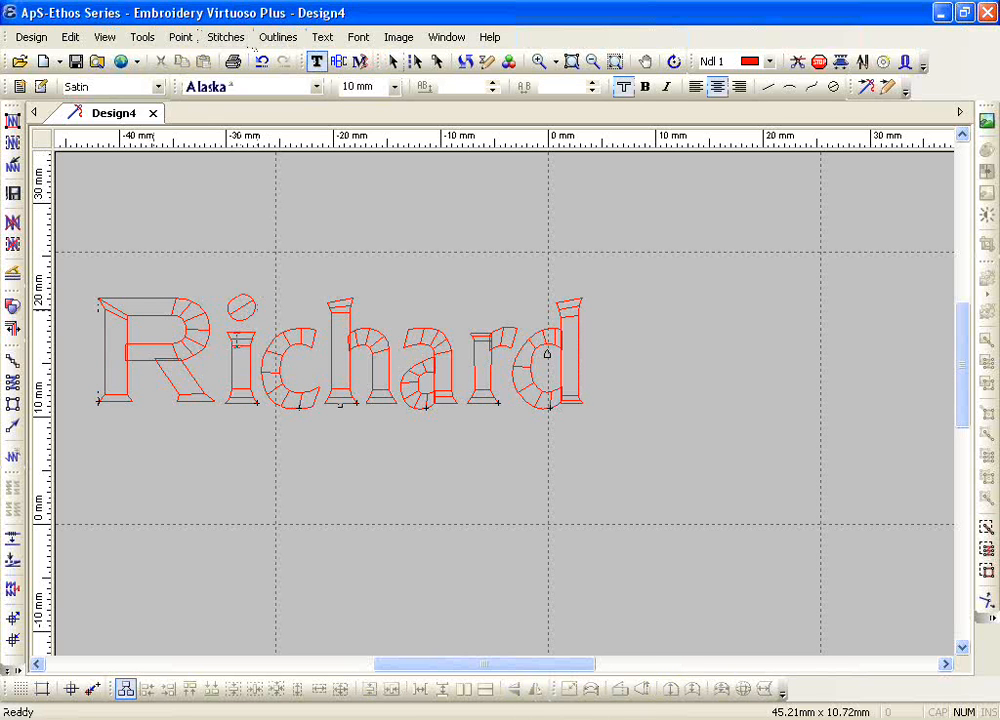
{"action": "left_click_drag", "start_coordinate": [234, 343], "coordinate": [250, 346]}
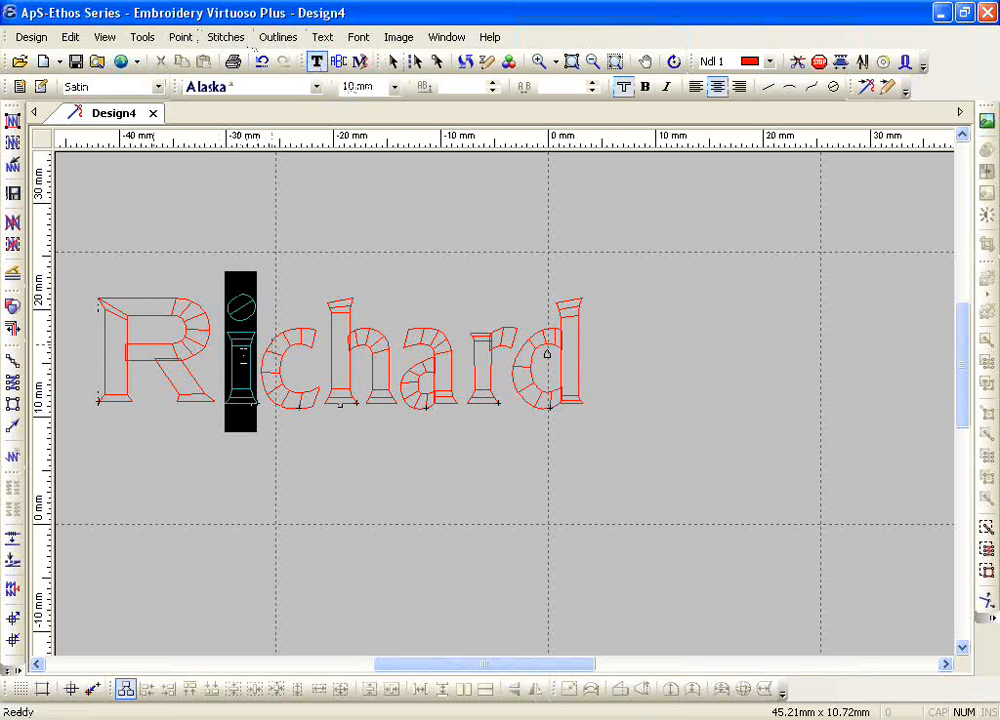
{"action": "left_click", "coordinate": [316, 87]}
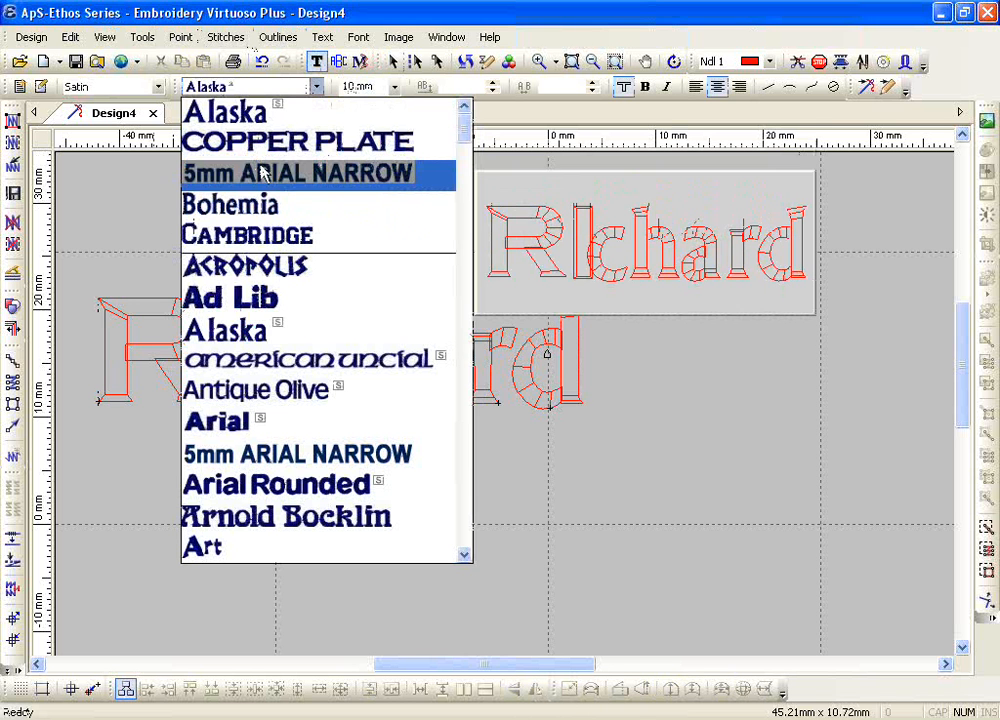
{"action": "left_click", "coordinate": [259, 241]}
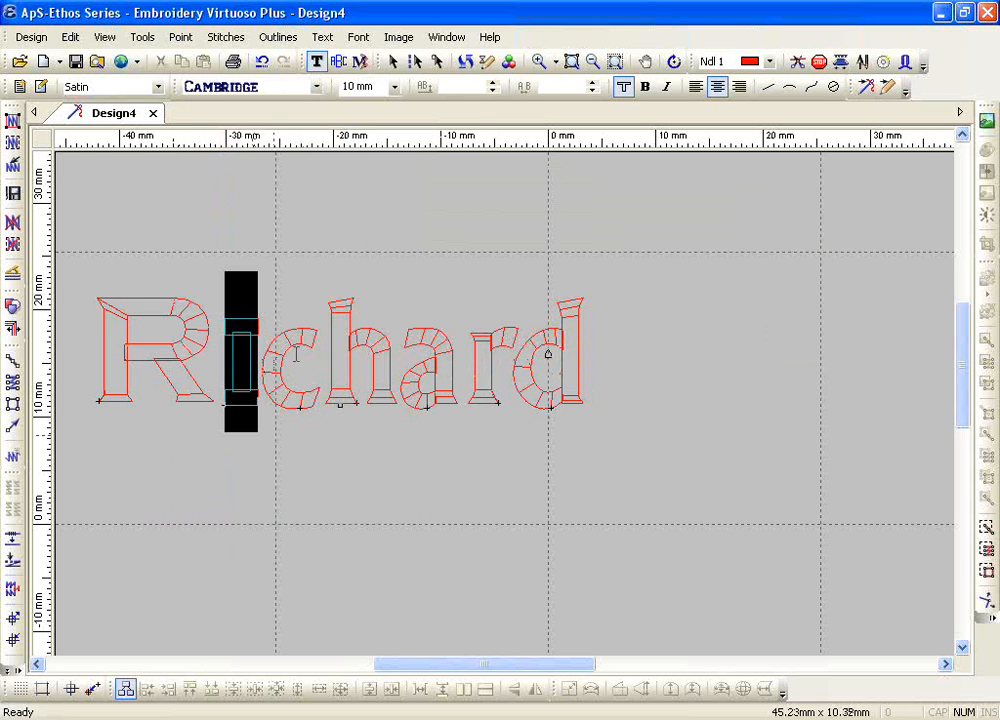
Step: Set all letters after the capital R back to the COPPER PLATE font and delete them, leaving only the R
{"action": "left_click", "coordinate": [216, 93]}
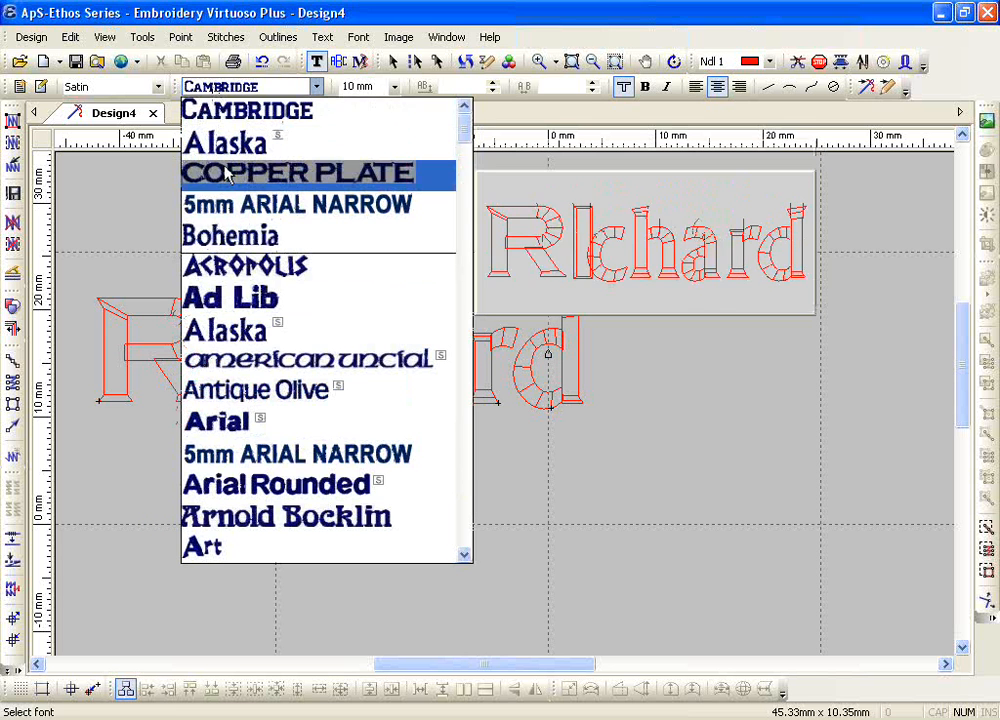
{"action": "left_click", "coordinate": [297, 172]}
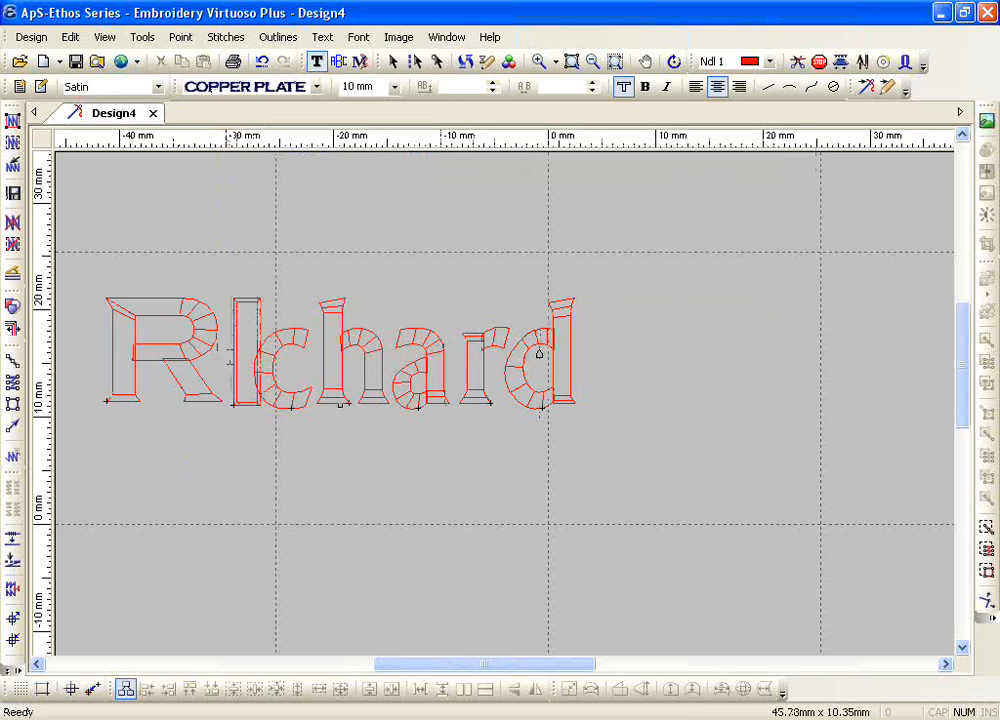
{"action": "left_click", "coordinate": [317, 88]}
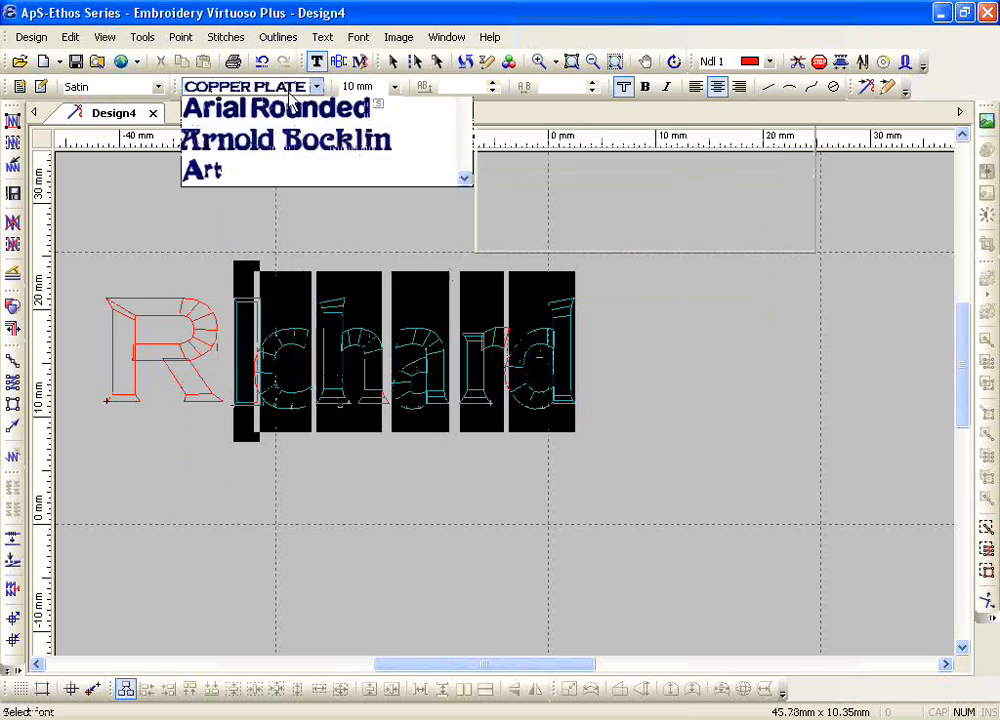
{"action": "left_click", "coordinate": [266, 118]}
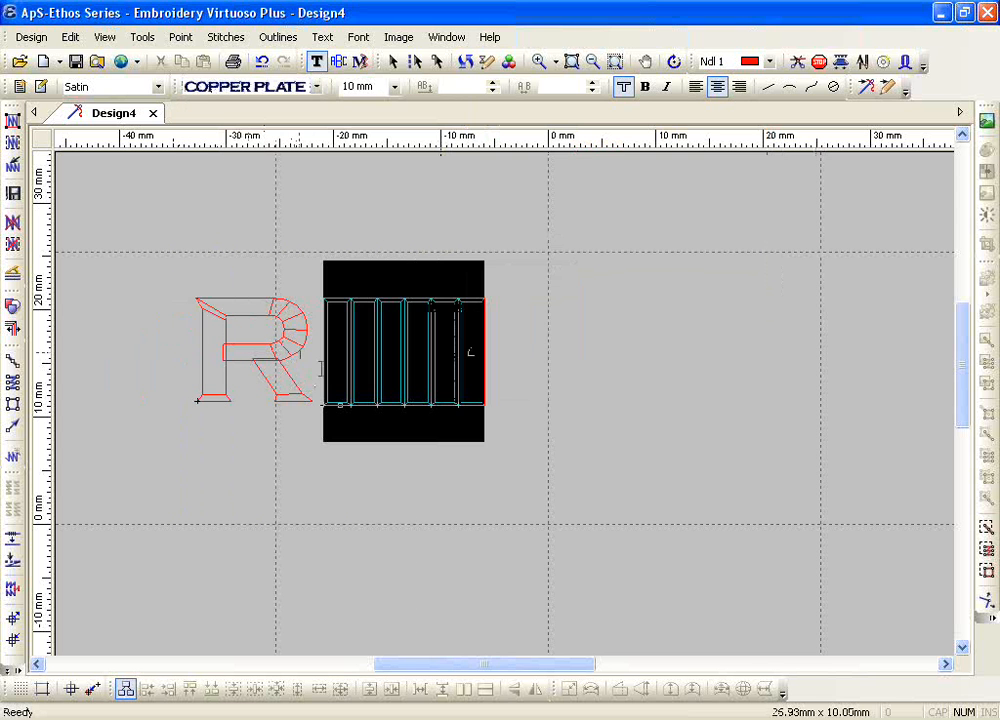
{"action": "left_click_drag", "start_coordinate": [330, 373], "coordinate": [473, 373]}
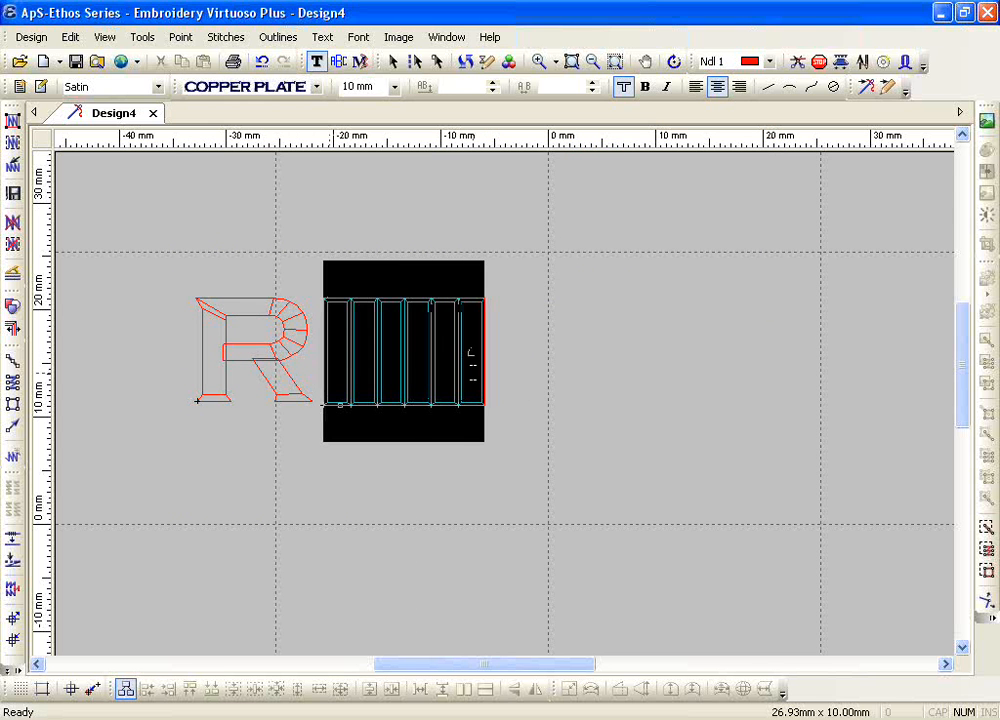
{"action": "key", "text": "Delete"}
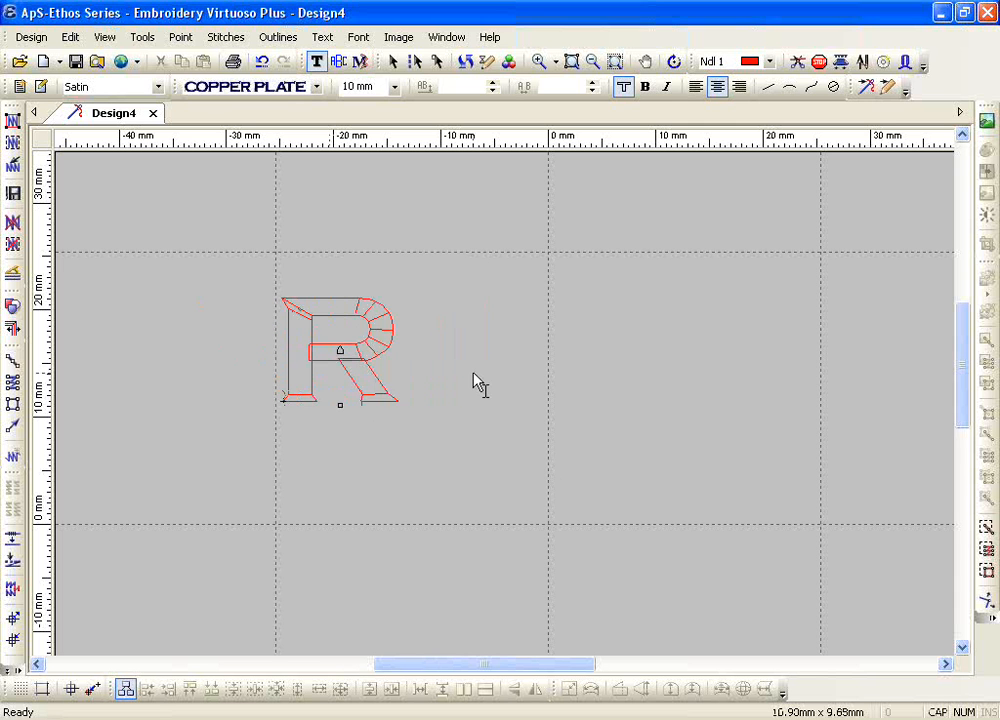
Step: Enter the missing letters after the capital R to complete the name again
{"action": "type", "text": "ICHA"}
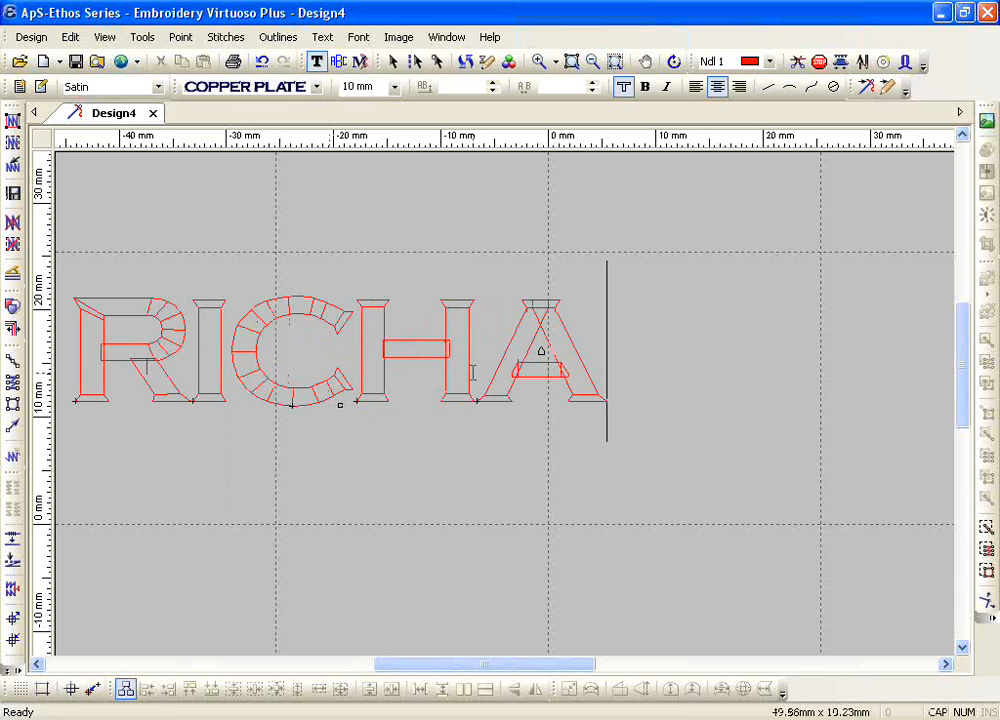
{"action": "type", "text": "RD"}
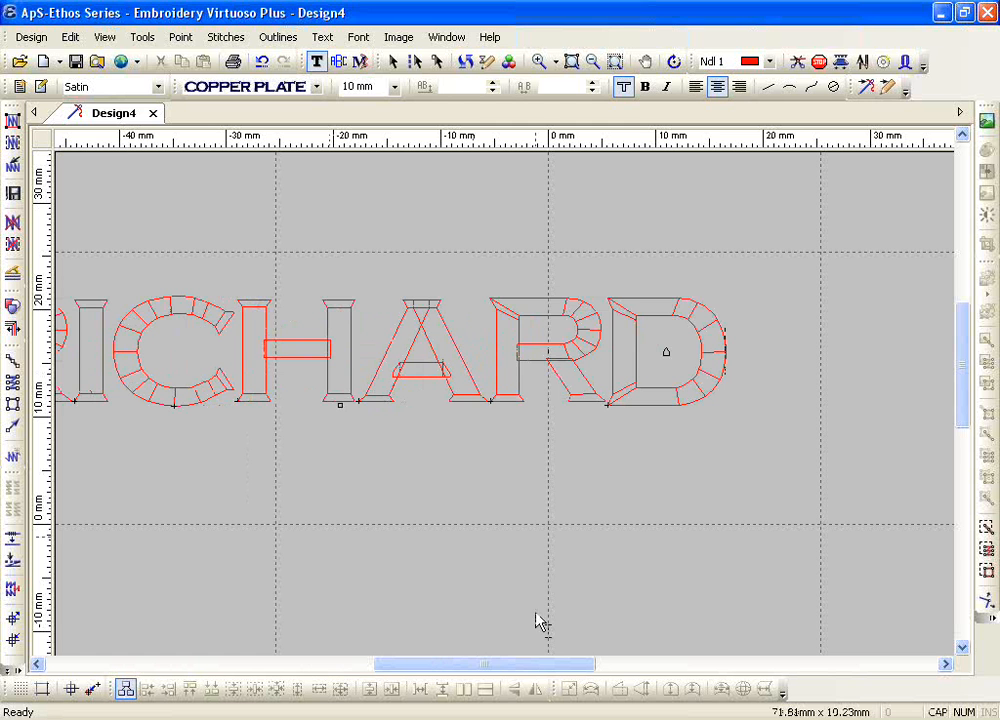
{"action": "left_click_drag", "start_coordinate": [538, 664], "coordinate": [517, 672]}
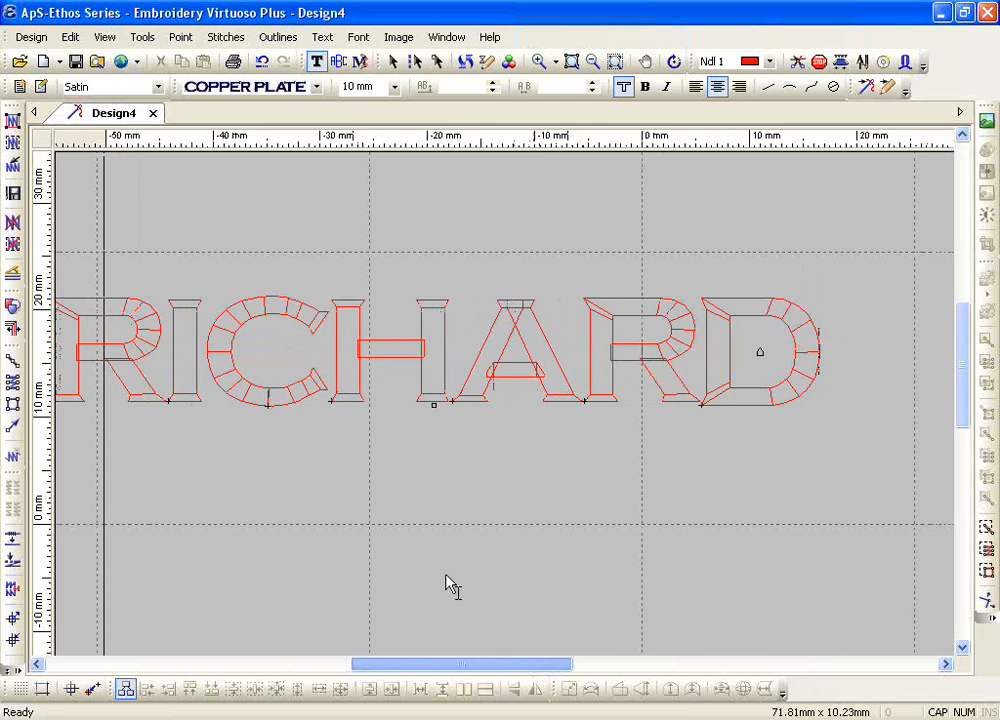
Step: Set the height of all letters after the capital R to 8 mm
{"action": "left_click_drag", "start_coordinate": [170, 372], "coordinate": [743, 350]}
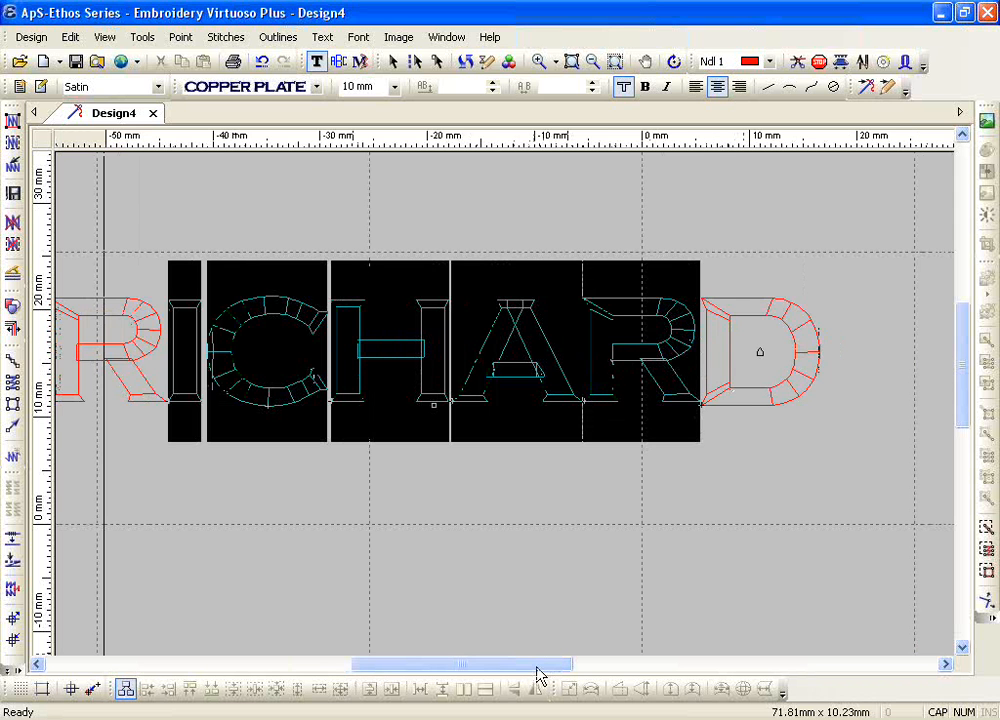
{"action": "left_click_drag", "start_coordinate": [537, 672], "coordinate": [559, 667]}
{"action": "left_click_drag", "start_coordinate": [81, 373], "coordinate": [690, 357]}
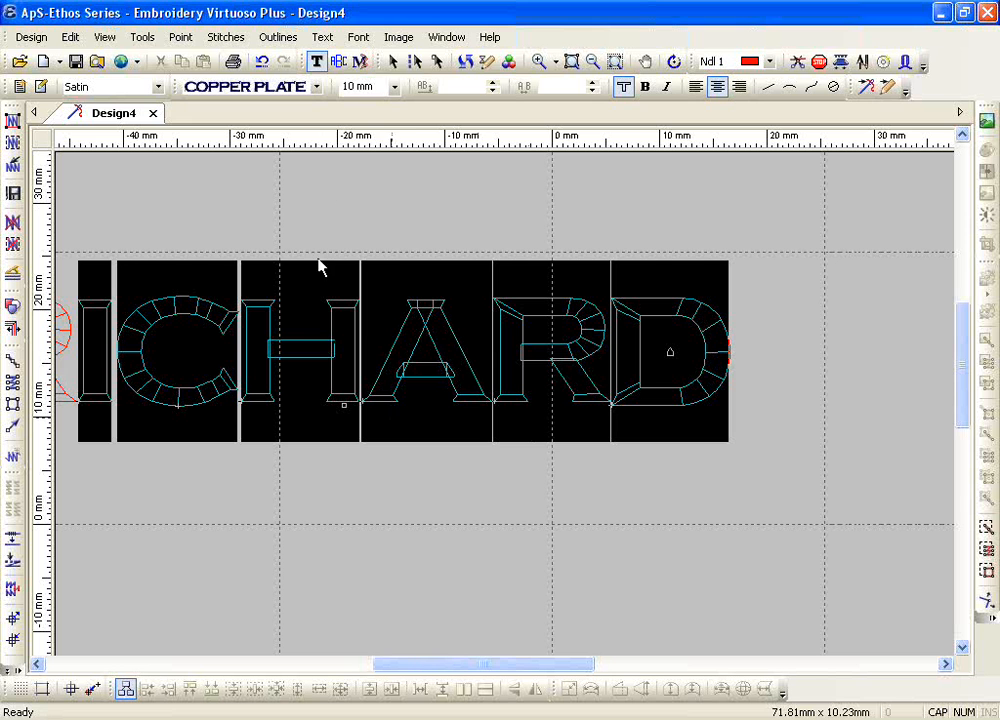
{"action": "left_click", "coordinate": [396, 87]}
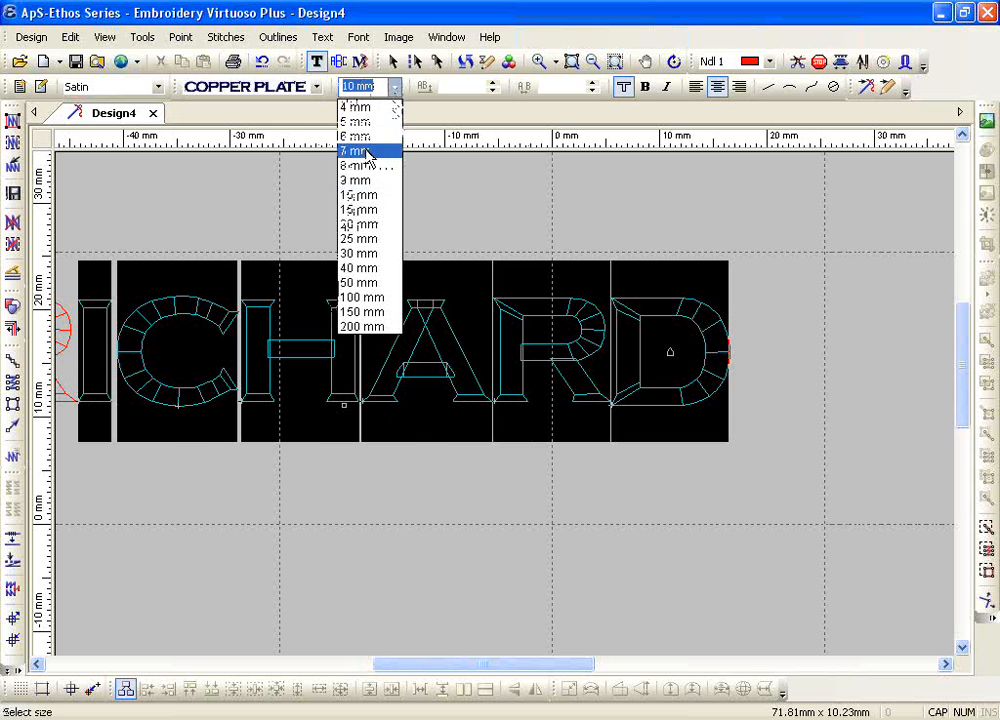
{"action": "left_click", "coordinate": [368, 150]}
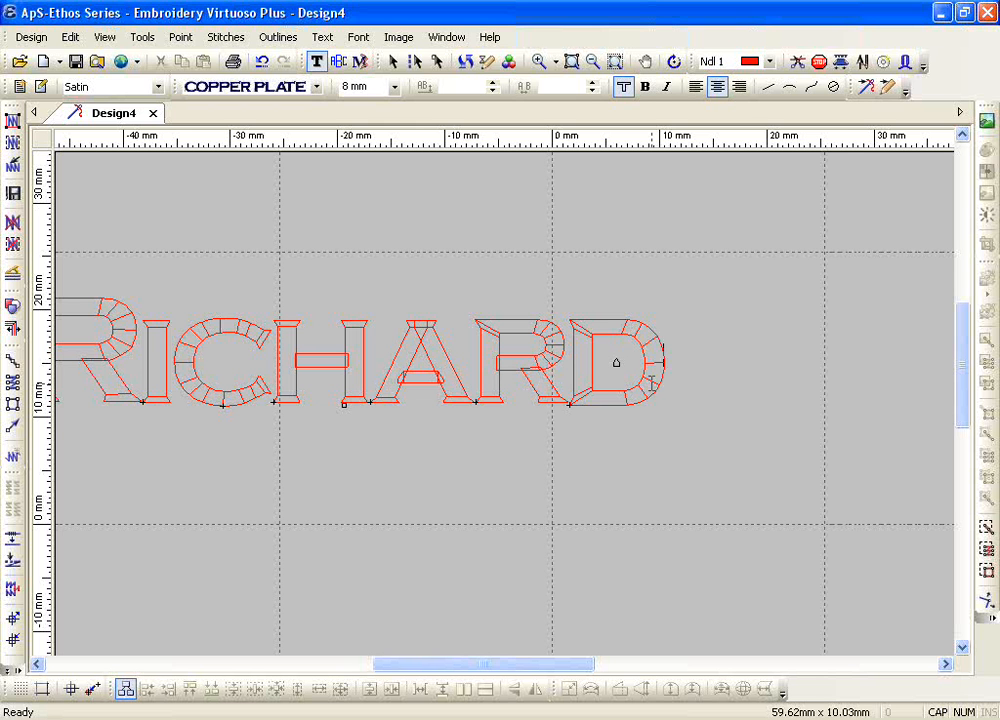
Step: Set the height of the first letter R to 10 mm
{"action": "left_click_drag", "start_coordinate": [568, 674], "coordinate": [516, 669]}
{"action": "left_click_drag", "start_coordinate": [346, 355], "coordinate": [242, 369]}
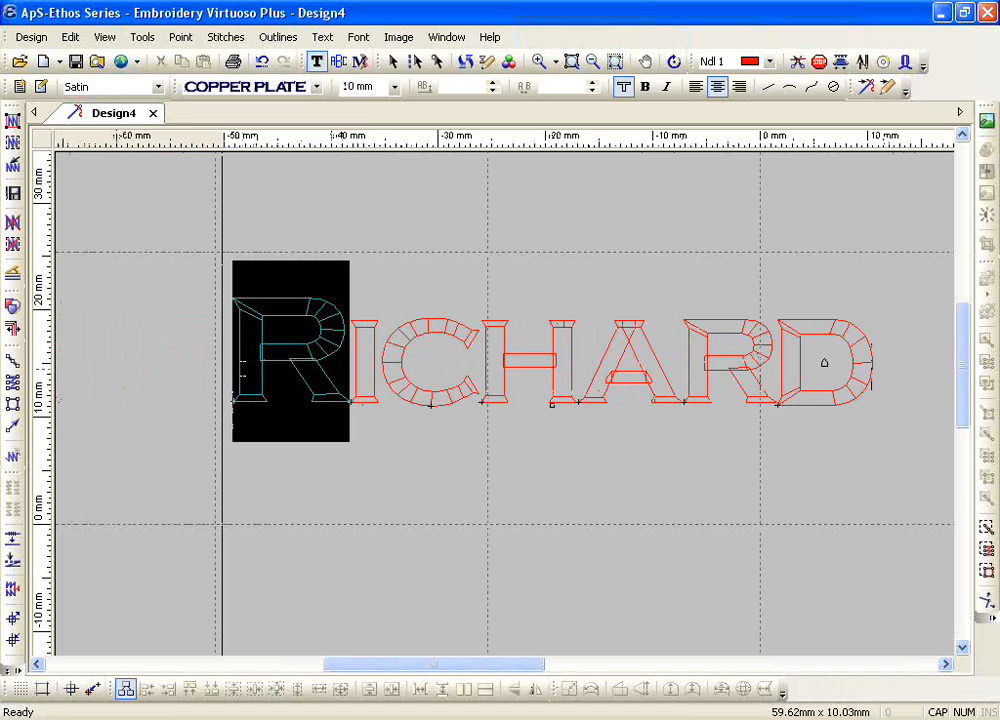
{"action": "left_click", "coordinate": [396, 87]}
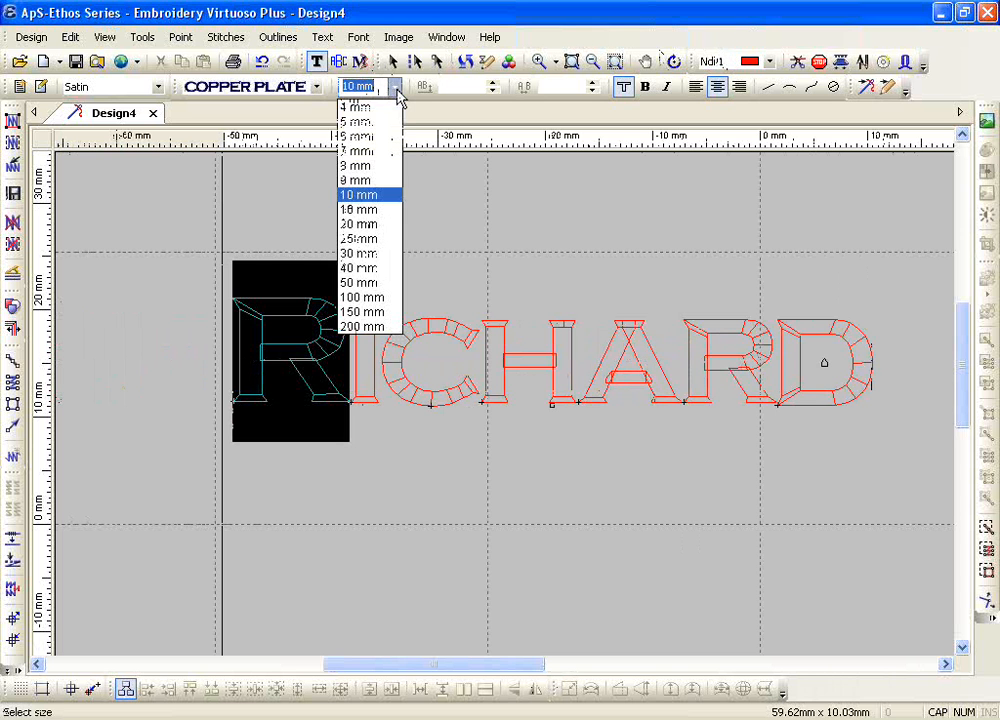
{"action": "left_click", "coordinate": [376, 197]}
Step: Assign needle 2 to the first R, needle 3 to the I and needle 4 to the C, and finish the text editing
{"action": "left_click_drag", "start_coordinate": [527, 669], "coordinate": [561, 664]}
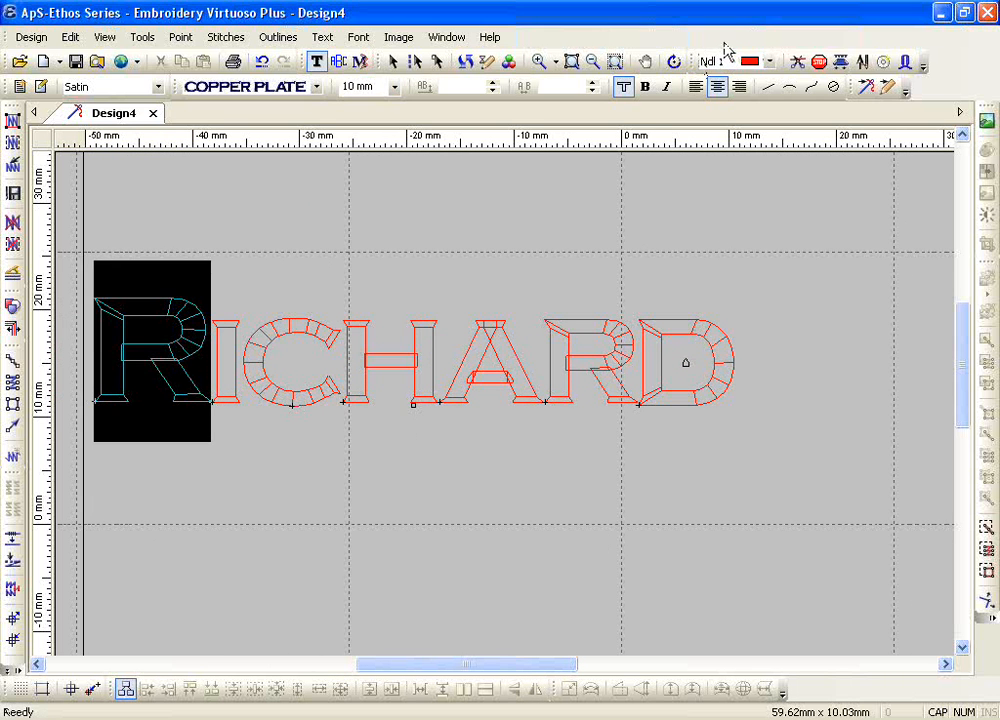
{"action": "left_click", "coordinate": [768, 61]}
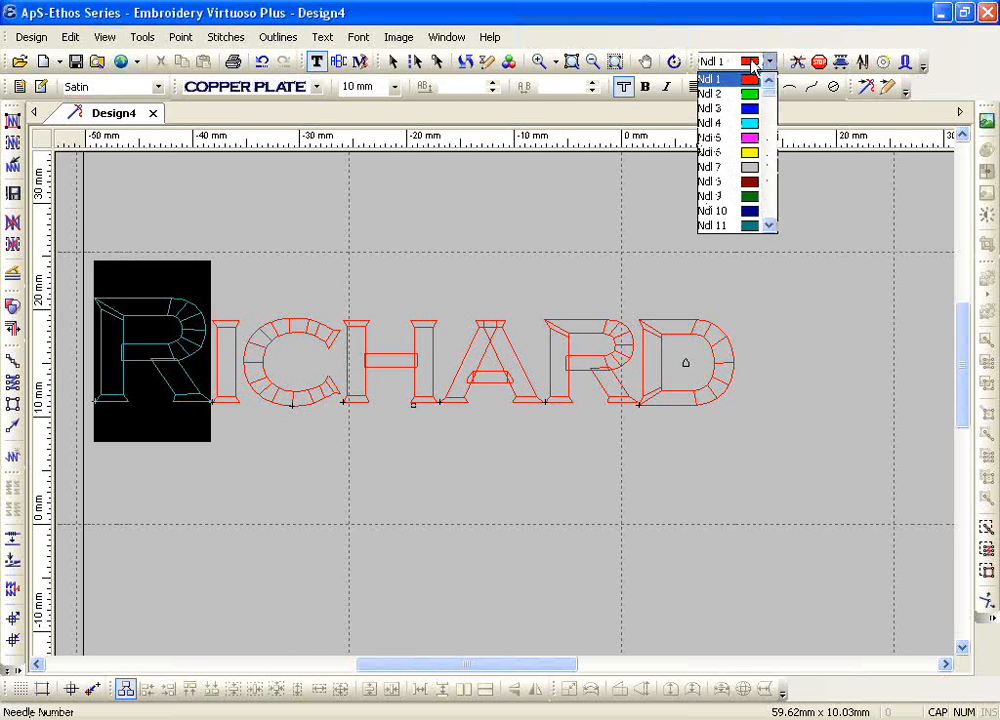
{"action": "left_click", "coordinate": [740, 94]}
{"action": "left_click_drag", "start_coordinate": [221, 365], "coordinate": [247, 366]}
{"action": "left_click", "coordinate": [755, 62]}
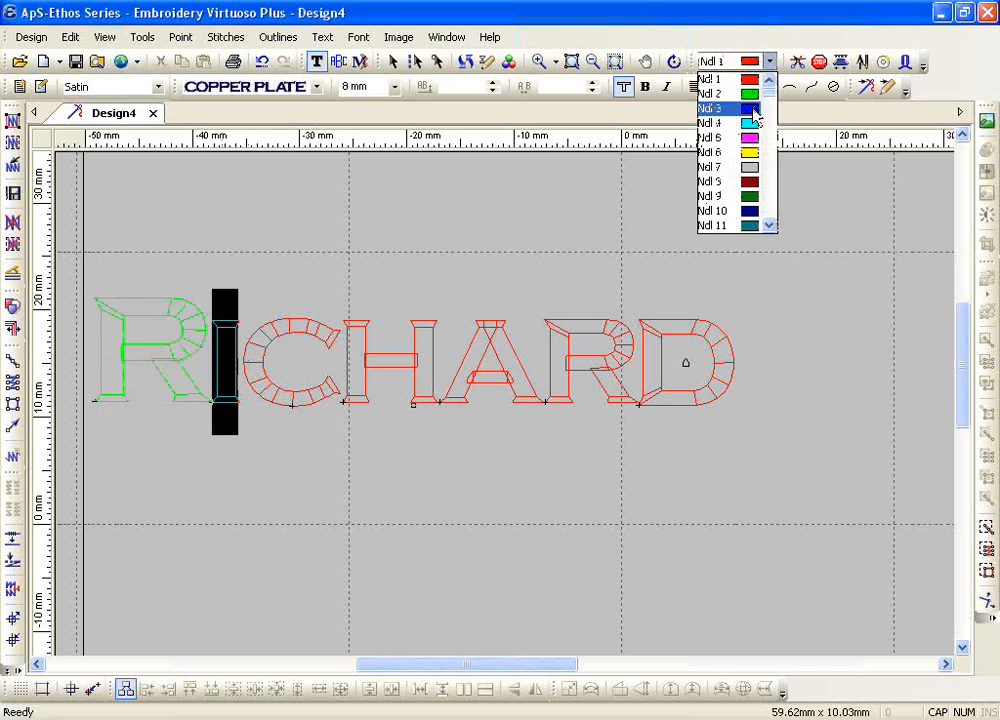
{"action": "left_click", "coordinate": [754, 106]}
{"action": "left_click_drag", "start_coordinate": [268, 359], "coordinate": [292, 357]}
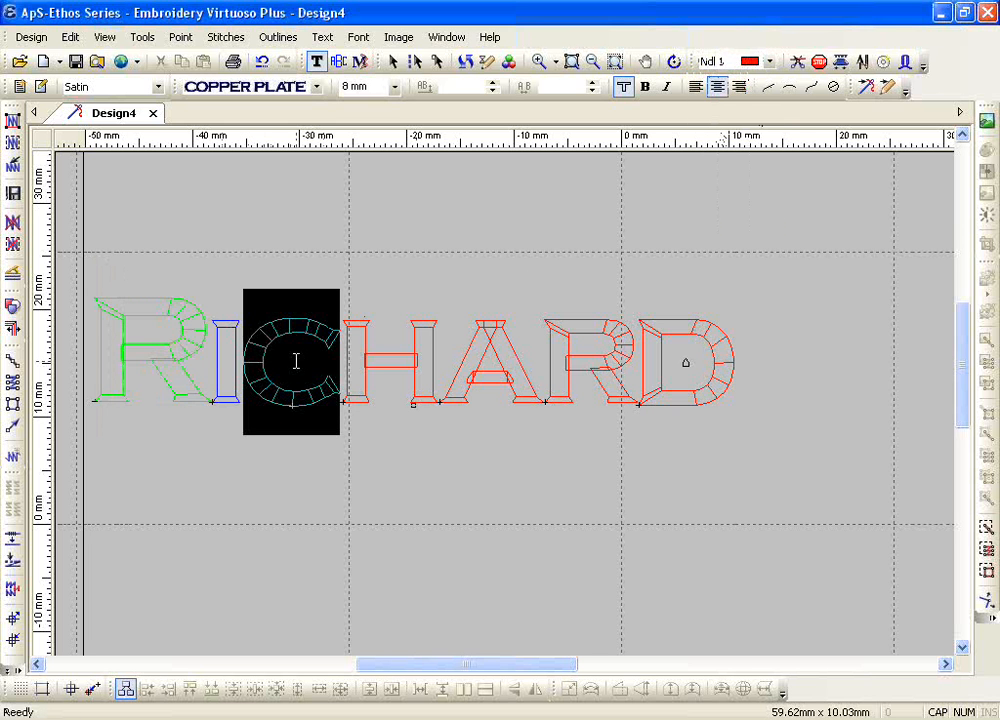
{"action": "left_click", "coordinate": [733, 62]}
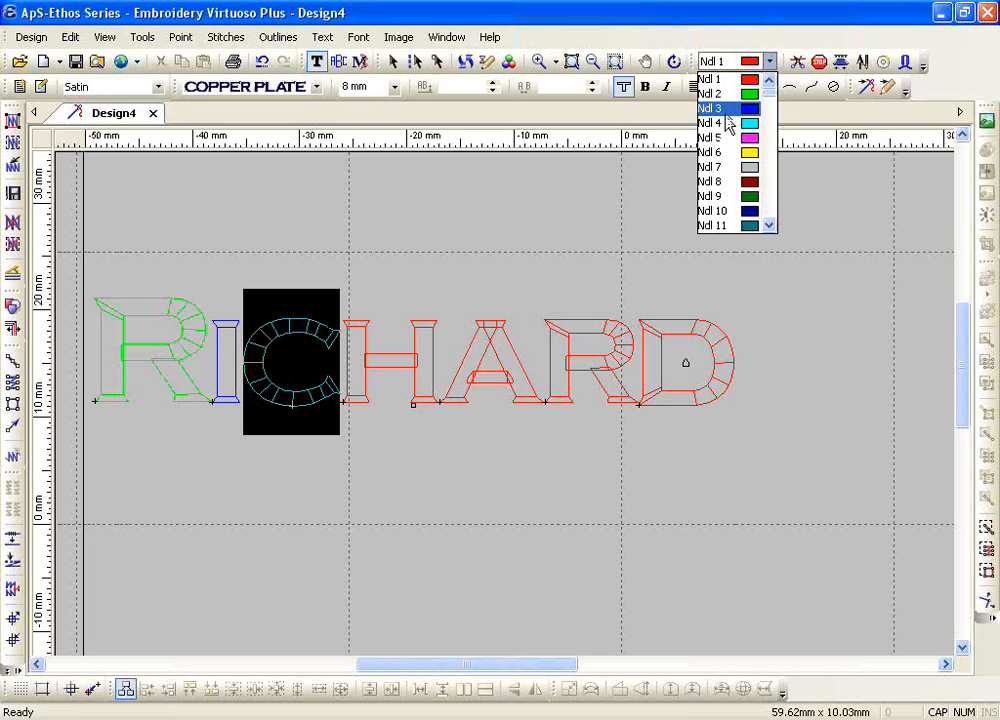
{"action": "left_click", "coordinate": [726, 125]}
{"action": "key", "text": "Escape"}
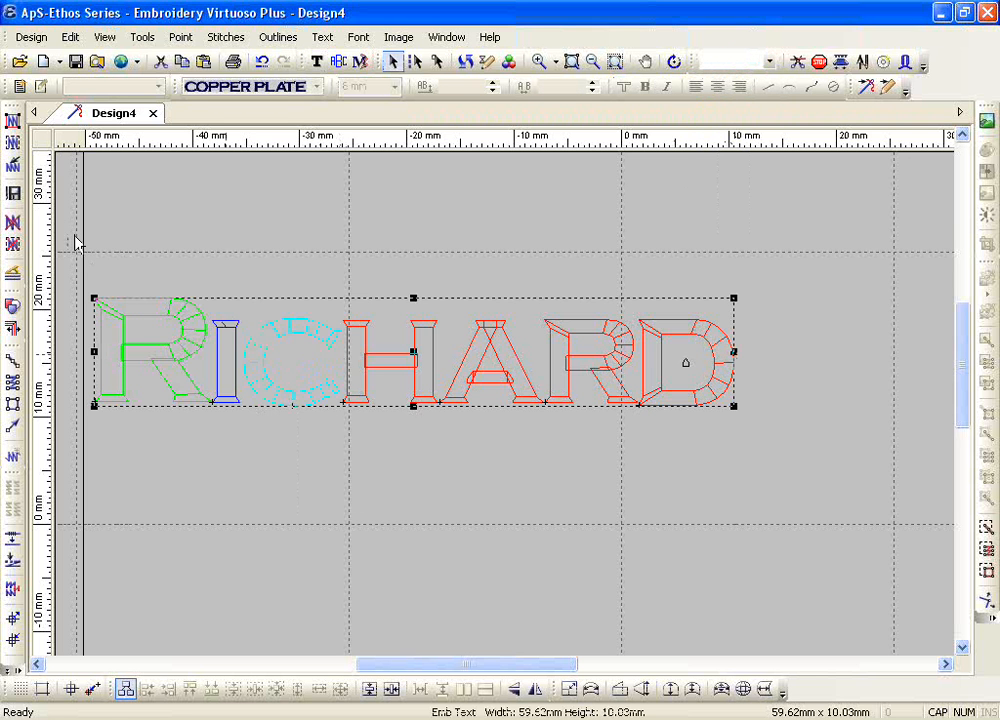
Step: Generate stitches for all outlines and delete them again, repeating this once more
{"action": "left_click", "coordinate": [12, 122]}
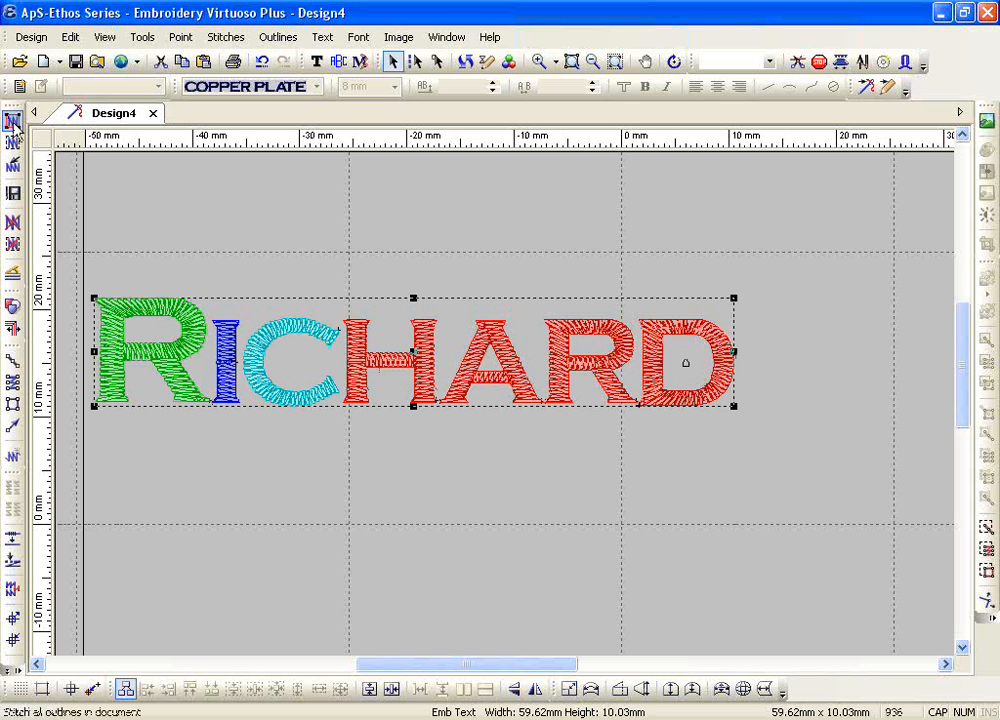
{"action": "left_click", "coordinate": [14, 222]}
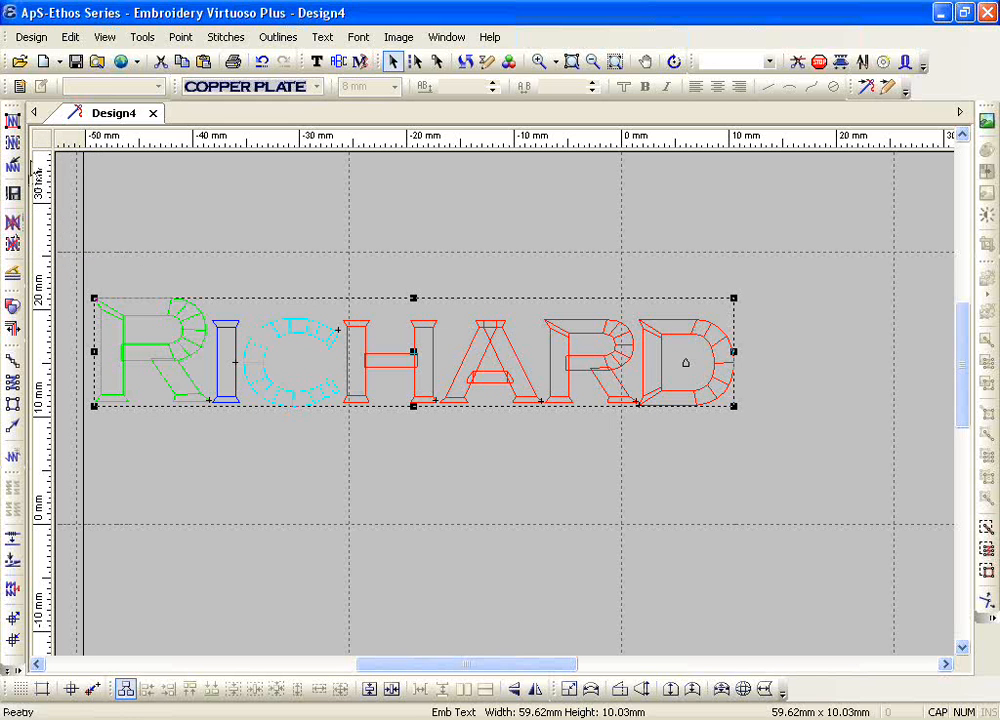
{"action": "left_click", "coordinate": [13, 121]}
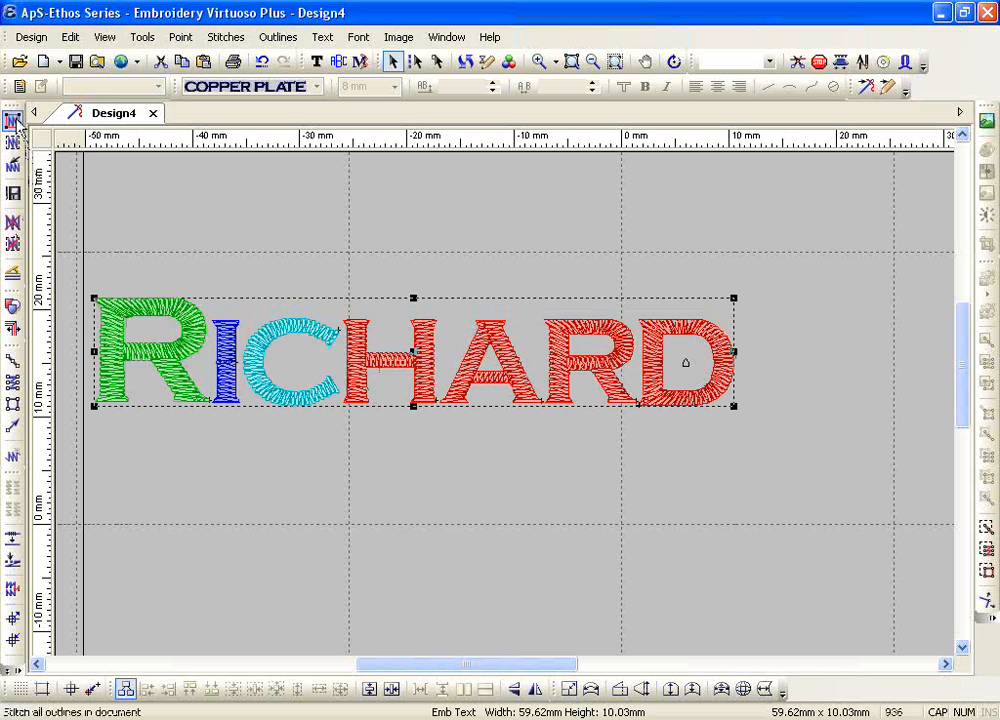
{"action": "left_click", "coordinate": [14, 223]}
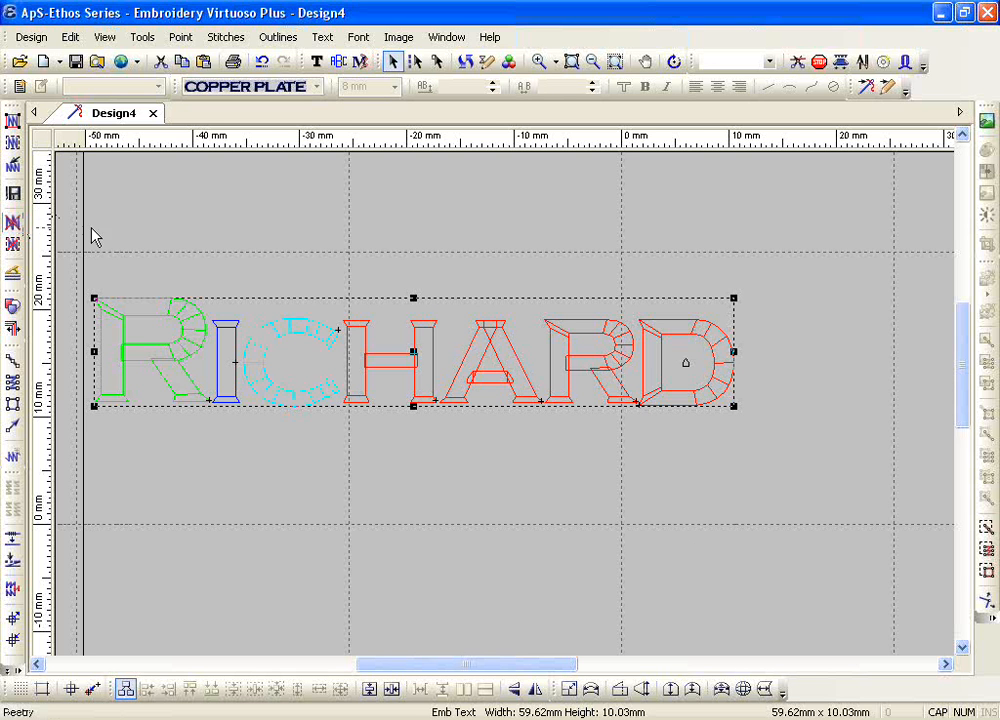
Step: Reopen the name for text editing, assign needle 3 to all its letters, and place a horizontal guide along its baseline
{"action": "left_click", "coordinate": [317, 62]}
{"action": "double_click", "coordinate": [202, 342]}
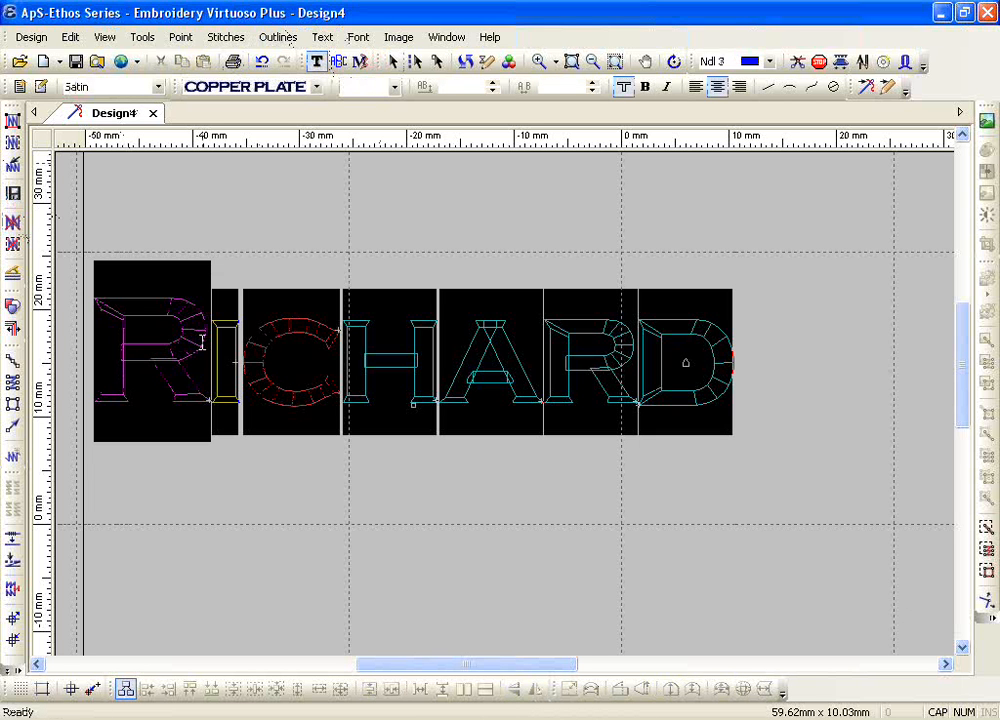
{"action": "left_click", "coordinate": [735, 61]}
{"action": "left_click", "coordinate": [745, 109]}
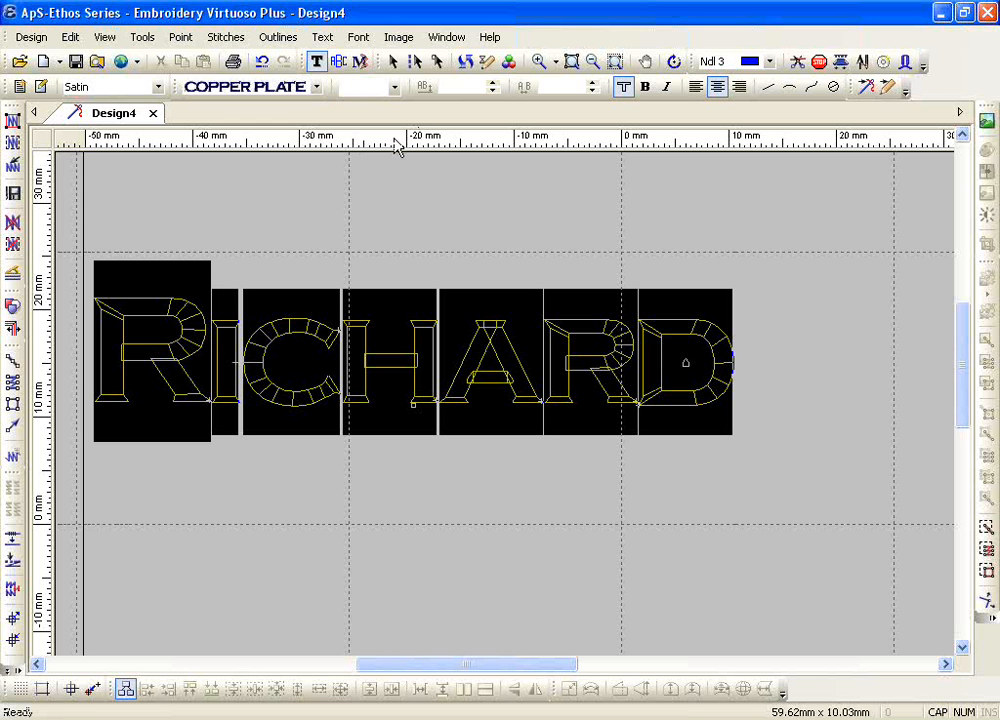
{"action": "left_click_drag", "start_coordinate": [393, 152], "coordinate": [393, 402]}
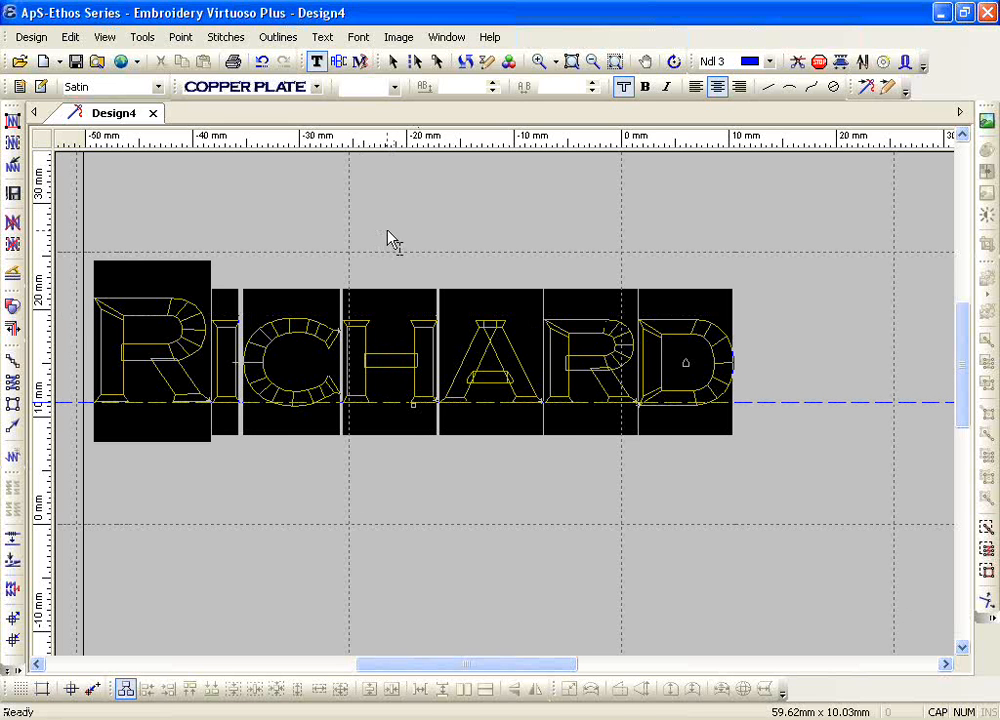
{"action": "key", "text": "Escape"}
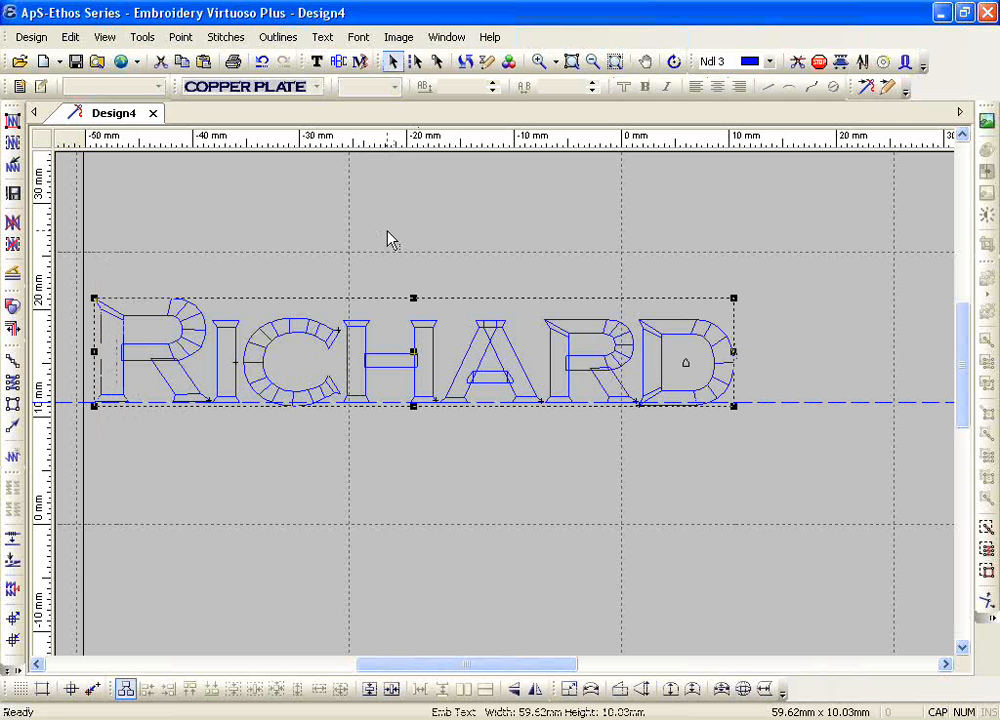
Step: Assign needle 1 to the whole lettering object
{"action": "left_click", "coordinate": [769, 61]}
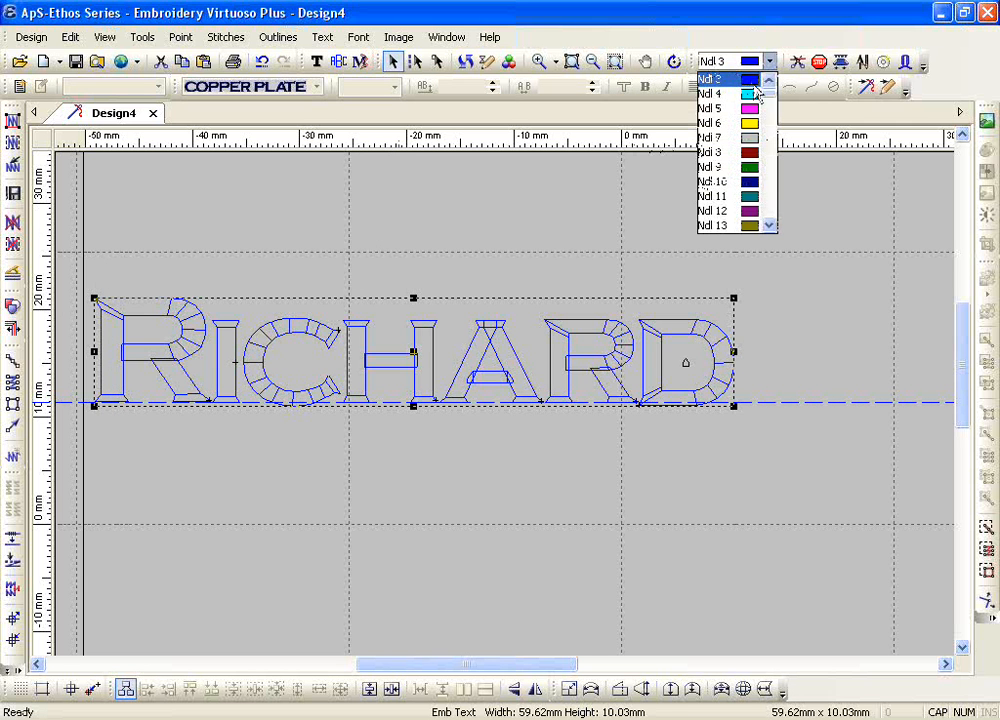
{"action": "scroll", "coordinate": [768, 89], "scroll_direction": "up", "scroll_amount": 2}
{"action": "left_click", "coordinate": [712, 79]}
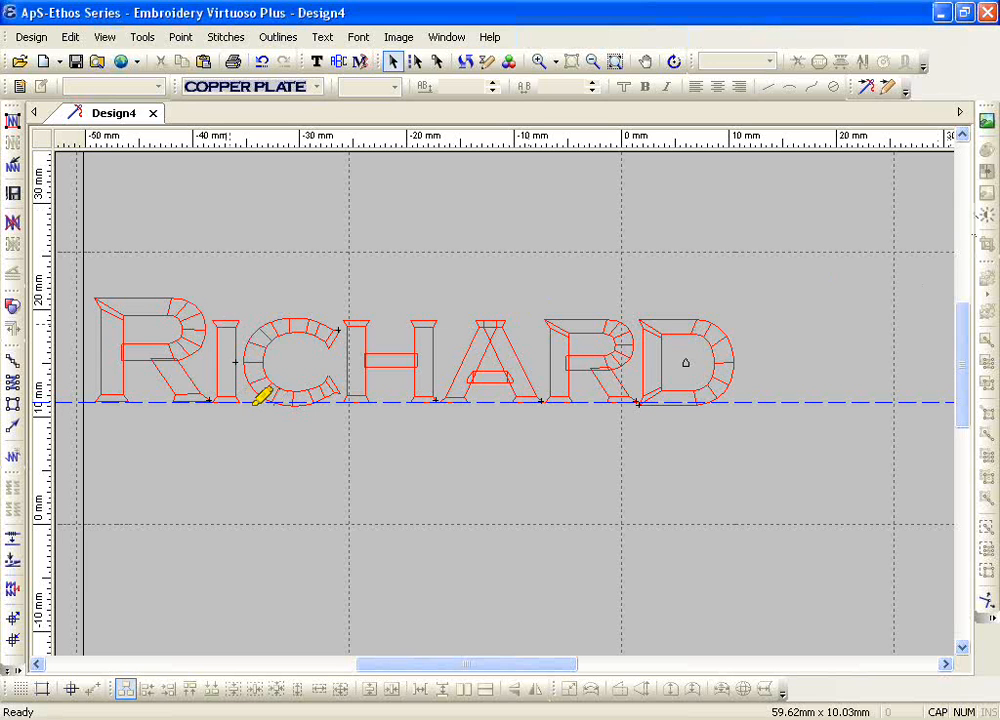
{"action": "mouse_move", "coordinate": [248, 372]}
{"action": "left_mouse_down"}
{"action": "mouse_move", "coordinate": [300, 418]}
{"action": "mouse_move", "coordinate": [351, 375]}
{"action": "mouse_move", "coordinate": [240, 362]}
{"action": "left_mouse_up"}
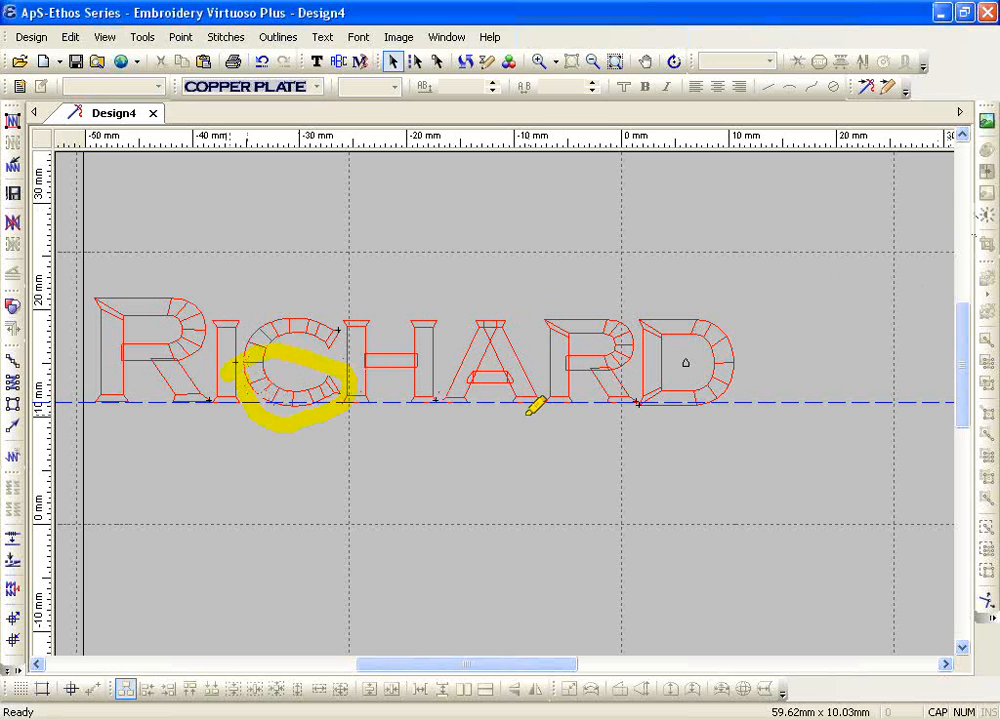
{"action": "mouse_move", "coordinate": [765, 390]}
{"action": "left_mouse_down"}
{"action": "mouse_move", "coordinate": [696, 385]}
{"action": "mouse_move", "coordinate": [626, 415]}
{"action": "mouse_move", "coordinate": [699, 413]}
{"action": "mouse_move", "coordinate": [759, 382]}
{"action": "left_mouse_up"}
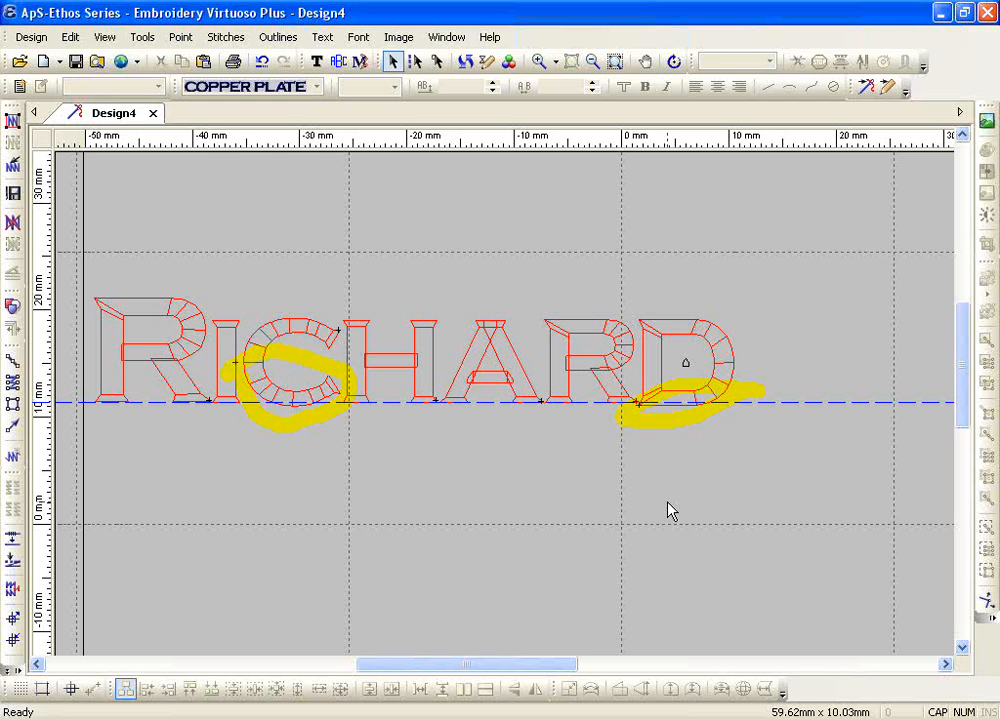
Step: Generate stitches for all outlines to inspect the bottom of the C against the baseline guide, and delete the generated stitches again
{"action": "left_click", "coordinate": [12, 118]}
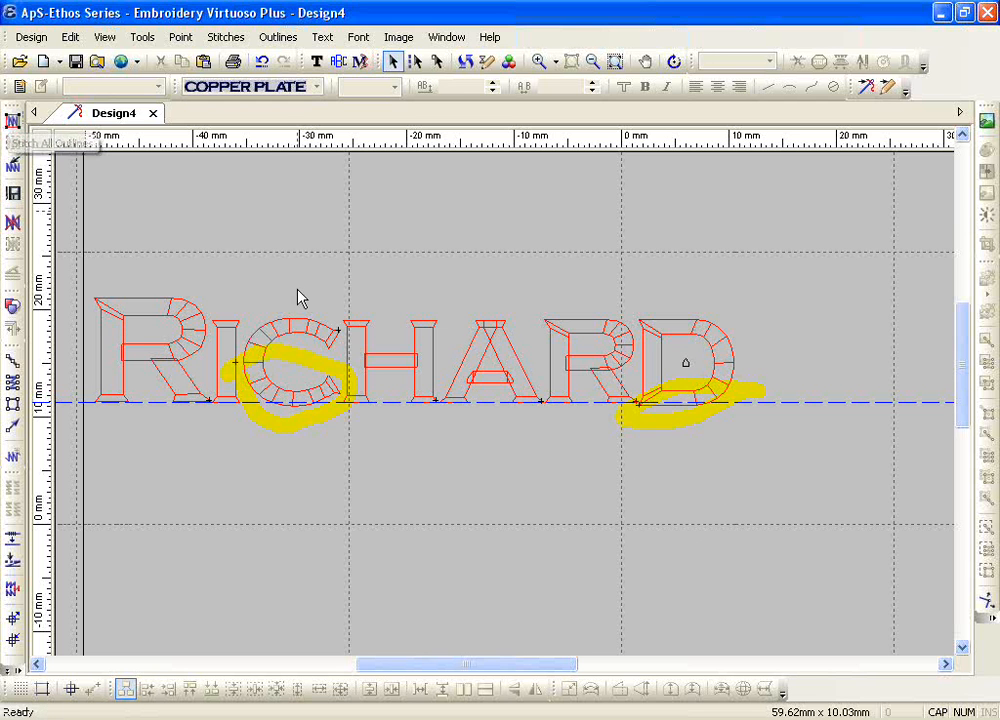
{"action": "left_click", "coordinate": [538, 61]}
{"action": "left_click_drag", "start_coordinate": [167, 368], "coordinate": [379, 445]}
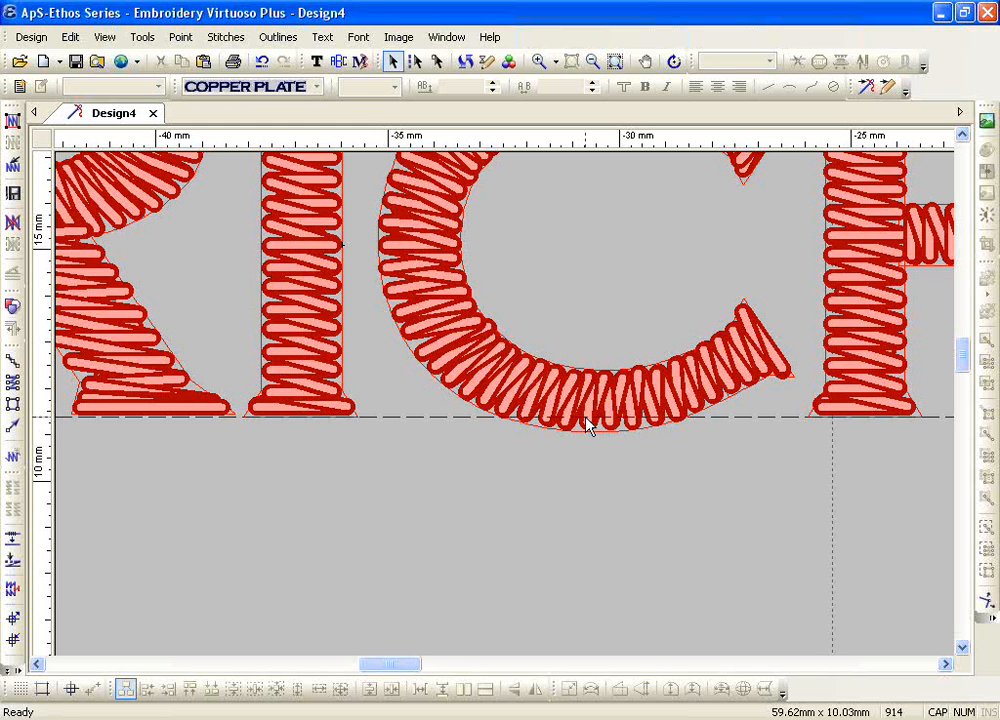
{"action": "left_click", "coordinate": [592, 61]}
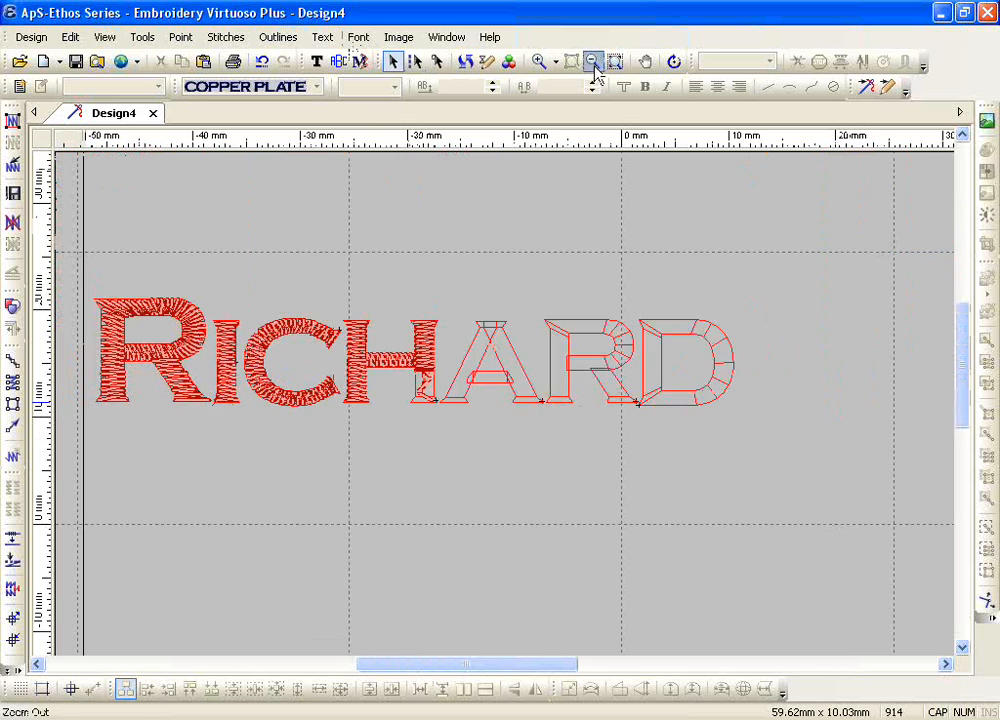
{"action": "left_click", "coordinate": [13, 178]}
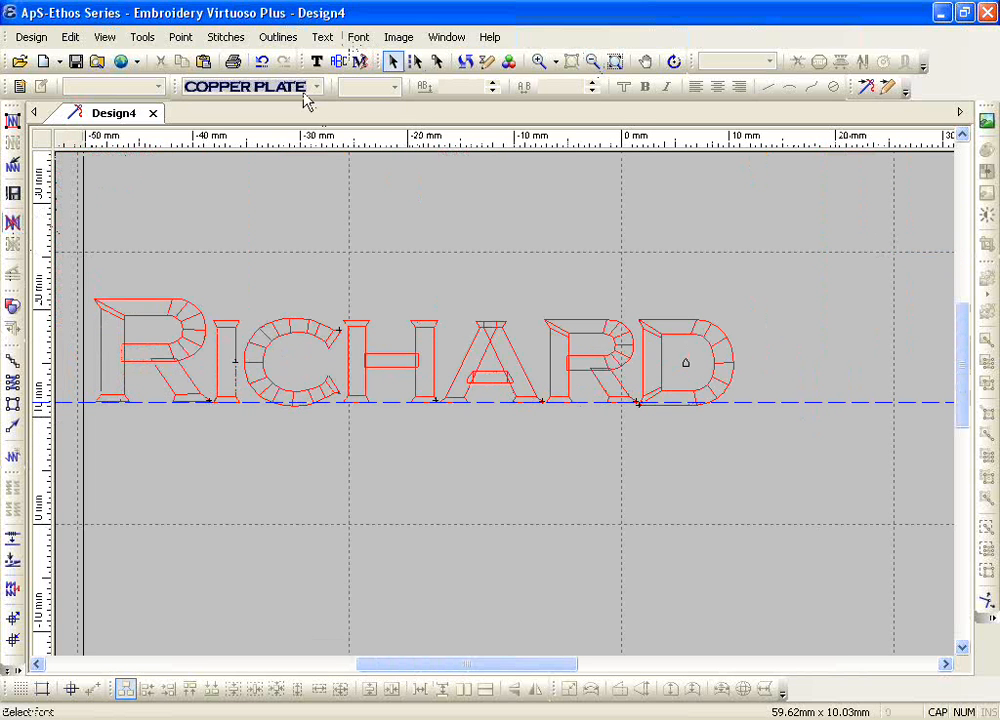
Step: Reopen the name for text editing, select its first letter R, and raise that letter's offset to 1.2 mm
{"action": "left_click", "coordinate": [316, 61]}
{"action": "left_click", "coordinate": [250, 370]}
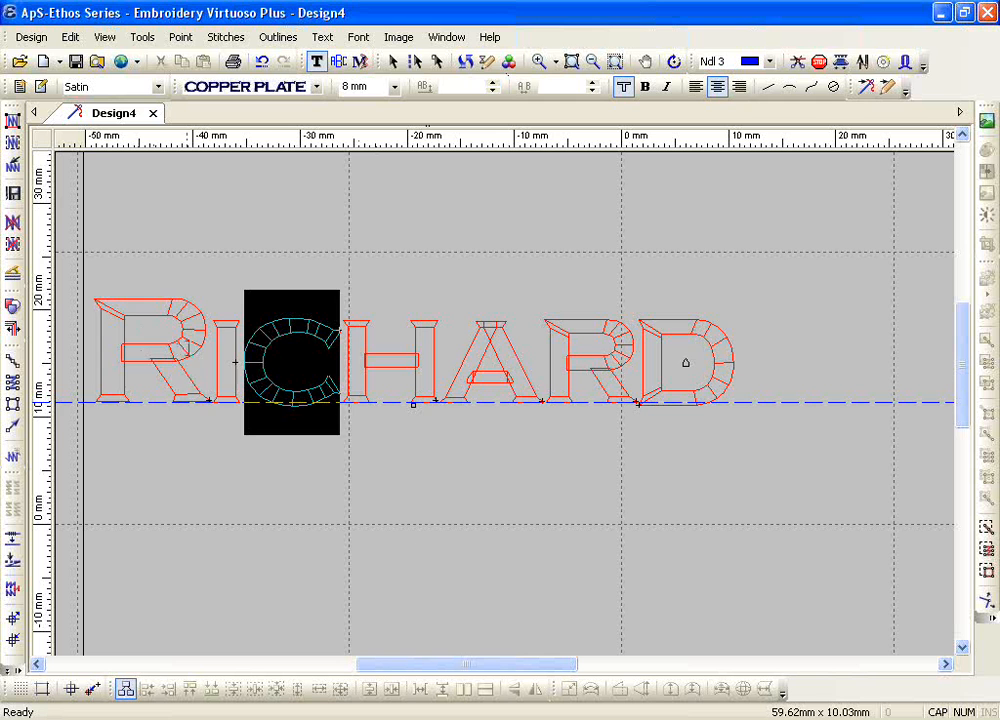
{"action": "left_click", "coordinate": [213, 362]}
{"action": "left_click", "coordinate": [210, 362]}
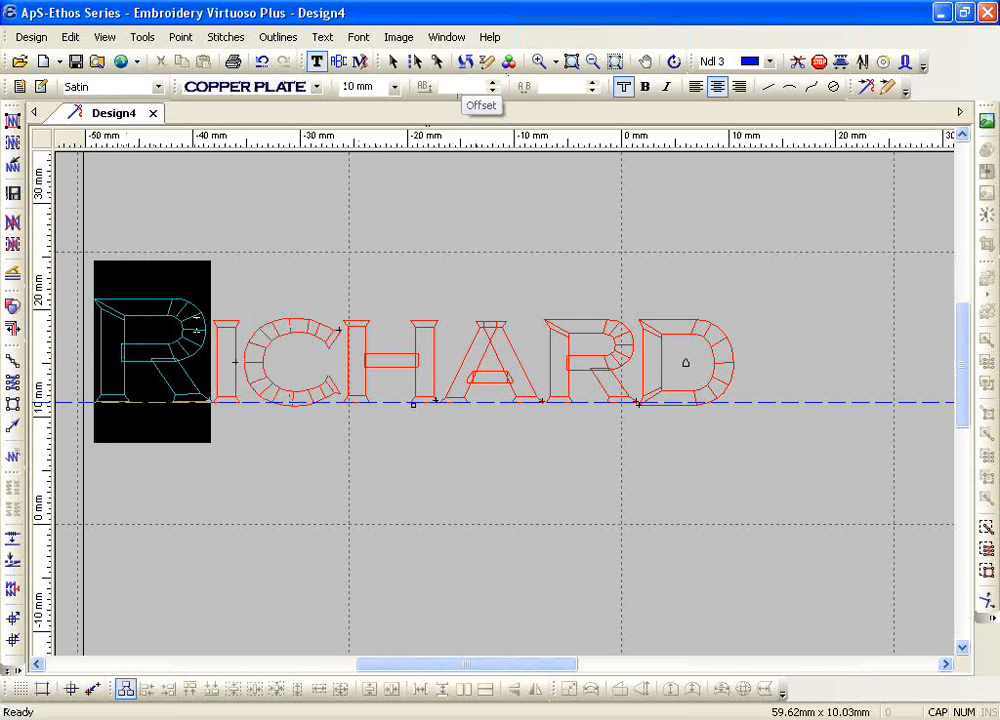
{"action": "left_click_drag", "start_coordinate": [197, 335], "coordinate": [134, 367]}
{"action": "left_click", "coordinate": [195, 373]}
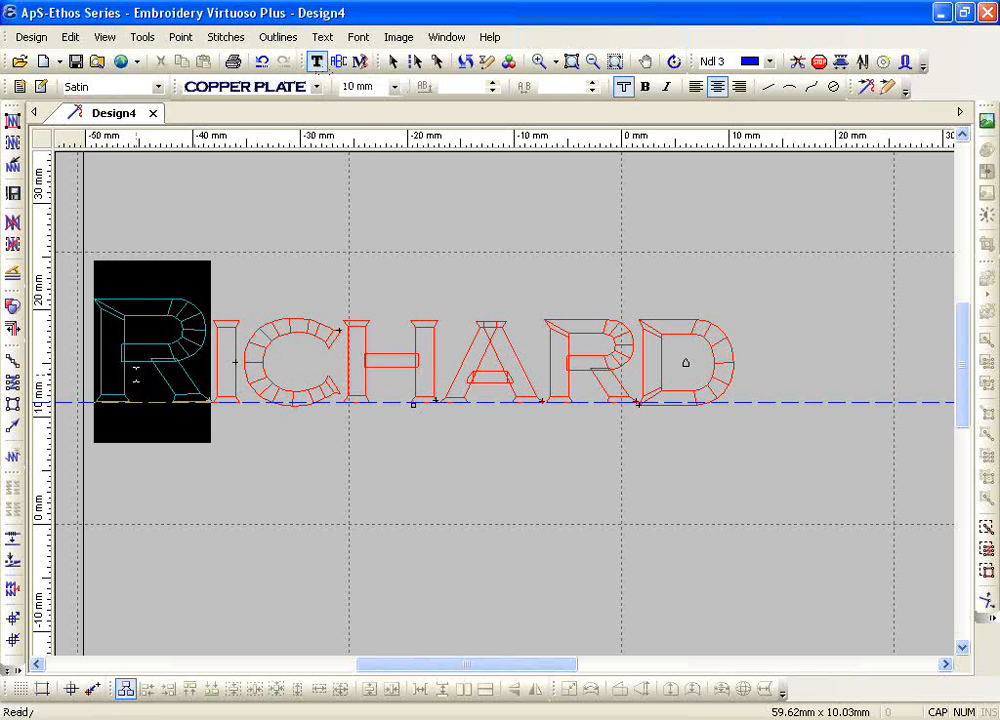
{"action": "left_click", "coordinate": [492, 84]}
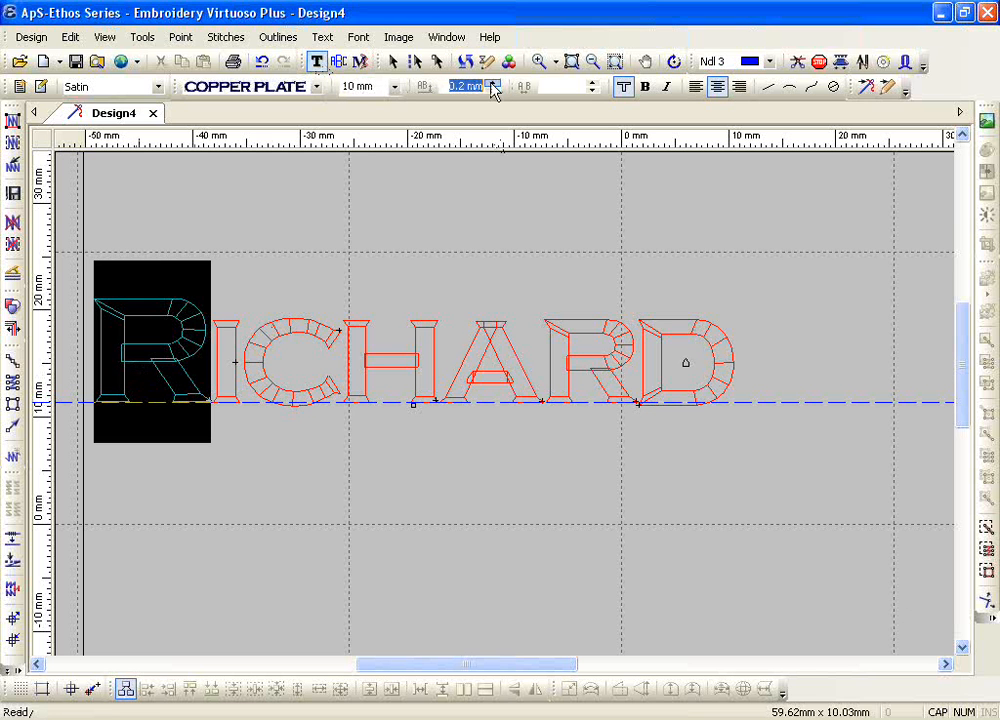
{"action": "left_click", "coordinate": [493, 86]}
{"action": "left_click", "coordinate": [493, 86]}
{"action": "left_click", "coordinate": [493, 86]}
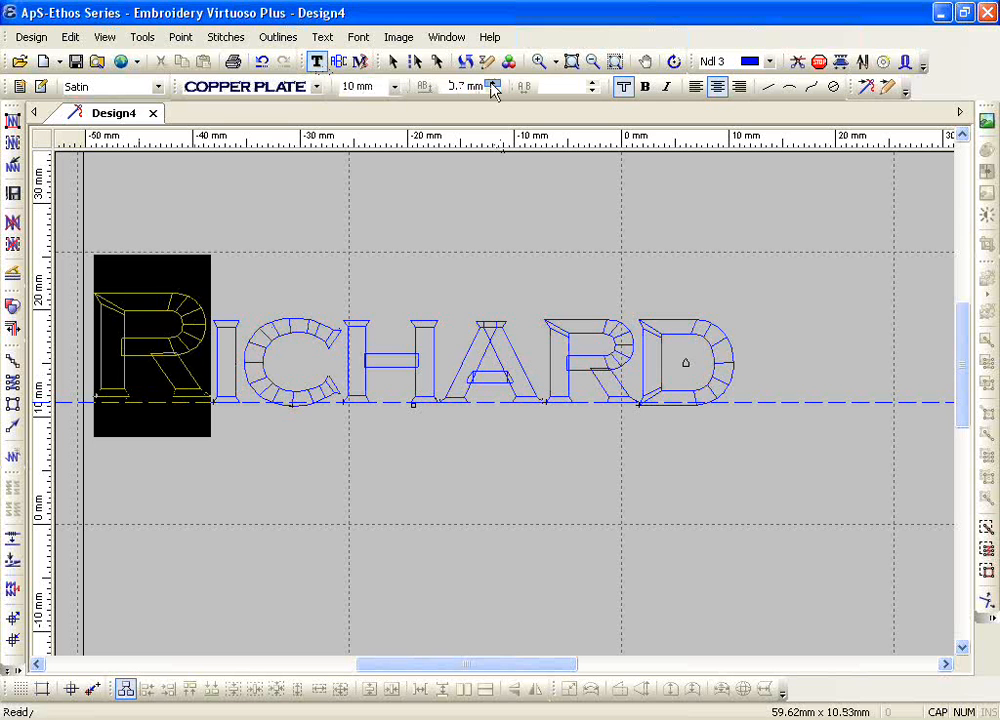
{"action": "left_click", "coordinate": [493, 86]}
{"action": "left_click", "coordinate": [493, 86]}
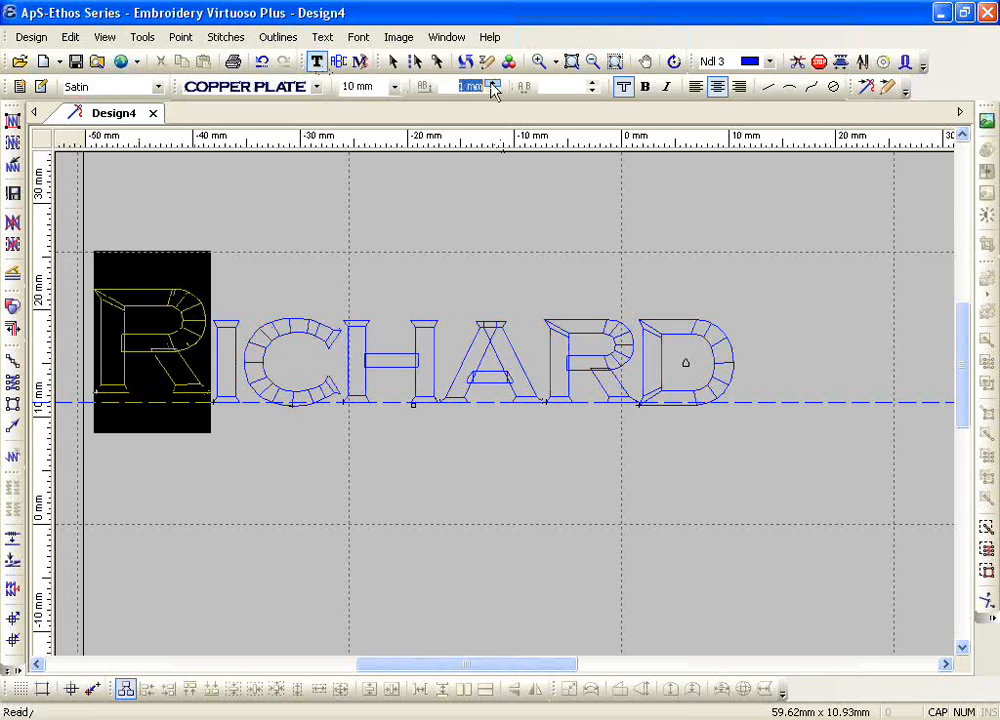
{"action": "left_click", "coordinate": [492, 86]}
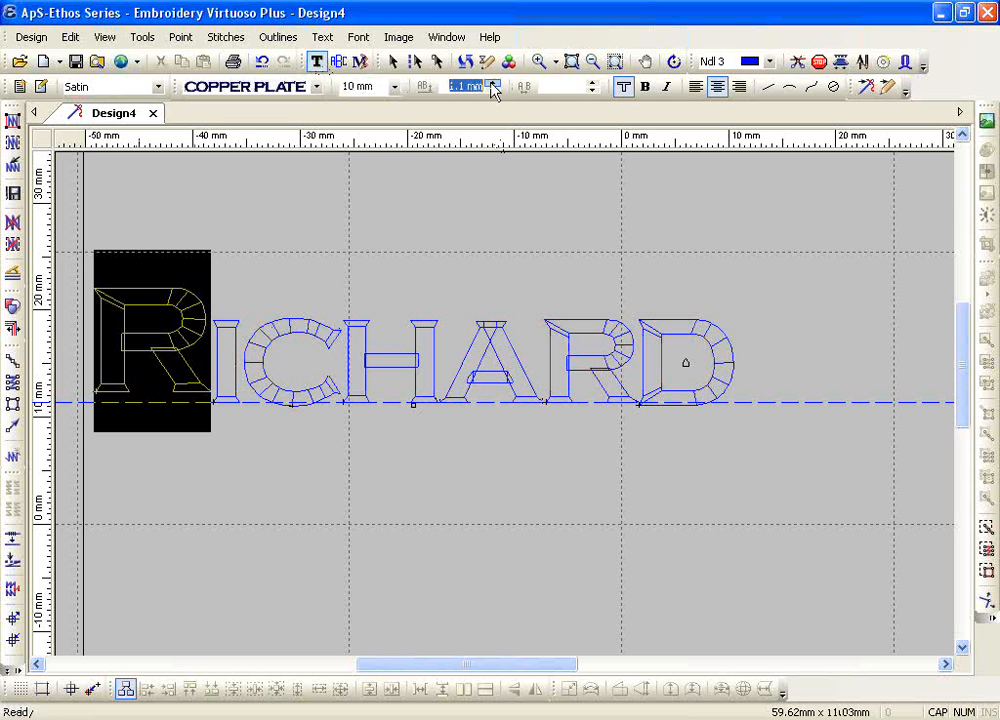
{"action": "left_click", "coordinate": [491, 84]}
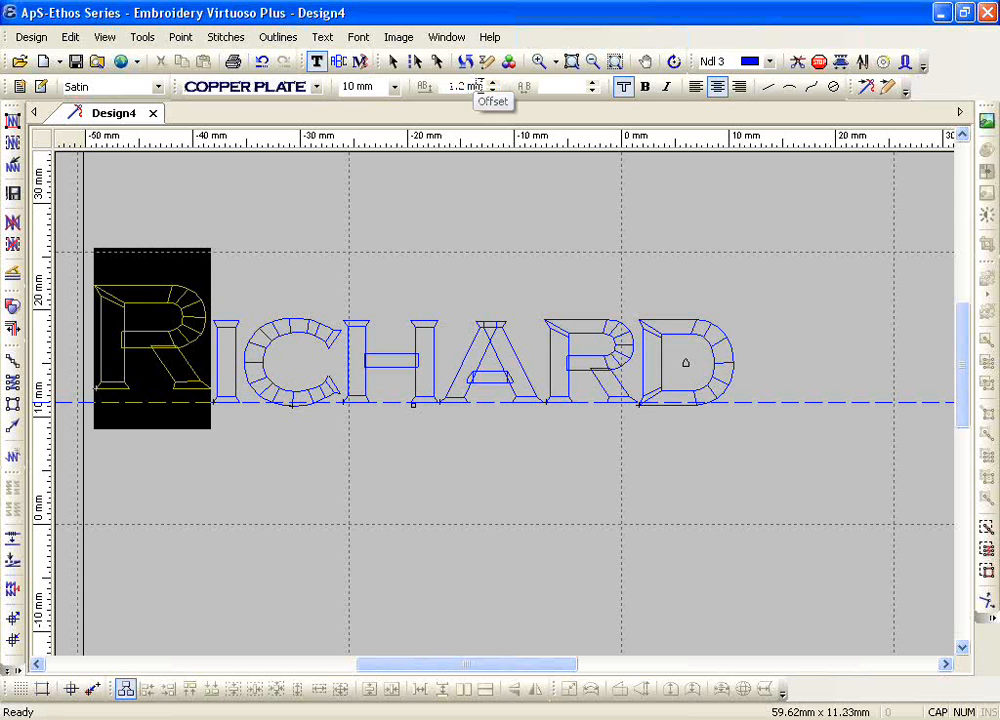
Step: Set the offset of the selected first R to 2 mm and lower it below the baseline to -4 mm
{"action": "left_click_drag", "start_coordinate": [481, 86], "coordinate": [404, 103]}
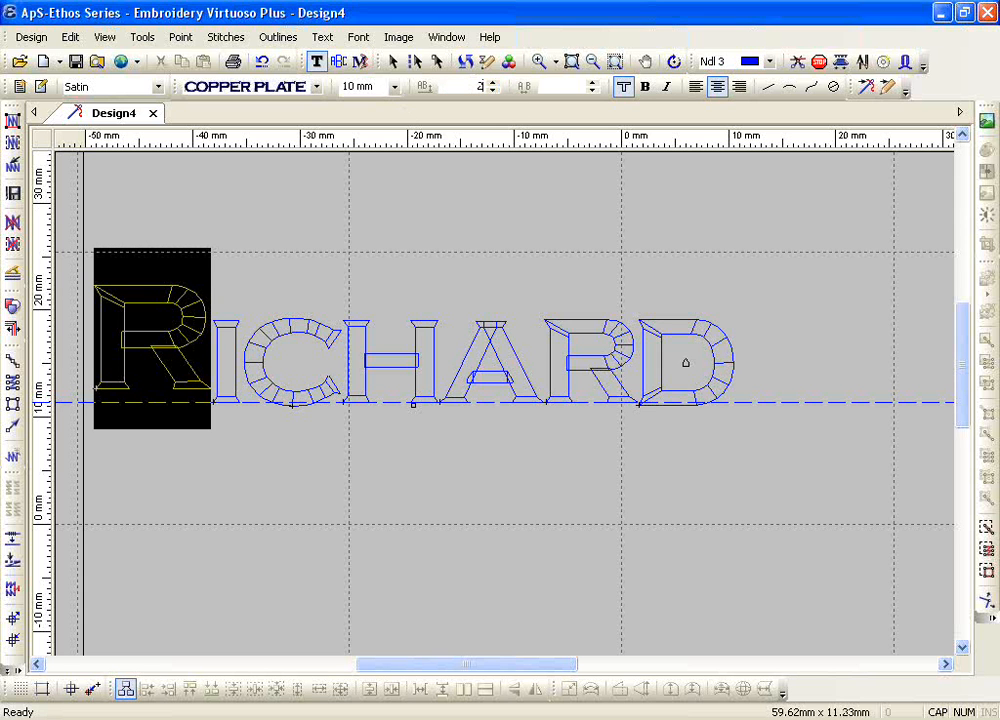
{"action": "type", "text": "2"}
{"action": "key", "text": "Return"}
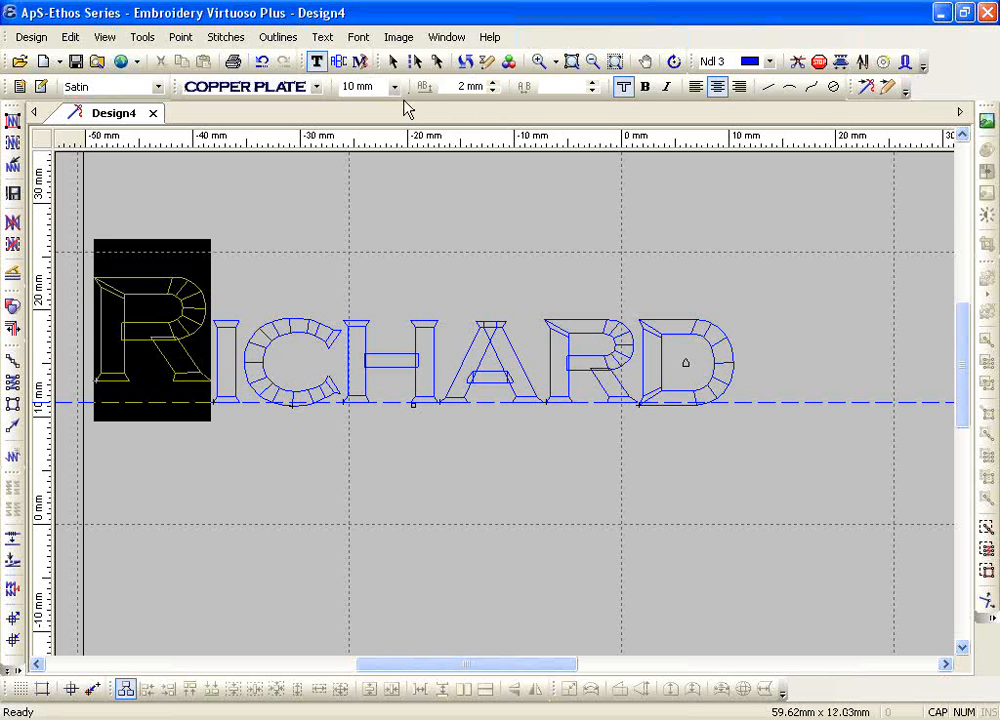
{"action": "left_click", "coordinate": [491, 84]}
{"action": "left_click", "coordinate": [492, 92]}
{"action": "left_click", "coordinate": [492, 92]}
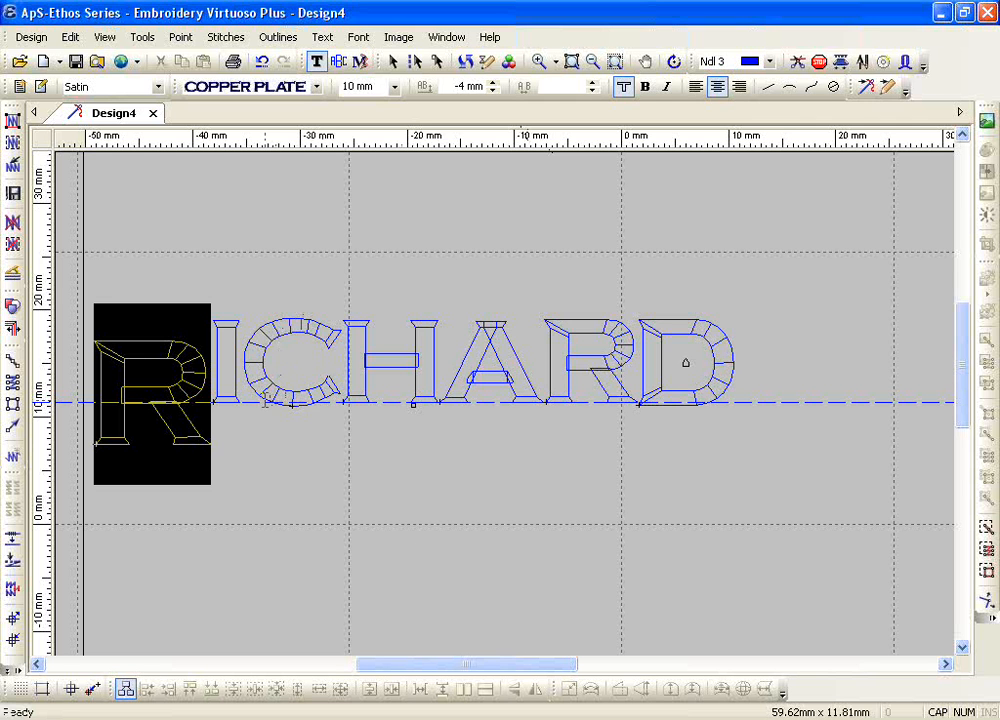
Step: Enlarge the selected first R to 20 mm and adjust its offset to -10.8 mm
{"action": "left_click", "coordinate": [395, 87]}
{"action": "left_click", "coordinate": [388, 225]}
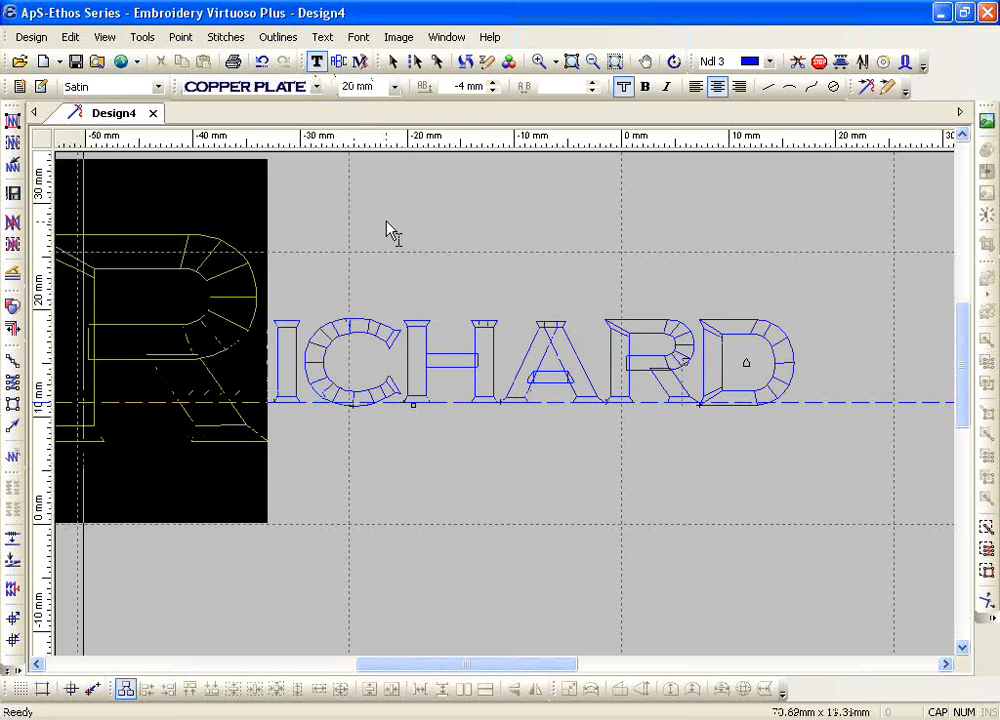
{"action": "left_click", "coordinate": [495, 91]}
{"action": "left_click", "coordinate": [495, 91]}
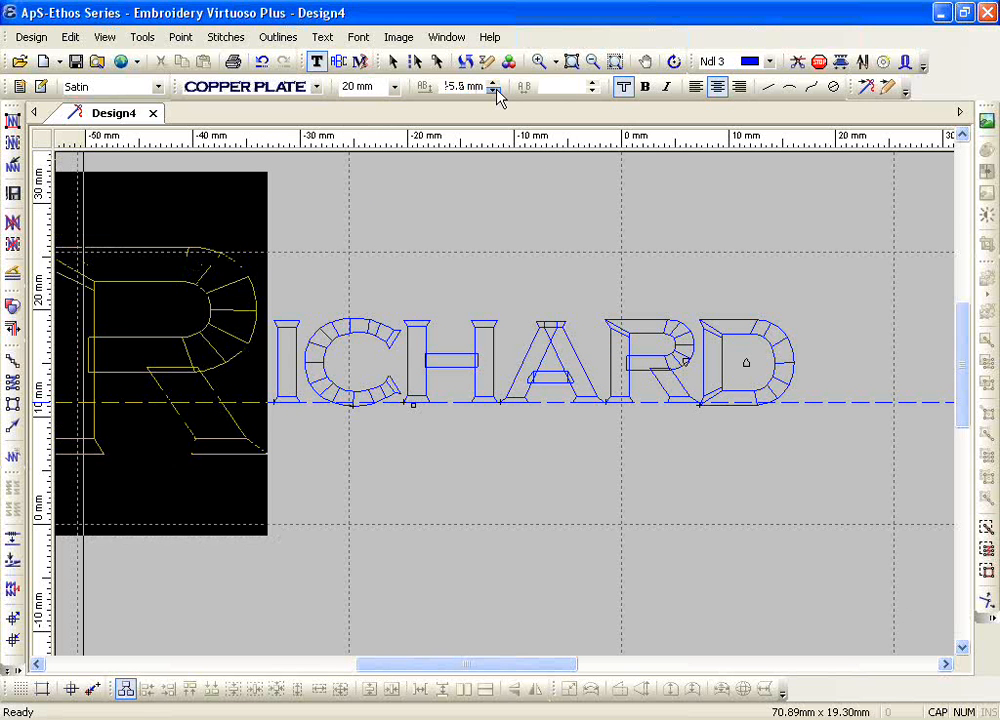
{"action": "left_click", "coordinate": [495, 91]}
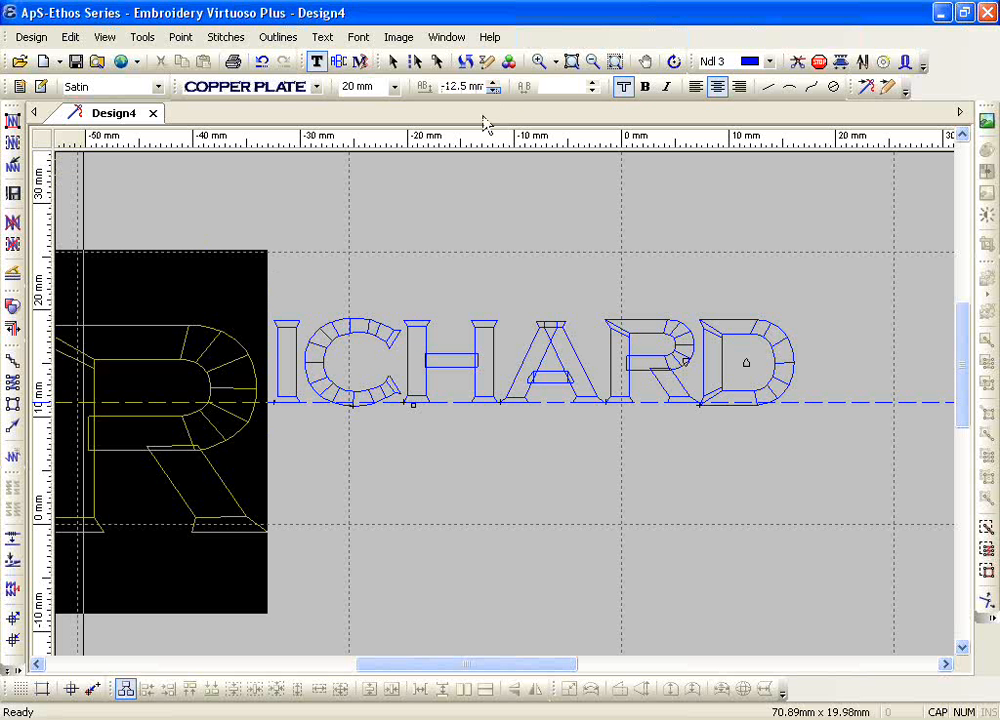
{"action": "left_click", "coordinate": [493, 84]}
{"action": "left_click", "coordinate": [493, 84]}
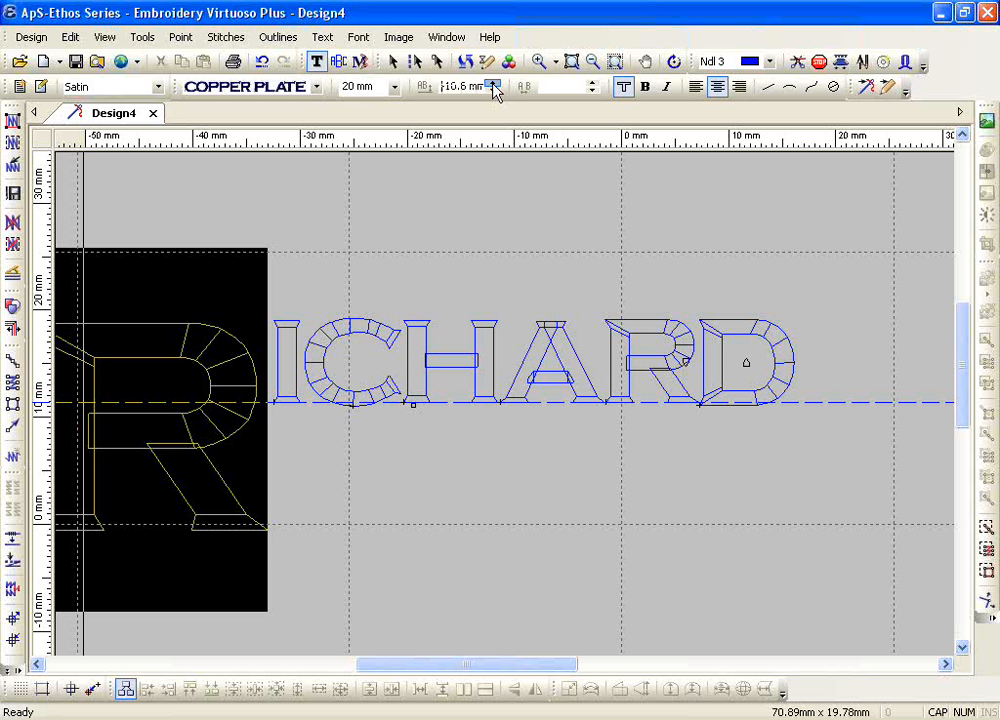
{"action": "left_click", "coordinate": [493, 84]}
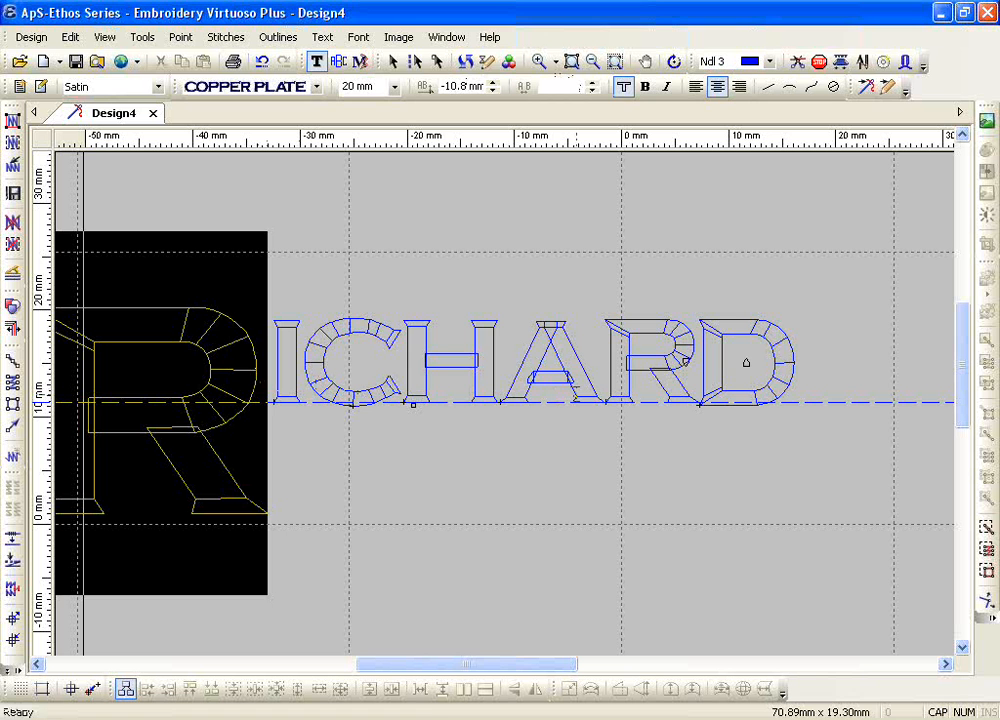
Step: Delete the name lettering and start new embroidery text near the baseline guide in the Cambridge font, 15 mm high
{"action": "key", "text": "Escape"}
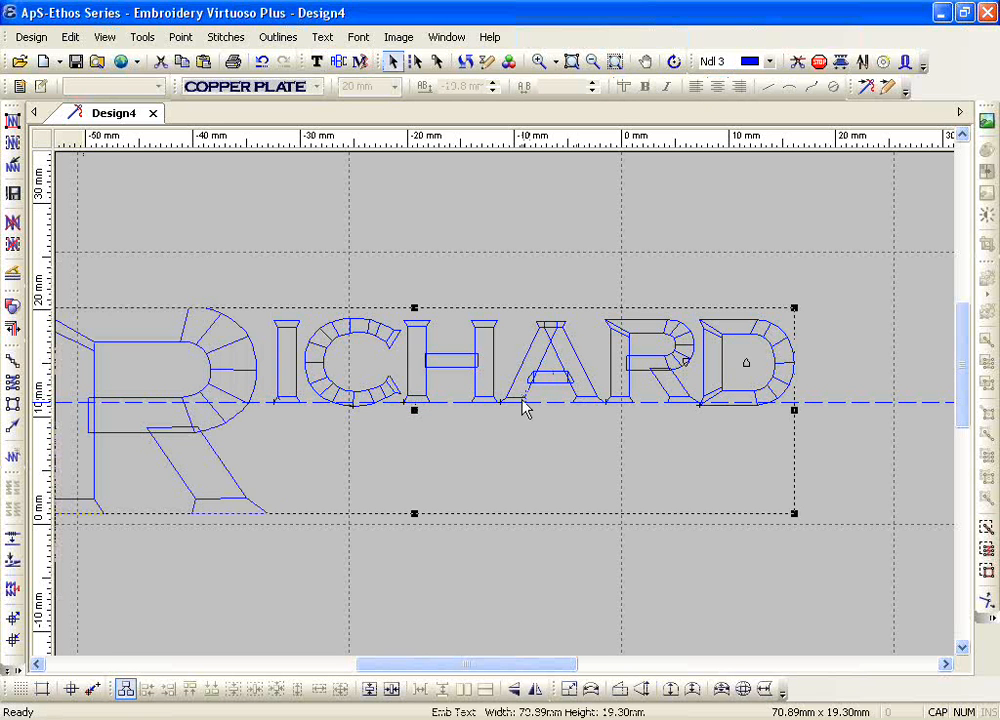
{"action": "key", "text": "Delete"}
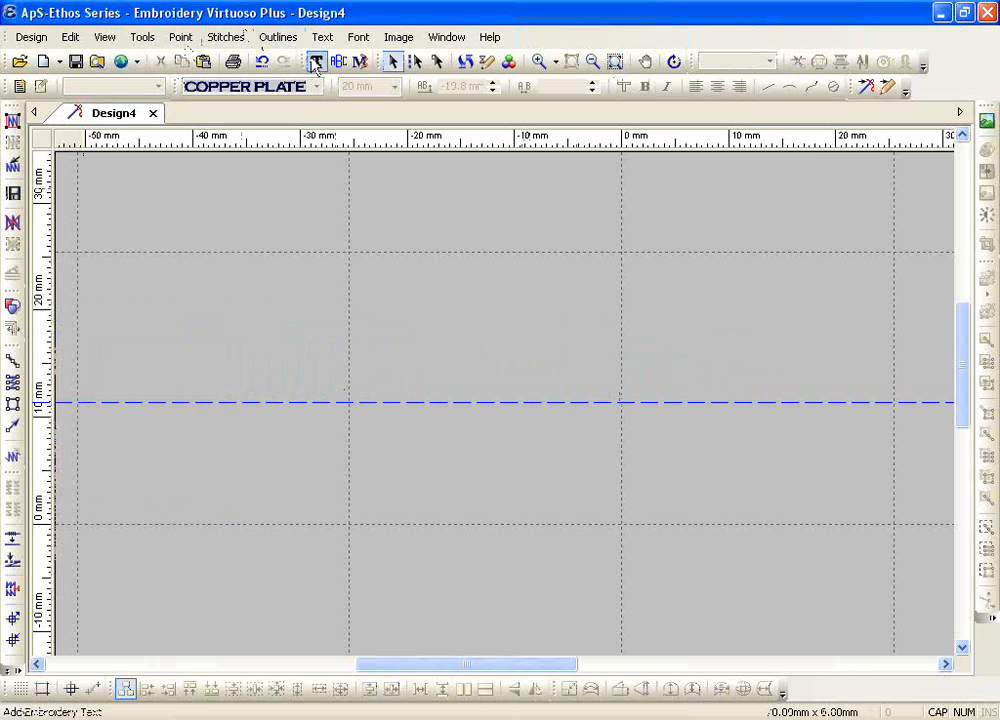
{"action": "left_click", "coordinate": [316, 62]}
{"action": "left_click", "coordinate": [316, 87]}
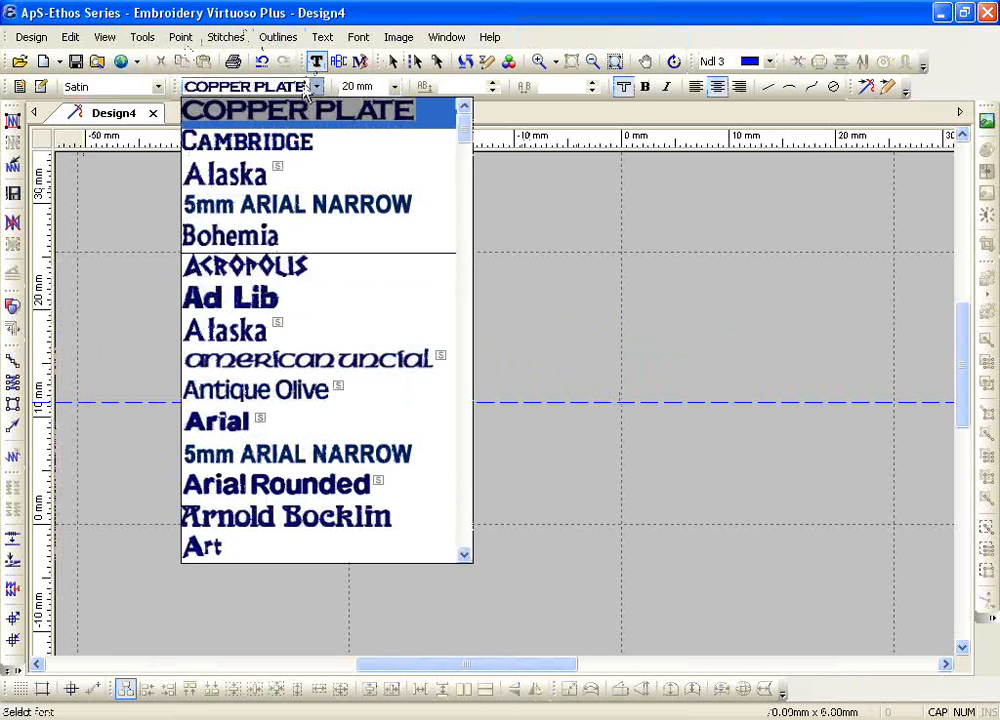
{"action": "left_click", "coordinate": [287, 150]}
{"action": "left_click", "coordinate": [404, 400]}
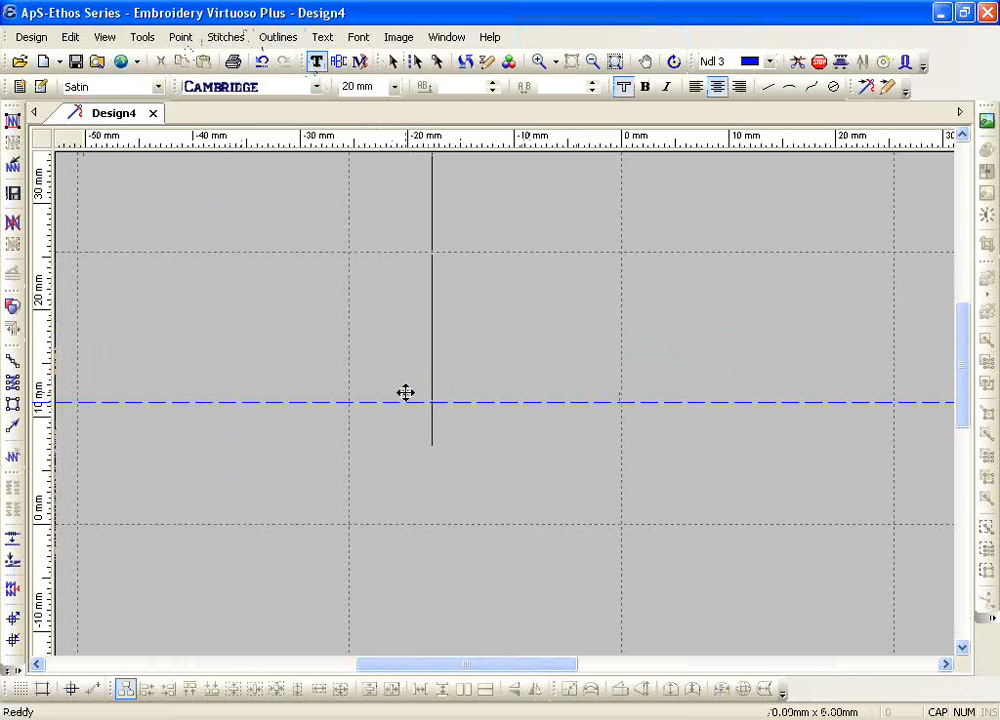
{"action": "left_click", "coordinate": [394, 87]}
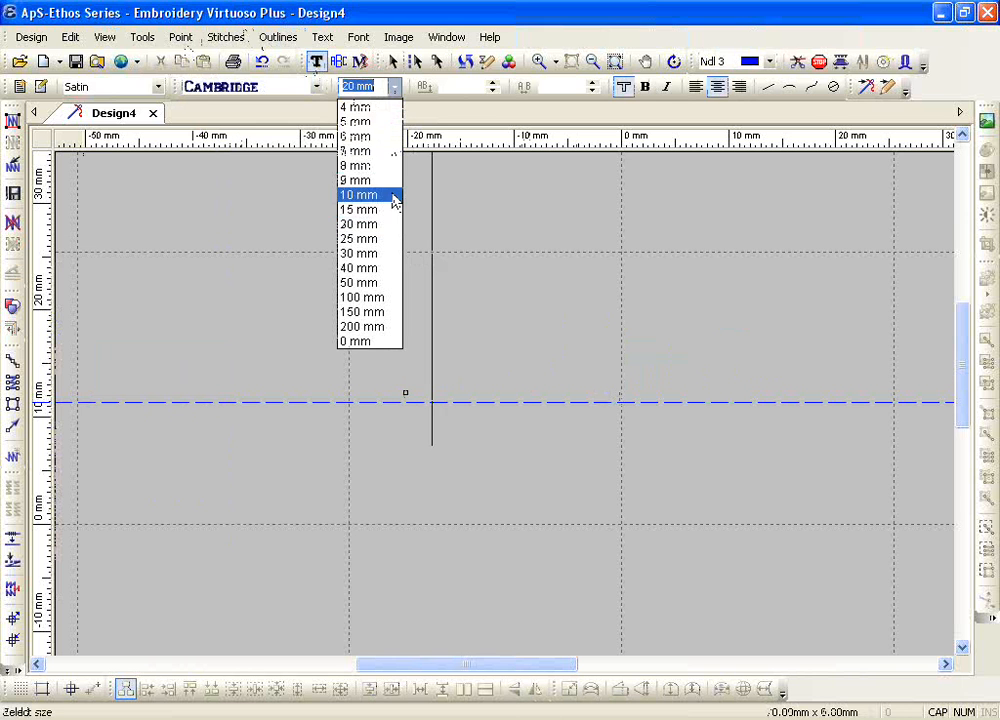
{"action": "left_click", "coordinate": [395, 211]}
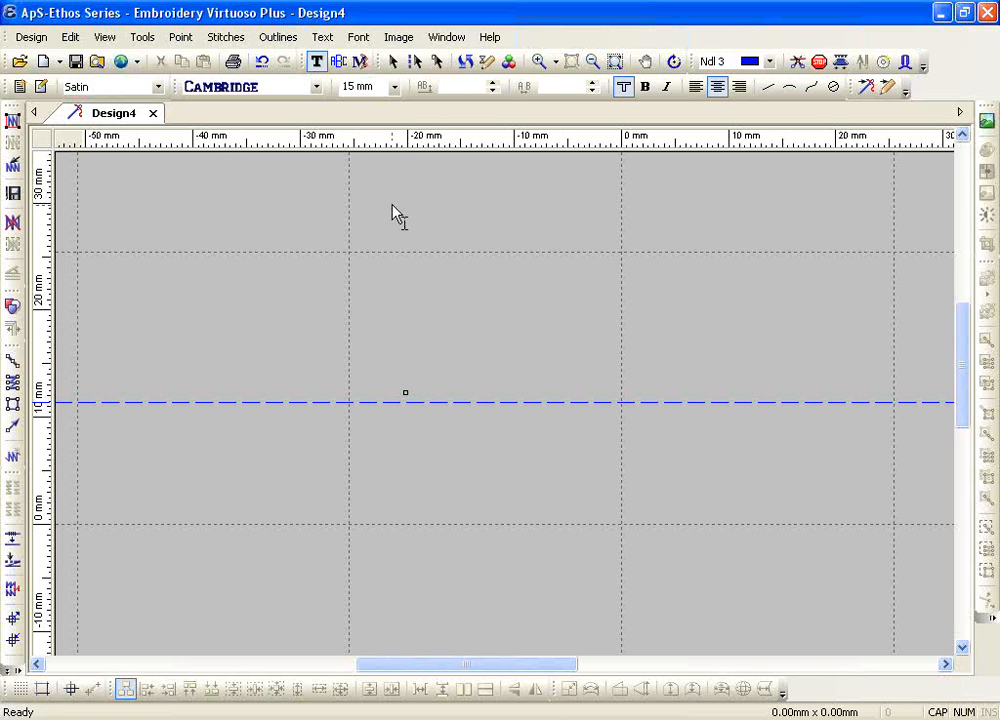
{"action": "type", "text": "AT"}
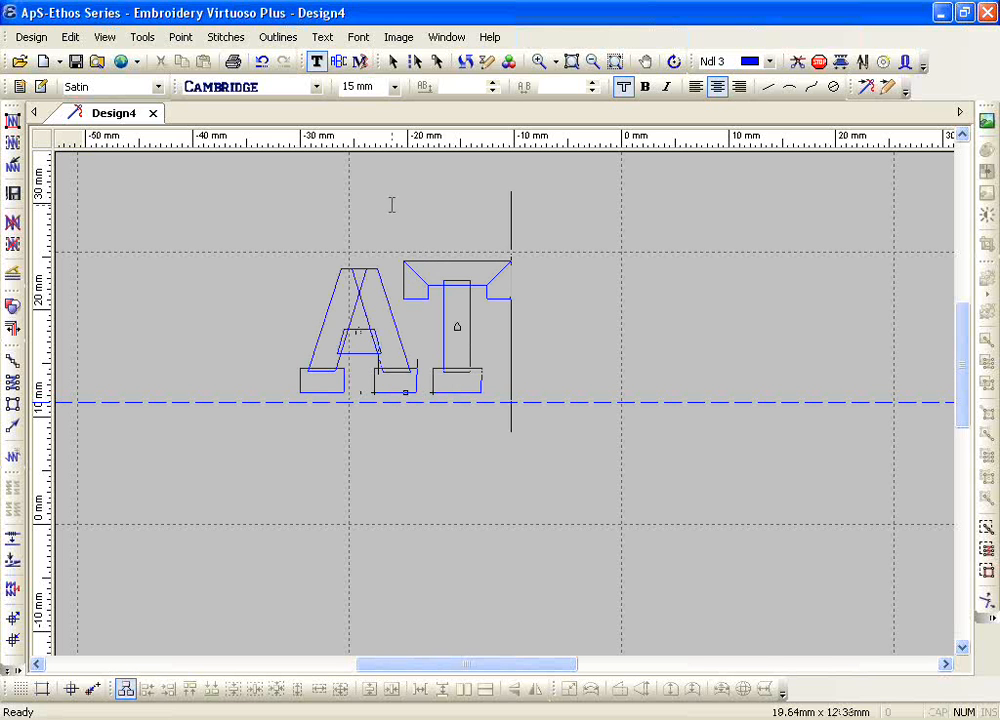
{"action": "key", "text": "BackSpace"}
{"action": "key", "text": "BackSpace"}
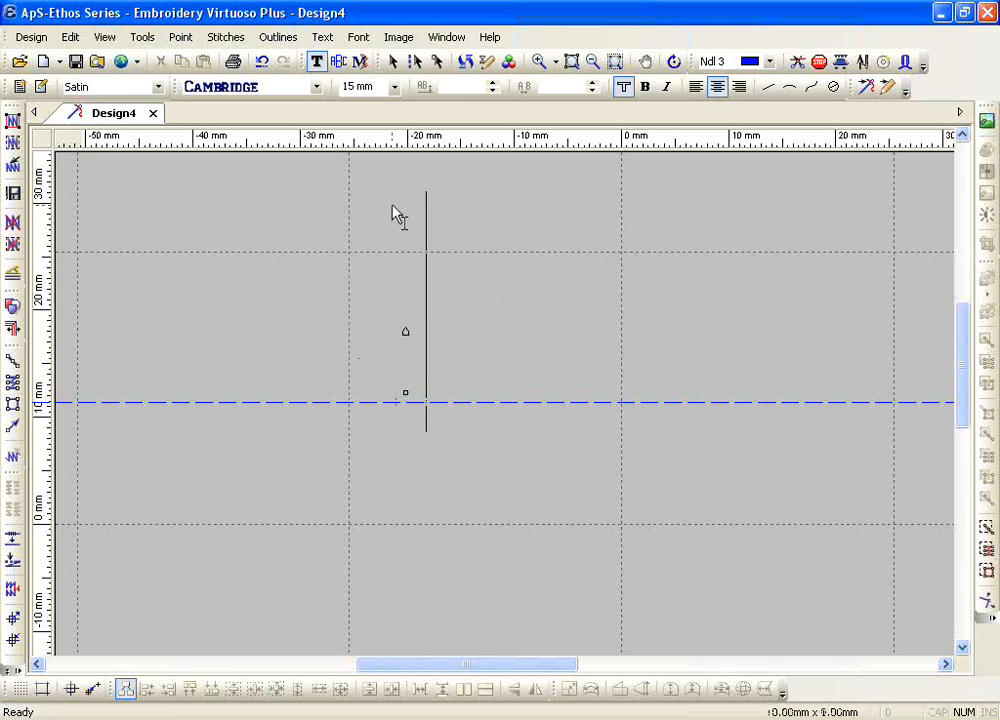
Step: Enter the sample text ATAB in full-height capitals
{"action": "type", "text": "AT"}
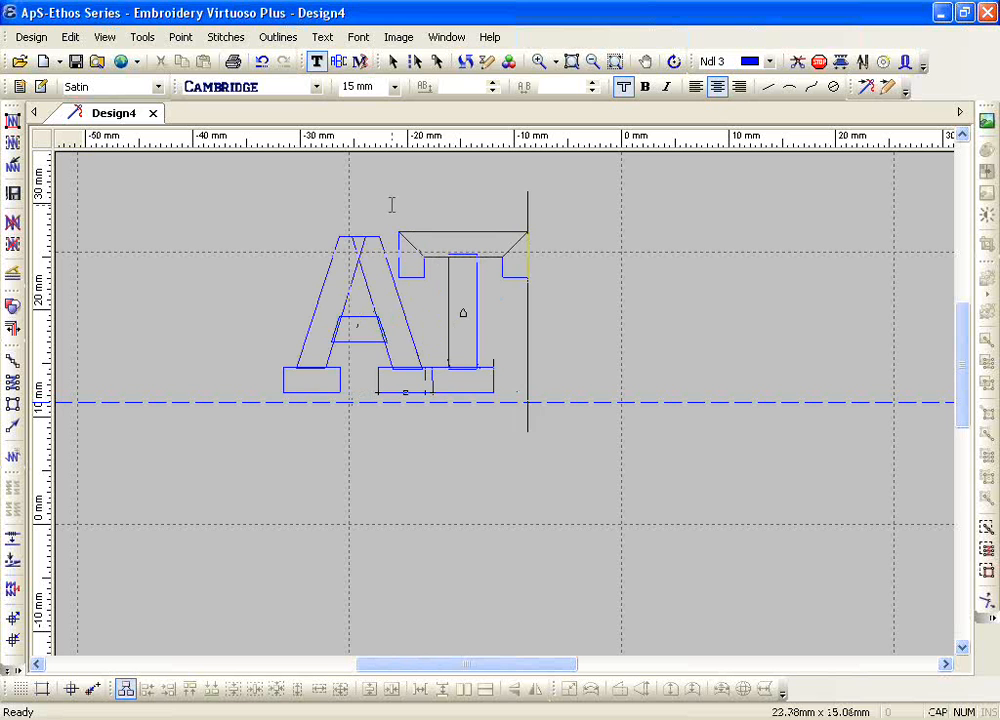
{"action": "type", "text": "A"}
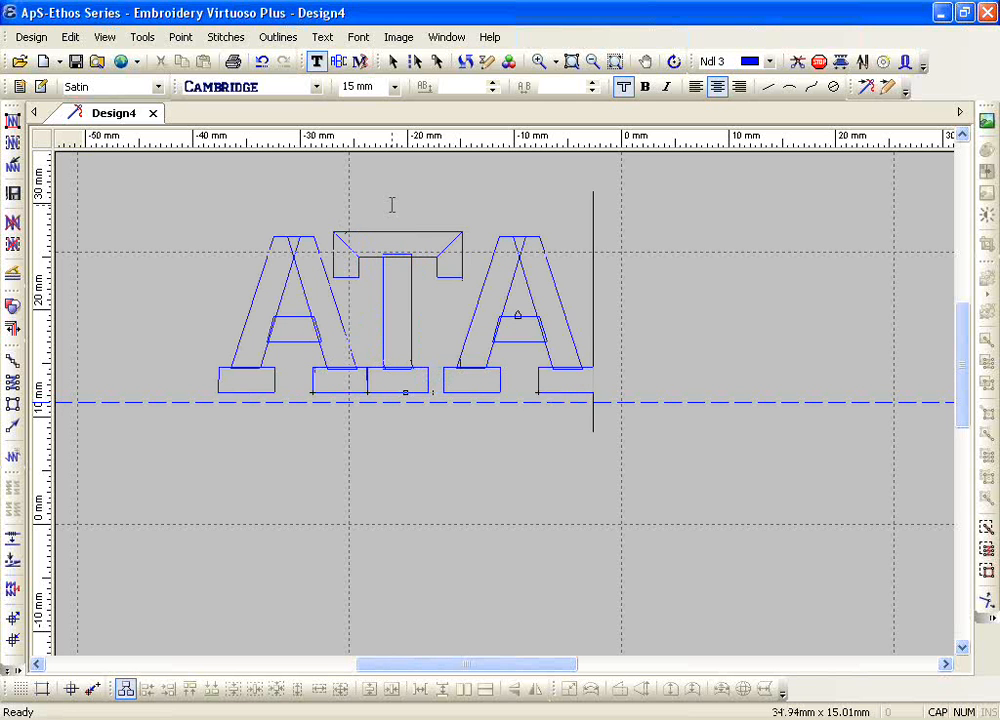
{"action": "type", "text": "B"}
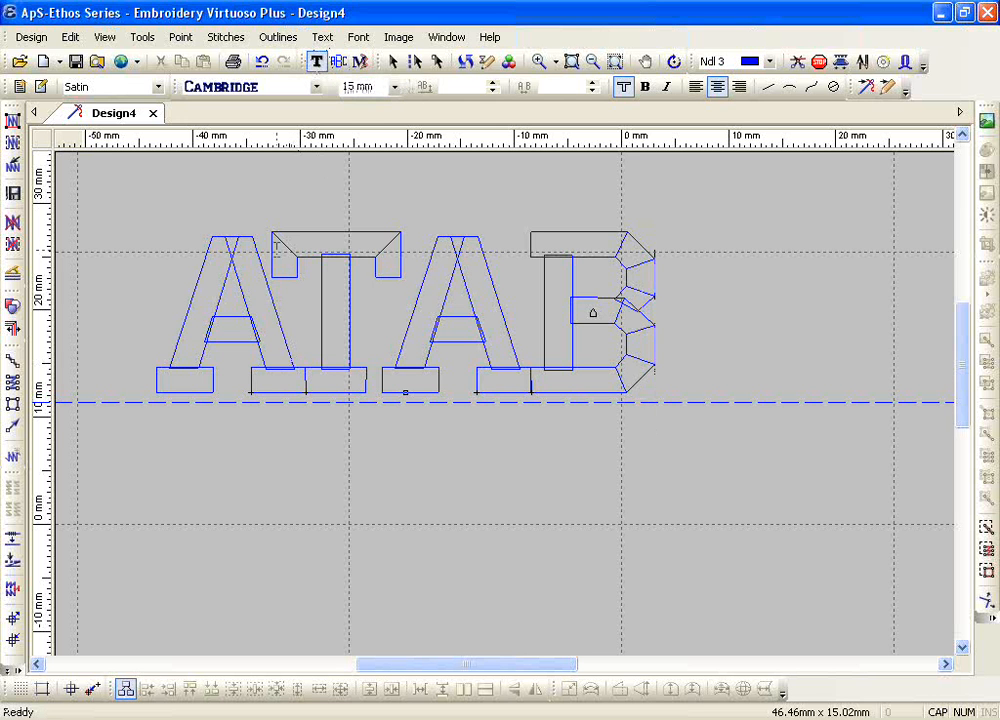
Step: Place the text cursor between the first A and the T and adjust the spacing there to 0.1 mm
{"action": "left_click", "coordinate": [284, 315]}
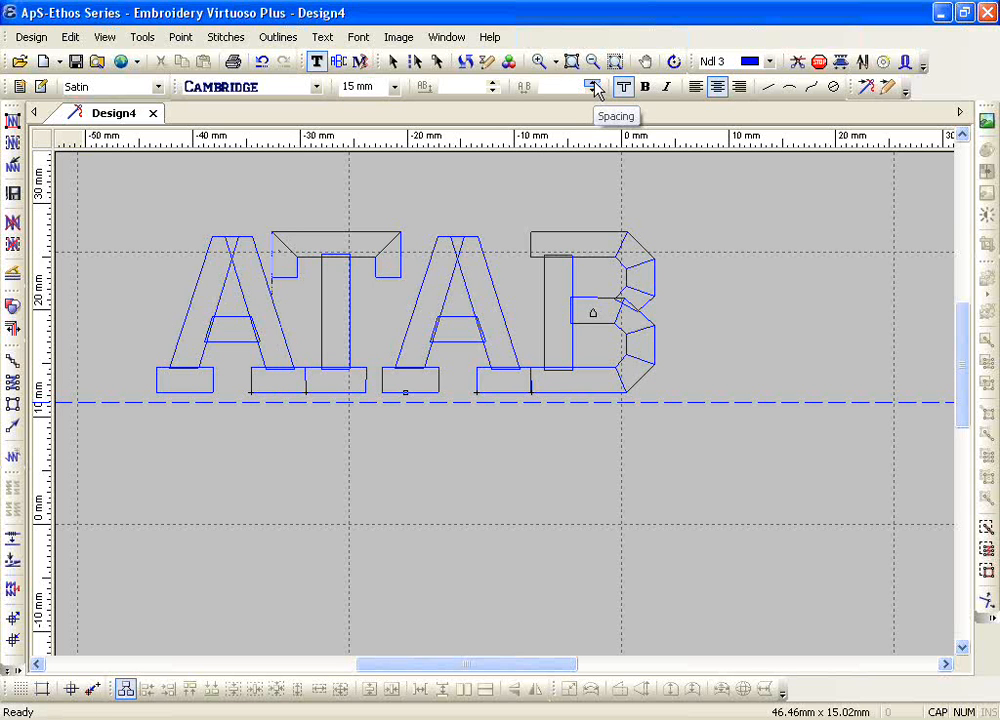
{"action": "left_click", "coordinate": [594, 84]}
{"action": "left_click", "coordinate": [594, 84]}
{"action": "left_click", "coordinate": [594, 84]}
{"action": "left_click", "coordinate": [594, 84]}
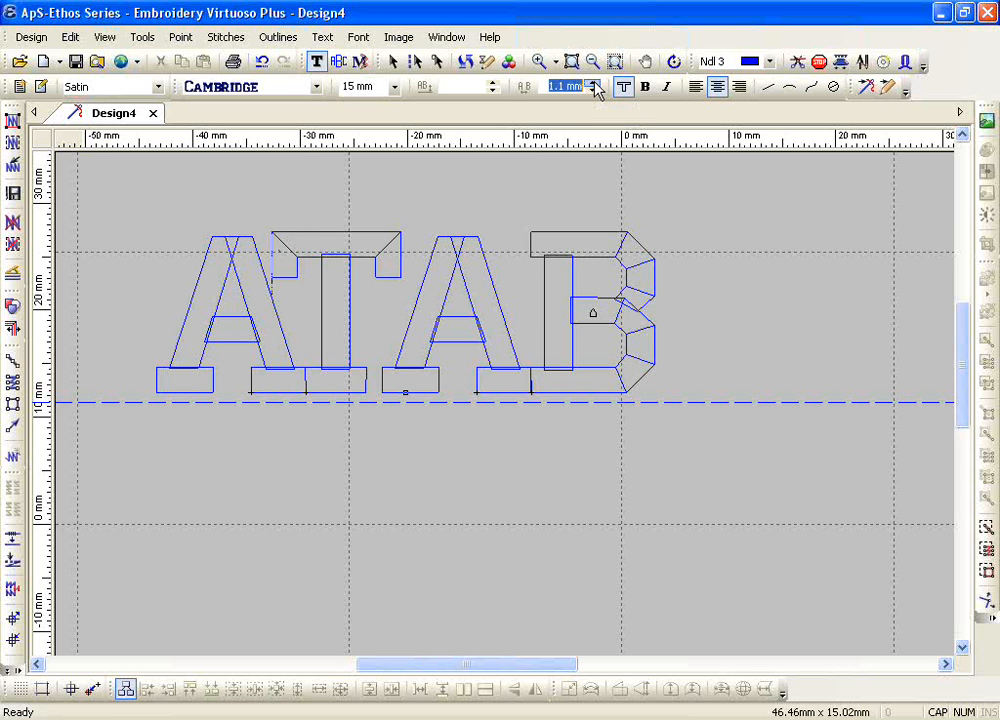
{"action": "left_click", "coordinate": [594, 90]}
{"action": "left_click", "coordinate": [594, 90]}
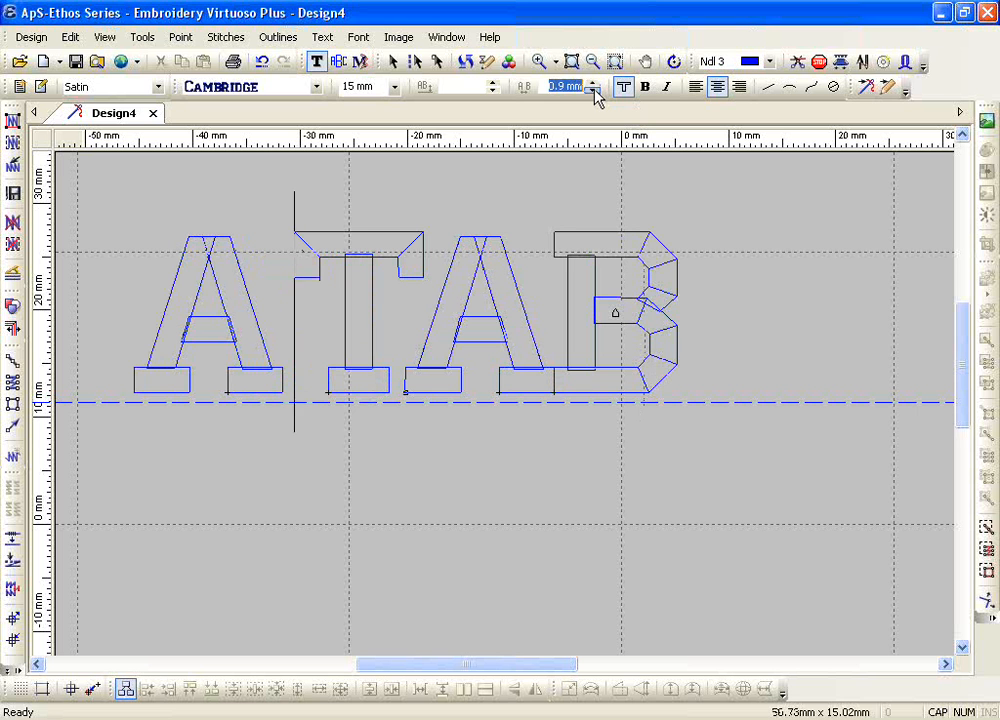
{"action": "left_click", "coordinate": [594, 90]}
{"action": "left_click", "coordinate": [594, 90]}
{"action": "left_click", "coordinate": [594, 90]}
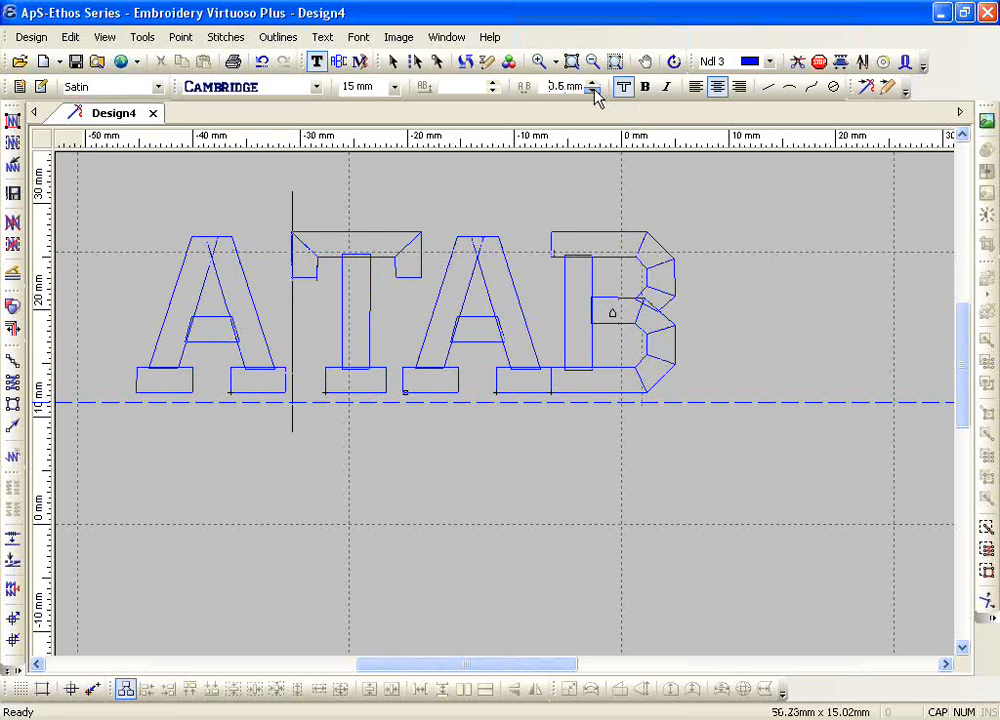
{"action": "left_click", "coordinate": [594, 90]}
{"action": "left_click", "coordinate": [594, 90]}
{"action": "left_click", "coordinate": [594, 90]}
{"action": "left_click", "coordinate": [594, 90]}
{"action": "left_click", "coordinate": [594, 90]}
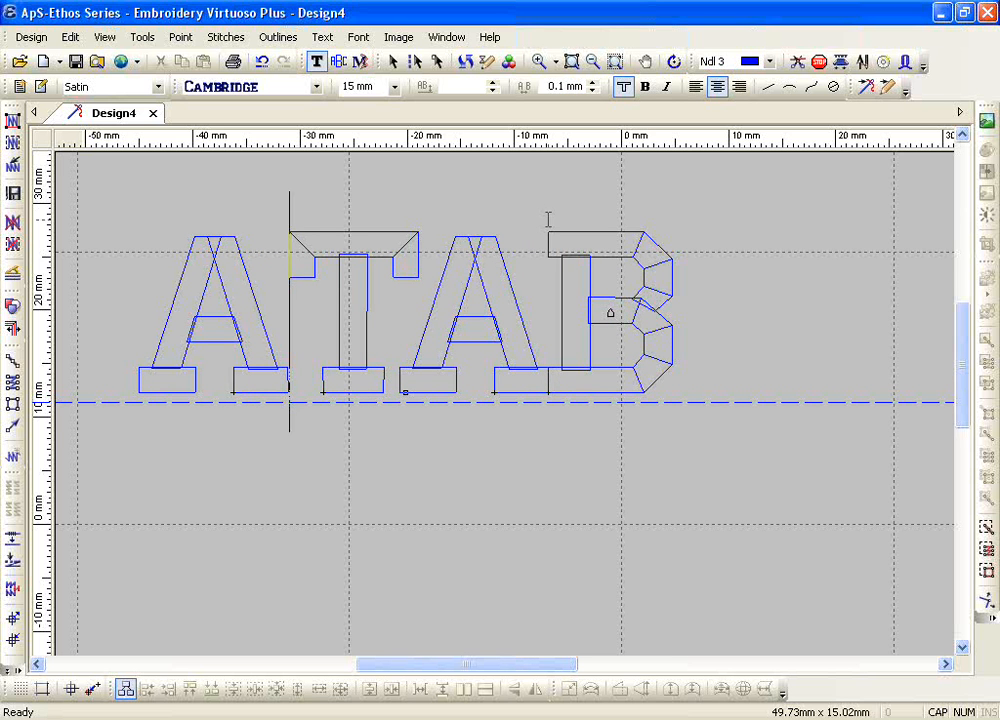
Step: Place the text cursor between the second A and the B and increase the spacing there to 1.1 mm
{"action": "left_click", "coordinate": [547, 321]}
{"action": "left_click", "coordinate": [591, 83]}
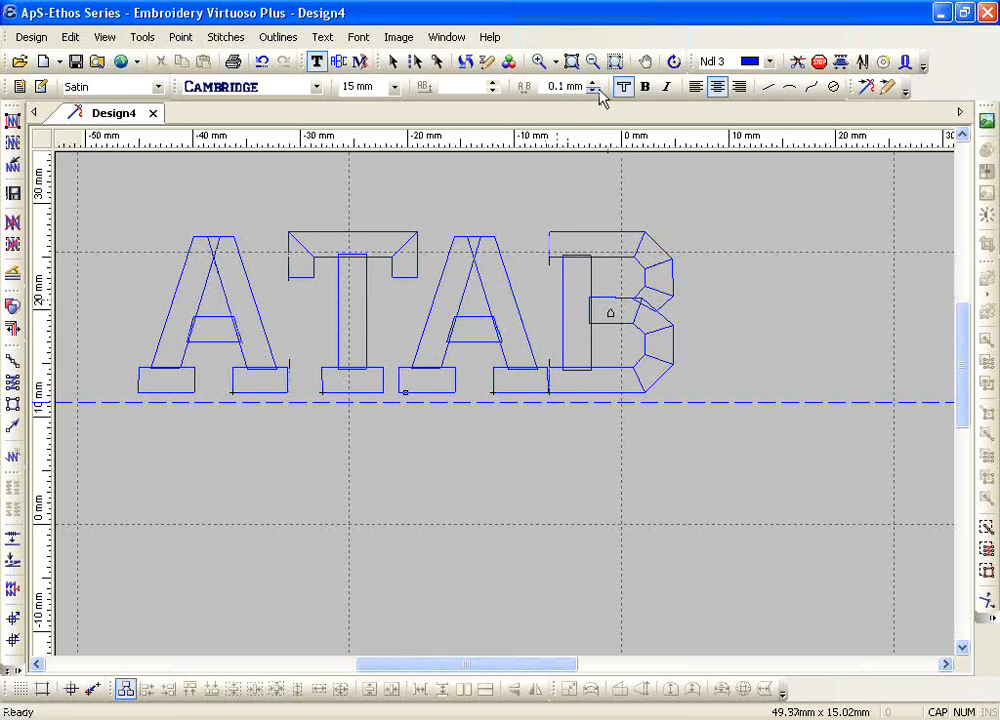
{"action": "left_click", "coordinate": [594, 84]}
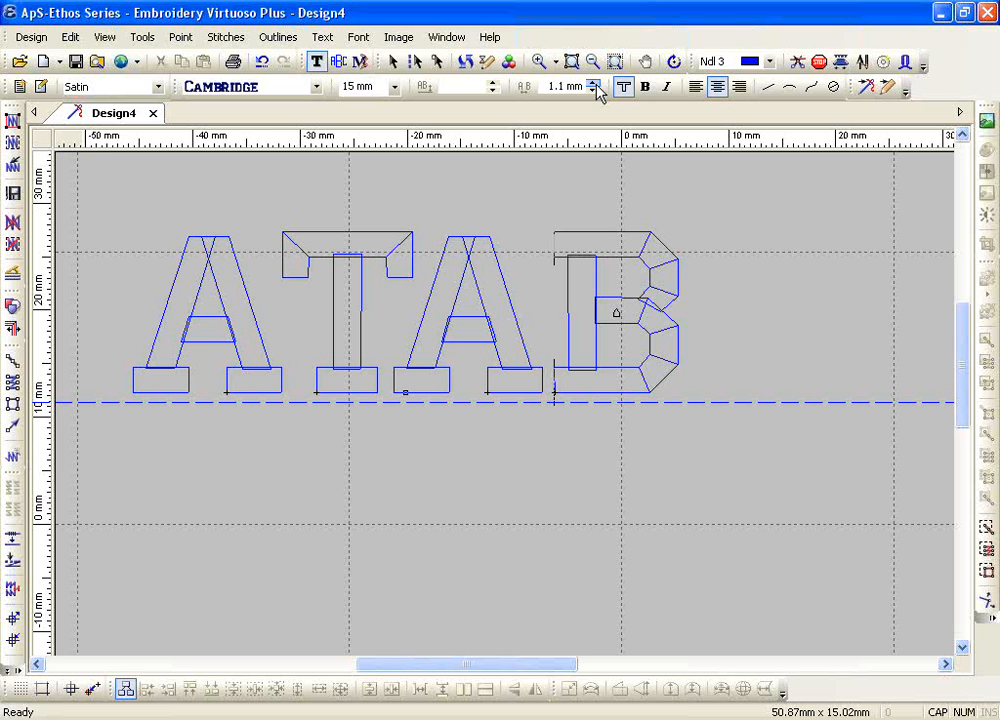
Step: Delete the ATAB lettering and start new embroidery text just below the baseline guide in the Brush Script font
{"action": "left_click", "coordinate": [457, 295]}
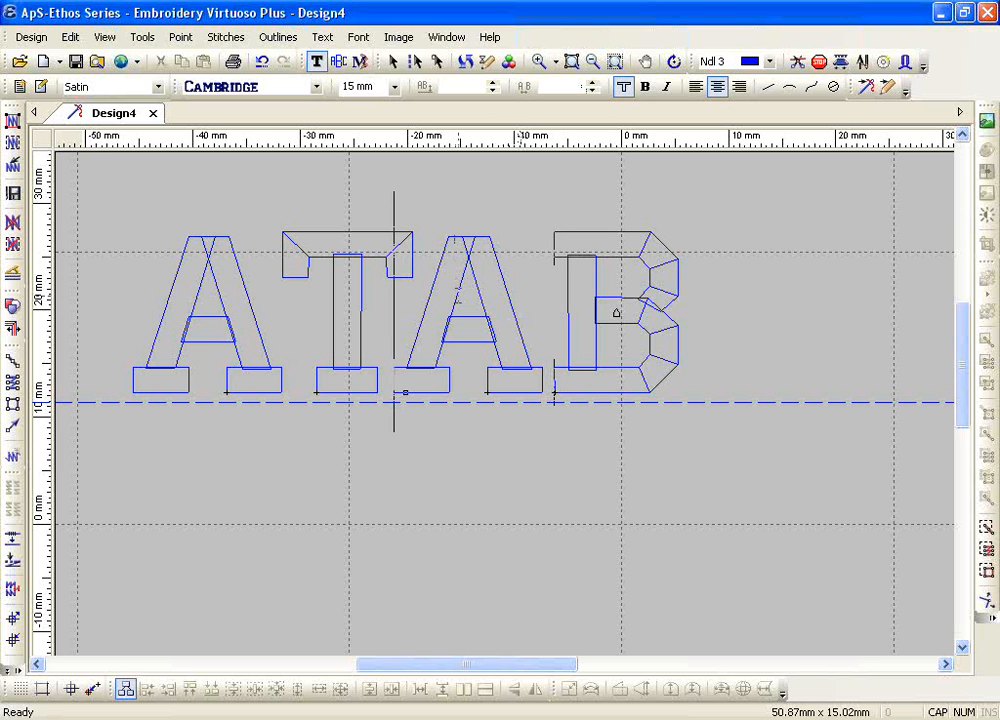
{"action": "key", "text": "Escape"}
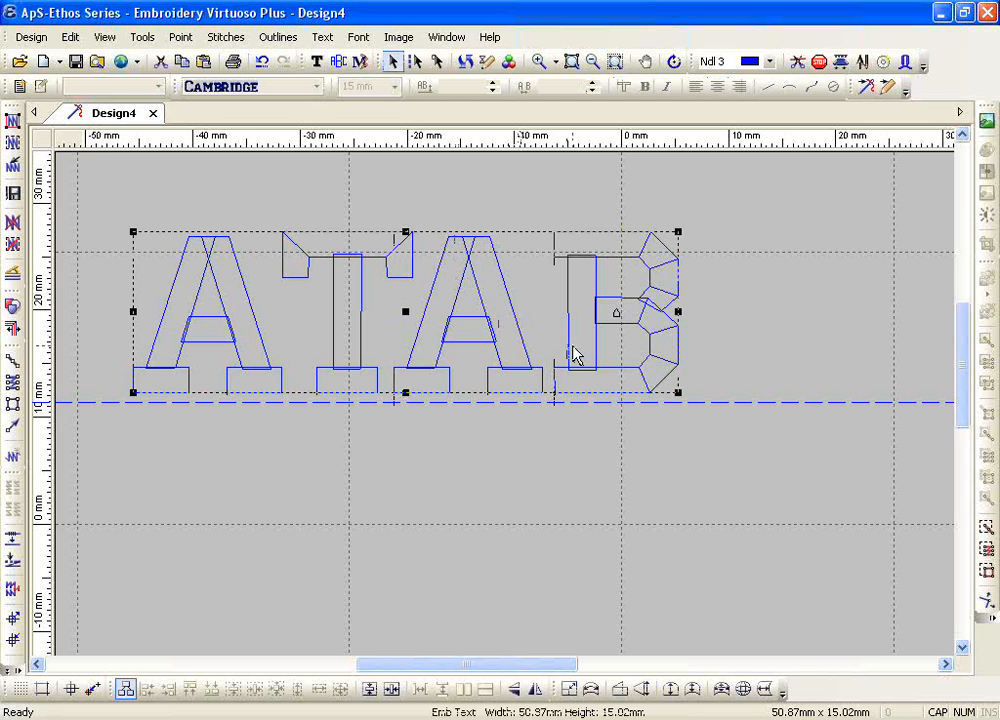
{"action": "key", "text": "Delete"}
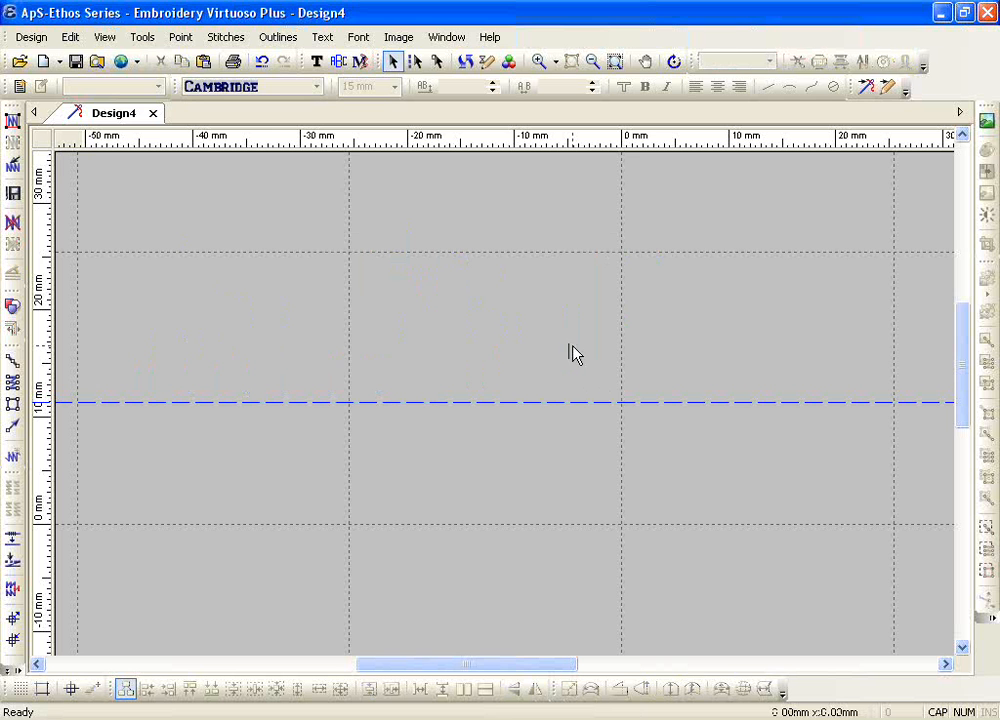
{"action": "left_click", "coordinate": [316, 63]}
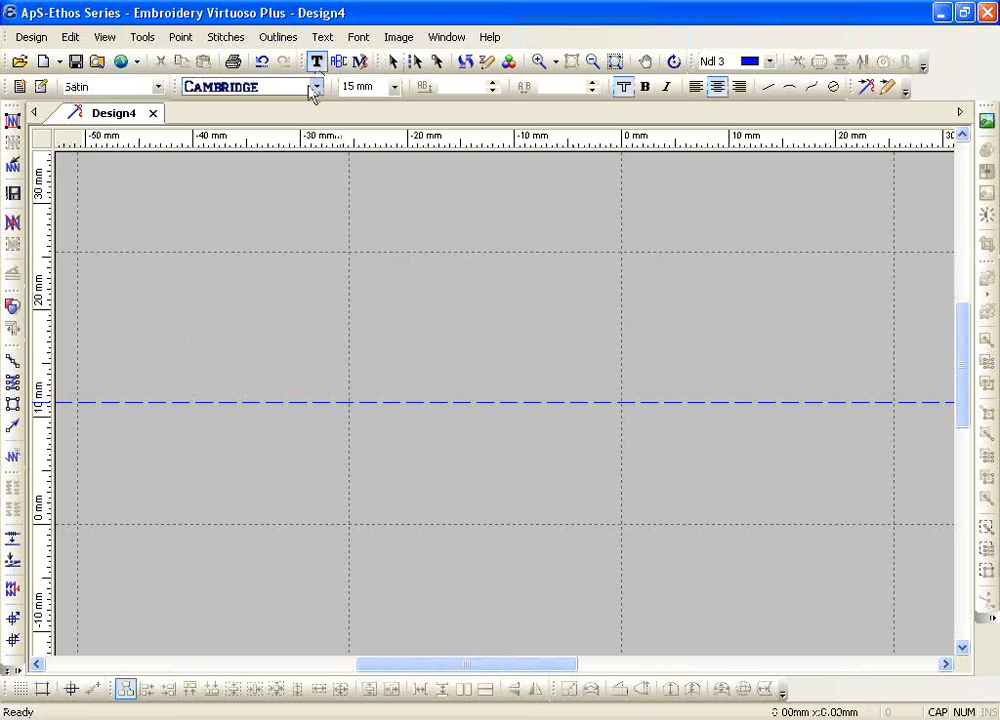
{"action": "left_click", "coordinate": [316, 87]}
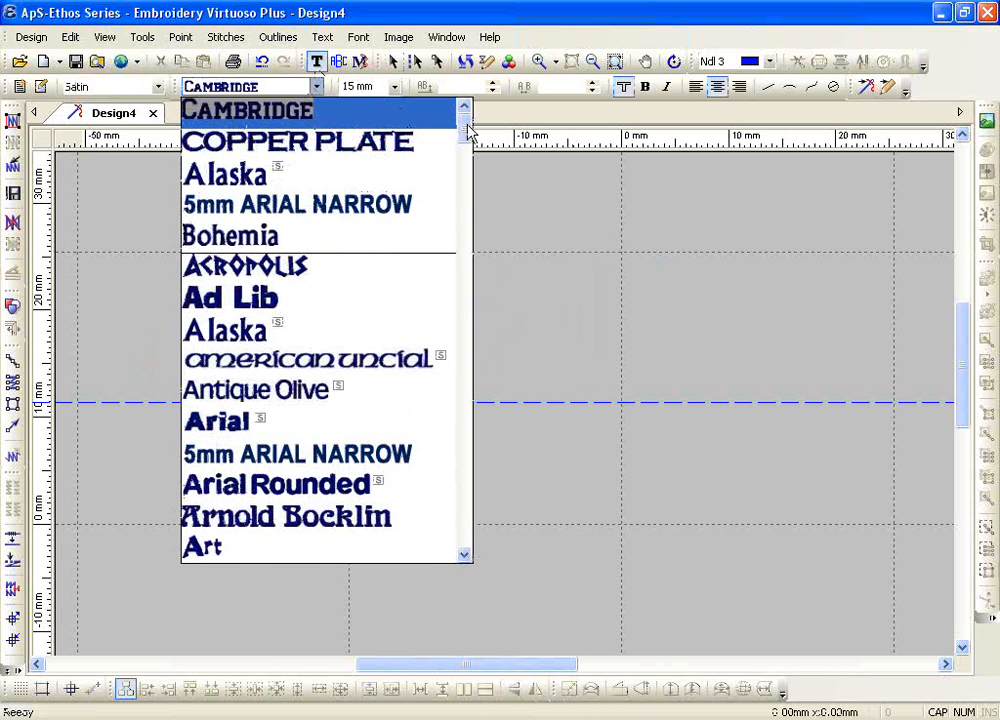
{"action": "left_click_drag", "start_coordinate": [467, 134], "coordinate": [466, 208]}
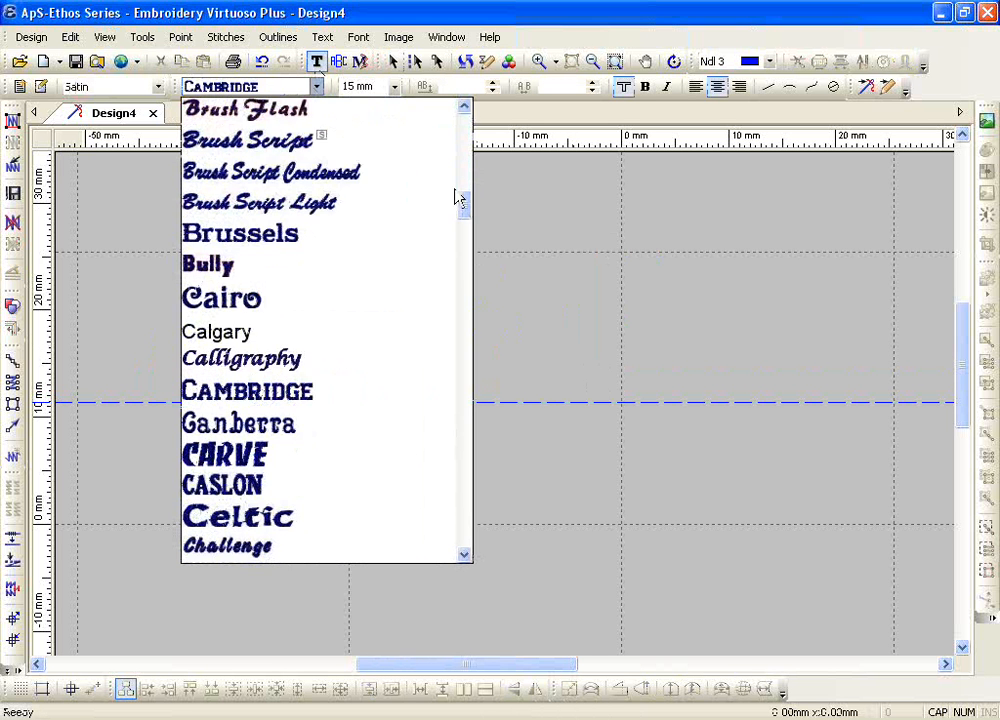
{"action": "left_click", "coordinate": [272, 147]}
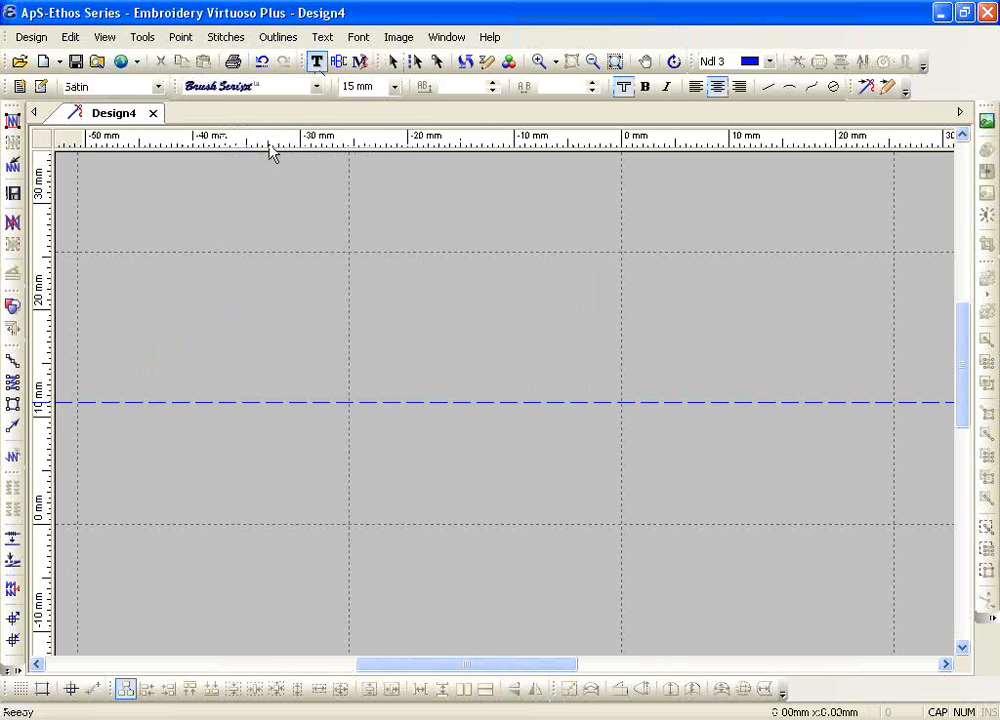
{"action": "left_click", "coordinate": [280, 476]}
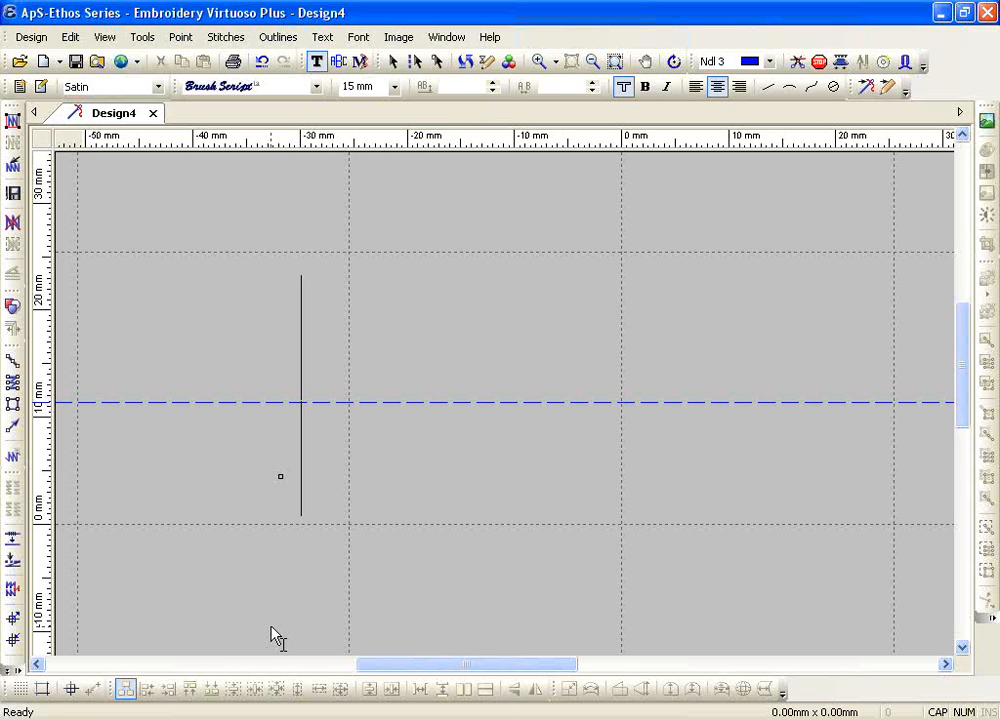
Step: Enter the short sample first name with only its initial letter capitalised
{"action": "type", "text": "A"}
{"action": "key", "text": "BackSpace"}
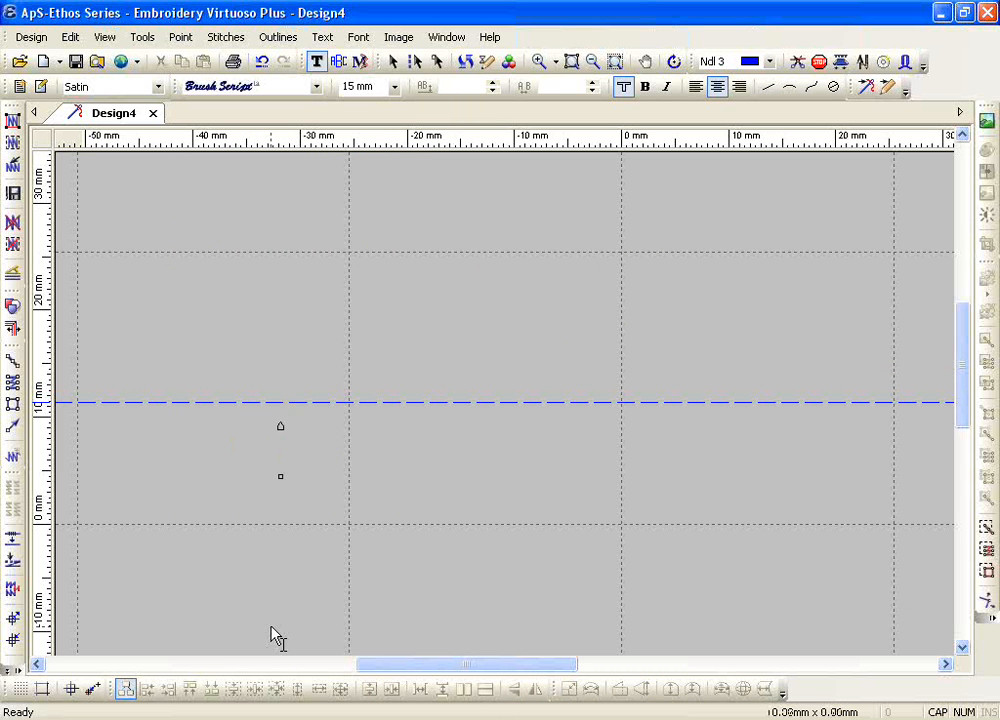
{"action": "key", "text": "Caps_Lock"}
{"action": "type", "text": "Rich"}
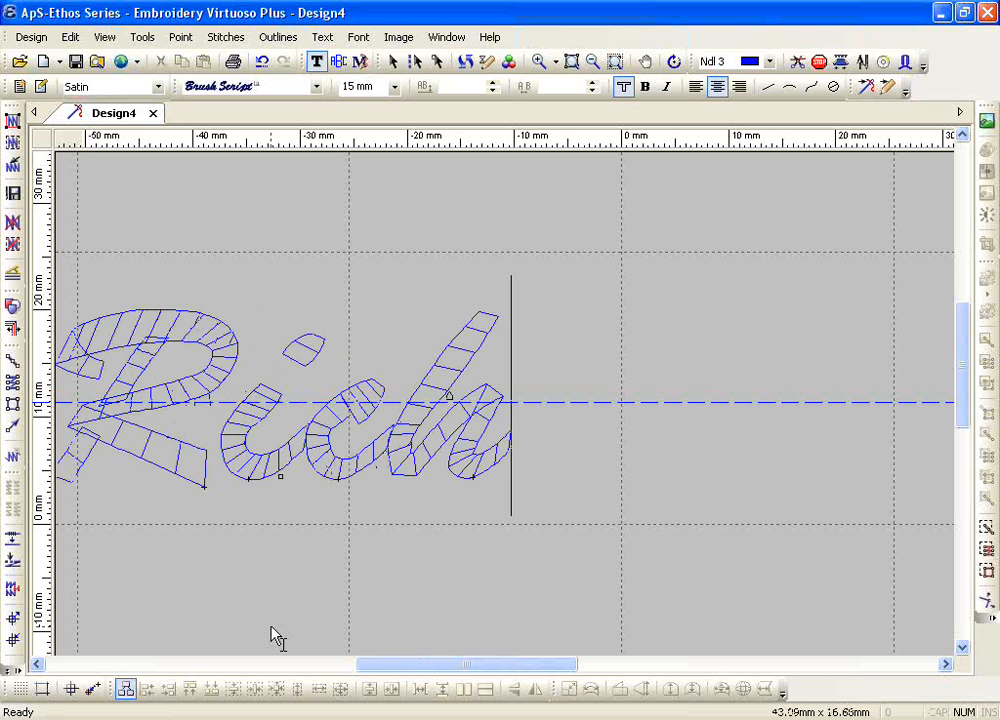
Step: Place the text cursor between the c and the h and tighten the spacing there to -1 mm
{"action": "left_click_drag", "start_coordinate": [373, 666], "coordinate": [344, 665]}
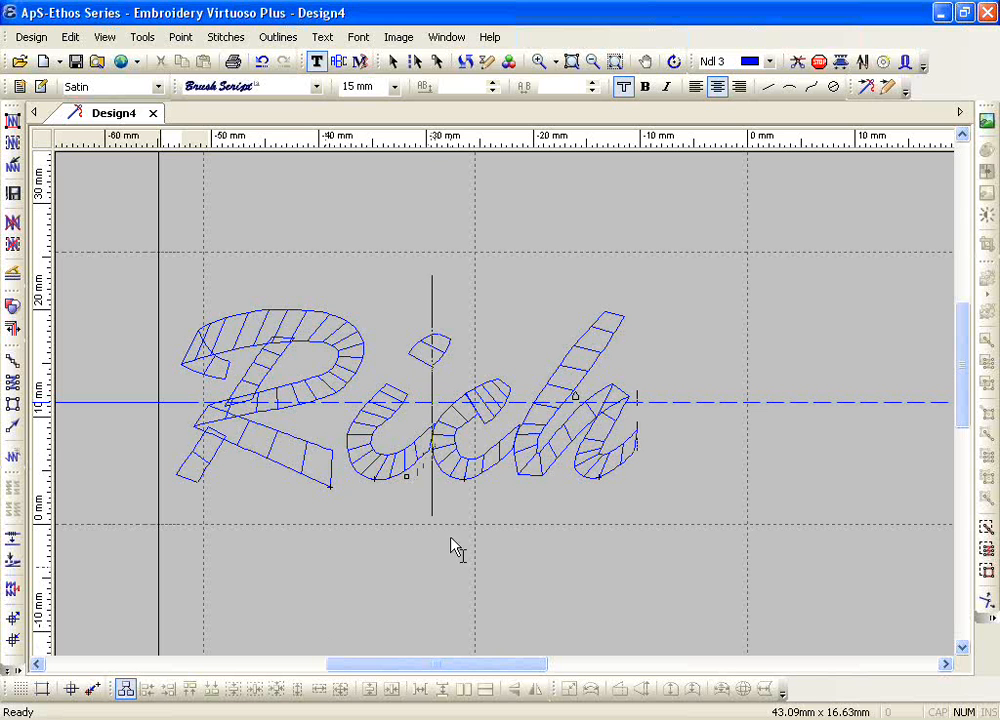
{"action": "left_click", "coordinate": [507, 457]}
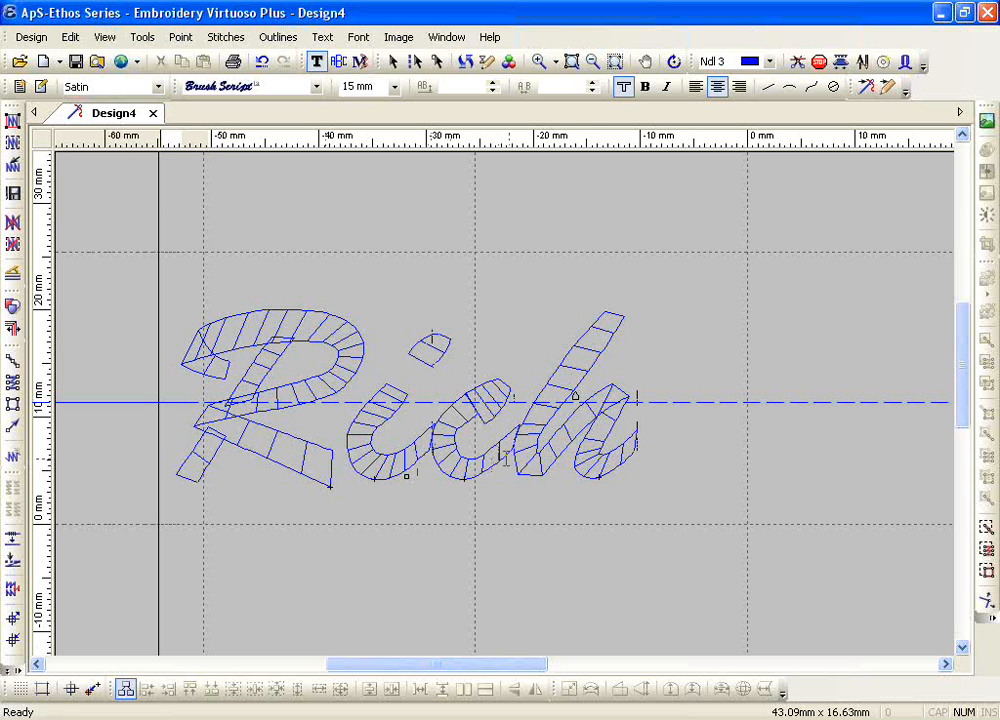
{"action": "left_click", "coordinate": [591, 91]}
{"action": "left_click", "coordinate": [591, 91]}
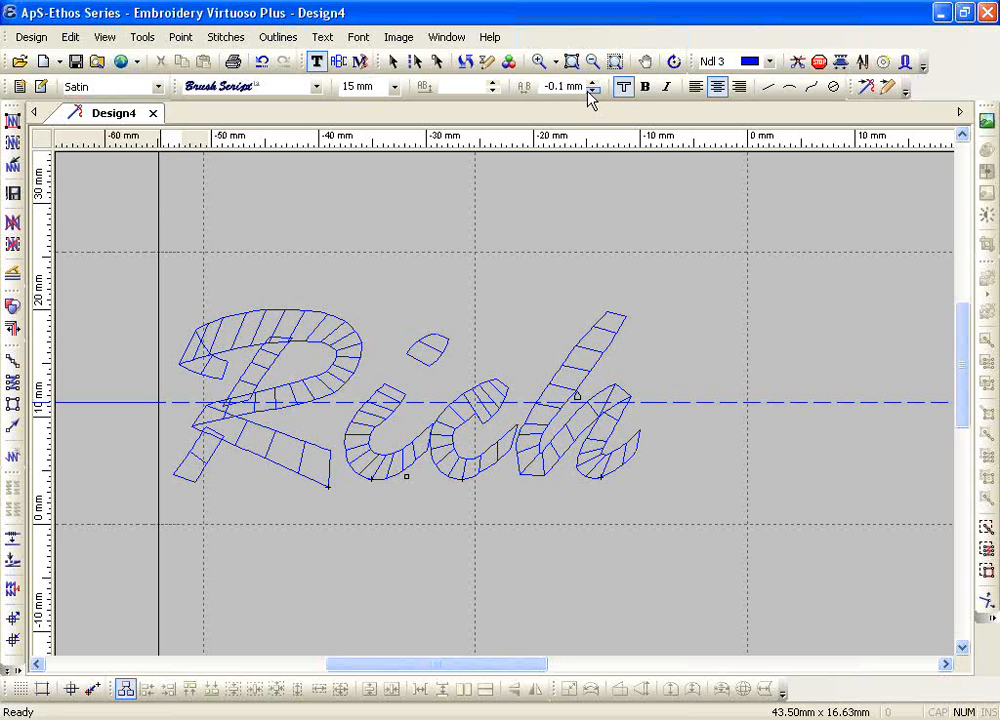
{"action": "left_click", "coordinate": [591, 91]}
{"action": "left_click", "coordinate": [591, 91]}
{"action": "left_click", "coordinate": [591, 91]}
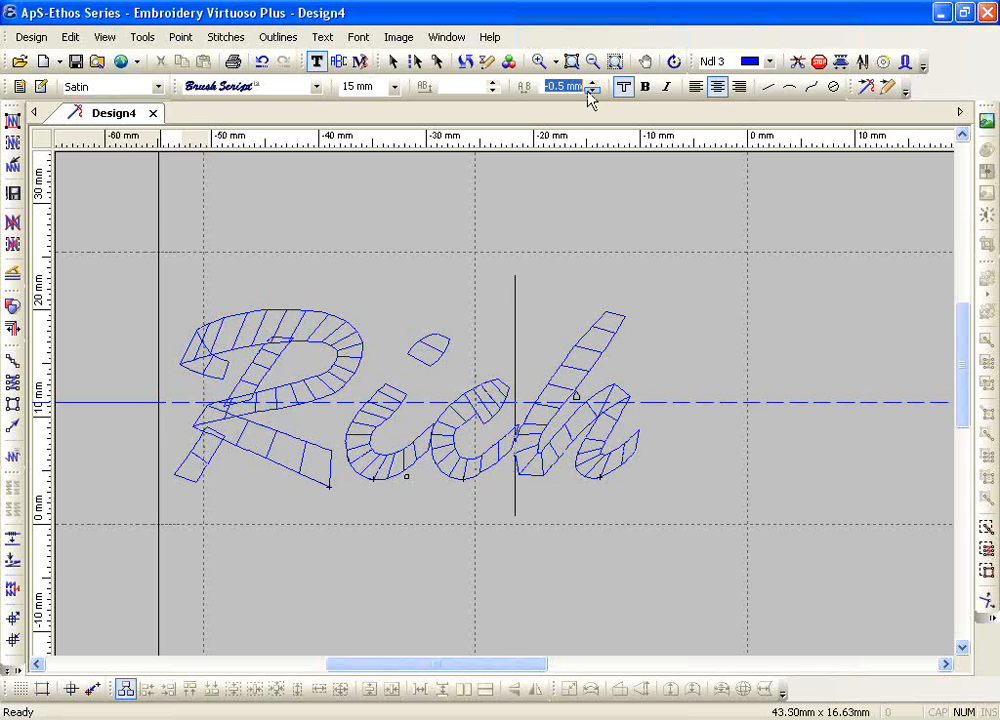
{"action": "left_click", "coordinate": [591, 91]}
{"action": "left_click", "coordinate": [591, 91]}
{"action": "left_click", "coordinate": [591, 91]}
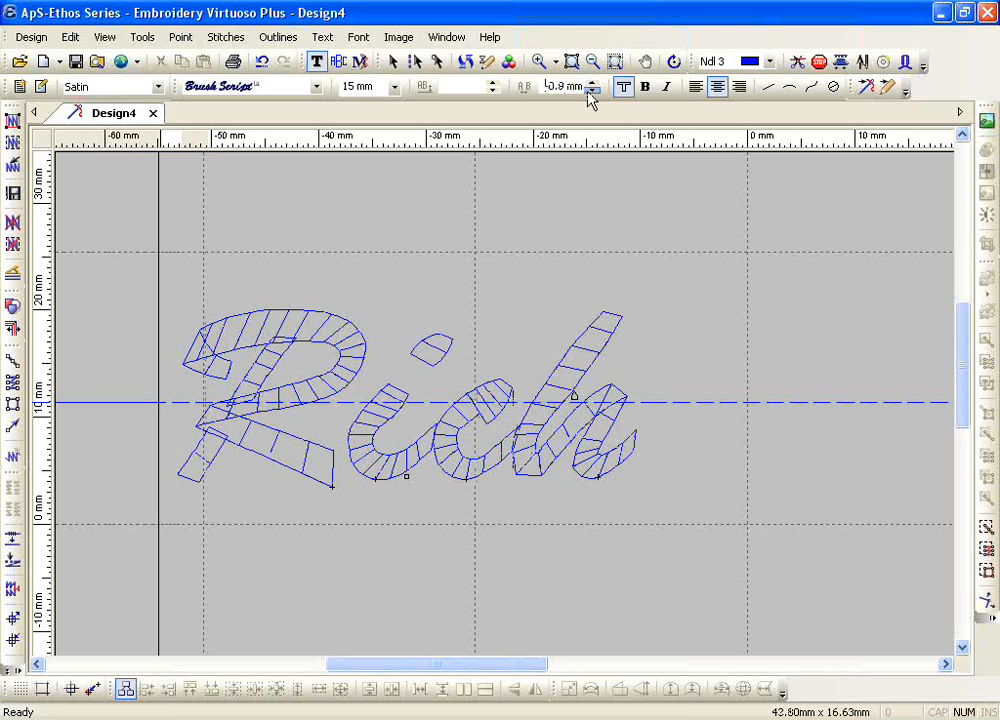
{"action": "left_click", "coordinate": [591, 91]}
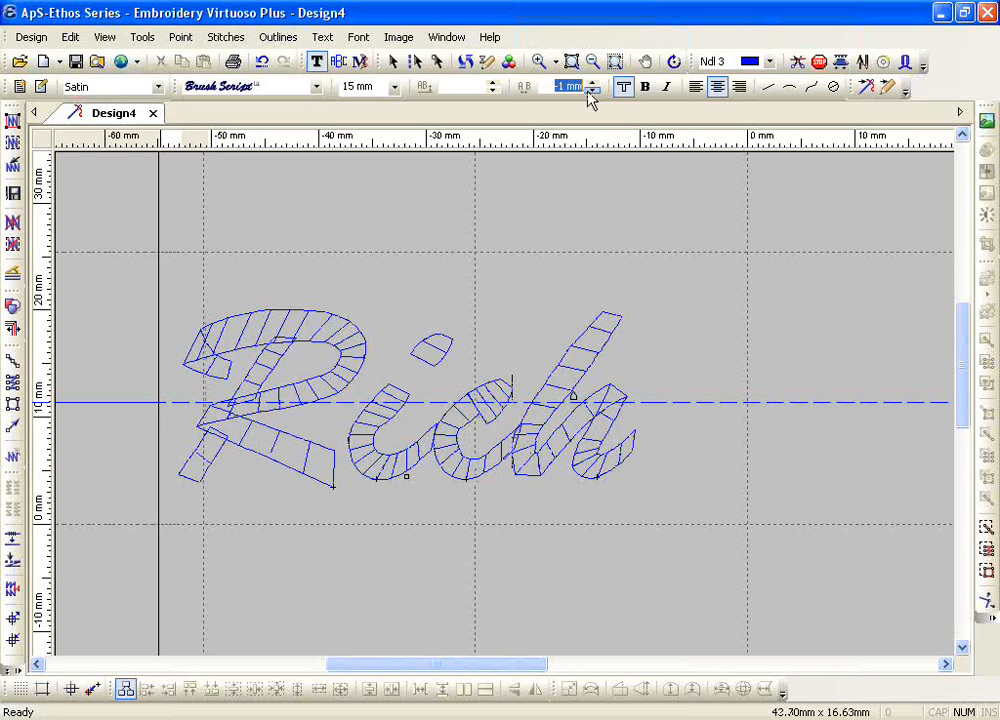
{"action": "left_click", "coordinate": [591, 91]}
Step: Place the text cursor between the i and the c and tighten the spacing there to -2.4 mm
{"action": "left_click", "coordinate": [441, 475]}
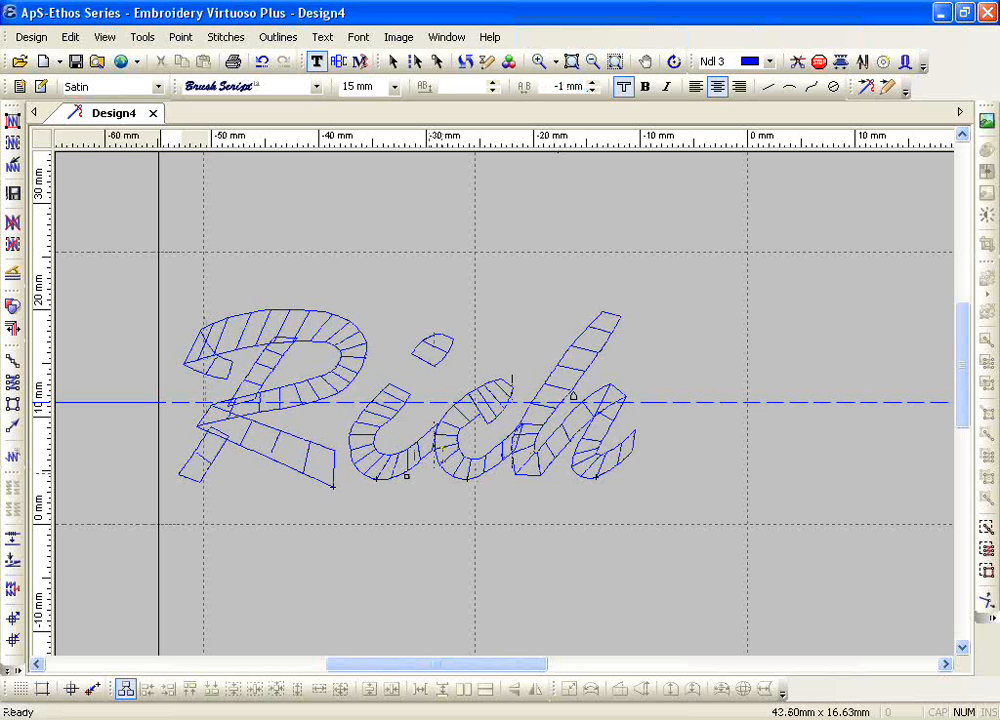
{"action": "left_click", "coordinate": [589, 91]}
{"action": "left_click", "coordinate": [586, 90]}
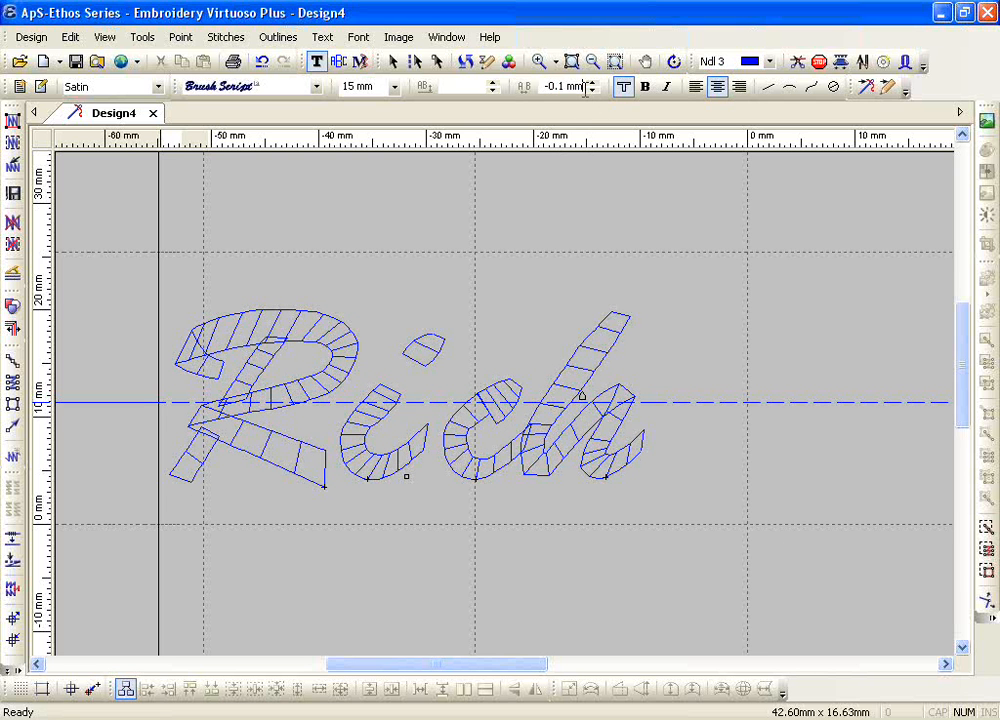
{"action": "double_click", "coordinate": [586, 90]}
{"action": "left_click", "coordinate": [595, 92]}
{"action": "left_click", "coordinate": [595, 92]}
{"action": "left_click", "coordinate": [595, 92]}
{"action": "left_click", "coordinate": [595, 92]}
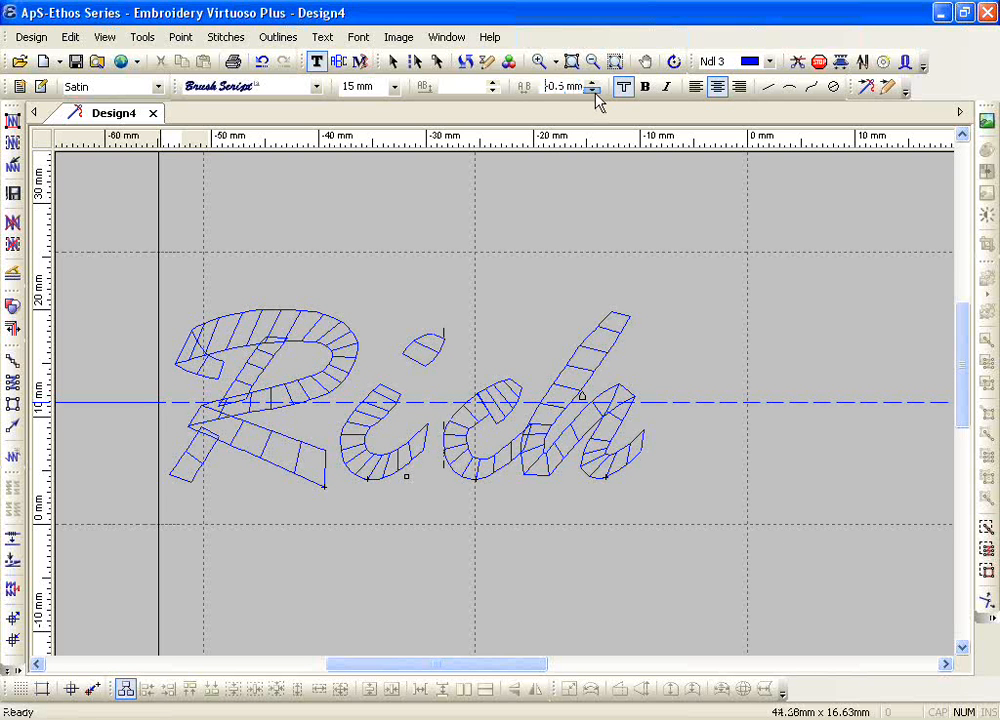
{"action": "left_click", "coordinate": [595, 92]}
{"action": "left_click", "coordinate": [595, 92]}
{"action": "left_click", "coordinate": [595, 92]}
{"action": "left_click", "coordinate": [595, 92]}
{"action": "left_click", "coordinate": [595, 92]}
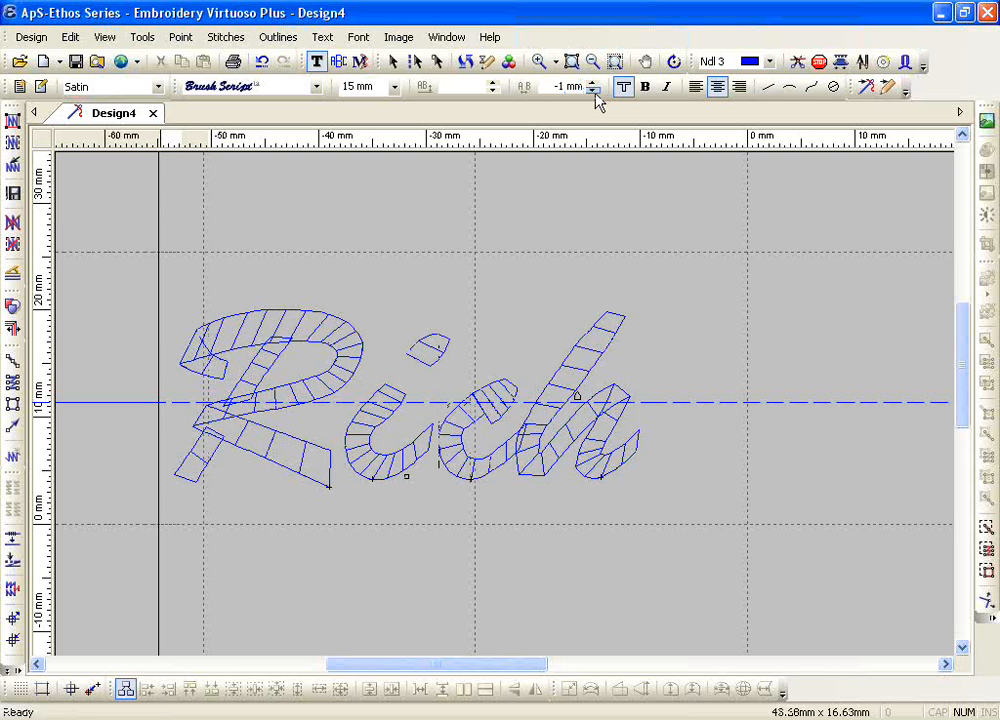
{"action": "left_click", "coordinate": [595, 92]}
{"action": "left_click", "coordinate": [595, 92]}
{"action": "left_click", "coordinate": [595, 92]}
{"action": "left_click", "coordinate": [595, 92]}
{"action": "left_click", "coordinate": [595, 92]}
{"action": "left_click", "coordinate": [595, 92]}
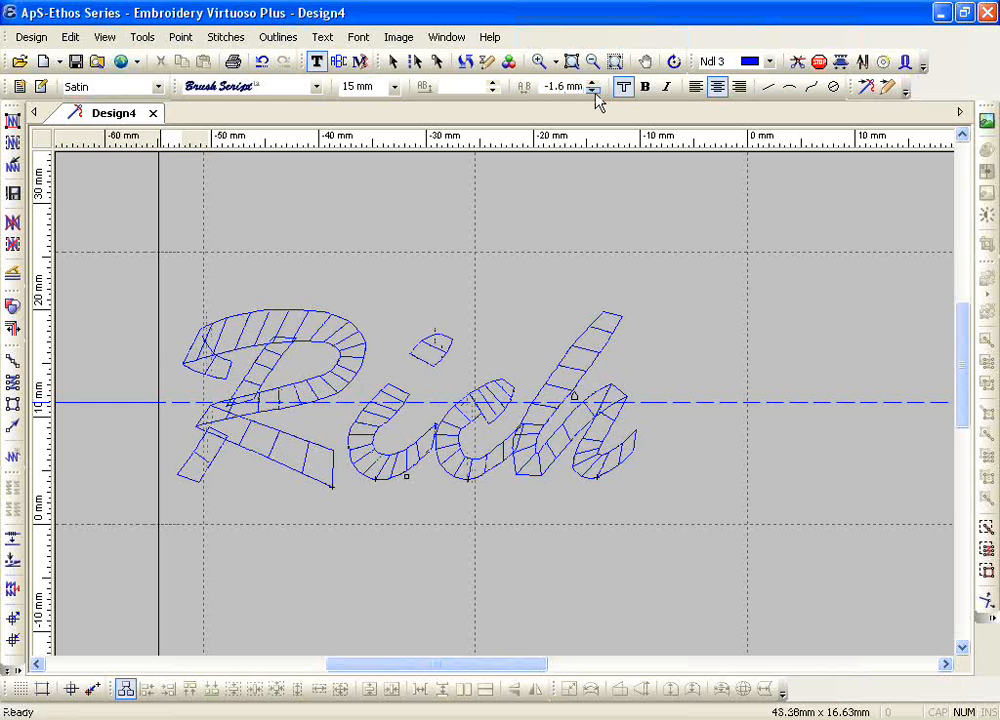
{"action": "left_click", "coordinate": [595, 92]}
{"action": "left_click", "coordinate": [595, 92]}
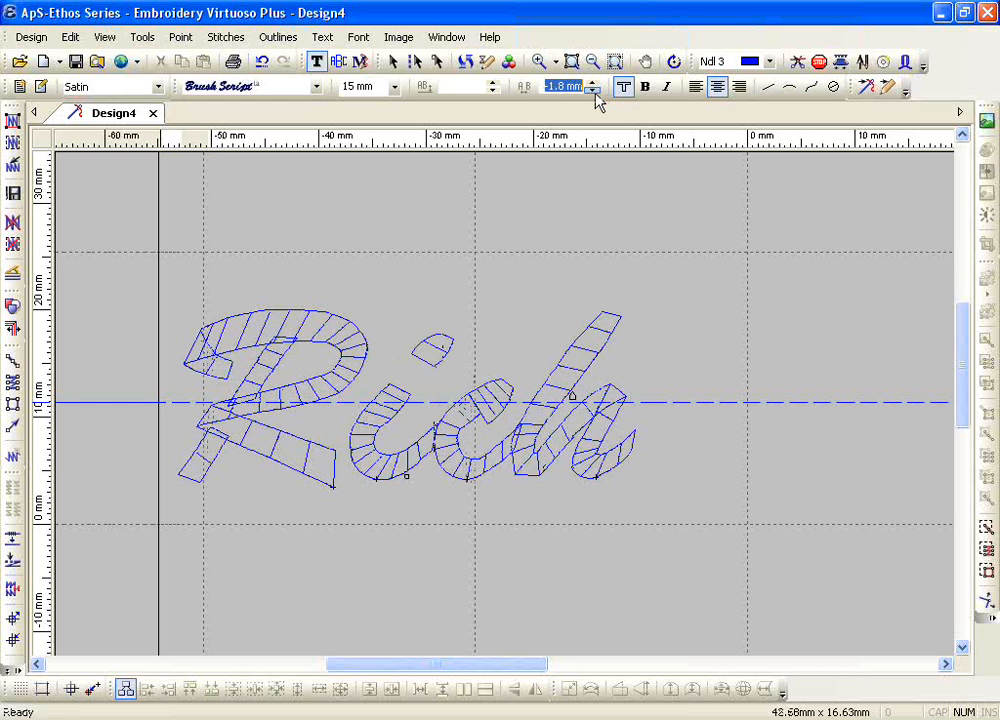
{"action": "left_click", "coordinate": [595, 92]}
{"action": "left_click", "coordinate": [595, 92]}
{"action": "left_click", "coordinate": [595, 92]}
{"action": "left_click", "coordinate": [595, 92]}
{"action": "left_click", "coordinate": [595, 92]}
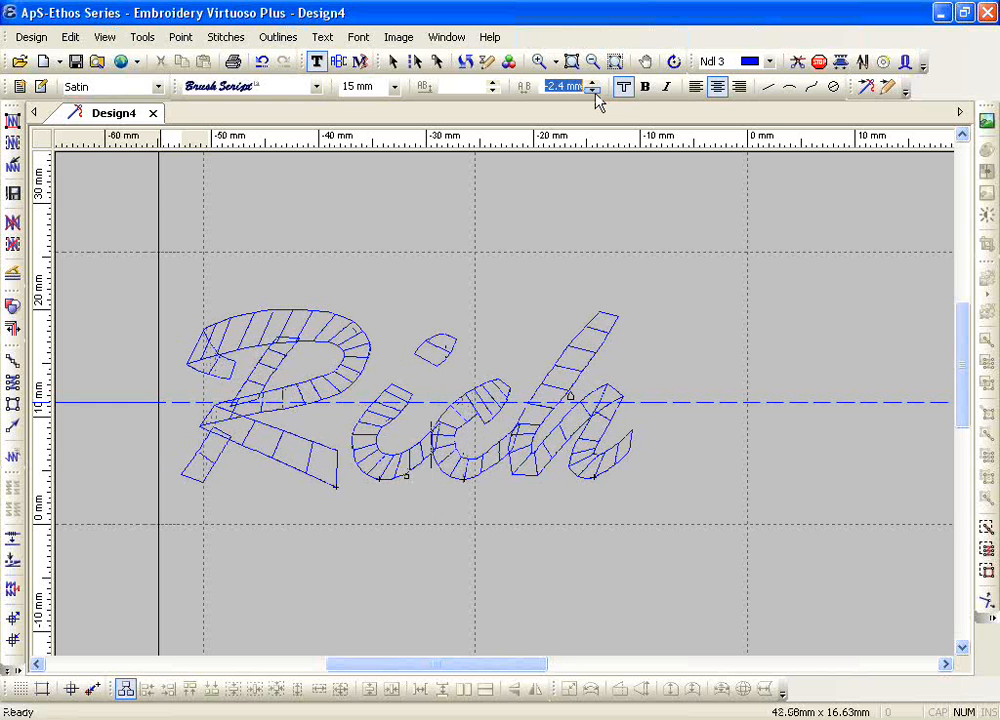
{"action": "left_click", "coordinate": [595, 92]}
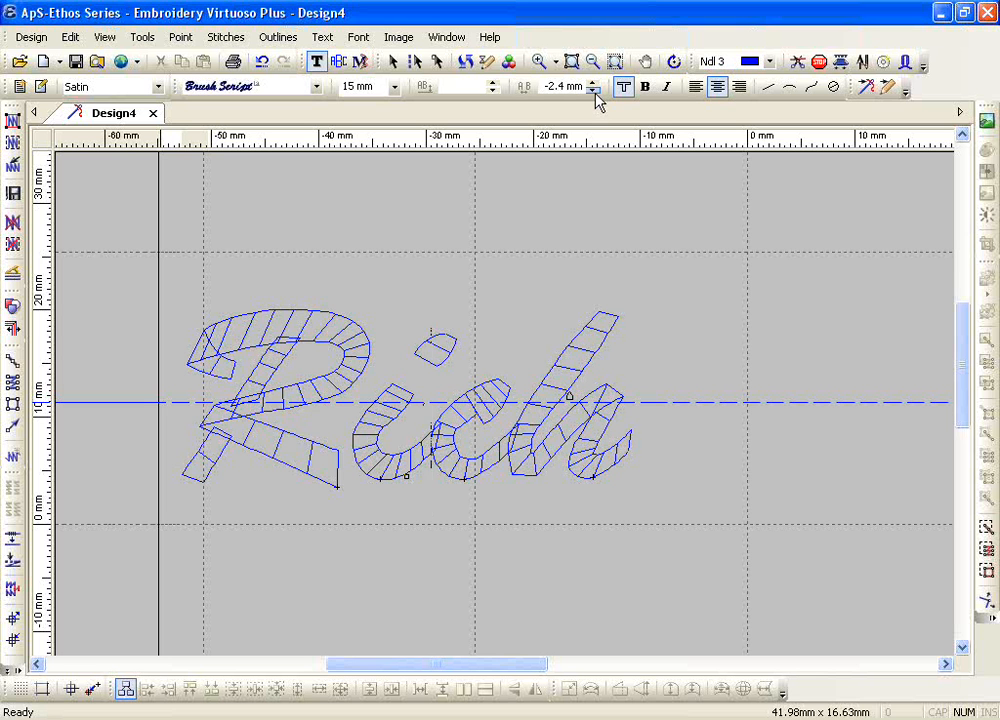
Step: Select all letters of the script lettering and make them bold
{"action": "double_click", "coordinate": [432, 488]}
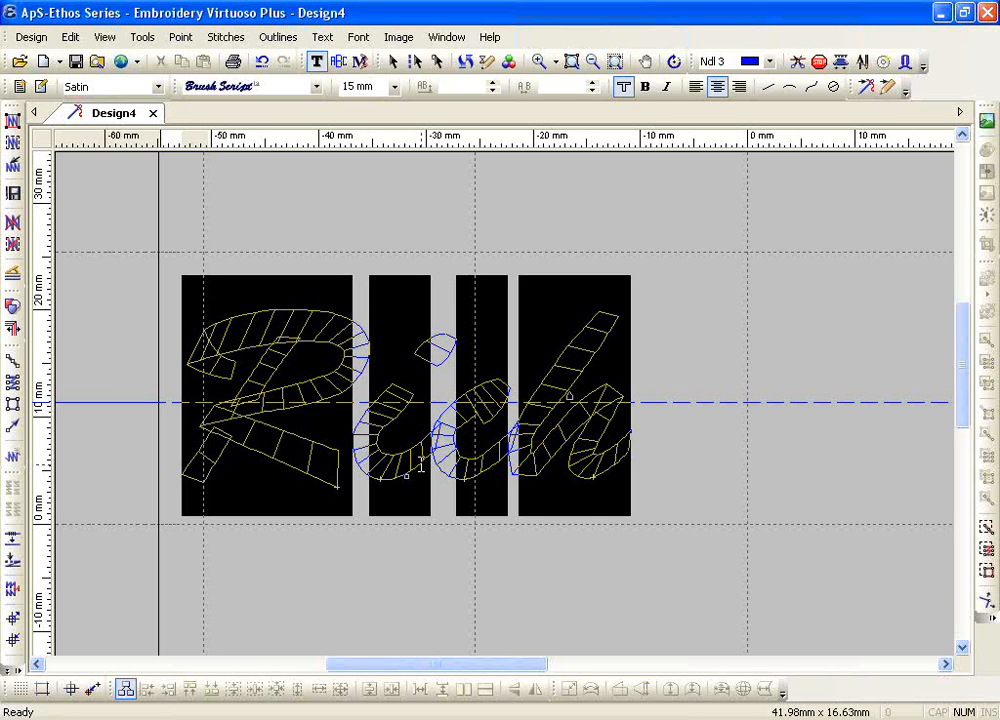
{"action": "key", "text": "Escape"}
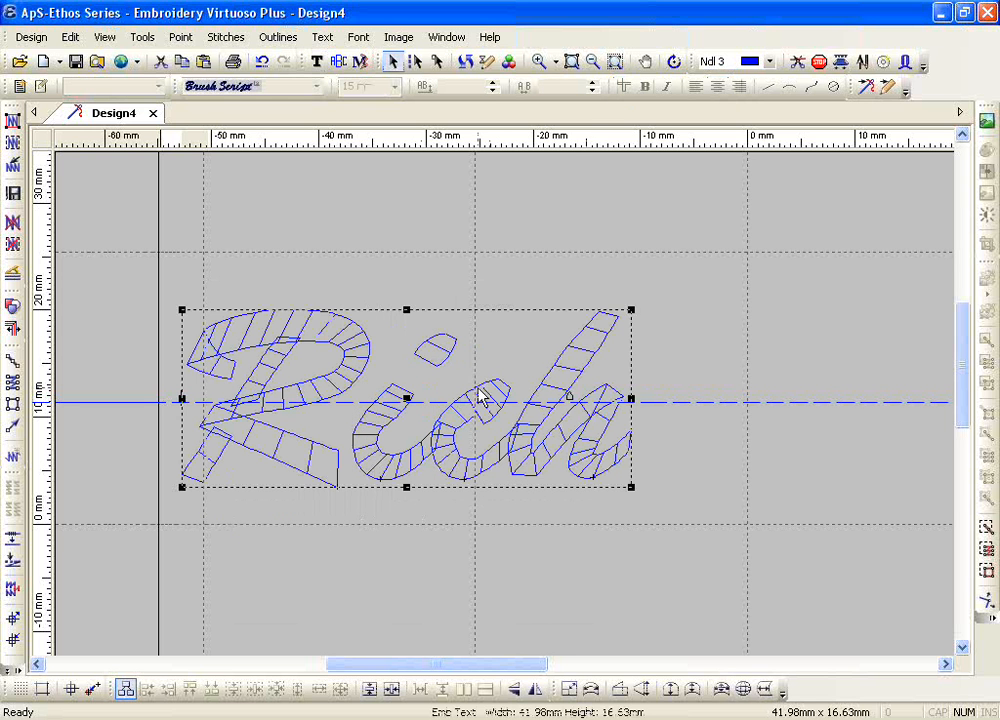
{"action": "left_click", "coordinate": [316, 61]}
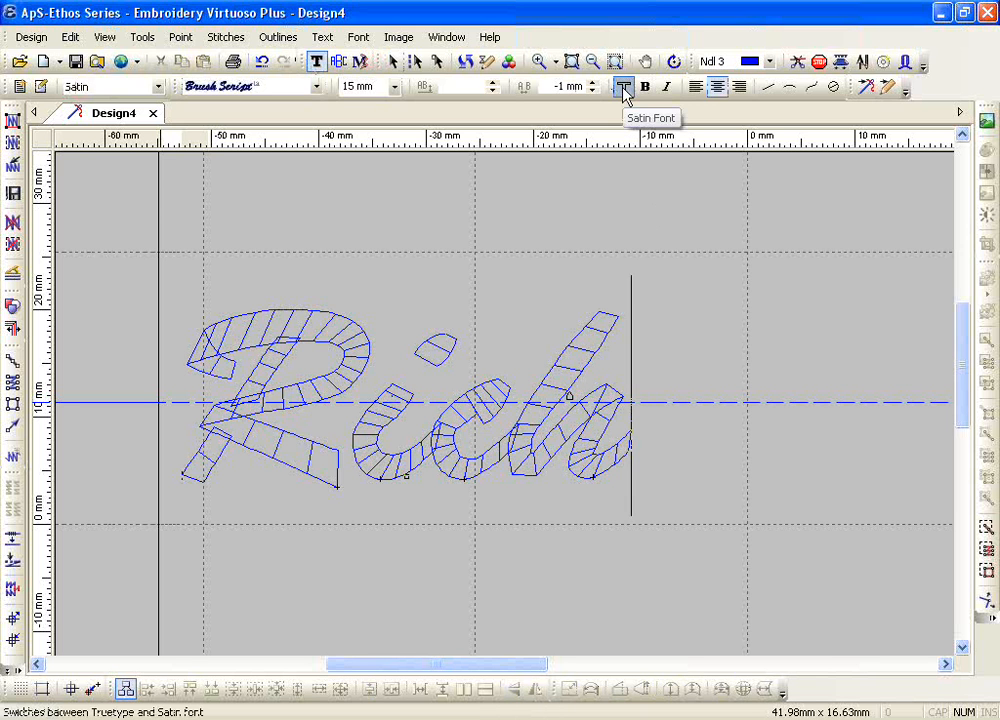
{"action": "left_click", "coordinate": [623, 88]}
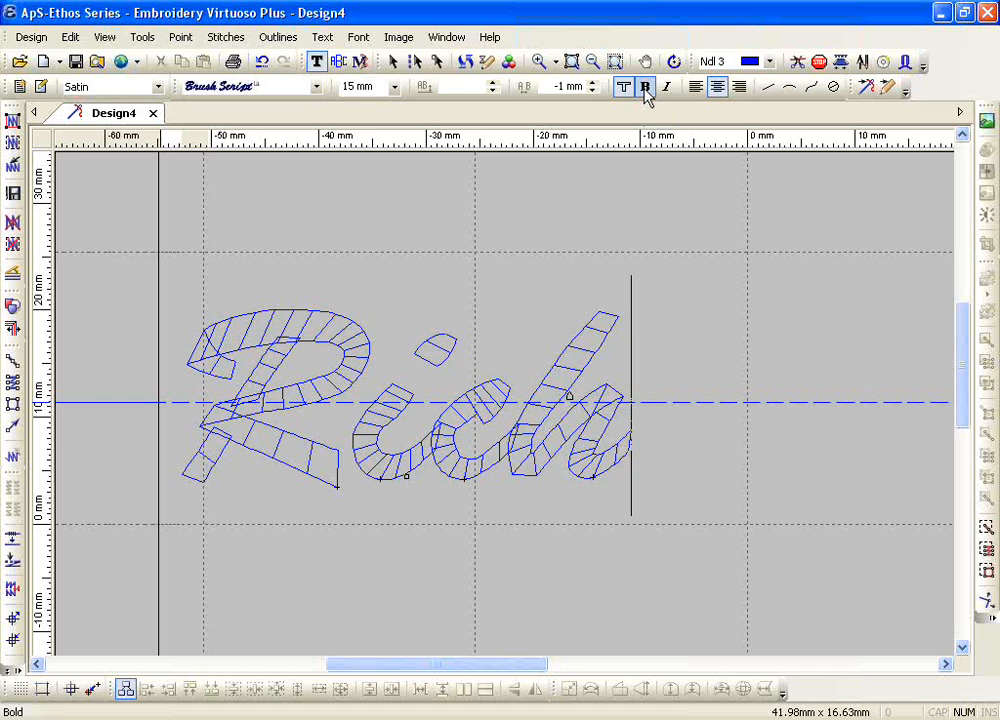
{"action": "double_click", "coordinate": [478, 391]}
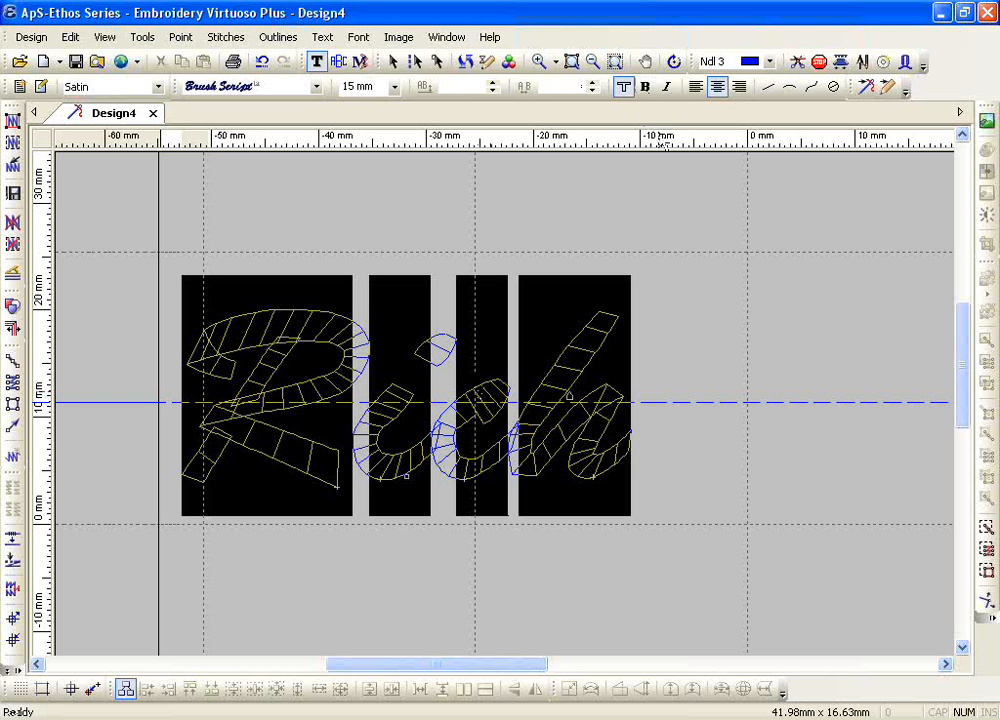
{"action": "left_click", "coordinate": [646, 88]}
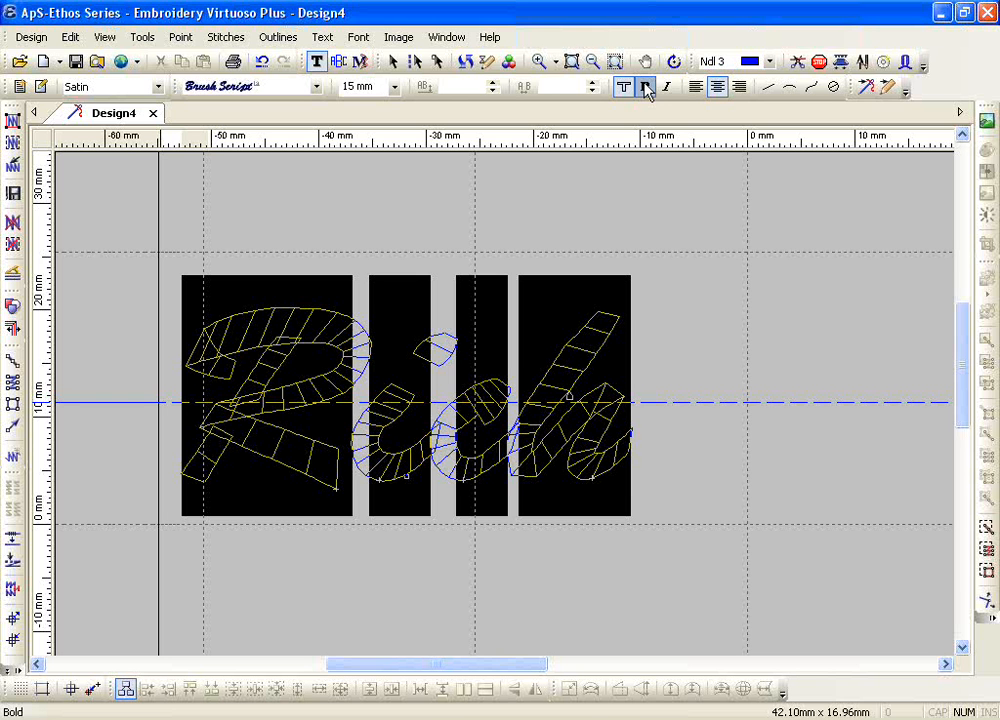
{"action": "right_click", "coordinate": [455, 402]}
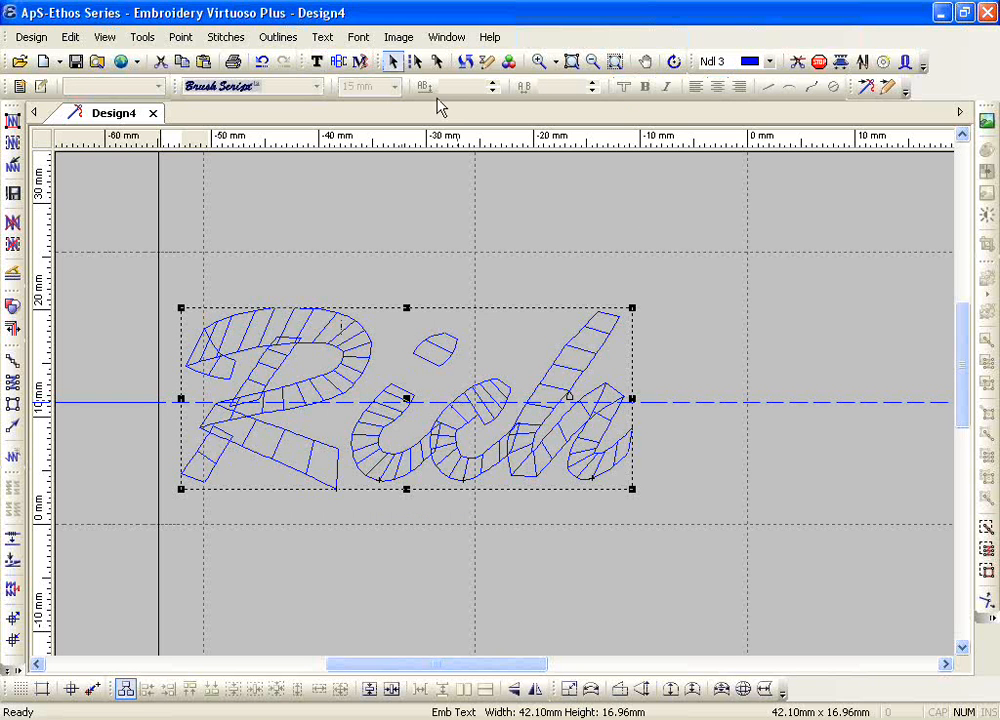
Step: Measure a short distance from the left edge of the h's upper stem with the Show Length tool
{"action": "left_click", "coordinate": [538, 61]}
{"action": "left_click_drag", "start_coordinate": [520, 279], "coordinate": [694, 453]}
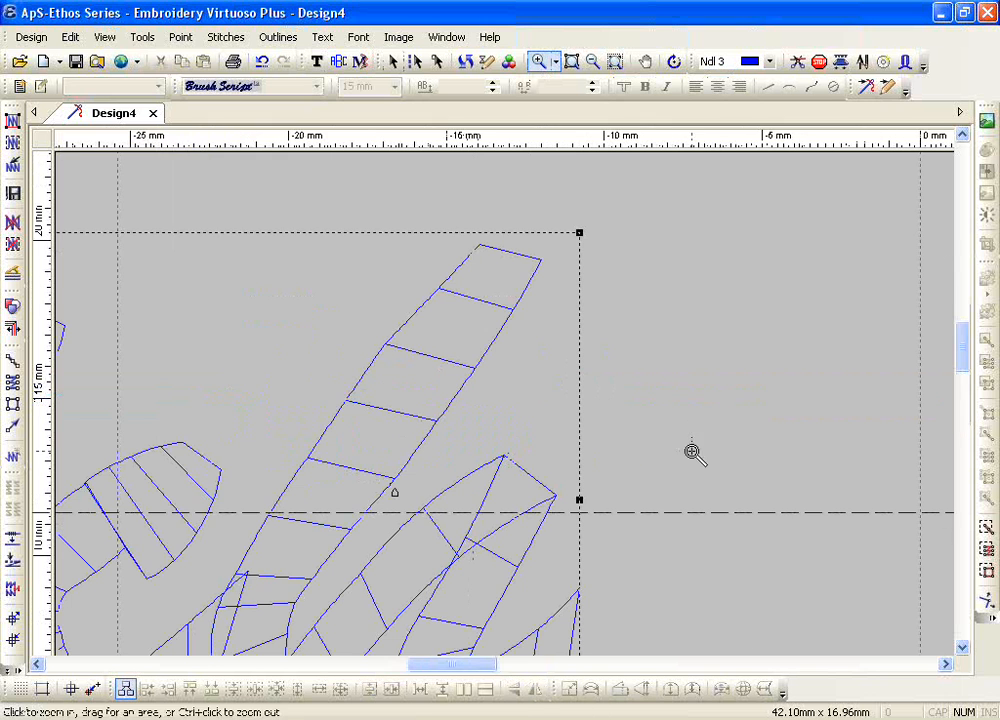
{"action": "left_click", "coordinate": [143, 37]}
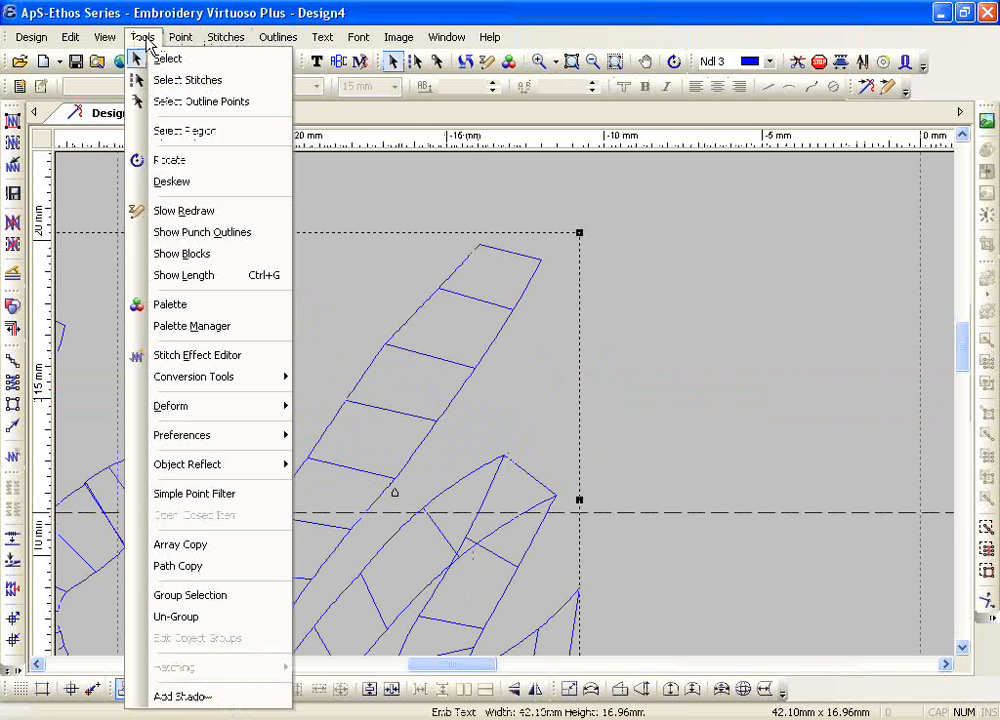
{"action": "left_click", "coordinate": [203, 276]}
{"action": "left_click", "coordinate": [402, 325]}
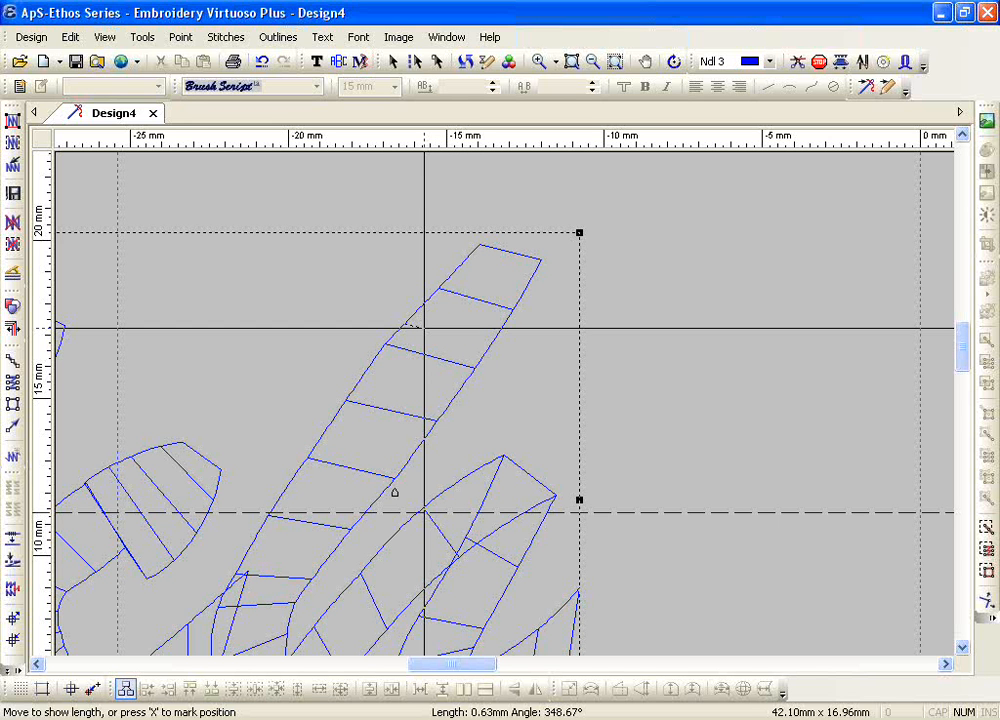
{"action": "key", "text": "Escape"}
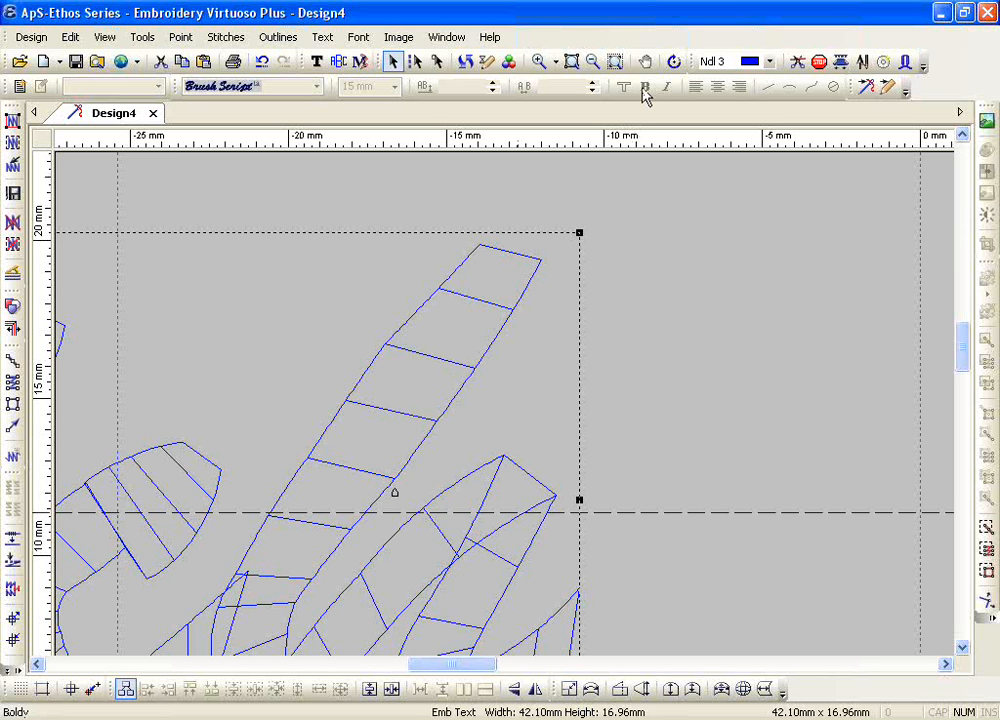
{"action": "left_click", "coordinate": [316, 61]}
{"action": "left_click", "coordinate": [253, 91]}
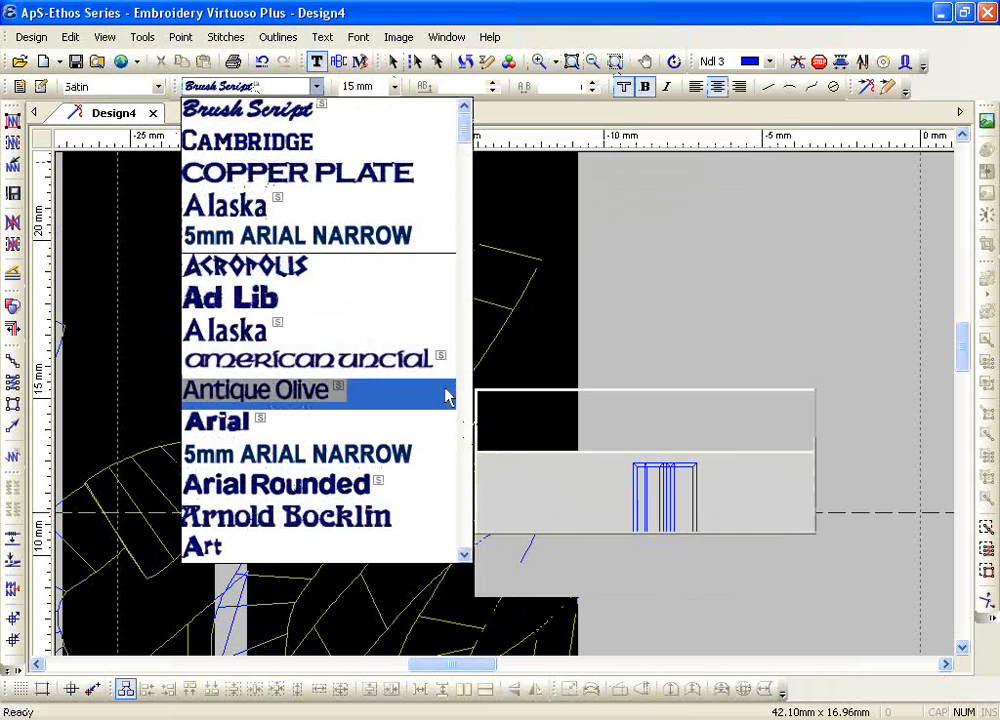
{"action": "left_click", "coordinate": [589, 254]}
{"action": "key", "text": "Escape"}
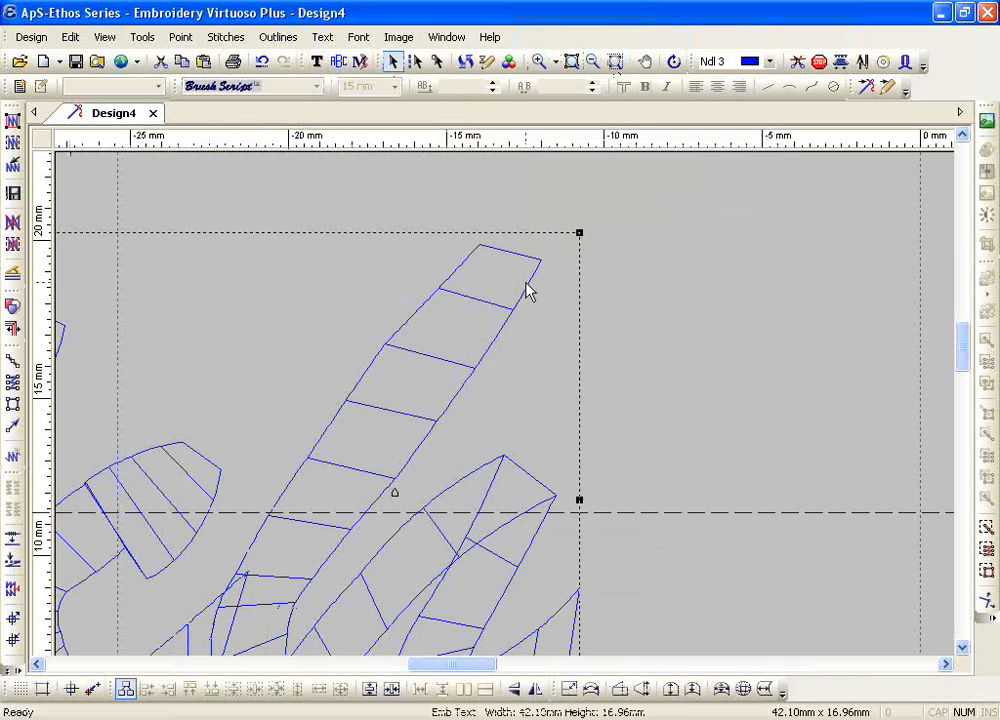
Step: Replace the bold script lettering with a first name as new embroidery text in the Helvetica Medium font
{"action": "key", "text": "Delete"}
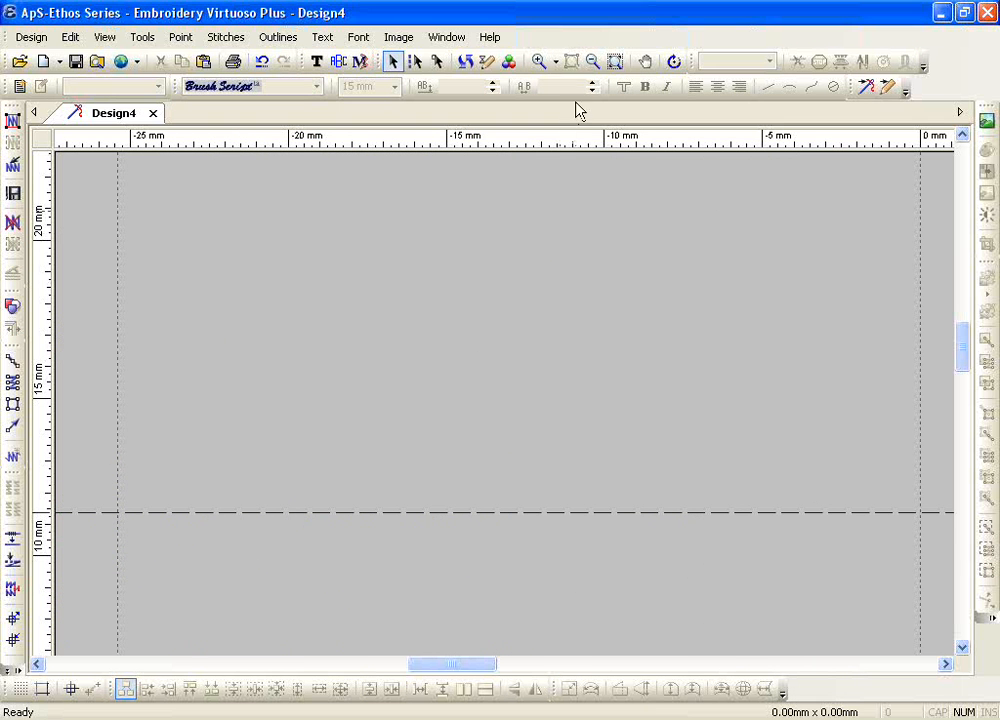
{"action": "left_click", "coordinate": [592, 61]}
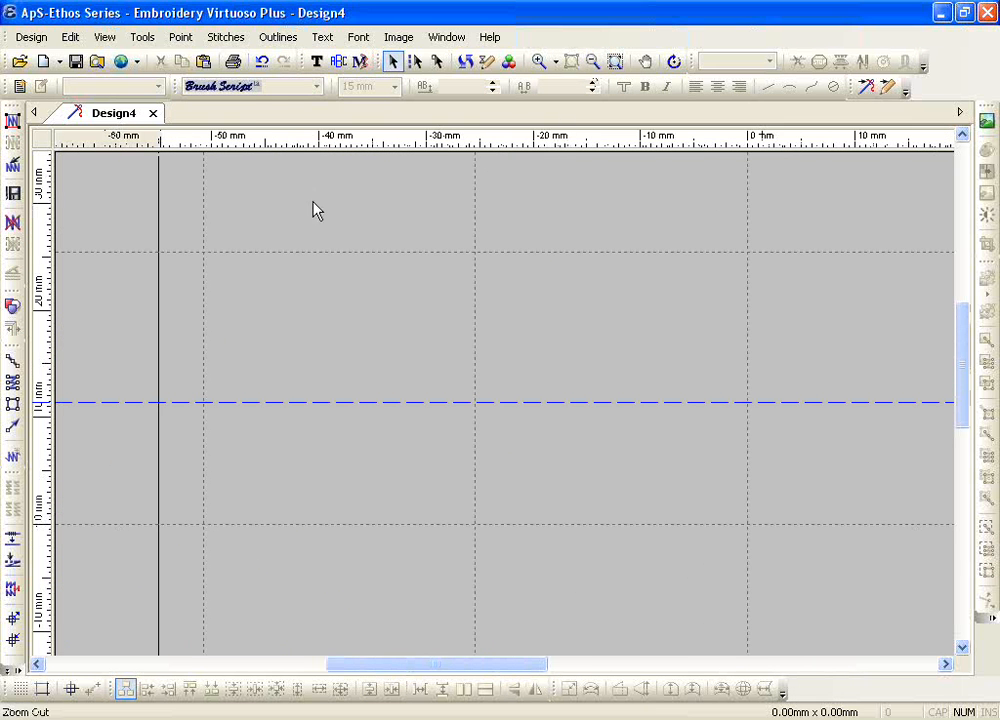
{"action": "left_click", "coordinate": [316, 61]}
{"action": "left_click", "coordinate": [289, 87]}
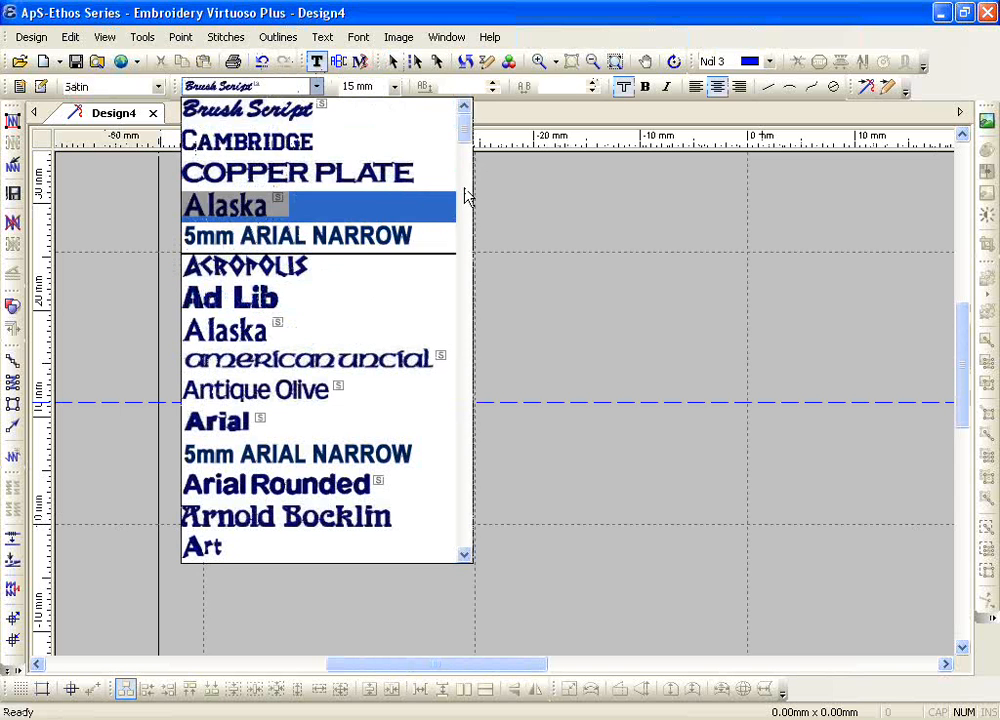
{"action": "left_click_drag", "start_coordinate": [463, 133], "coordinate": [464, 328]}
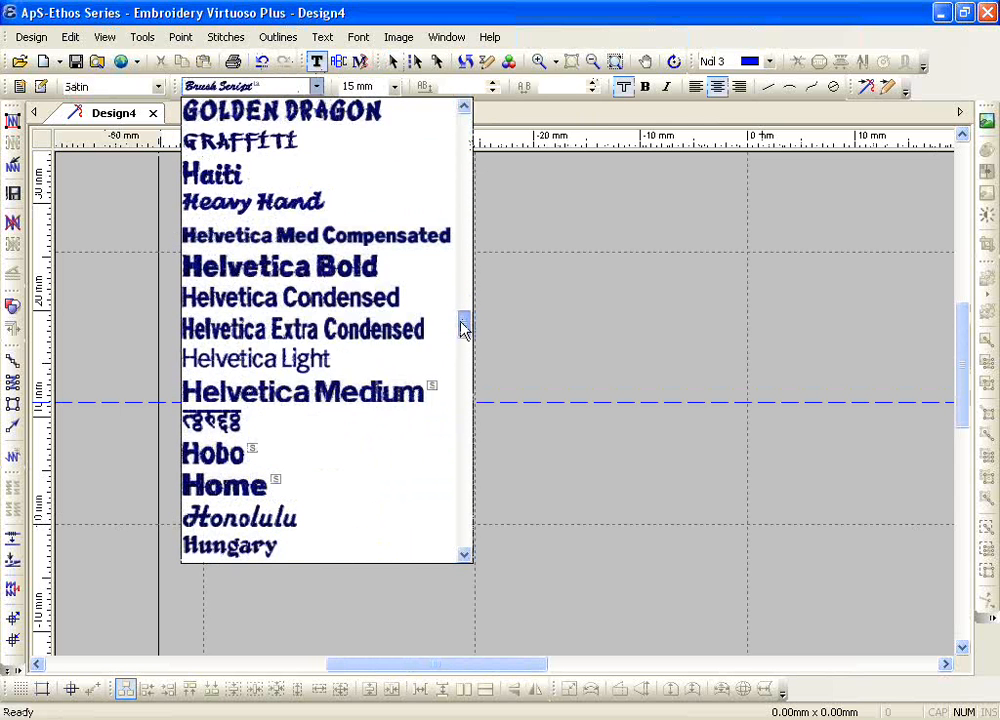
{"action": "left_click", "coordinate": [378, 397]}
{"action": "left_click", "coordinate": [420, 502]}
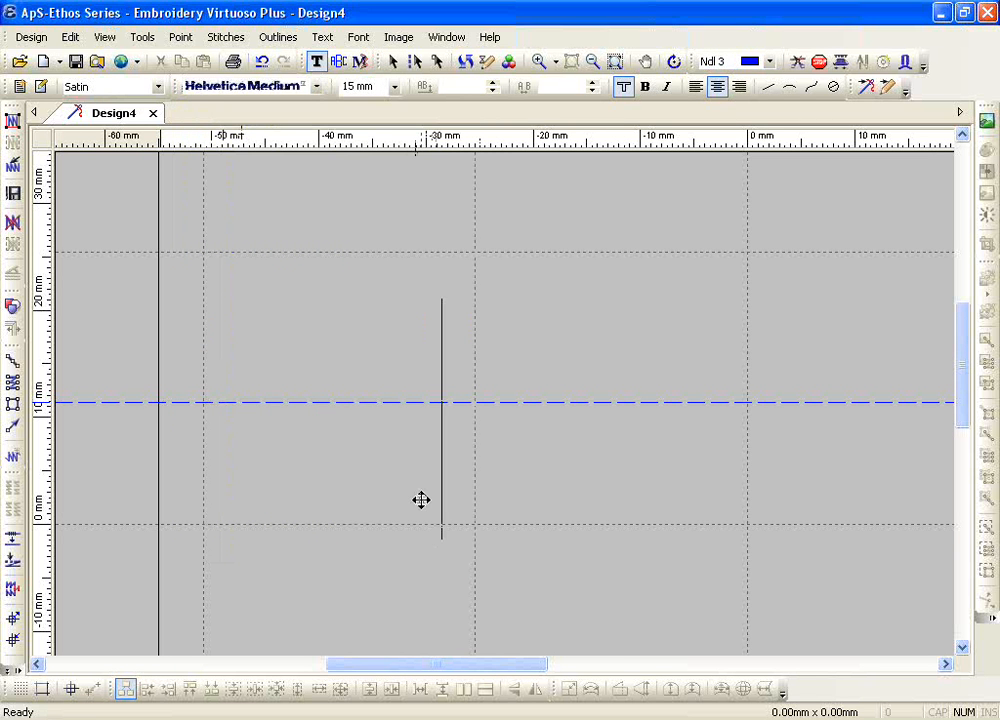
{"action": "type", "text": "Ric"}
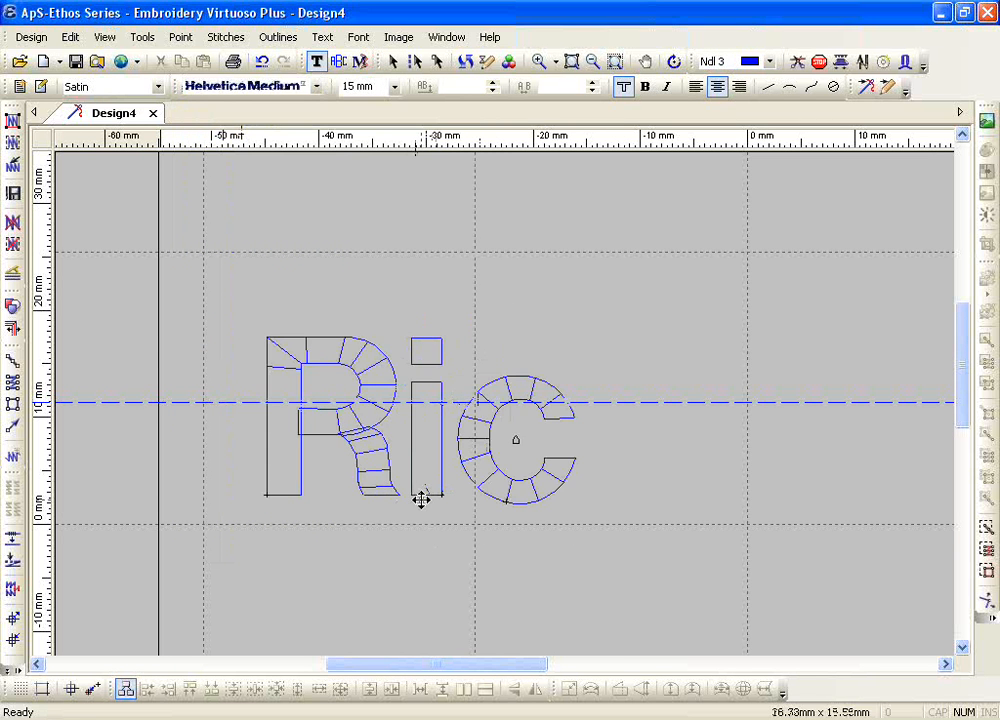
{"action": "type", "text": "hard"}
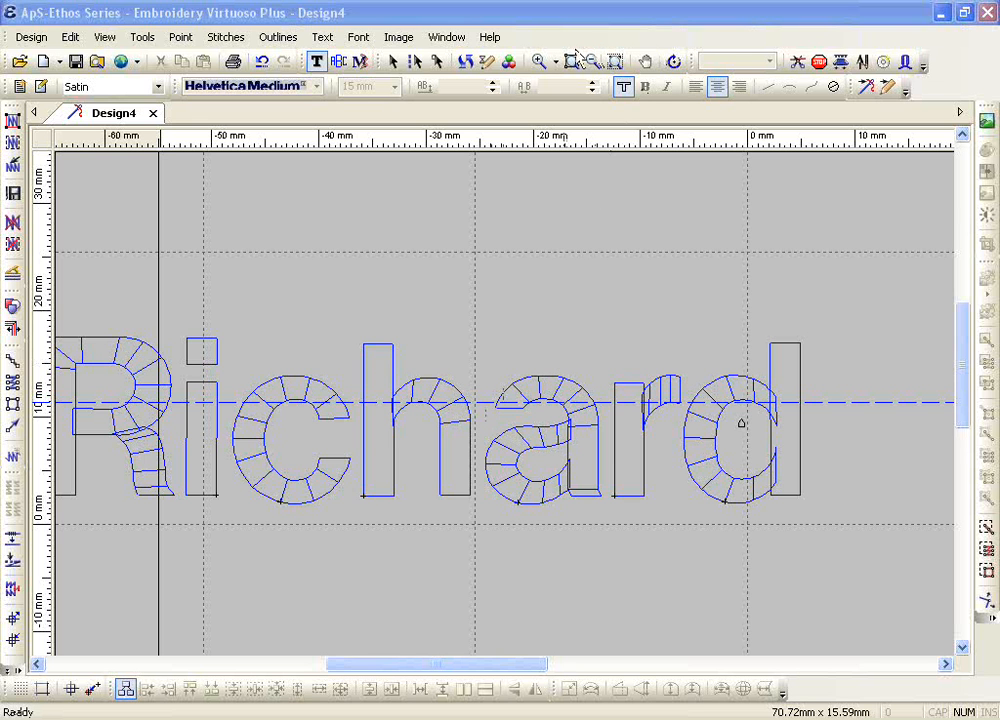
Step: Select all letters of the name, set their height to 10 mm and make them italic with centre justification
{"action": "double_click", "coordinate": [389, 465]}
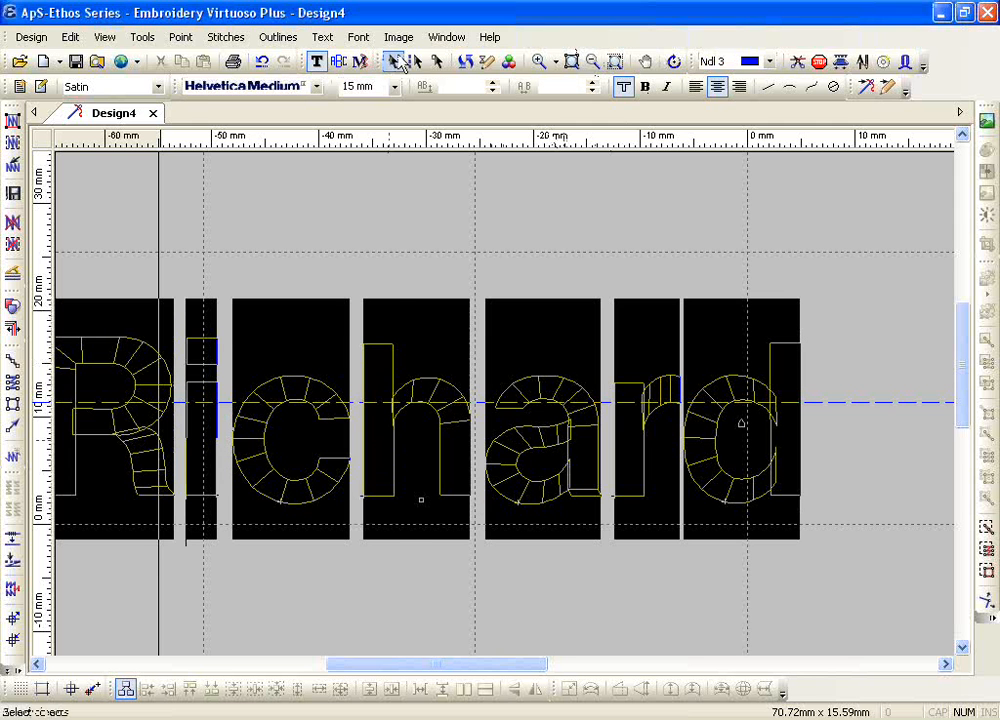
{"action": "left_click", "coordinate": [396, 88]}
{"action": "left_click", "coordinate": [390, 192]}
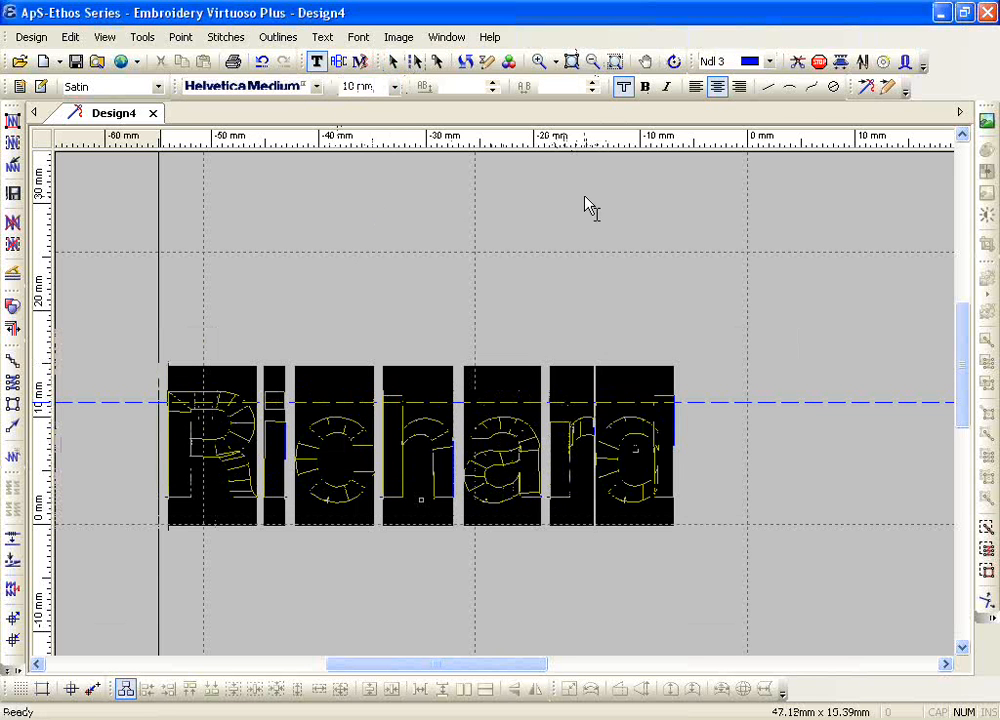
{"action": "left_click", "coordinate": [665, 90]}
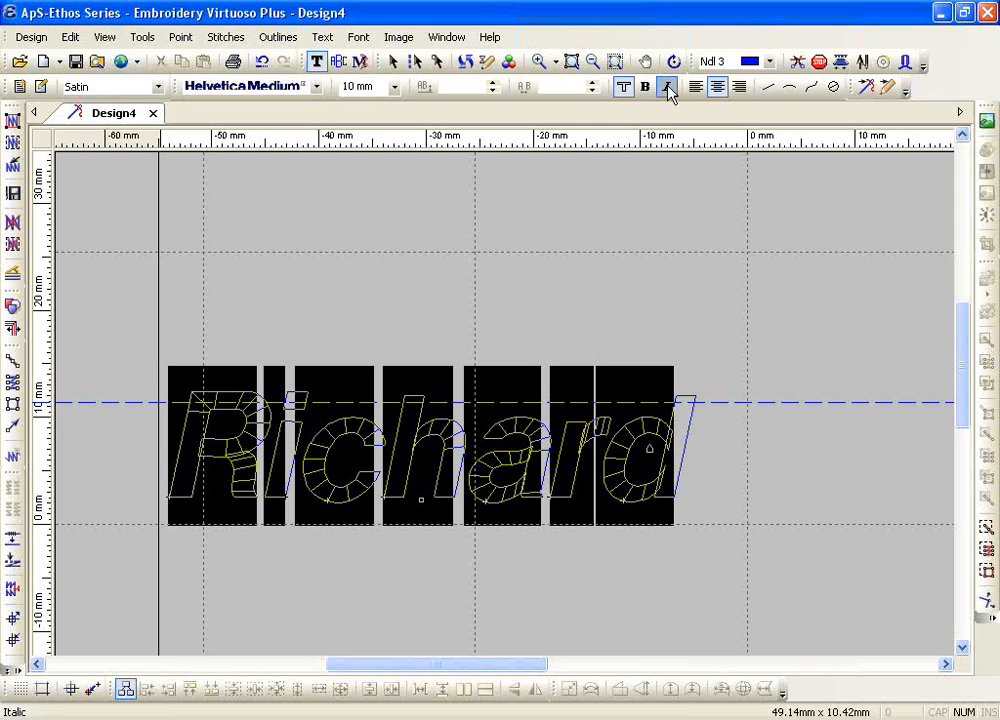
{"action": "left_click", "coordinate": [717, 87]}
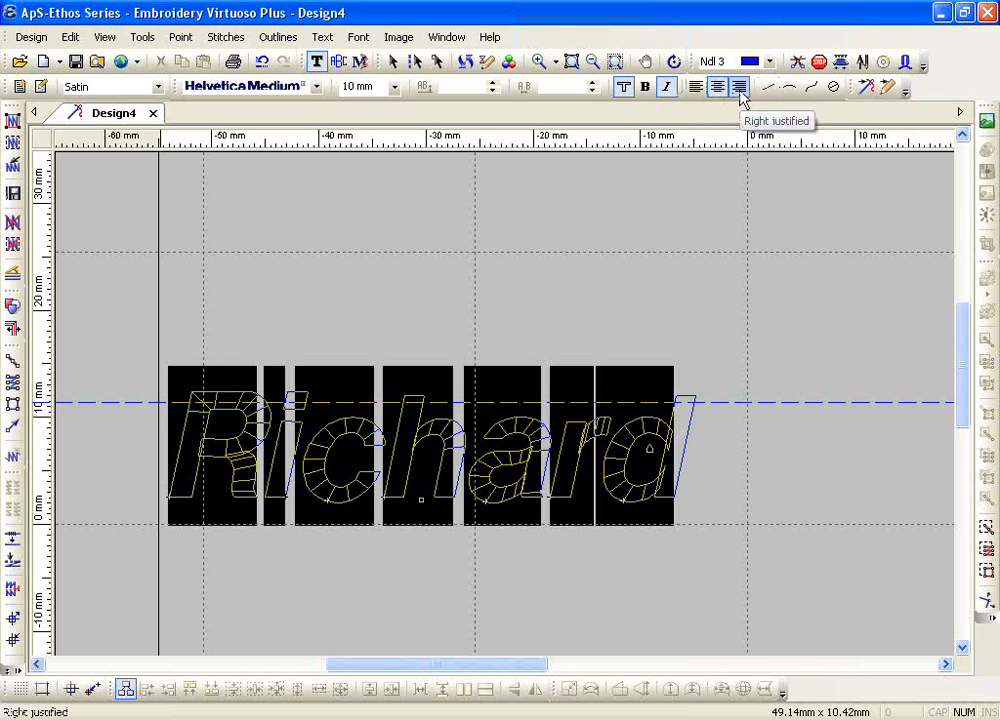
Step: Delete the italic lettering and draw a diagonal line-text baseline rising to the right across the horizontal guide
{"action": "key", "text": "Escape"}
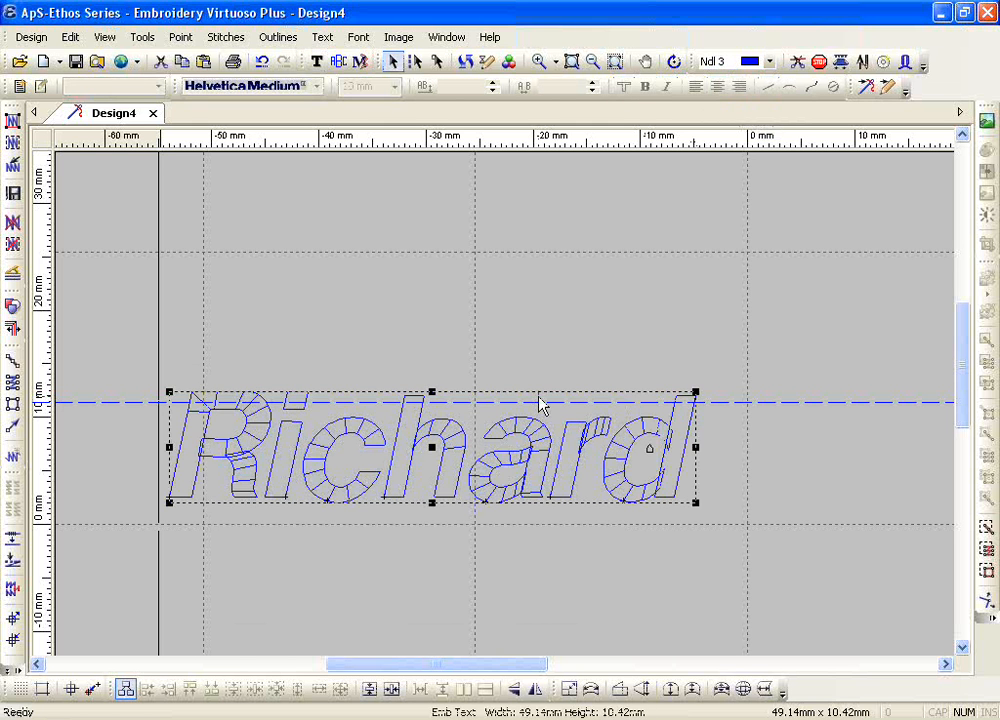
{"action": "key", "text": "Delete"}
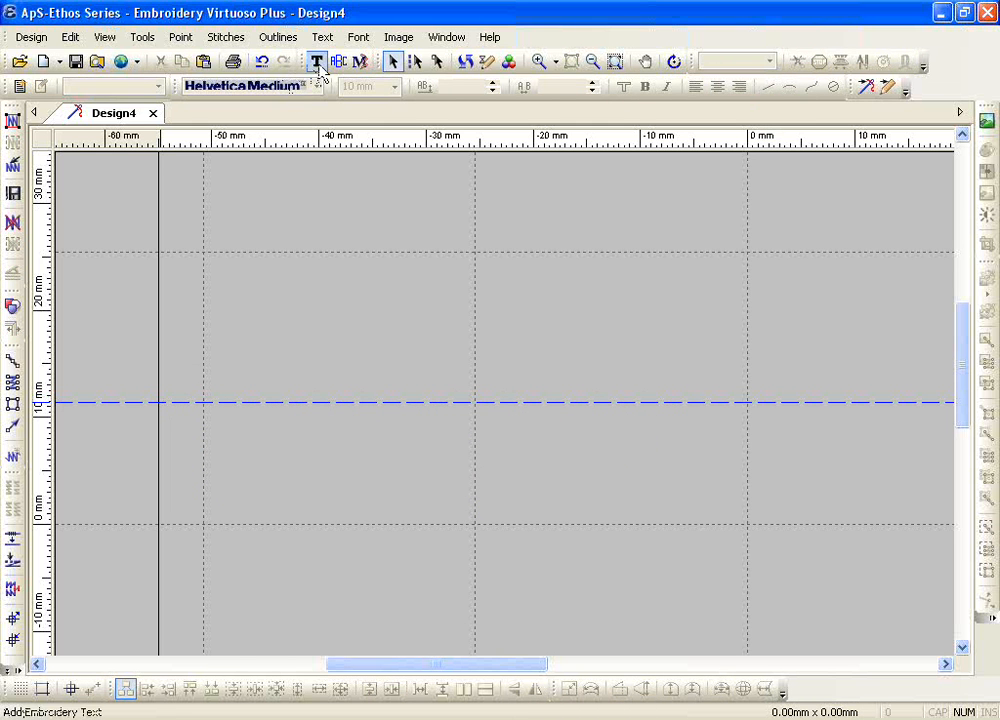
{"action": "left_click", "coordinate": [318, 63]}
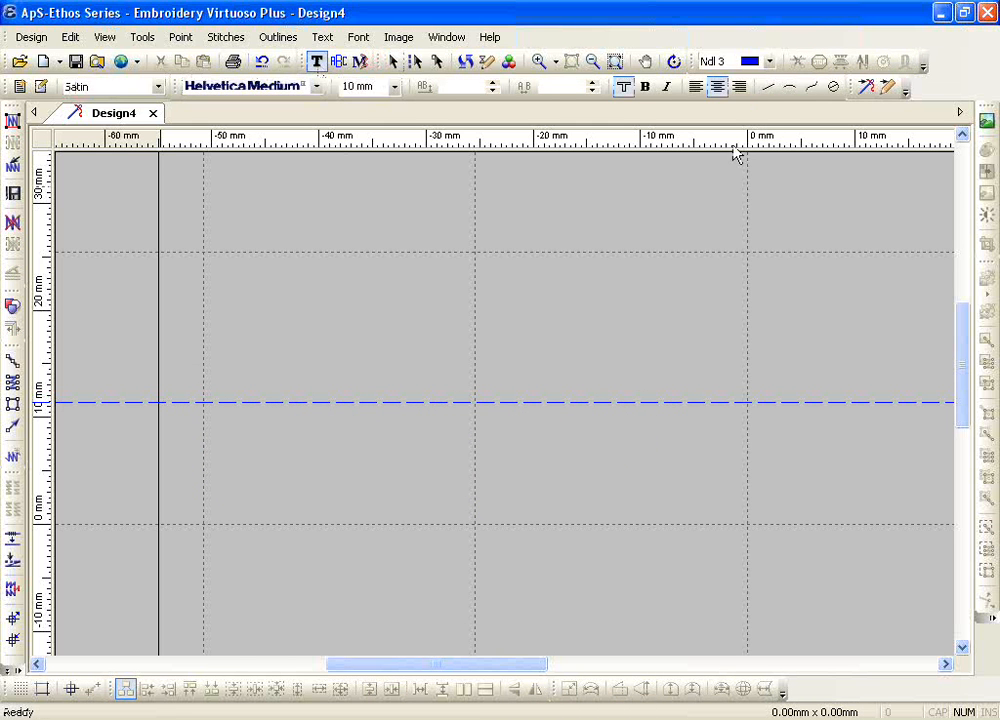
{"action": "left_click", "coordinate": [768, 89]}
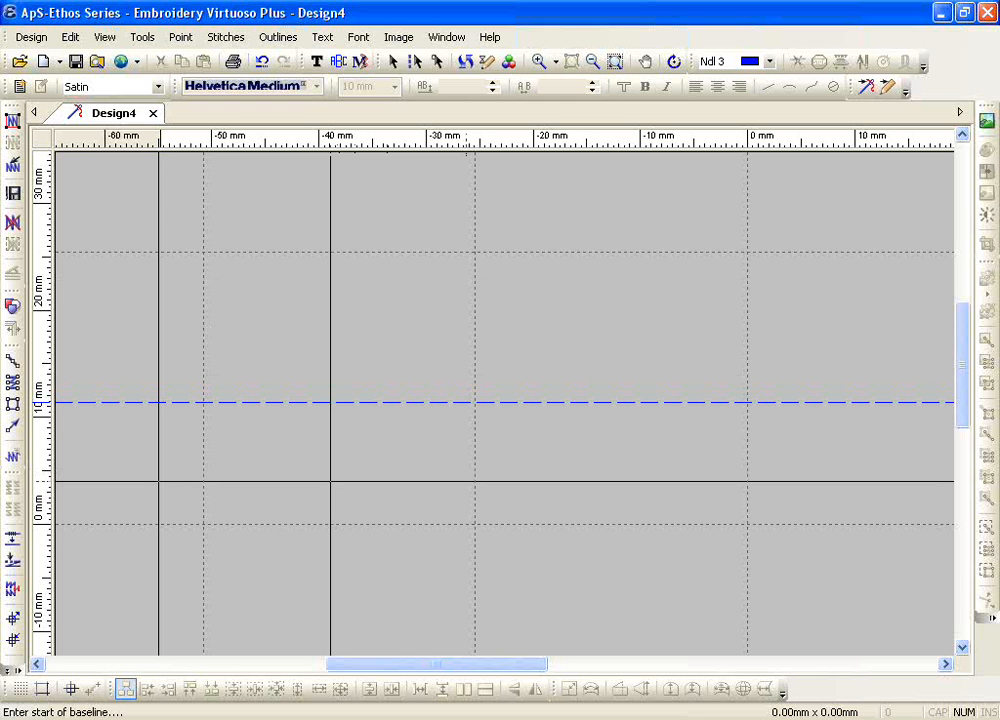
{"action": "left_click", "coordinate": [330, 481]}
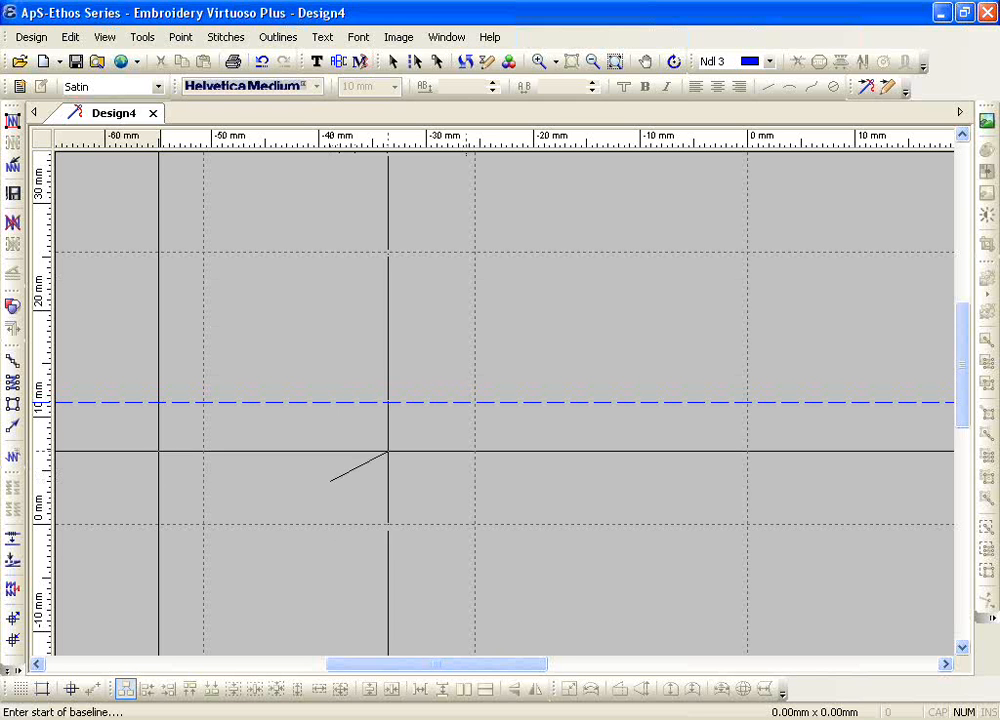
{"action": "left_click", "coordinate": [707, 270]}
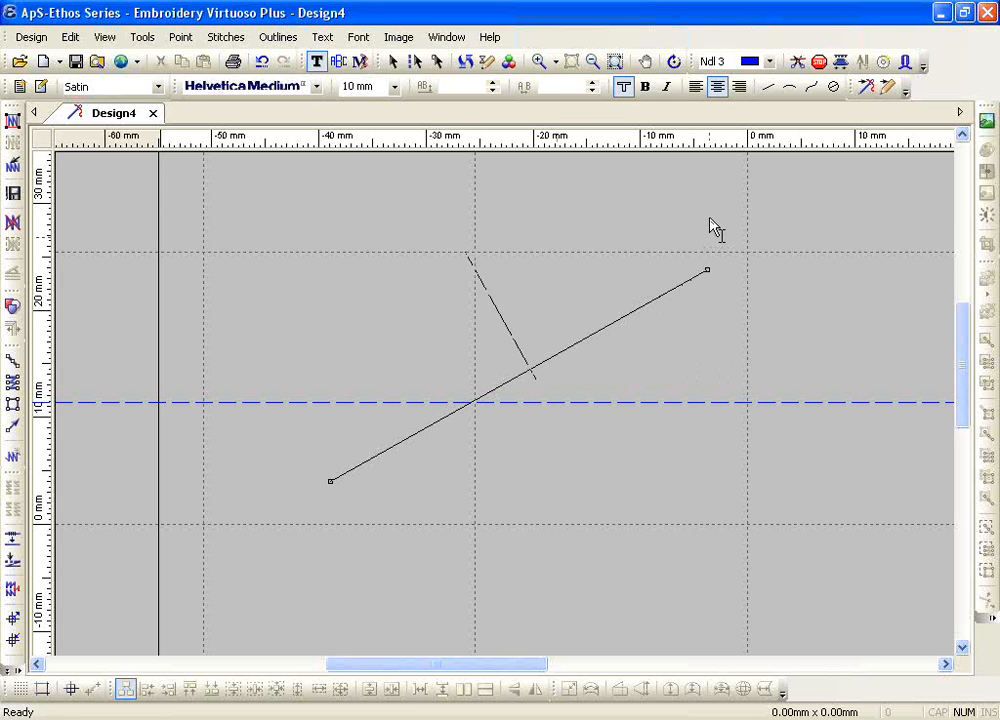
Step: Try the text ApS centre-justified on the diagonal baseline, and clear the letters again
{"action": "left_click", "coordinate": [718, 88]}
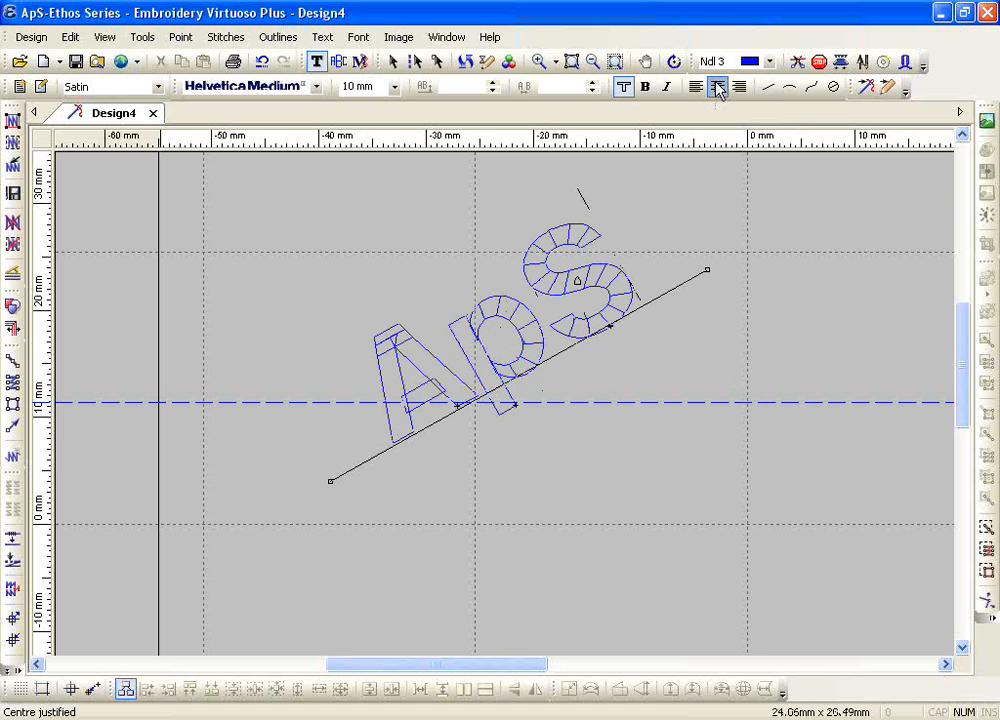
{"action": "key", "text": "BackSpace"}
{"action": "key", "text": "BackSpace"}
{"action": "key", "text": "BackSpace"}
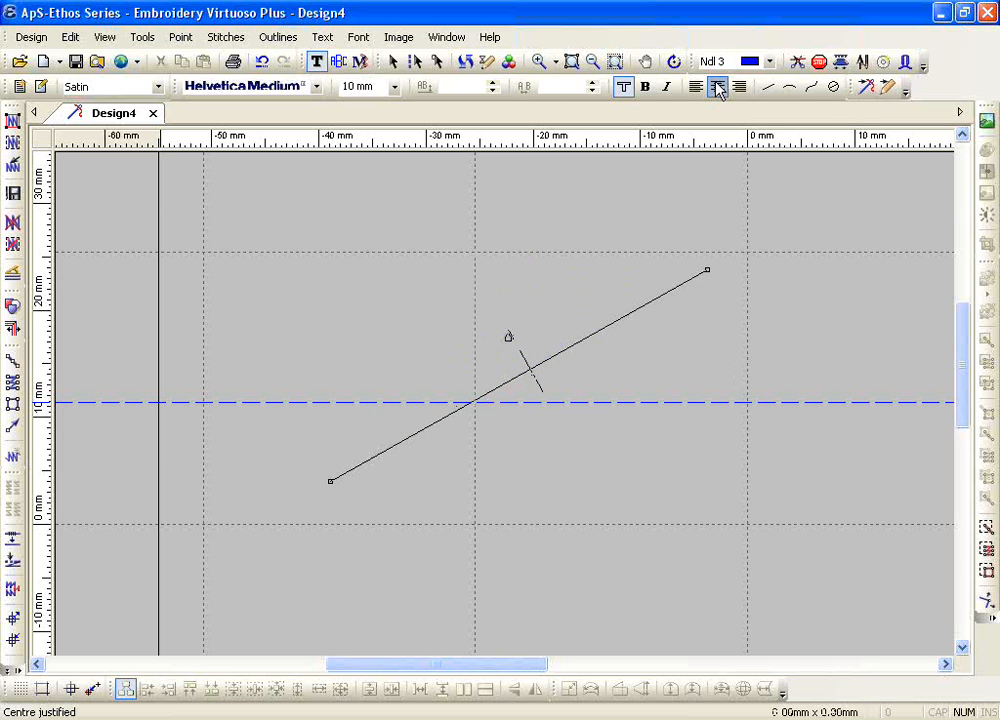
Step: Try the text ApS left-justified from the start of the diagonal baseline, and remove the letters again
{"action": "left_click", "coordinate": [700, 87]}
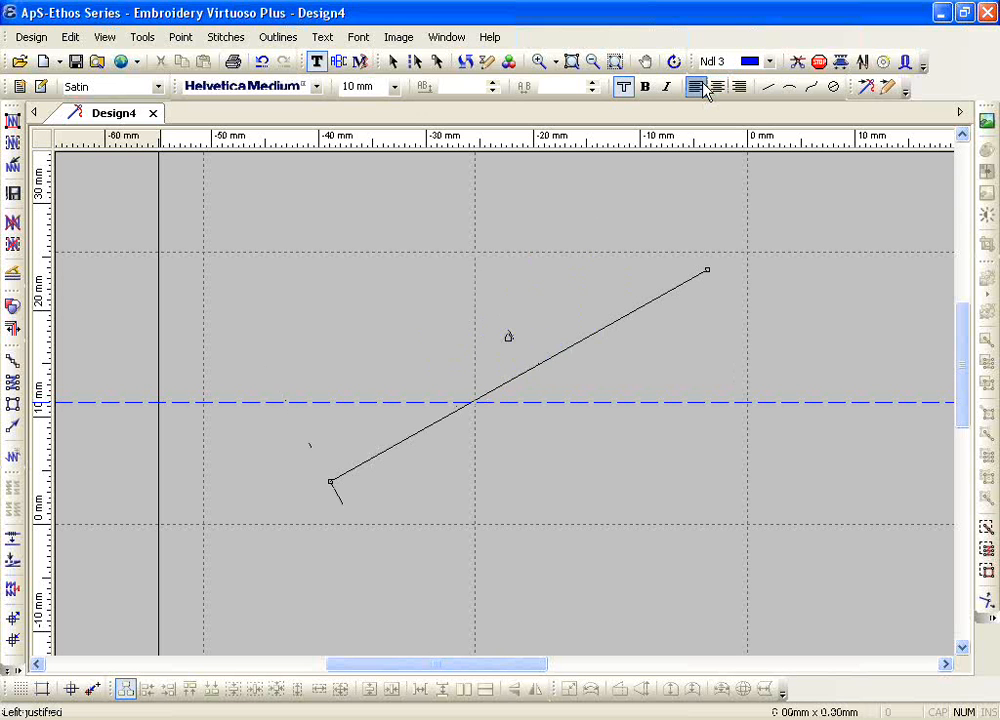
{"action": "type", "text": "A"}
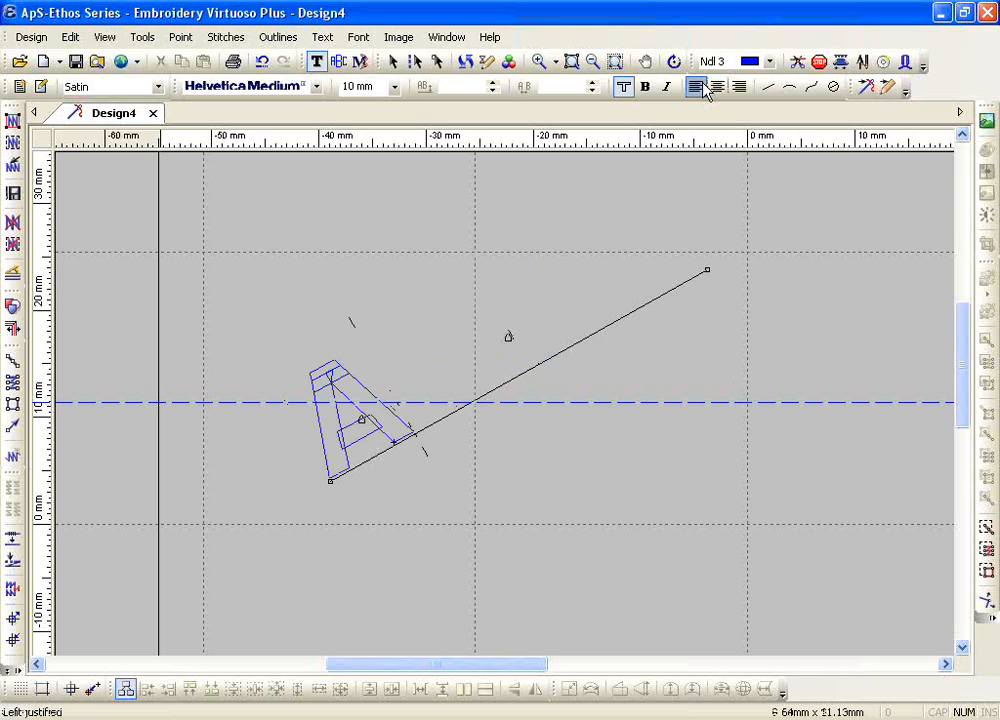
{"action": "type", "text": "pS"}
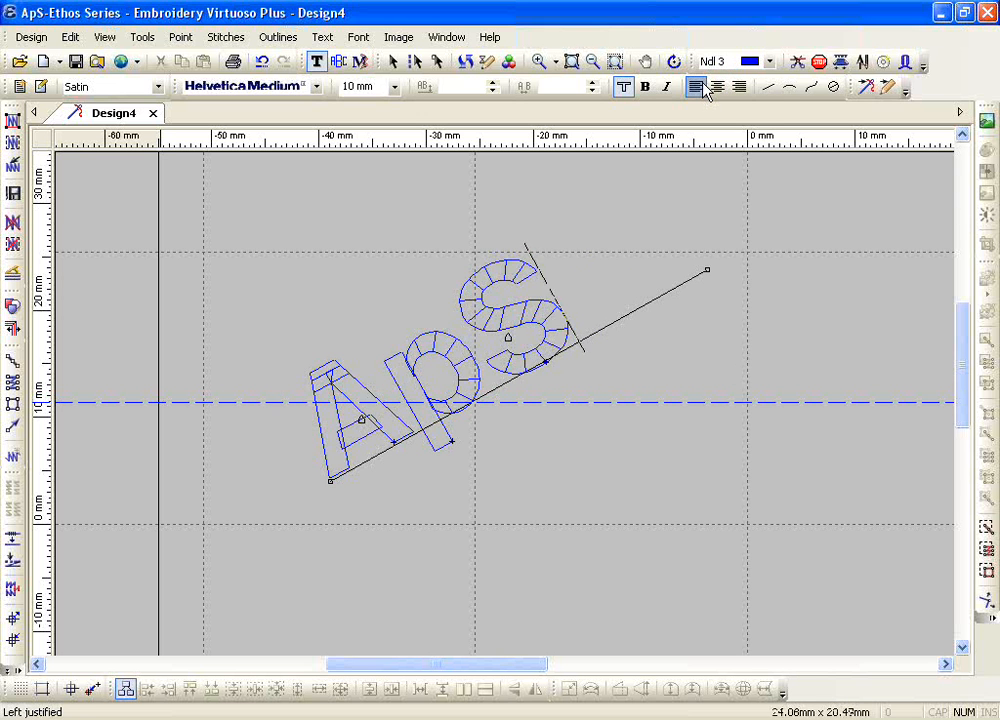
{"action": "key", "text": "BackSpace"}
{"action": "key", "text": "BackSpace"}
{"action": "key", "text": "BackSpace"}
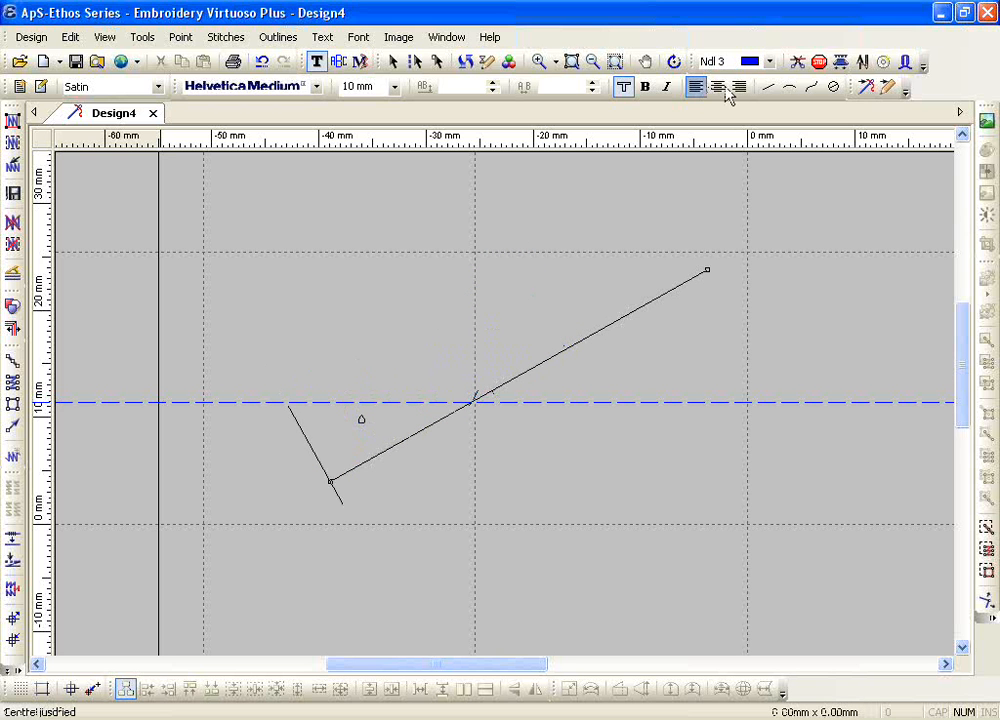
Step: Enter the text ApS right-justified at the upper end of the diagonal baseline
{"action": "left_click", "coordinate": [737, 89]}
{"action": "type", "text": "A"}
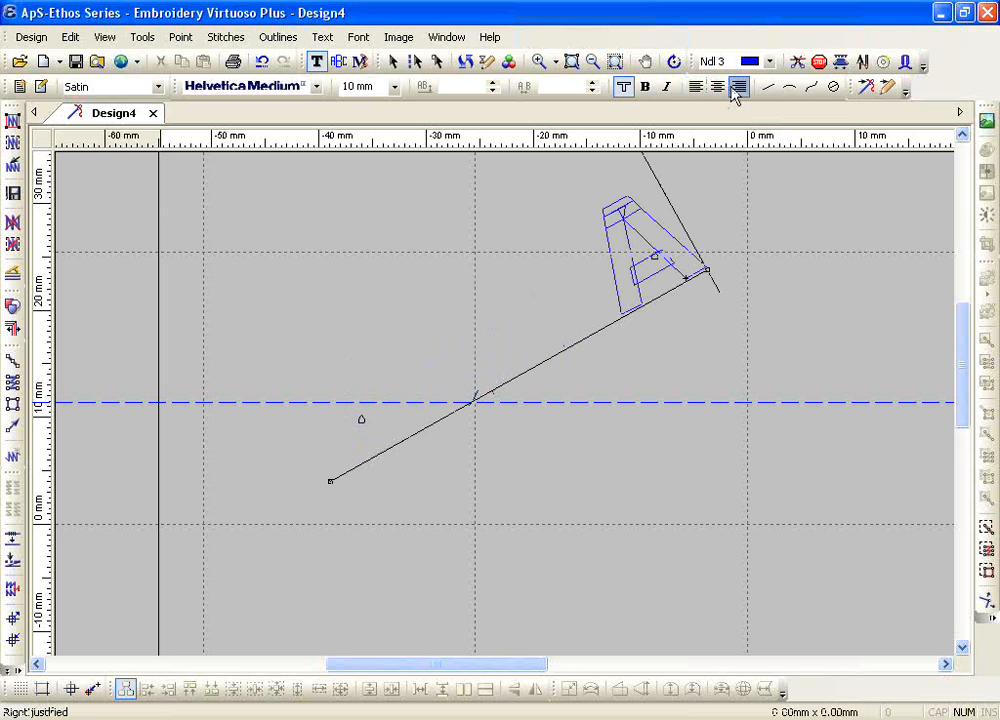
{"action": "type", "text": "pS"}
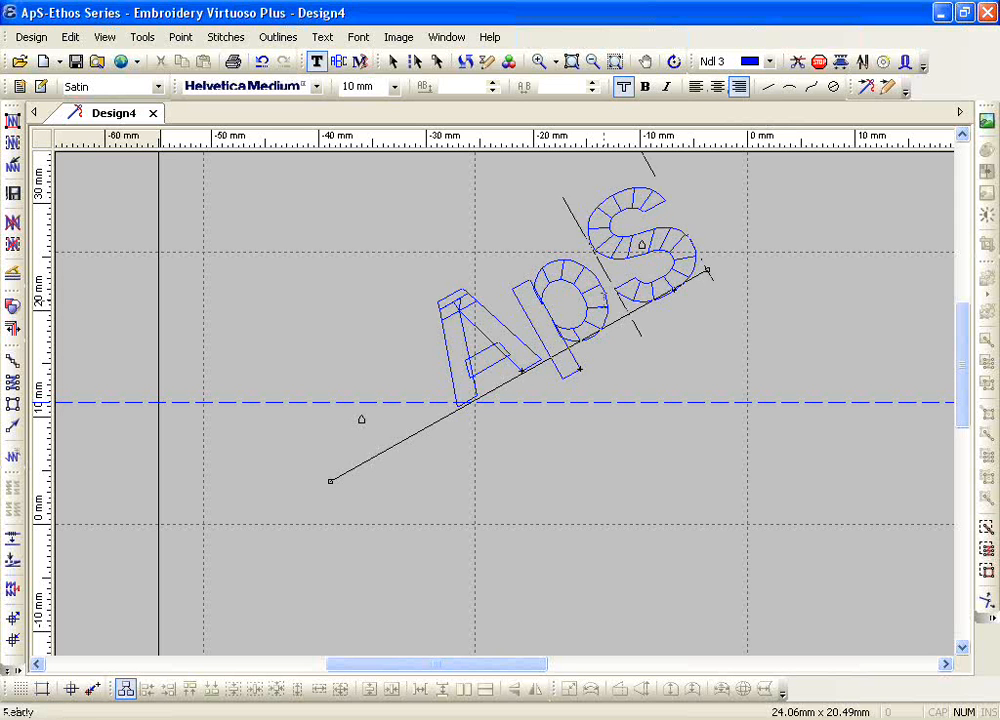
Step: Centre the ApS lettering and tilt its baseline downward to the right by lowering the right endpoint and raising the left one
{"action": "left_click", "coordinate": [718, 87]}
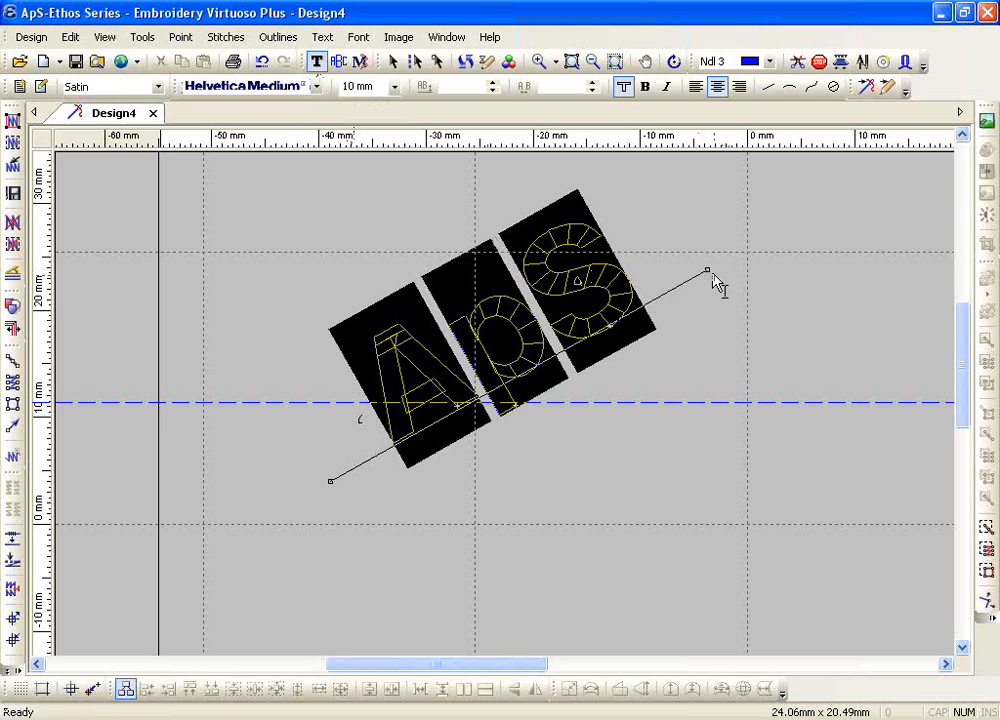
{"action": "left_click_drag", "start_coordinate": [708, 269], "coordinate": [725, 490]}
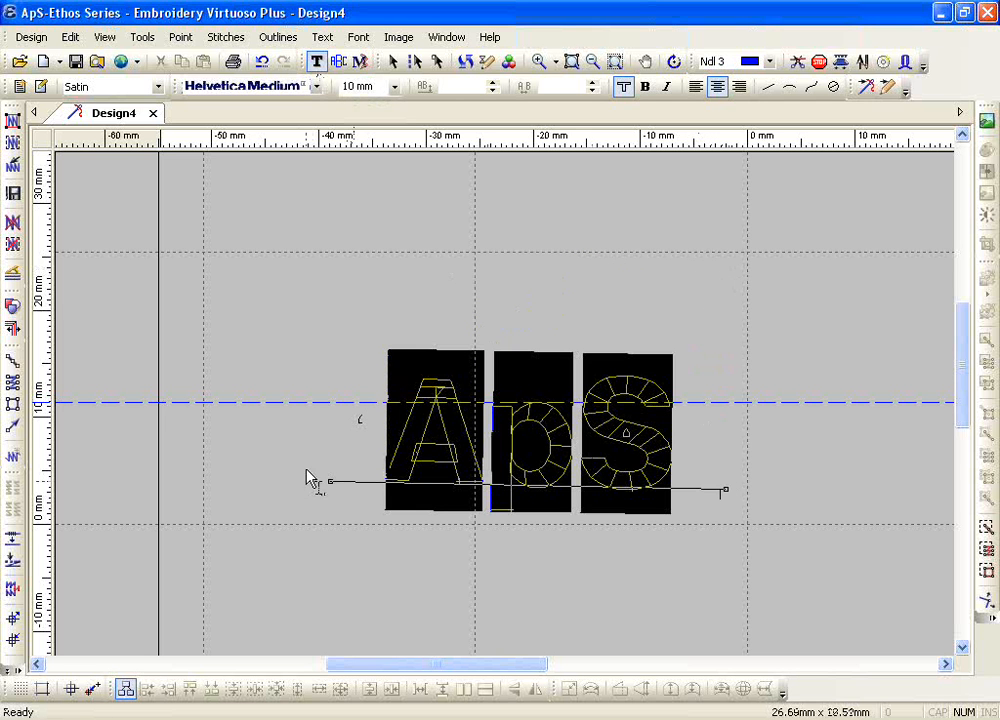
{"action": "left_click_drag", "start_coordinate": [326, 481], "coordinate": [349, 280]}
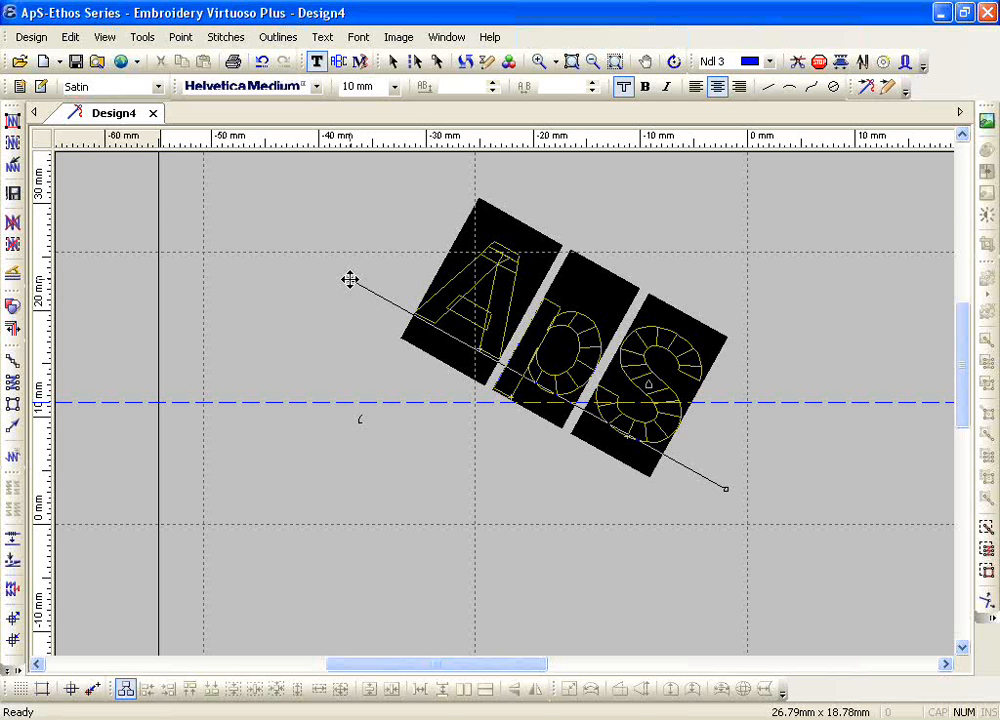
Step: Finish editing the tilted ApS lettering and delete it from the design
{"action": "key", "text": "Escape"}
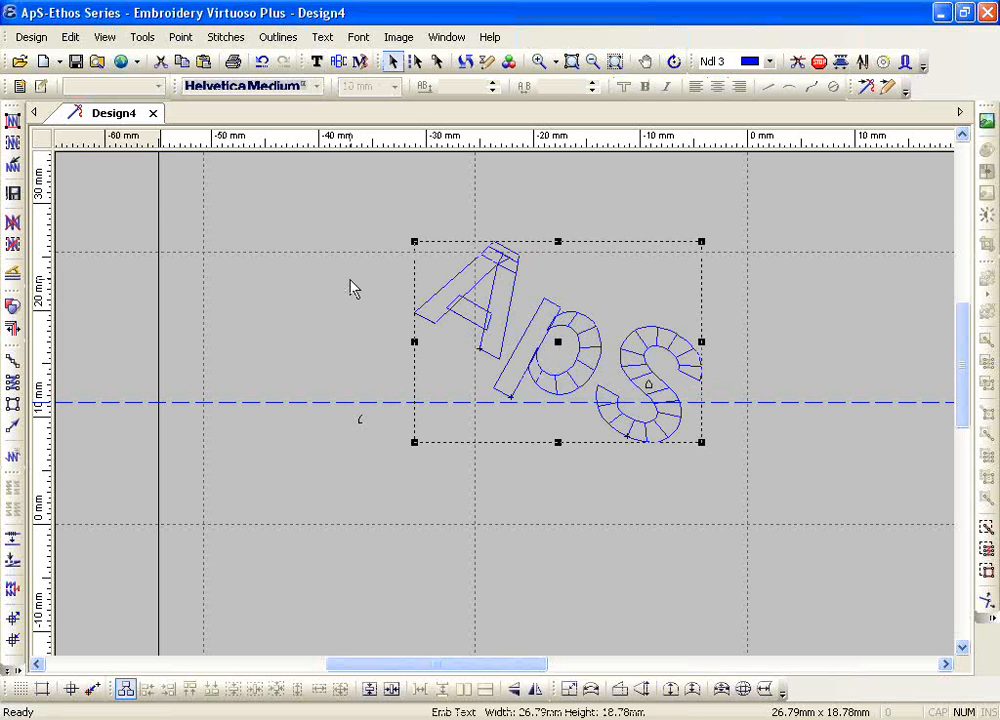
{"action": "key", "text": "Delete"}
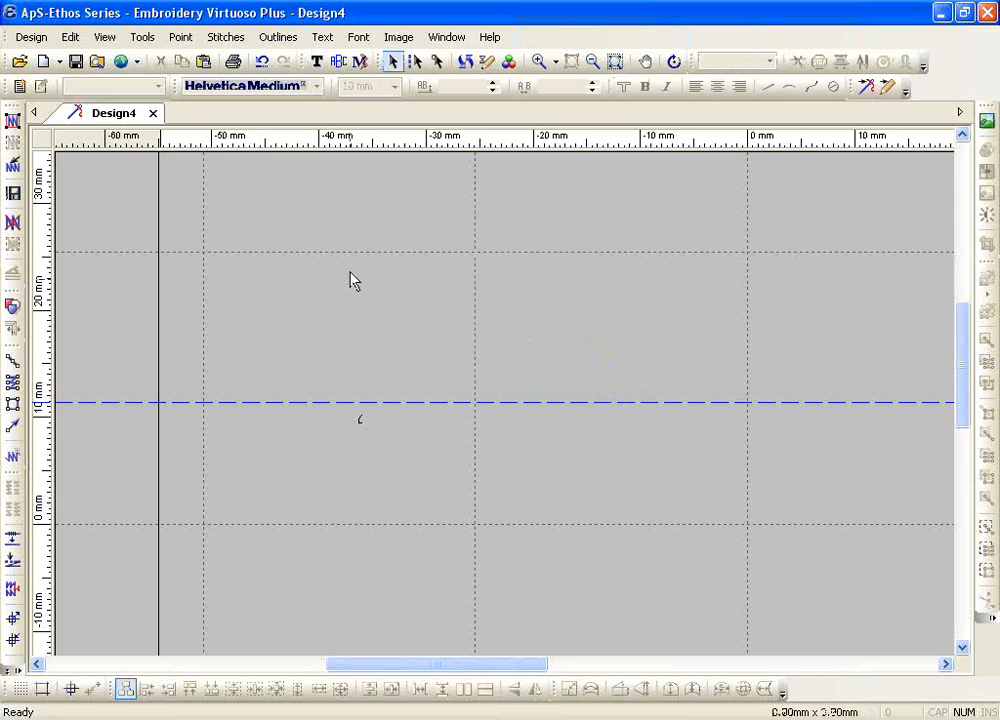
Step: Draw a vertical straight baseline about 29 mm long and enter ABC down it as vertical text
{"action": "left_click", "coordinate": [316, 61]}
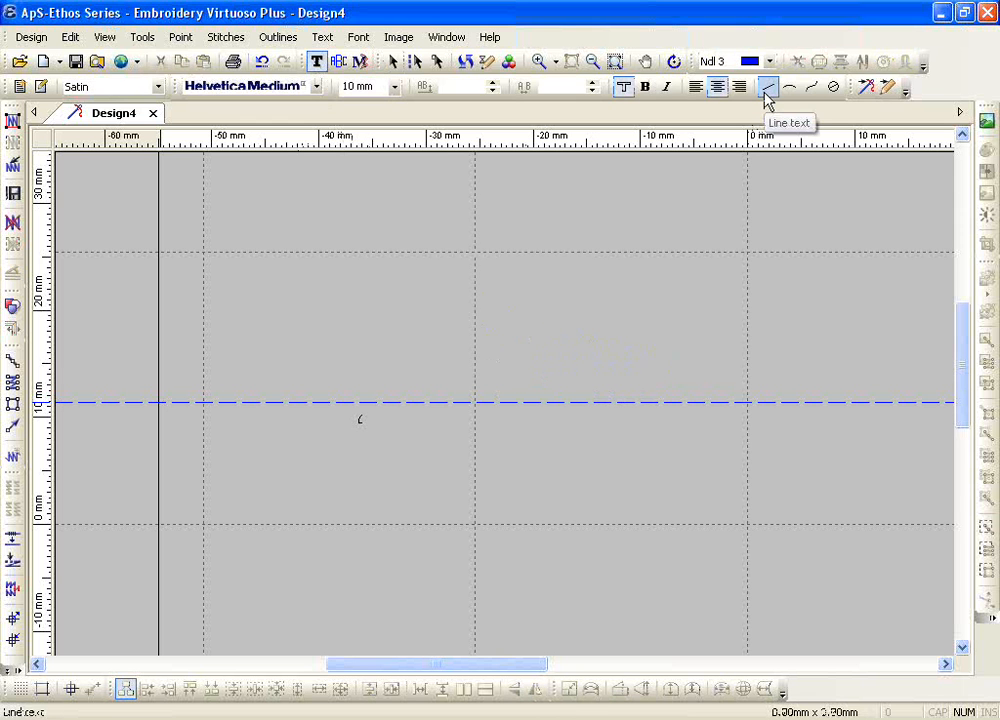
{"action": "left_click", "coordinate": [766, 91]}
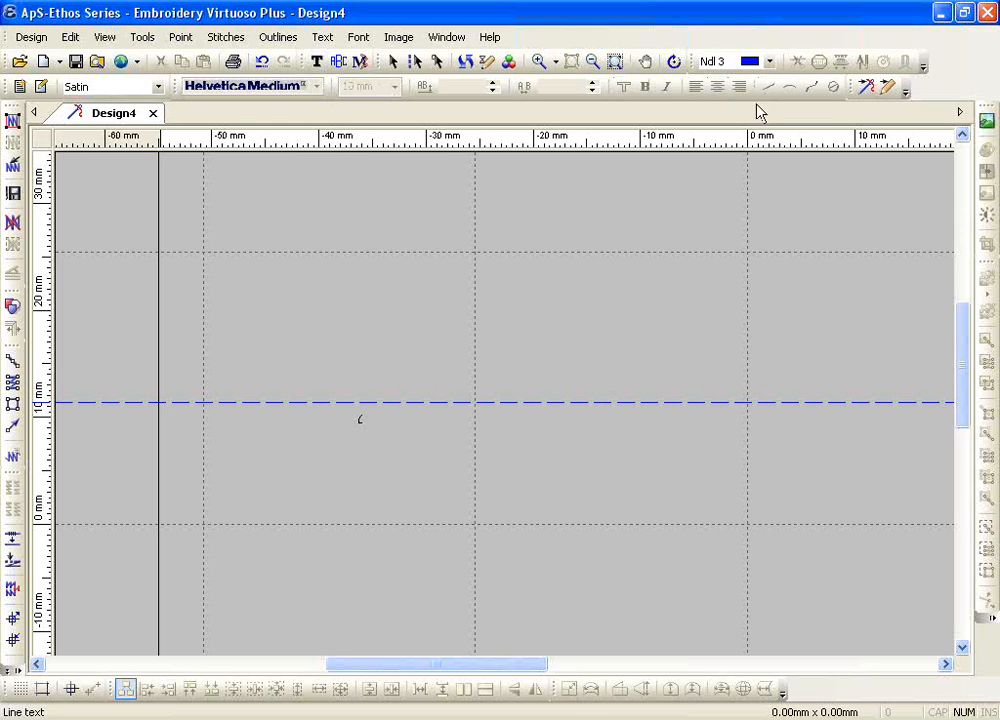
{"action": "left_click", "coordinate": [363, 213]}
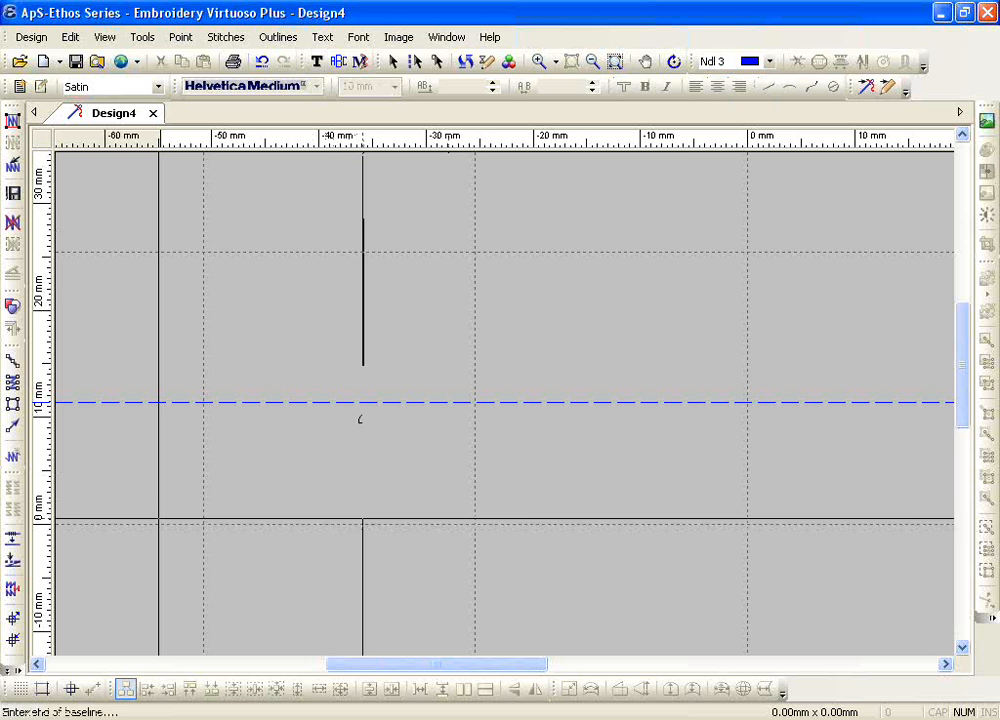
{"action": "left_click", "coordinate": [363, 520]}
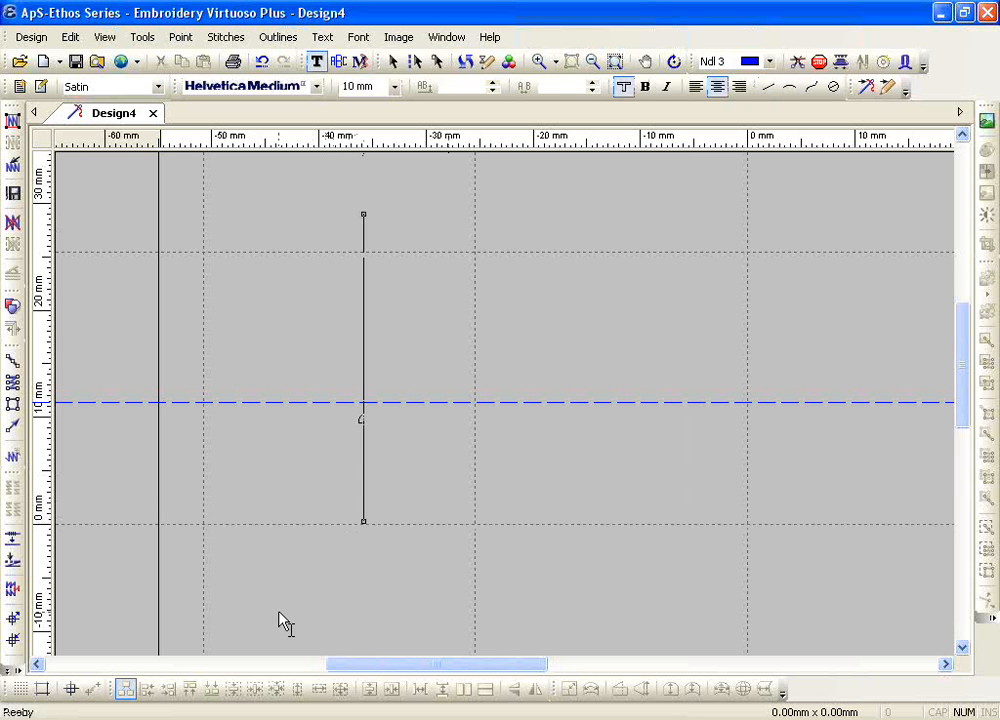
{"action": "left_click", "coordinate": [322, 37]}
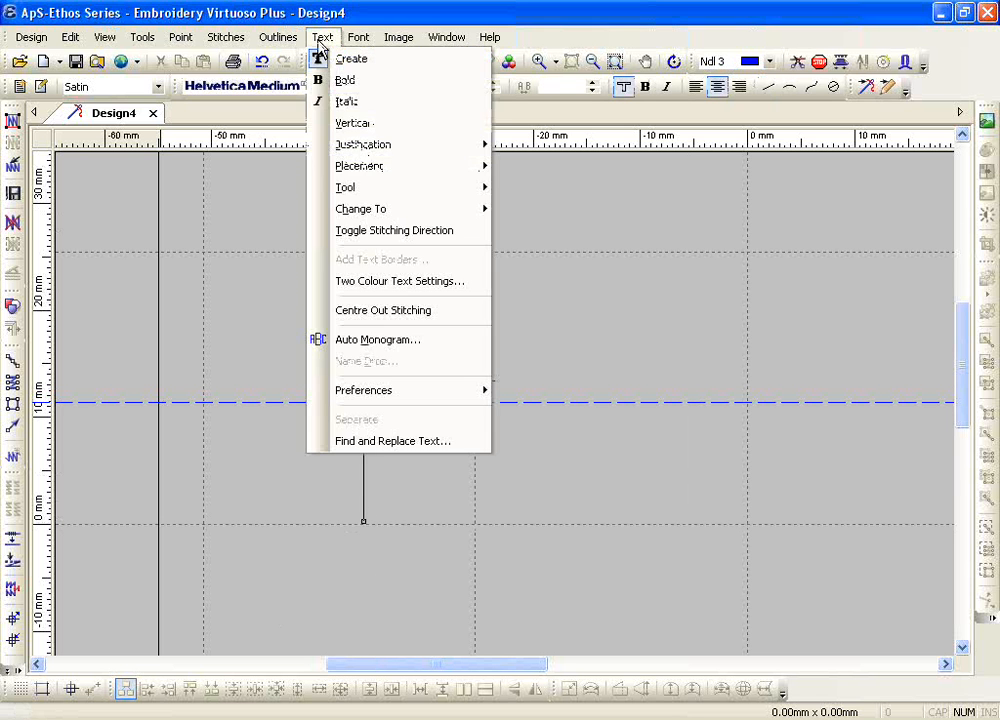
{"action": "left_click", "coordinate": [355, 123]}
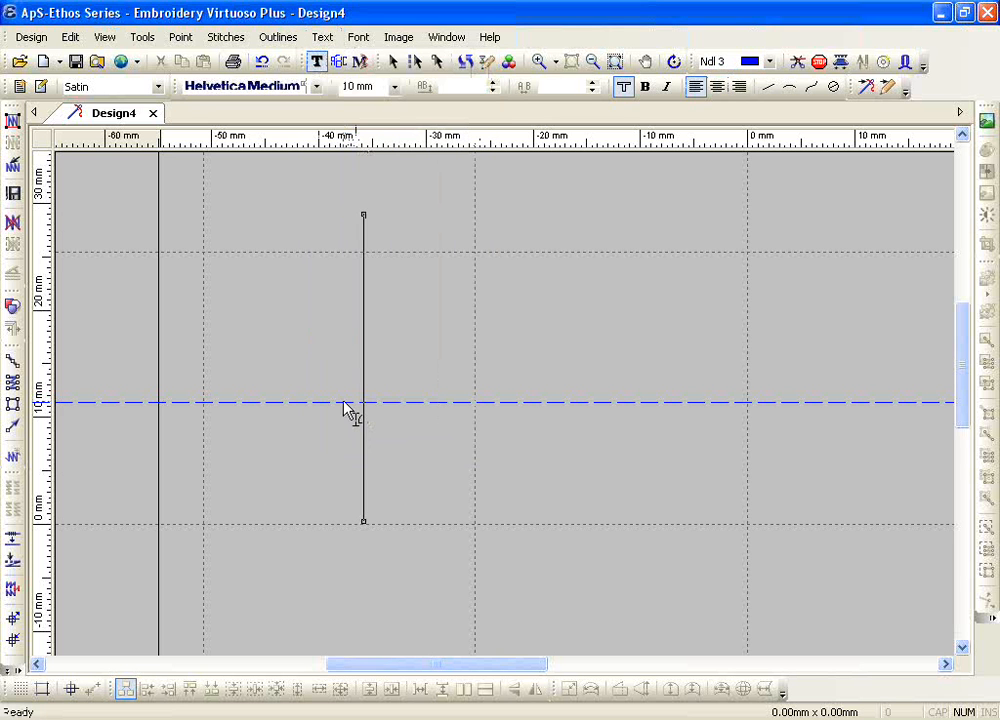
{"action": "type", "text": "A"}
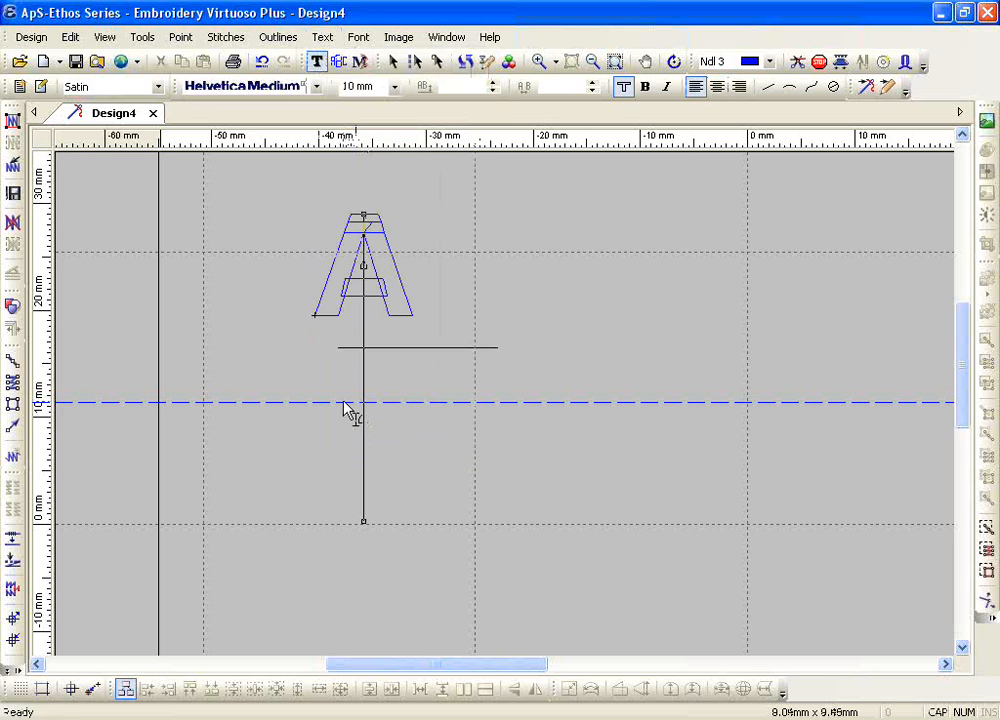
{"action": "type", "text": "BC"}
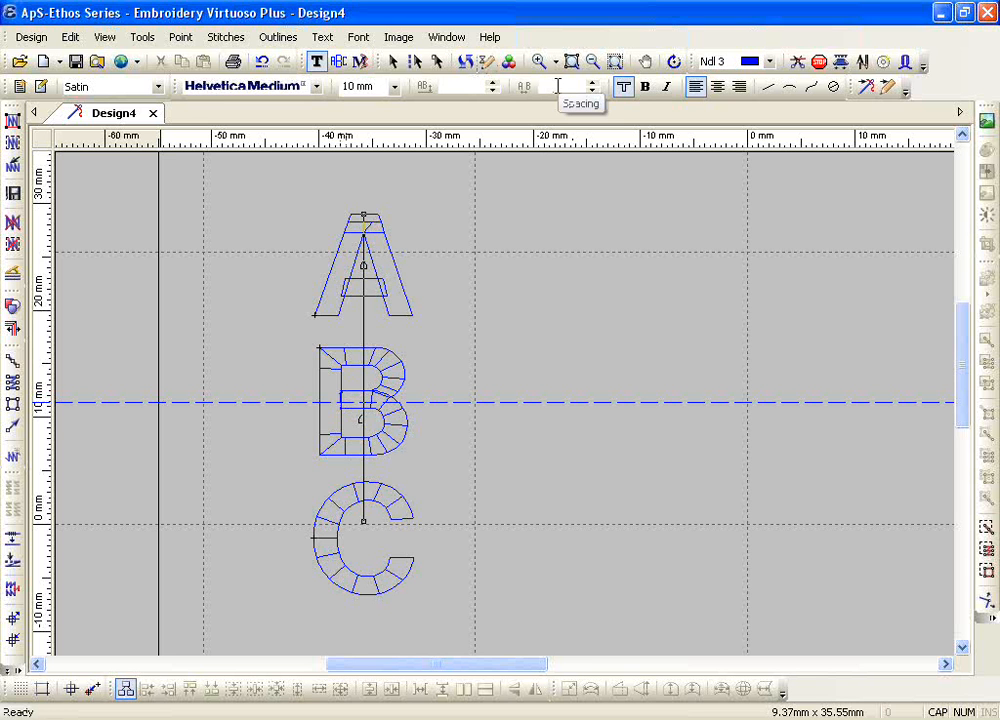
Step: Change all the vertical ABC letters to the Copper Plate font and assign them to needle 4
{"action": "double_click", "coordinate": [369, 429]}
{"action": "left_click", "coordinate": [293, 90]}
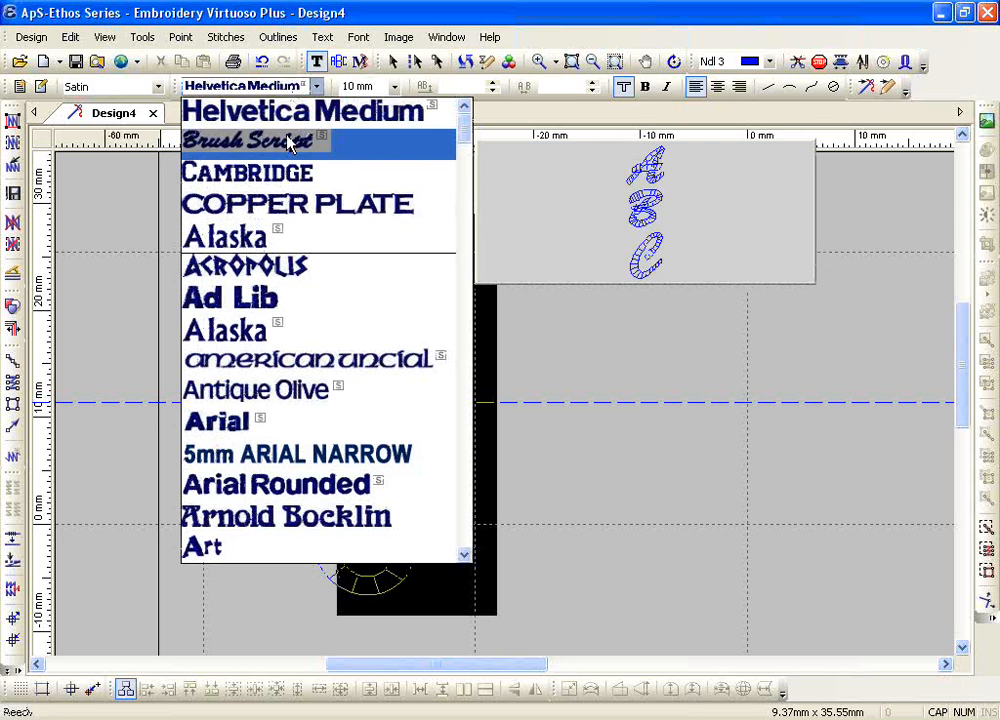
{"action": "left_click", "coordinate": [284, 206]}
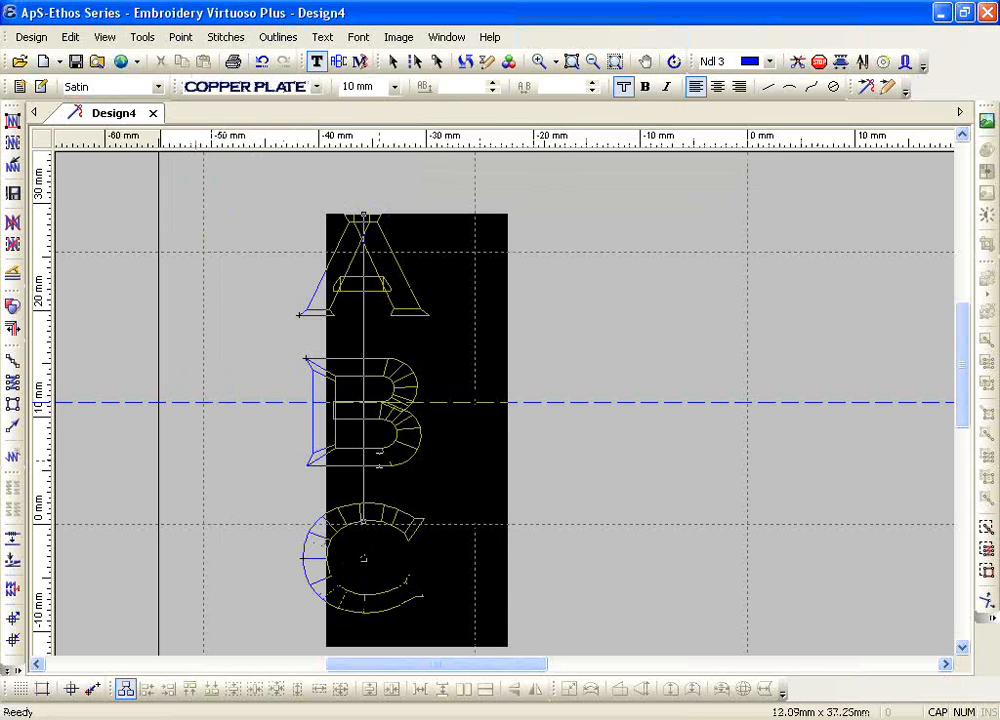
{"action": "left_click", "coordinate": [740, 62]}
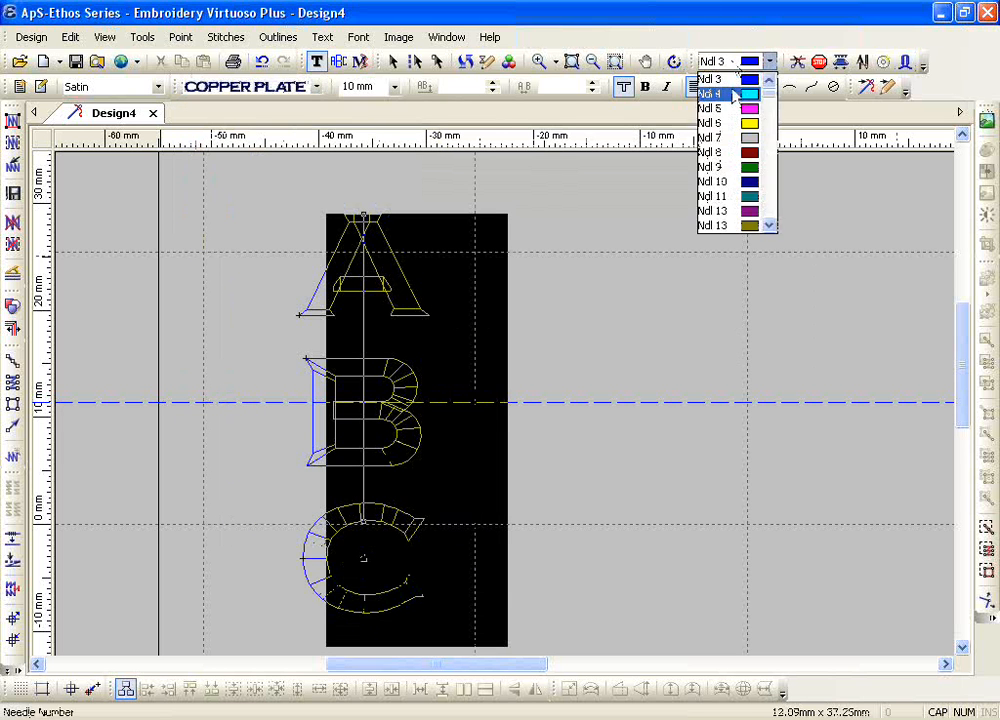
{"action": "left_click", "coordinate": [735, 94]}
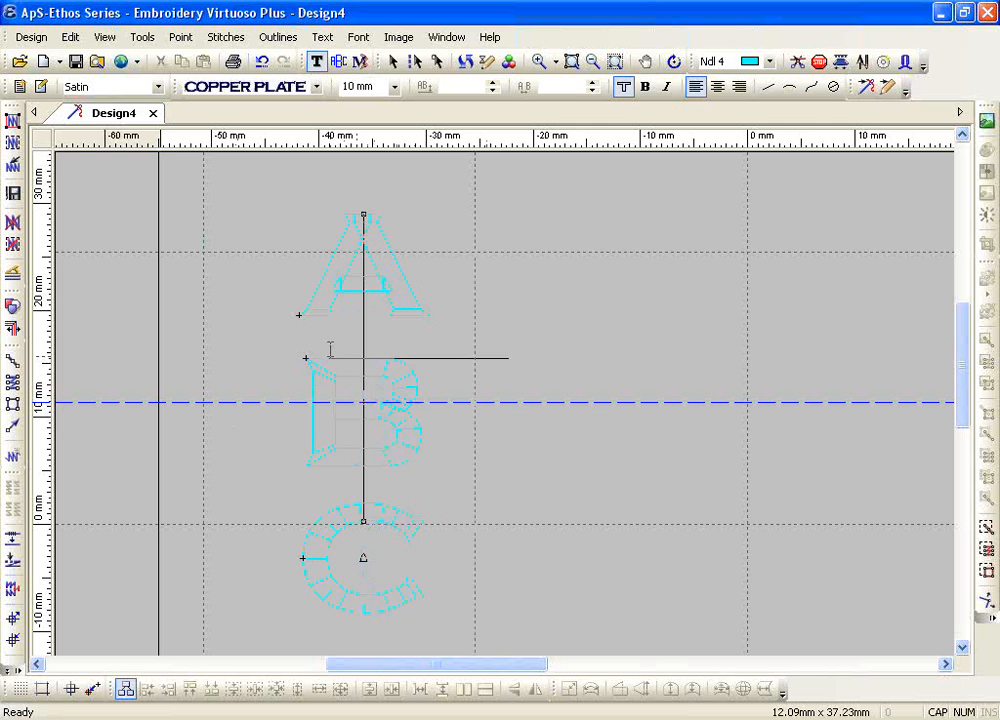
Step: Change only the letter B to Brush Script, and delete the vertical ABC lettering
{"action": "left_click", "coordinate": [261, 90]}
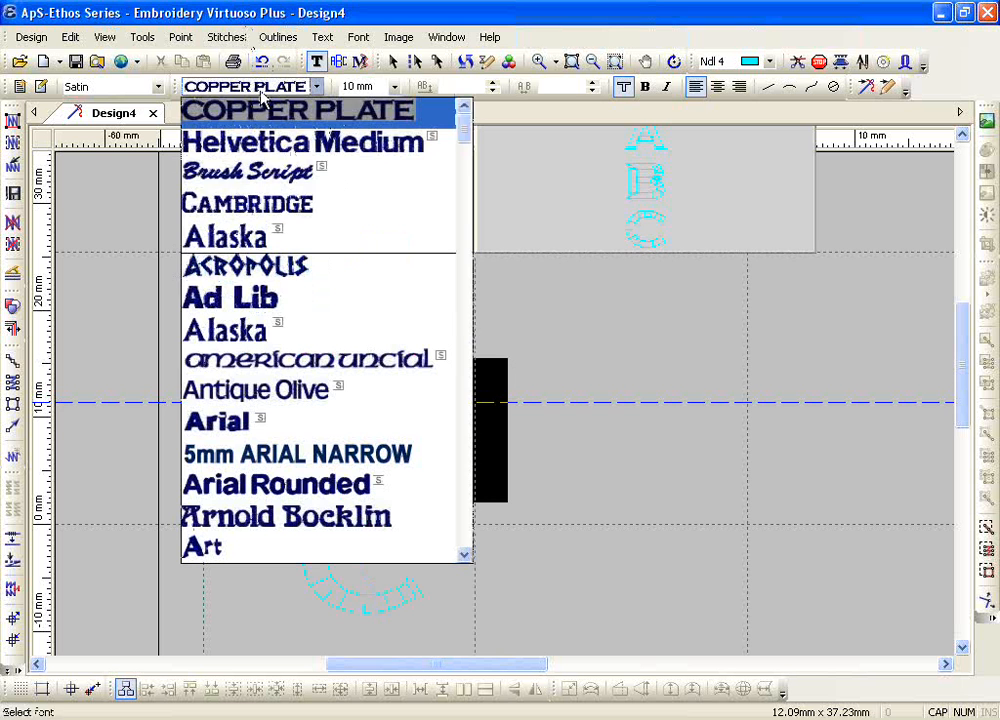
{"action": "left_click", "coordinate": [248, 171]}
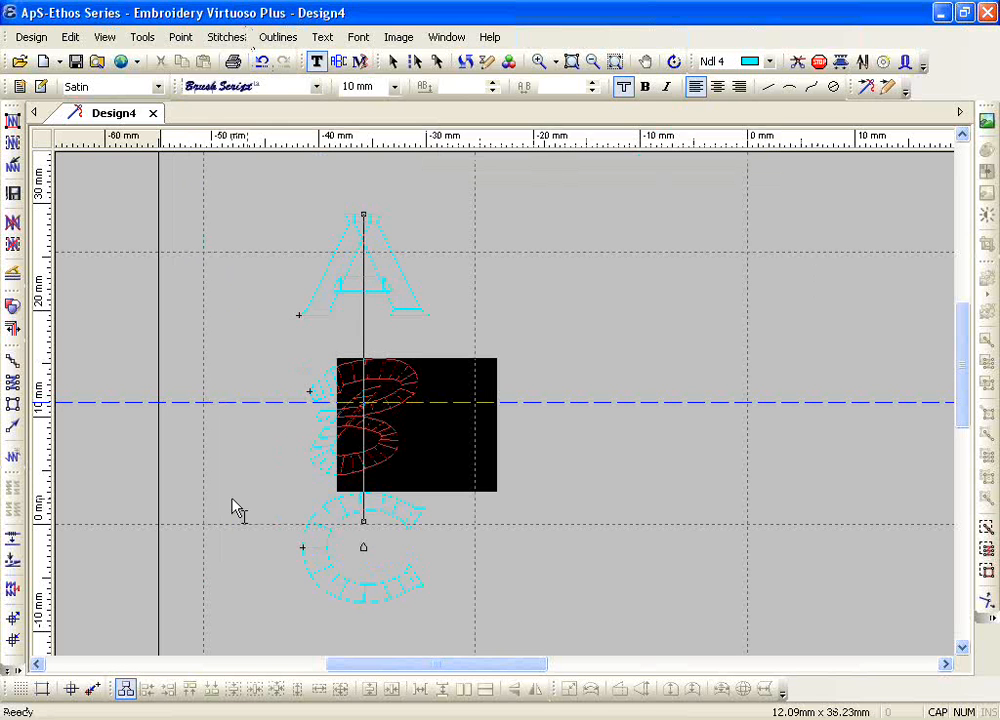
{"action": "right_click", "coordinate": [388, 413]}
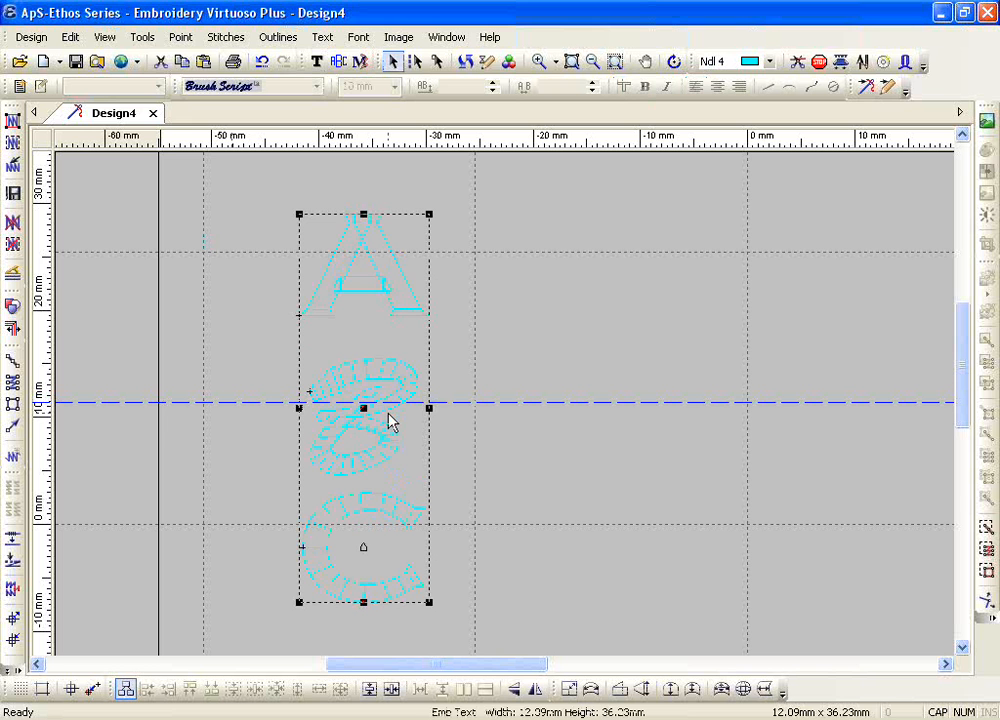
{"action": "key", "text": "Delete"}
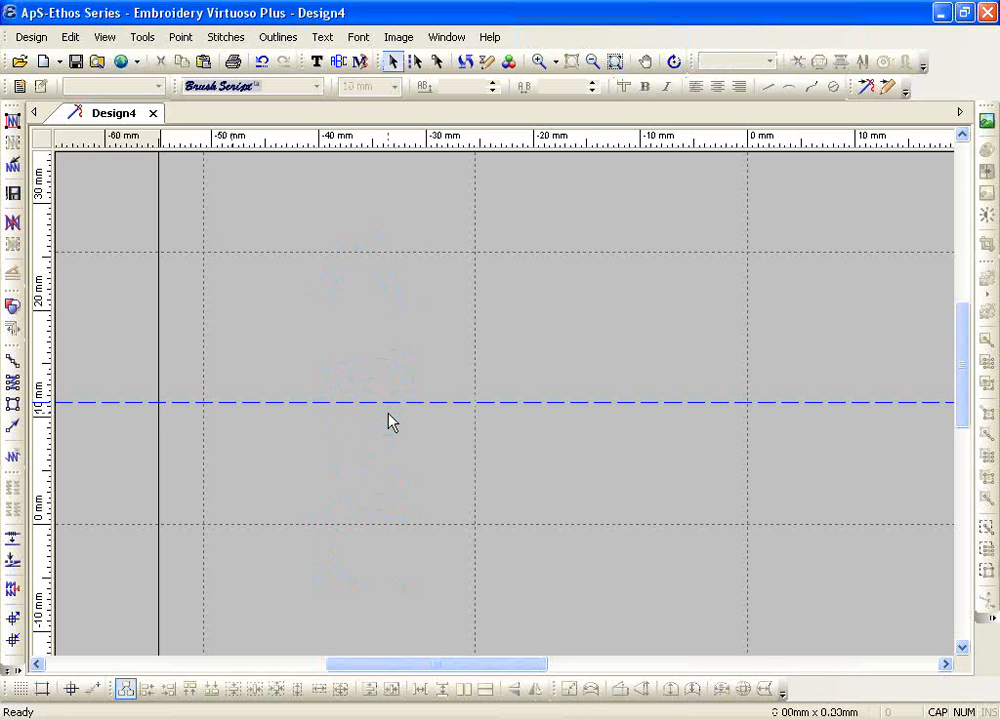
Step: Remove the horizontal guide line and draw a horizontal text baseline about 75 mm long along the 0 mm grid line
{"action": "left_click", "coordinate": [593, 61]}
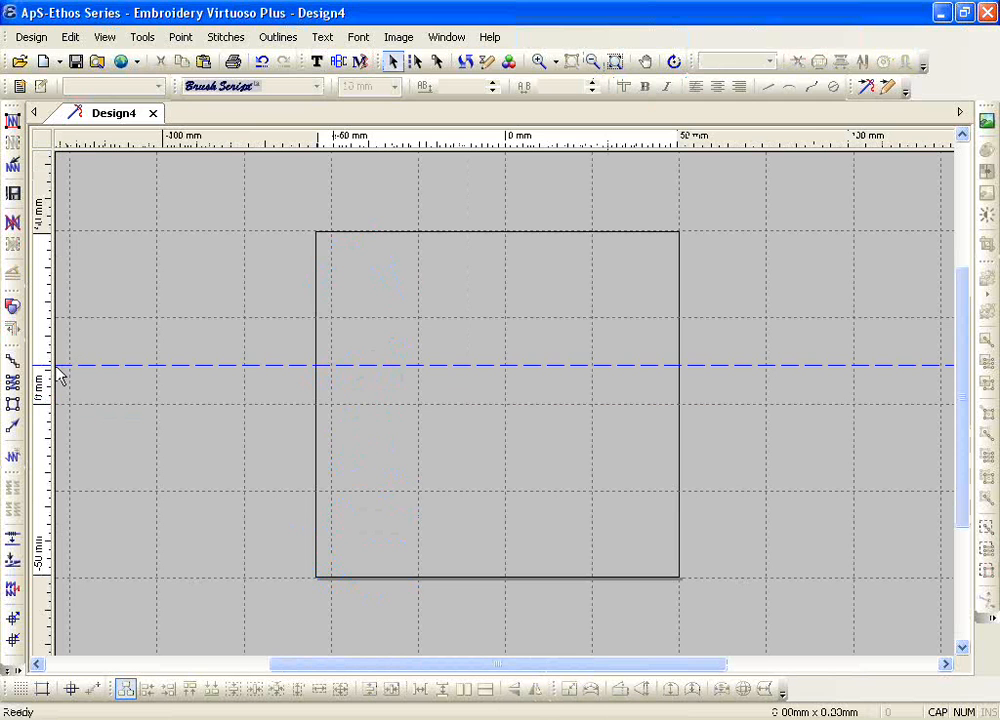
{"action": "left_click_drag", "start_coordinate": [147, 161], "coordinate": [152, 145]}
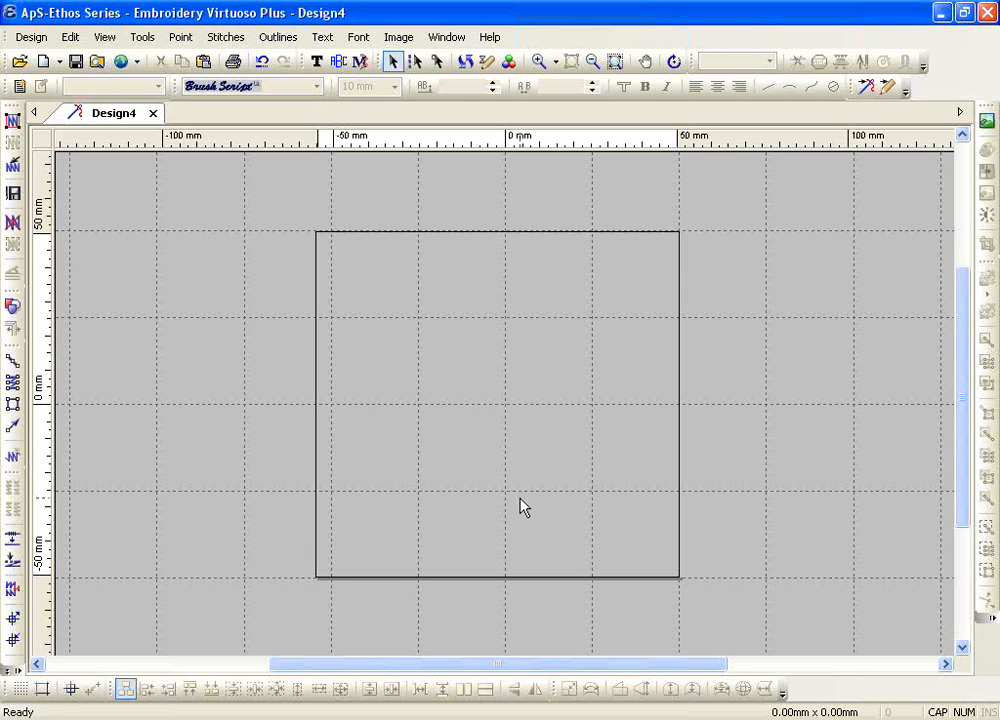
{"action": "left_click", "coordinate": [316, 61]}
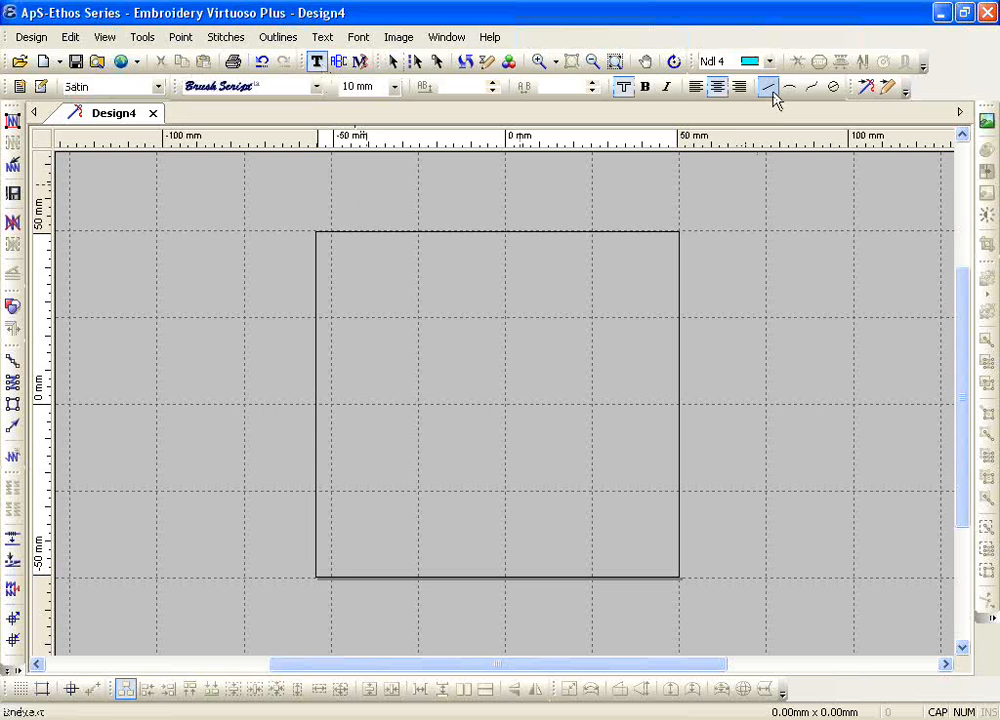
{"action": "left_click", "coordinate": [769, 89]}
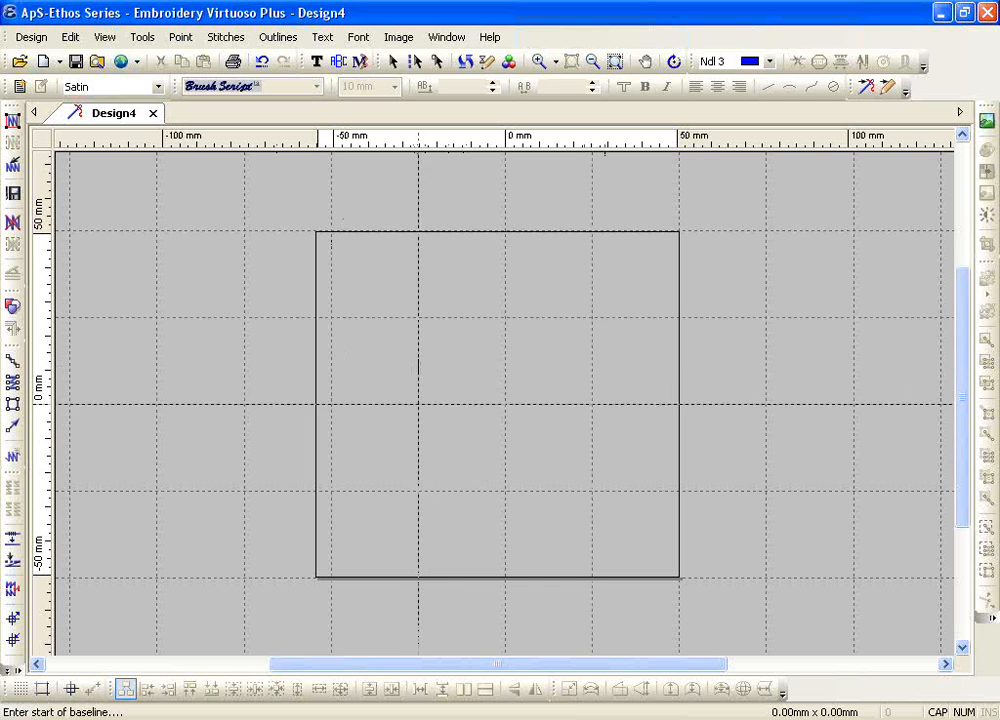
{"action": "left_click", "coordinate": [423, 404]}
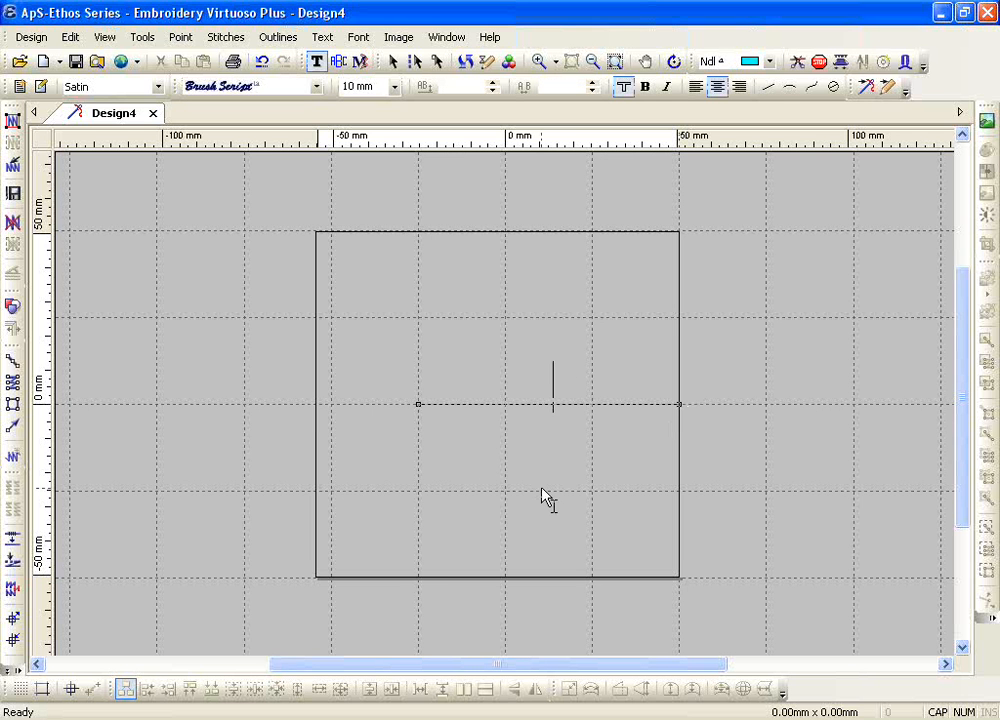
Step: Set the lettering on the new baseline to the Copper Plate font at 15 mm height
{"action": "left_click", "coordinate": [316, 87]}
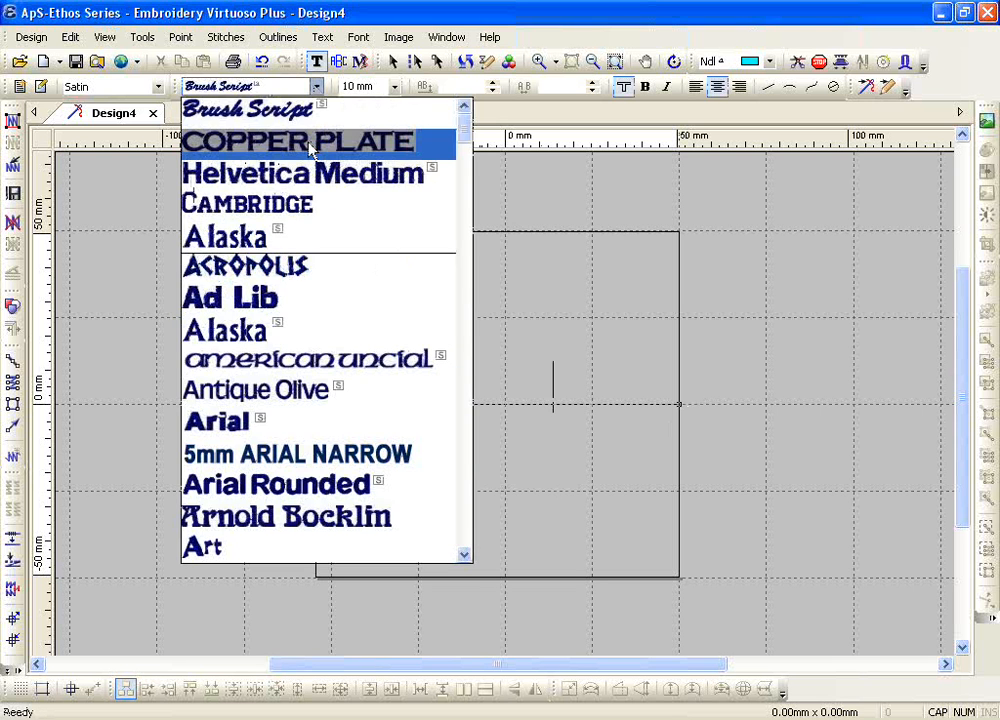
{"action": "left_click", "coordinate": [362, 140]}
{"action": "left_click", "coordinate": [394, 87]}
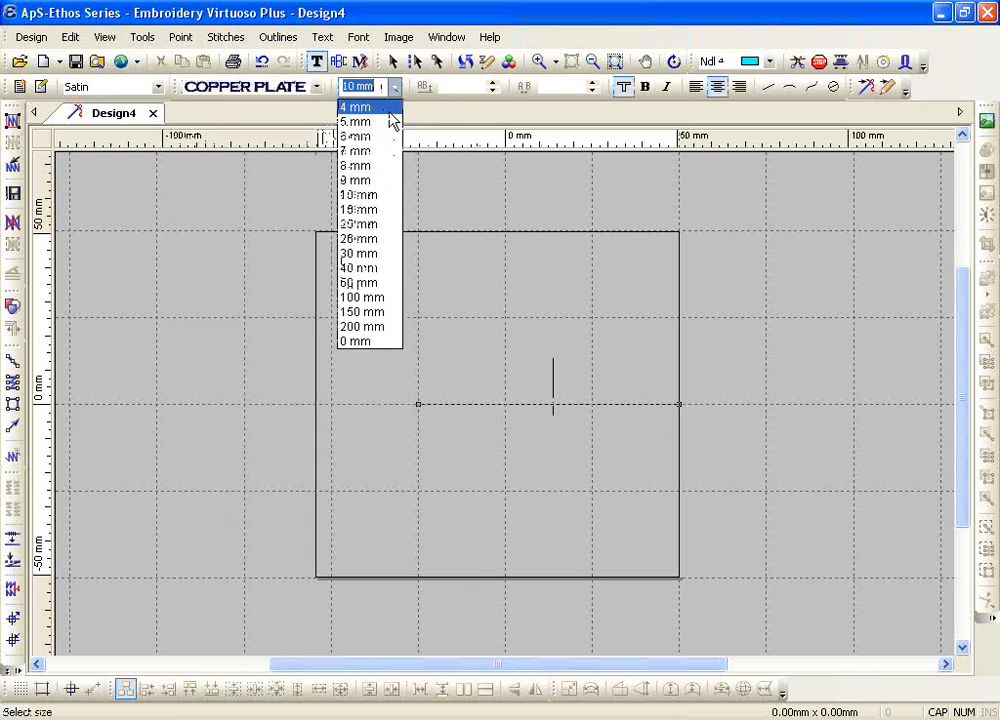
{"action": "left_click", "coordinate": [380, 220]}
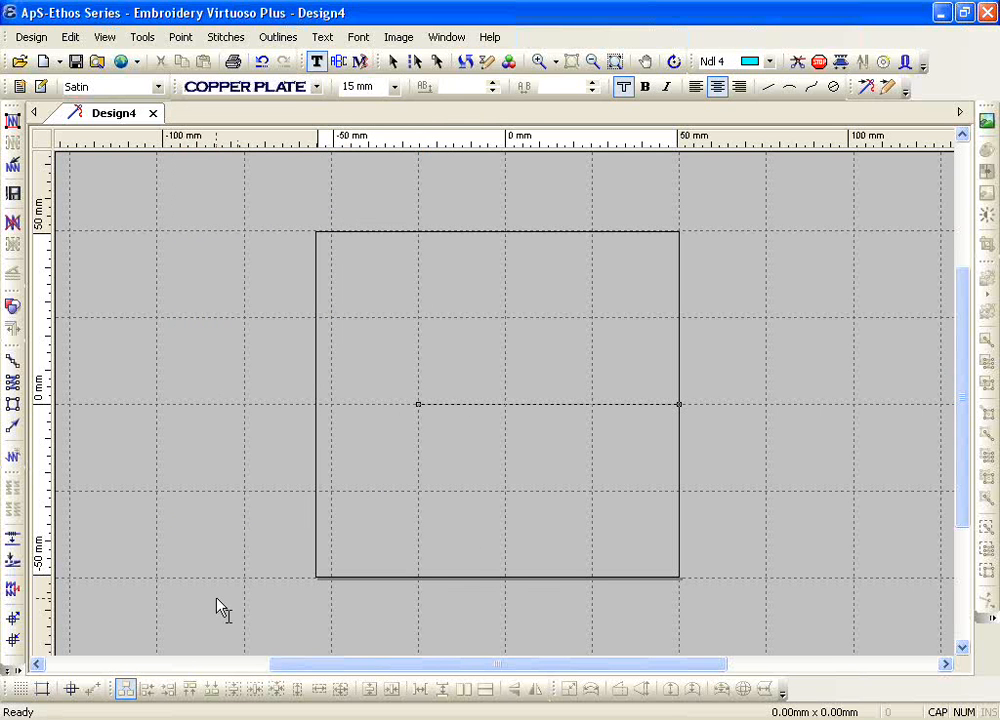
Step: Enter the first name in capital letters on the horizontal baseline, clearing the mistyped letters first
{"action": "type", "text": "I"}
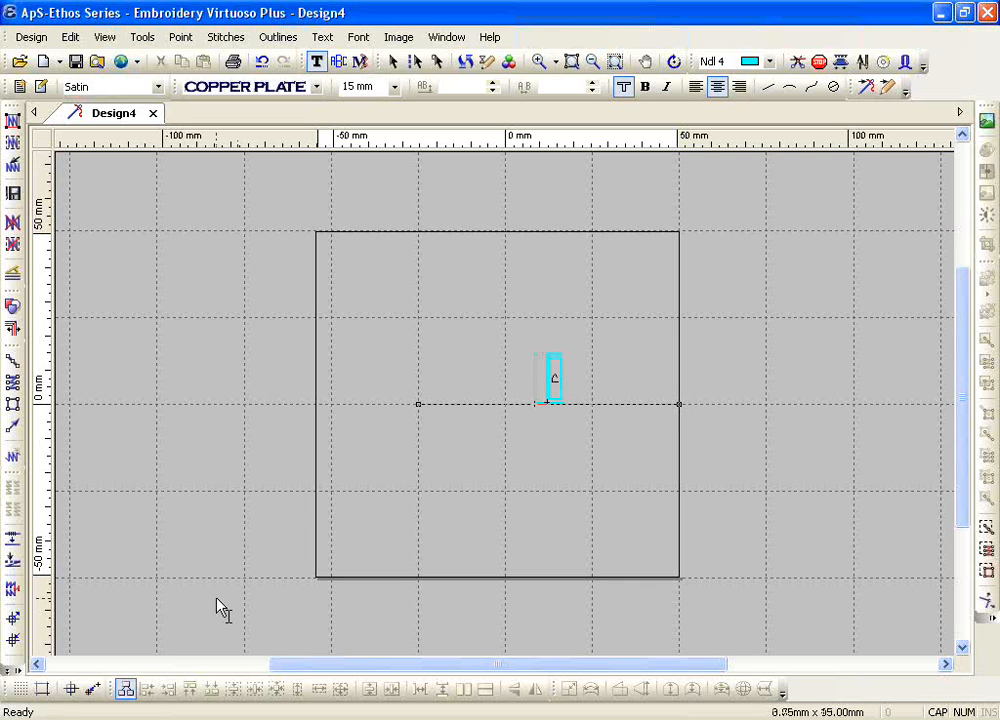
{"action": "key", "text": "BackSpace"}
{"action": "key", "text": "Caps_Lock"}
{"action": "type", "text": "I"}
{"action": "key", "text": "BackSpace"}
{"action": "key", "text": "Caps_Lock"}
{"action": "type", "text": "R"}
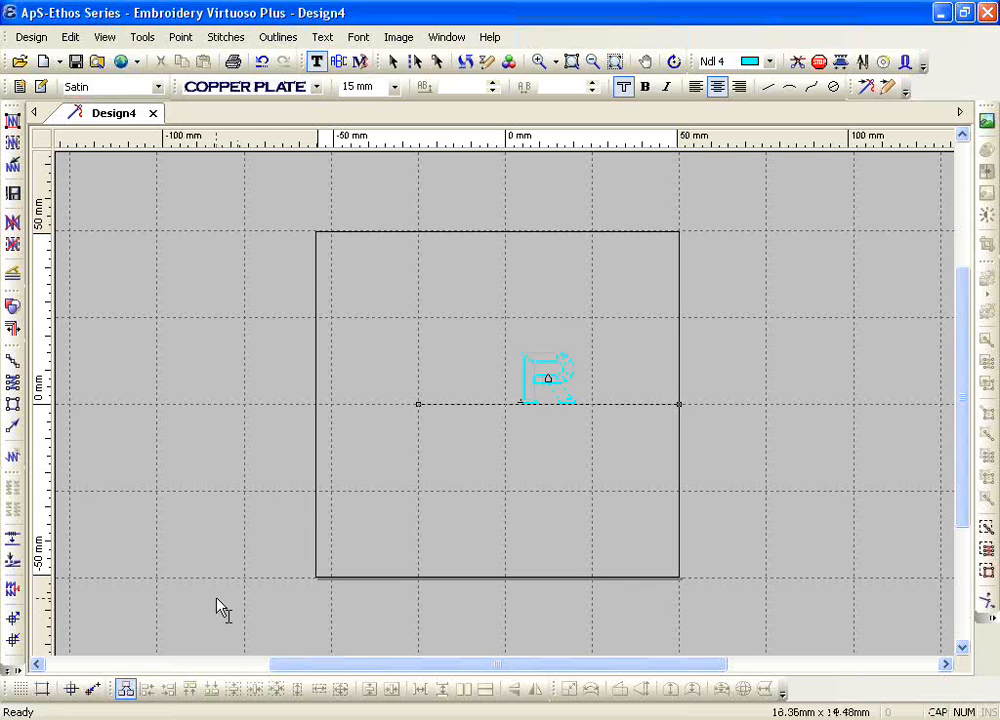
{"action": "type", "text": "ICHARD"}
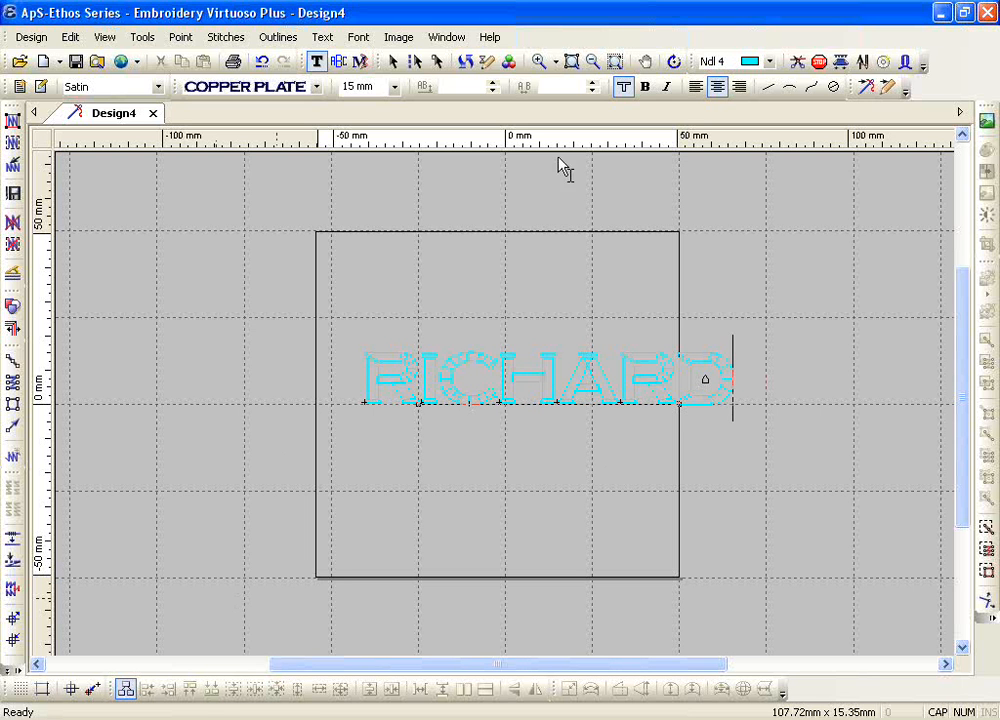
Step: Apply Condense Width placement to the whole name so it fits the baseline's length
{"action": "left_click", "coordinate": [540, 62]}
{"action": "left_click_drag", "start_coordinate": [313, 313], "coordinate": [763, 458]}
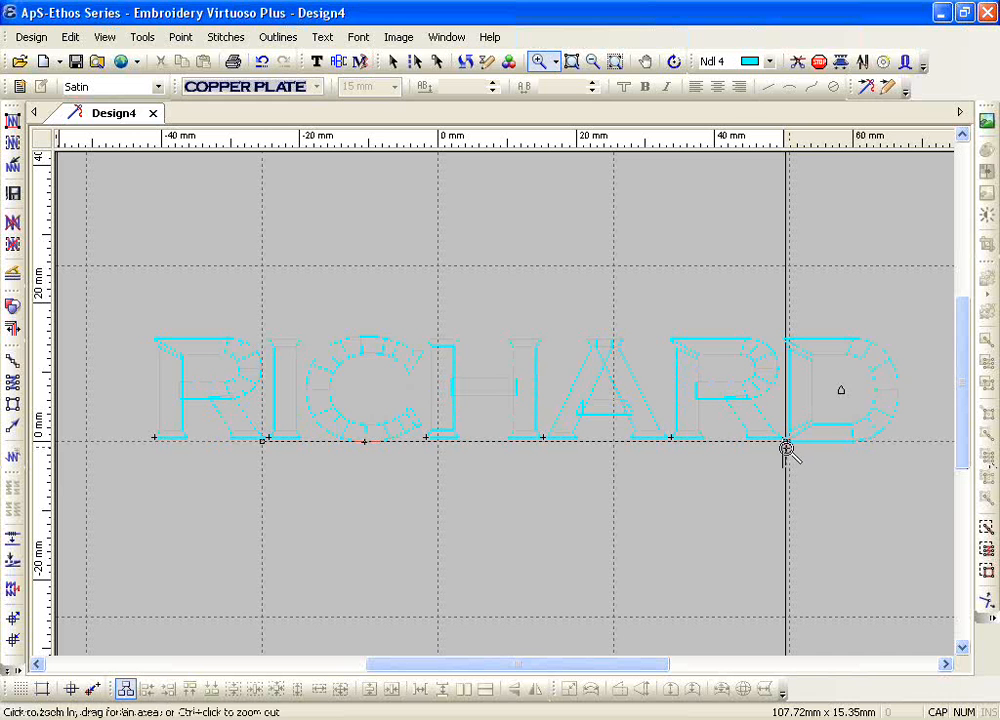
{"action": "key", "text": "Escape"}
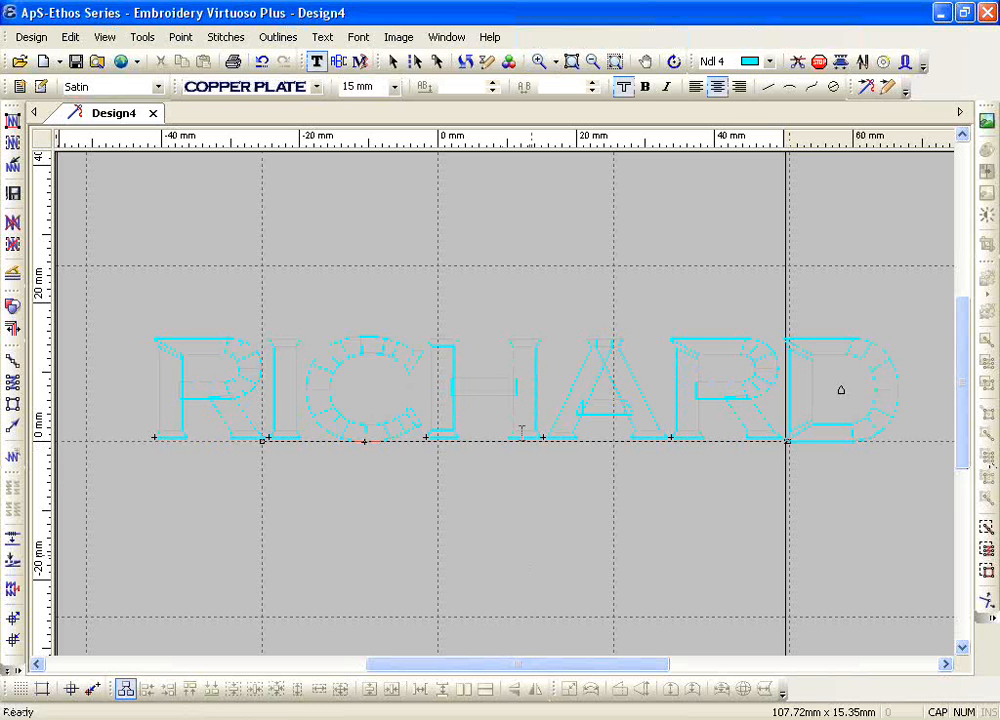
{"action": "key", "text": "ctrl+a"}
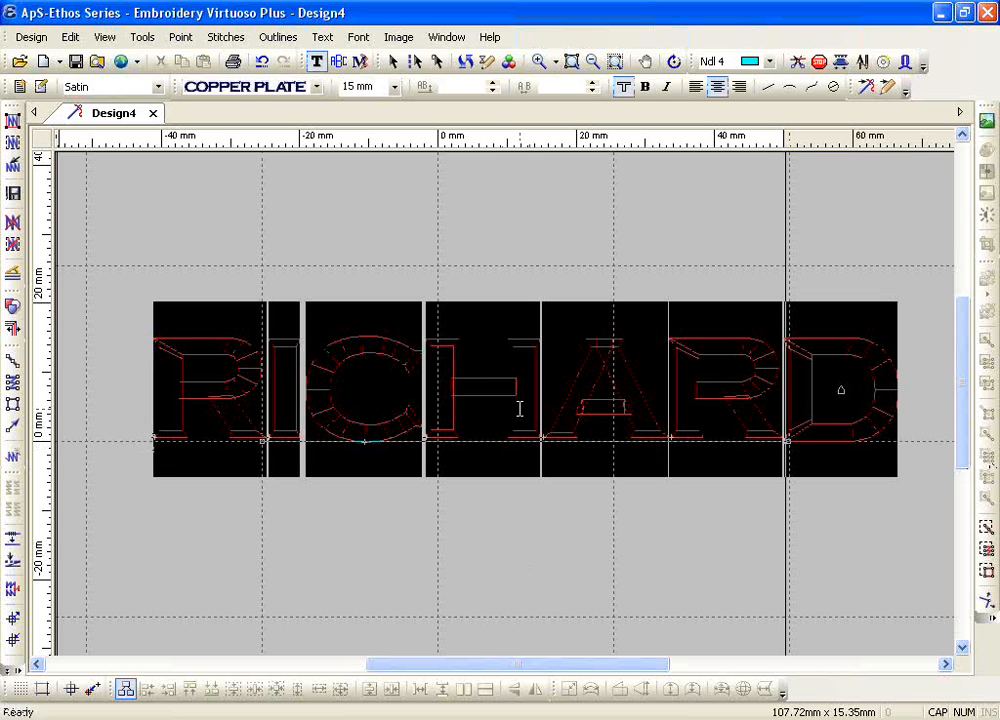
{"action": "left_click", "coordinate": [314, 40]}
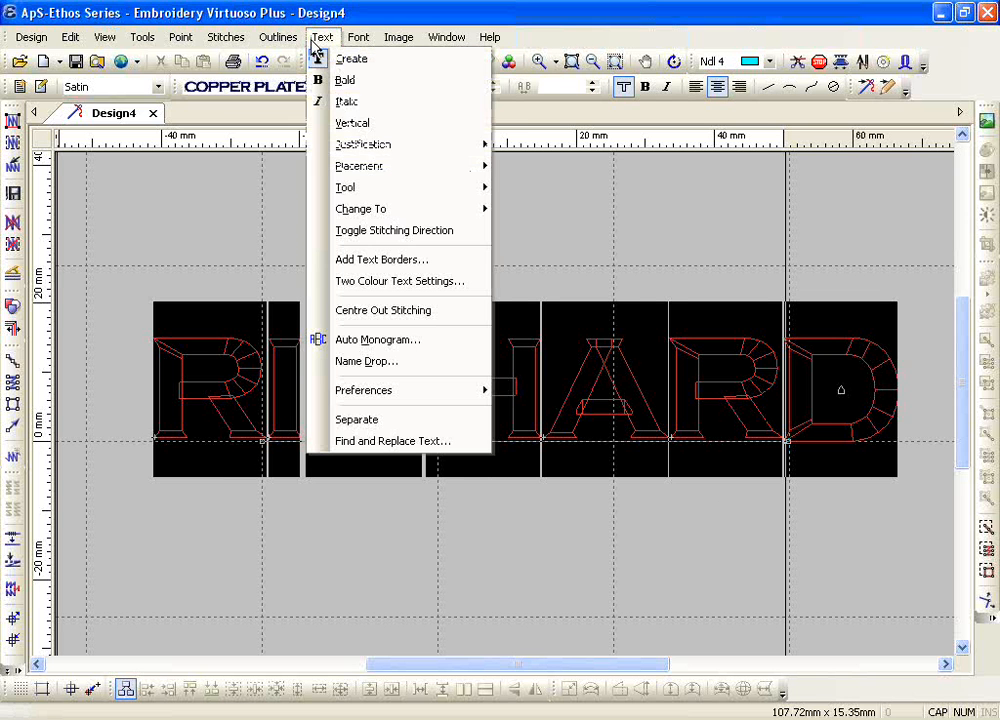
{"action": "mouse_move", "coordinate": [390, 172]}
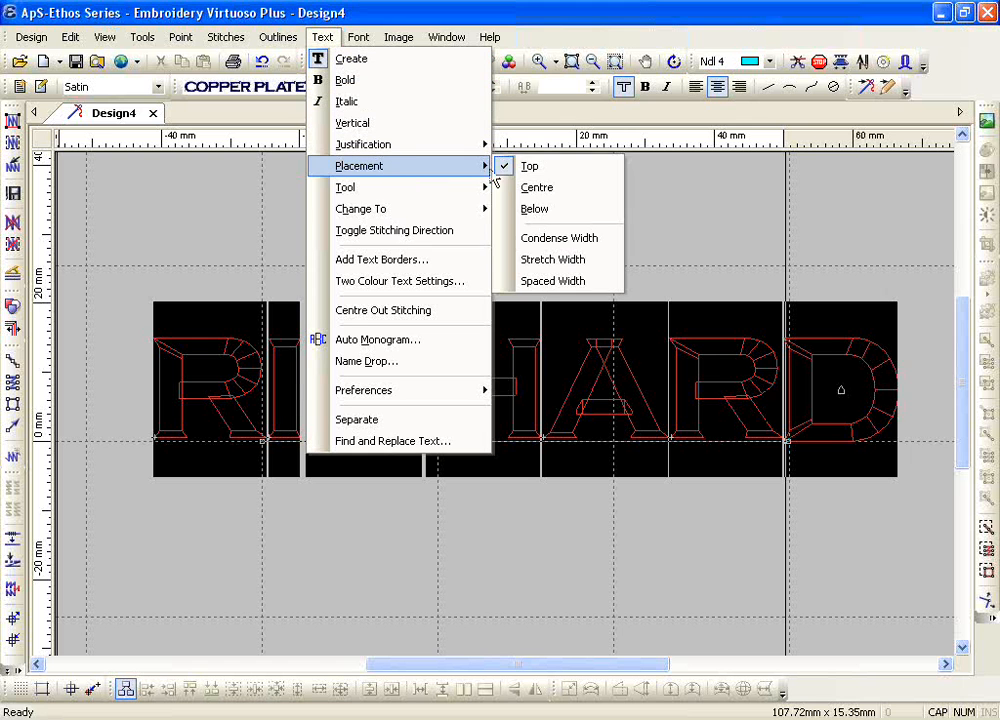
{"action": "left_click", "coordinate": [579, 248]}
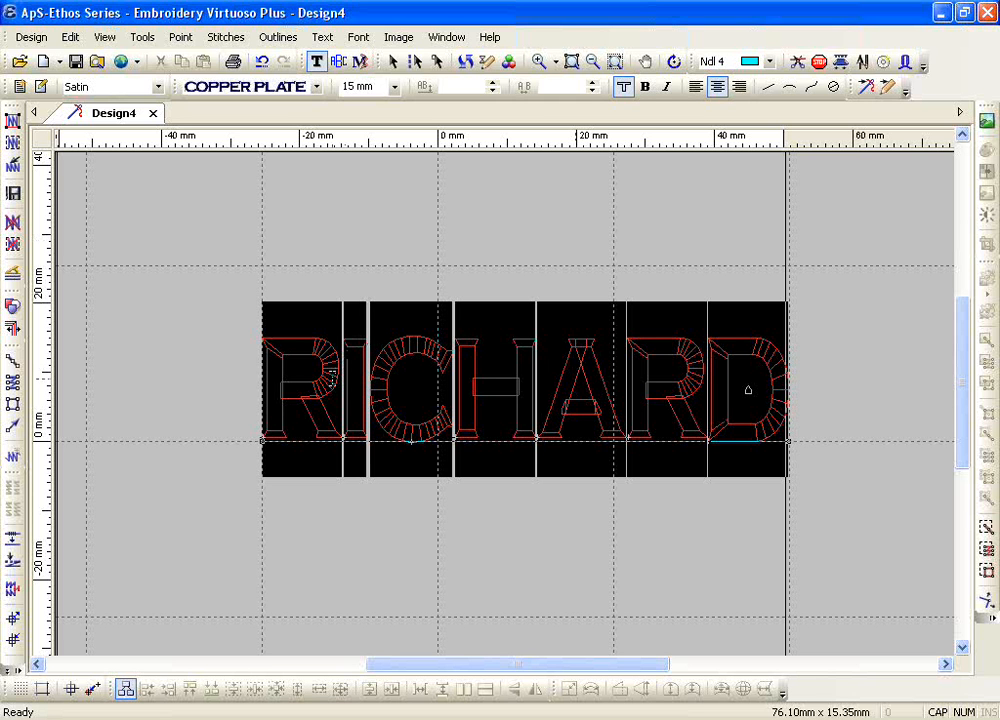
Step: Replace the selected name on the baseline with a different six-letter first name in capitals, correcting the mistyped third letter
{"action": "key", "text": "BackSpace"}
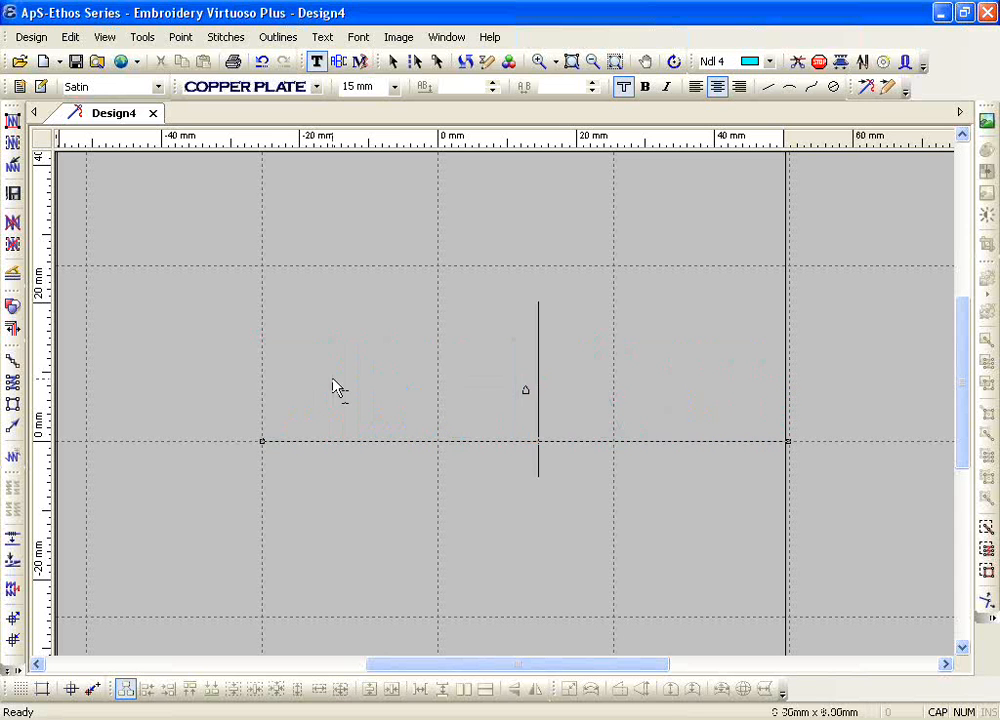
{"action": "type", "text": "JOE"}
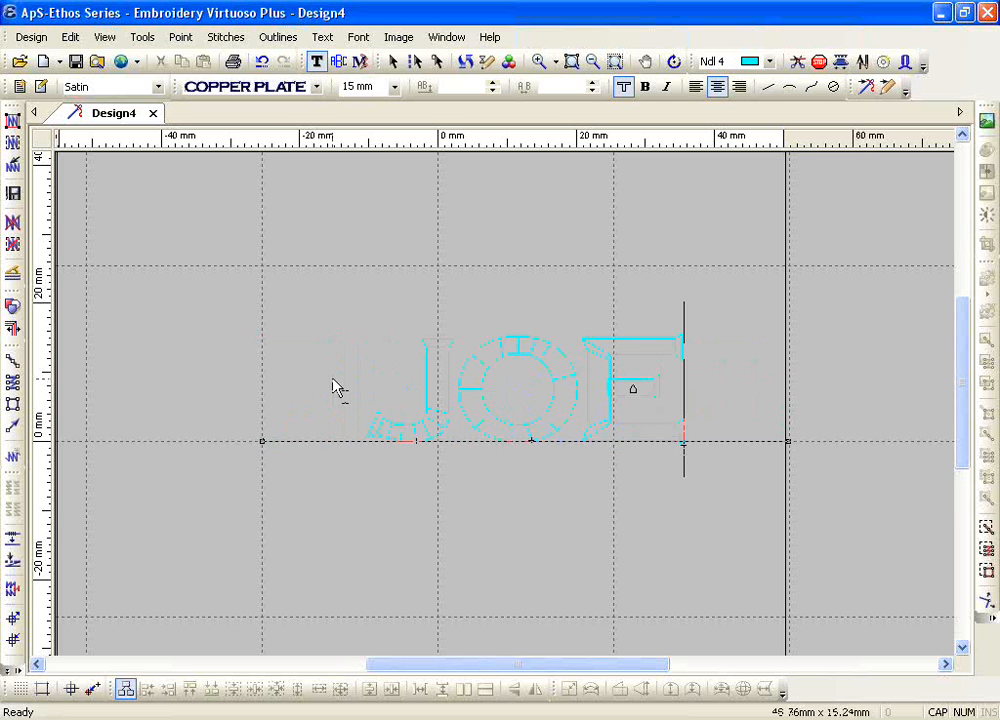
{"action": "key", "text": "BackSpace"}
{"action": "type", "text": "S"}
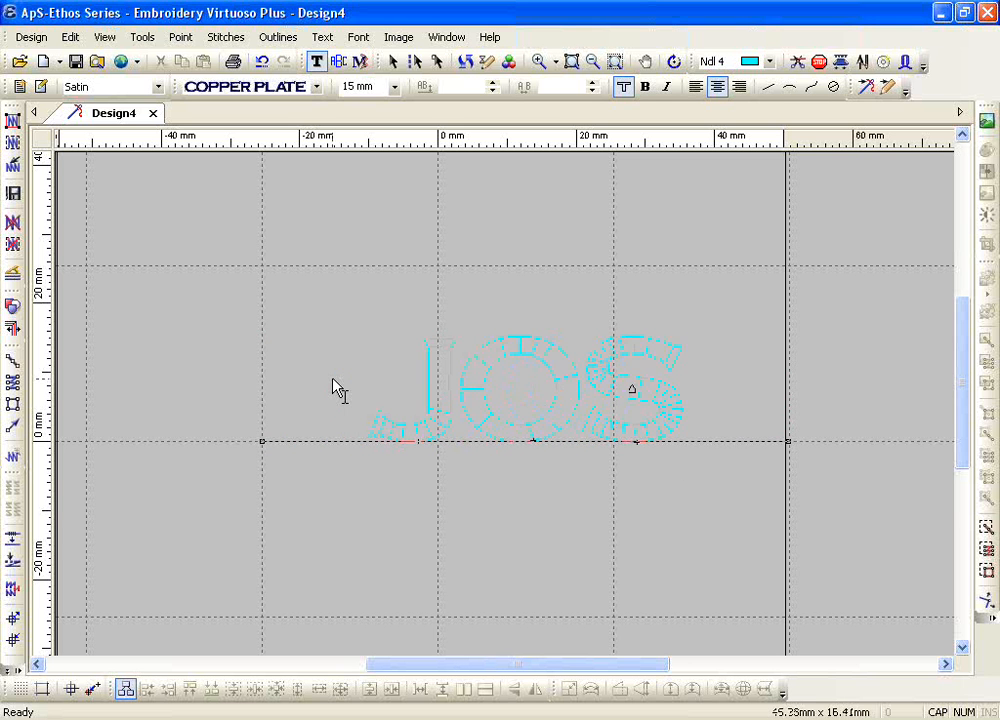
{"action": "type", "text": "EPH"}
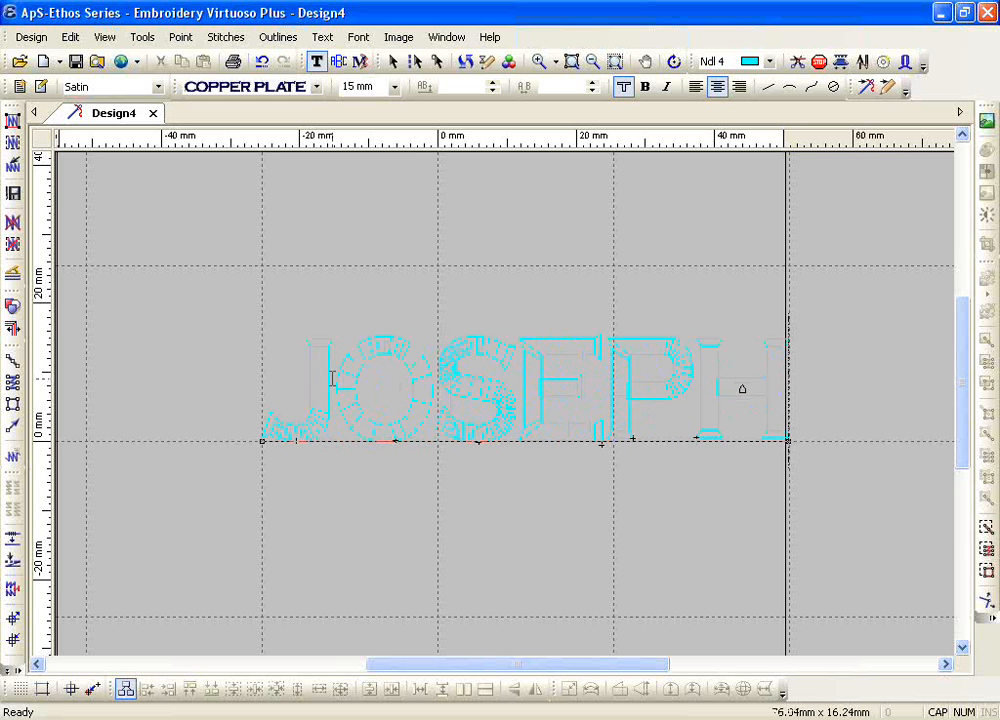
{"action": "type", "text": "HHHH"}
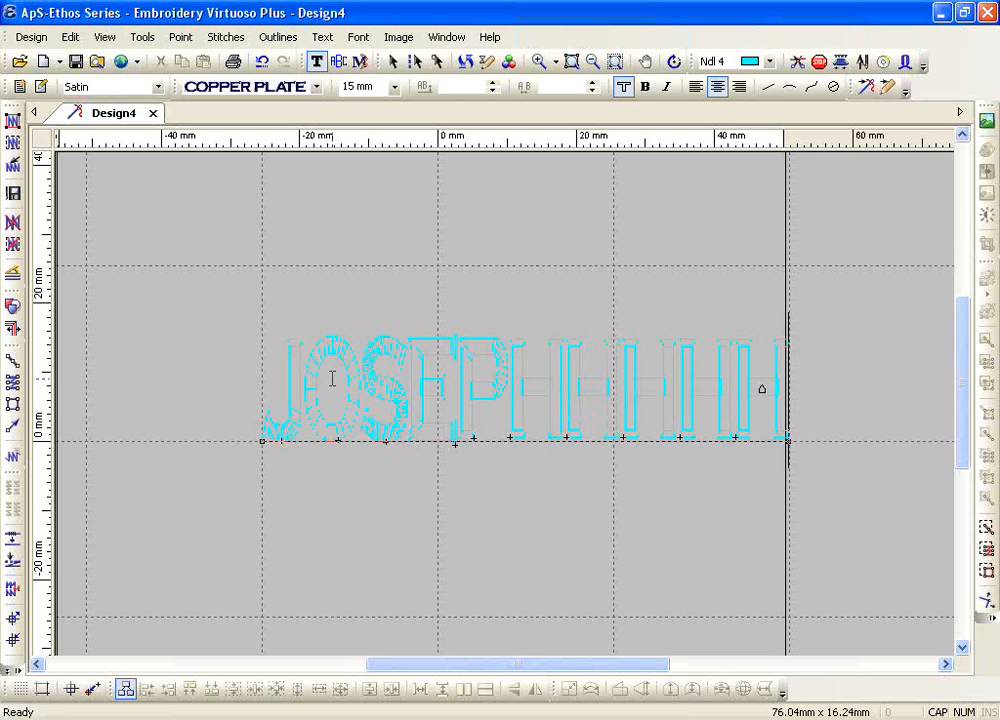
Step: Add a run of extra H letters after the name to condense it along the baseline, then delete several of them
{"action": "type", "text": "HHHHH"}
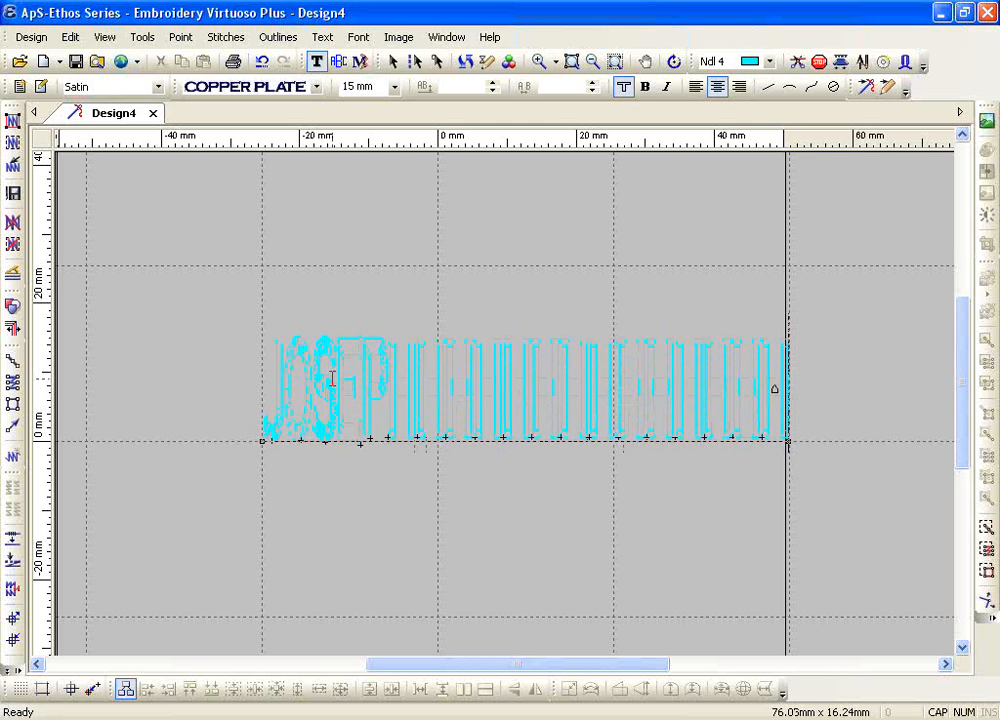
{"action": "key", "text": "BackSpace"}
{"action": "key", "text": "BackSpace"}
{"action": "key", "text": "BackSpace"}
{"action": "key", "text": "BackSpace"}
{"action": "key", "text": "BackSpace"}
{"action": "key", "text": "BackSpace"}
{"action": "key", "text": "BackSpace"}
{"action": "key", "text": "BackSpace"}
{"action": "key", "text": "BackSpace"}
{"action": "key", "text": "BackSpace"}
{"action": "key", "text": "BackSpace"}
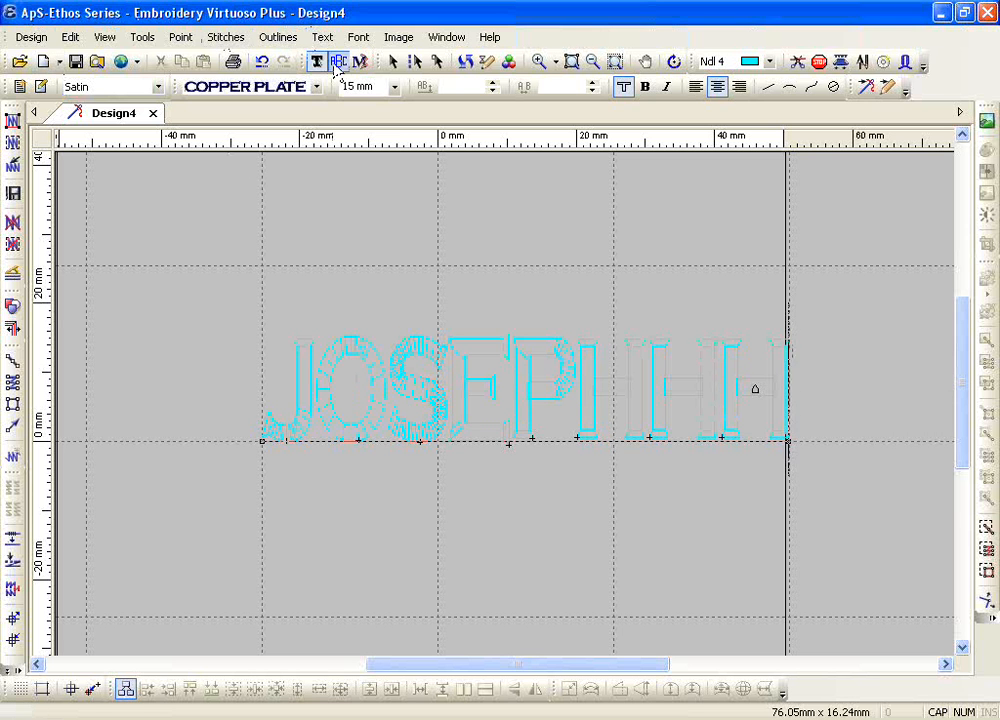
Step: Clear all letters from the baseline and enter a three-letter first name in capitals, removing the mistyped I
{"action": "double_click", "coordinate": [515, 418]}
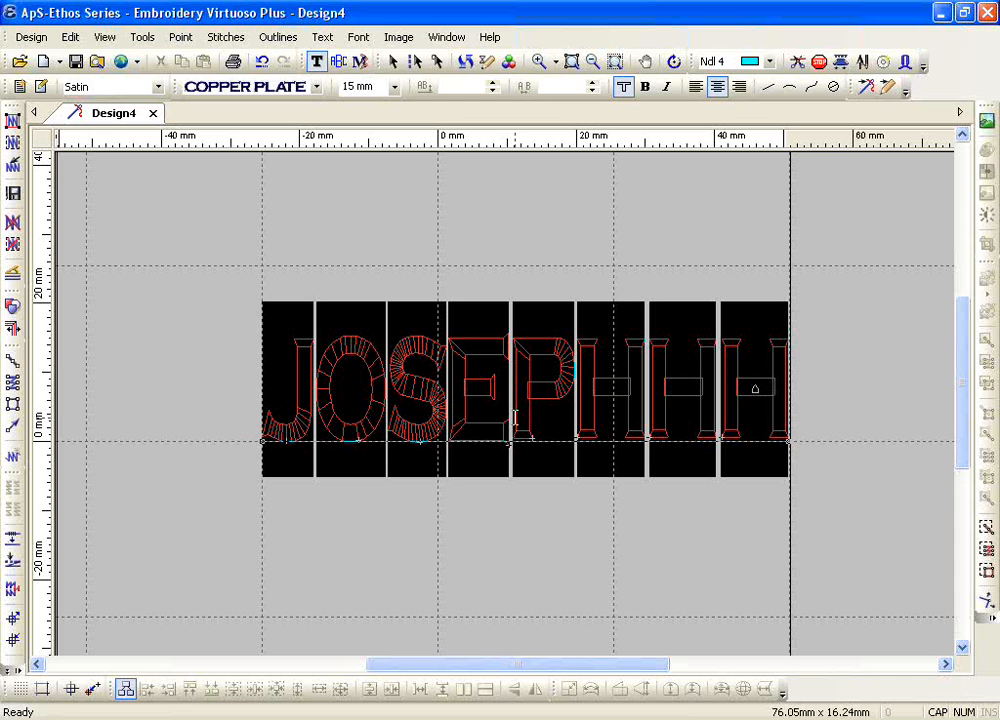
{"action": "key", "text": "ctrl+a"}
{"action": "key", "text": "BackSpace"}
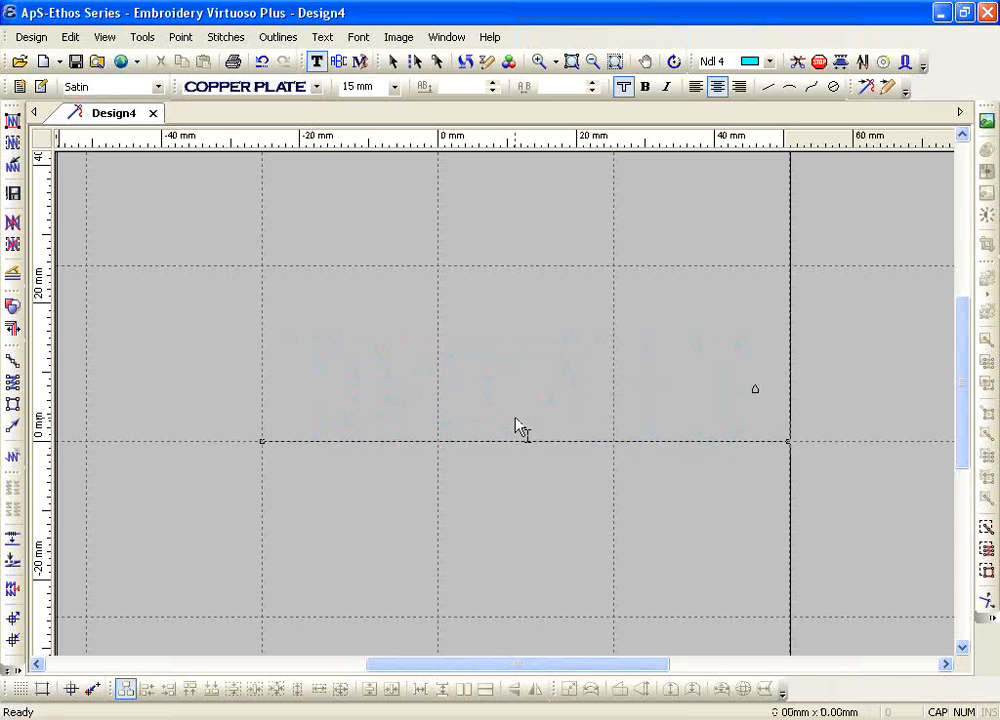
{"action": "type", "text": "I"}
{"action": "key", "text": "BackSpace"}
{"action": "type", "text": "JOE"}
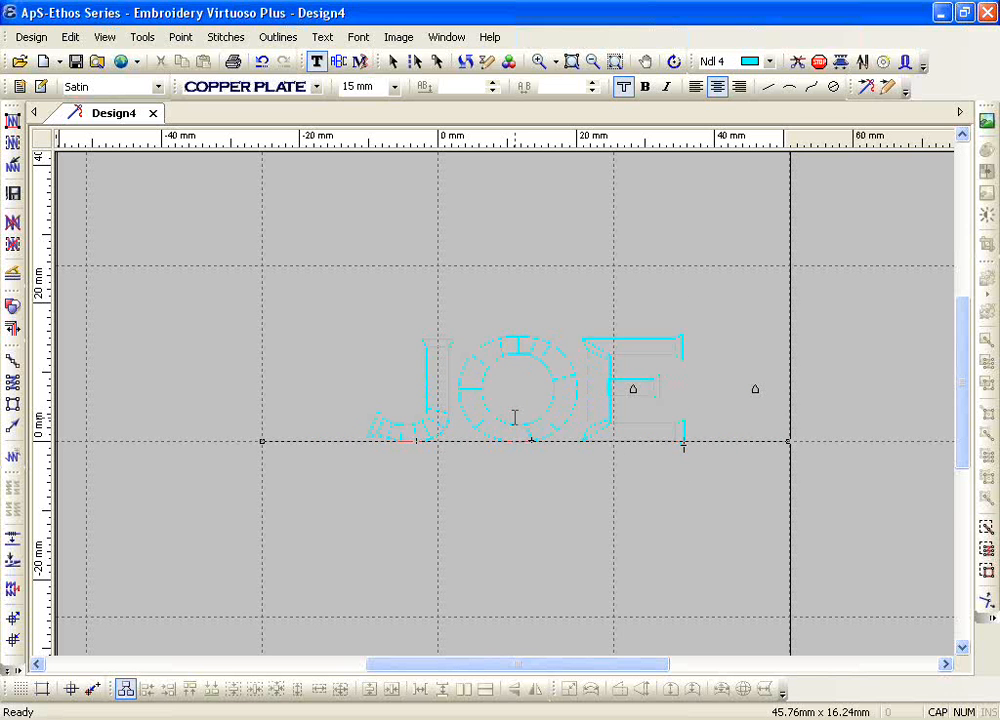
Step: Apply Stretch Width placement to the whole three-letter name, then switch it to Spaced Width
{"action": "double_click", "coordinate": [515, 418]}
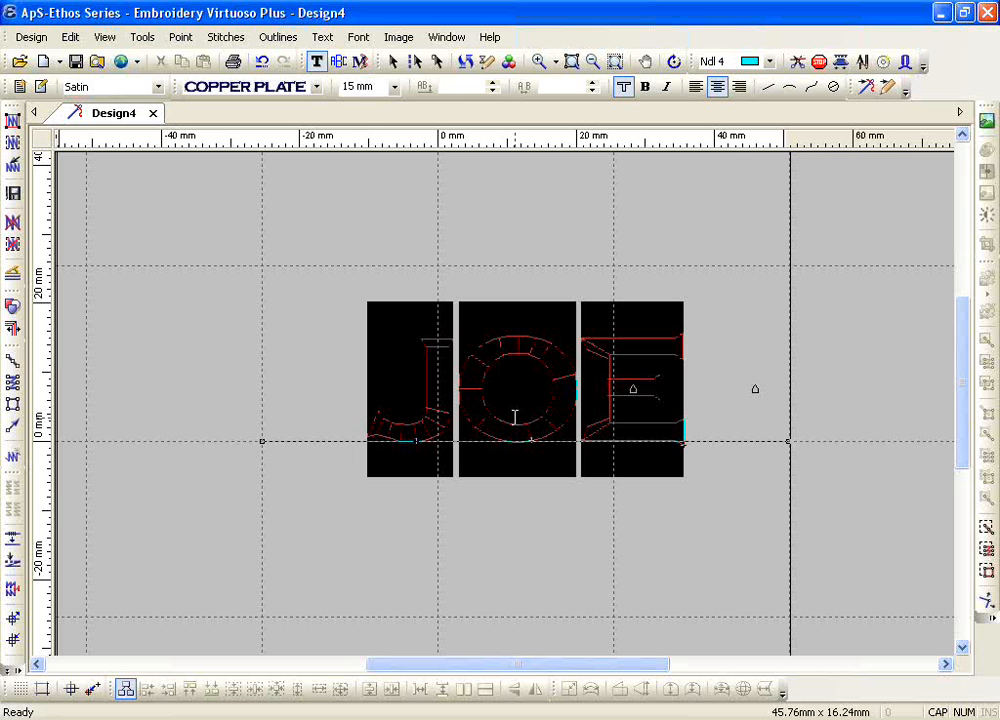
{"action": "left_click", "coordinate": [326, 40]}
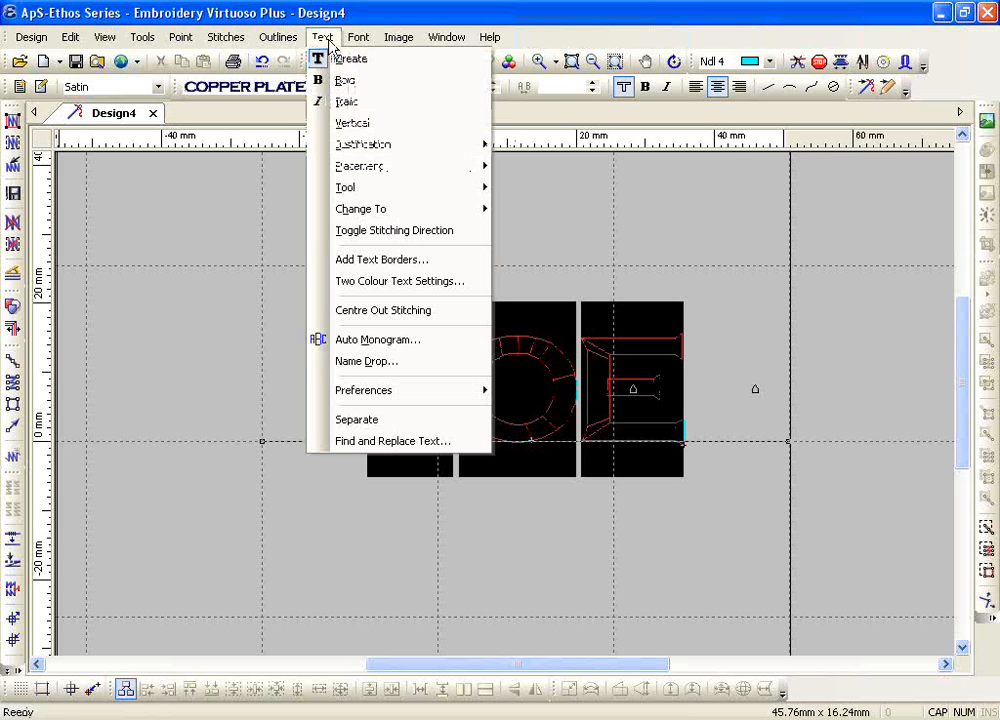
{"action": "mouse_move", "coordinate": [449, 167]}
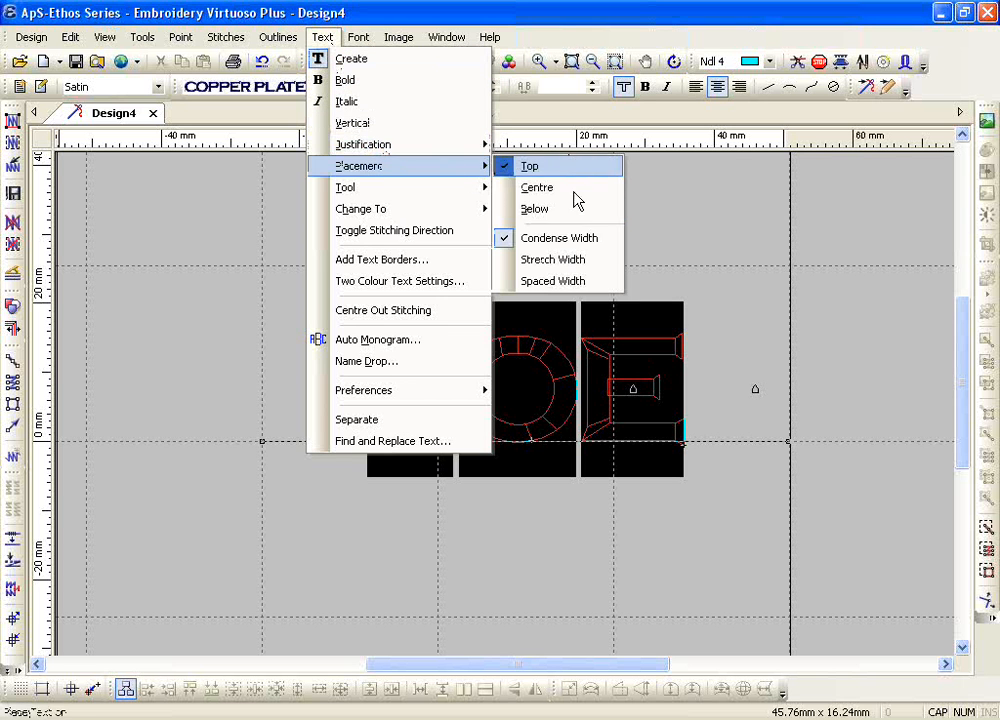
{"action": "left_click", "coordinate": [556, 262]}
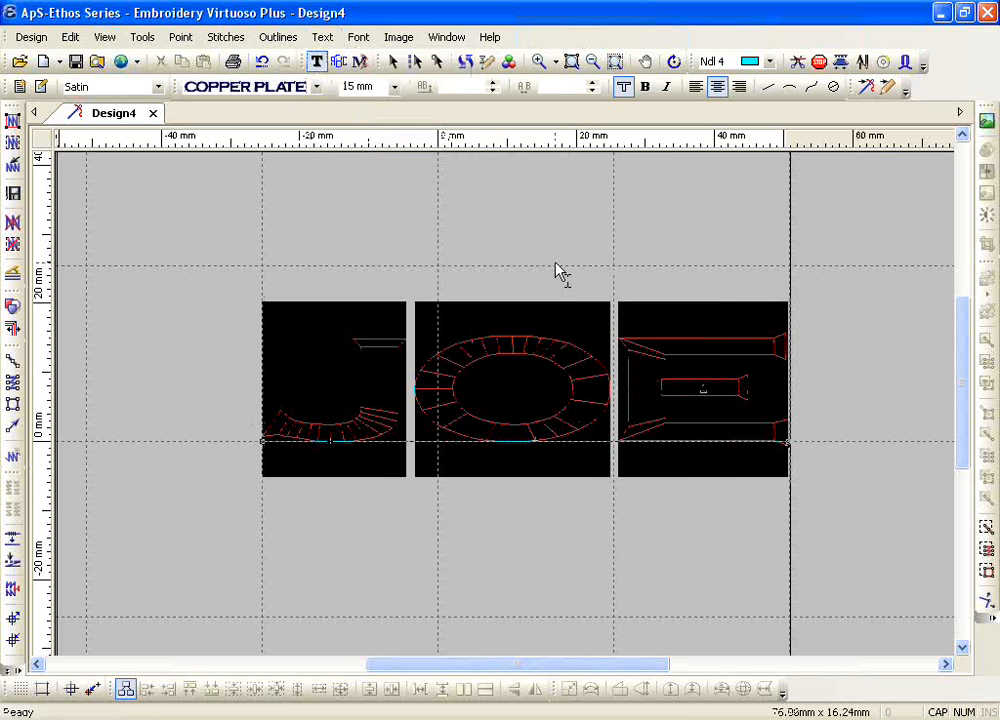
{"action": "left_click", "coordinate": [324, 38]}
{"action": "mouse_move", "coordinate": [402, 168]}
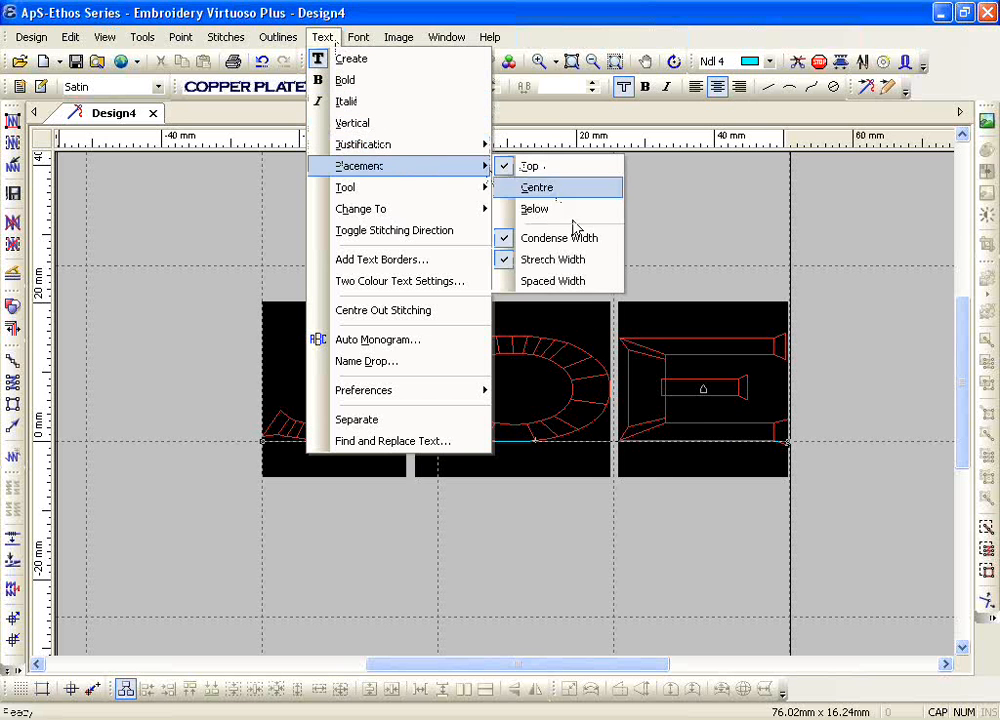
{"action": "left_click", "coordinate": [576, 283]}
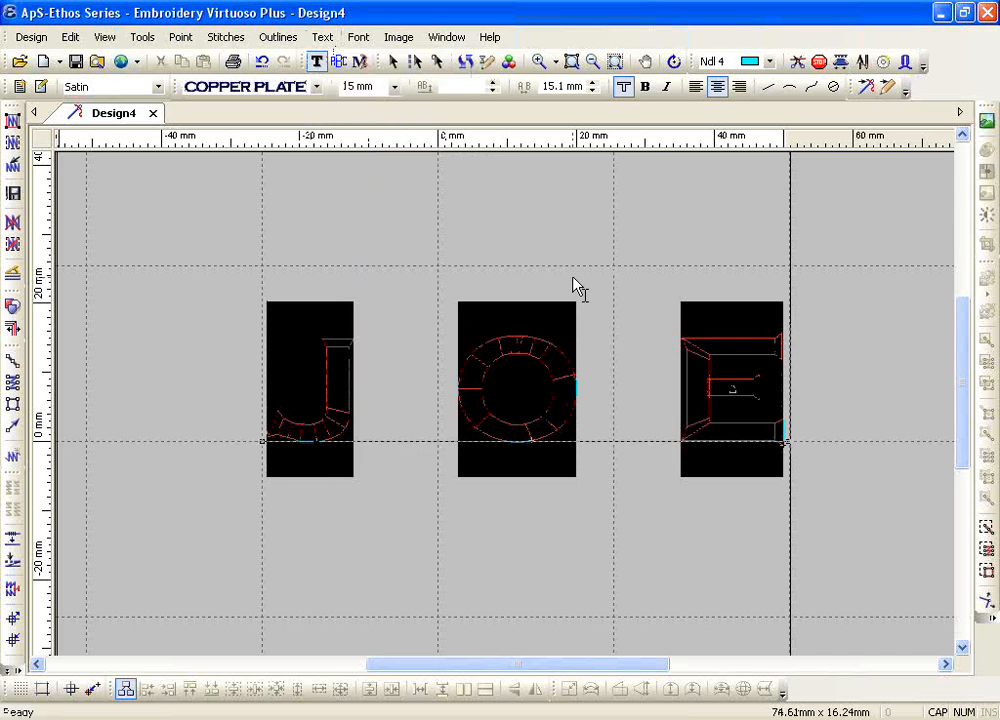
Step: Turn off Spaced Width and Condense Width placement for the three-letter name
{"action": "left_click", "coordinate": [322, 37]}
{"action": "mouse_move", "coordinate": [449, 174]}
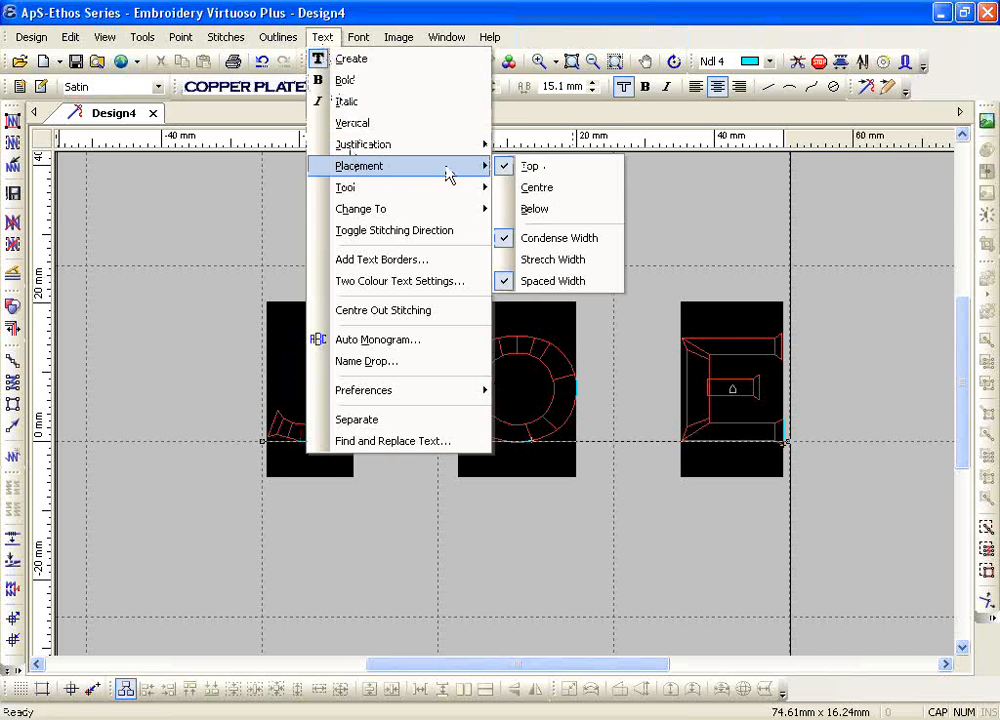
{"action": "left_click", "coordinate": [558, 281]}
{"action": "left_click", "coordinate": [325, 38]}
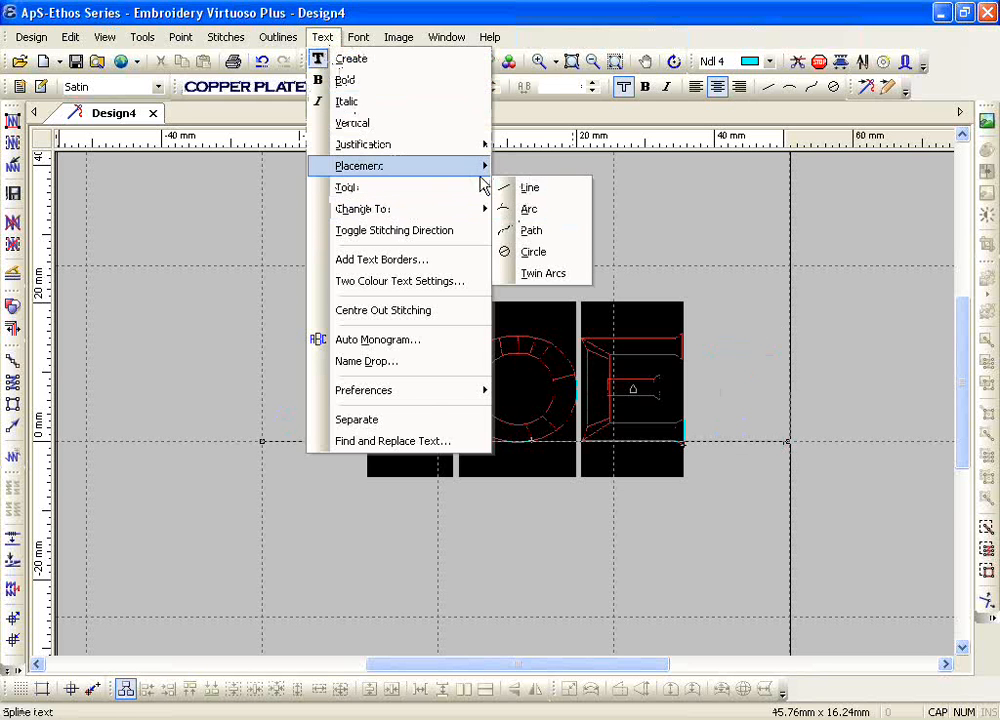
{"action": "mouse_move", "coordinate": [481, 177]}
{"action": "left_click", "coordinate": [530, 238]}
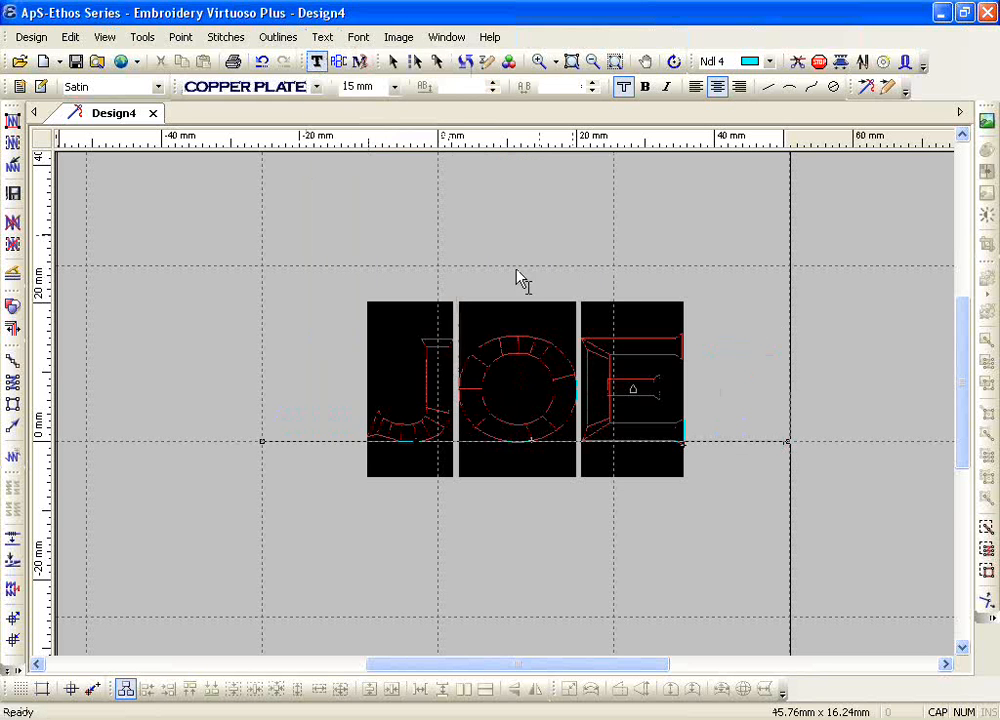
Step: Replace the name with the letters RBC and set the middle B to 25 mm height
{"action": "left_click", "coordinate": [470, 389]}
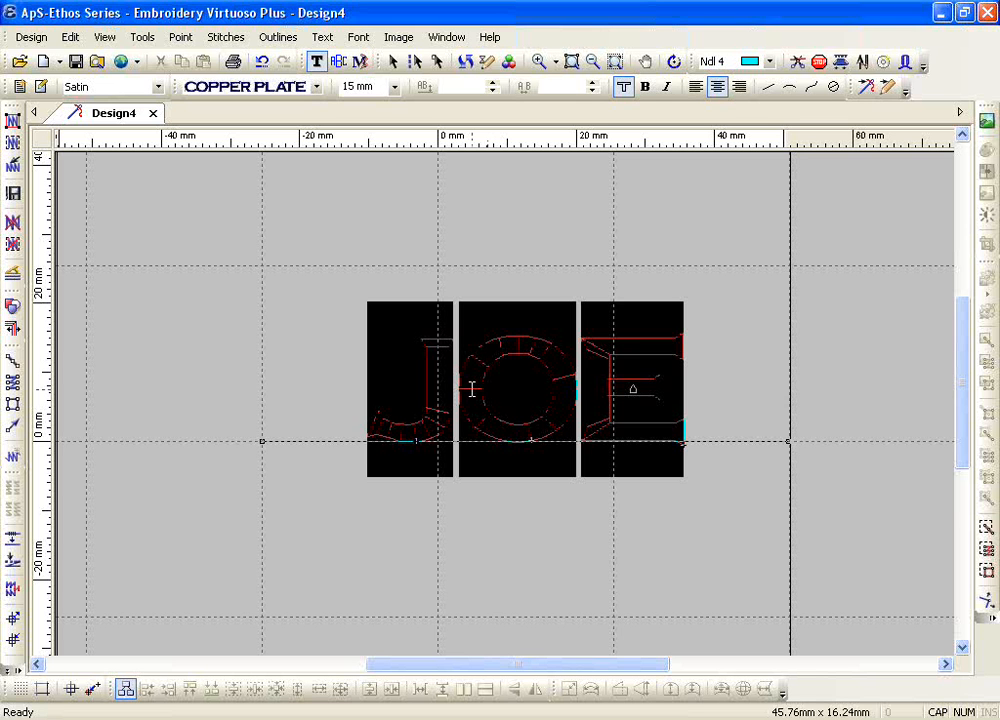
{"action": "type", "text": "REC"}
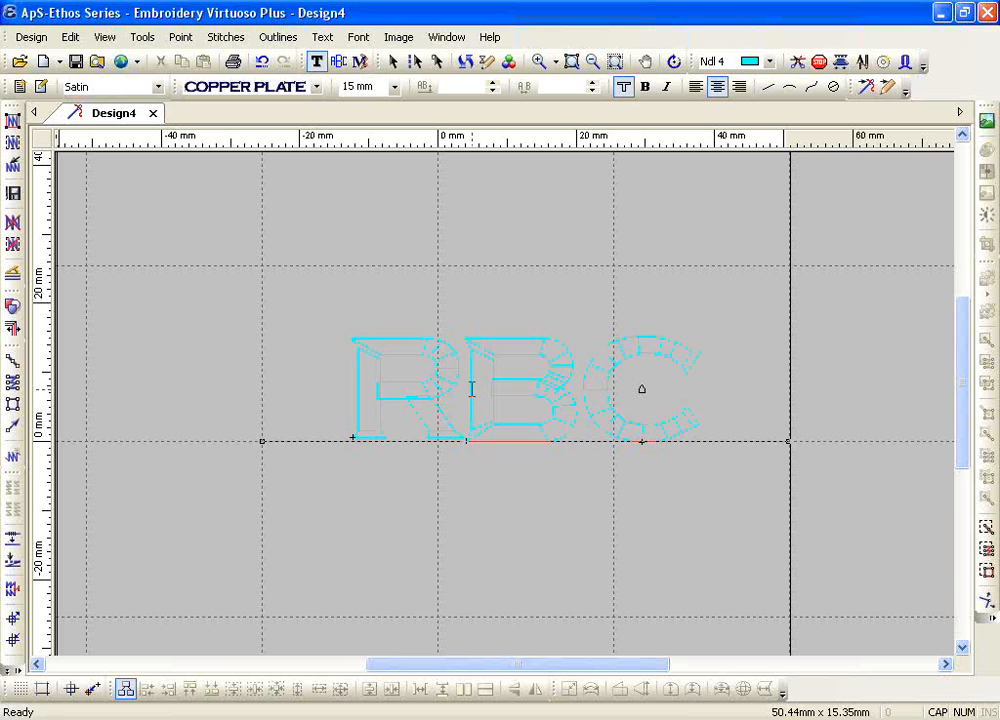
{"action": "left_click_drag", "start_coordinate": [472, 389], "coordinate": [530, 395]}
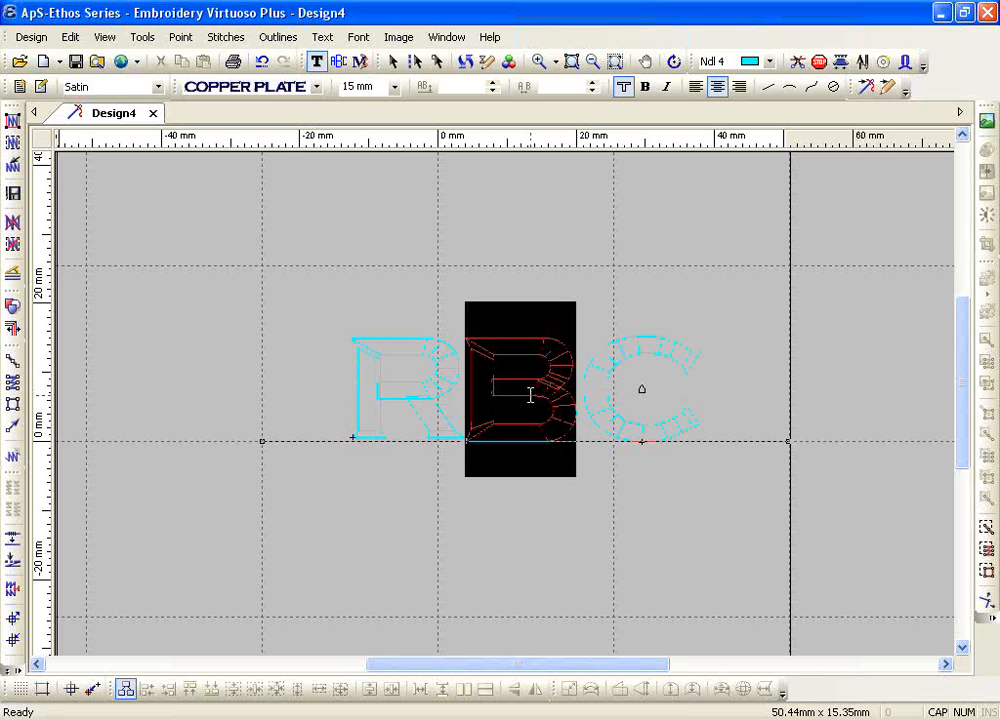
{"action": "left_click", "coordinate": [394, 87]}
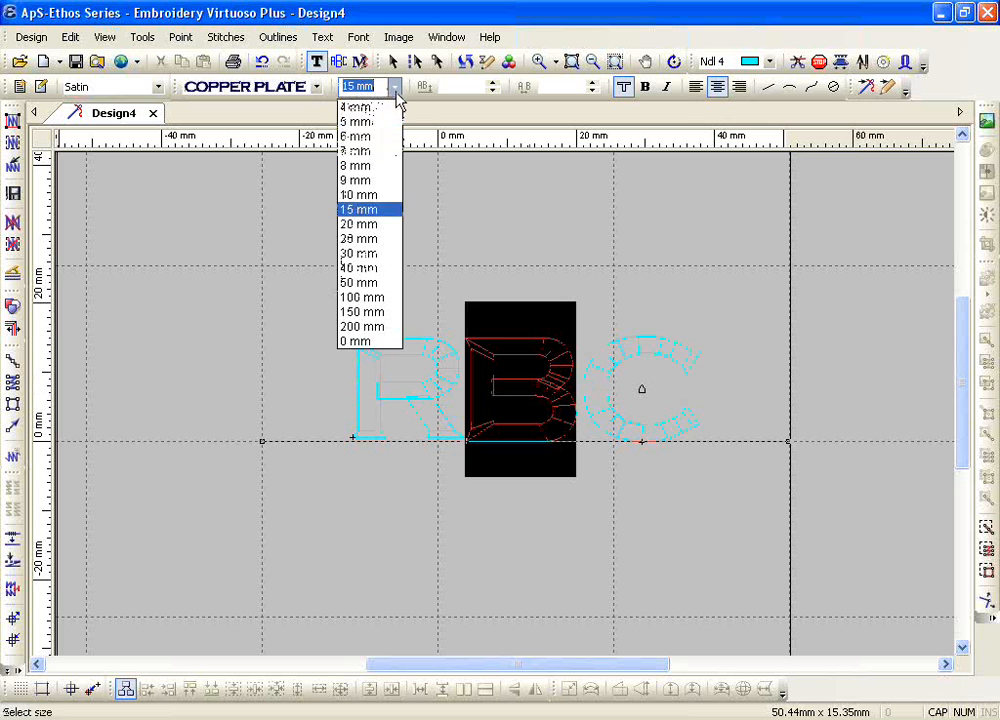
{"action": "left_click", "coordinate": [378, 239]}
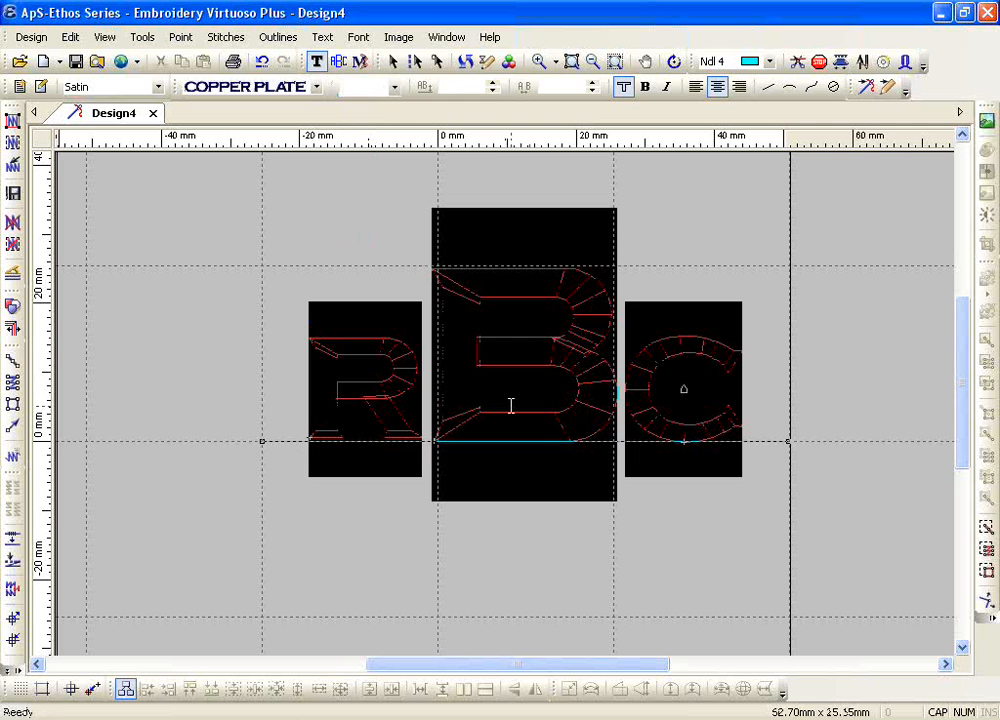
Step: Set the placement of all three letters to Centre on the baseline, then change it to Below
{"action": "left_click", "coordinate": [322, 37]}
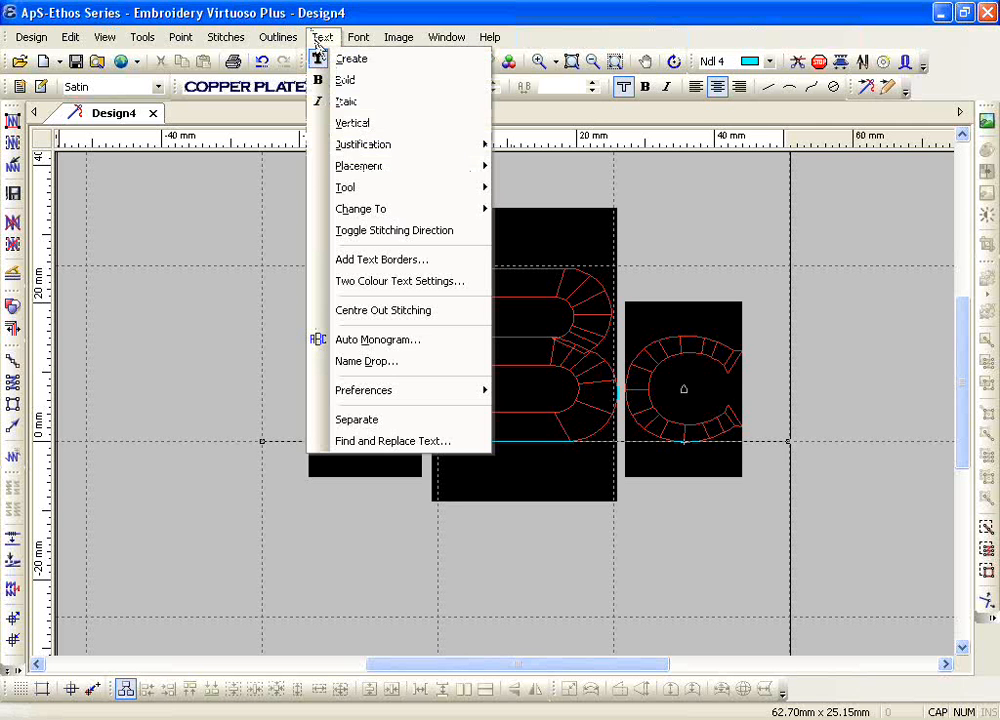
{"action": "mouse_move", "coordinate": [359, 170]}
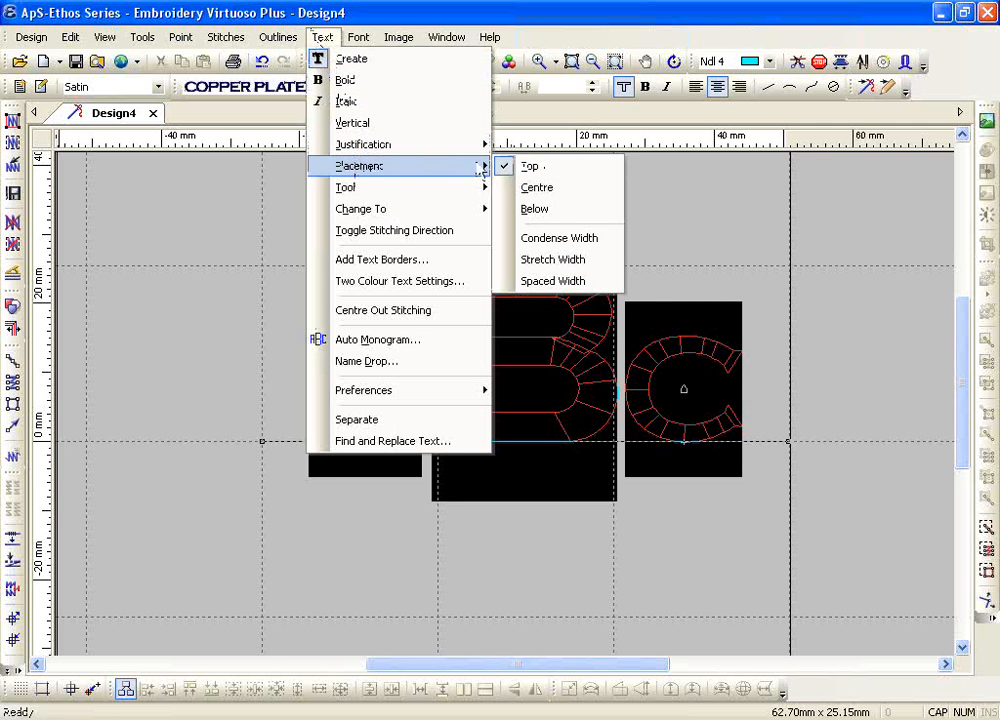
{"action": "left_click", "coordinate": [535, 189]}
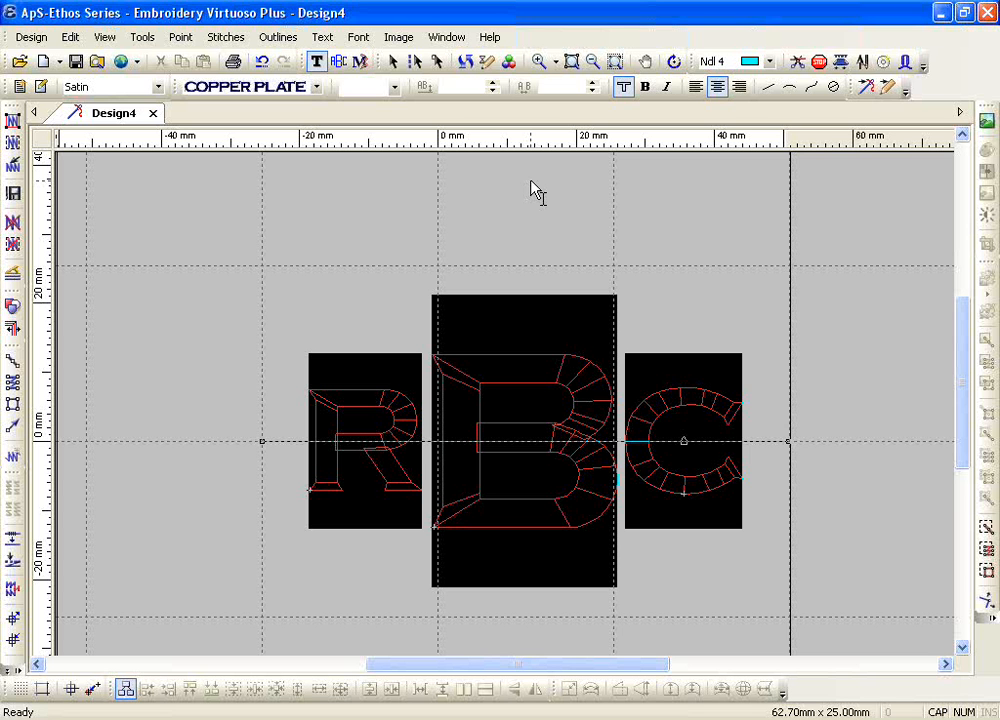
{"action": "left_click", "coordinate": [322, 40]}
{"action": "mouse_move", "coordinate": [400, 168]}
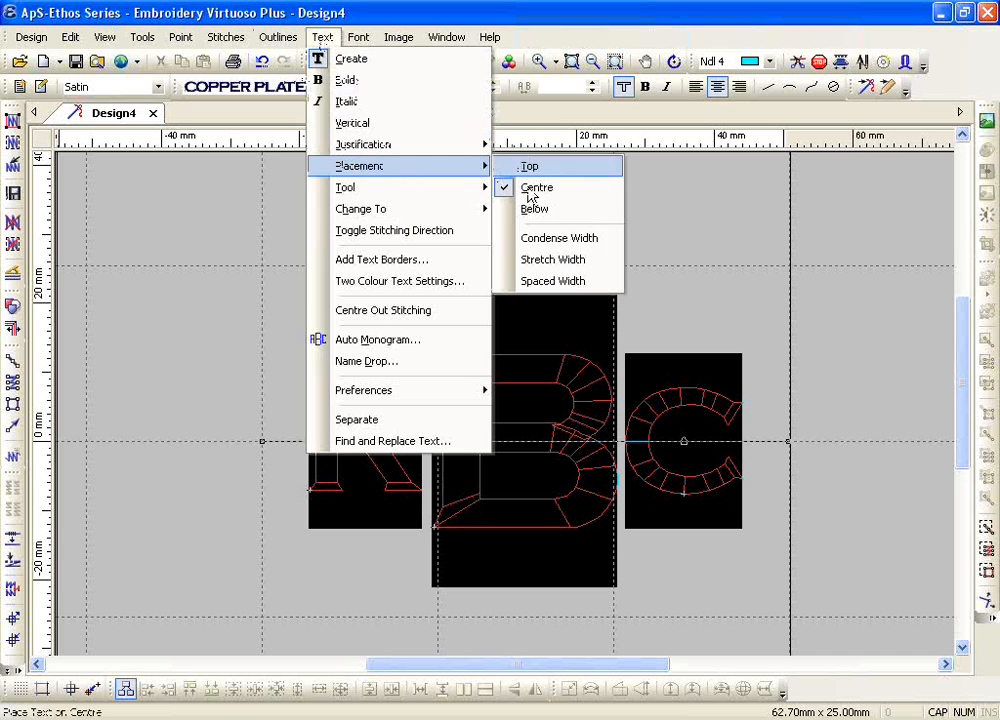
{"action": "left_click", "coordinate": [535, 209]}
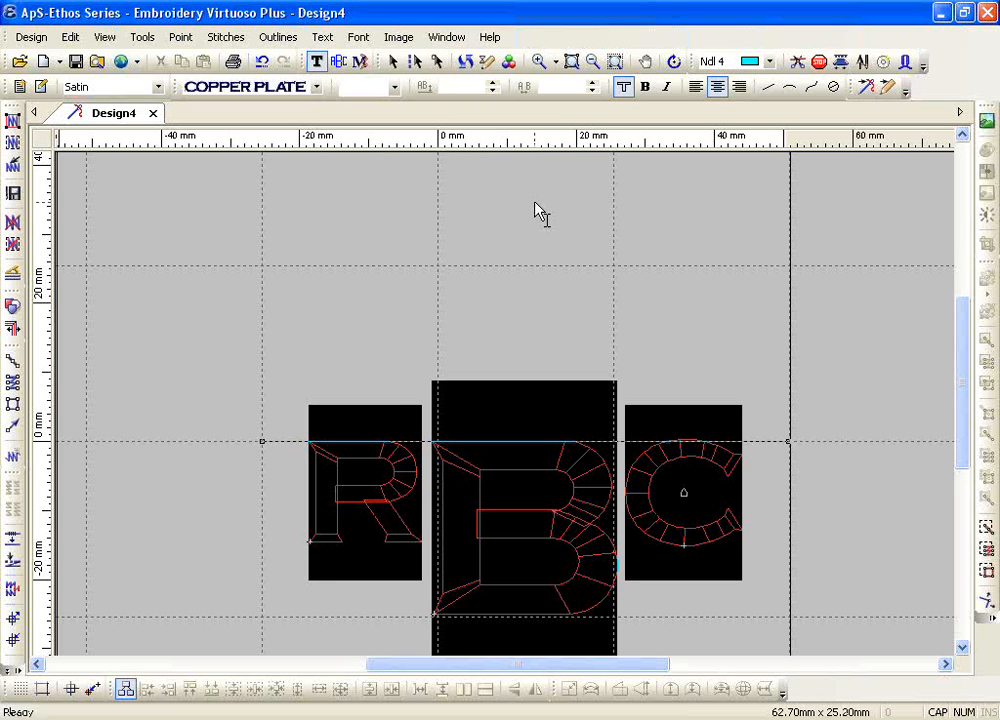
Step: Finish the text editing and delete the RBC lettering from the design
{"action": "key", "text": "Escape"}
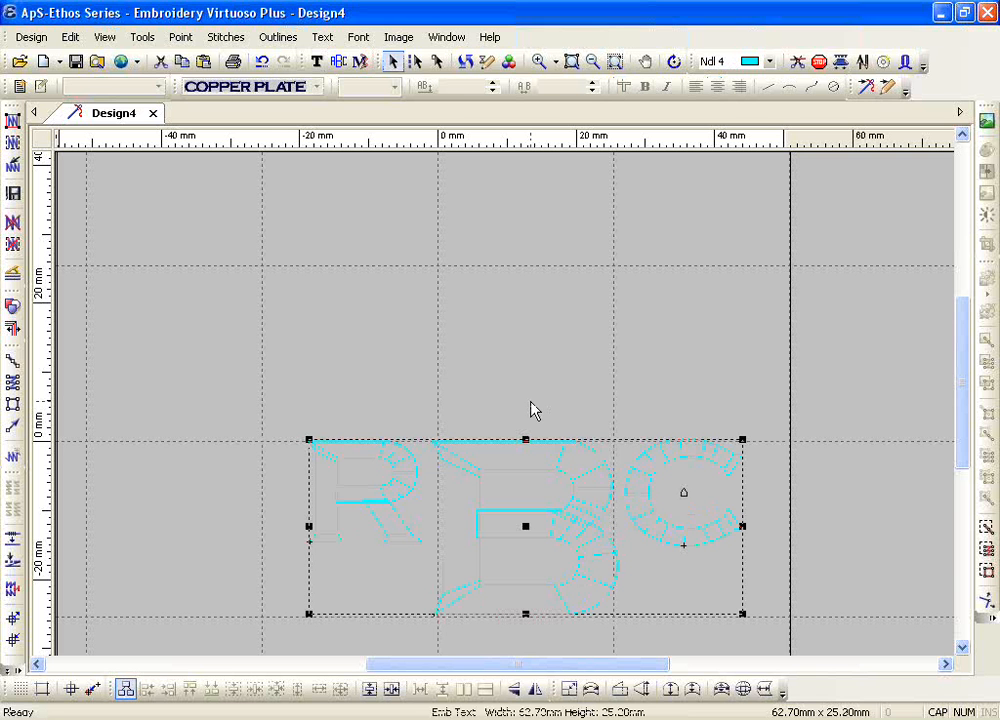
{"action": "key", "text": "Delete"}
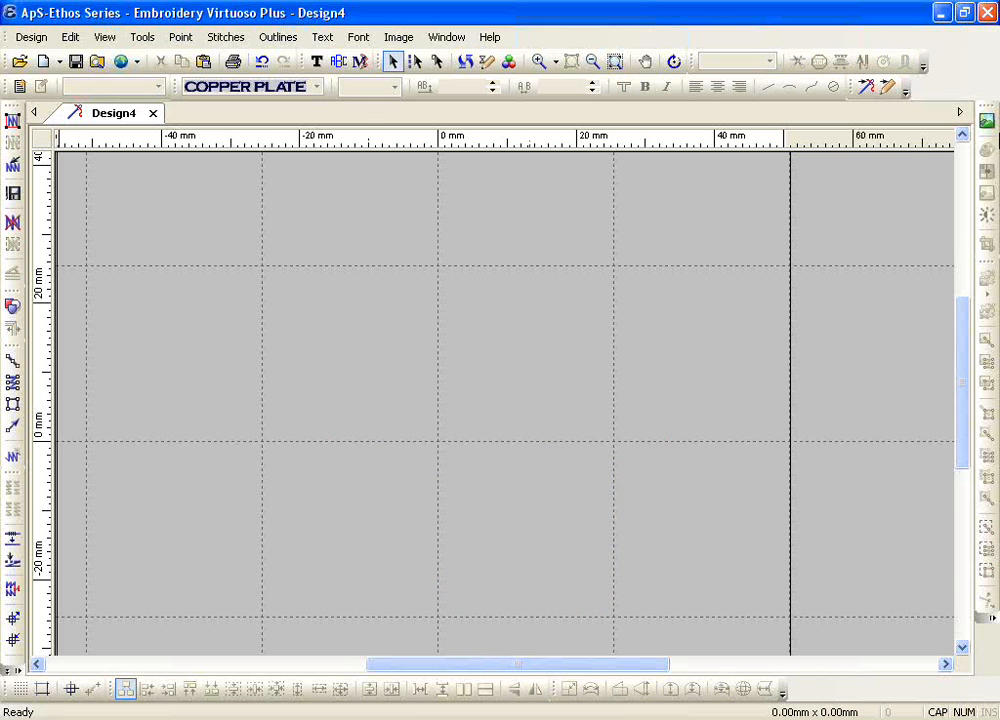
{"action": "left_click", "coordinate": [986, 14]}
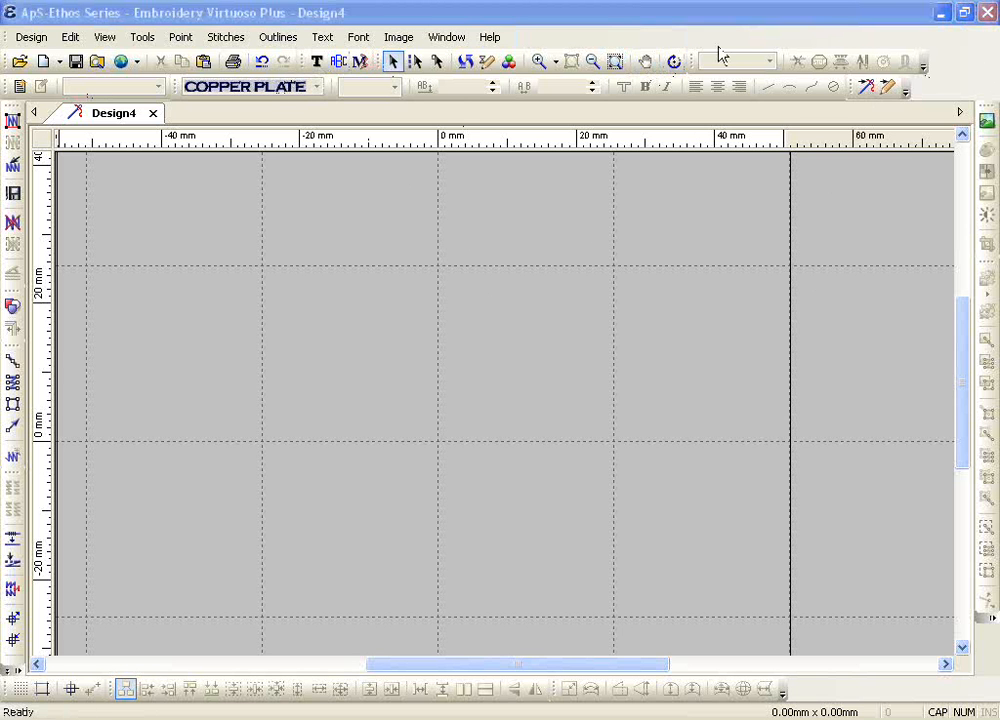
Step: Draw an upward-curving arc text baseline about 67 mm wide and 13 mm high, with its ends just above the 0 mm grid line
{"action": "left_click", "coordinate": [316, 61]}
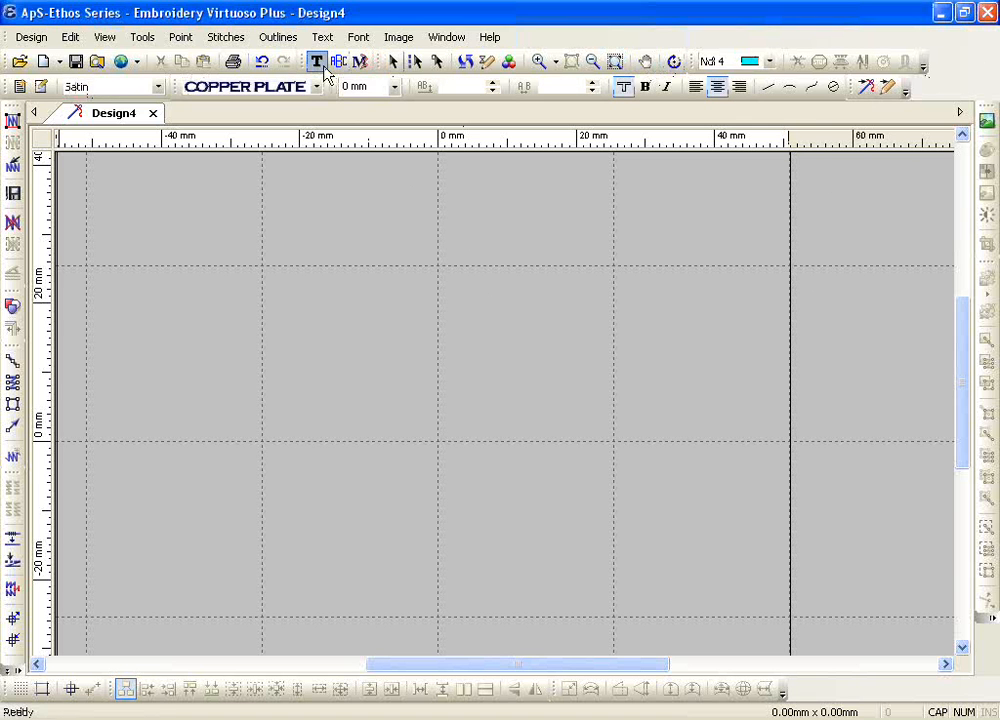
{"action": "left_click", "coordinate": [790, 92]}
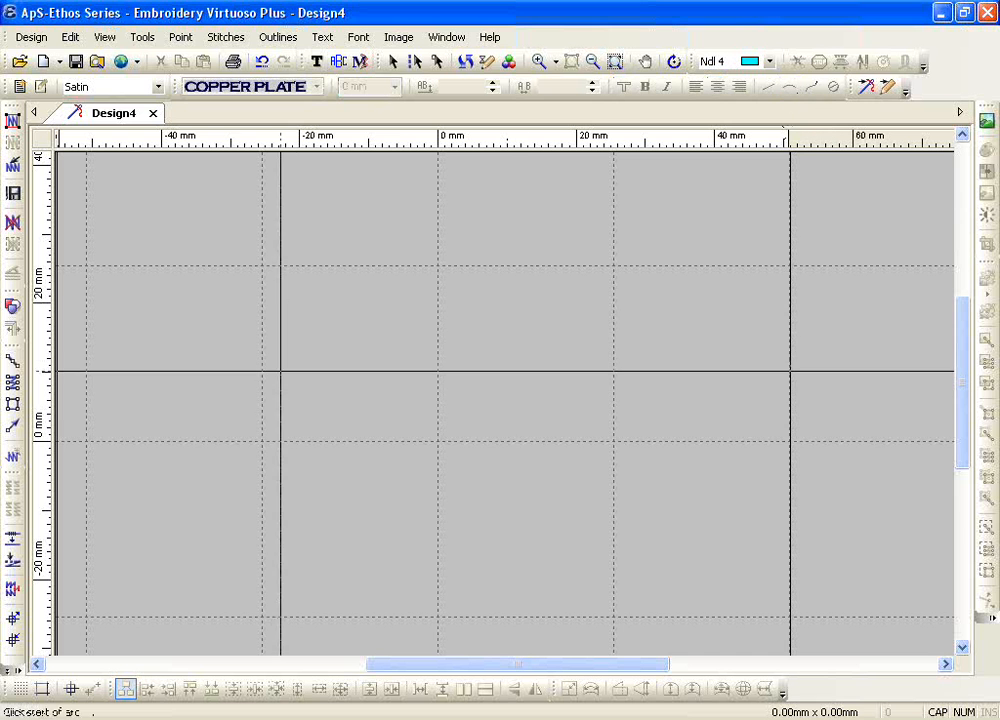
{"action": "left_click", "coordinate": [193, 416]}
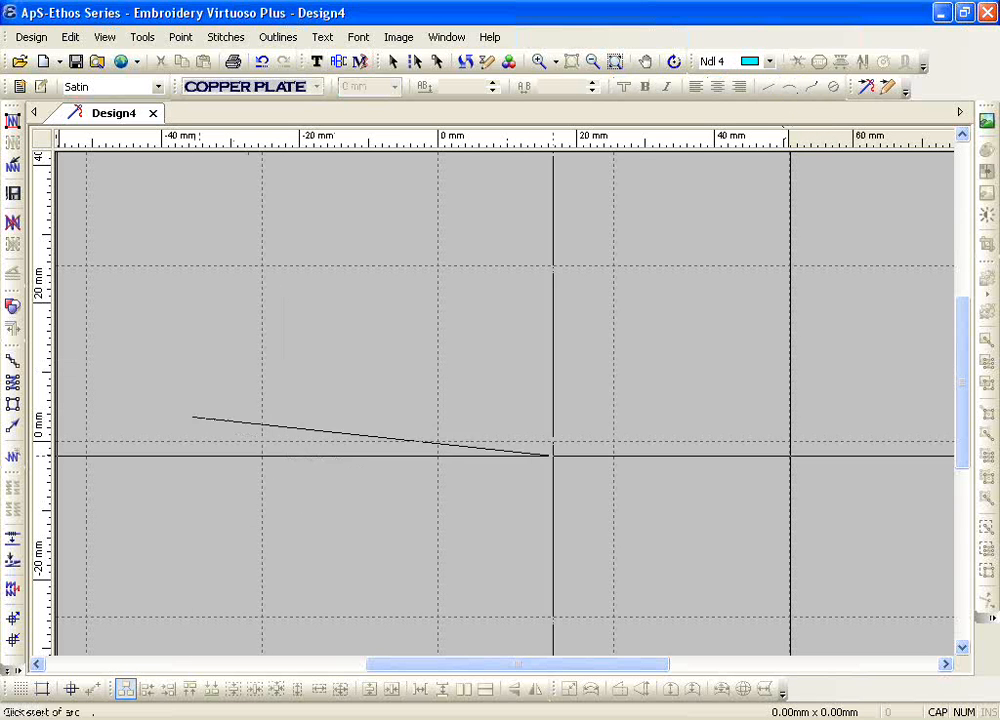
{"action": "left_click", "coordinate": [659, 416]}
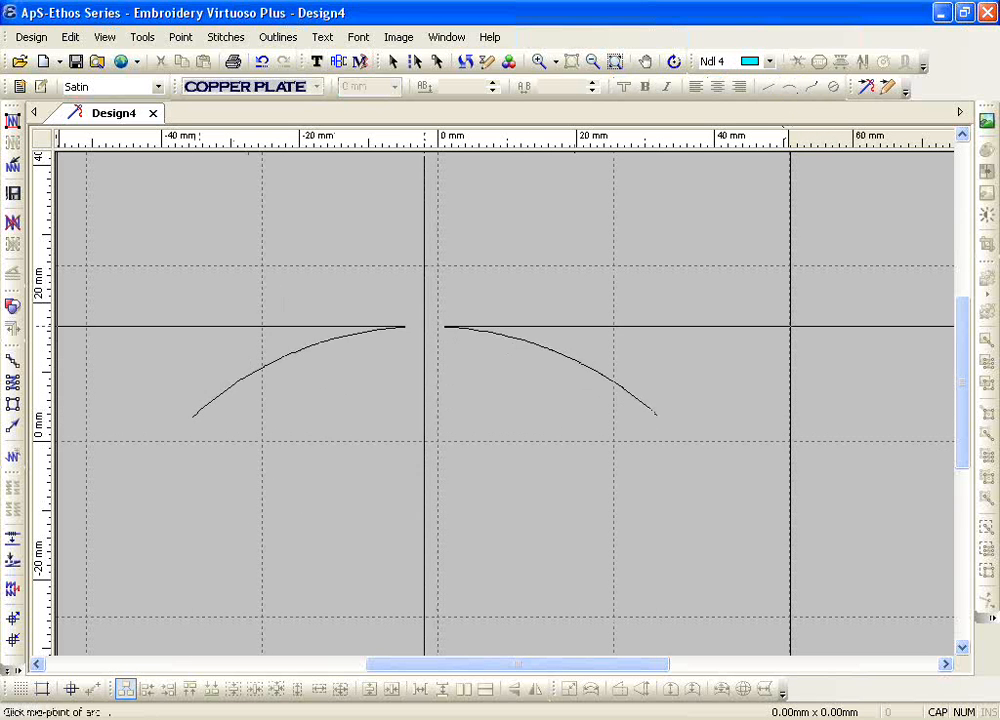
{"action": "left_click", "coordinate": [424, 326]}
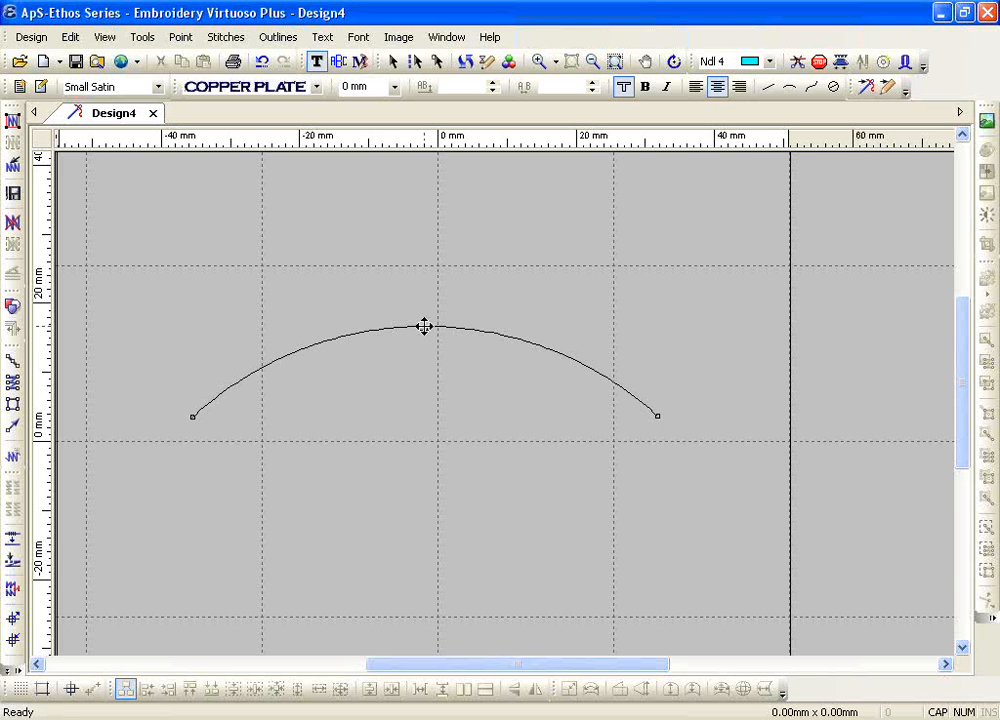
Step: Reshape the arc baseline to about 66 mm wide and 23 mm high, with both ends on the 0 mm grid line
{"action": "left_click_drag", "start_coordinate": [424, 327], "coordinate": [429, 290]}
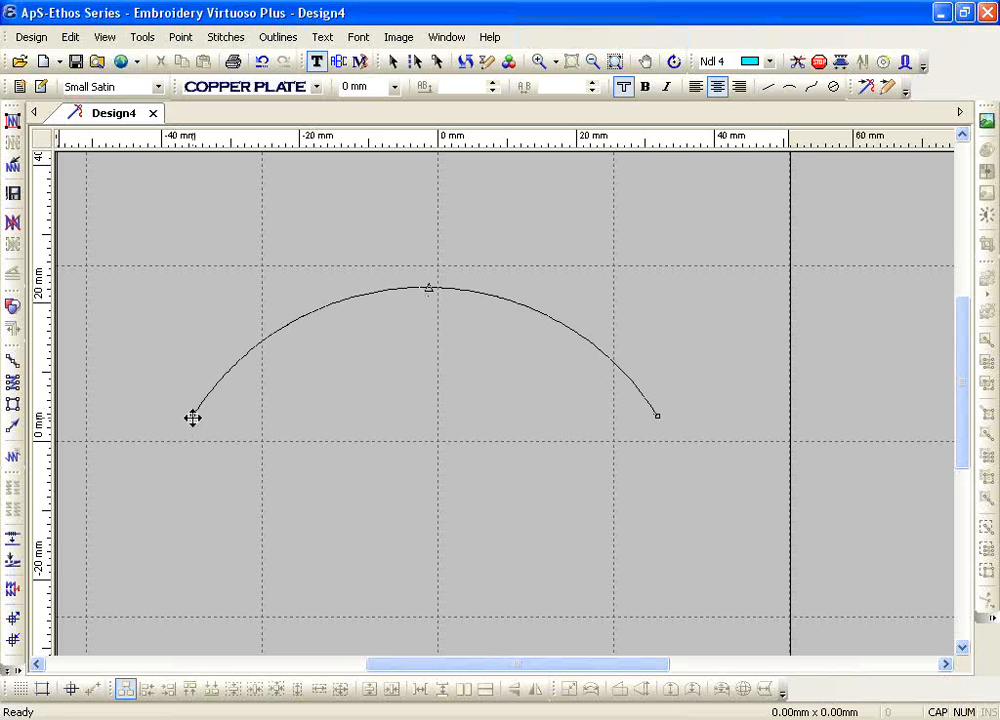
{"action": "left_click_drag", "start_coordinate": [193, 417], "coordinate": [247, 440]}
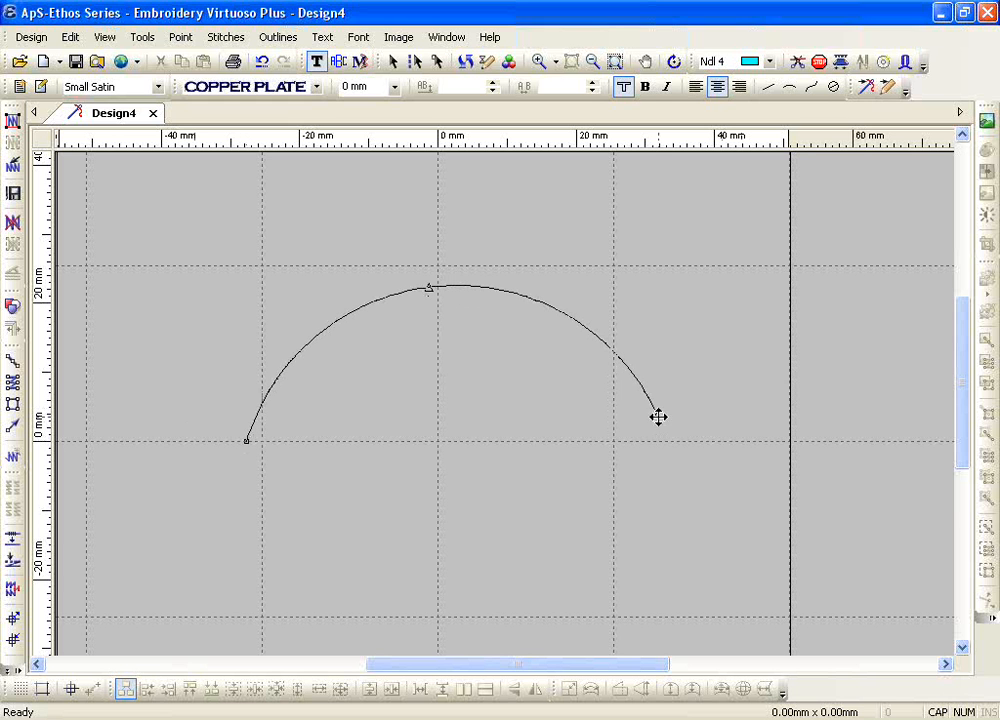
{"action": "left_click_drag", "start_coordinate": [658, 415], "coordinate": [700, 438]}
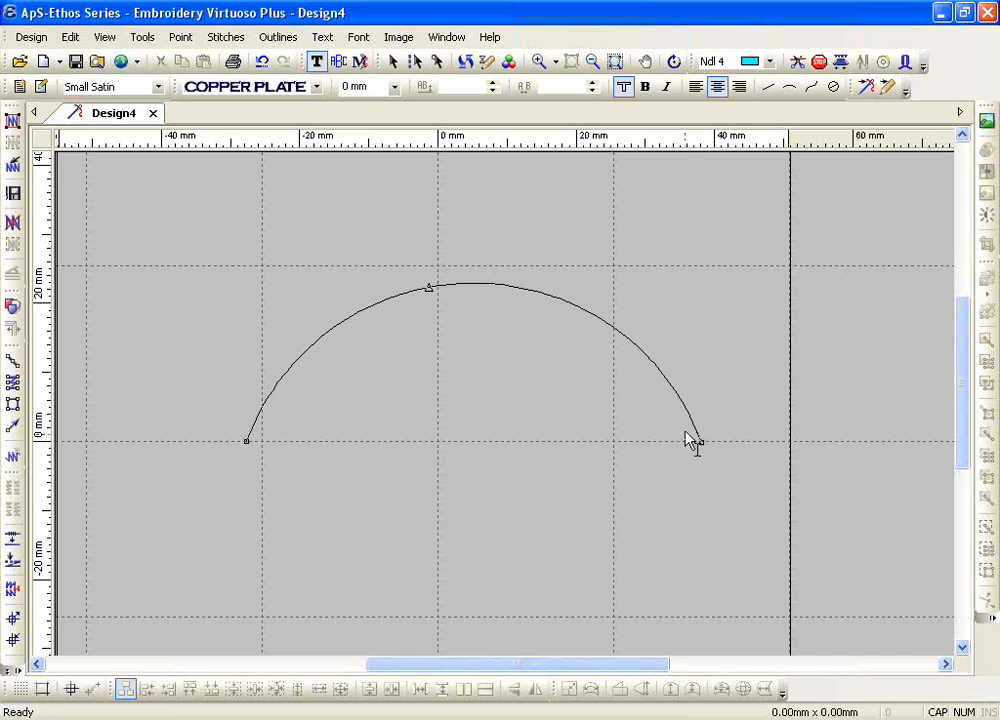
Step: Set the lettering font to Corinthian Bold and the text height to 15 mm
{"action": "left_click", "coordinate": [285, 87]}
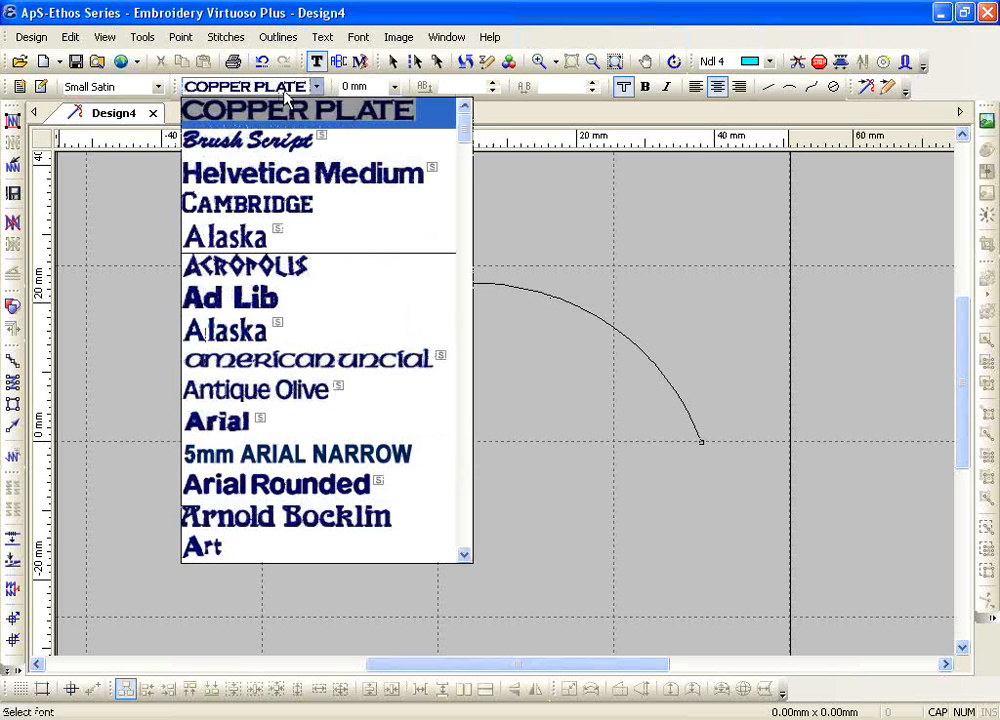
{"action": "left_click_drag", "start_coordinate": [466, 128], "coordinate": [487, 252]}
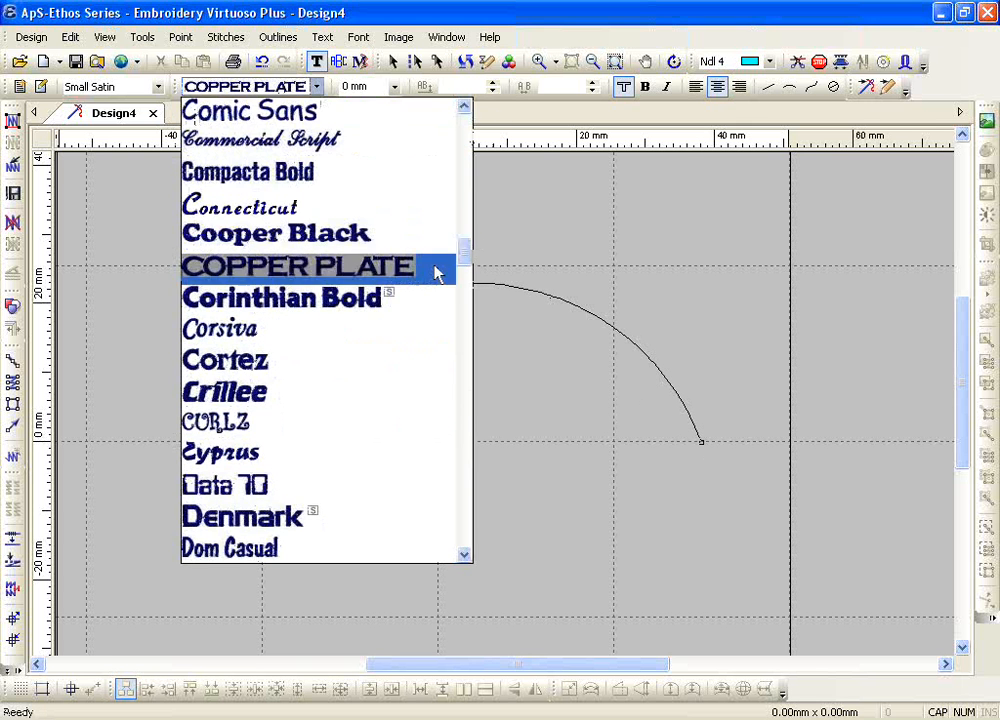
{"action": "left_click", "coordinate": [390, 298]}
{"action": "left_click", "coordinate": [394, 88]}
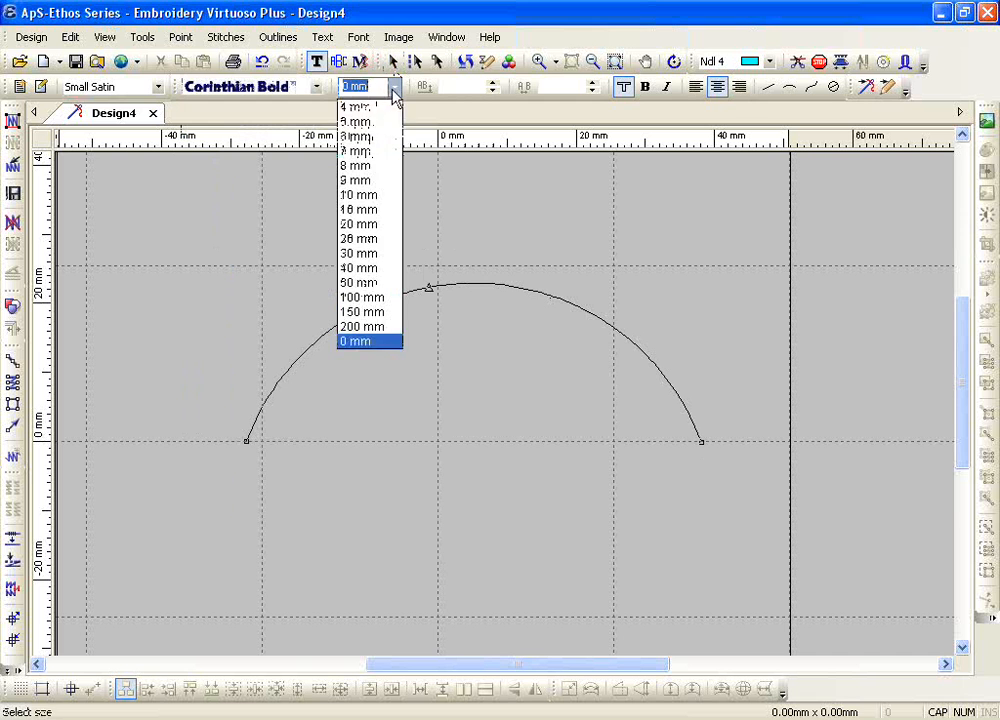
{"action": "left_click", "coordinate": [393, 226]}
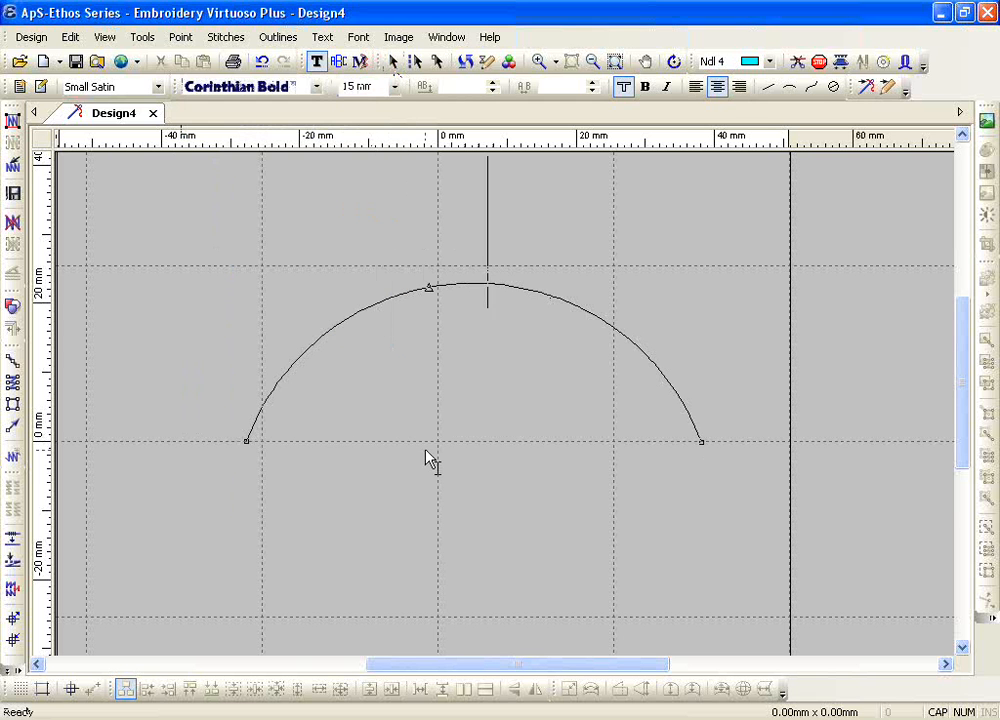
Step: Try left and right justification on the arc baseline and return to centre justification
{"action": "left_click", "coordinate": [697, 89]}
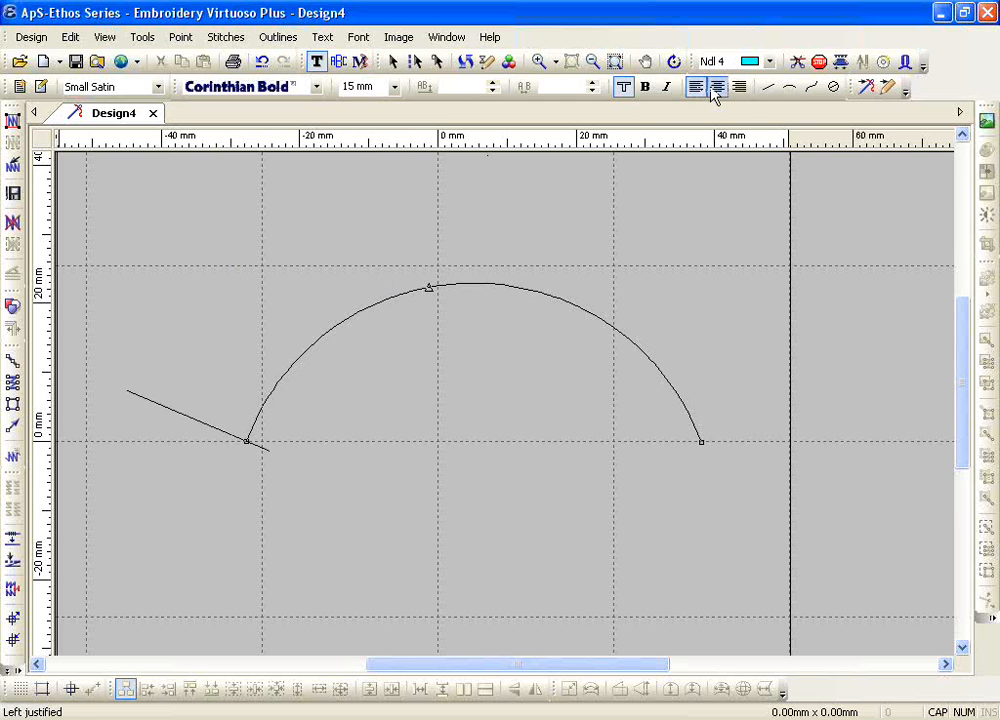
{"action": "left_click", "coordinate": [716, 90]}
{"action": "left_click", "coordinate": [738, 90]}
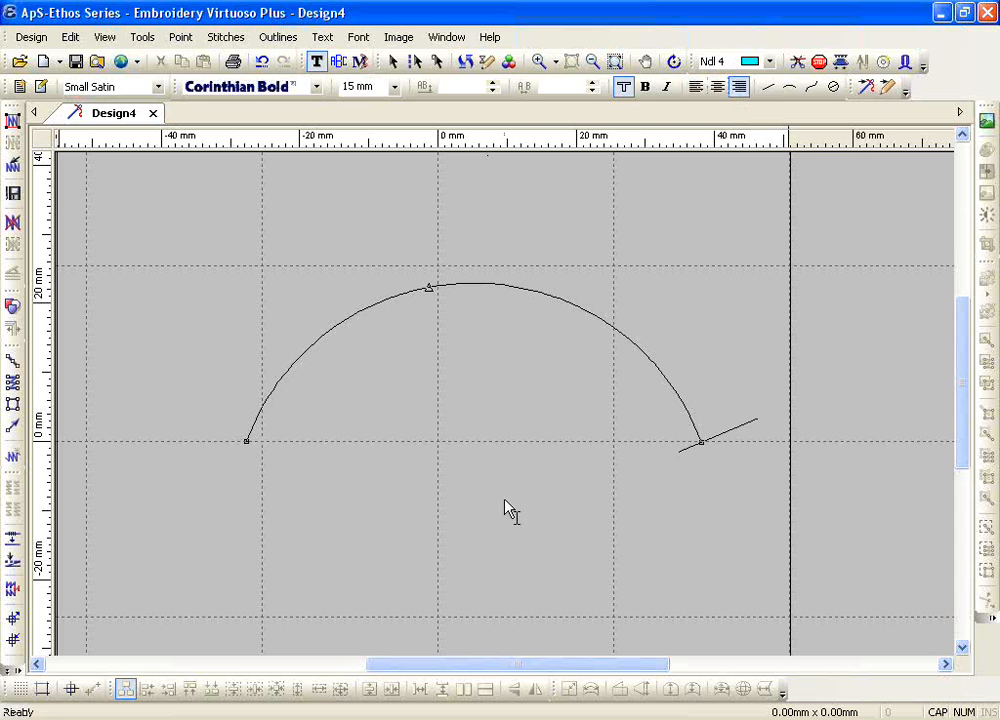
{"action": "left_click", "coordinate": [718, 88]}
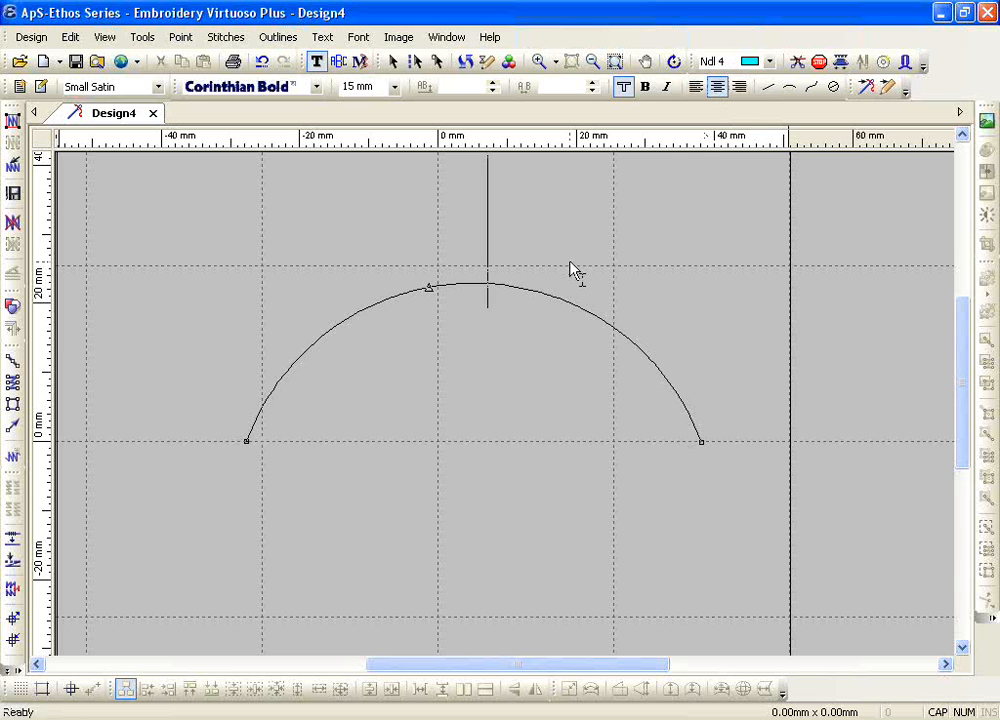
Step: Enter INDIANS on the arc and extend it with three more S letters beyond the baseline's ends
{"action": "type", "text": "IN"}
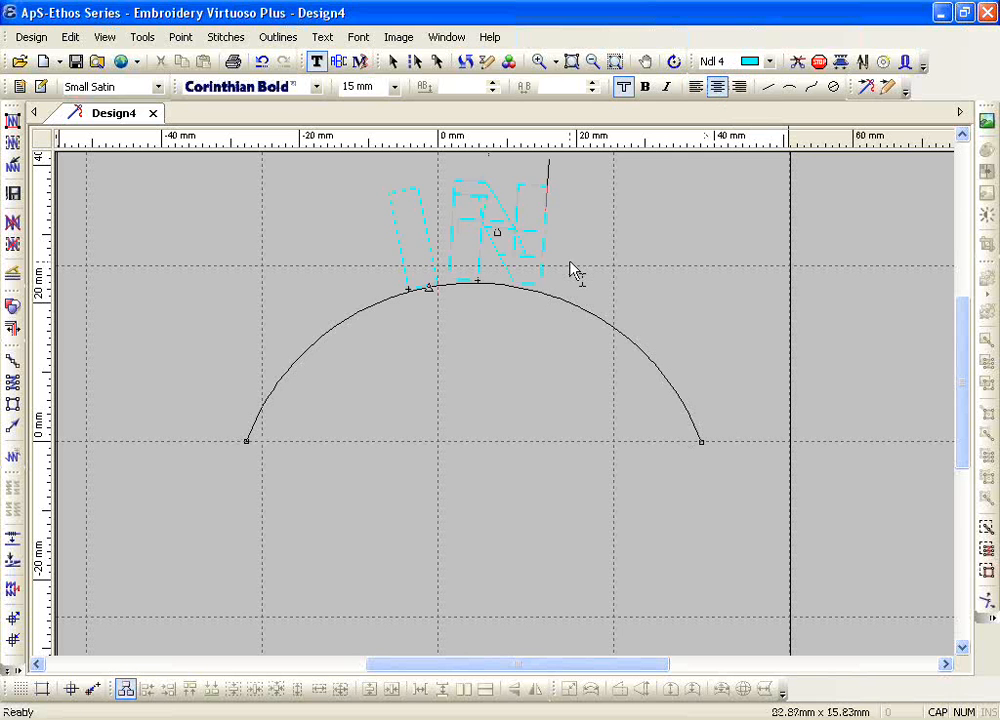
{"action": "type", "text": "DIANS"}
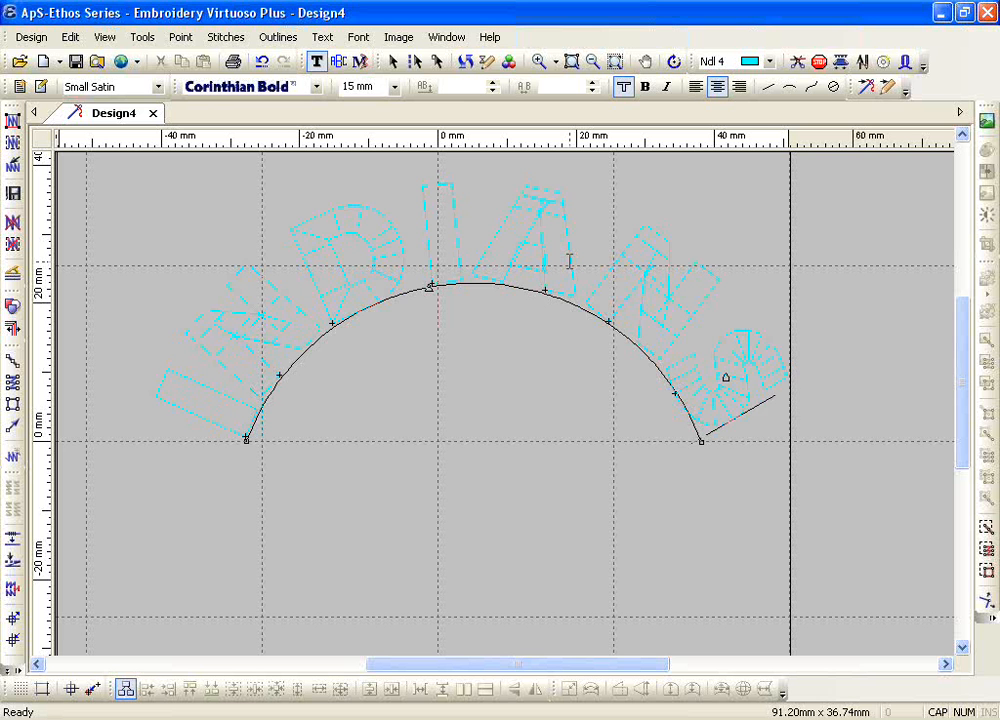
{"action": "type", "text": "SSS"}
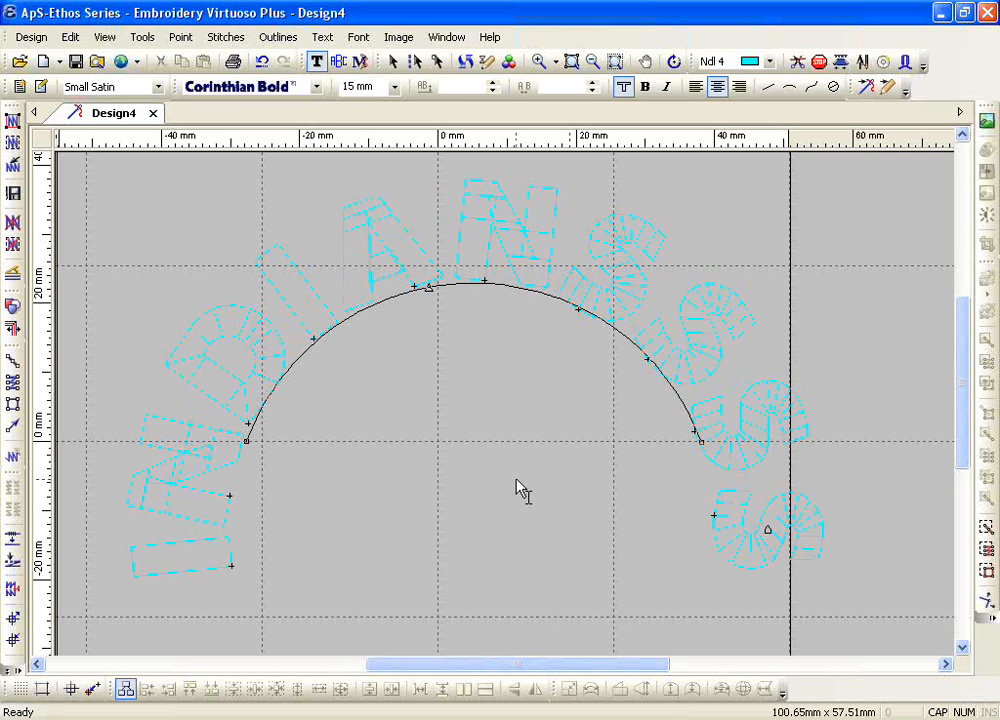
Step: Select all the letters on the arc and enable the Condense Width placement option
{"action": "key", "text": "Return"}
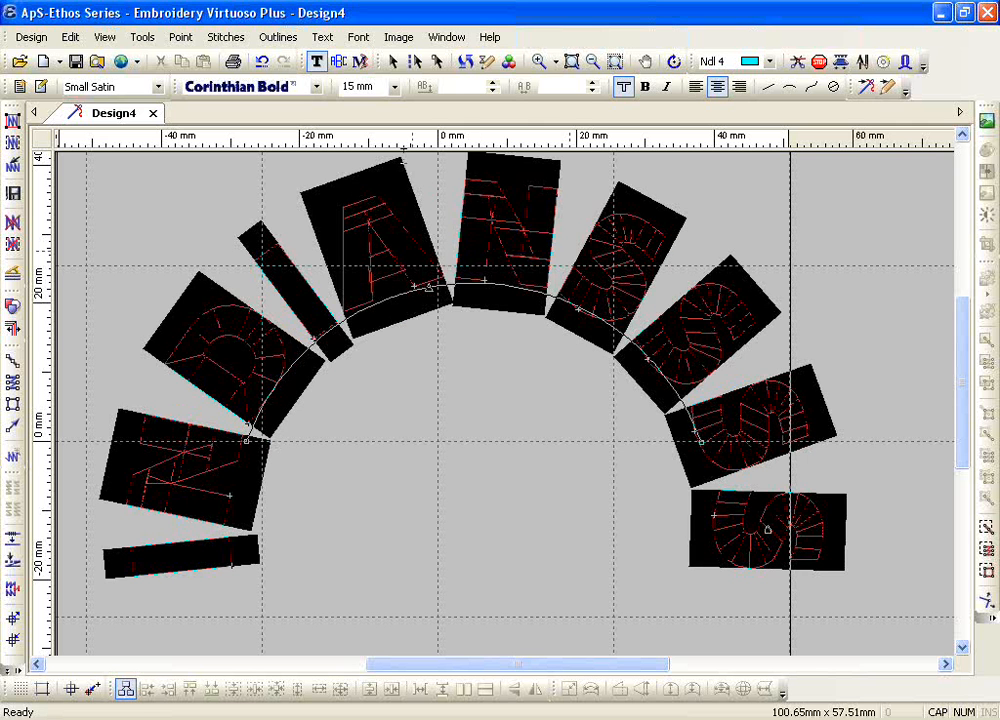
{"action": "left_click", "coordinate": [322, 38]}
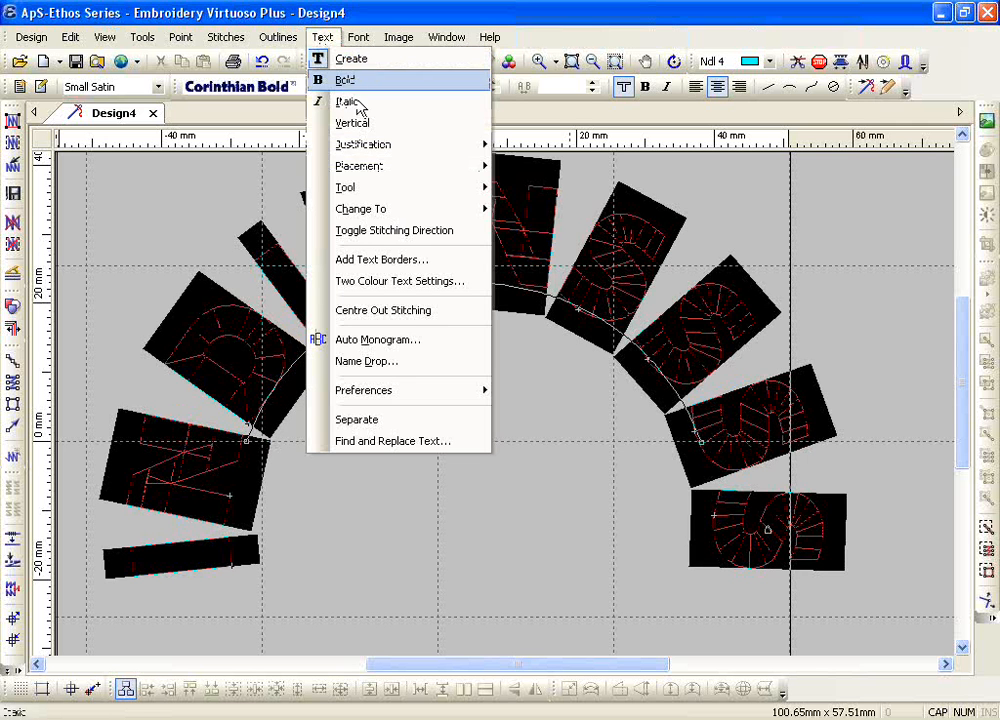
{"action": "mouse_move", "coordinate": [380, 176]}
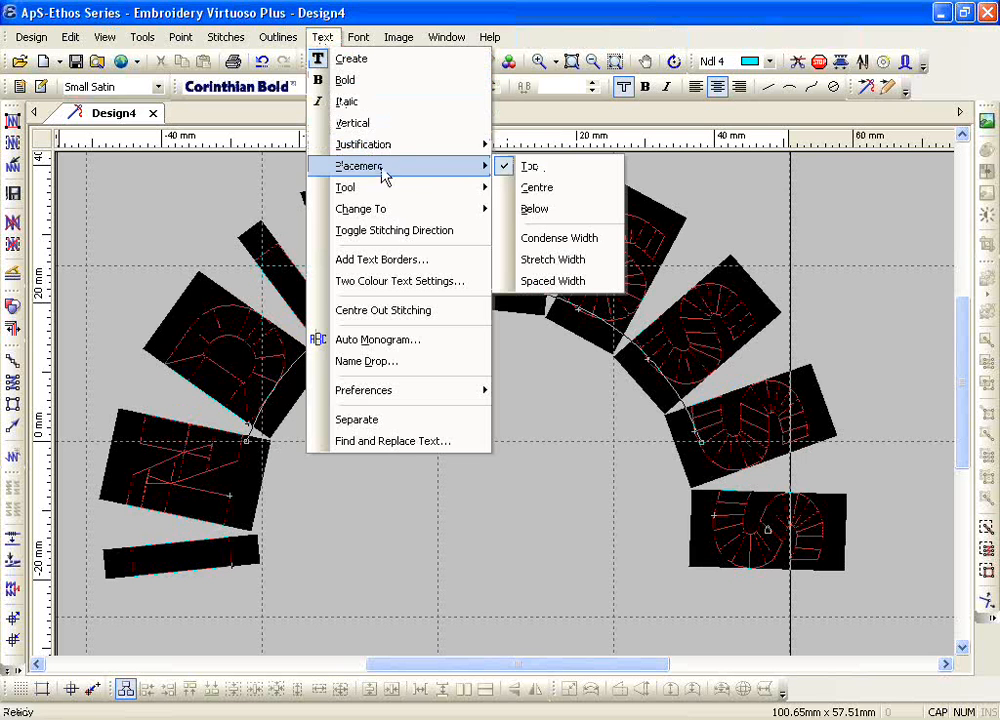
{"action": "left_click", "coordinate": [565, 241]}
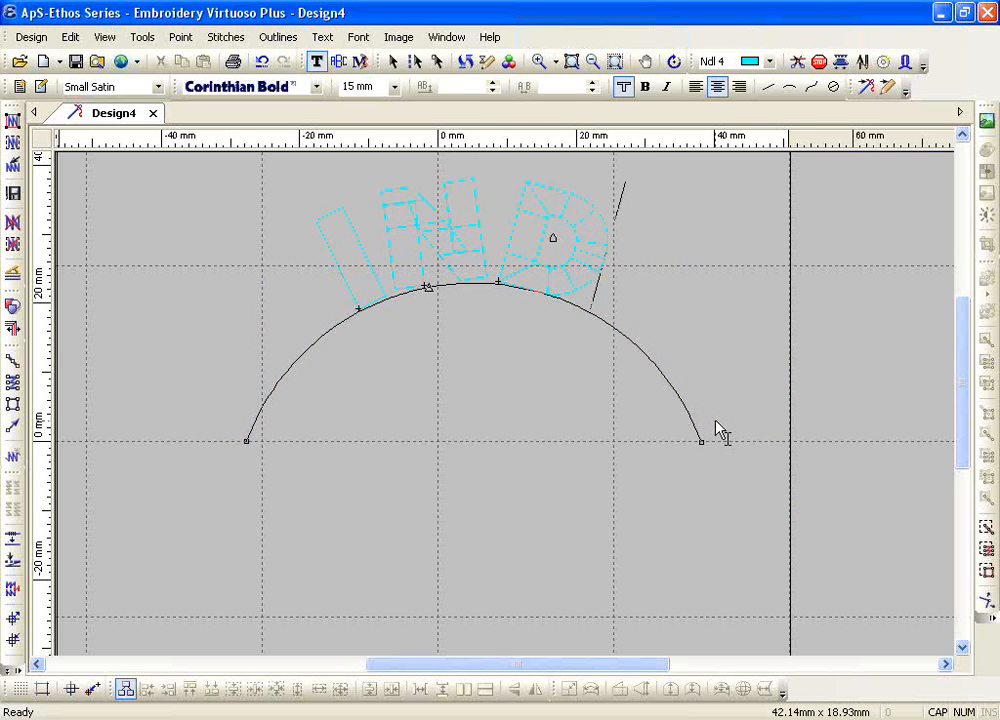
Step: Apply the Stretch Width placement option to the letters IND on the arc
{"action": "left_click", "coordinate": [334, 40]}
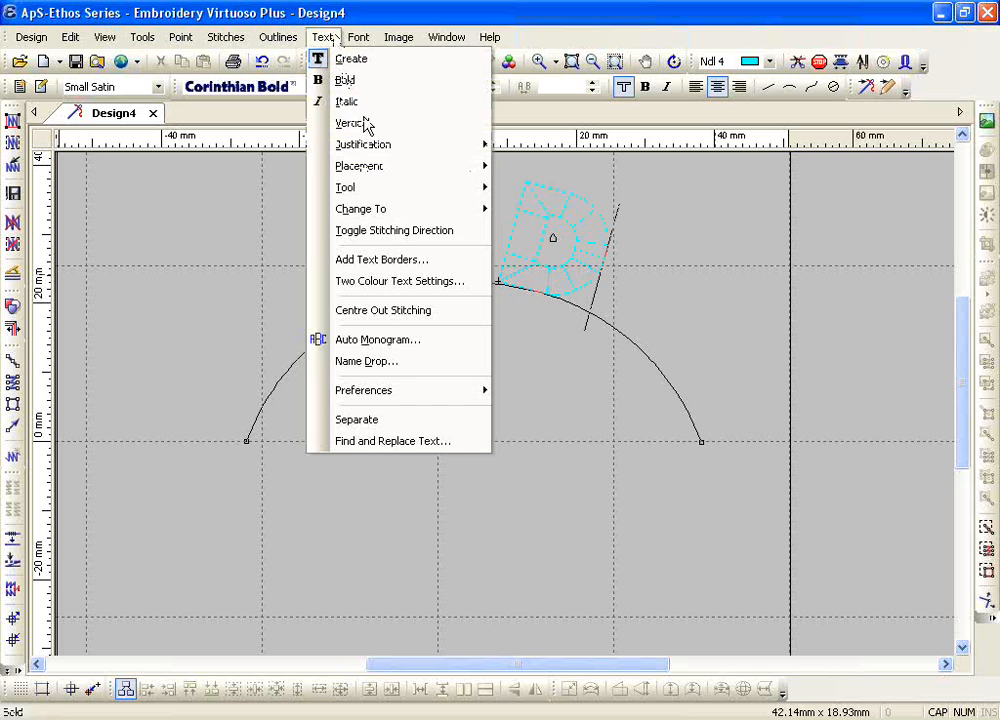
{"action": "mouse_move", "coordinate": [391, 167]}
{"action": "left_click", "coordinate": [546, 263]}
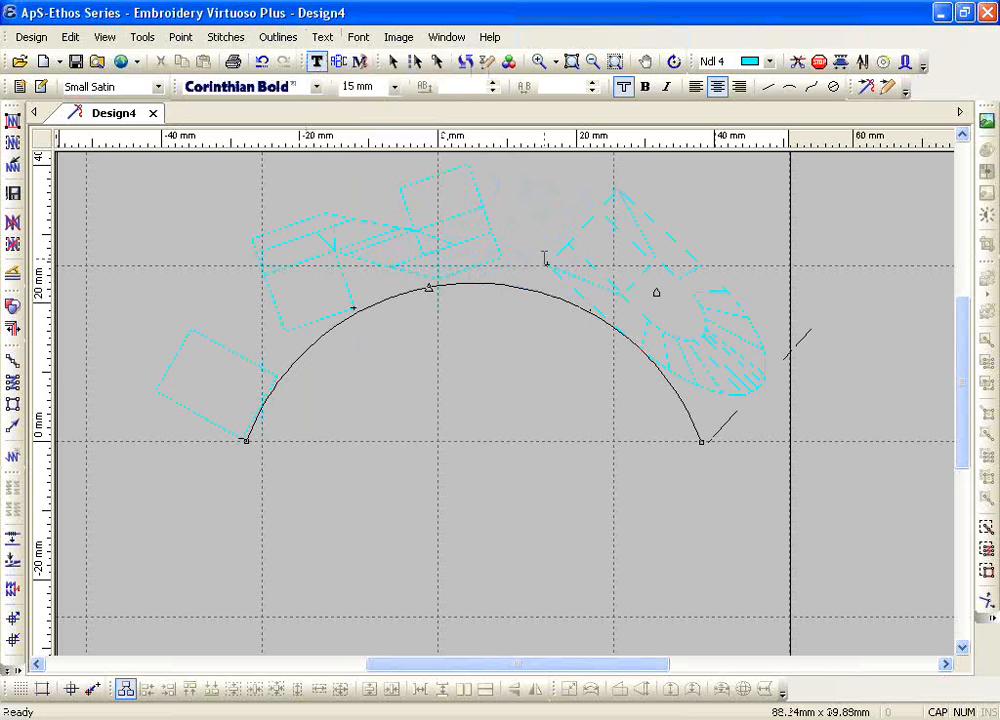
Step: Apply the Spaced Width placement option to the letters IND on the arc
{"action": "left_click", "coordinate": [324, 38]}
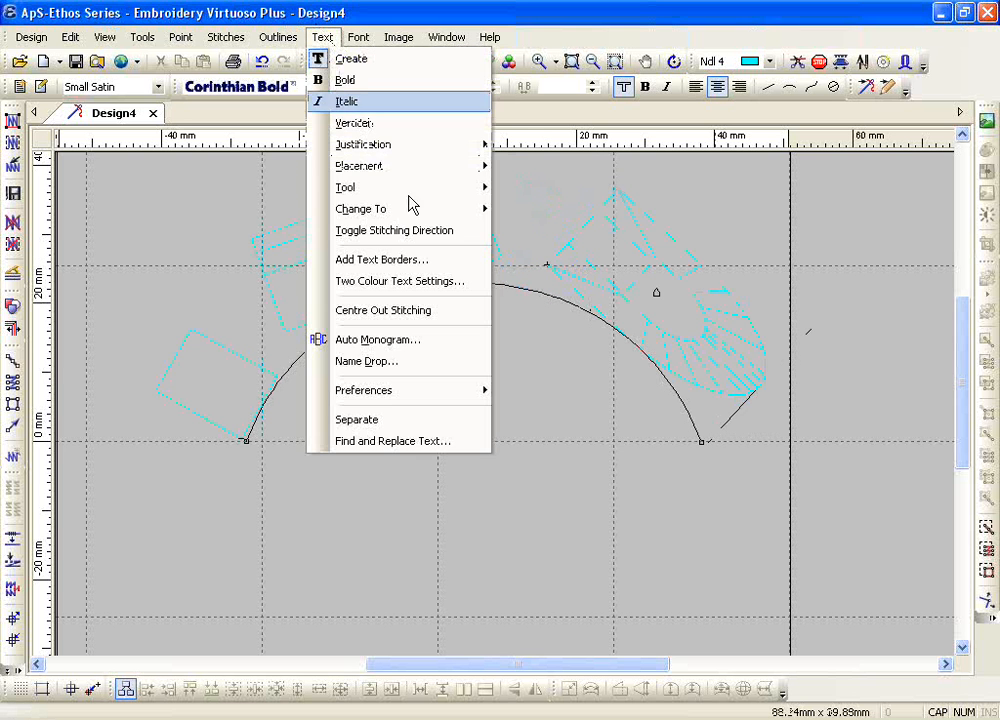
{"action": "mouse_move", "coordinate": [474, 167]}
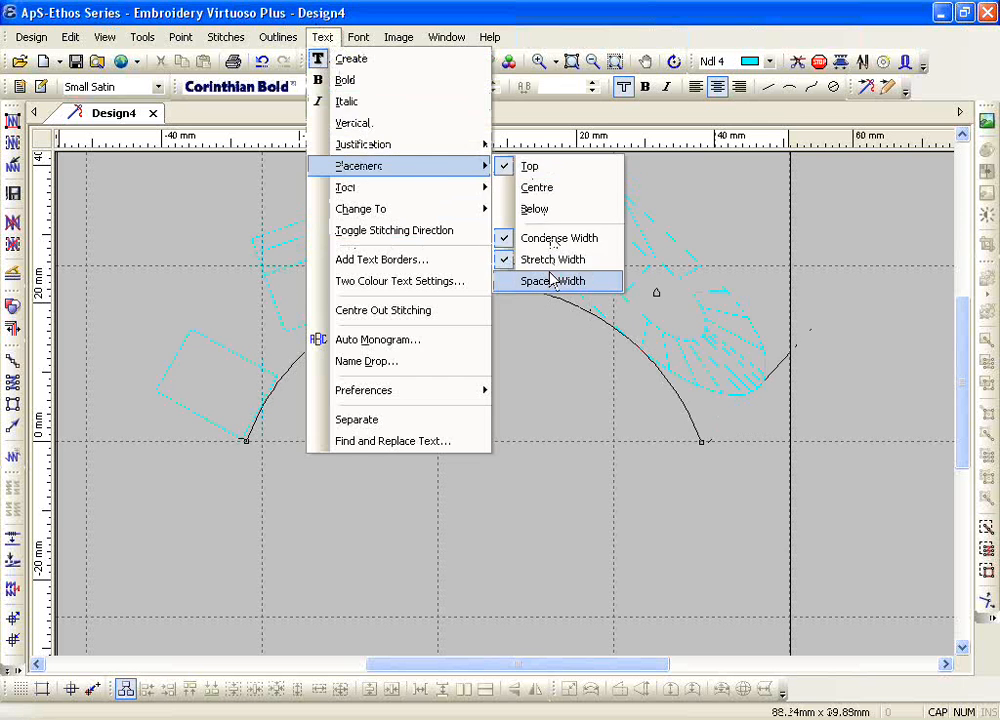
{"action": "left_click", "coordinate": [552, 281]}
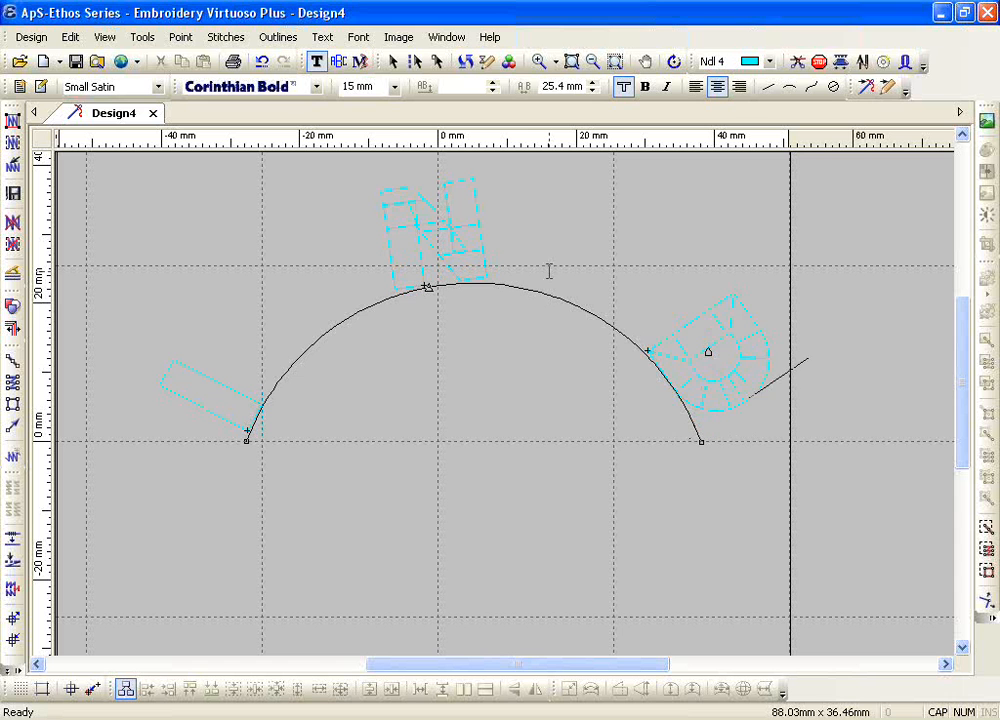
Step: Delete the letters IND and bend the baseline into a downward arc about 16 mm deep
{"action": "key", "text": "BackSpace"}
{"action": "key", "text": "BackSpace"}
{"action": "key", "text": "BackSpace"}
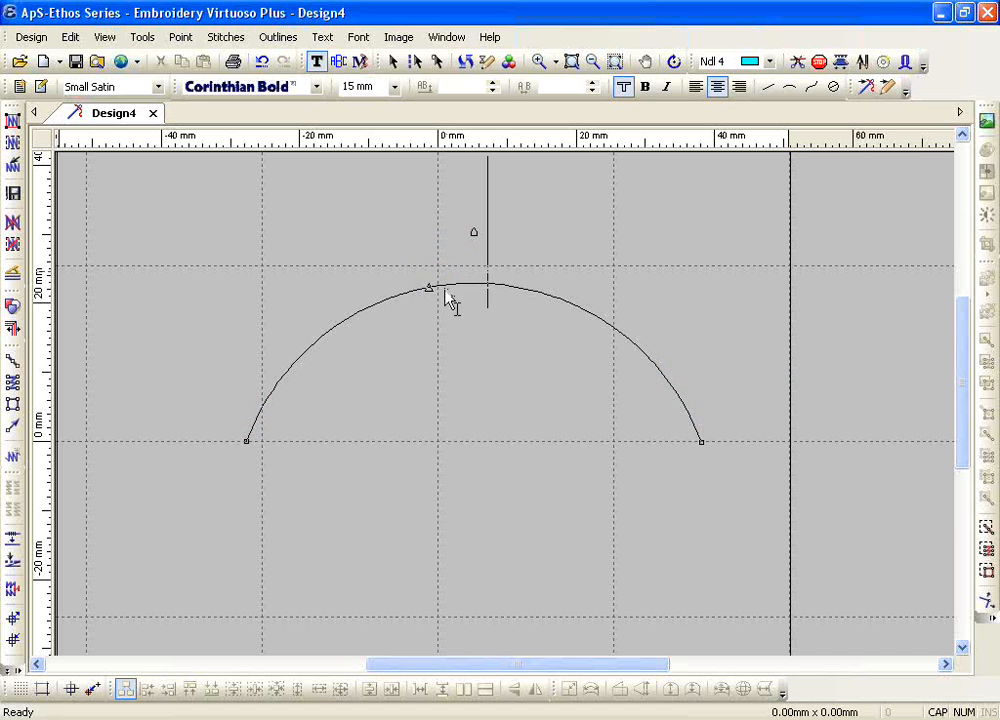
{"action": "left_click_drag", "start_coordinate": [492, 490], "coordinate": [504, 551]}
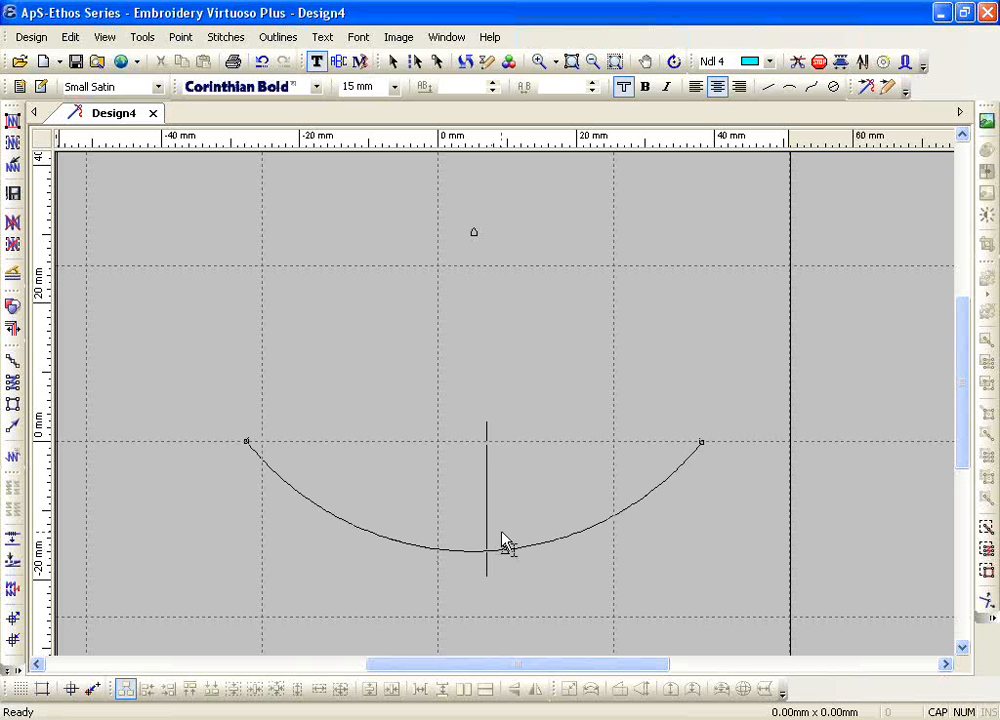
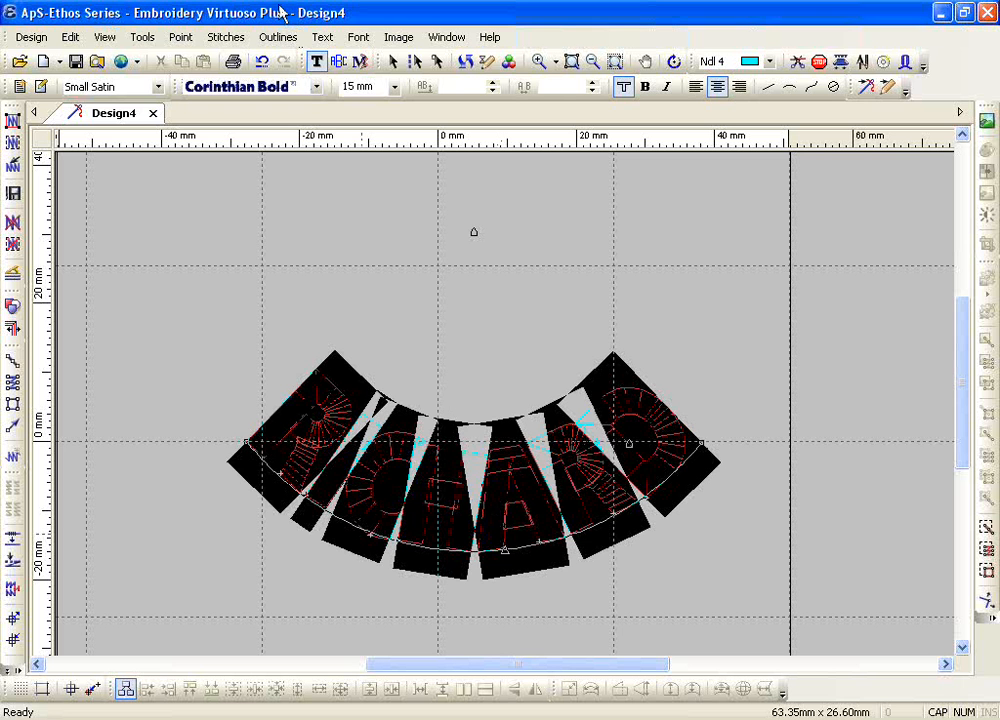
Step: Enter the first name on the downward arc and set its placement to Below the baseline
{"action": "left_click", "coordinate": [321, 38]}
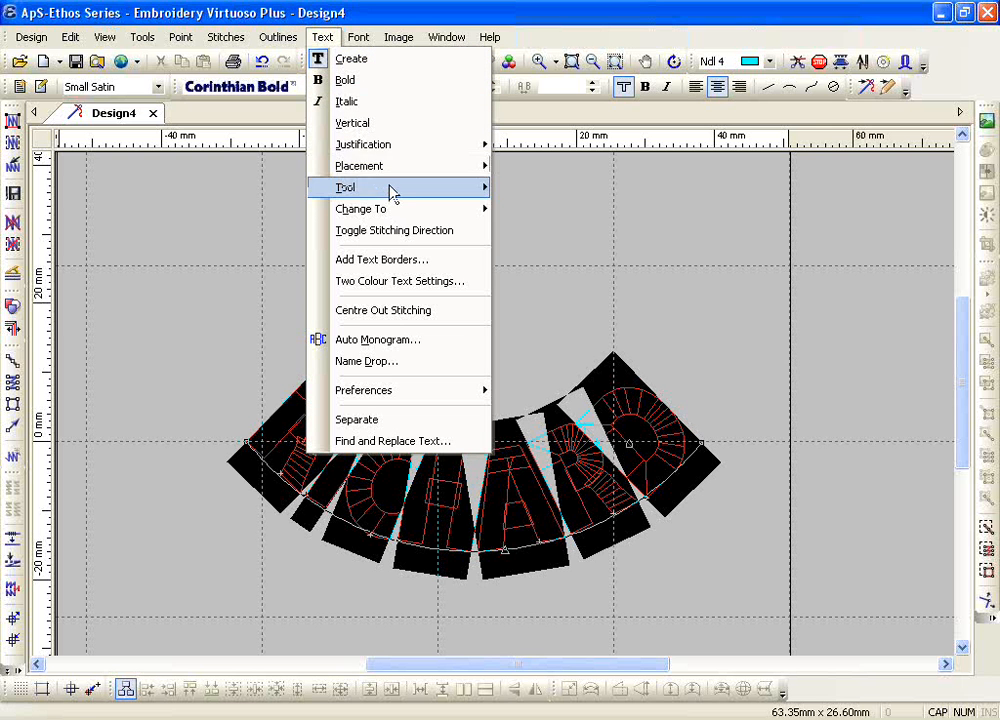
{"action": "mouse_move", "coordinate": [393, 168]}
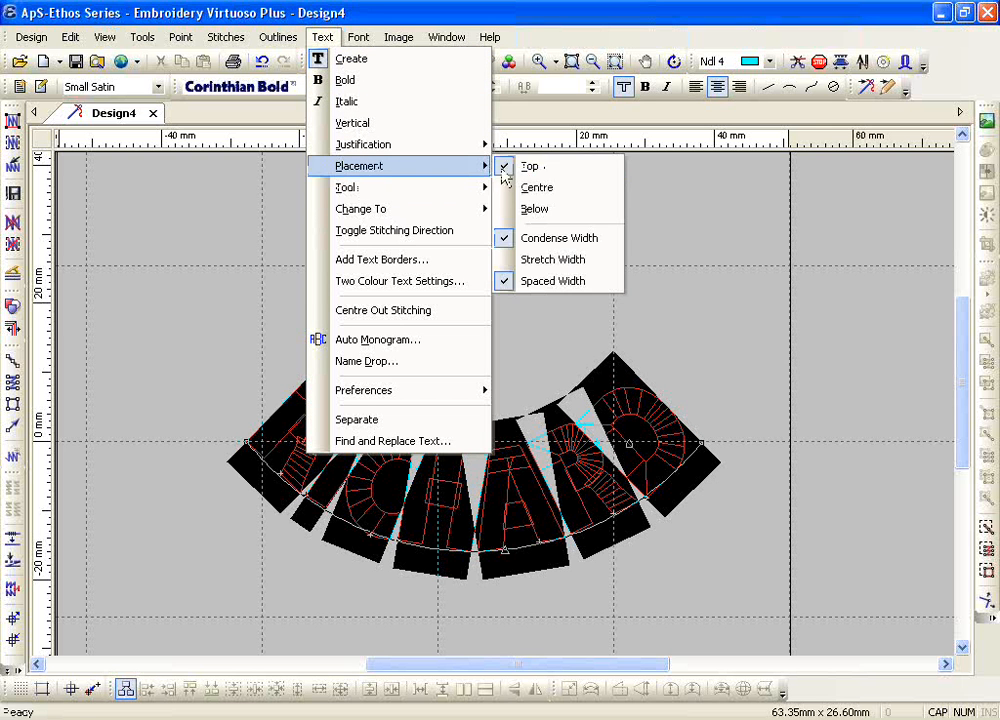
{"action": "left_click", "coordinate": [566, 209]}
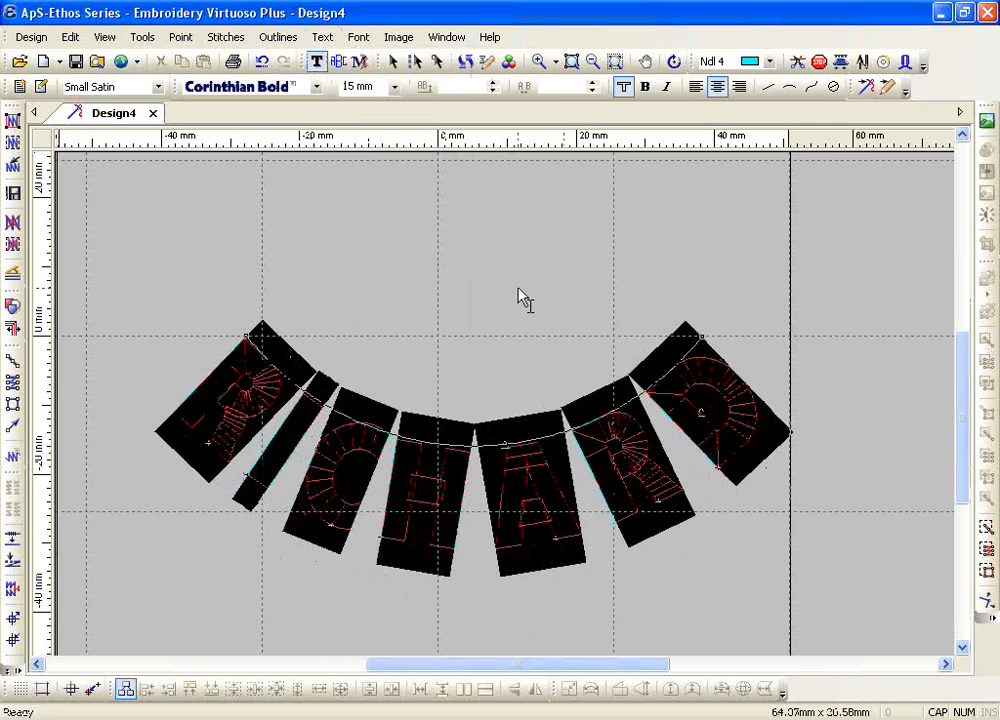
Step: Start a second text line under the name and reshape its baseline into a shallower arc about 67 mm wide and 11 mm deep
{"action": "left_click", "coordinate": [737, 422]}
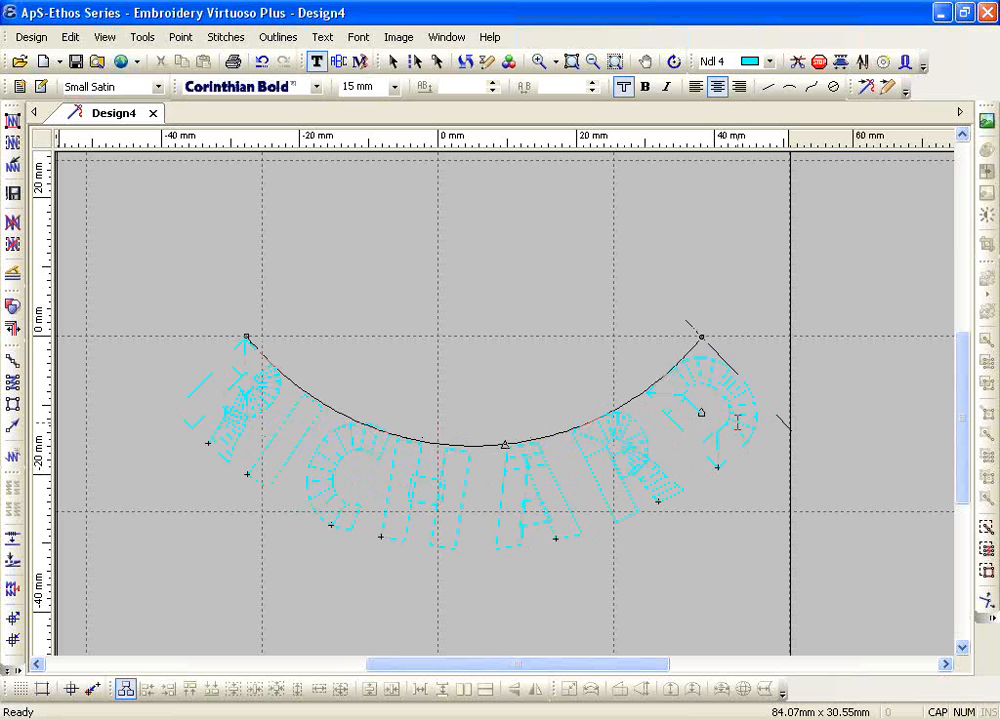
{"action": "key", "text": "Return"}
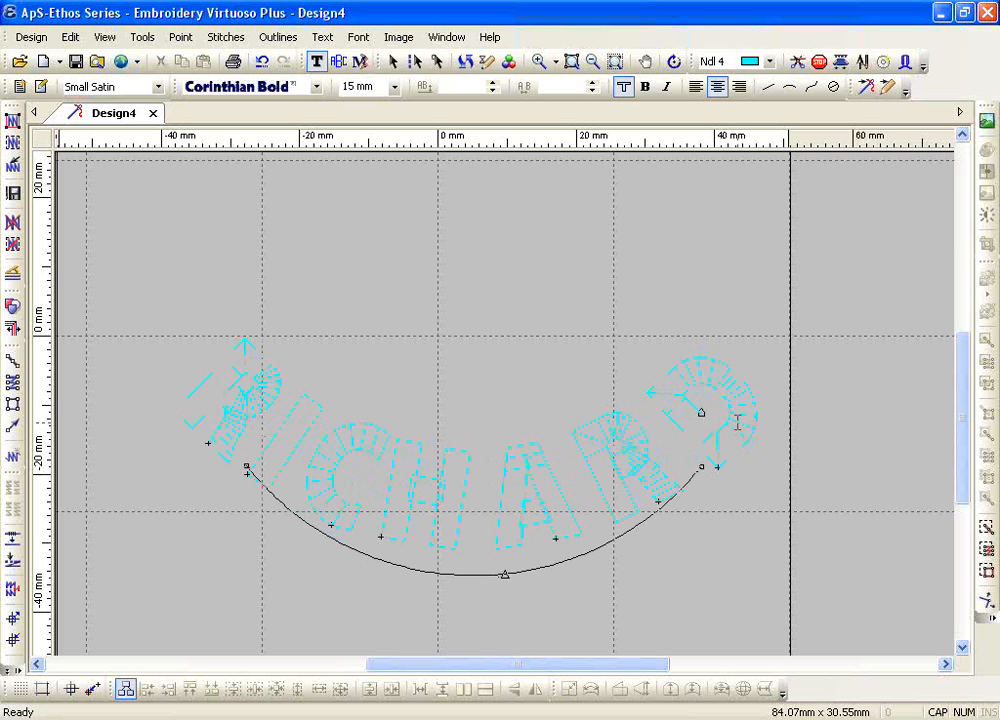
{"action": "scroll", "coordinate": [737, 422], "scroll_direction": "down", "scroll_amount": 3}
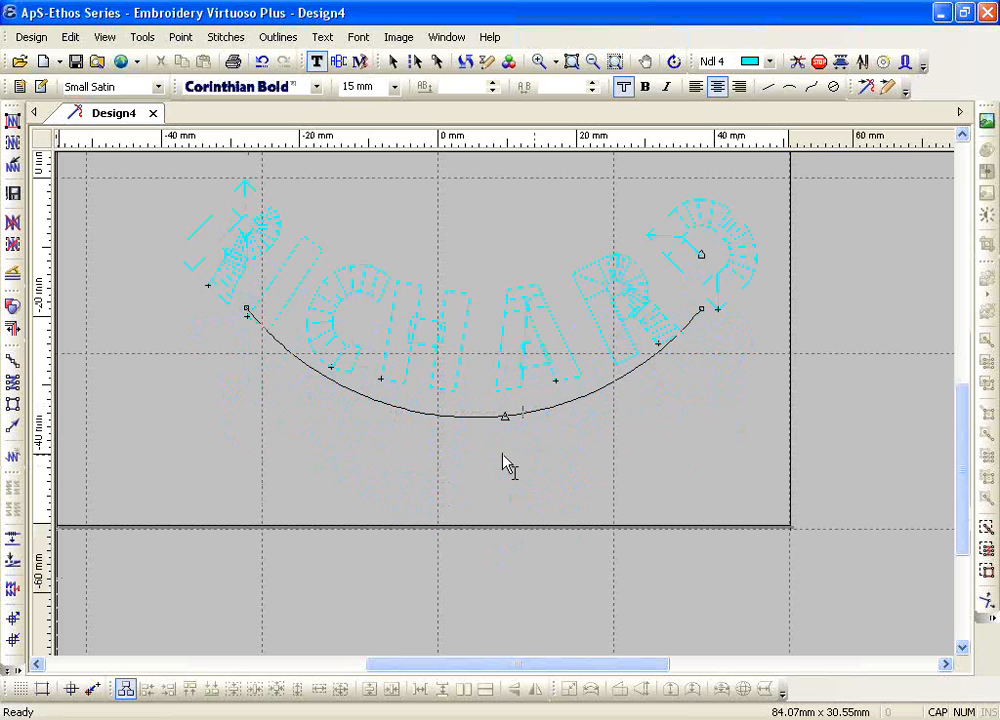
{"action": "left_click_drag", "start_coordinate": [505, 416], "coordinate": [505, 393]}
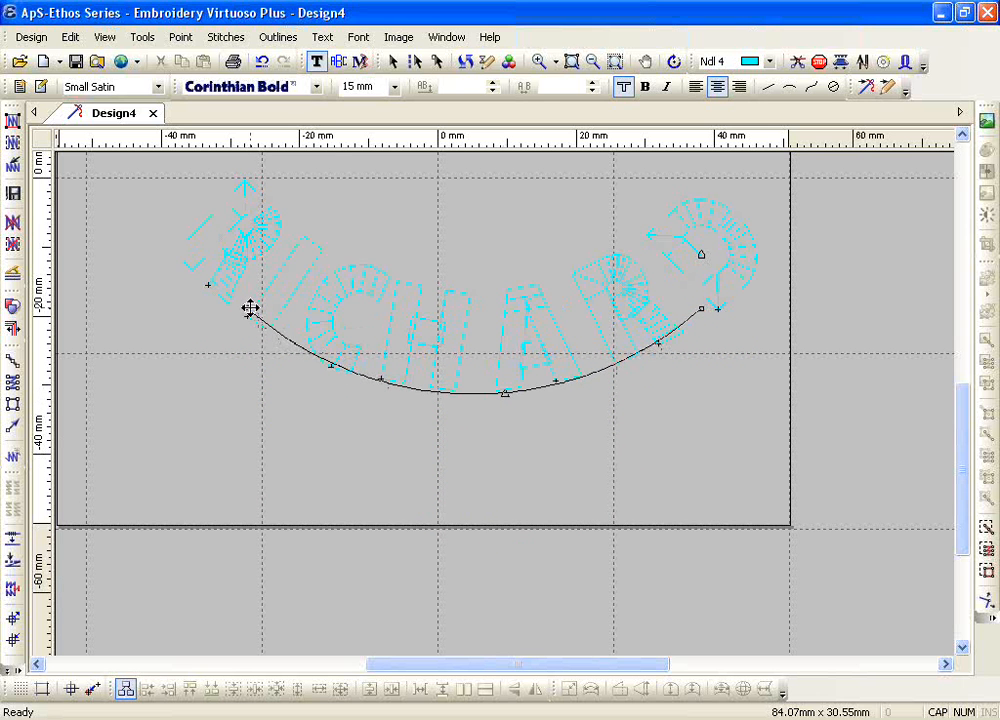
{"action": "left_click_drag", "start_coordinate": [250, 308], "coordinate": [240, 314]}
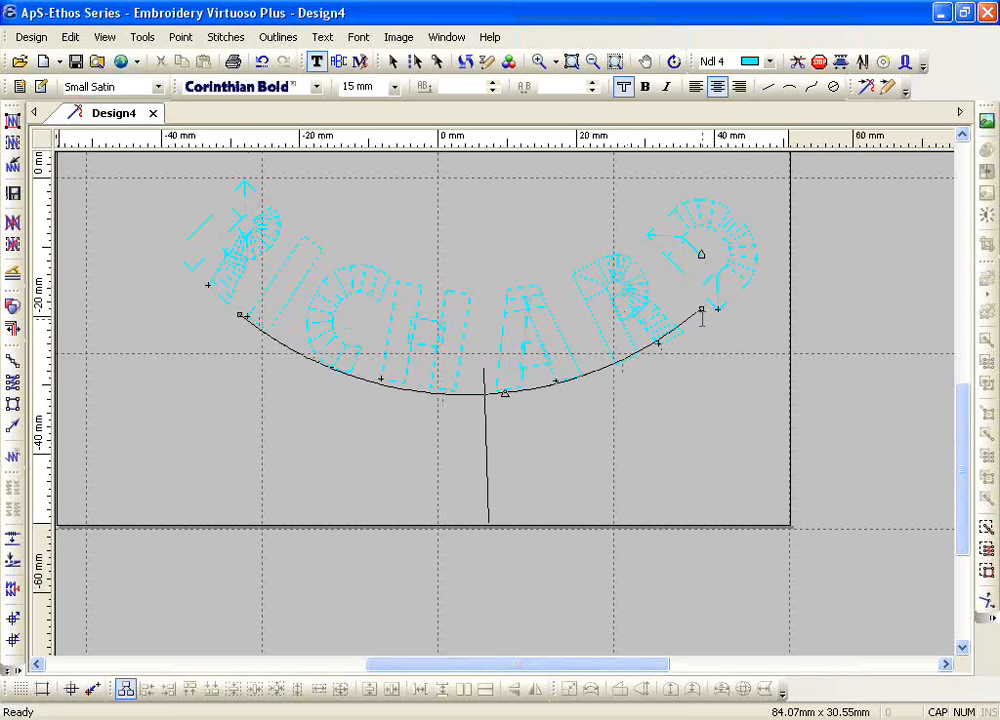
{"action": "left_click_drag", "start_coordinate": [700, 311], "coordinate": [704, 320]}
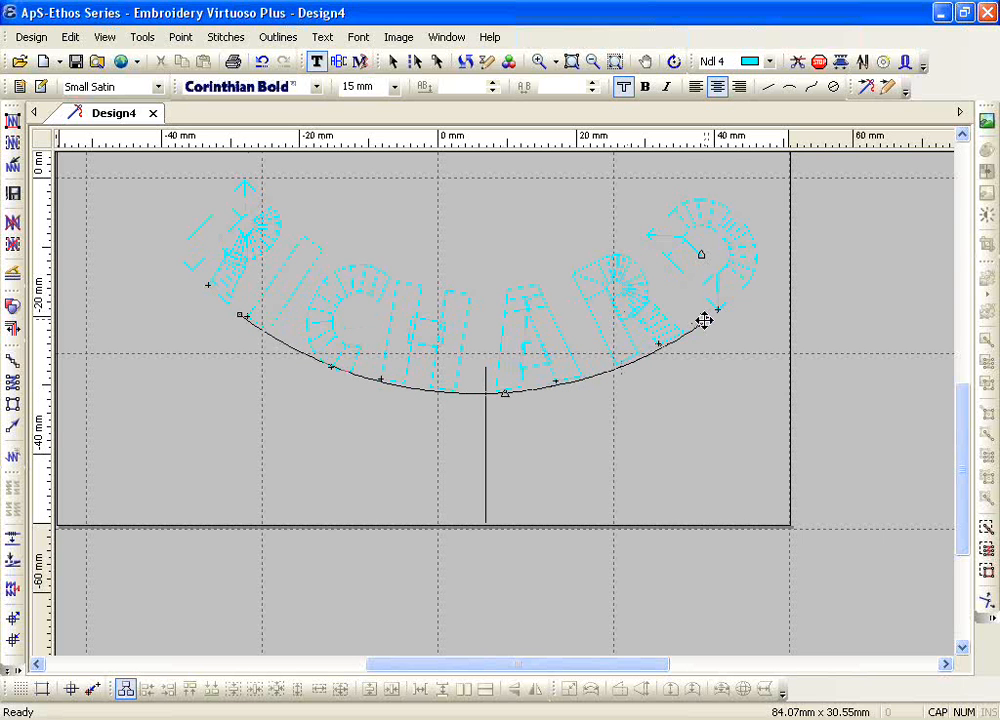
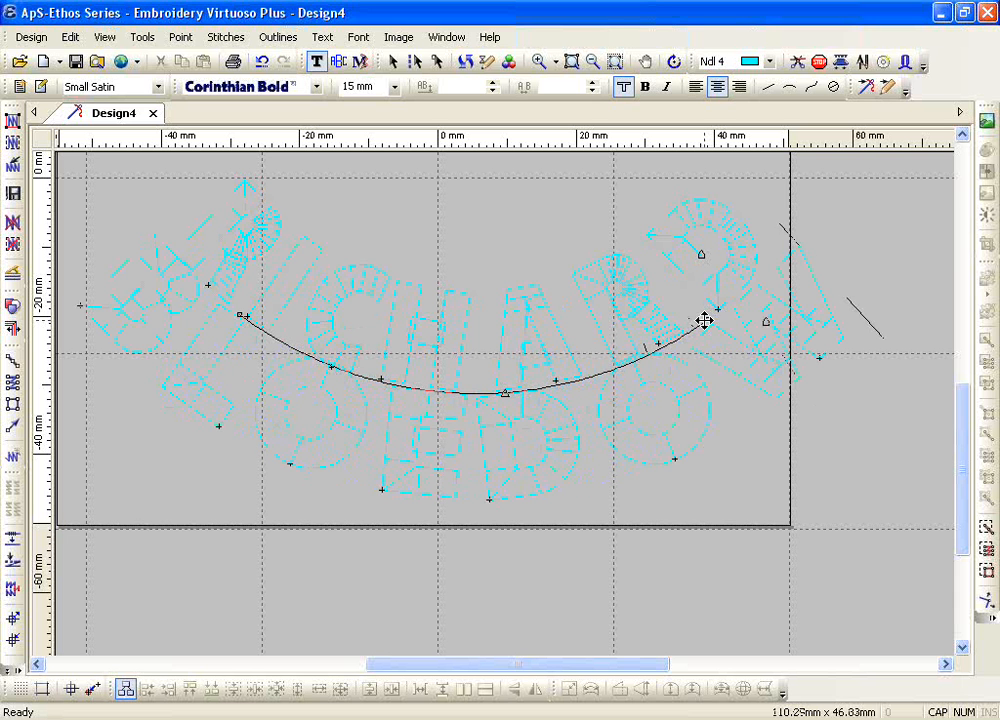
Step: Enter the surname on the second arc and apply the Condense Width placement option to all its letters
{"action": "double_click", "coordinate": [418, 473]}
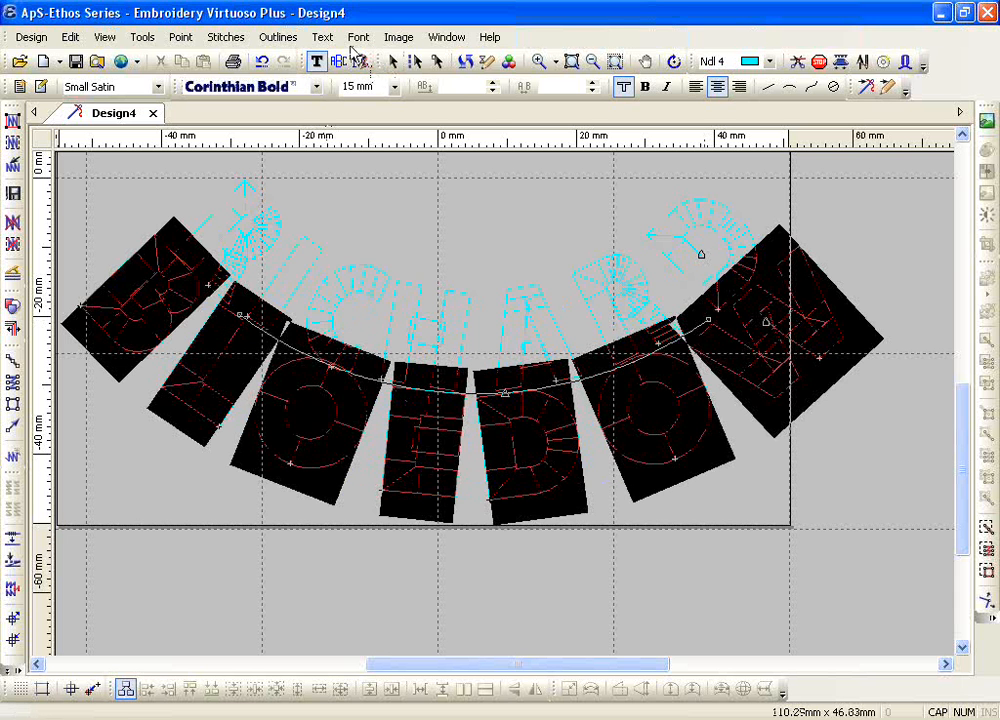
{"action": "left_click", "coordinate": [322, 37]}
{"action": "mouse_move", "coordinate": [492, 175]}
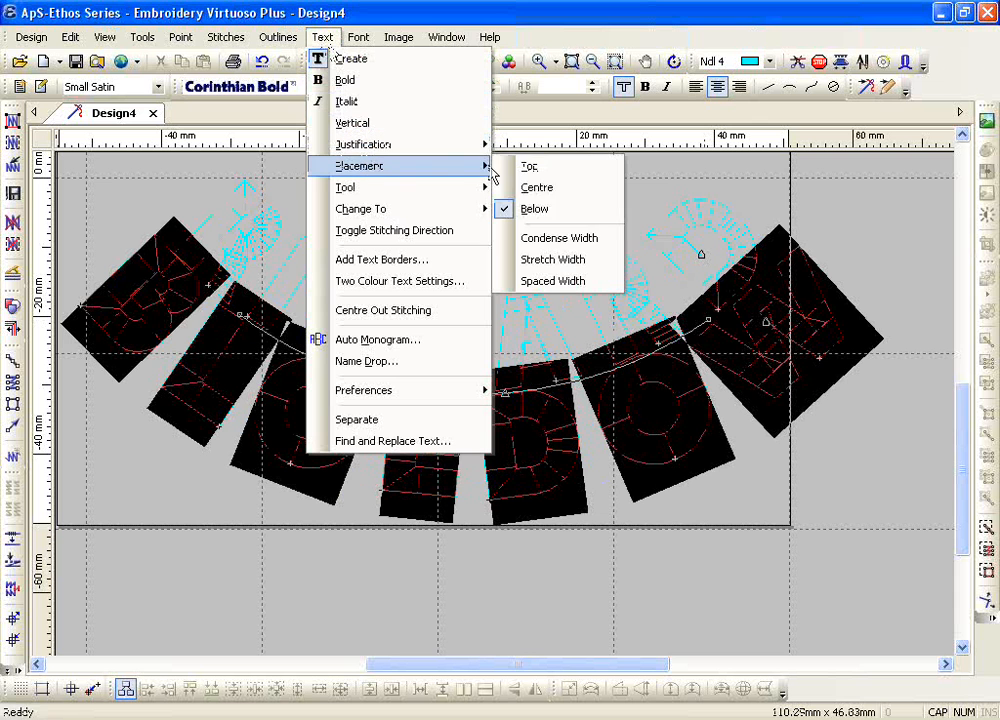
{"action": "left_click", "coordinate": [542, 239]}
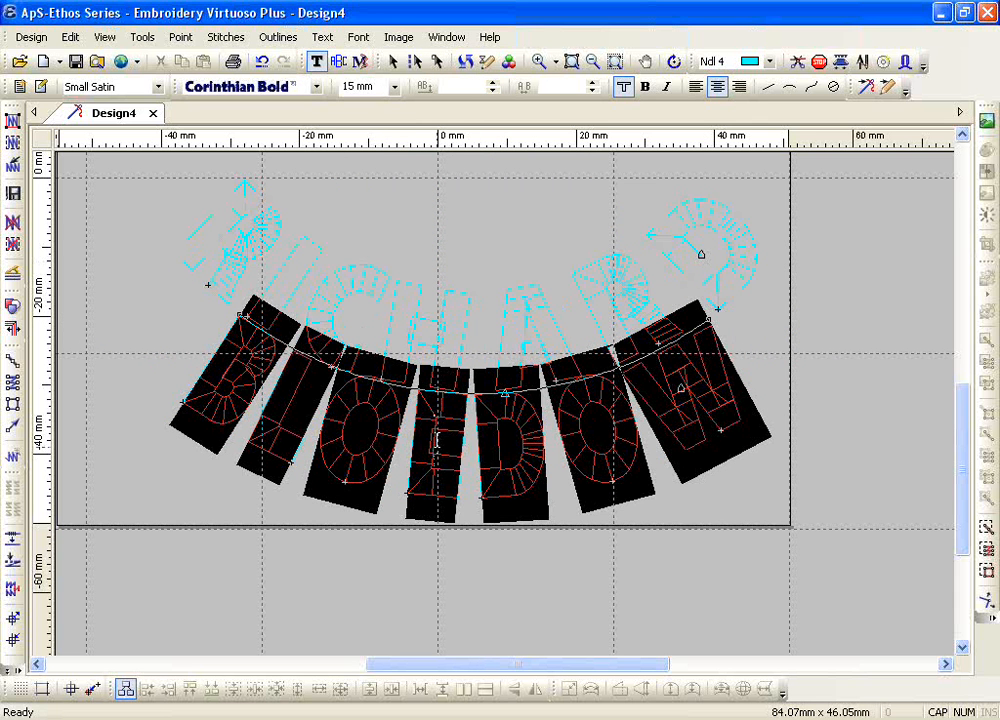
Step: Set the surname's offset from its baseline to -4 mm and finish editing the text
{"action": "left_click", "coordinate": [491, 92]}
{"action": "left_click", "coordinate": [491, 92]}
{"action": "left_click", "coordinate": [491, 92]}
{"action": "left_click", "coordinate": [491, 92]}
{"action": "left_click", "coordinate": [491, 92]}
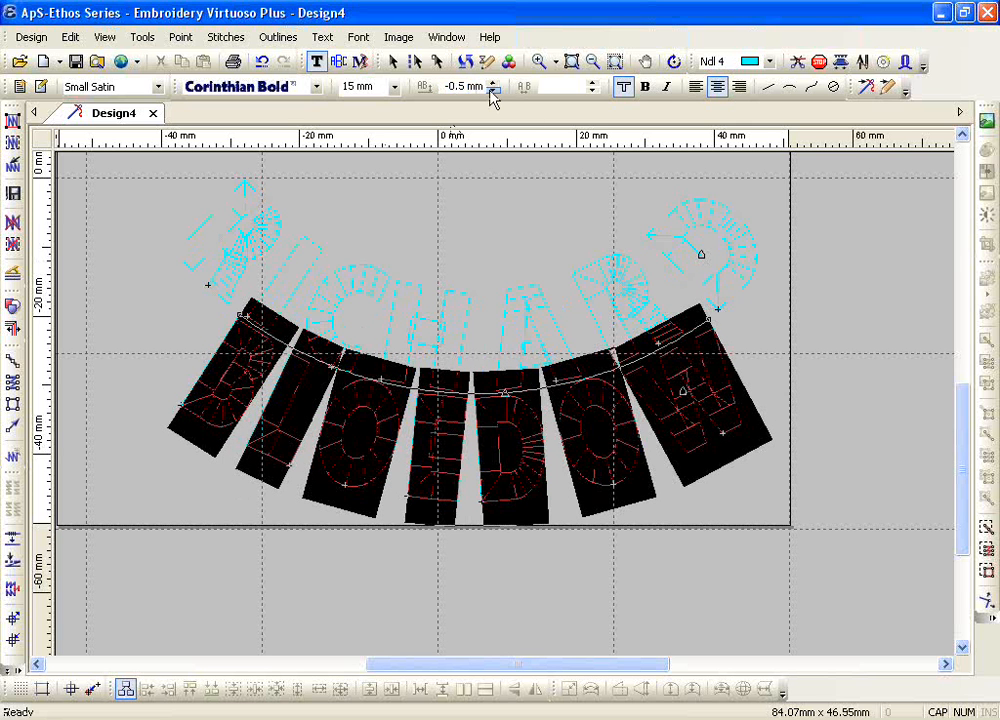
{"action": "left_click", "coordinate": [491, 92]}
{"action": "left_click", "coordinate": [491, 92]}
{"action": "left_click", "coordinate": [491, 92]}
{"action": "left_click", "coordinate": [491, 92]}
{"action": "left_click", "coordinate": [491, 92]}
{"action": "left_click", "coordinate": [491, 92]}
{"action": "left_click", "coordinate": [491, 92]}
{"action": "left_click", "coordinate": [491, 92]}
{"action": "left_click", "coordinate": [493, 92]}
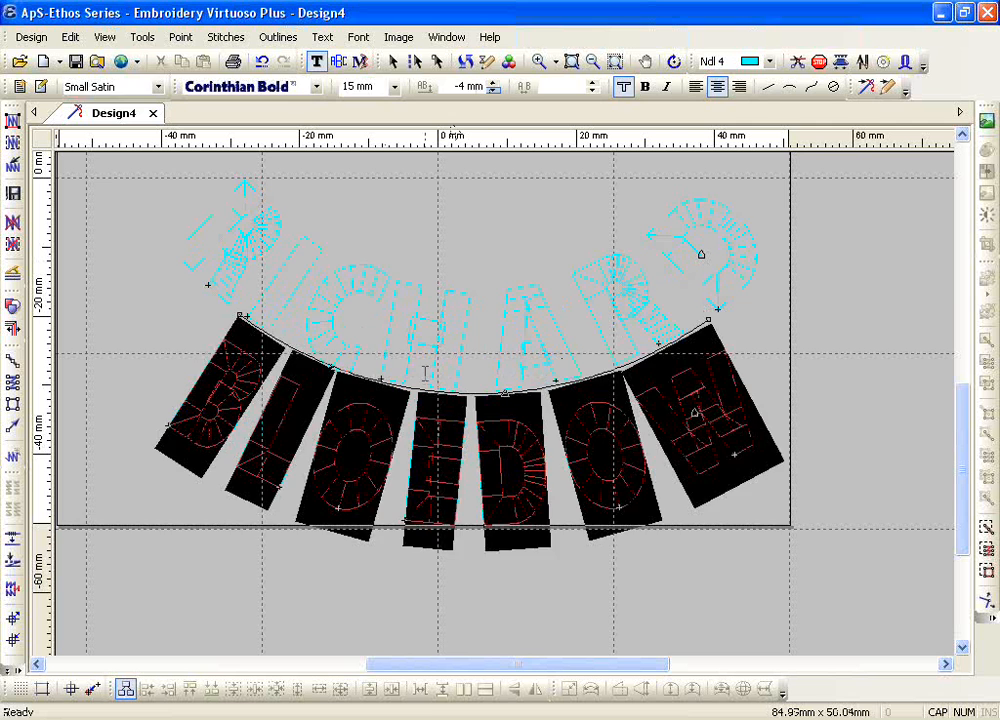
{"action": "key", "text": "Escape"}
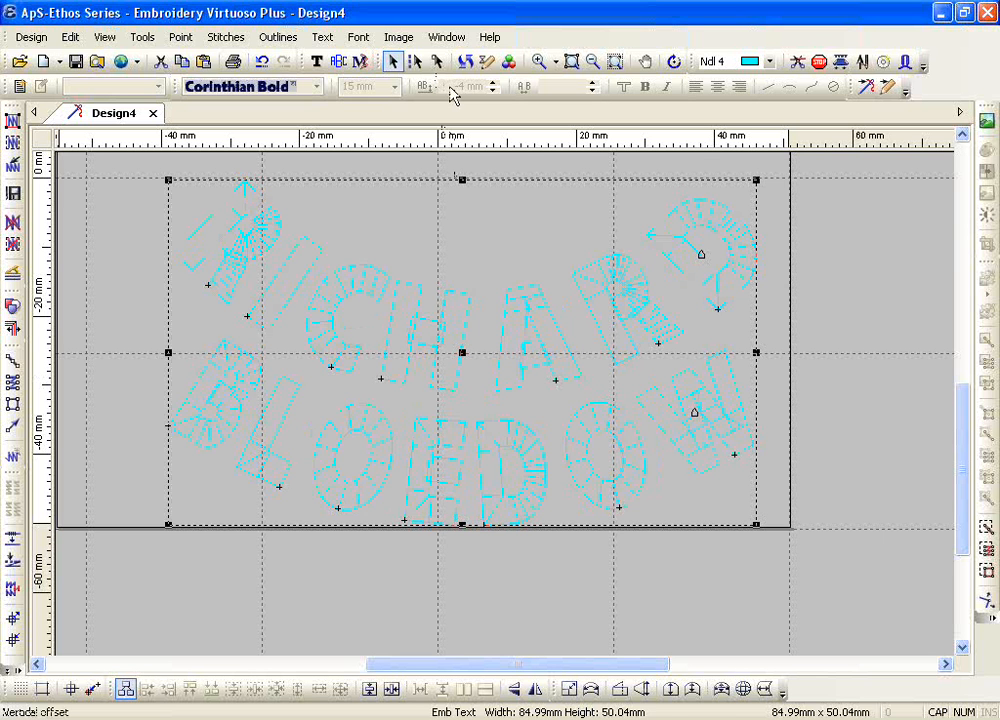
Step: Replace the first name on the upper arc with a shorter first name and turn off its Spaced Width placement
{"action": "left_click", "coordinate": [316, 61]}
{"action": "double_click", "coordinate": [399, 329]}
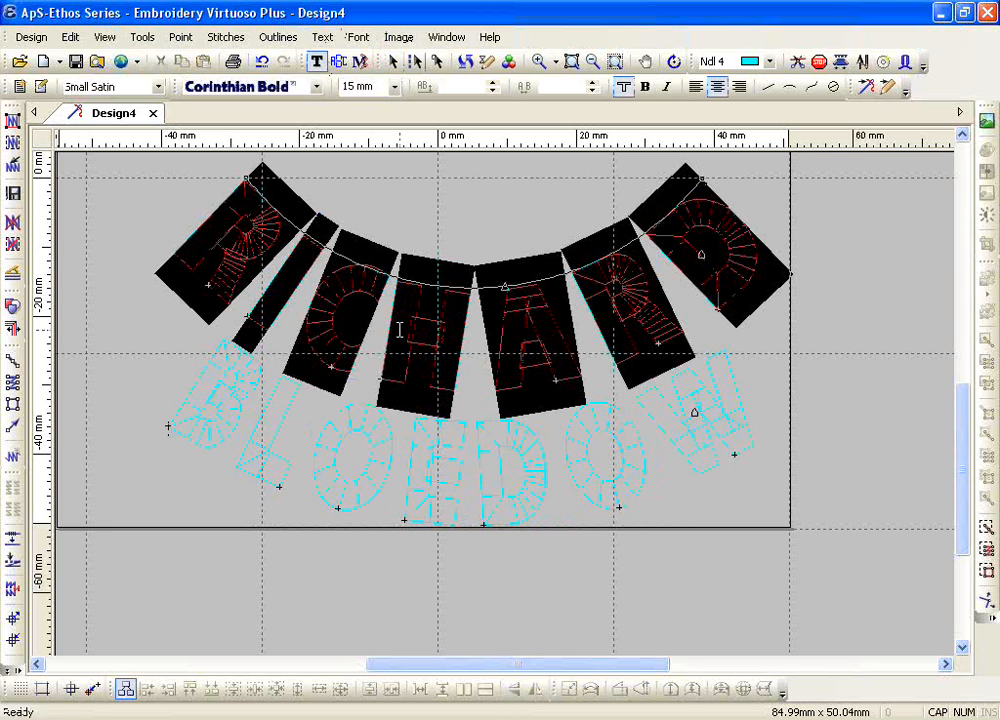
{"action": "type", "text": "LISA"}
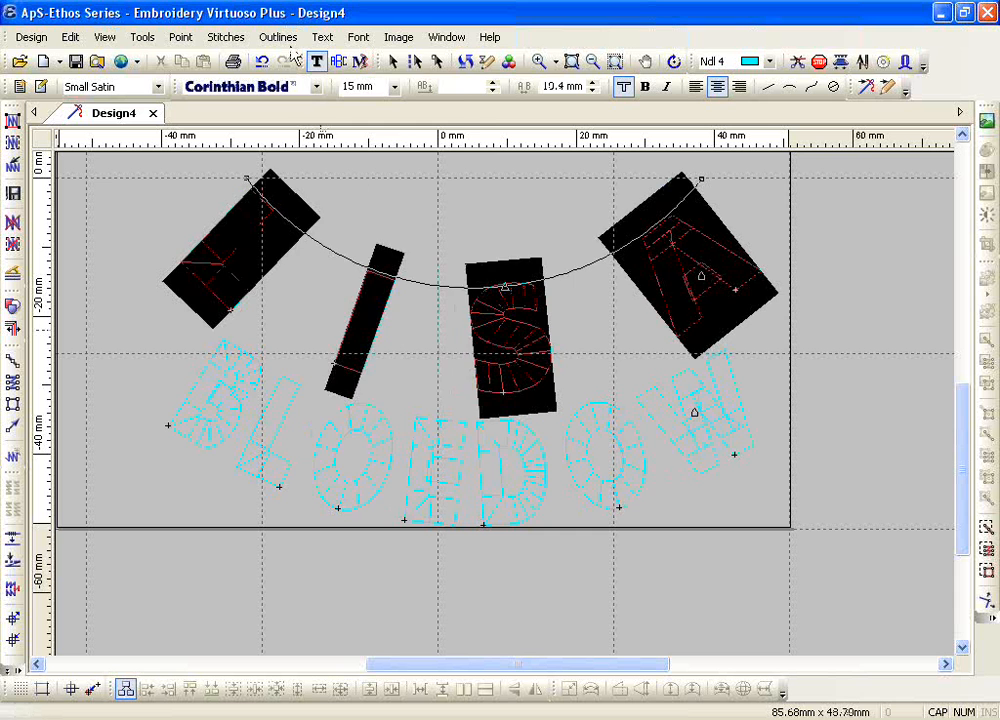
{"action": "left_click", "coordinate": [324, 39]}
{"action": "mouse_move", "coordinate": [391, 171]}
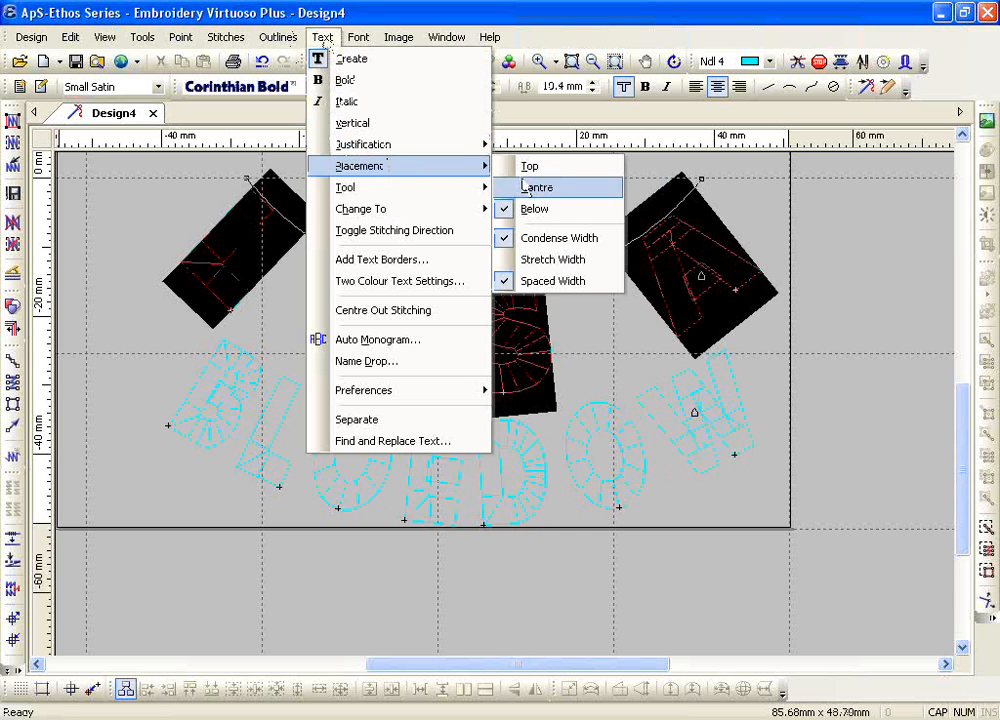
{"action": "left_click", "coordinate": [545, 284]}
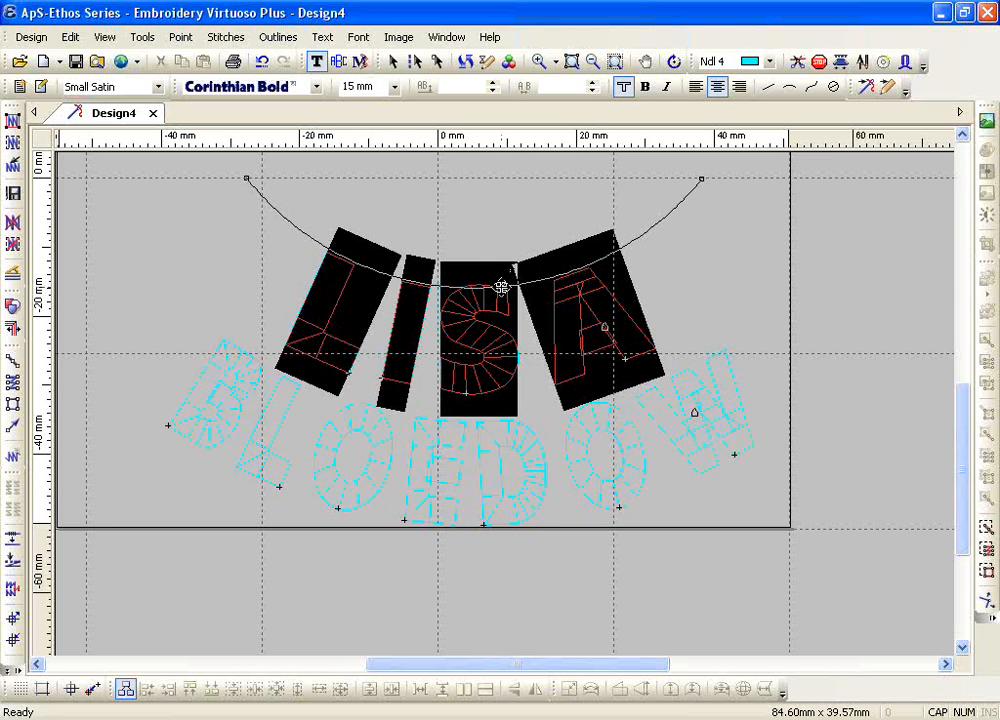
Step: Straighten the first name's arc baseline into a horizontal line, then delete the whole two-line lettering
{"action": "left_click_drag", "start_coordinate": [504, 287], "coordinate": [489, 183]}
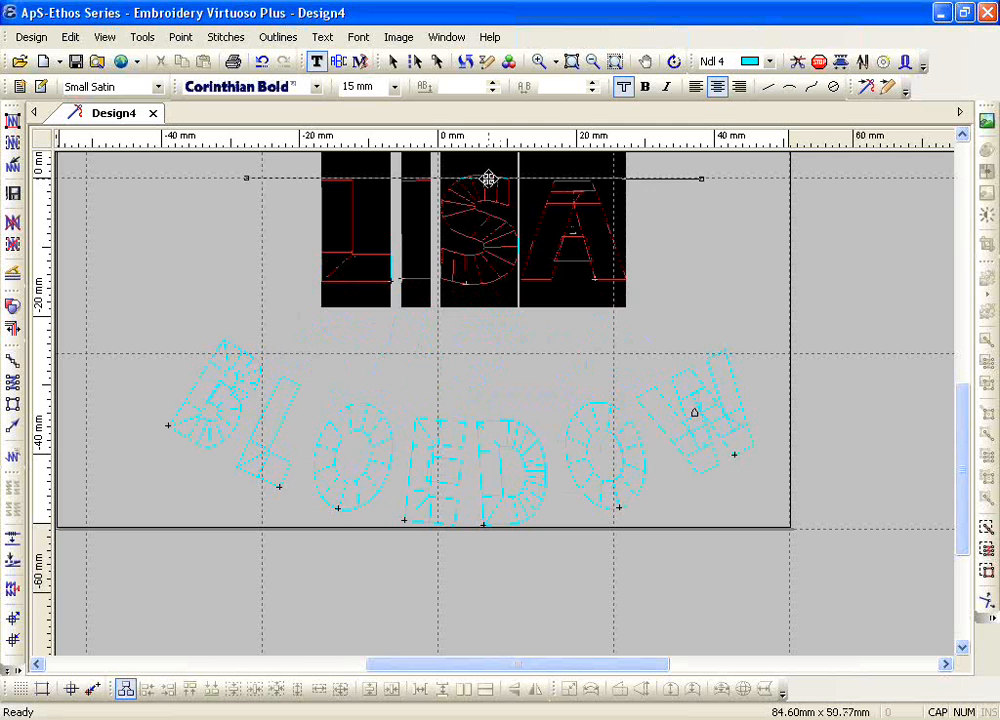
{"action": "left_click", "coordinate": [593, 62]}
{"action": "left_click", "coordinate": [462, 379]}
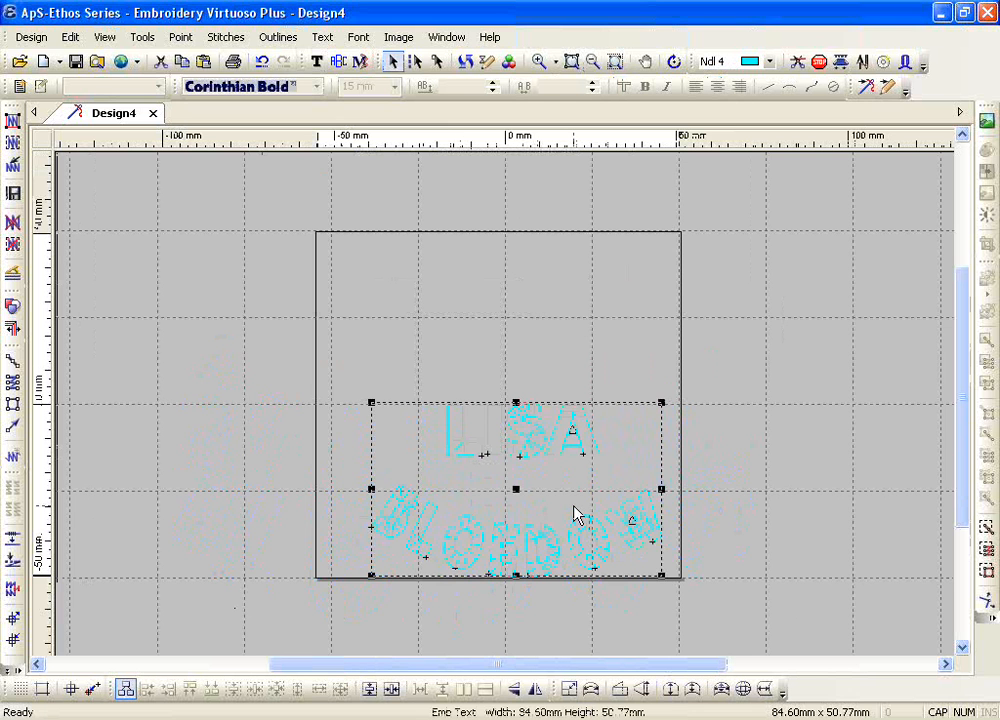
{"action": "key", "text": "Delete"}
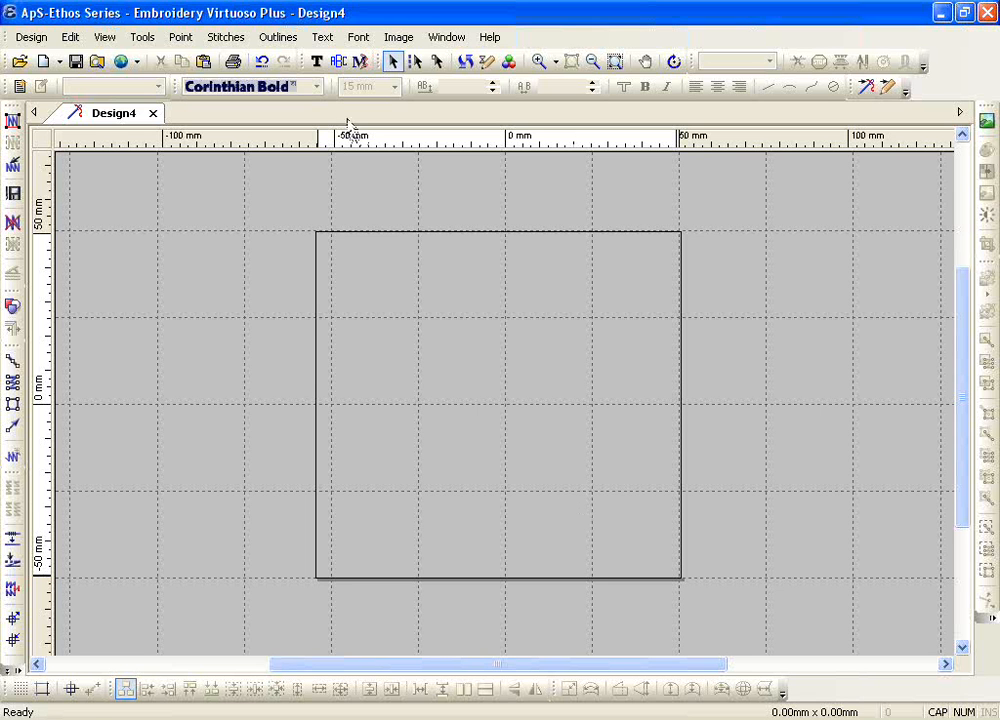
Step: Start a spline text and draw a wavy five-point baseline about 140 mm wide across the upper part of the design area
{"action": "left_click", "coordinate": [316, 61]}
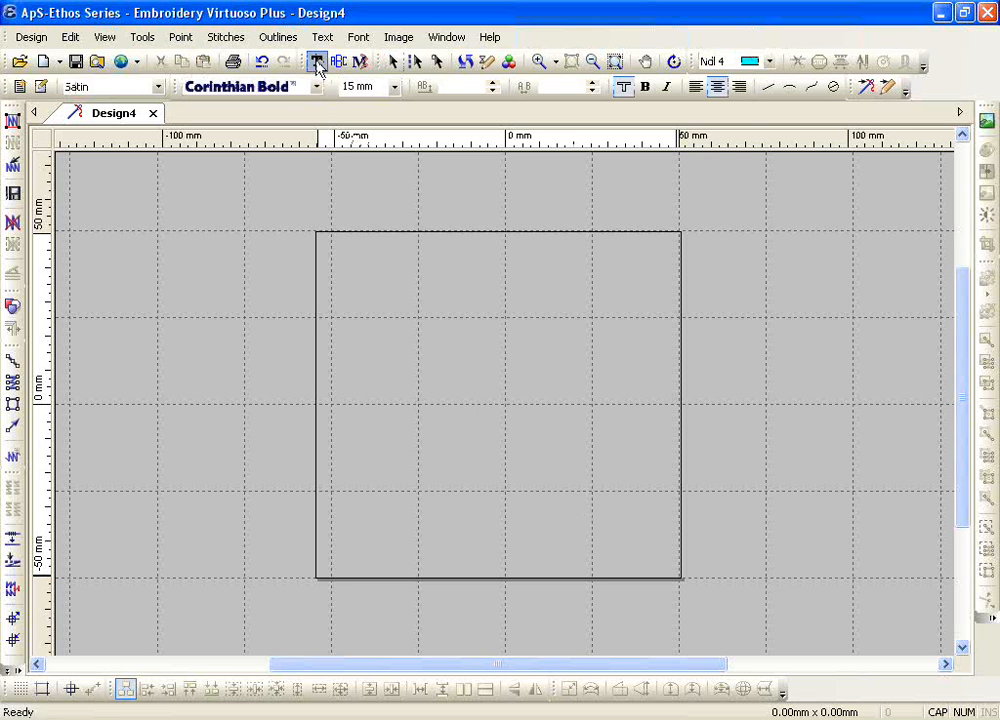
{"action": "left_click", "coordinate": [812, 88]}
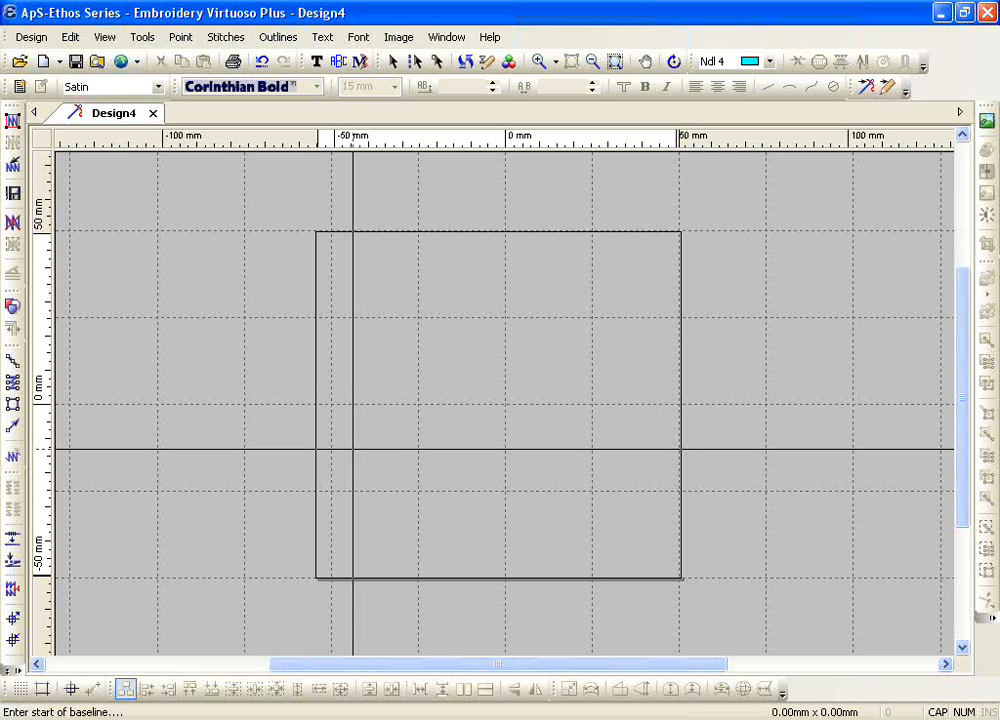
{"action": "left_click", "coordinate": [358, 362]}
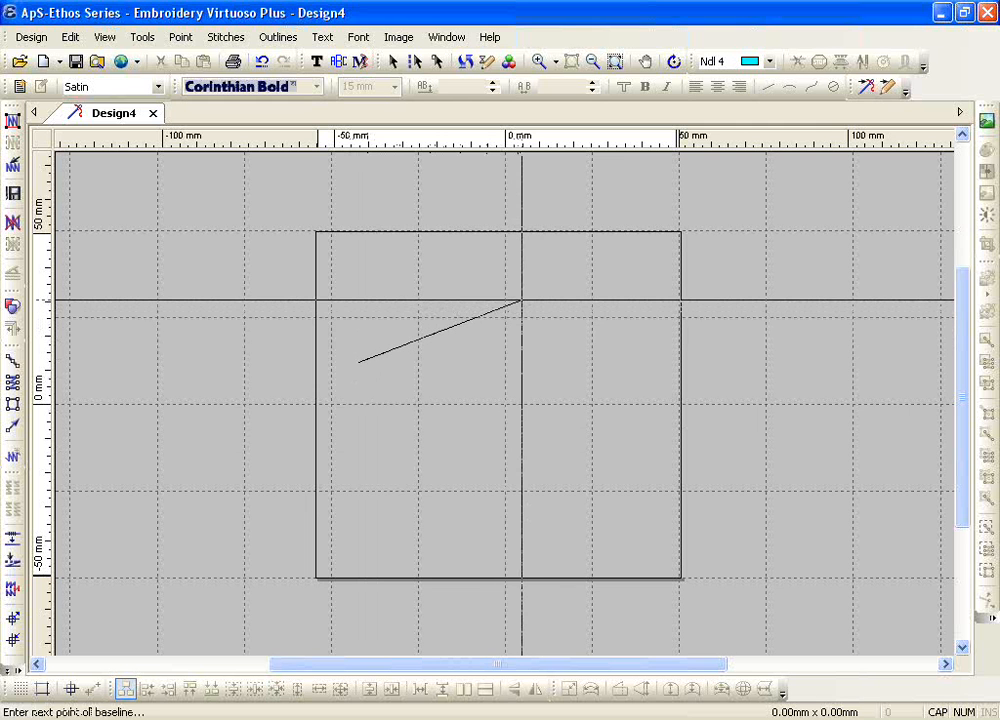
{"action": "left_click", "coordinate": [521, 300]}
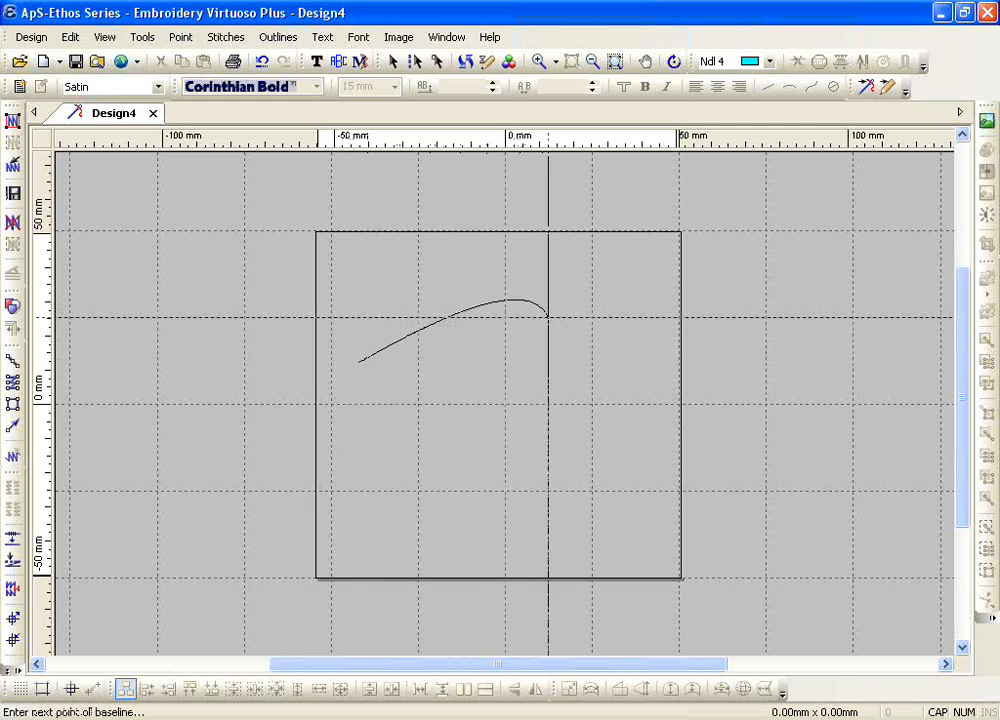
{"action": "left_click", "coordinate": [615, 347]}
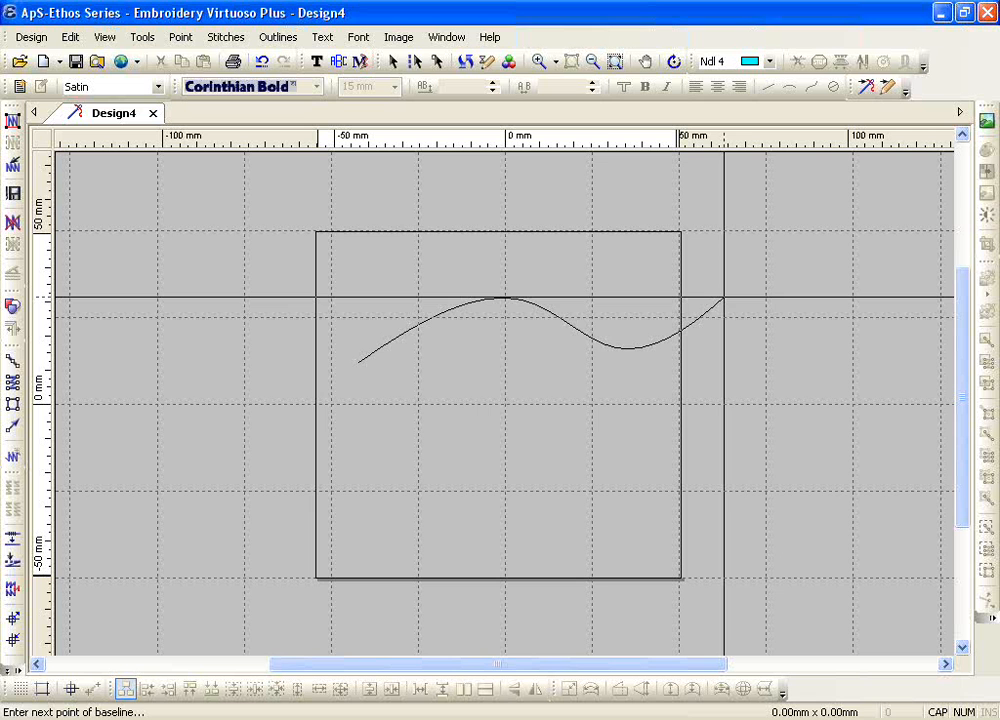
{"action": "left_click", "coordinate": [837, 289]}
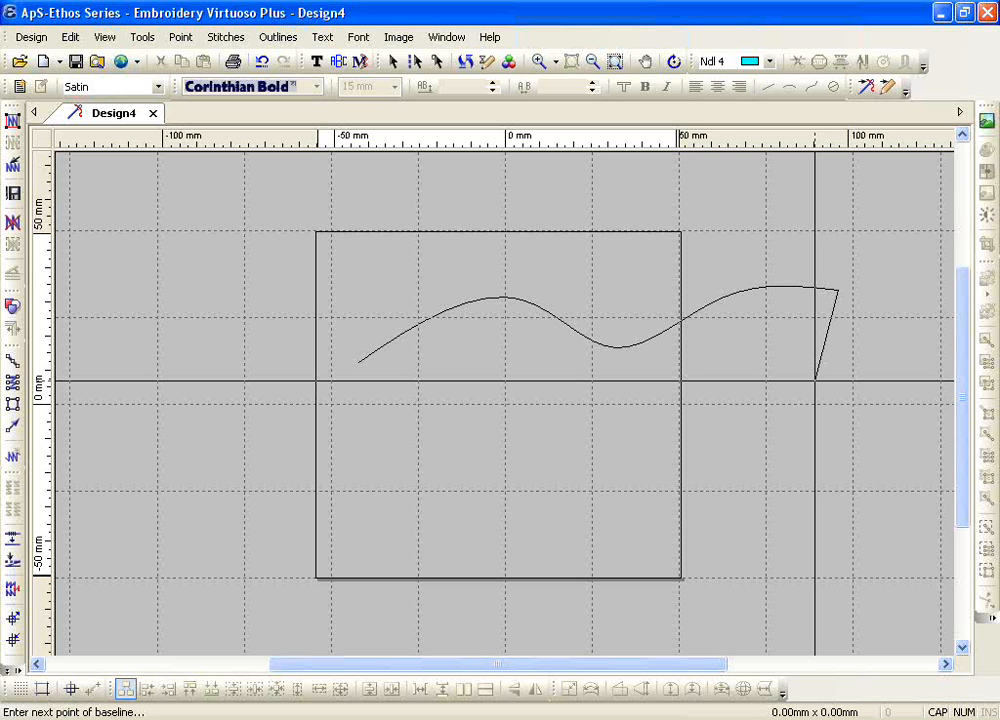
{"action": "key", "text": "Return"}
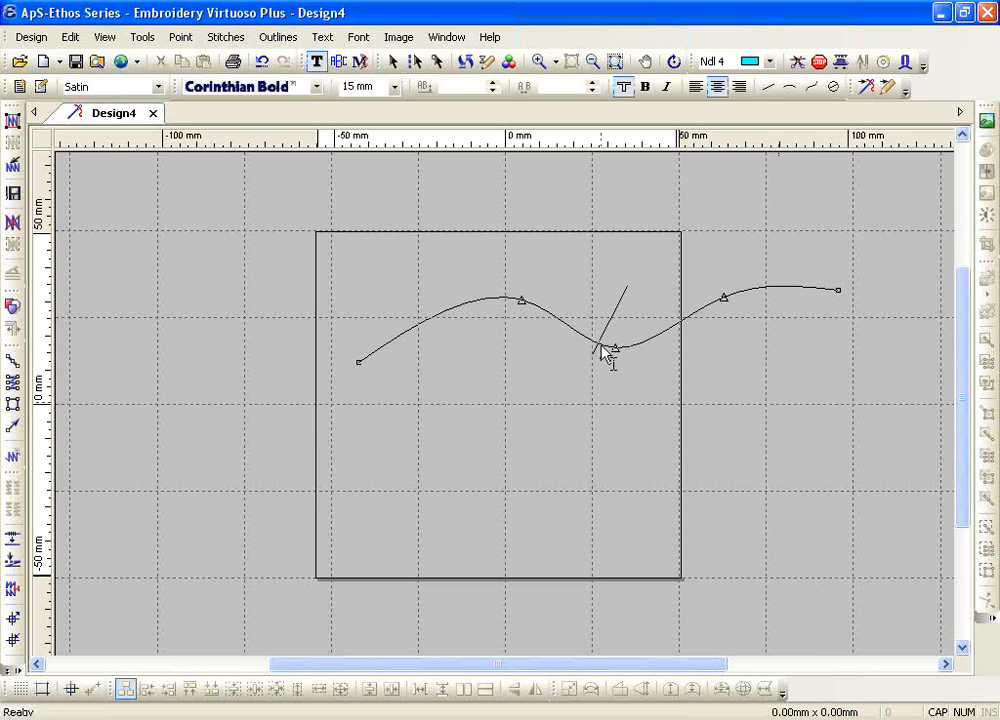
Step: Reshape the spline baseline by shifting its three middle points into a gentler wave and extending its far end about 9 mm outward
{"action": "left_click_drag", "start_coordinate": [520, 300], "coordinate": [481, 297]}
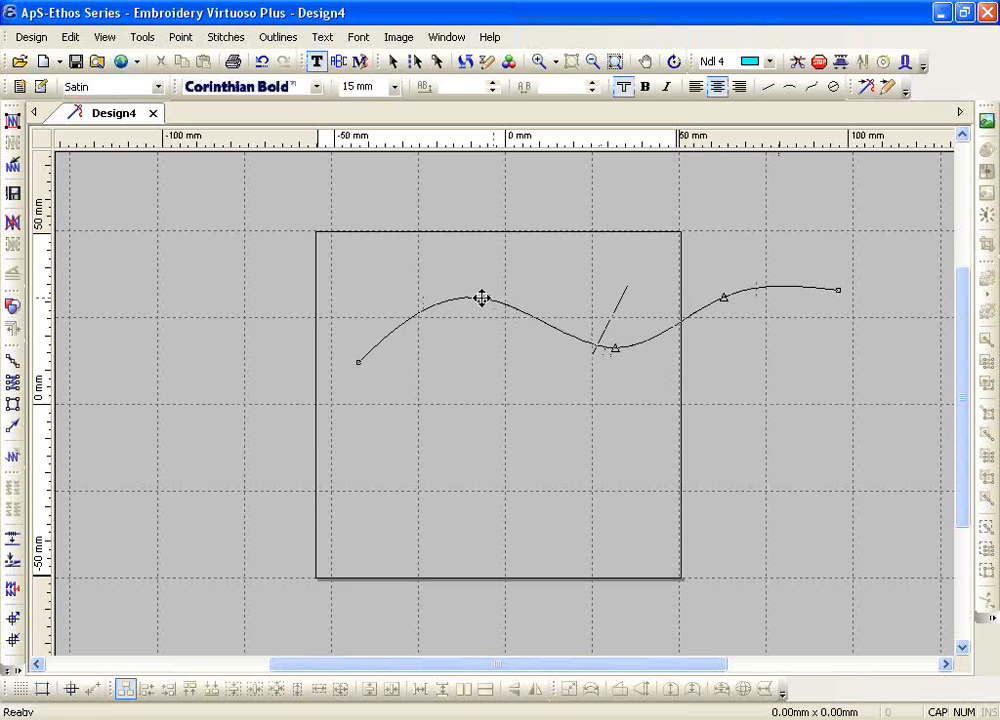
{"action": "left_click_drag", "start_coordinate": [614, 349], "coordinate": [618, 331]}
{"action": "left_click_drag", "start_coordinate": [723, 296], "coordinate": [739, 279]}
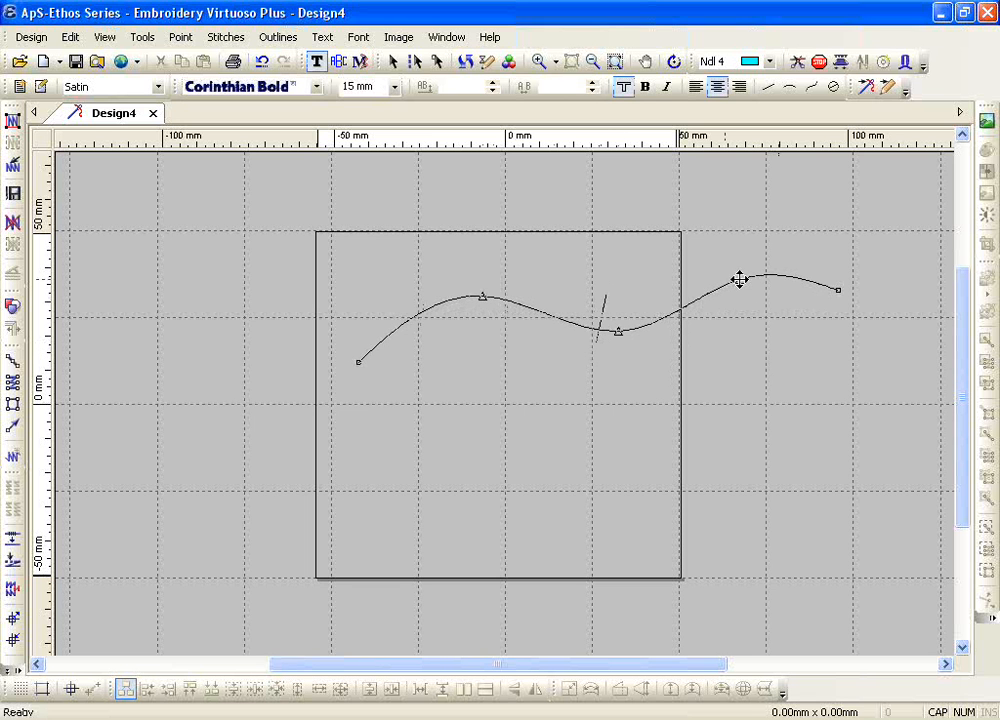
{"action": "left_click_drag", "start_coordinate": [838, 289], "coordinate": [868, 288]}
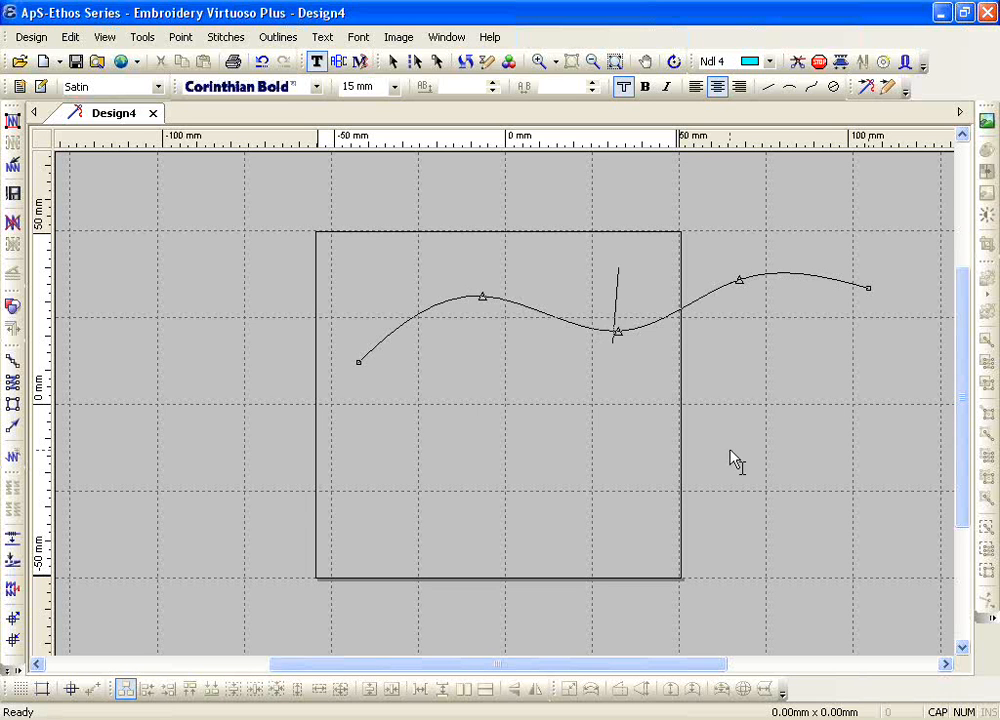
Step: Enter the text aps-ethos on the spline baseline
{"action": "type", "text": "E"}
{"action": "type", "text": "s"}
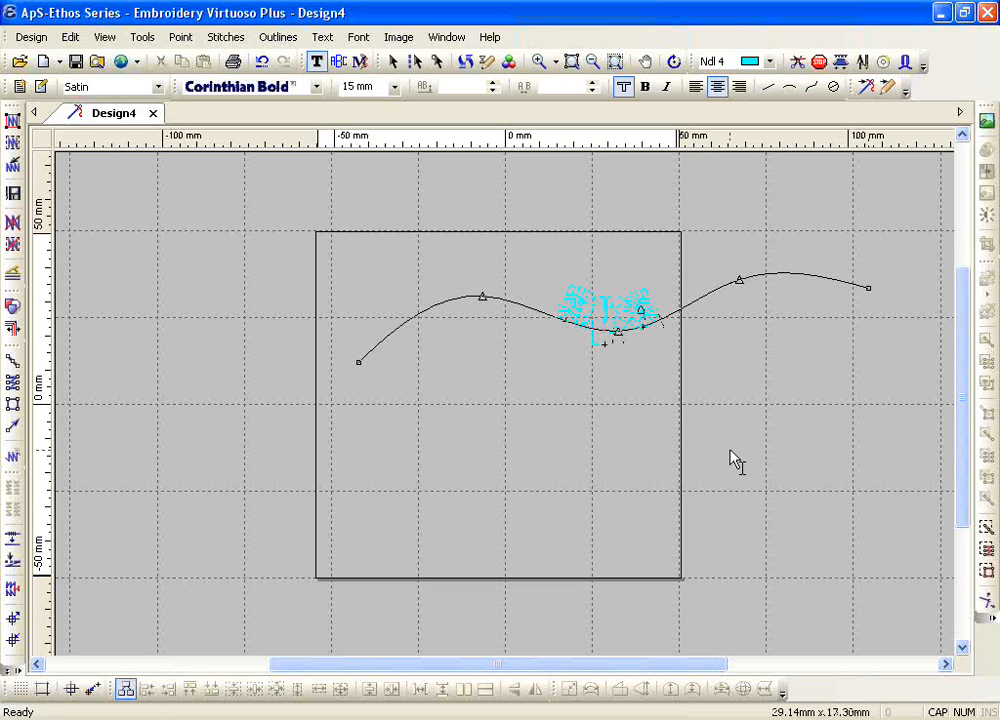
{"action": "type", "text": " ad"}
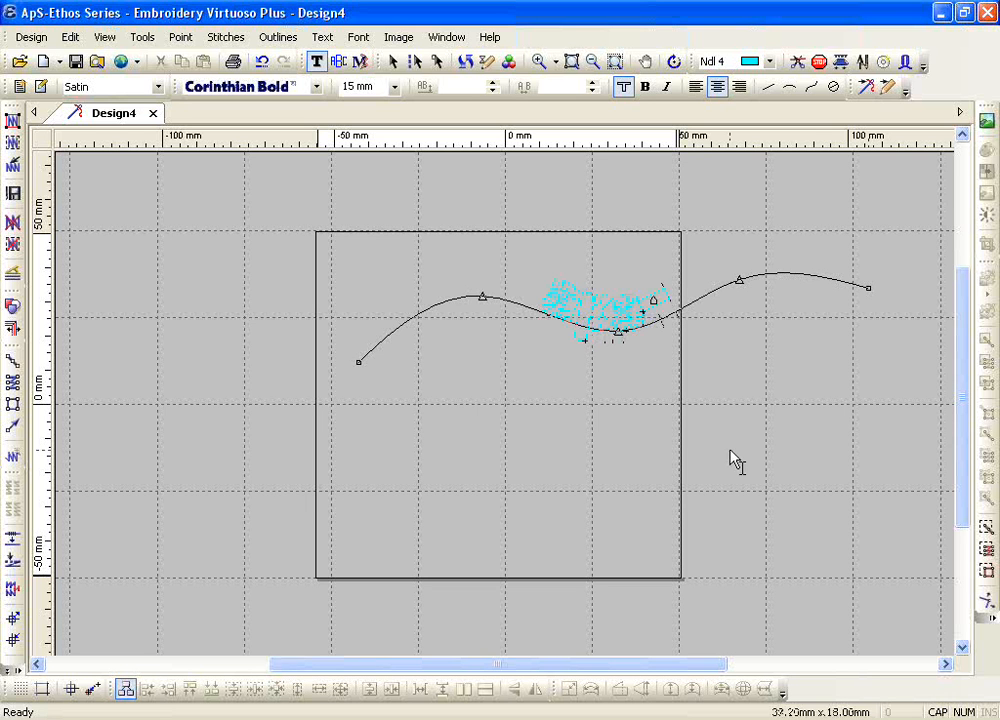
{"action": "type", "text": "hos"}
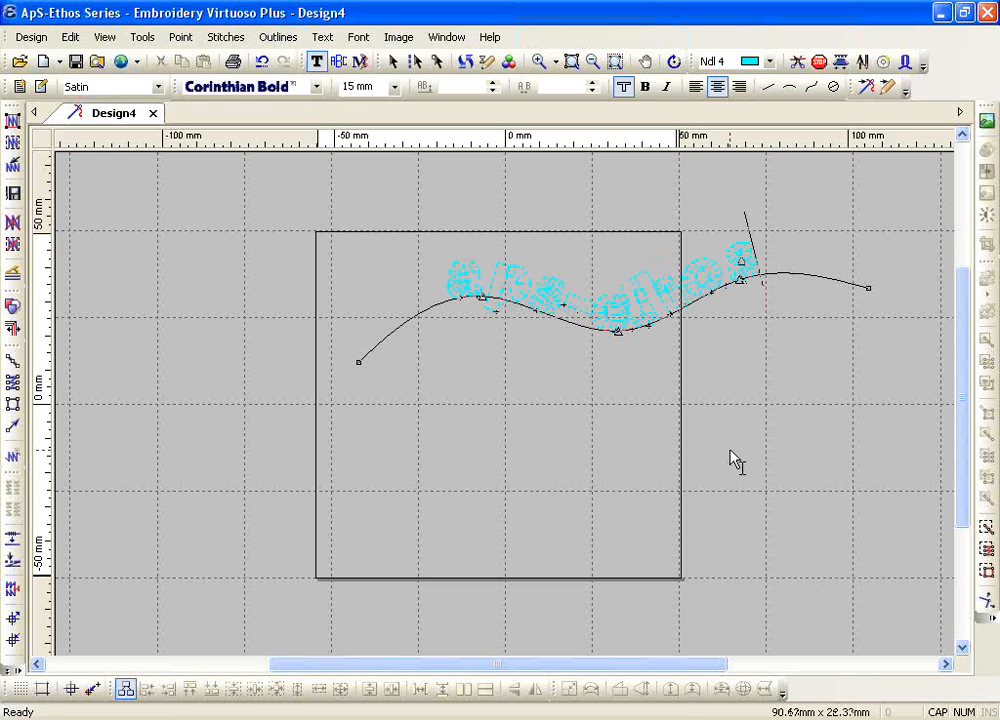
Step: Set the placement of the entire aps-ethos text to Centre on the spline baseline
{"action": "left_click", "coordinate": [538, 61]}
{"action": "left_click_drag", "start_coordinate": [393, 216], "coordinate": [872, 400]}
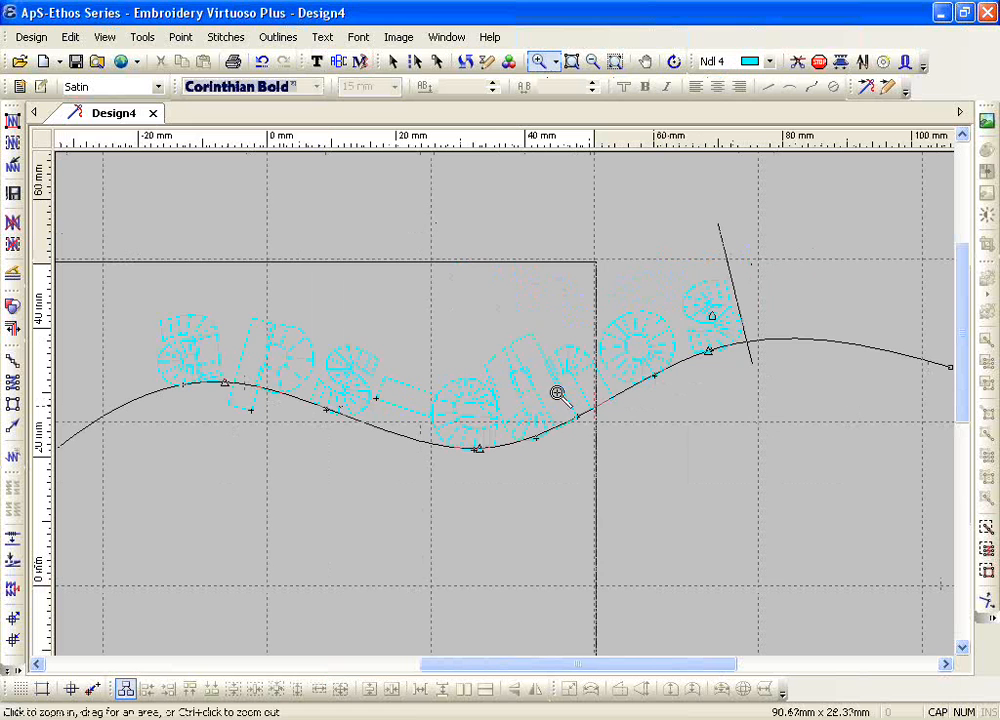
{"action": "key", "text": "Escape"}
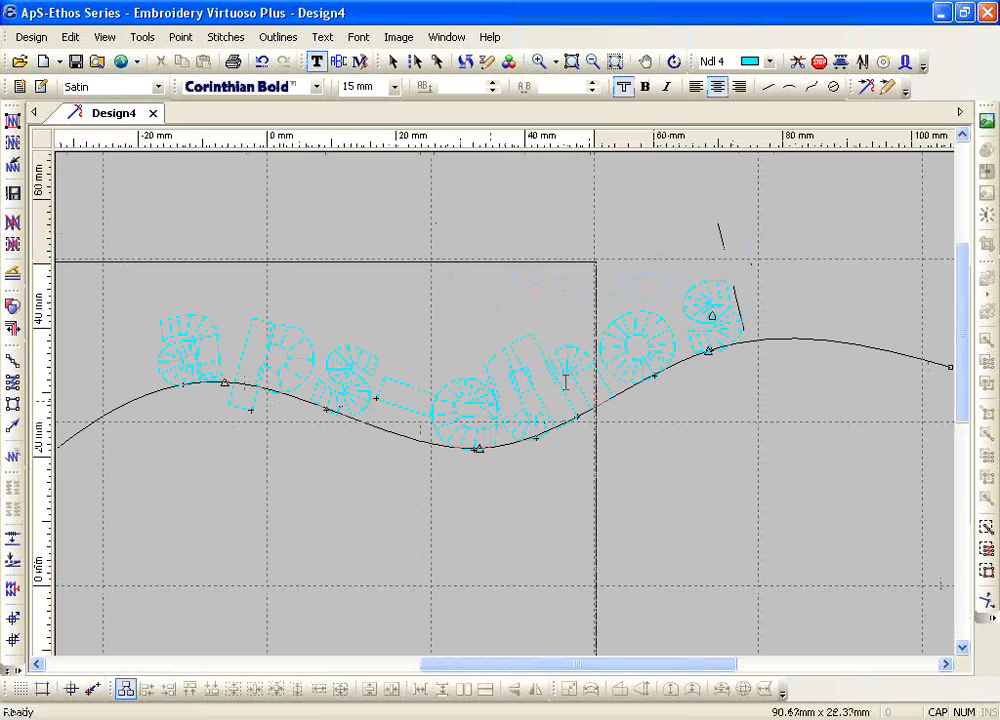
{"action": "double_click", "coordinate": [484, 421]}
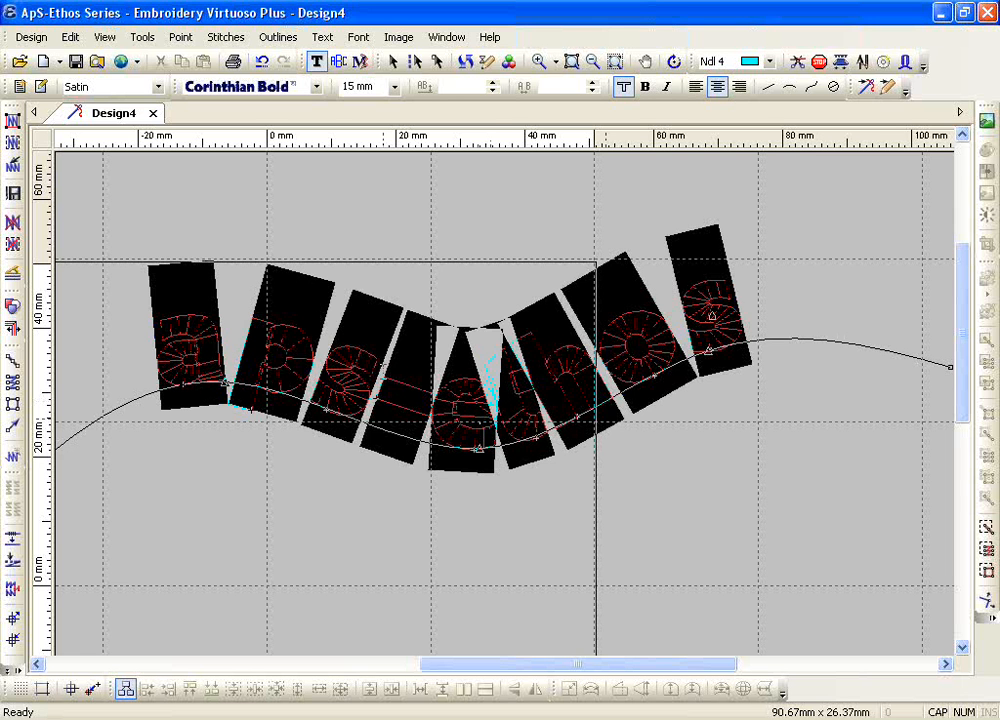
{"action": "left_click", "coordinate": [325, 37]}
{"action": "mouse_move", "coordinate": [405, 168]}
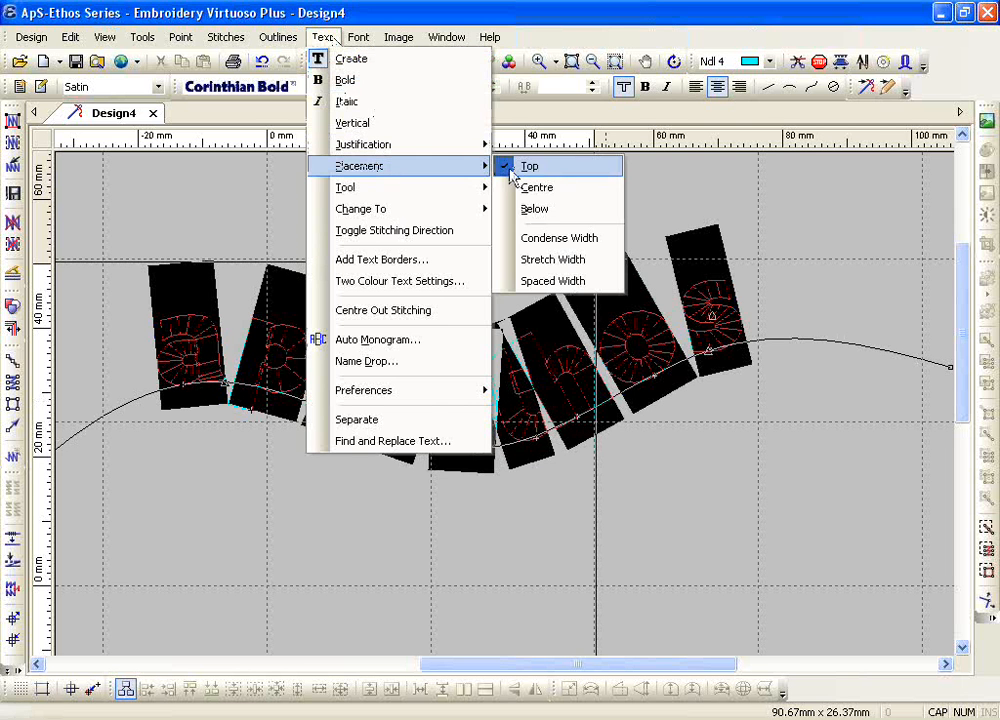
{"action": "left_click", "coordinate": [530, 189]}
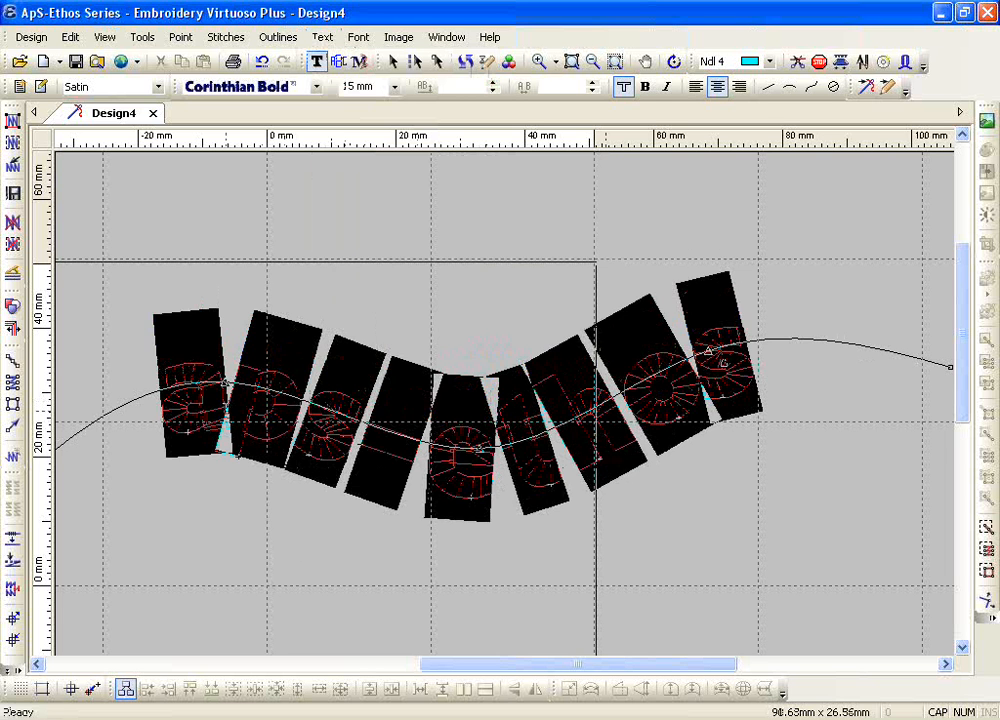
Step: Set the character spacing between the letters a and p of aps-ethos to 2.8 mm
{"action": "left_click", "coordinate": [227, 407]}
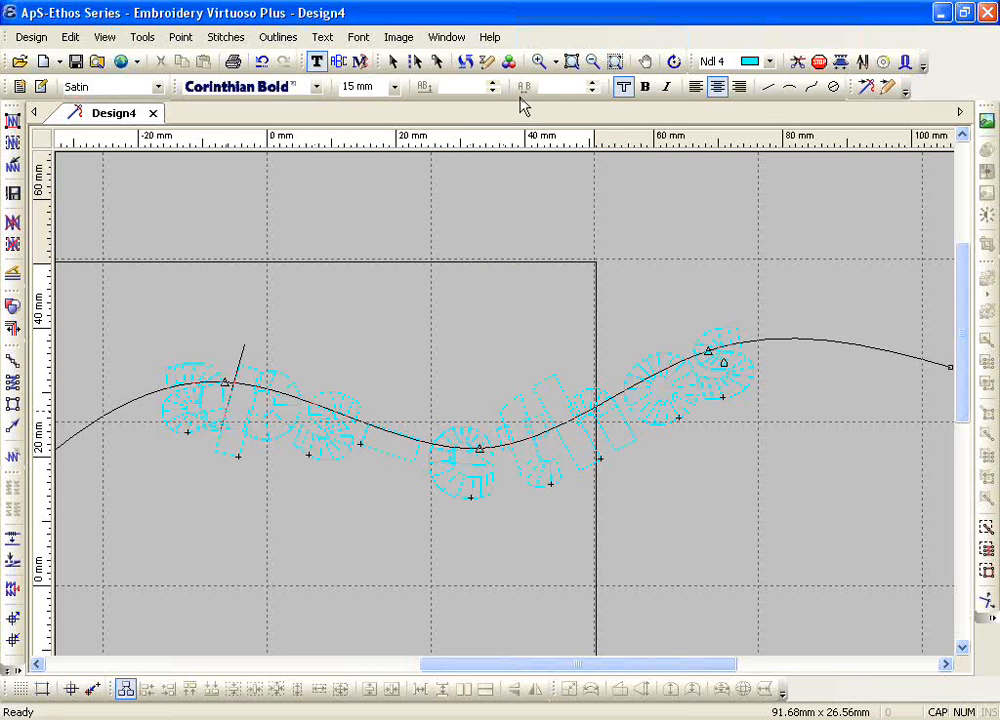
{"action": "left_click", "coordinate": [594, 82]}
{"action": "left_click", "coordinate": [594, 83]}
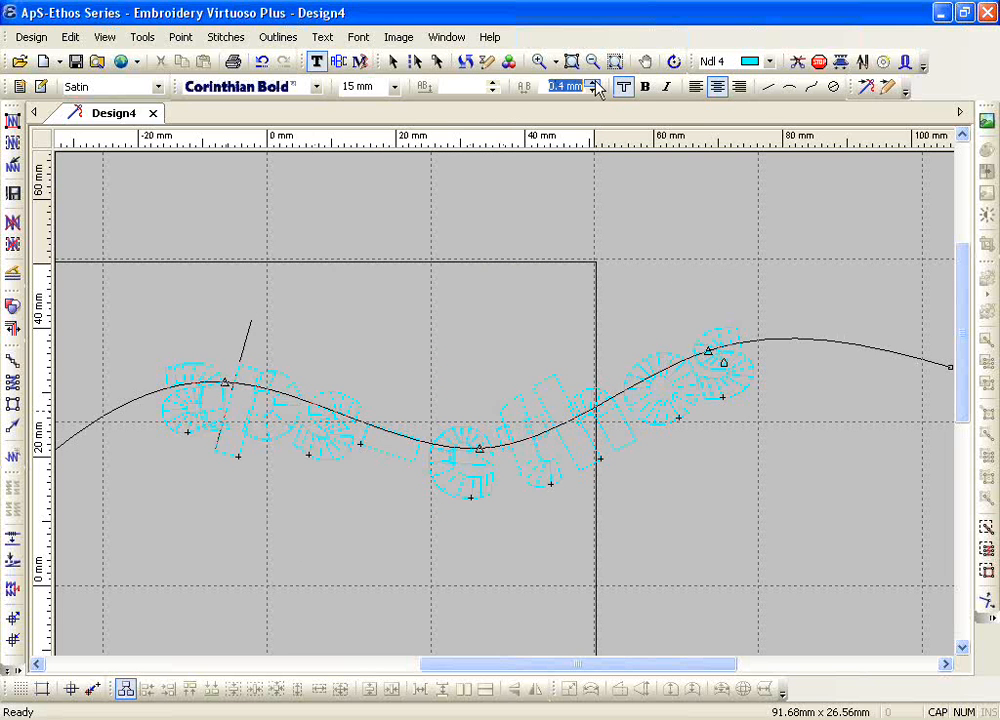
{"action": "left_click", "coordinate": [594, 83]}
{"action": "left_click", "coordinate": [594, 83]}
{"action": "left_click", "coordinate": [594, 83]}
{"action": "left_click", "coordinate": [594, 83]}
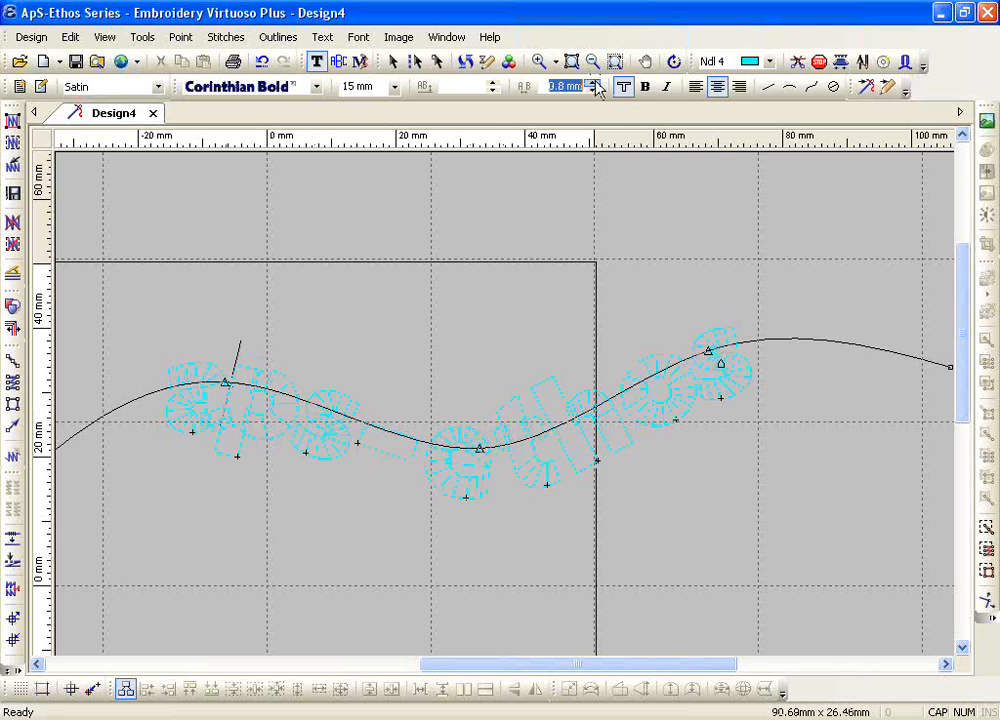
{"action": "left_click", "coordinate": [594, 83]}
{"action": "left_click", "coordinate": [594, 83]}
{"action": "left_click", "coordinate": [594, 83]}
{"action": "left_click", "coordinate": [594, 83]}
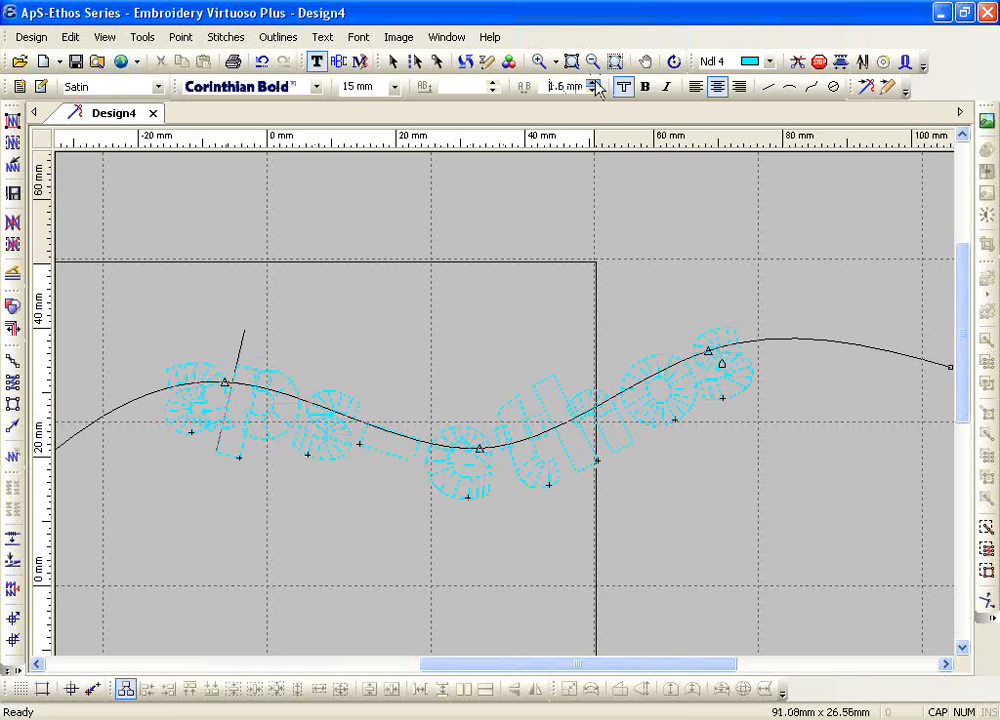
{"action": "left_click", "coordinate": [594, 83]}
{"action": "left_click", "coordinate": [594, 83]}
{"action": "left_click", "coordinate": [594, 83]}
{"action": "left_click", "coordinate": [594, 83]}
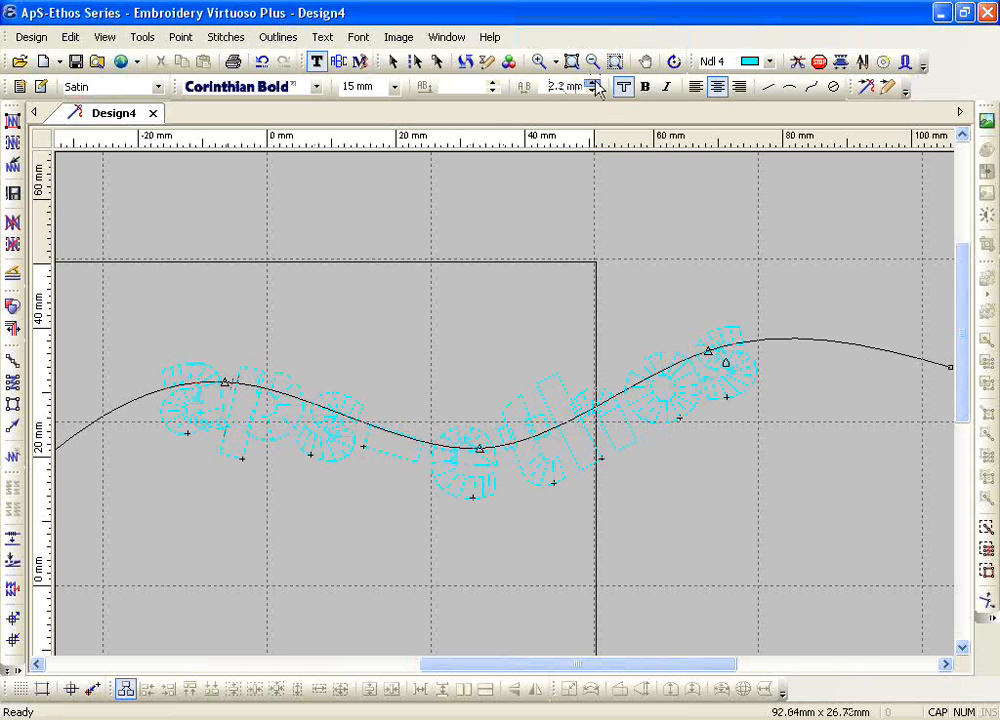
{"action": "left_click", "coordinate": [594, 83]}
{"action": "left_click", "coordinate": [594, 90]}
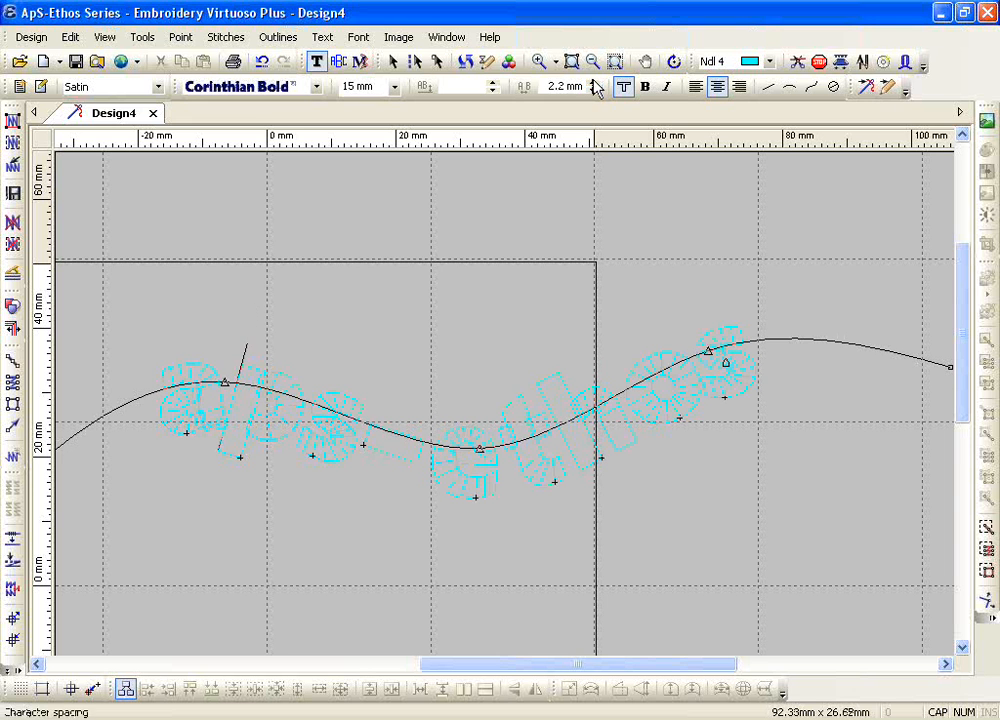
{"action": "left_click", "coordinate": [594, 83]}
{"action": "left_click", "coordinate": [594, 83]}
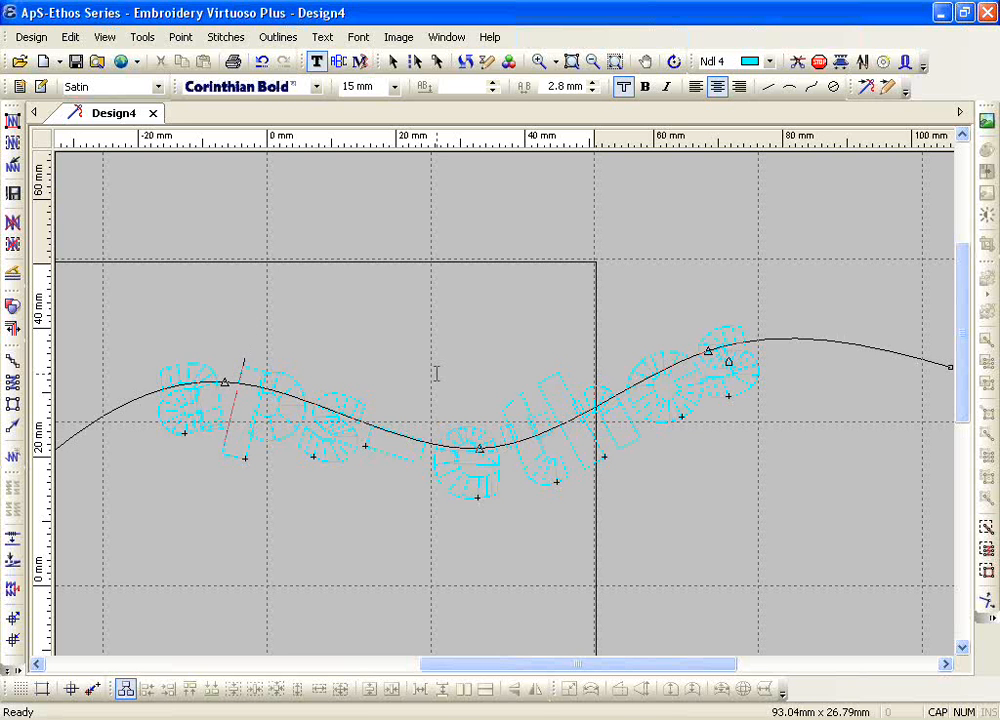
Step: Generate stitches for the aps-ethos spline text, view the full design and delete the text
{"action": "key", "text": "Escape"}
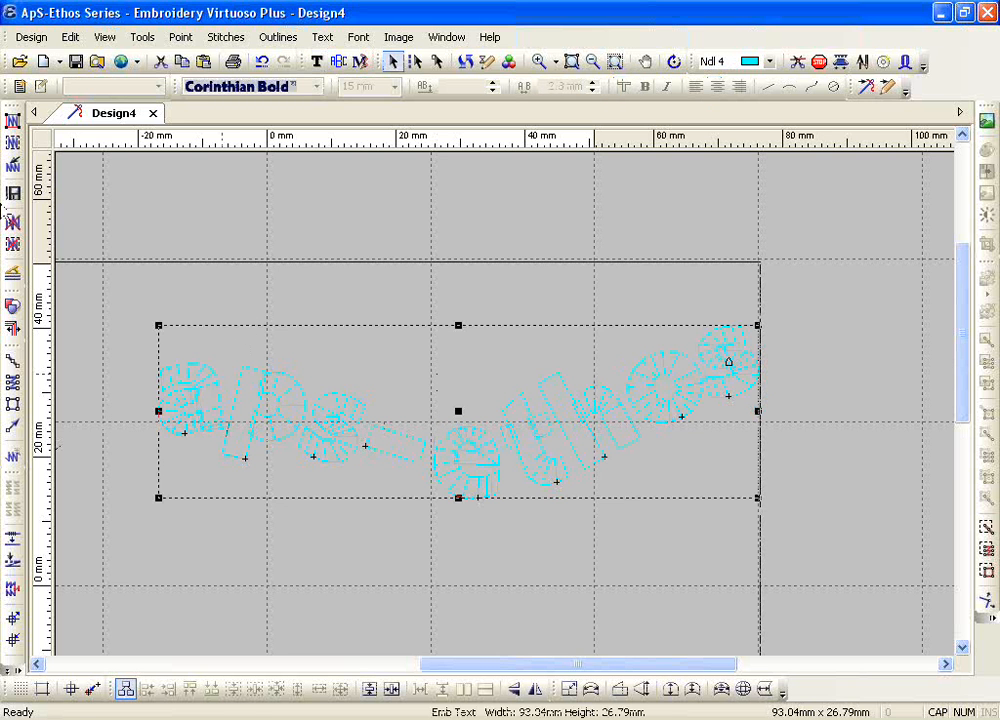
{"action": "left_click", "coordinate": [13, 121]}
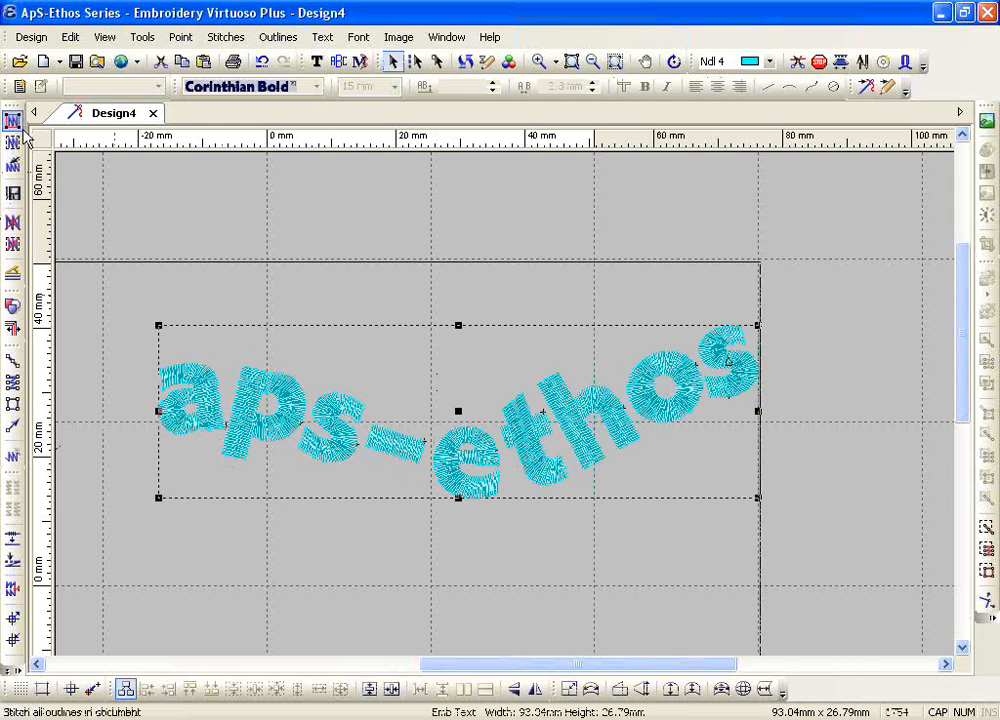
{"action": "left_click", "coordinate": [578, 66]}
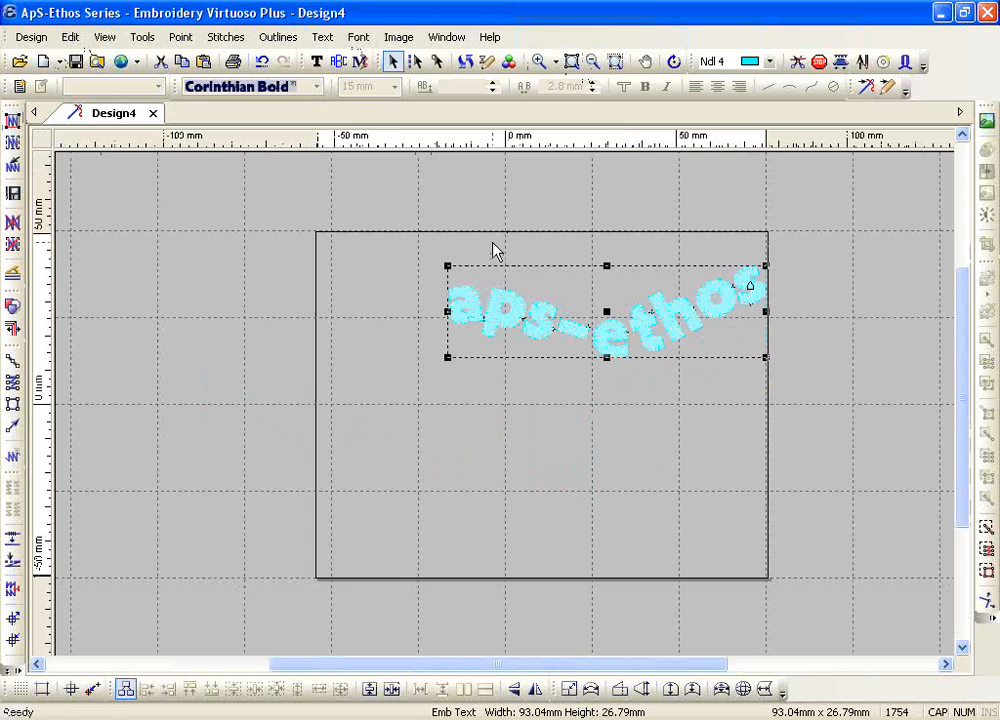
{"action": "key", "text": "Delete"}
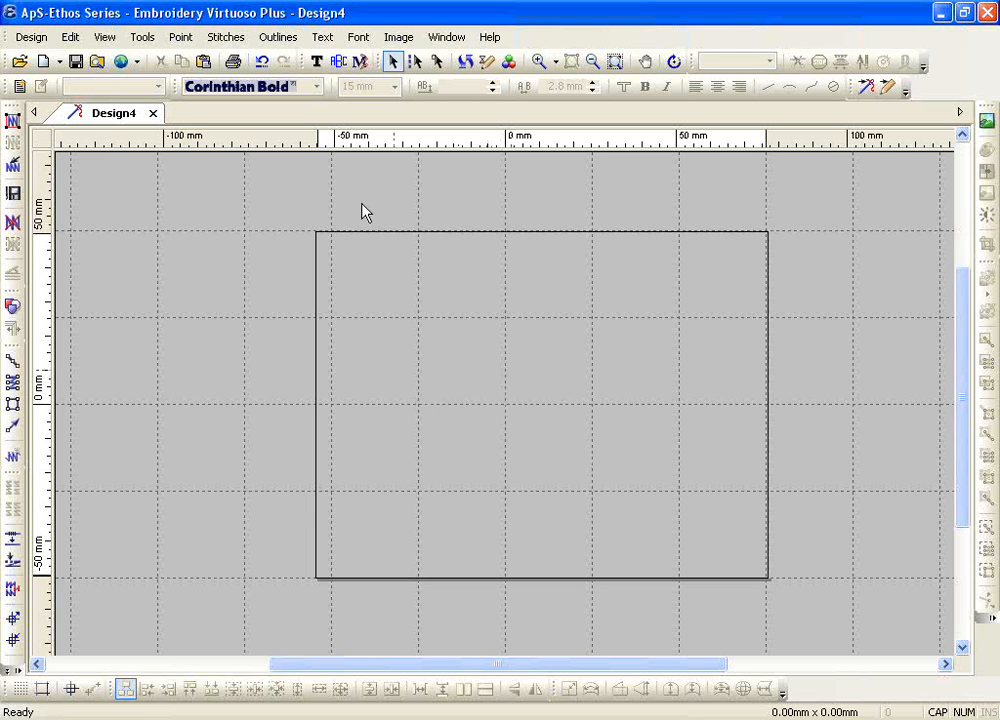
Step: Start a circle text and draw its baseline centred on the origin with a radius of about 36 mm
{"action": "left_click", "coordinate": [316, 61]}
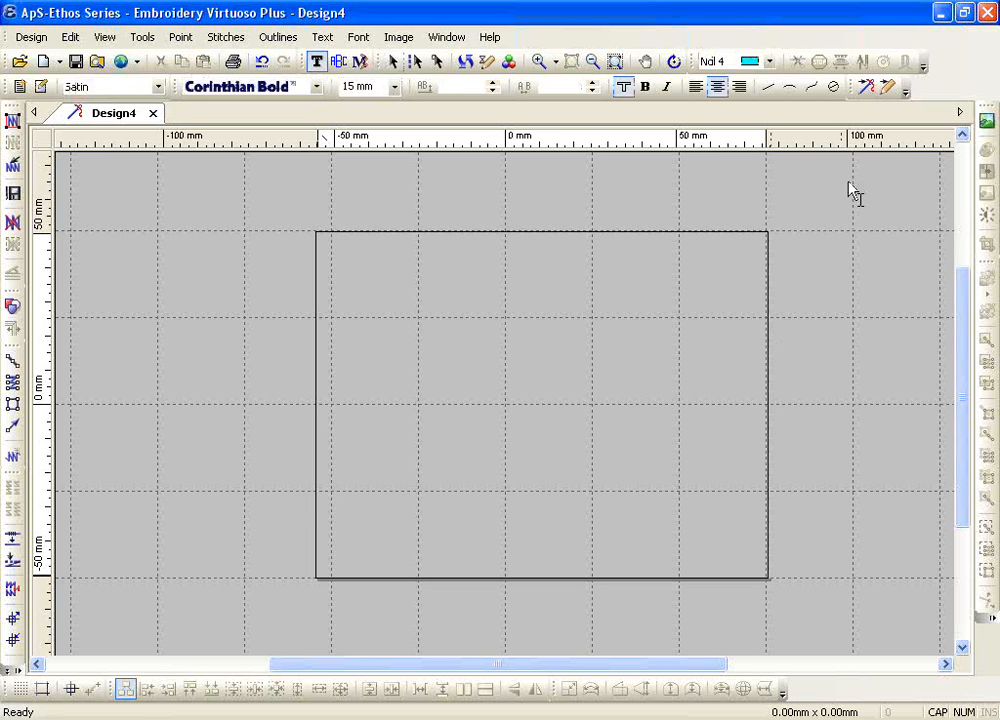
{"action": "left_click", "coordinate": [831, 89]}
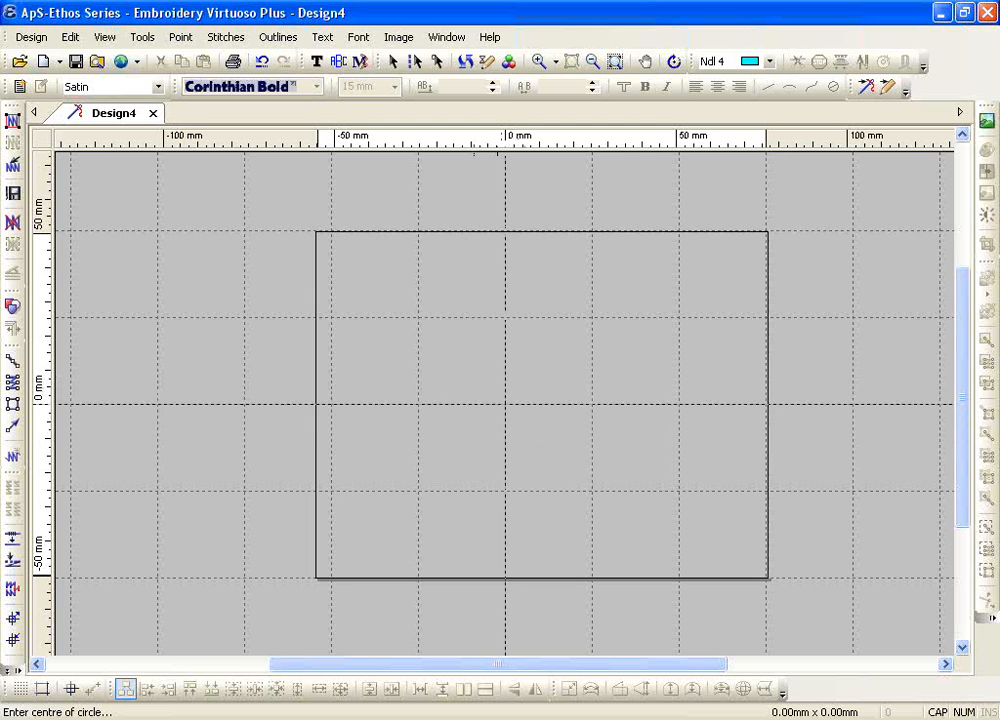
{"action": "left_click", "coordinate": [504, 404]}
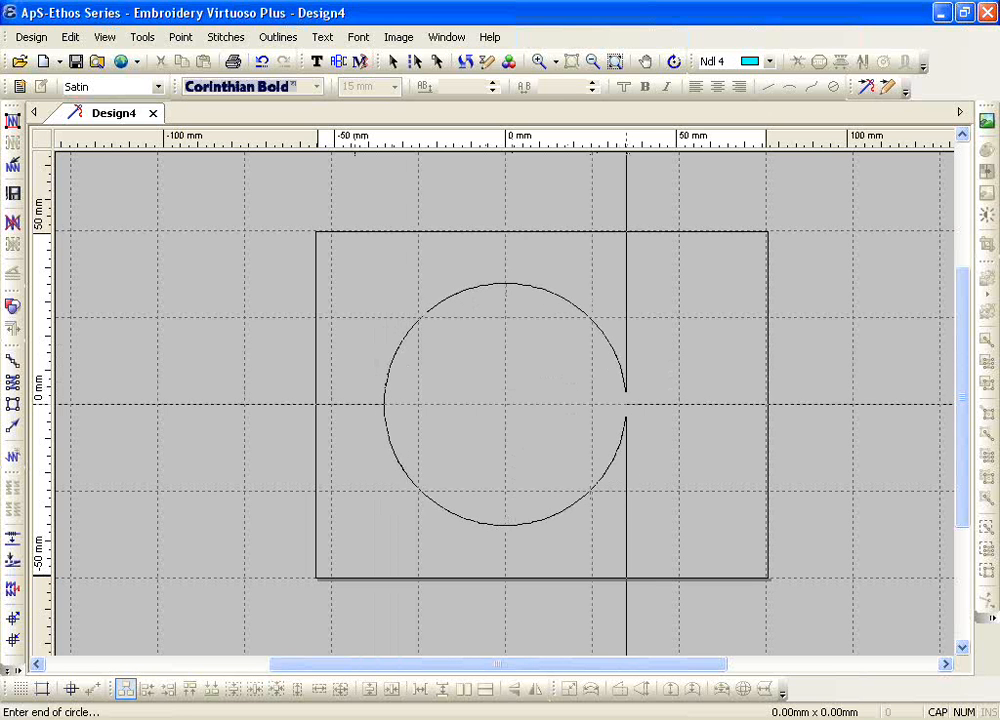
{"action": "left_click", "coordinate": [631, 404]}
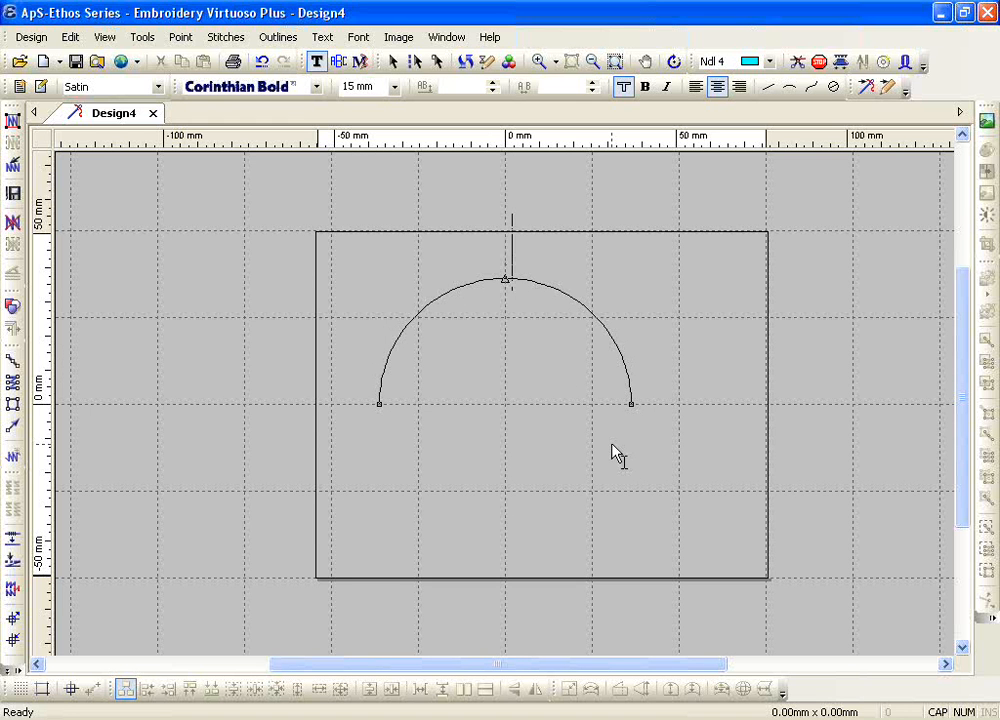
{"action": "key", "text": "Caps_Lock"}
{"action": "type", "text": "Sa"}
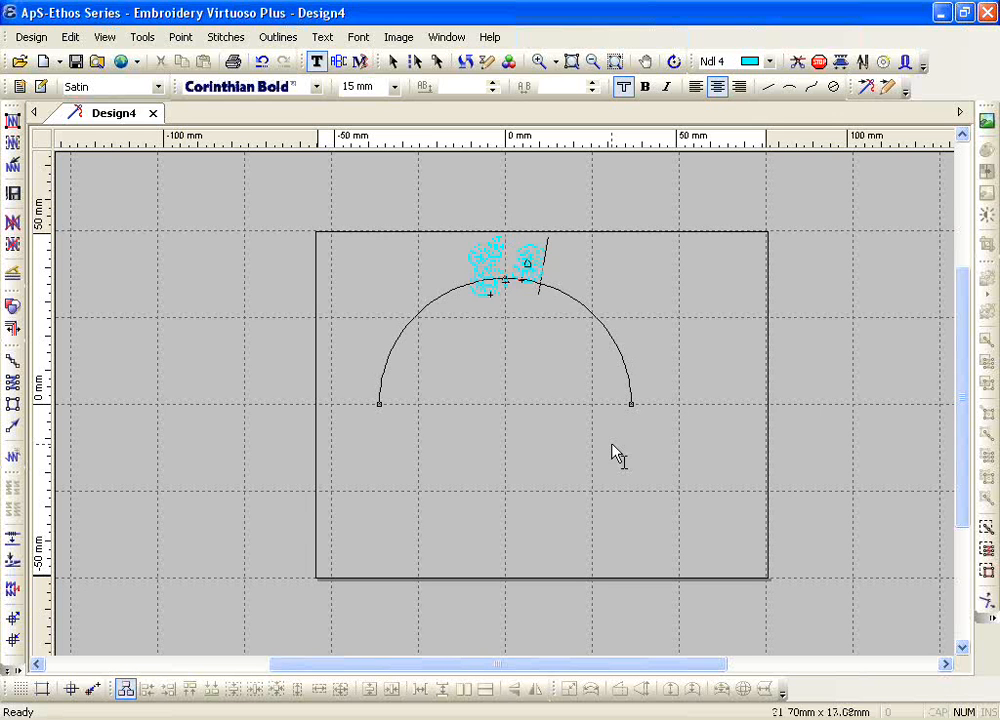
{"action": "key", "text": "BackSpace"}
{"action": "key", "text": "BackSpace"}
{"action": "key", "text": "Caps_Lock"}
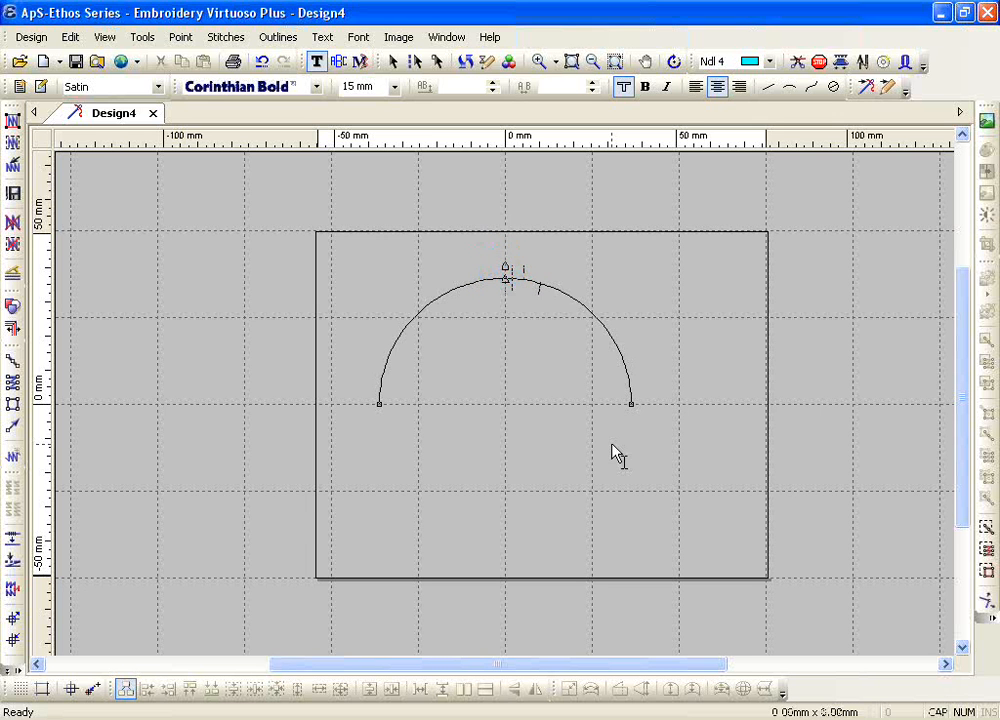
Step: Enter the text GS USA on the upper arc of the circle baseline
{"action": "type", "text": "GR "}
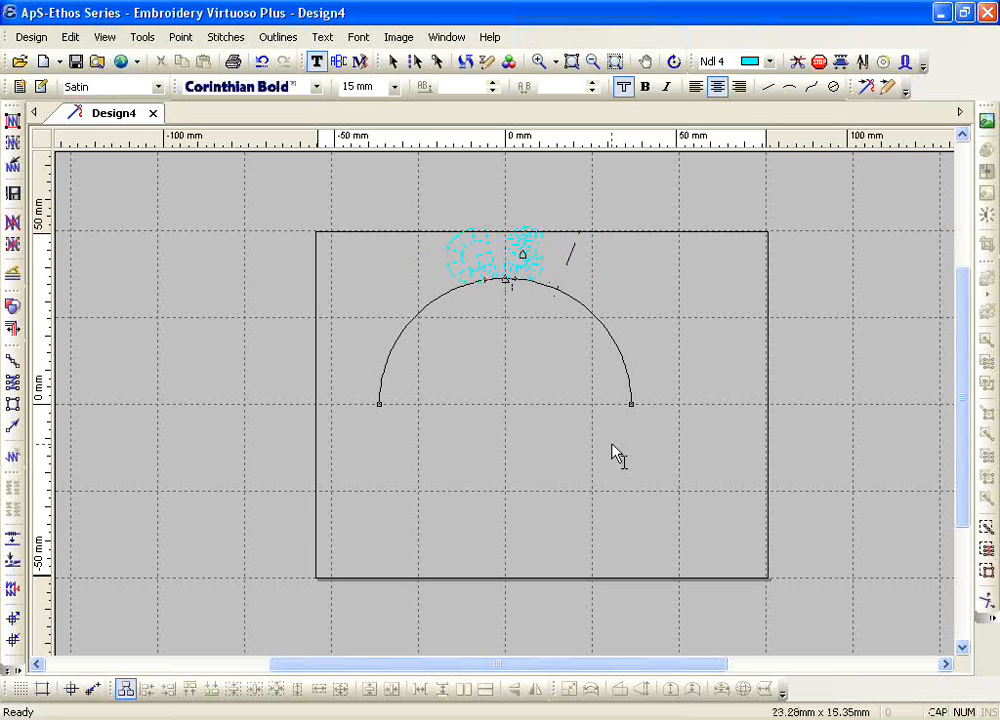
{"action": "type", "text": "USA"}
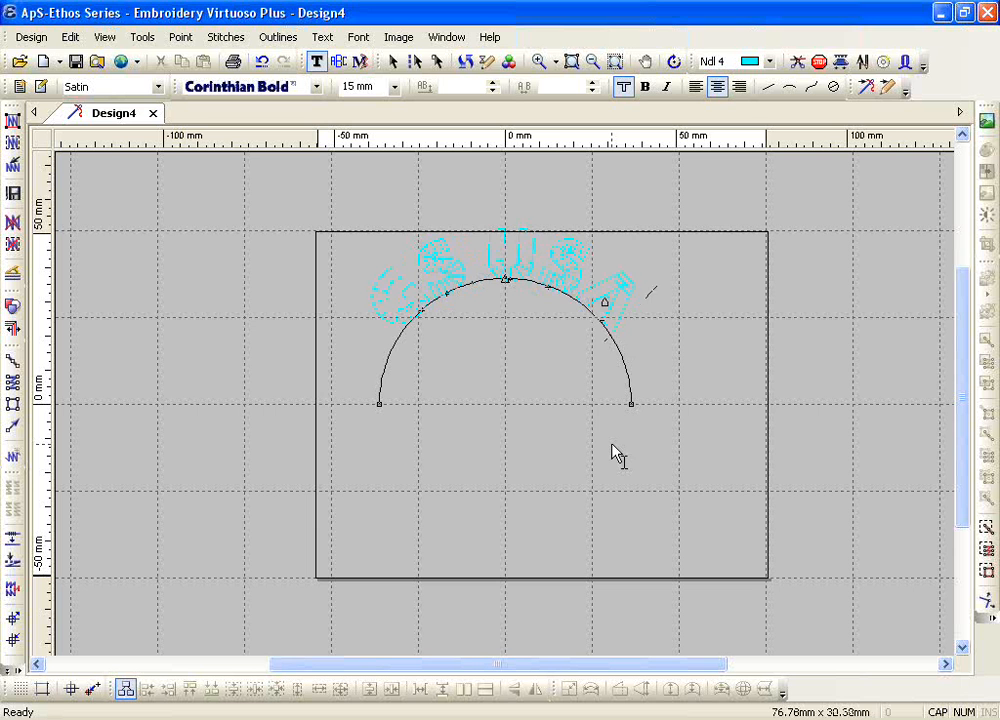
{"action": "type", "text": "AAAAAAAAAA"}
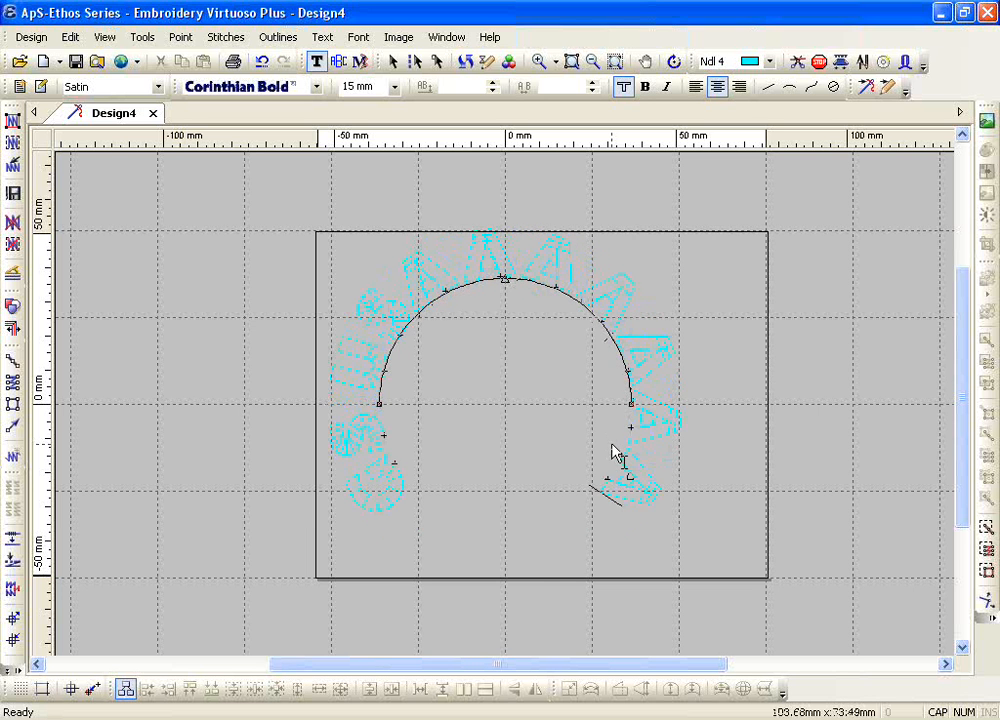
{"action": "type", "text": "A"}
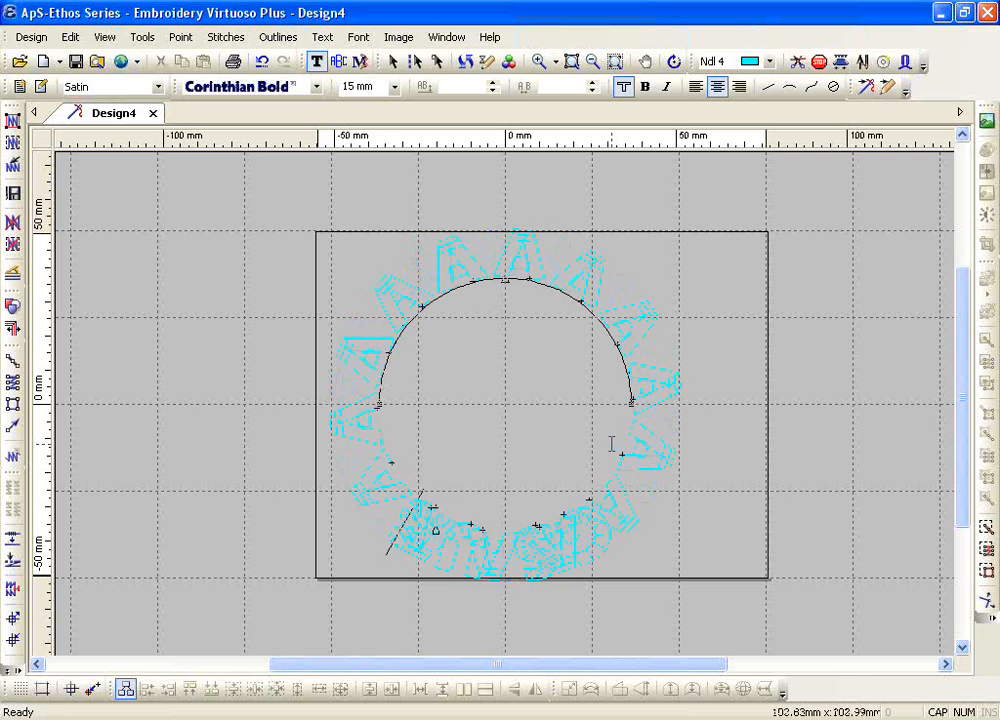
Step: Try extending GS USA around the circle with a run of extra letter As, and remove the extra letters
{"action": "key", "text": "BackSpace"}
{"action": "key", "text": "BackSpace"}
{"action": "key", "text": "BackSpace"}
{"action": "key", "text": "BackSpace"}
{"action": "key", "text": "BackSpace"}
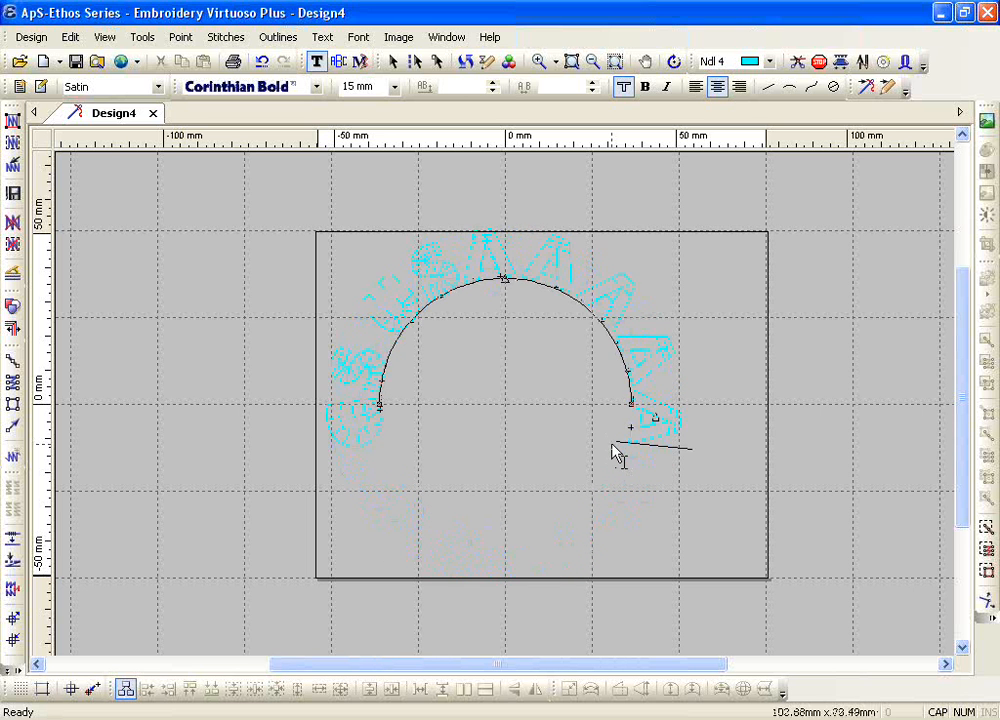
{"action": "key", "text": "BackSpace"}
{"action": "key", "text": "BackSpace"}
{"action": "key", "text": "BackSpace"}
{"action": "key", "text": "BackSpace"}
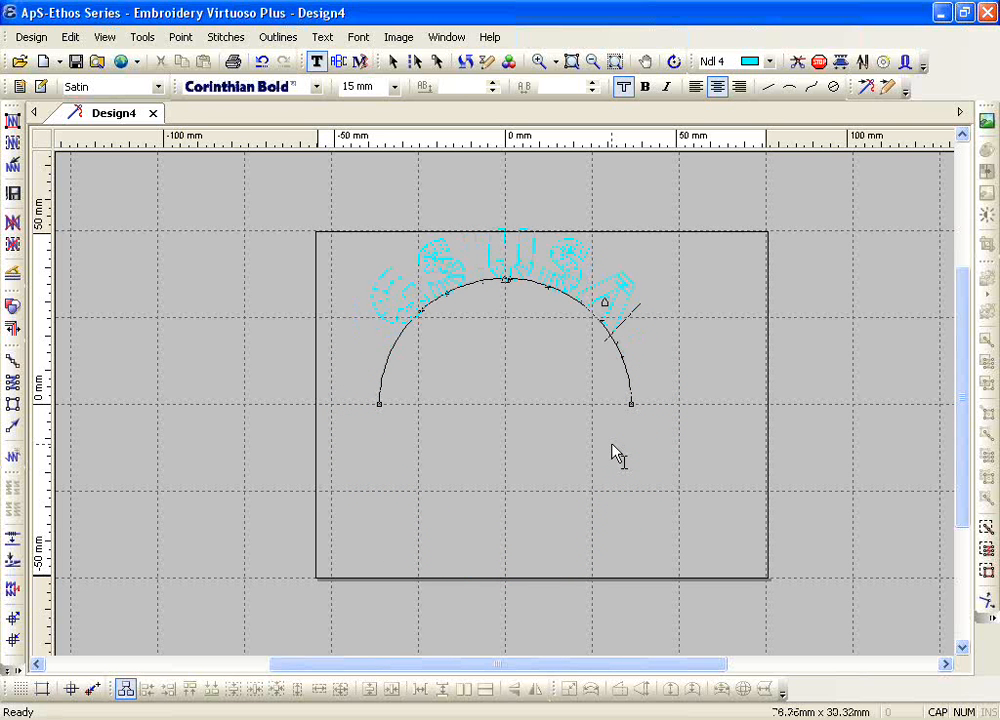
Step: Continue on the lower arc of the circle baseline and enter the text 2012
{"action": "key", "text": "Return"}
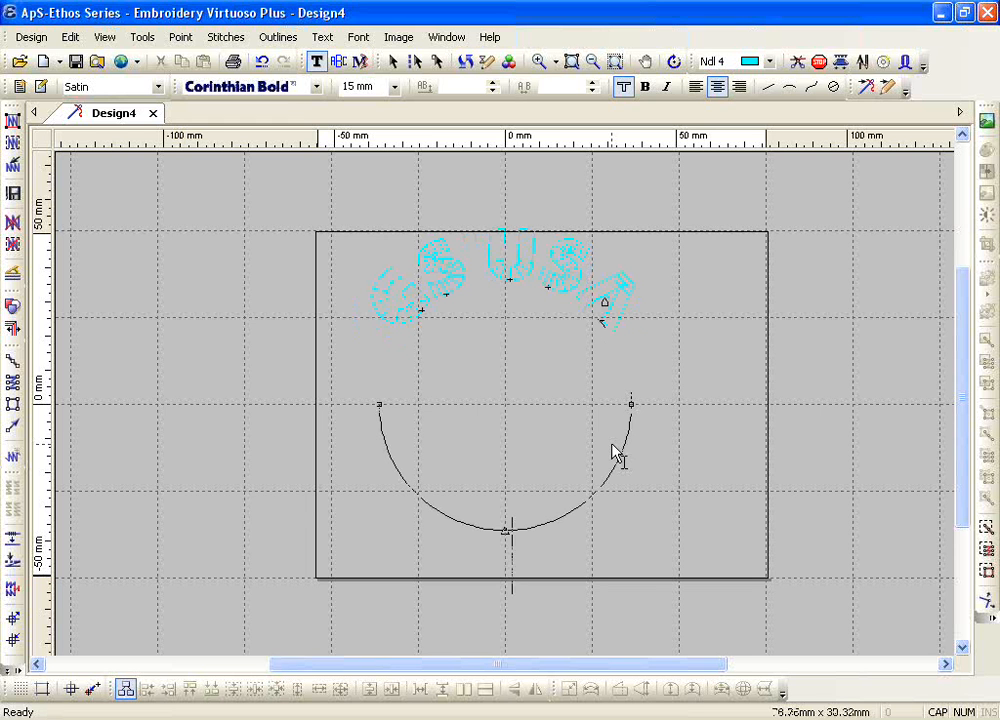
{"action": "type", "text": "20"}
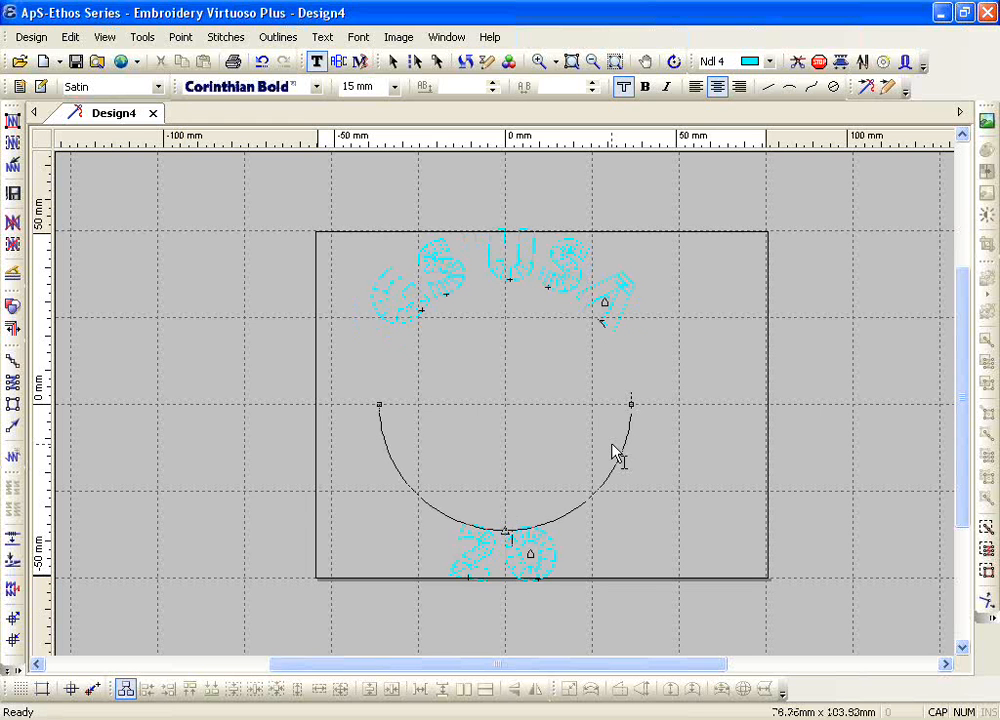
{"action": "type", "text": "12"}
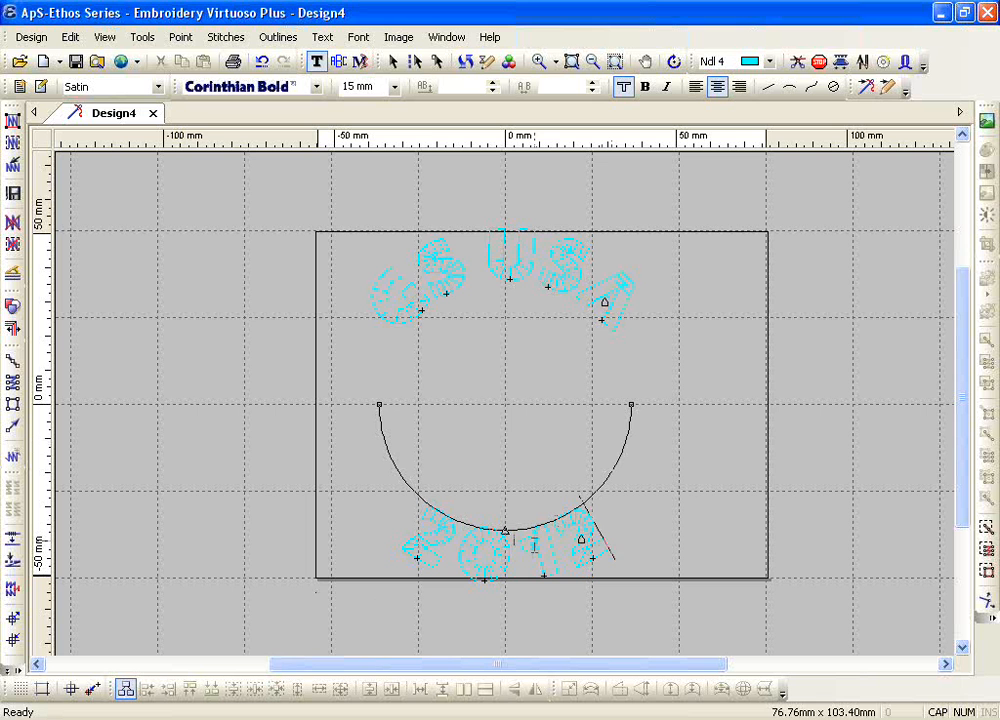
Step: Format the lower-arc text 2012 with magenta needle 5, the American Uncial font and a 10 mm height
{"action": "double_click", "coordinate": [507, 566]}
{"action": "left_click", "coordinate": [769, 61]}
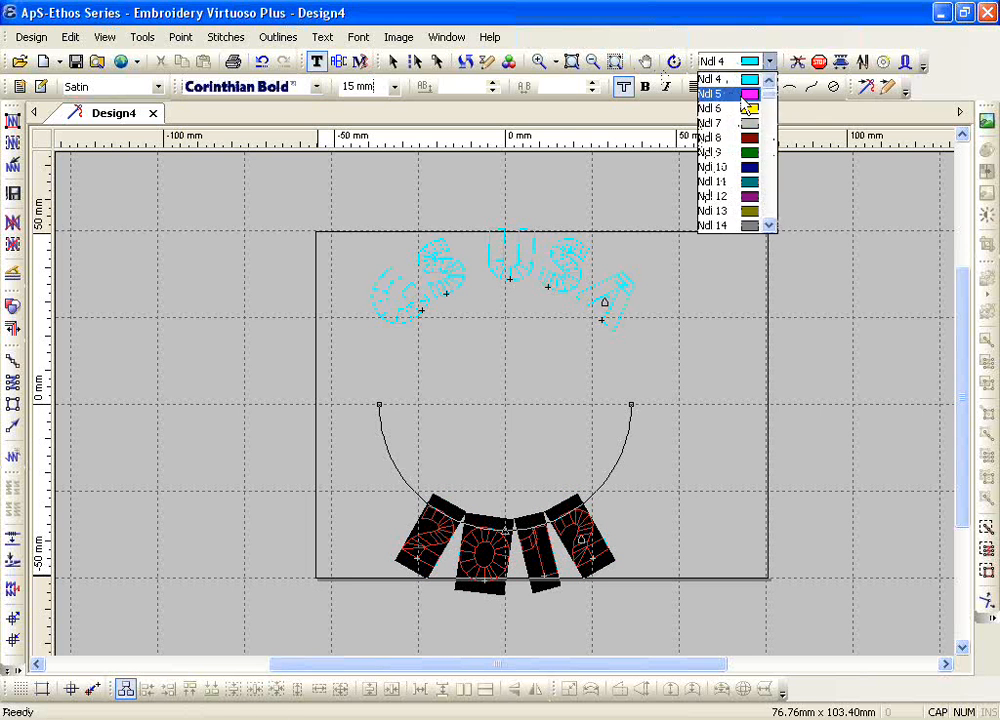
{"action": "left_click", "coordinate": [745, 92]}
{"action": "left_click", "coordinate": [316, 86]}
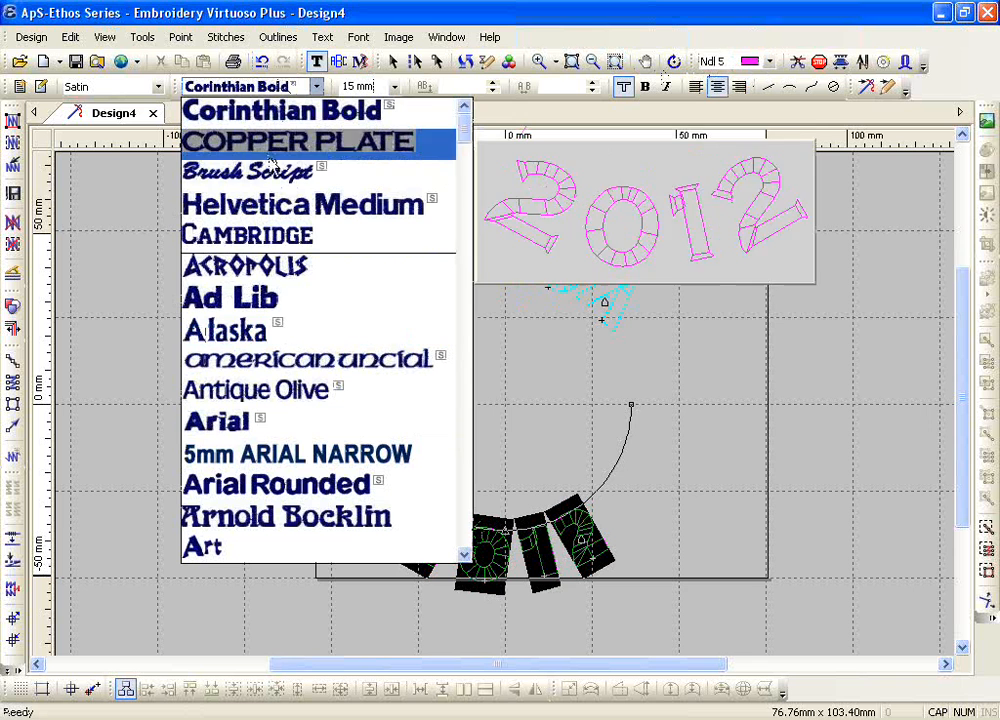
{"action": "left_click", "coordinate": [278, 358]}
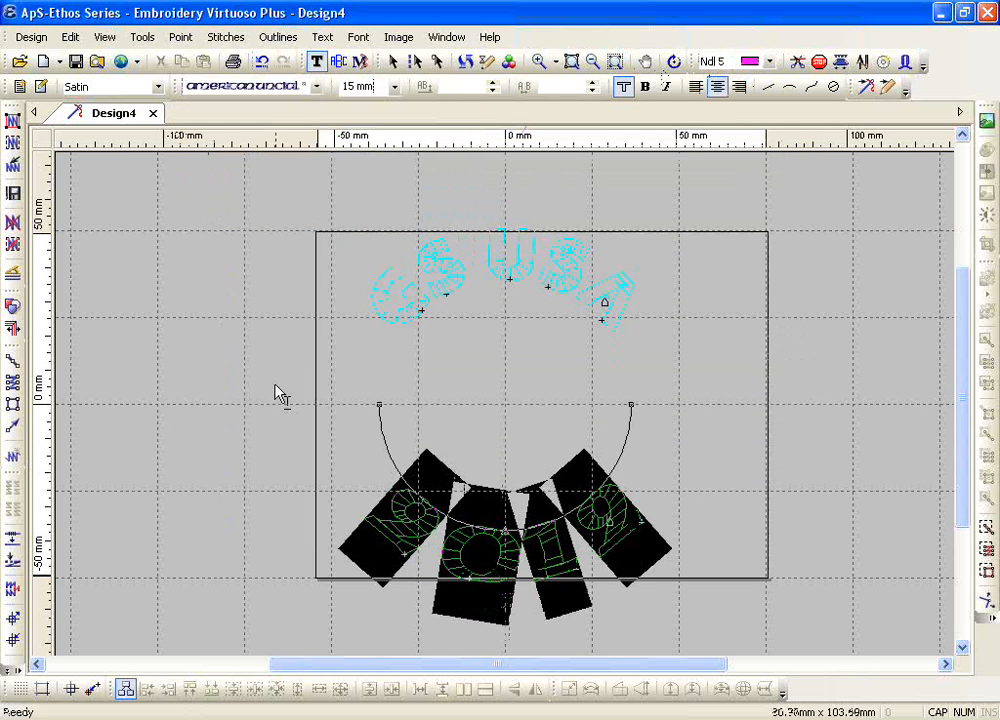
{"action": "left_click", "coordinate": [394, 87]}
{"action": "left_click", "coordinate": [370, 196]}
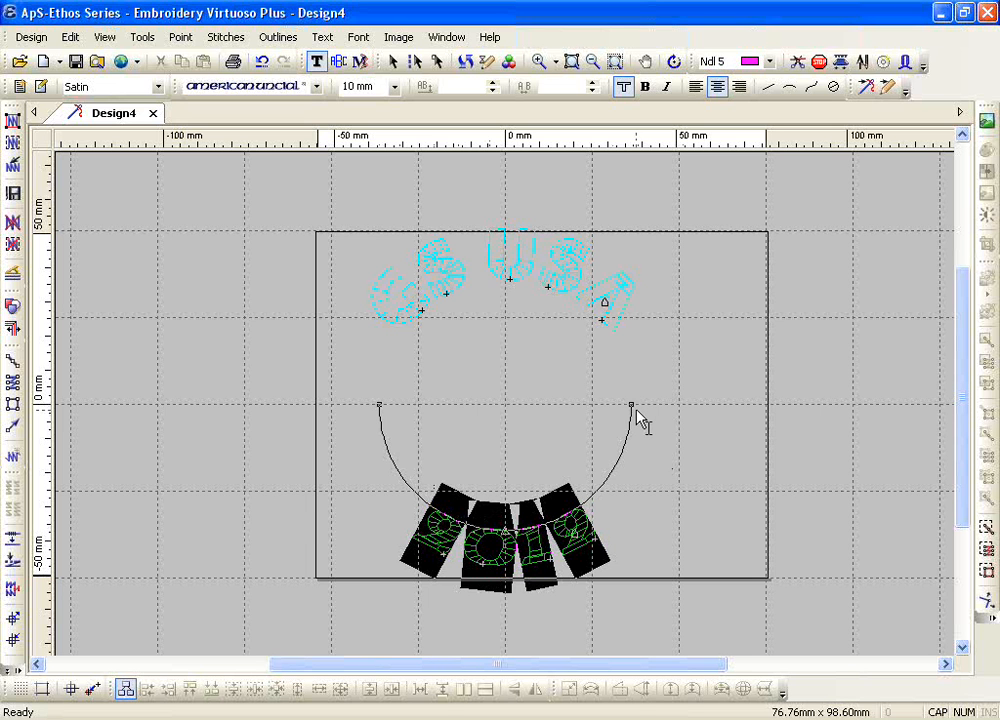
Step: Finish the circle text, select both the GS USA and 2012 lettering and generate their stitches
{"action": "key", "text": "Escape"}
{"action": "key", "text": "ctrl+a"}
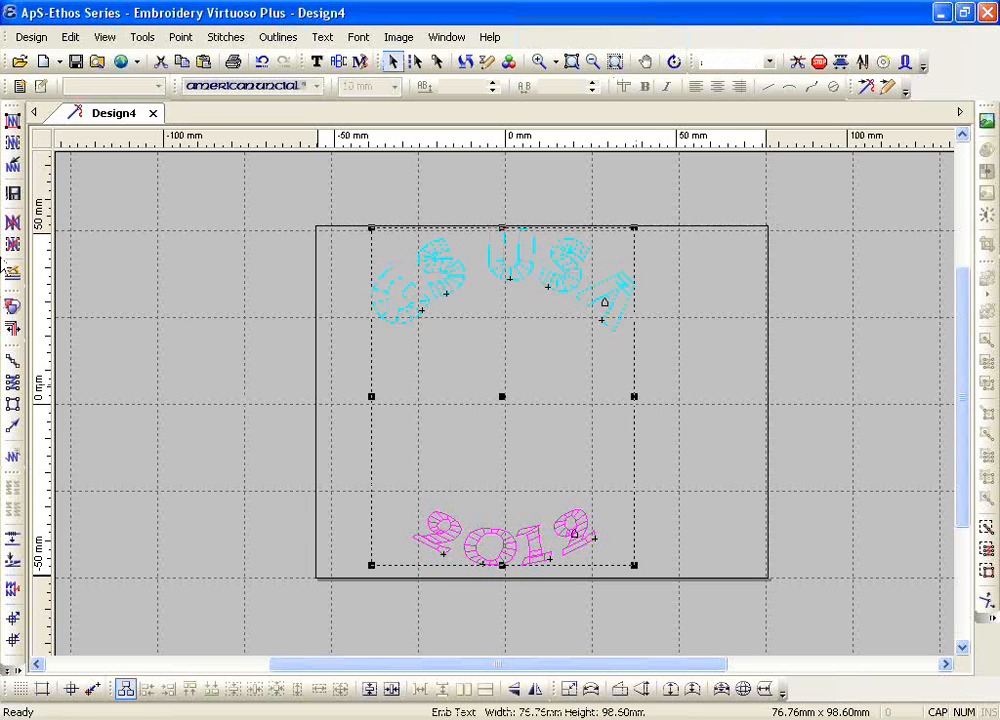
{"action": "left_click", "coordinate": [10, 123]}
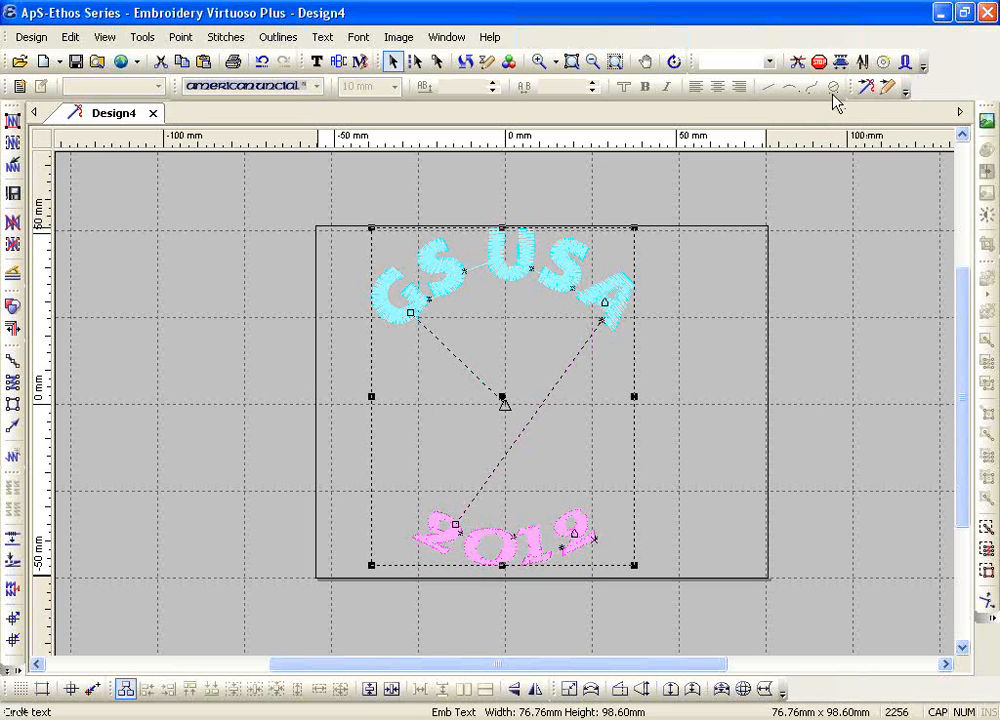
Step: Delete the stitched GS USA and 2012 lettering from the design
{"action": "left_click", "coordinate": [352, 338]}
{"action": "left_click", "coordinate": [402, 335]}
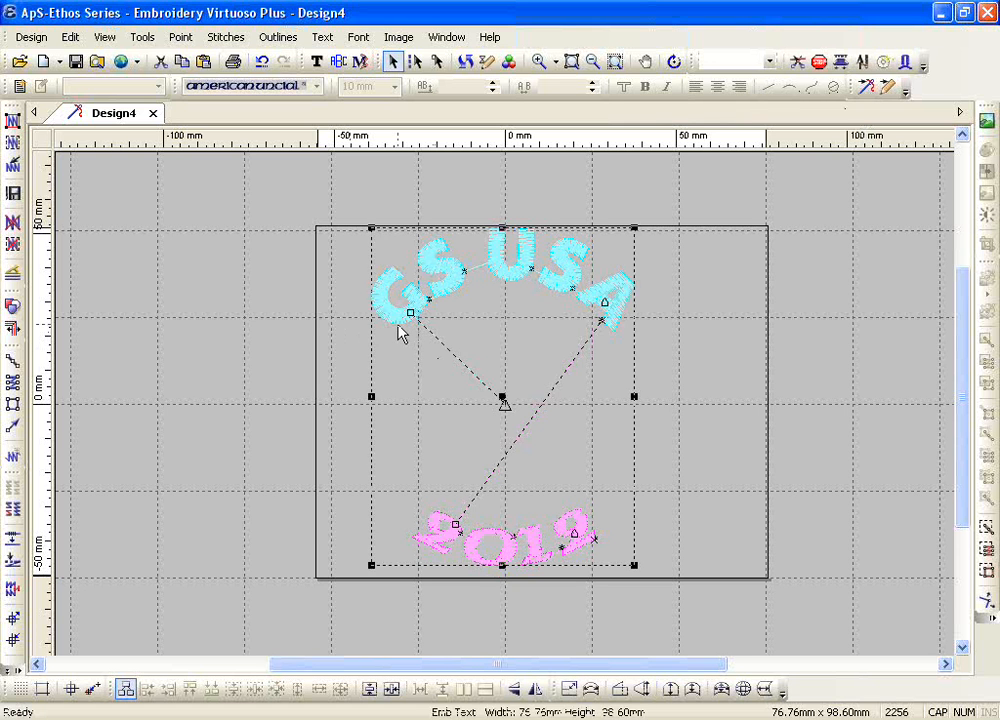
{"action": "key", "text": "Delete"}
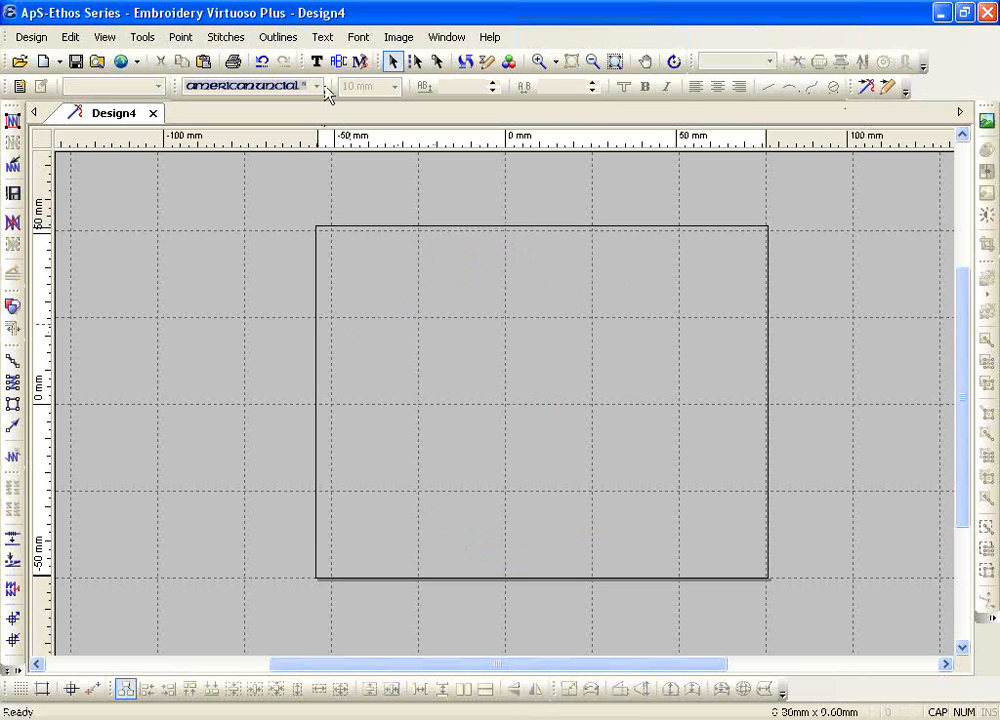
Step: Create a Twin Arcs text baseline about 76 mm wide across the design centre, with the upper arc rising about 24 mm
{"action": "left_click", "coordinate": [316, 61]}
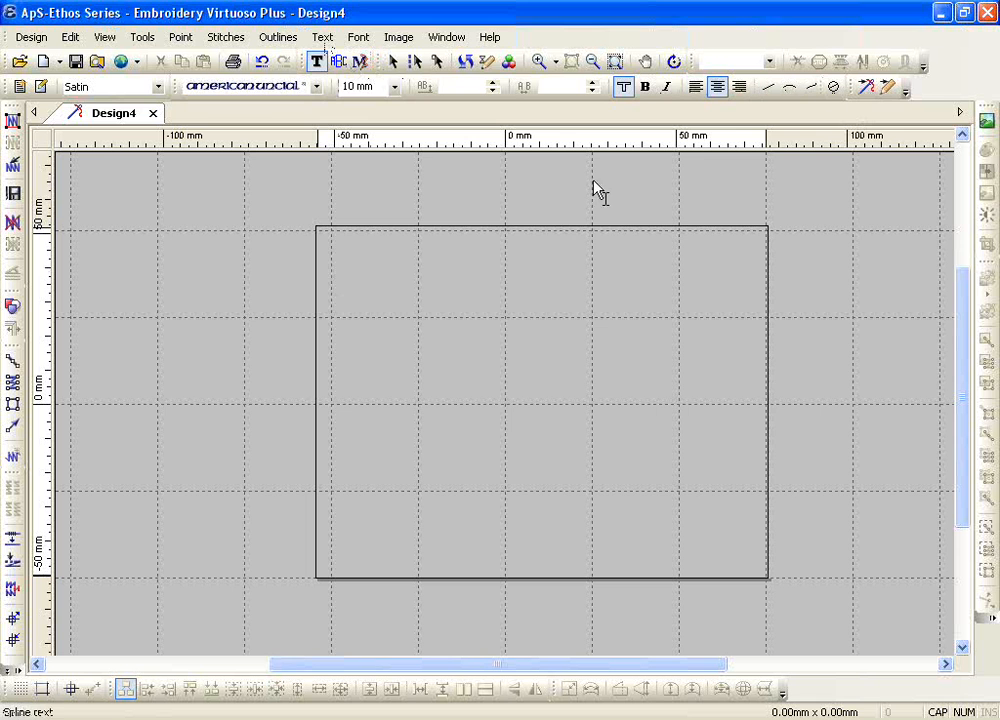
{"action": "left_click", "coordinate": [326, 40]}
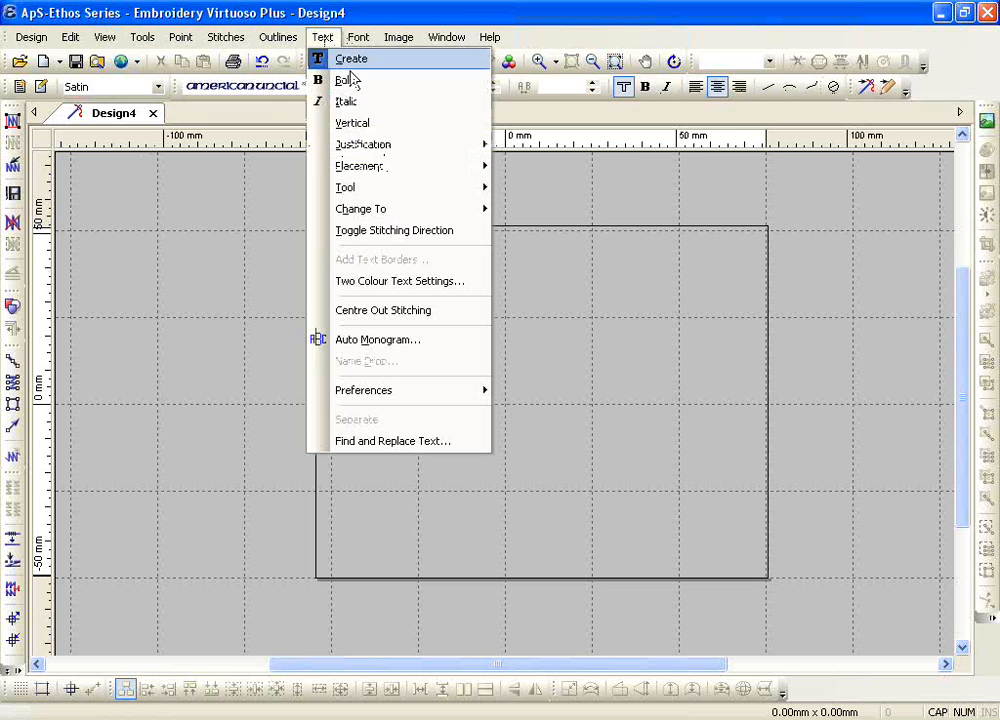
{"action": "mouse_move", "coordinate": [370, 197]}
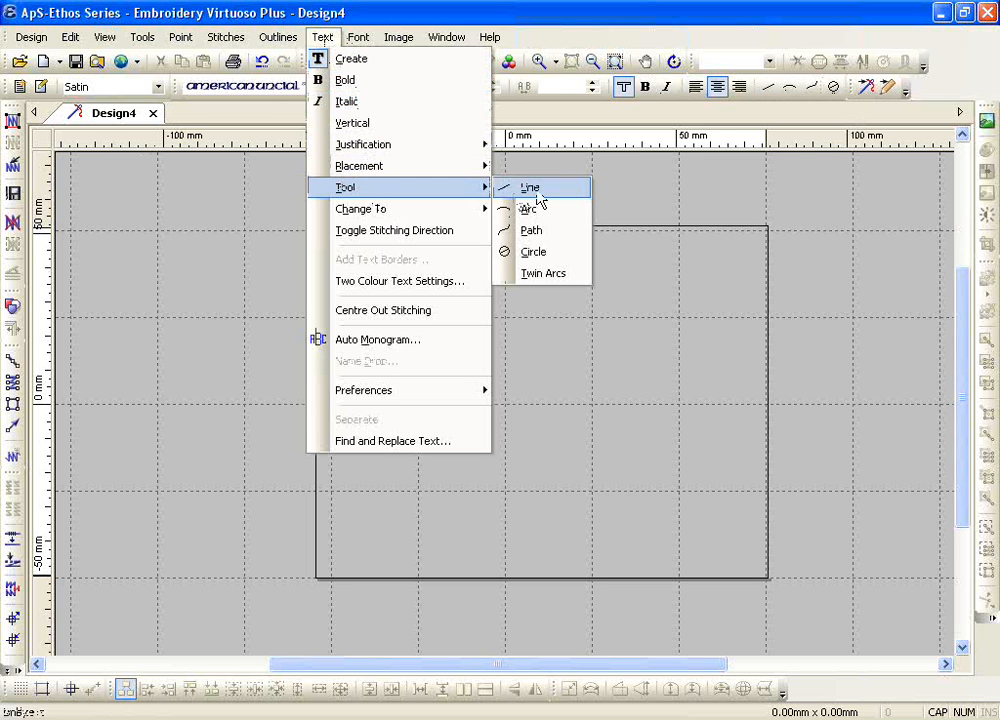
{"action": "left_click", "coordinate": [540, 274]}
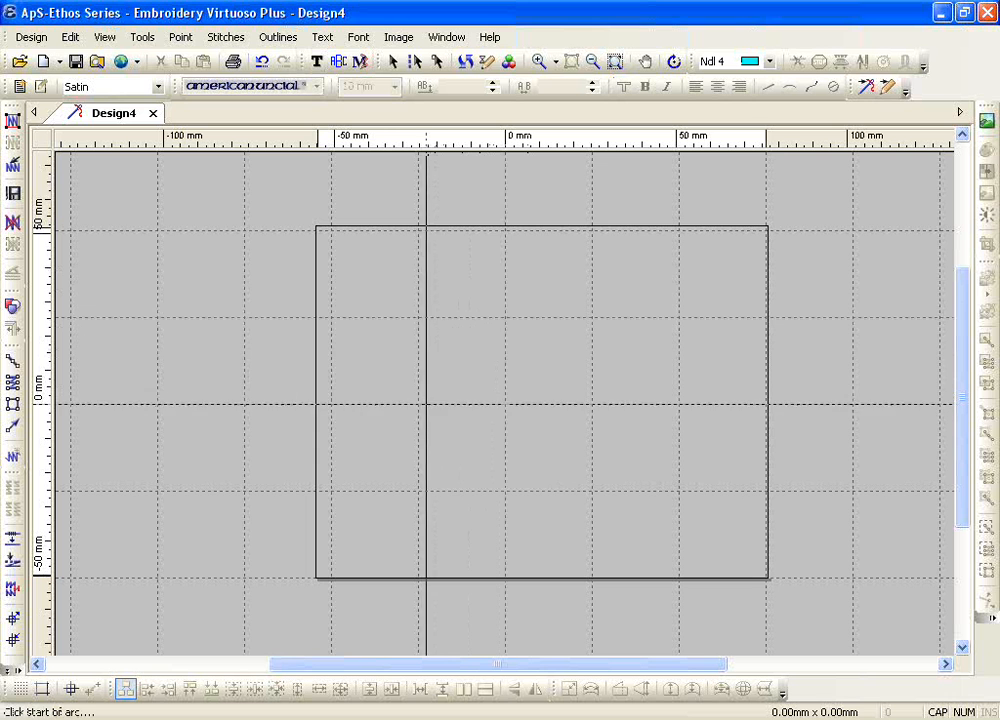
{"action": "left_click", "coordinate": [423, 403]}
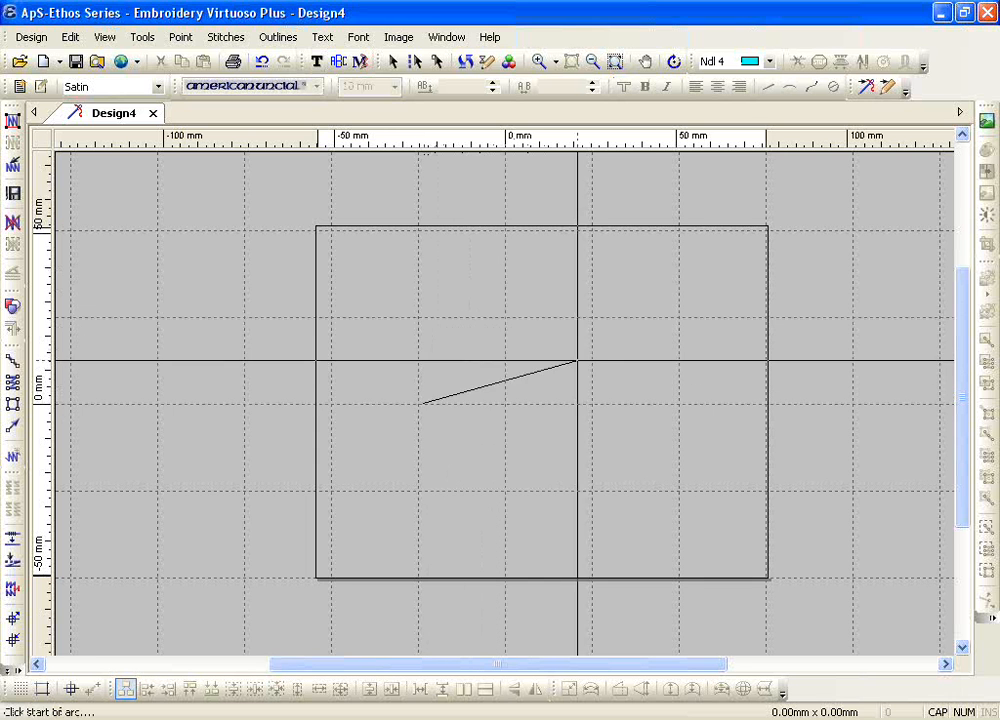
{"action": "left_click", "coordinate": [686, 402]}
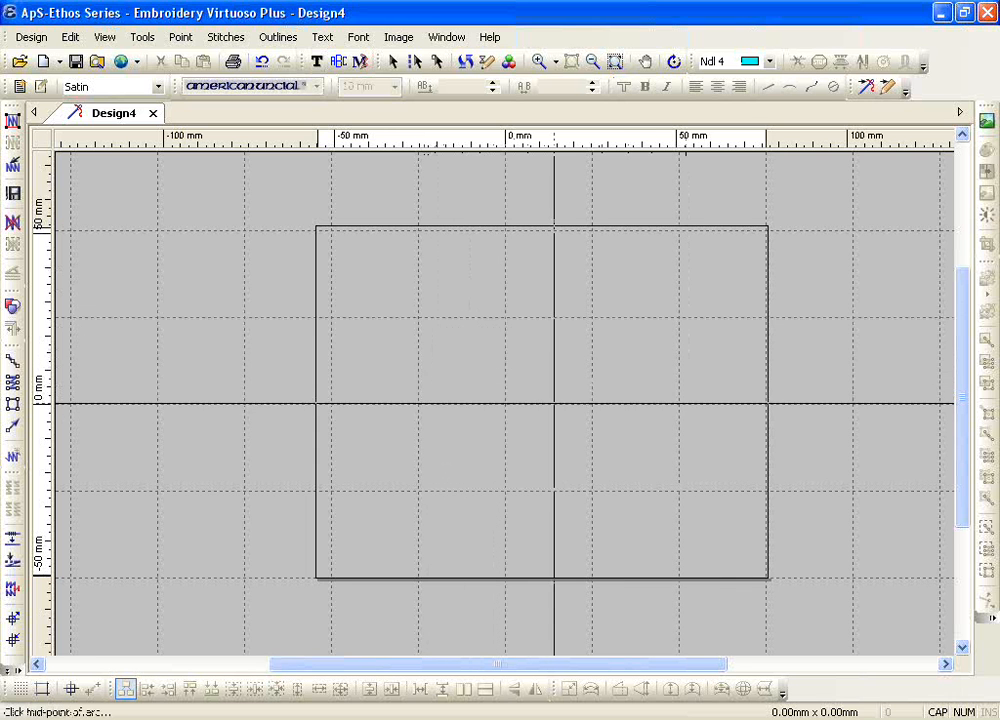
{"action": "left_click", "coordinate": [559, 320]}
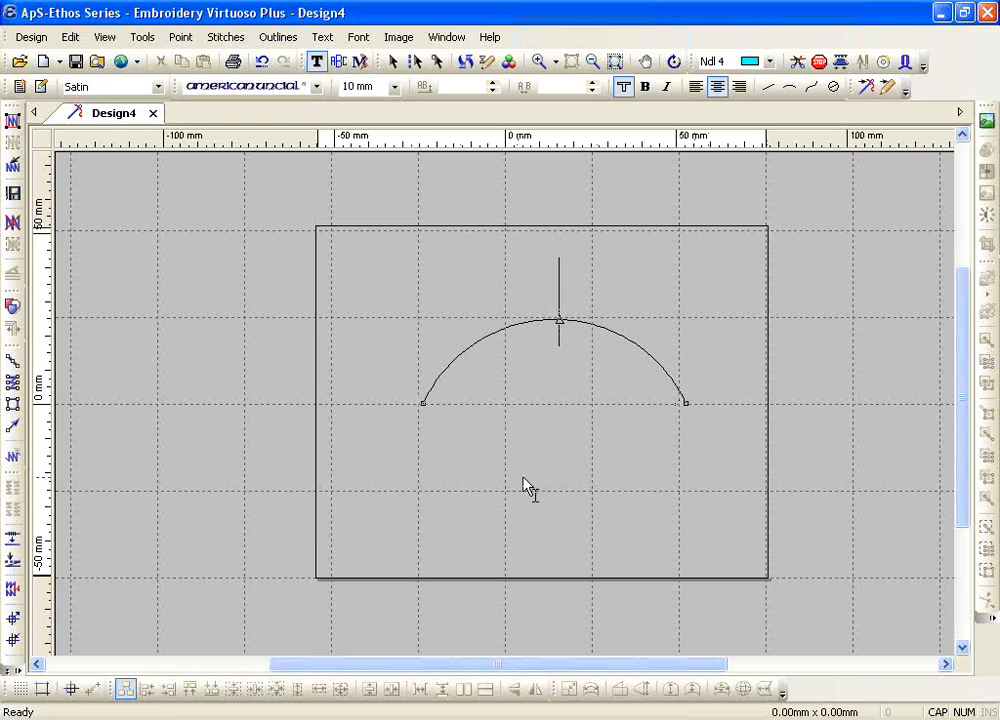
Step: Enter the text mceachern on the upper arc and indians on the lower arc
{"action": "type", "text": "M"}
{"action": "key", "text": "BackSpace"}
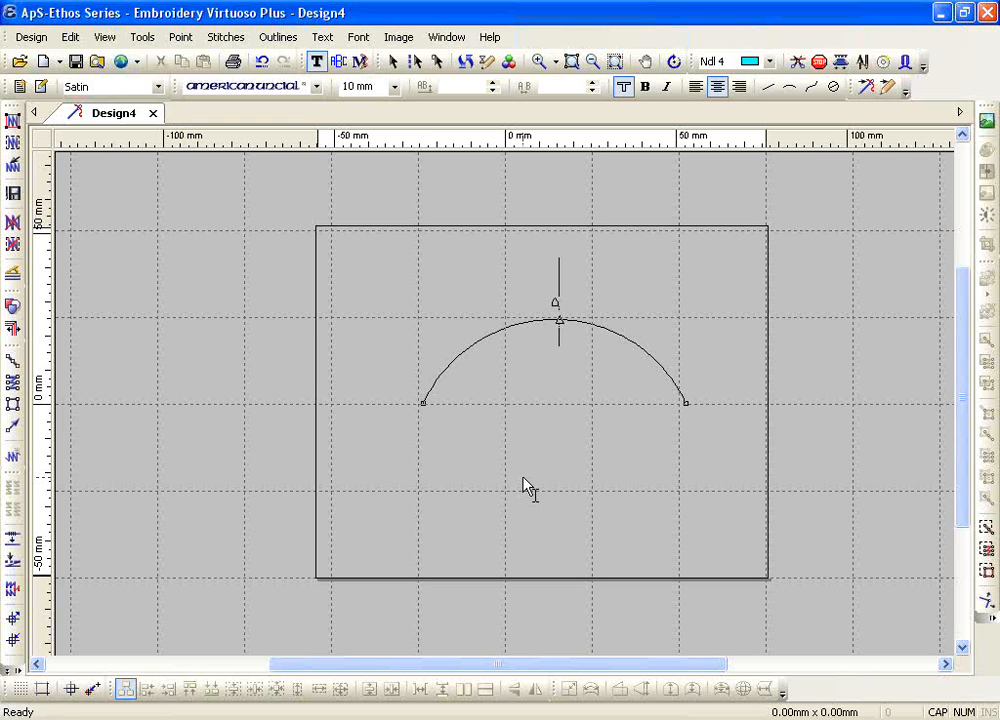
{"action": "type", "text": "ma"}
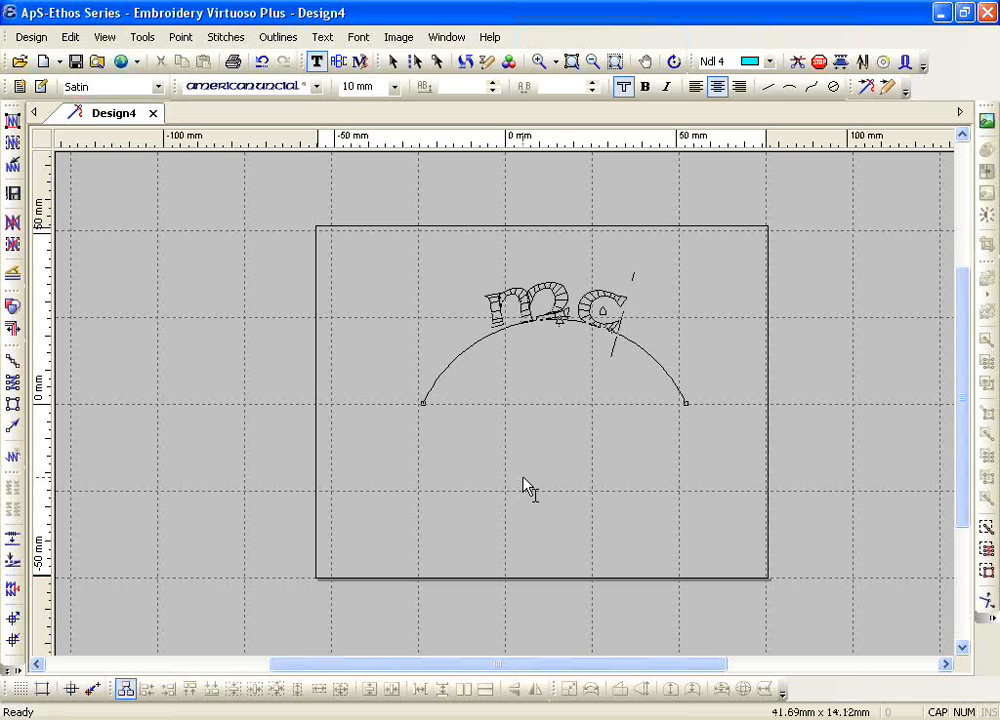
{"action": "type", "text": "ceachern"}
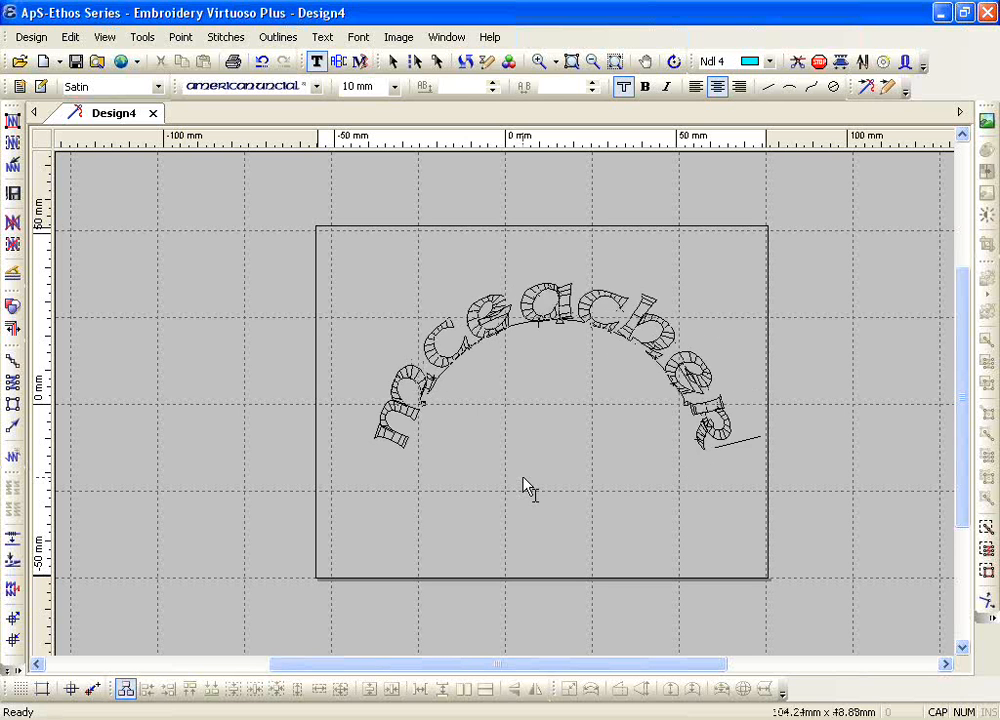
{"action": "type", "text": "n"}
{"action": "key", "text": "Return"}
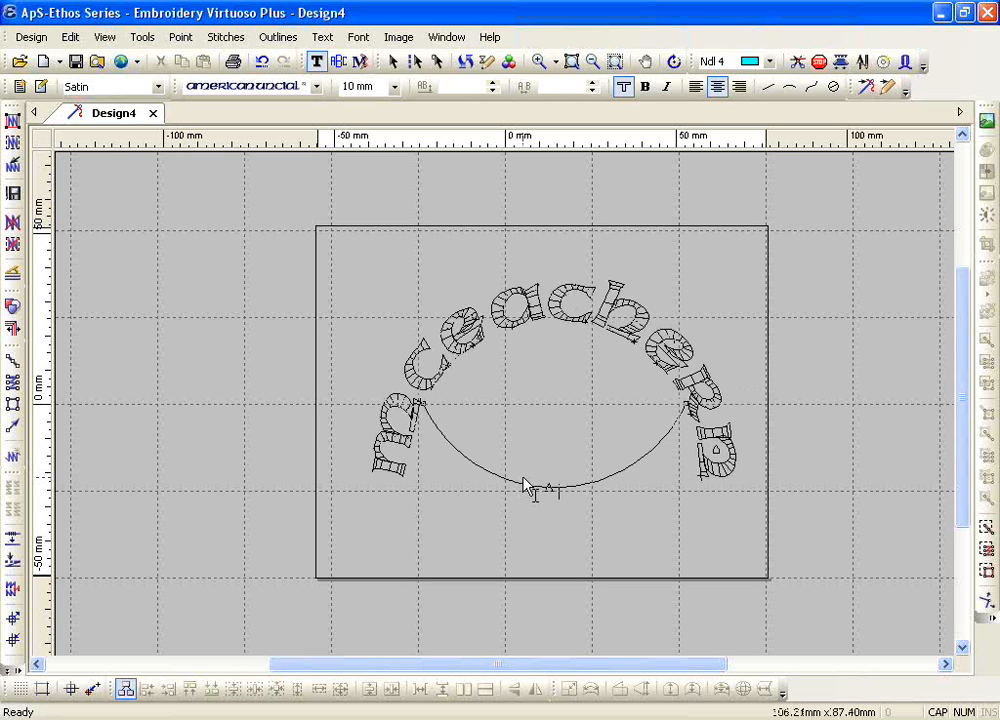
{"action": "type", "text": "india"}
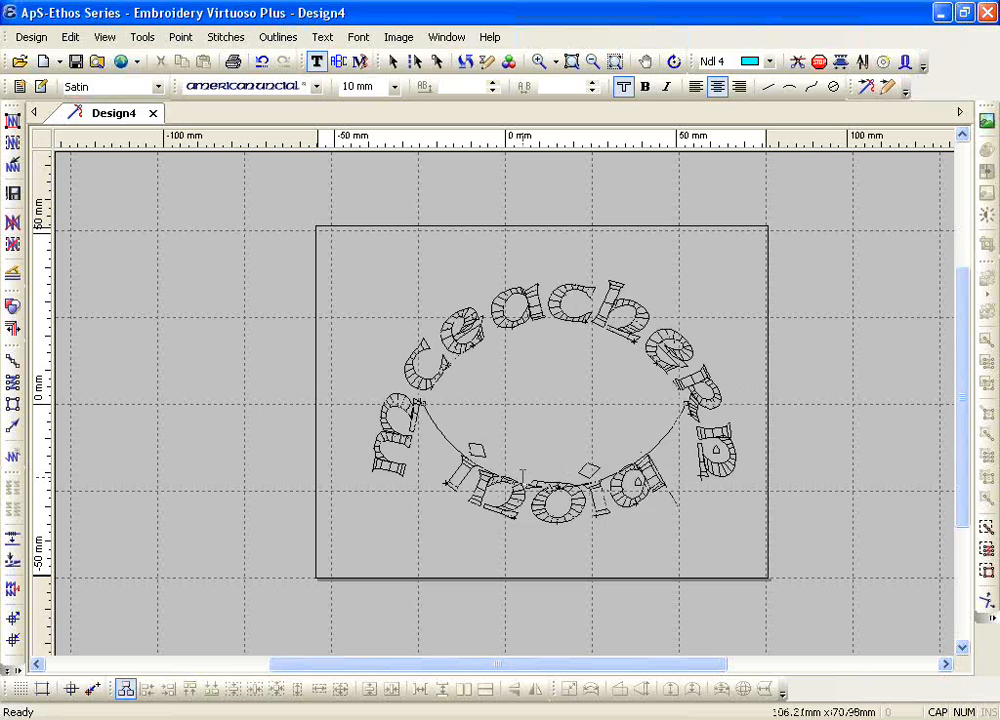
{"action": "type", "text": "na"}
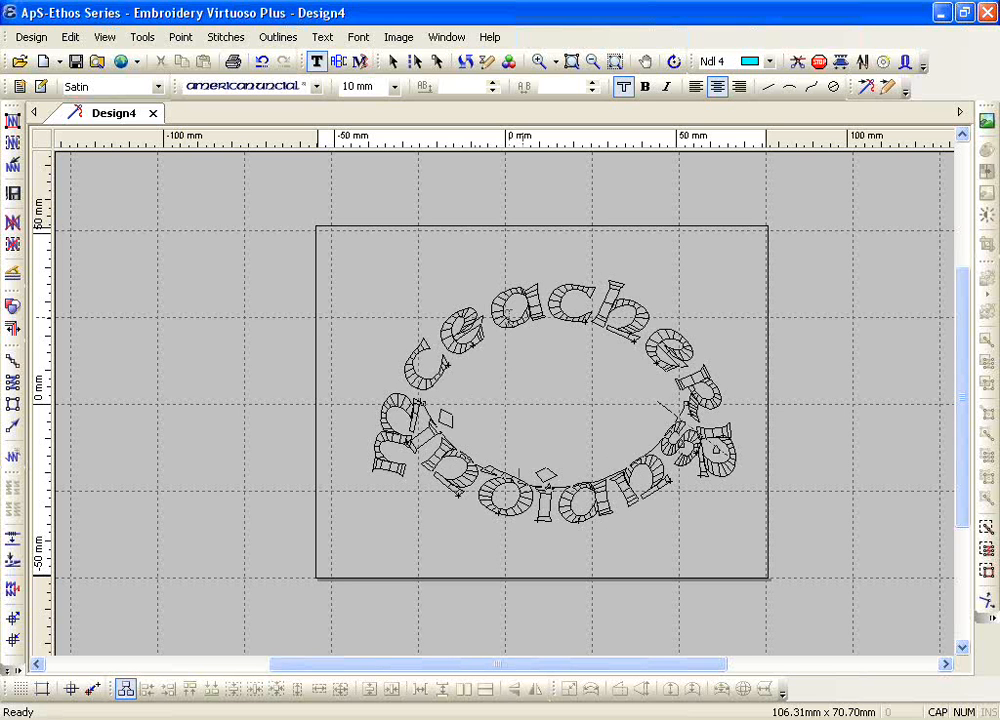
Step: Apply Condense Width placement to the upper-arc text mceachern and assign blue needle 3 to the twin-arc lettering
{"action": "double_click", "coordinate": [509, 316]}
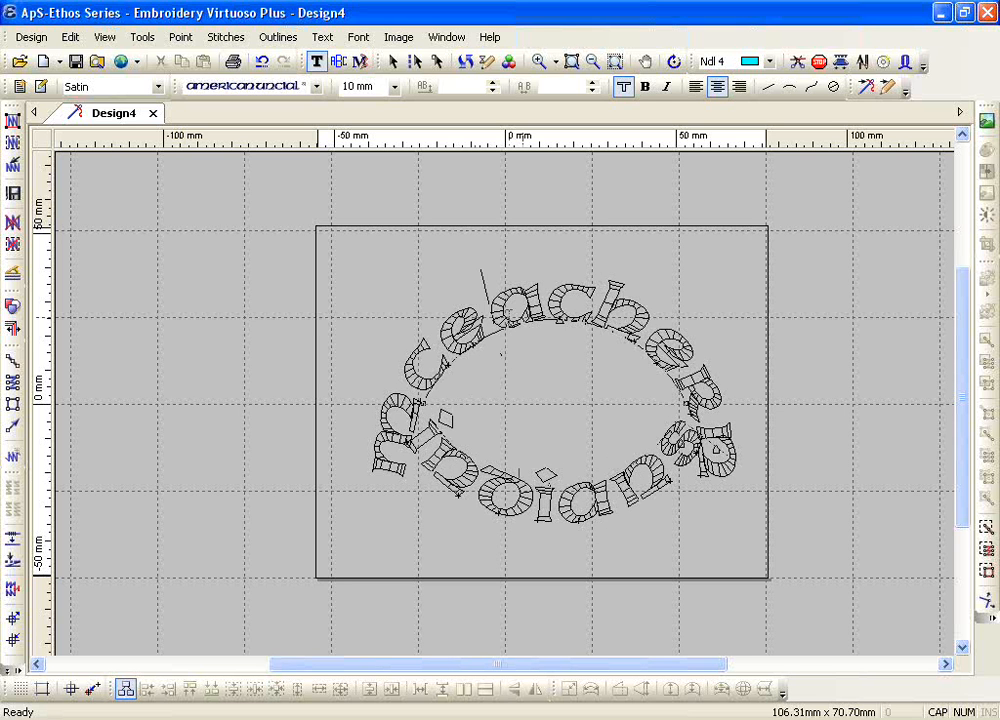
{"action": "left_click", "coordinate": [322, 37]}
{"action": "mouse_move", "coordinate": [488, 168]}
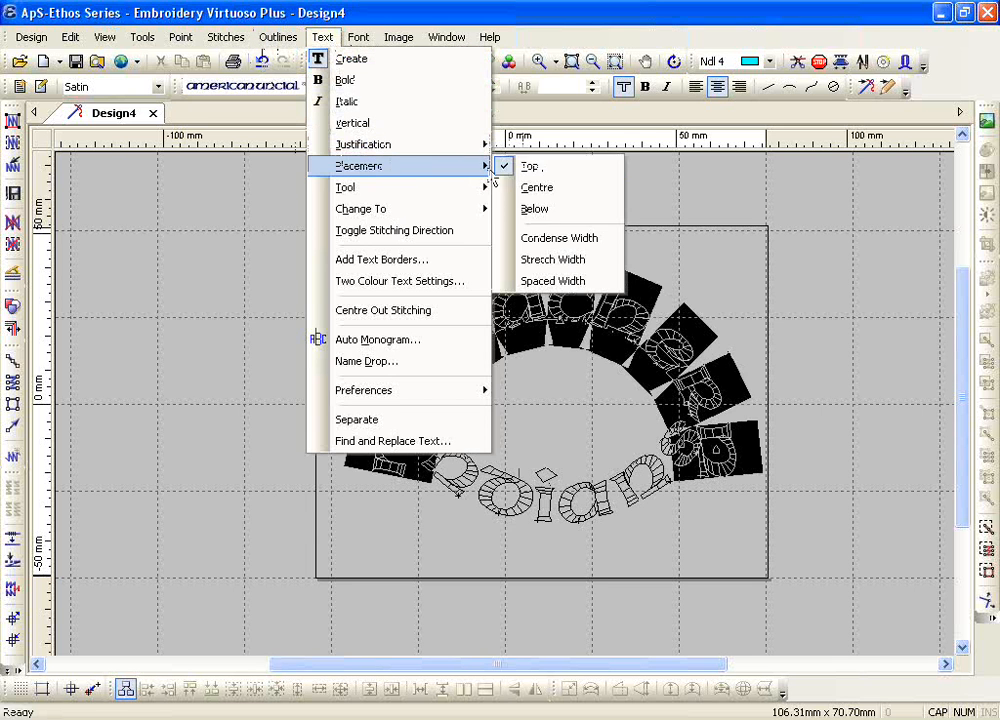
{"action": "left_click", "coordinate": [540, 238]}
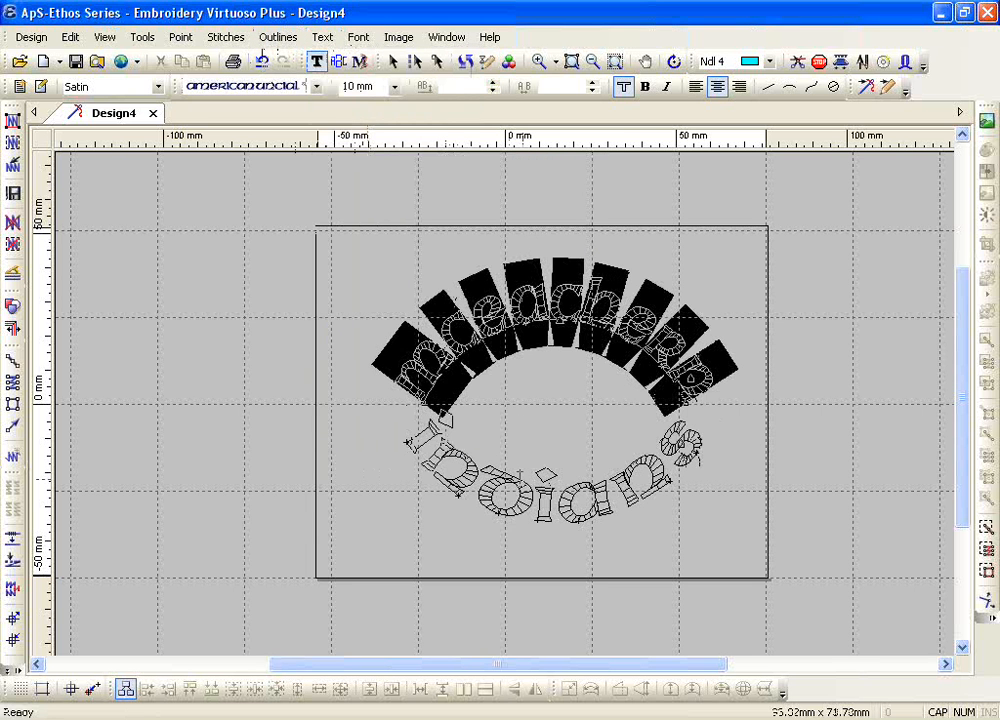
{"action": "key", "text": "Escape"}
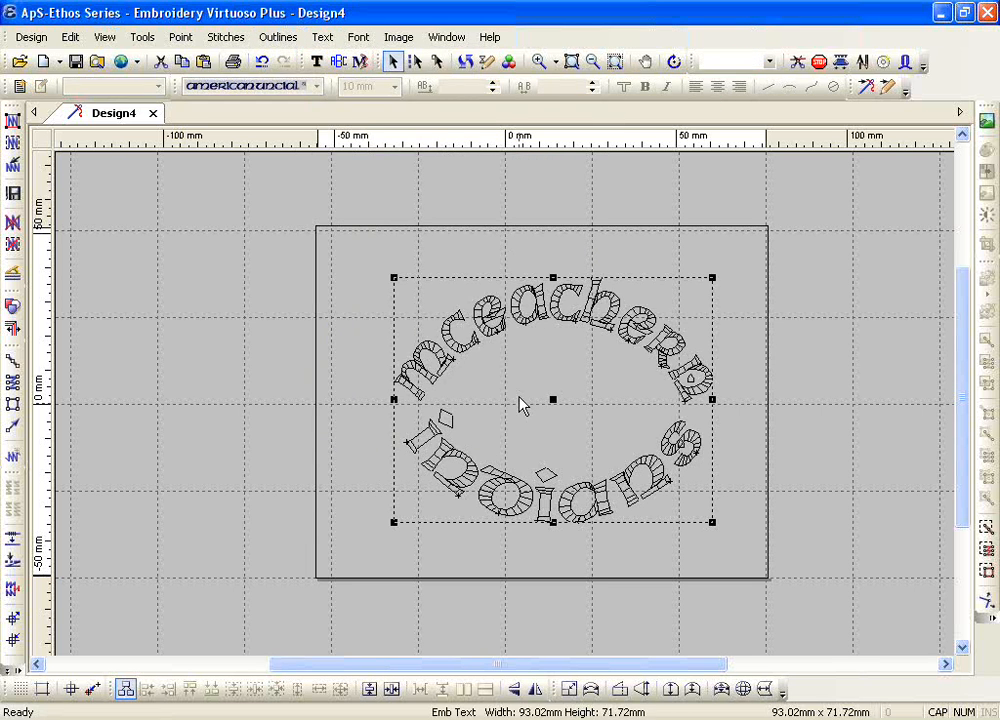
{"action": "left_click", "coordinate": [768, 62]}
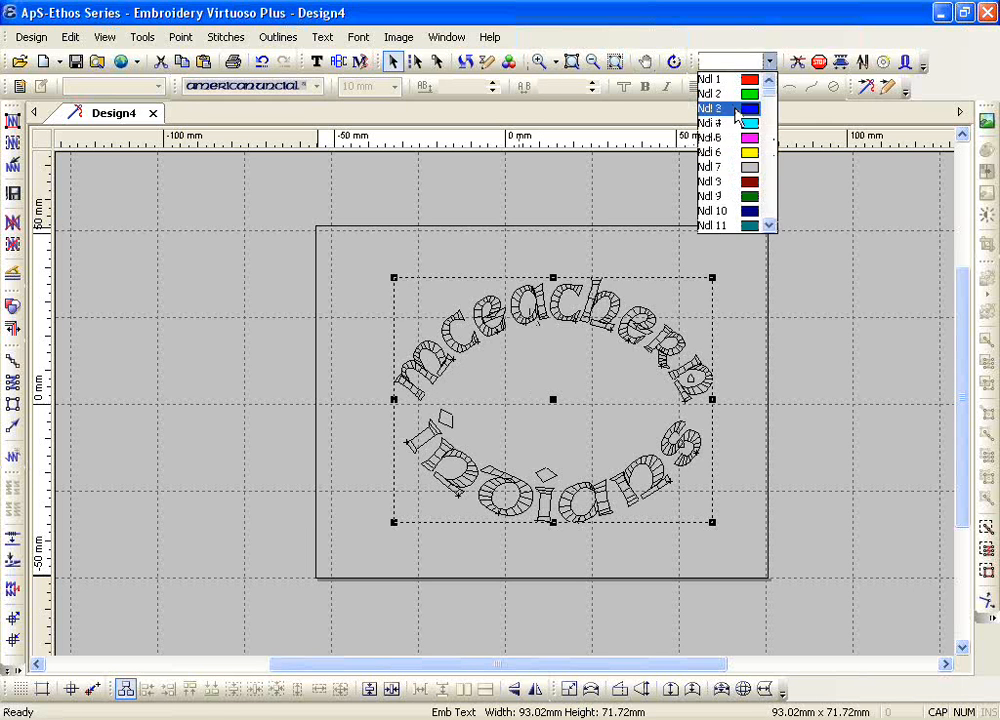
{"action": "left_click", "coordinate": [735, 110]}
Step: Flatten the upper arc into a straight baseline for mceachern and generate stitches for all the lettering
{"action": "left_click", "coordinate": [540, 61]}
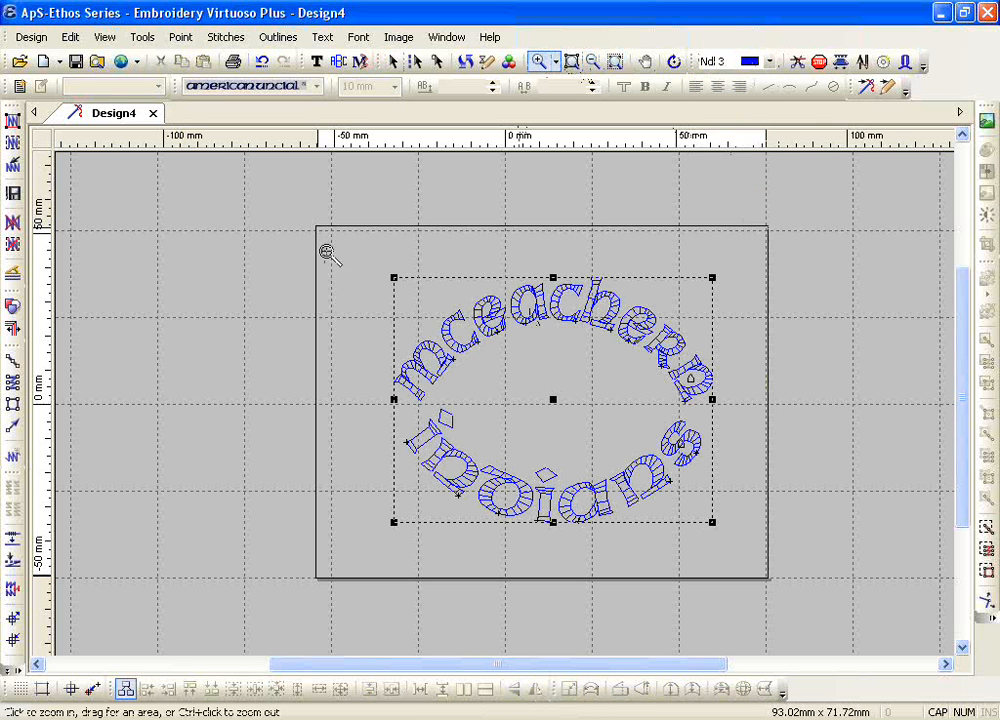
{"action": "left_click_drag", "start_coordinate": [326, 251], "coordinate": [756, 542]}
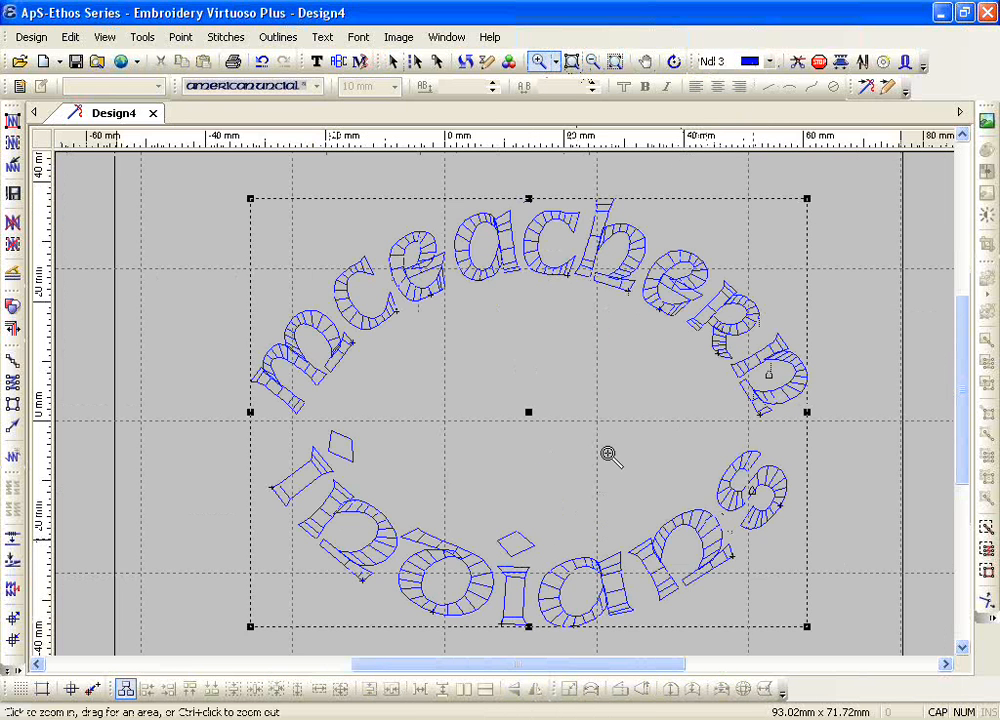
{"action": "left_click", "coordinate": [392, 61]}
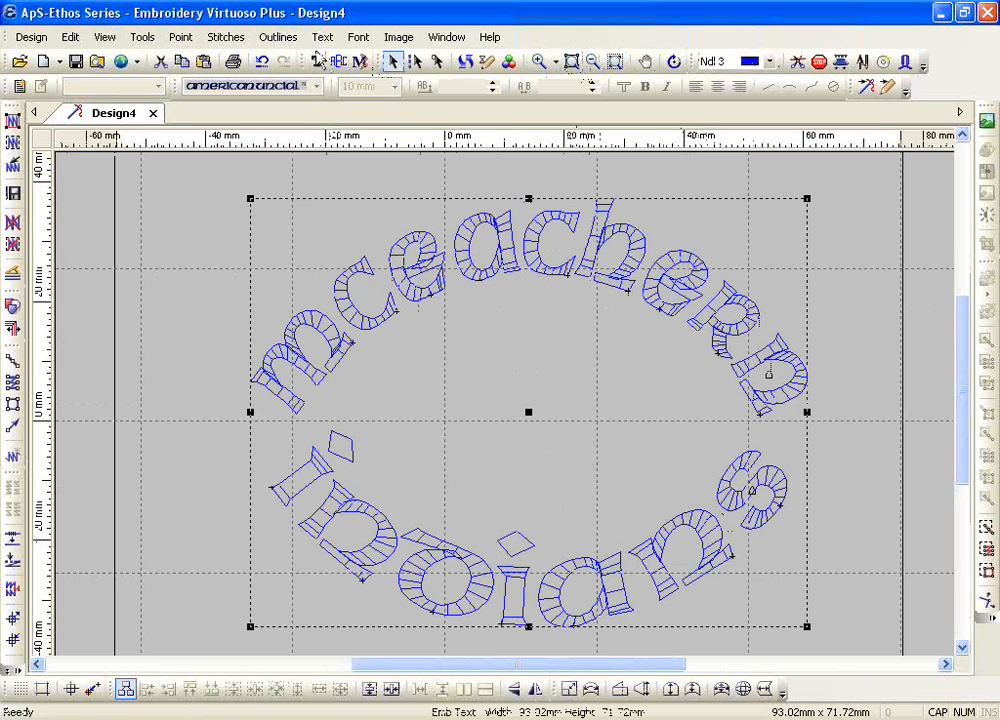
{"action": "left_click", "coordinate": [316, 61]}
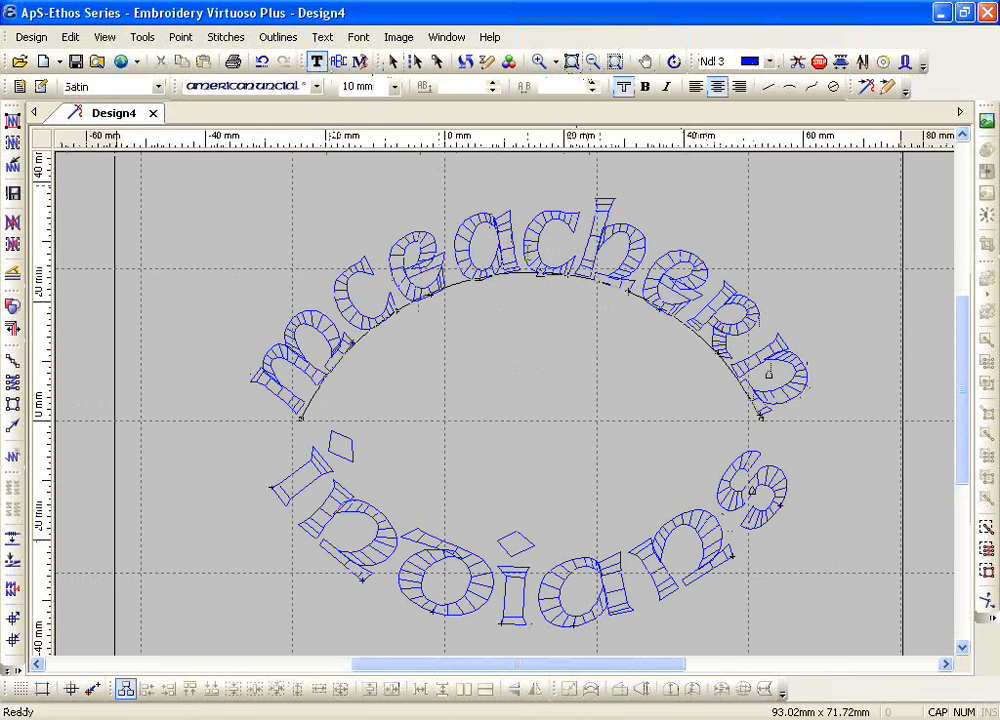
{"action": "left_click_drag", "start_coordinate": [542, 277], "coordinate": [531, 421]}
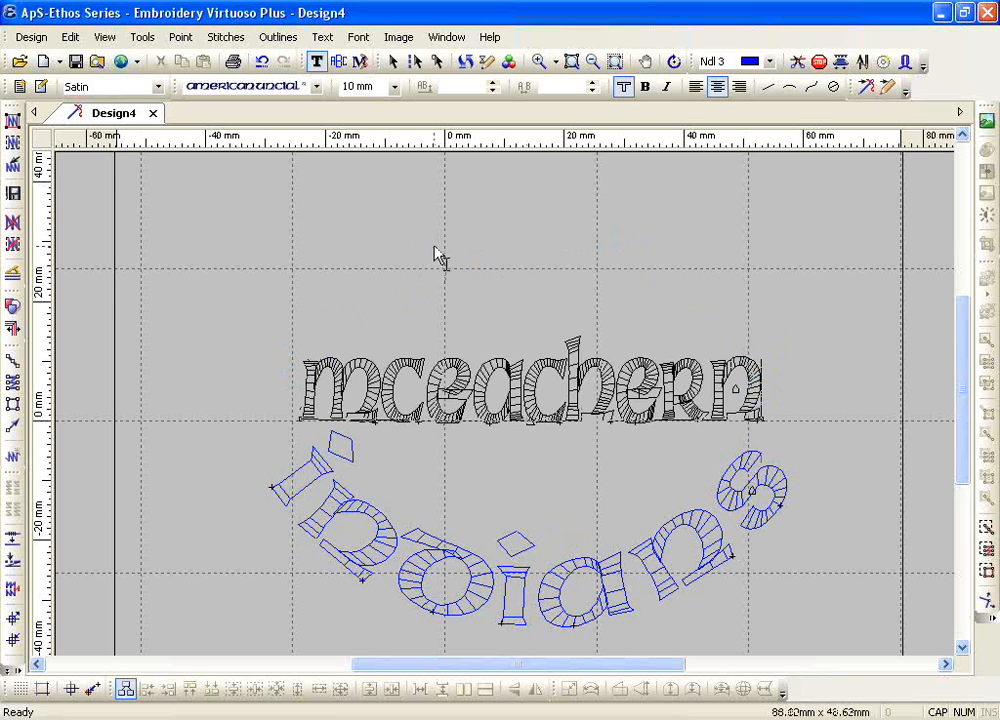
{"action": "key", "text": "Escape"}
{"action": "left_click", "coordinate": [12, 121]}
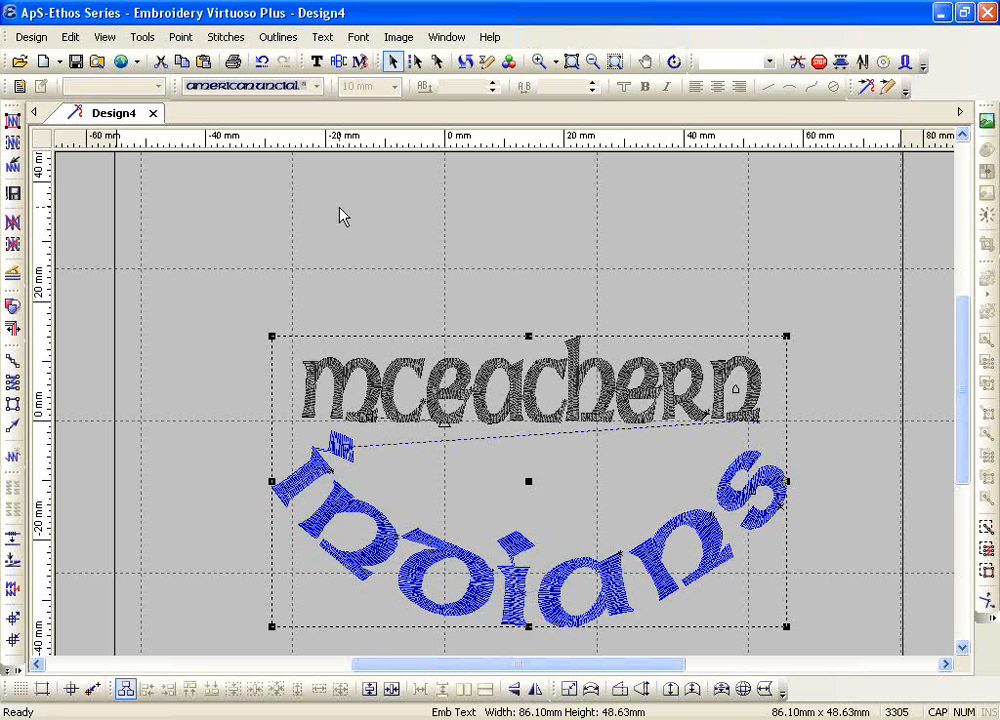
Step: Replace the upper-line text mceachern with Long Beach
{"action": "left_click", "coordinate": [316, 61]}
{"action": "left_click", "coordinate": [492, 400]}
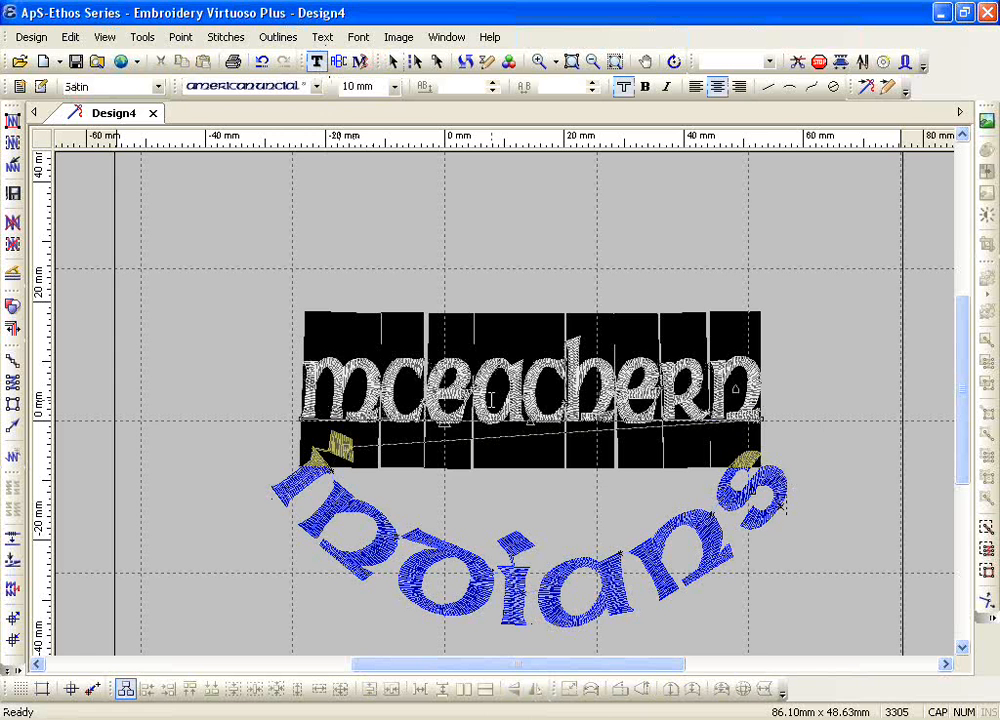
{"action": "type", "text": "L"}
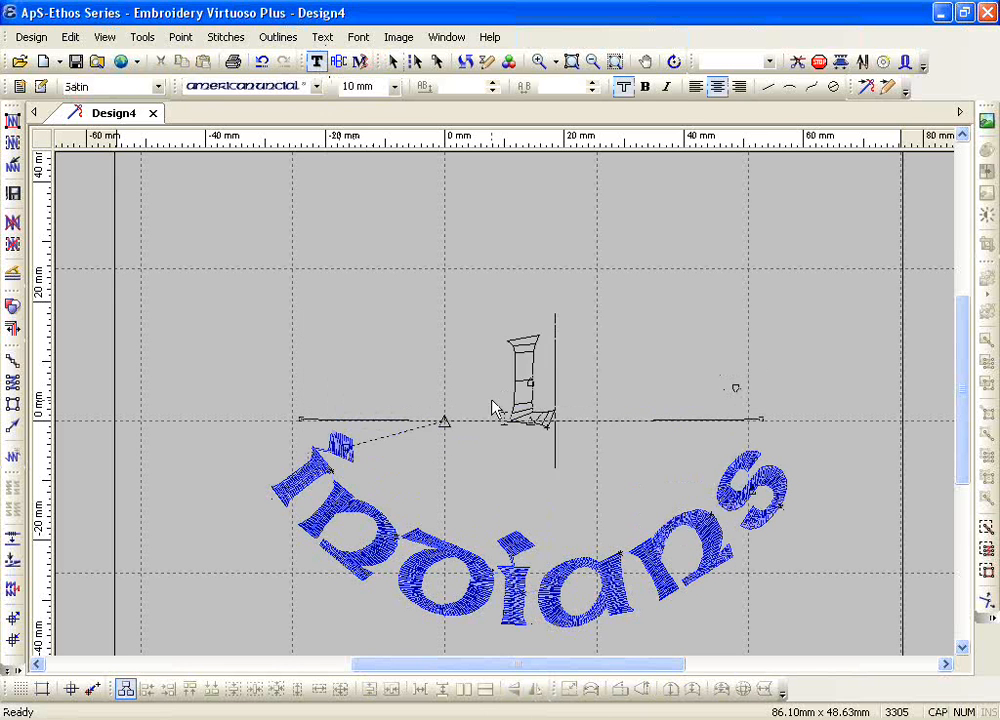
{"action": "type", "text": "ong B"}
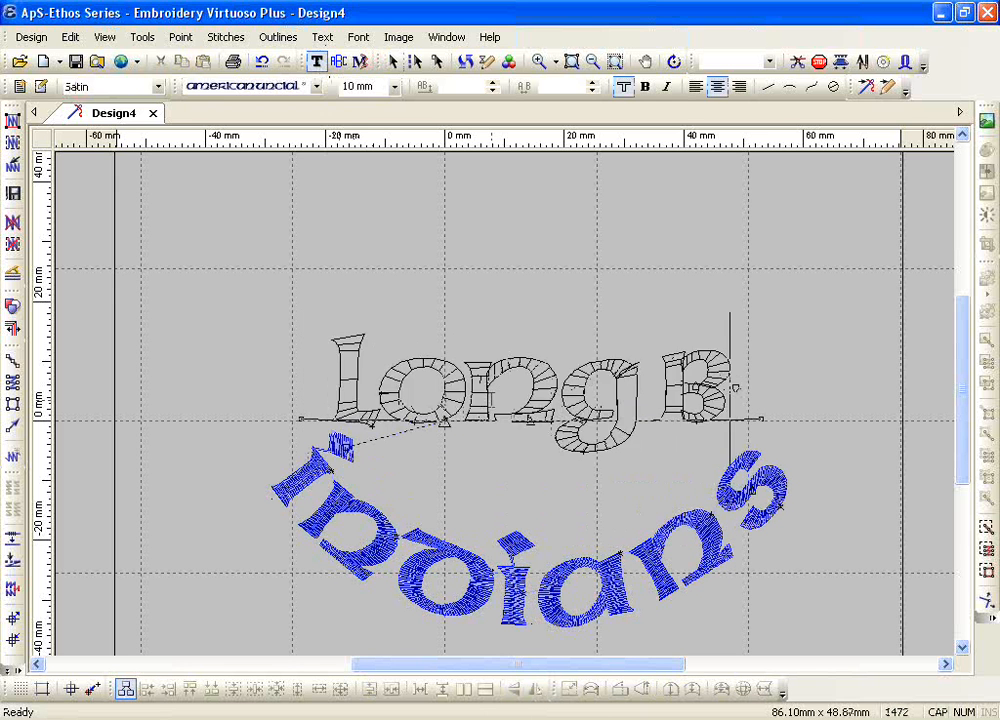
{"action": "type", "text": "each"}
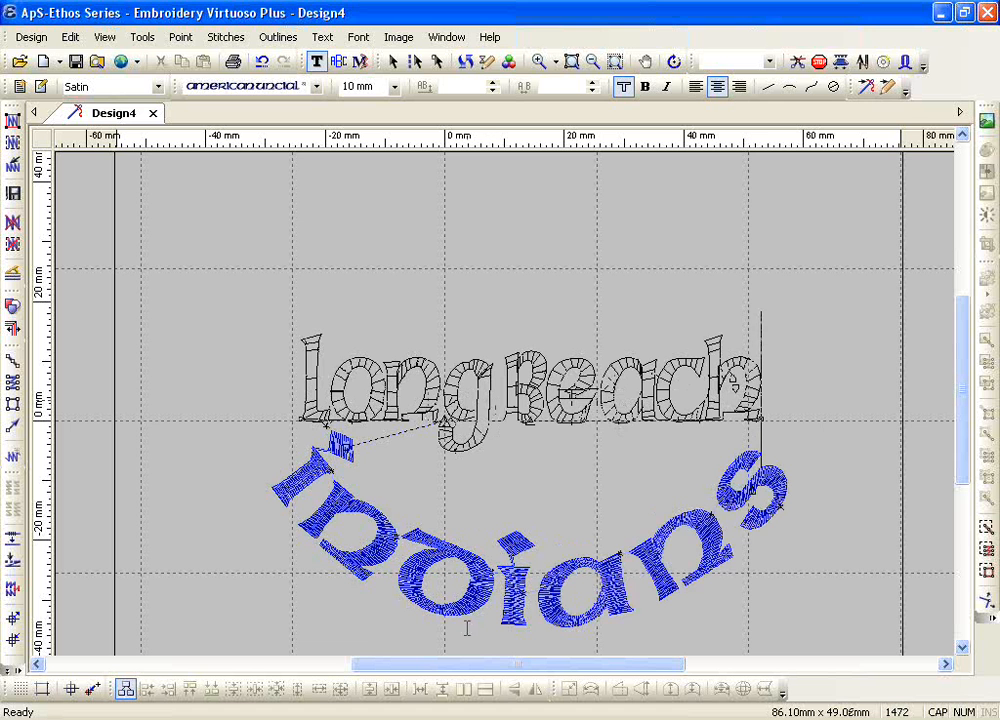
Step: Replace the lower-arc text indians with ocean and generate stitches for all outlines
{"action": "double_click", "coordinate": [486, 590]}
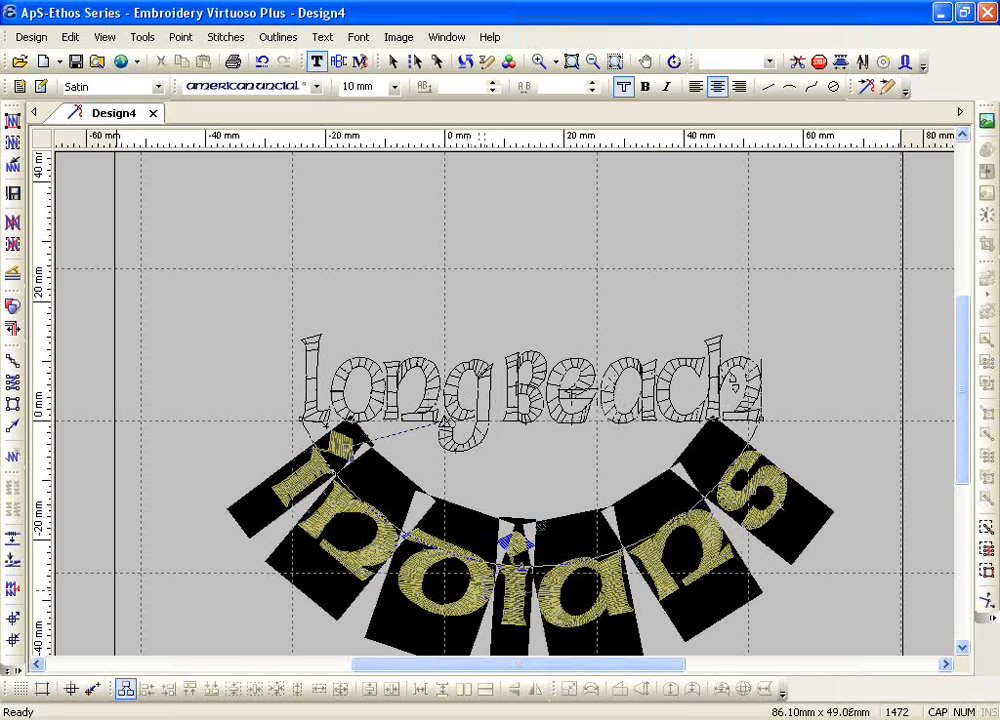
{"action": "type", "text": "ocean"}
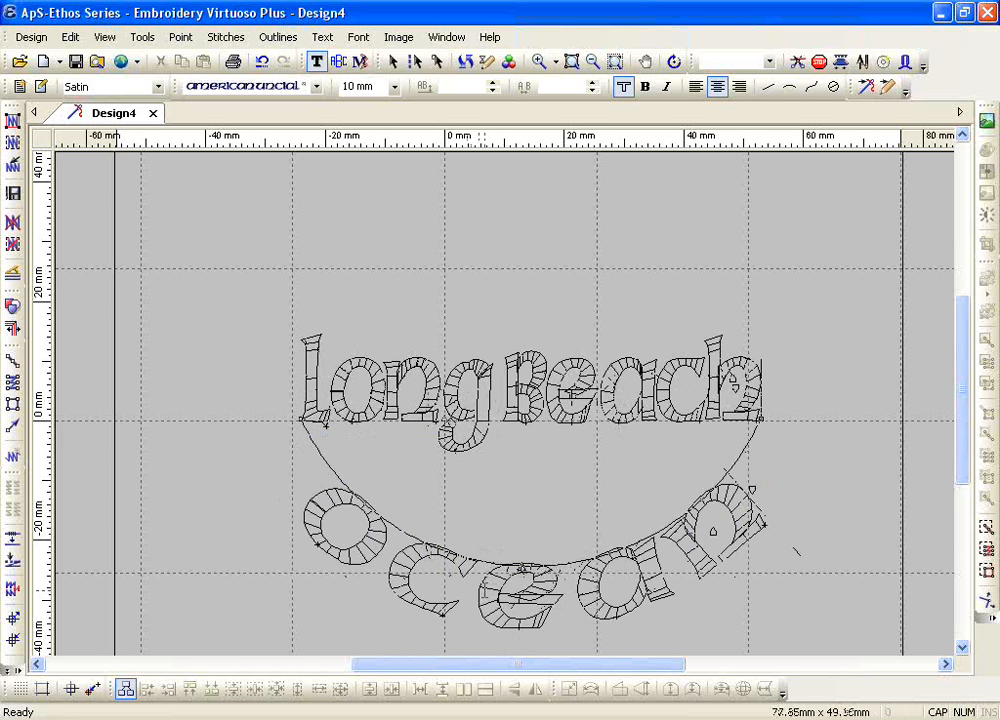
{"action": "key", "text": "Escape"}
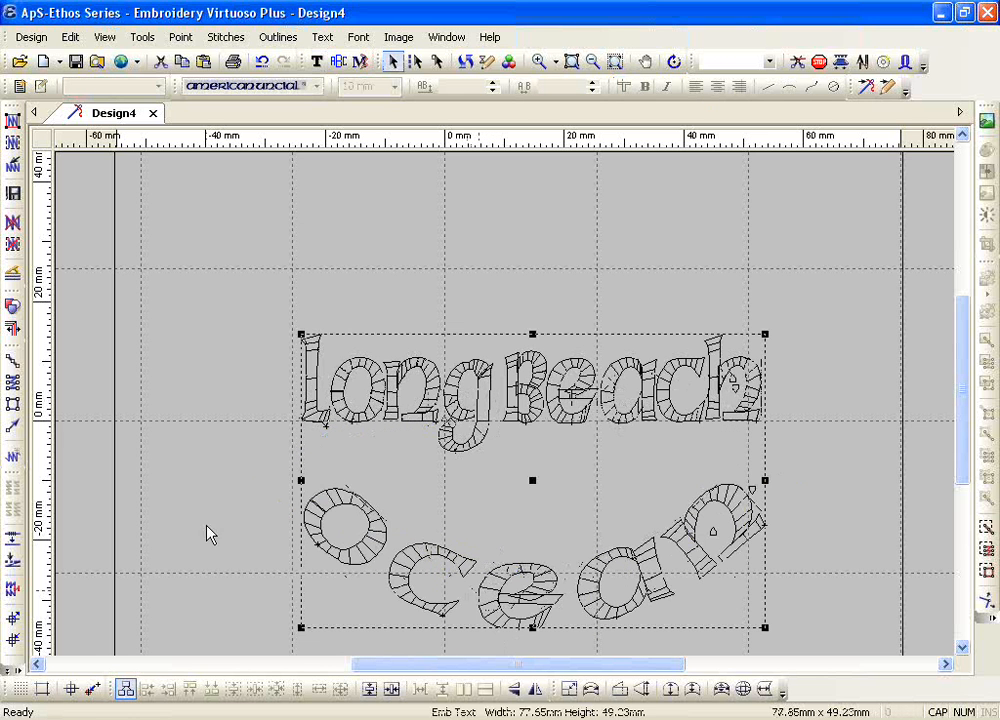
{"action": "left_click", "coordinate": [13, 120]}
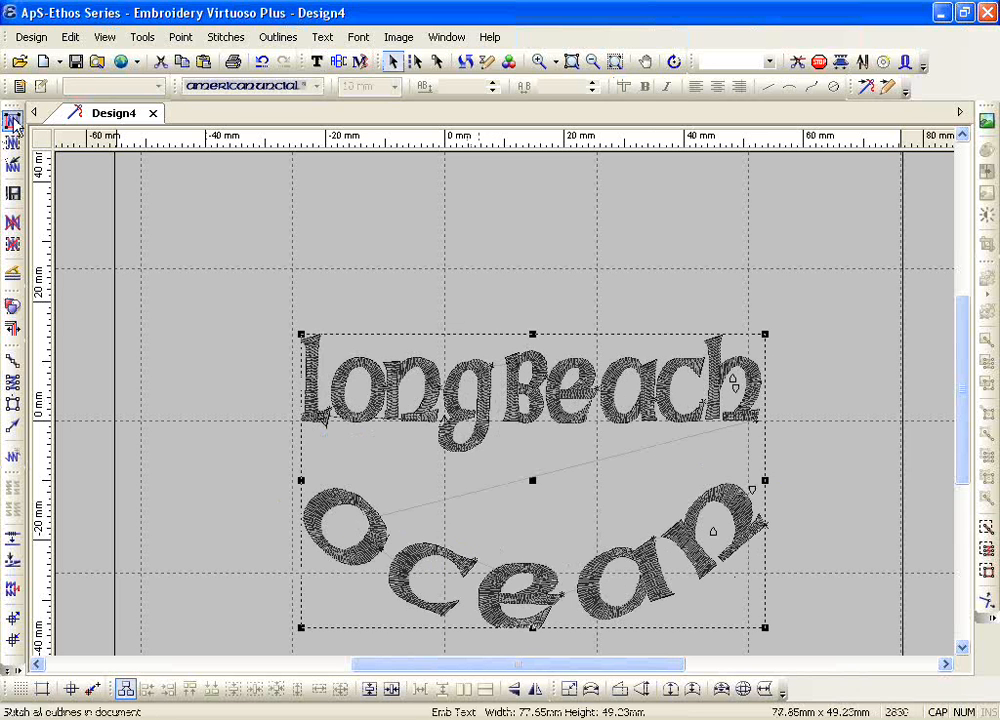
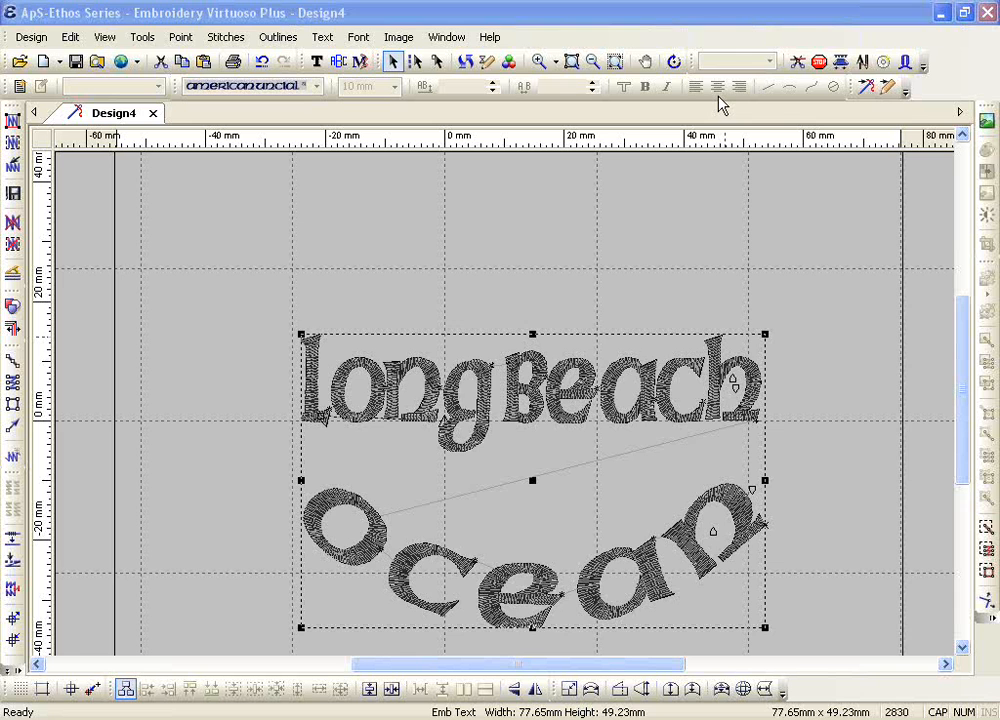
Step: Delete the Long Beach and ocean twin-arc lettering from the design
{"action": "scroll", "coordinate": [757, 205], "scroll_direction": "down", "scroll_amount": 3}
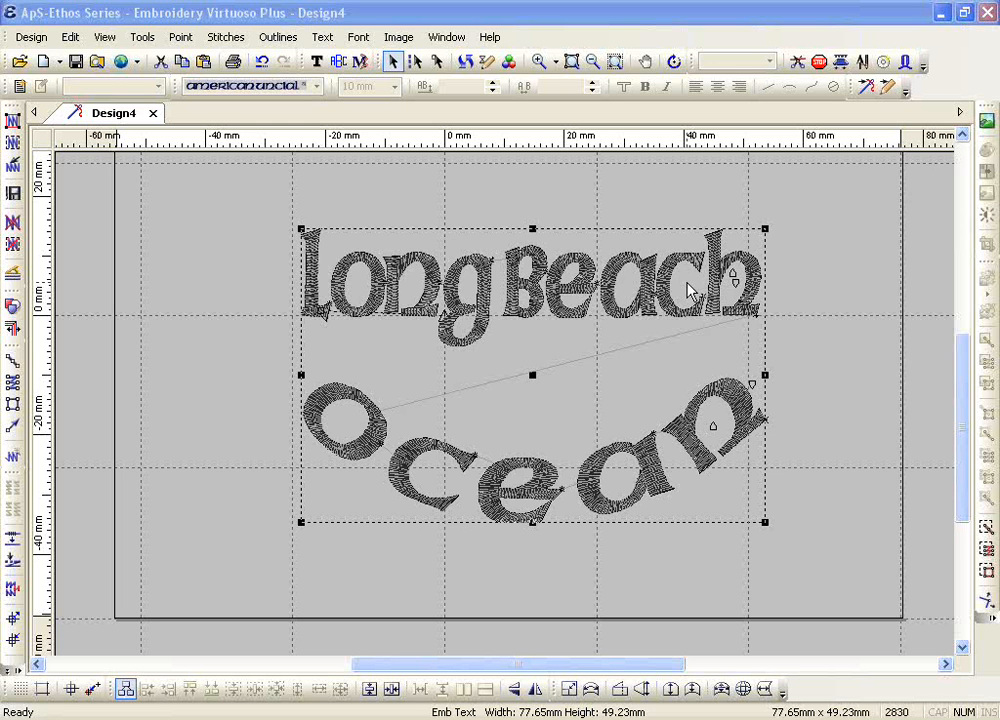
{"action": "left_click", "coordinate": [595, 63]}
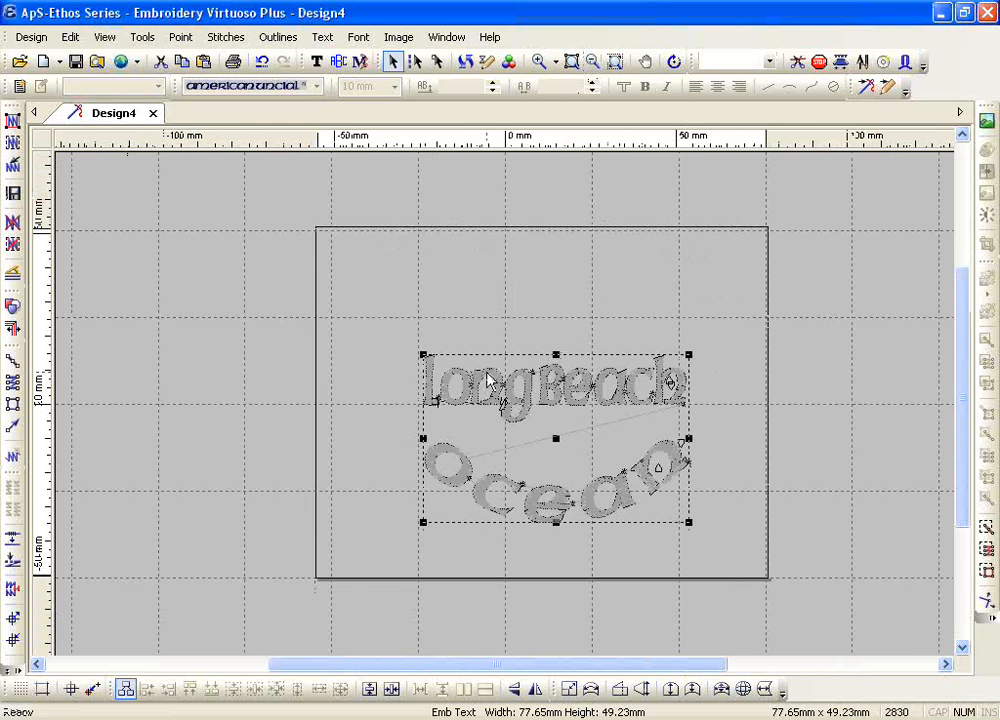
{"action": "left_click", "coordinate": [316, 61]}
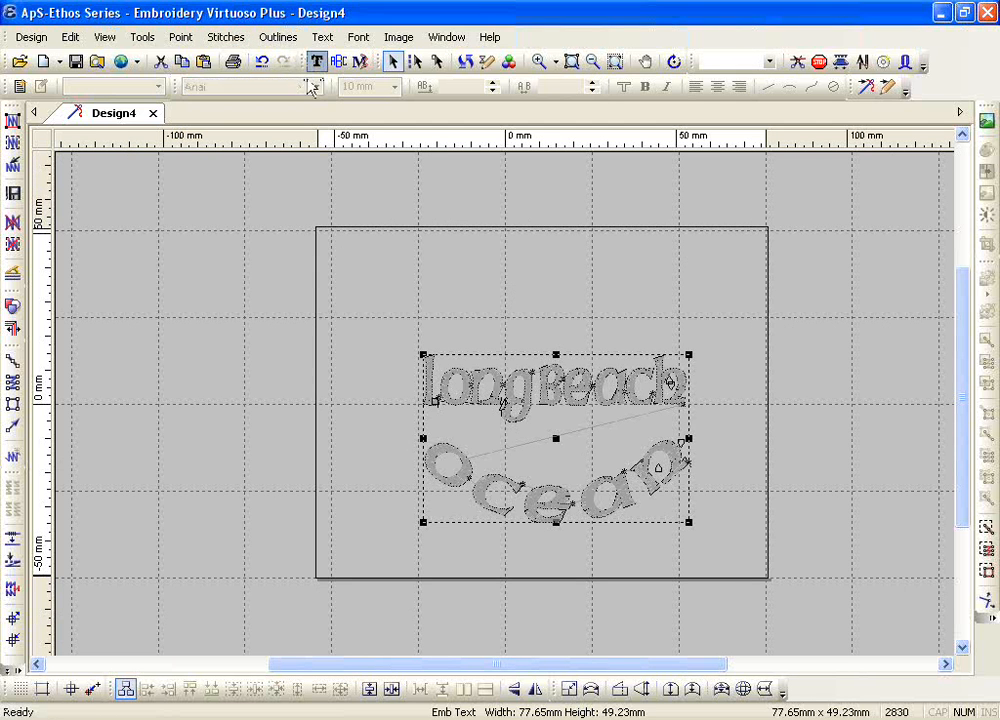
{"action": "left_click", "coordinate": [385, 308]}
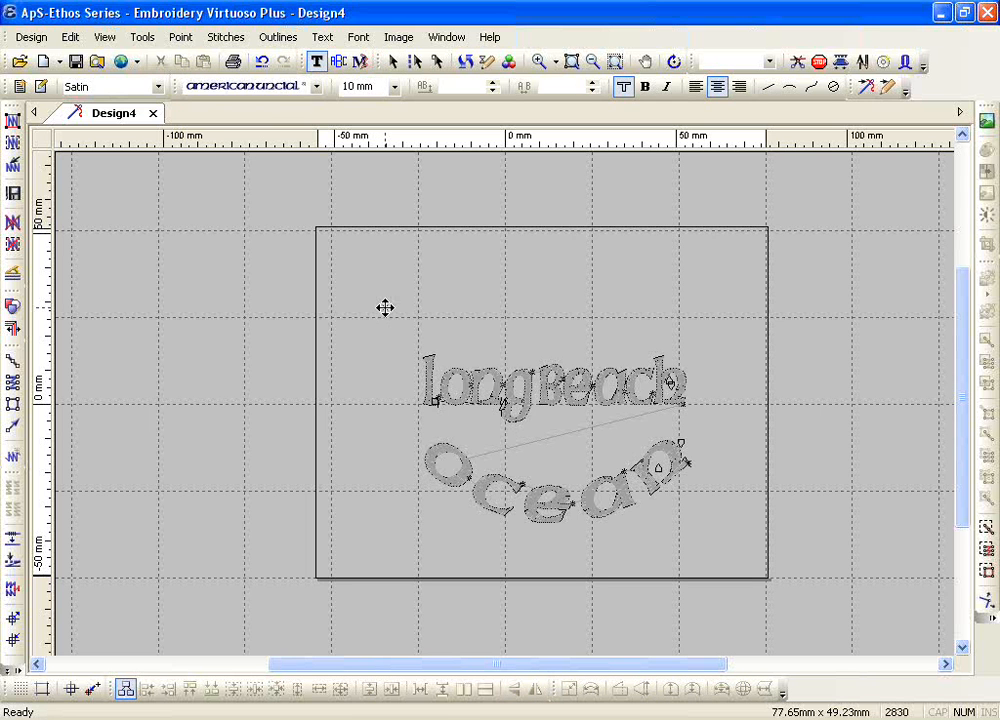
{"action": "key", "text": "Escape"}
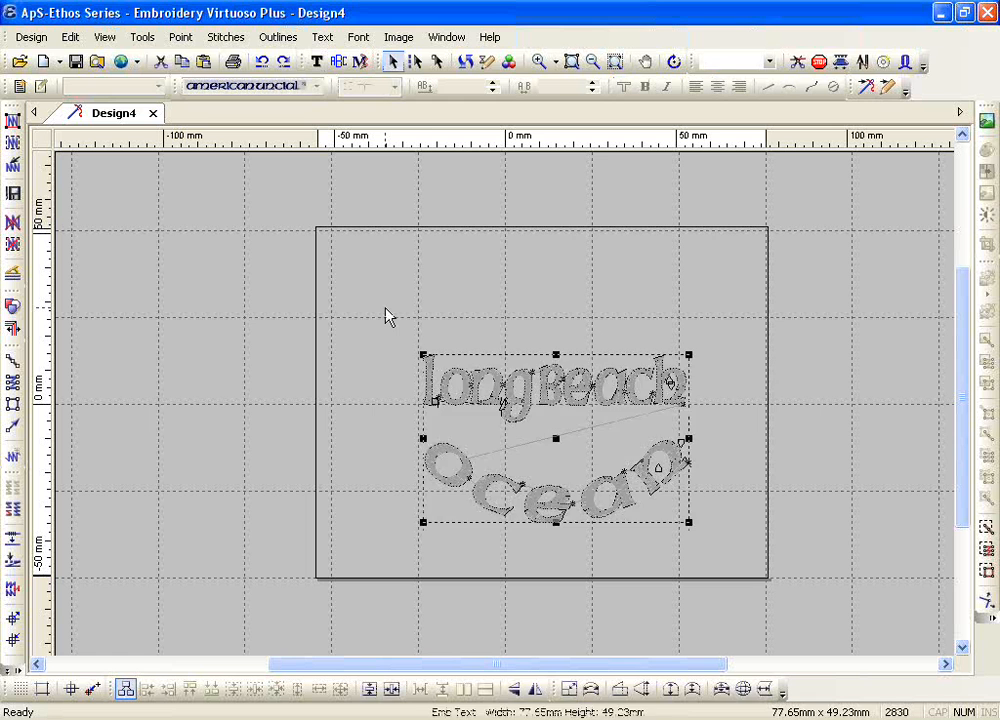
{"action": "key", "text": "Delete"}
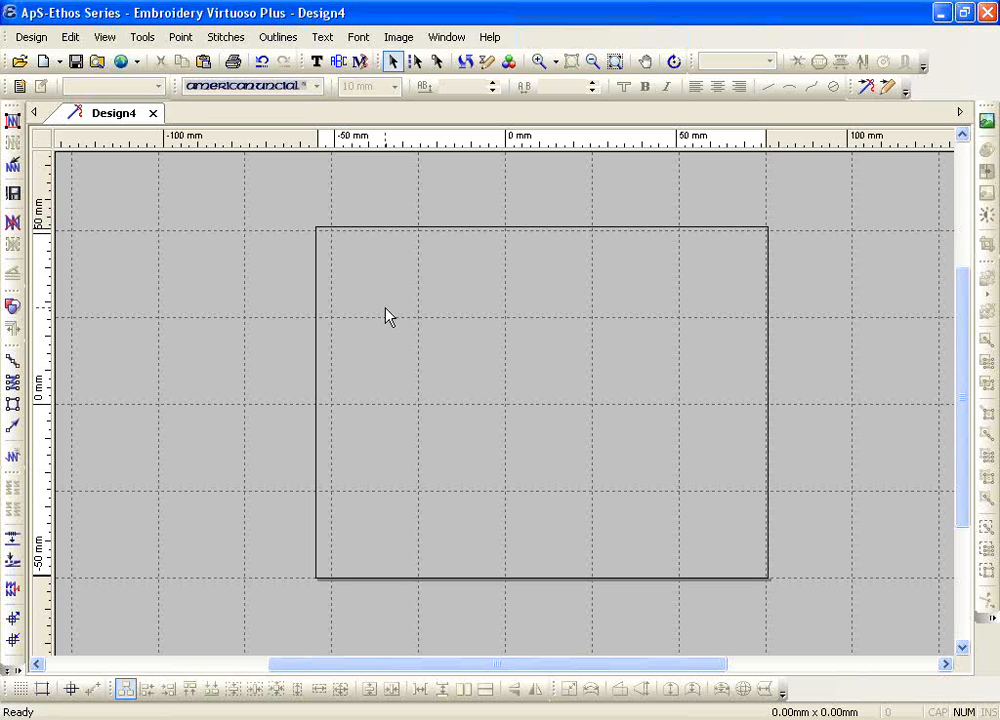
Step: Add the embroidery text ABCD in the Corinthian Bold font at a height of 15 mm
{"action": "left_click", "coordinate": [316, 61]}
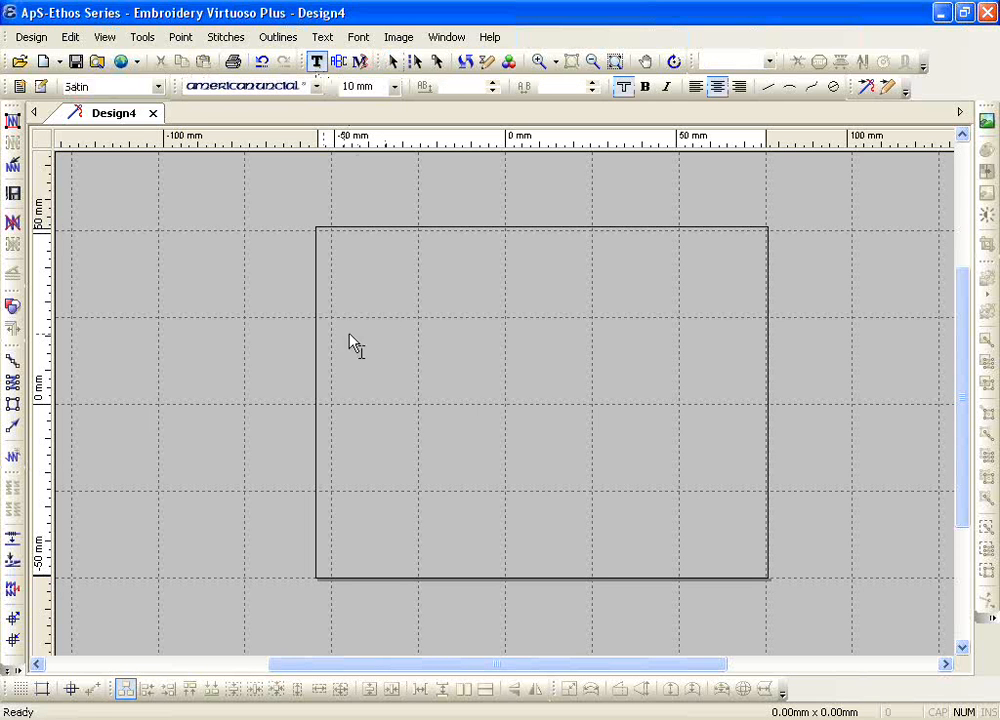
{"action": "left_click", "coordinate": [366, 393]}
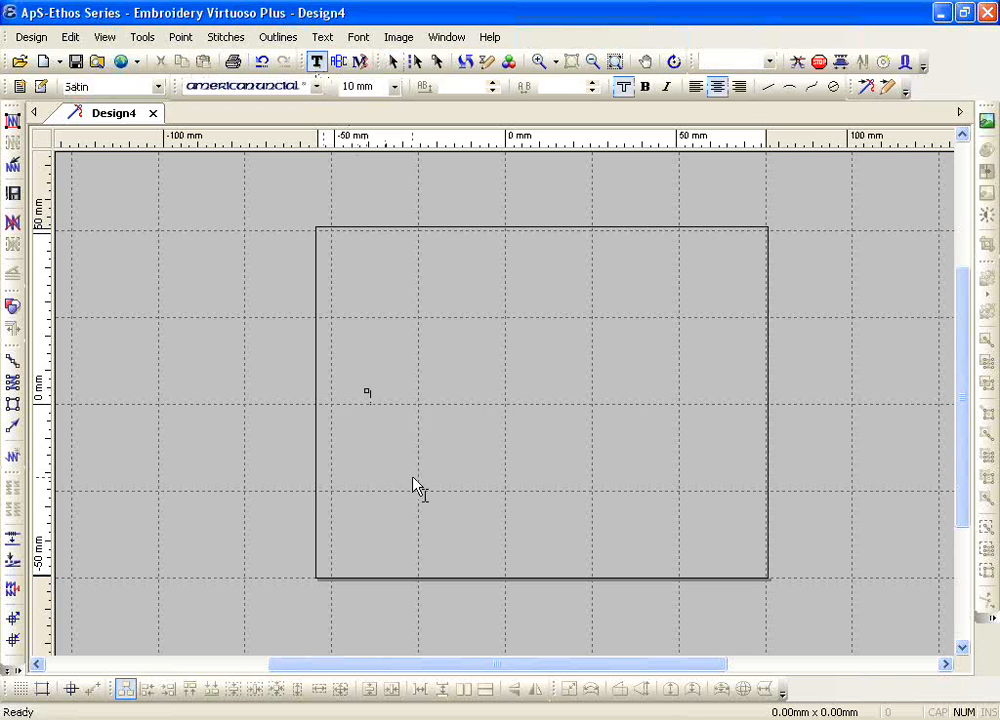
{"action": "left_click", "coordinate": [316, 86]}
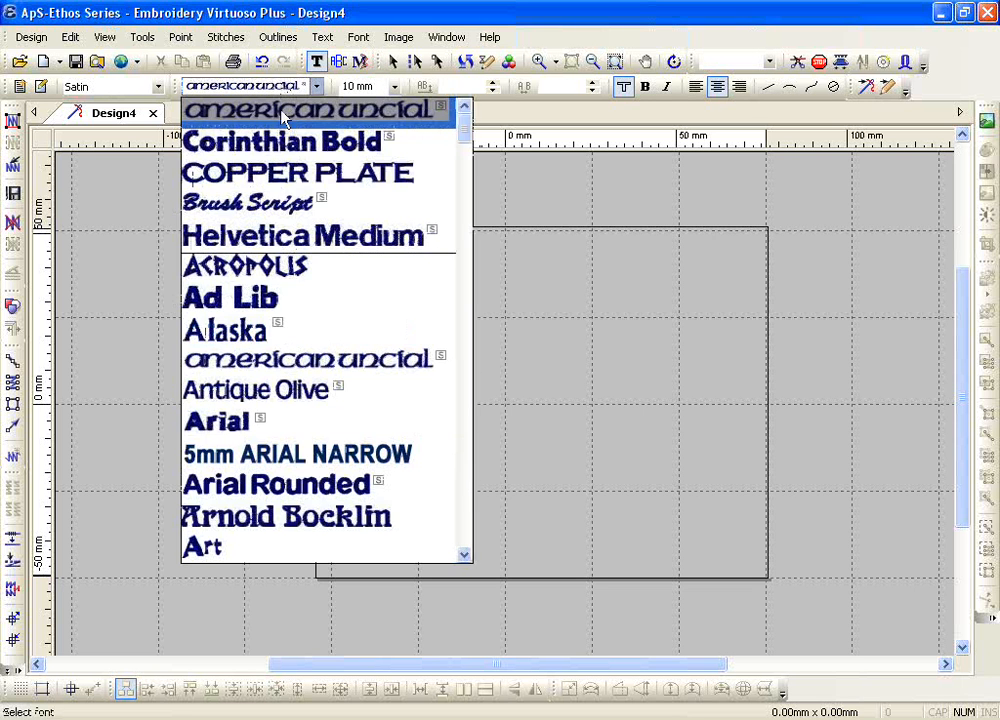
{"action": "left_click", "coordinate": [290, 139]}
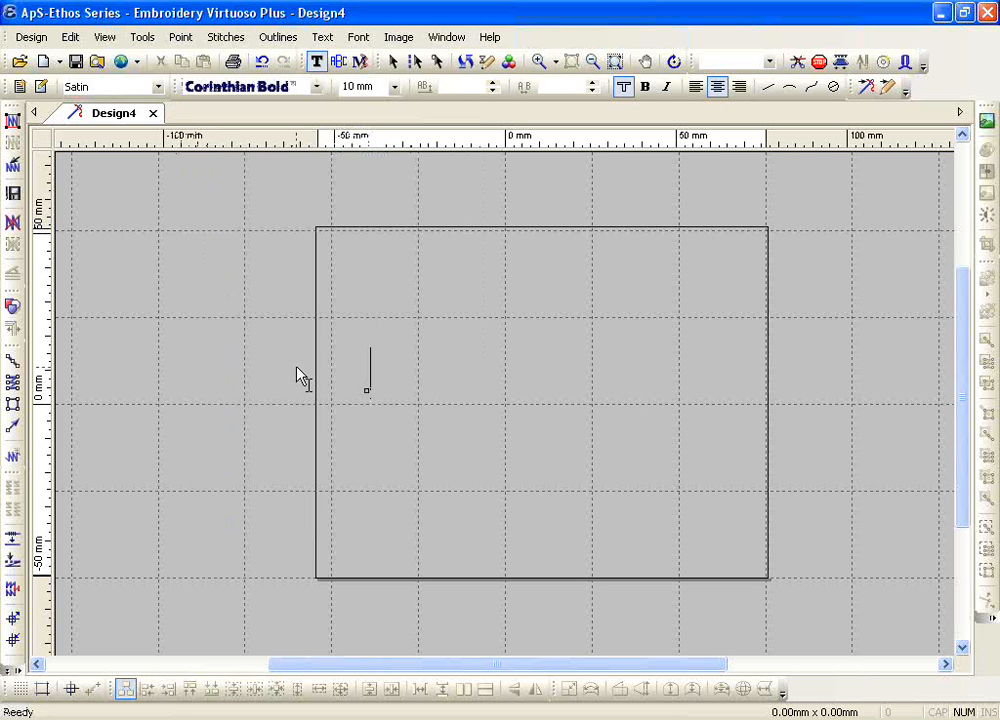
{"action": "left_click", "coordinate": [395, 88]}
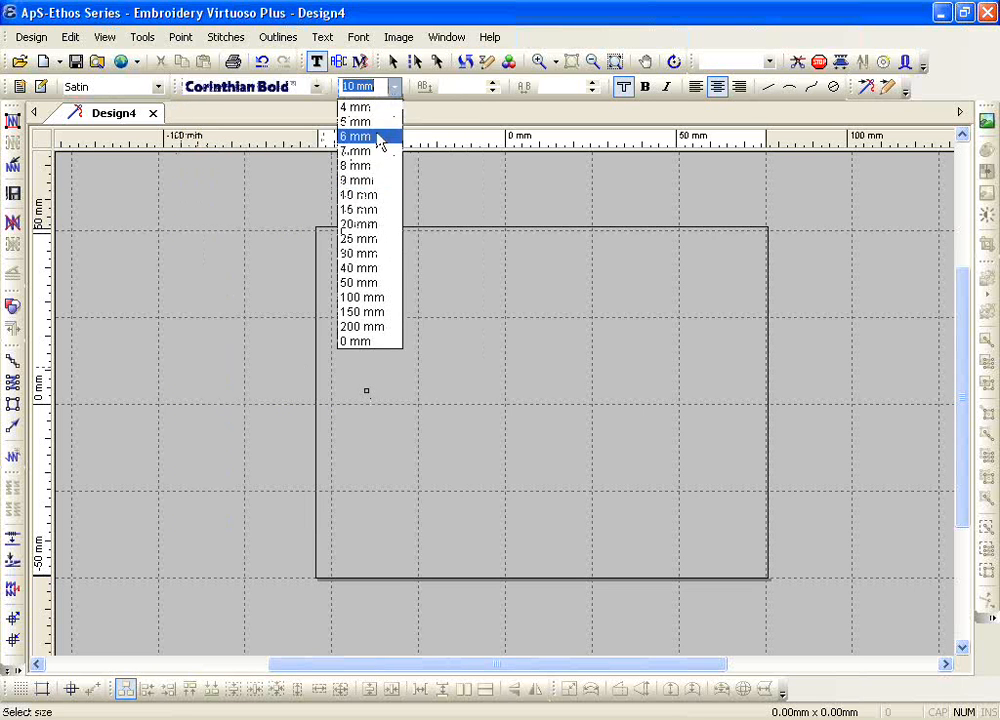
{"action": "left_click", "coordinate": [375, 212]}
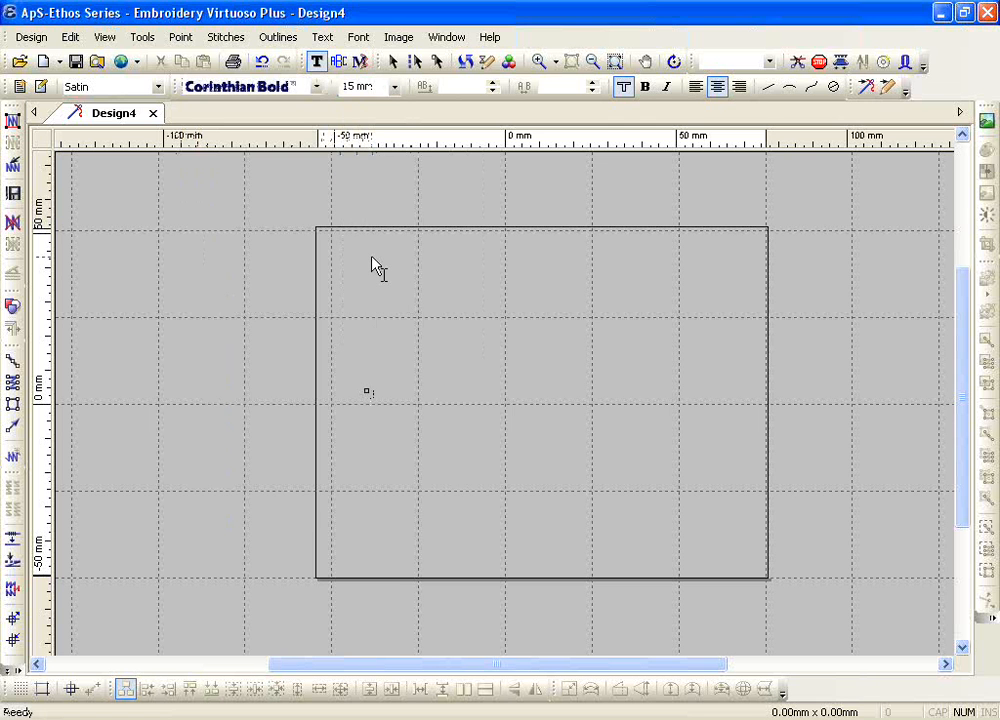
{"action": "type", "text": "ABCD"}
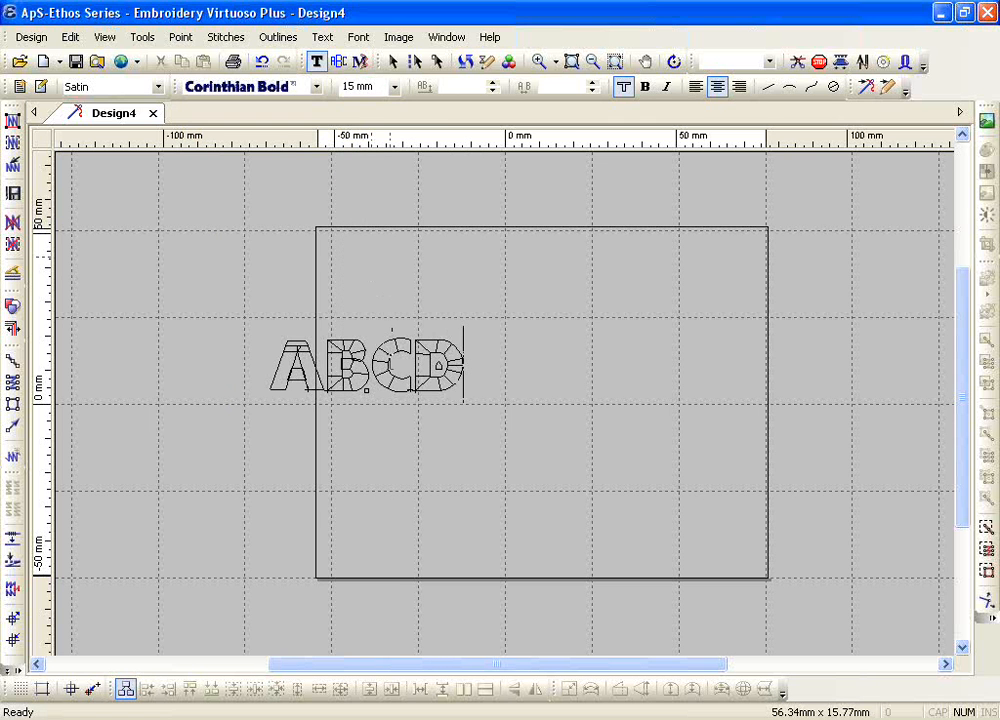
{"action": "right_click", "coordinate": [388, 369]}
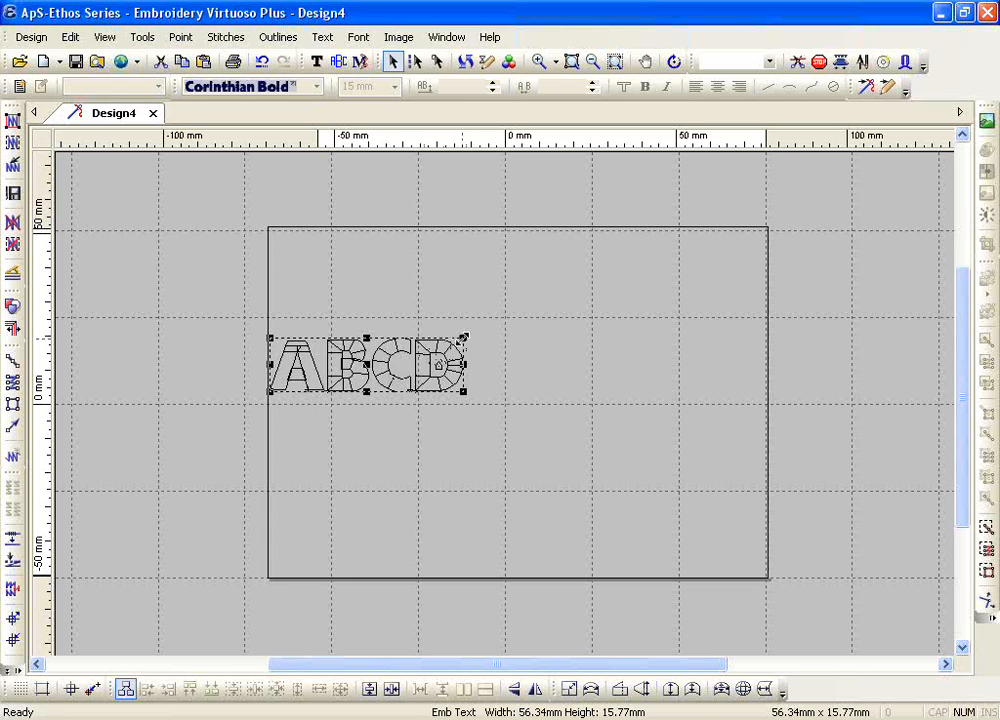
Step: Scale the ABCD lettering proportionally to about 118 mm wide and reduce its height to about 25 mm
{"action": "left_click_drag", "start_coordinate": [463, 338], "coordinate": [640, 284]}
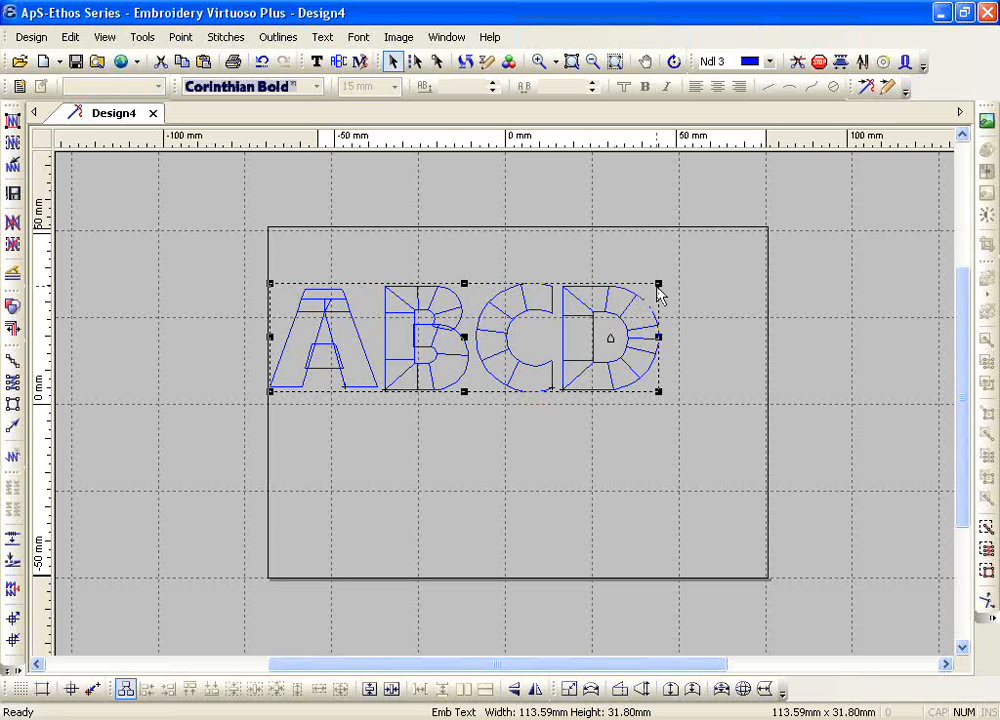
{"action": "left_click_drag", "start_coordinate": [658, 285], "coordinate": [598, 279]}
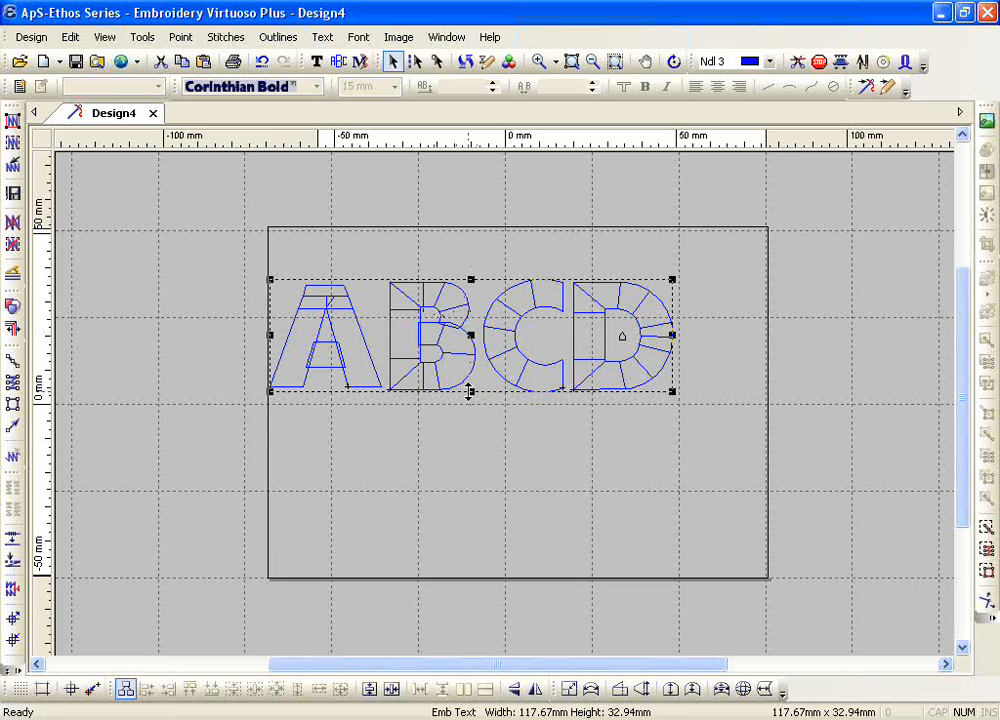
{"action": "left_click_drag", "start_coordinate": [470, 393], "coordinate": [471, 375]}
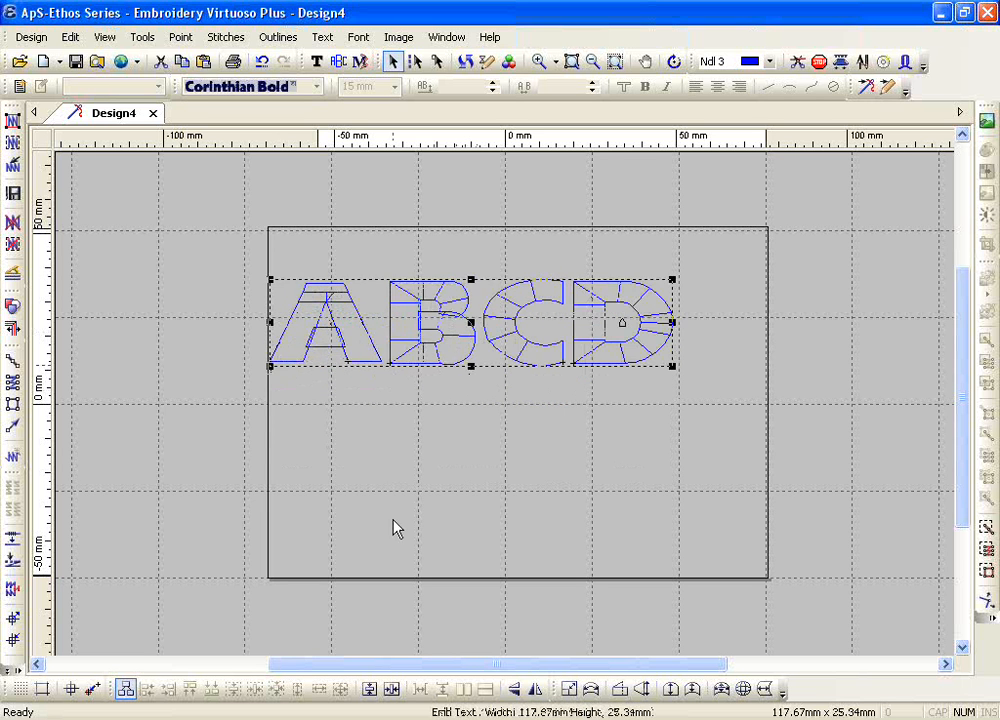
Step: Stretch the ABCD lettering leftward, and resize it freely from its lower-right corner to about 138 by 42 mm
{"action": "left_click_drag", "start_coordinate": [269, 321], "coordinate": [171, 322]}
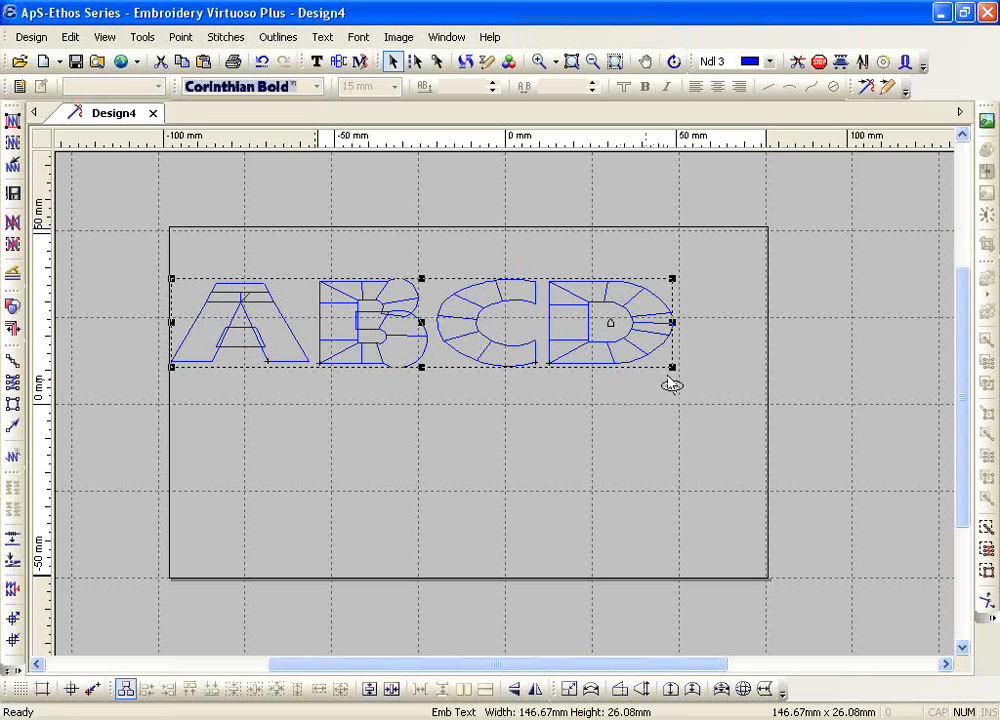
{"action": "left_click_drag", "start_coordinate": [672, 368], "coordinate": [690, 384]}
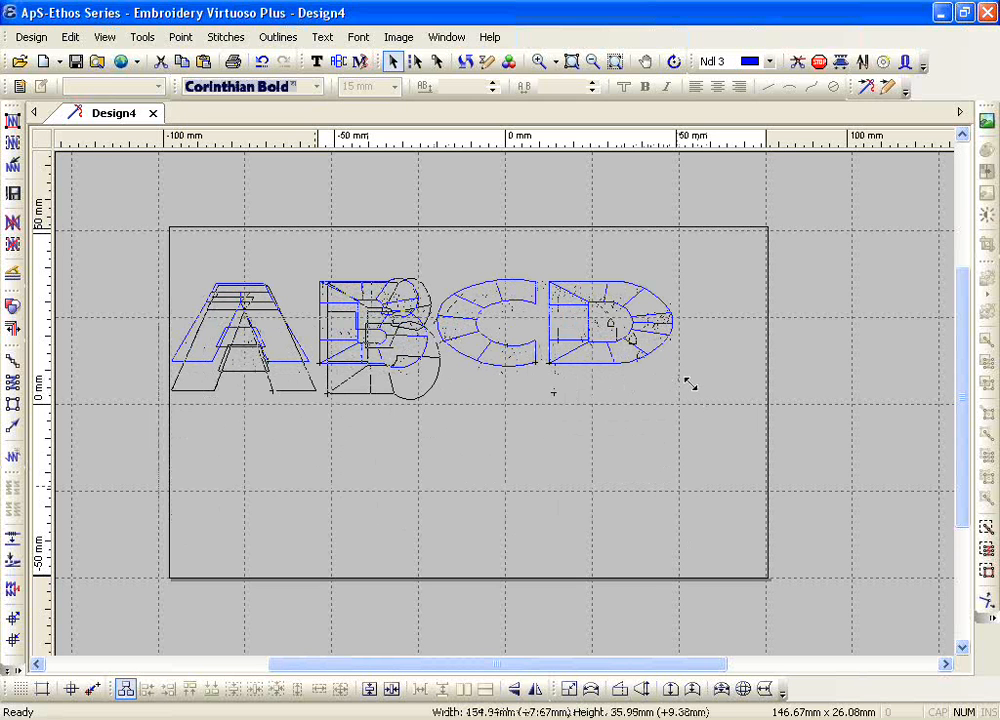
{"action": "left_click_drag", "start_coordinate": [690, 384], "coordinate": [642, 421]}
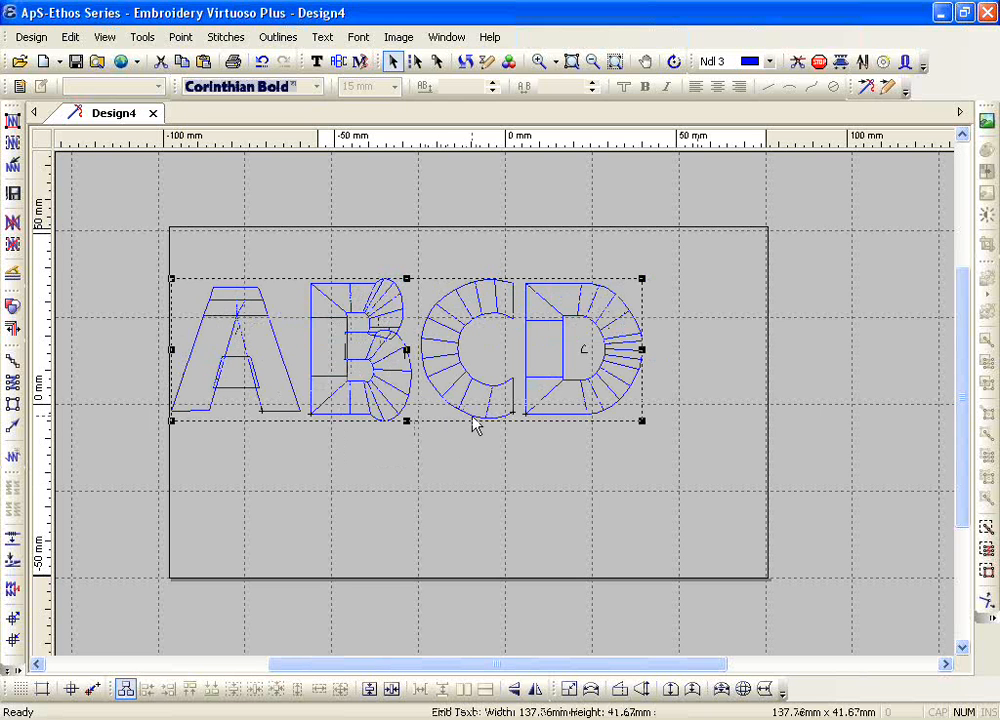
Step: Reselect the ABCD lettering and resize it through its side and corner handles to about 164 by 61 mm
{"action": "left_click", "coordinate": [424, 234]}
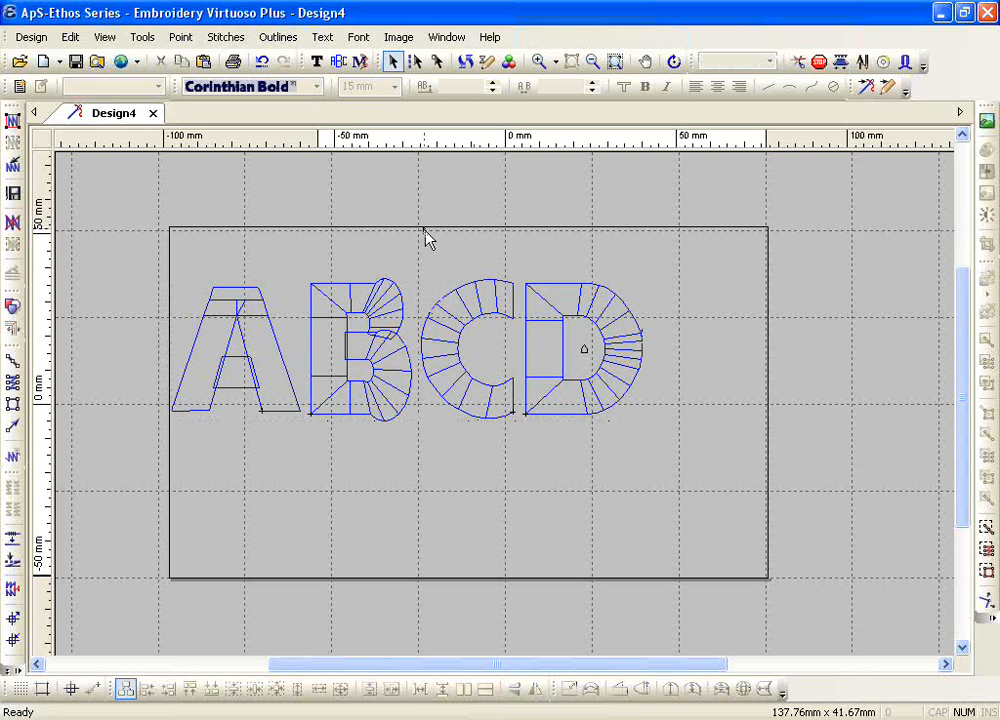
{"action": "left_click", "coordinate": [458, 391]}
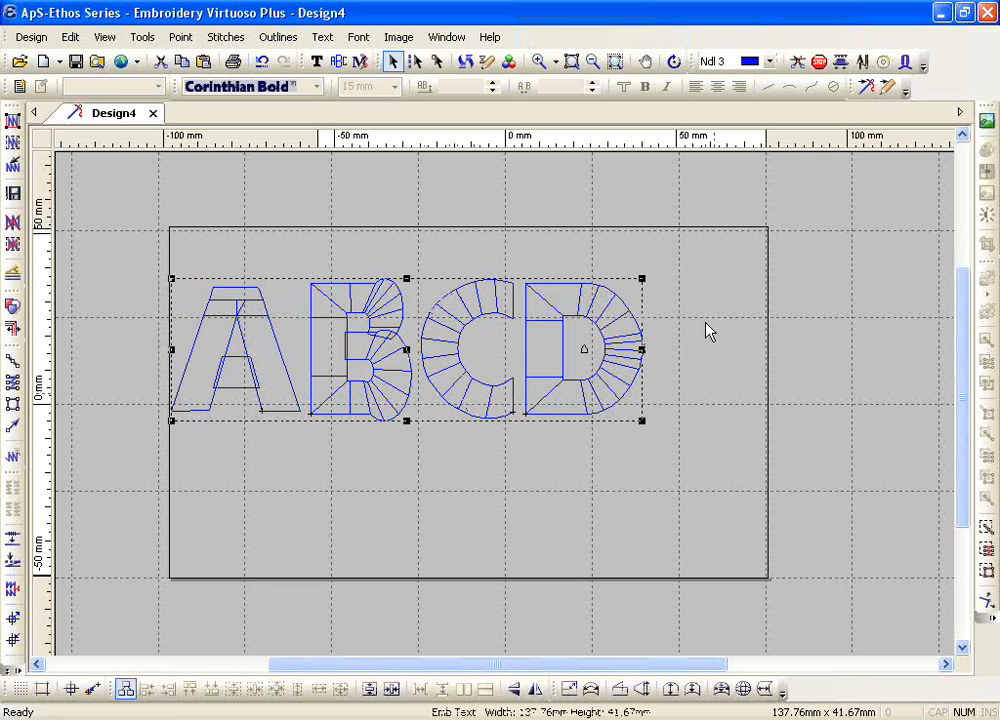
{"action": "mouse_move", "coordinate": [642, 349]}
{"action": "left_mouse_down"}
{"action": "mouse_move", "coordinate": [540, 353]}
{"action": "mouse_move", "coordinate": [629, 356]}
{"action": "left_mouse_up"}
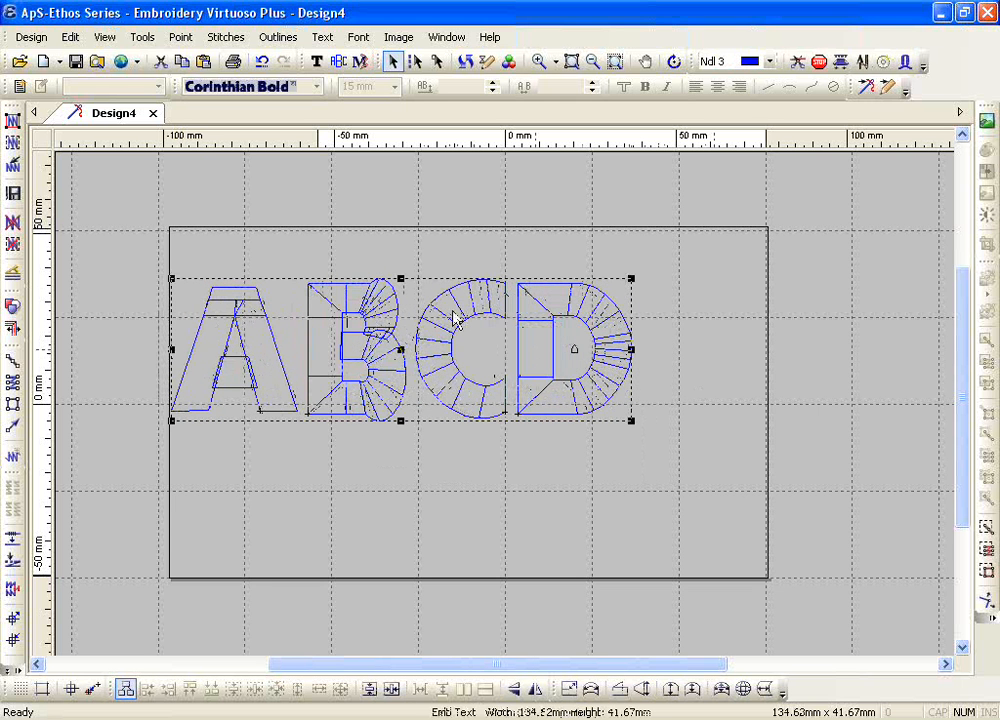
{"action": "mouse_move", "coordinate": [398, 278]}
{"action": "left_mouse_down"}
{"action": "mouse_move", "coordinate": [396, 336]}
{"action": "mouse_move", "coordinate": [400, 268]}
{"action": "mouse_move", "coordinate": [393, 291]}
{"action": "mouse_move", "coordinate": [400, 268]}
{"action": "mouse_move", "coordinate": [400, 286]}
{"action": "left_mouse_up"}
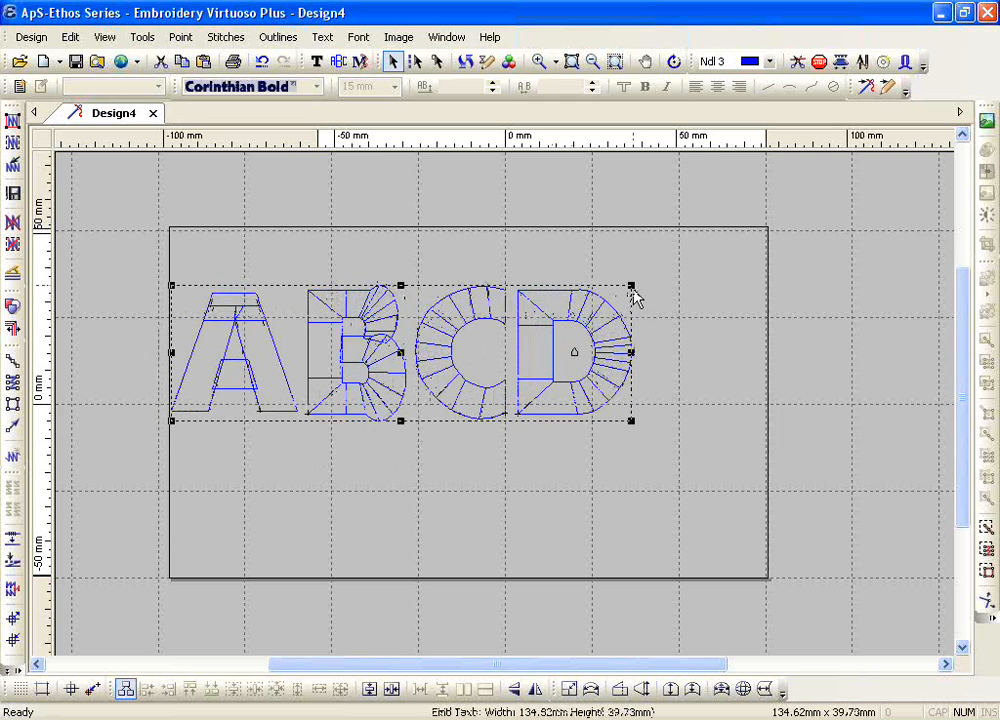
{"action": "left_click_drag", "start_coordinate": [631, 286], "coordinate": [590, 288]}
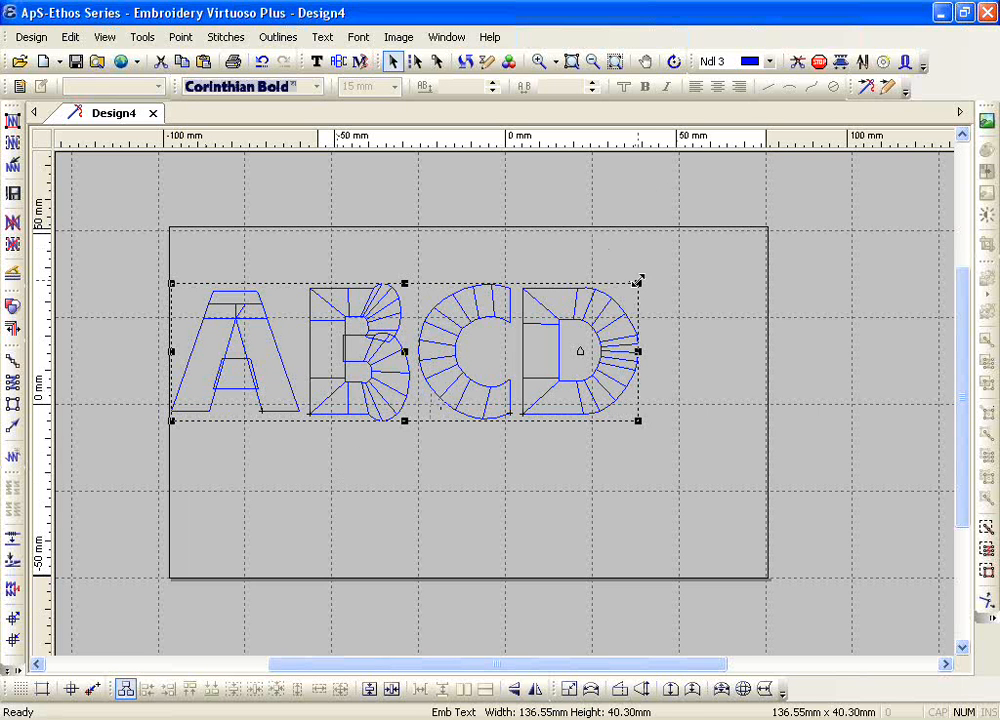
{"action": "left_click_drag", "start_coordinate": [641, 277], "coordinate": [652, 242]}
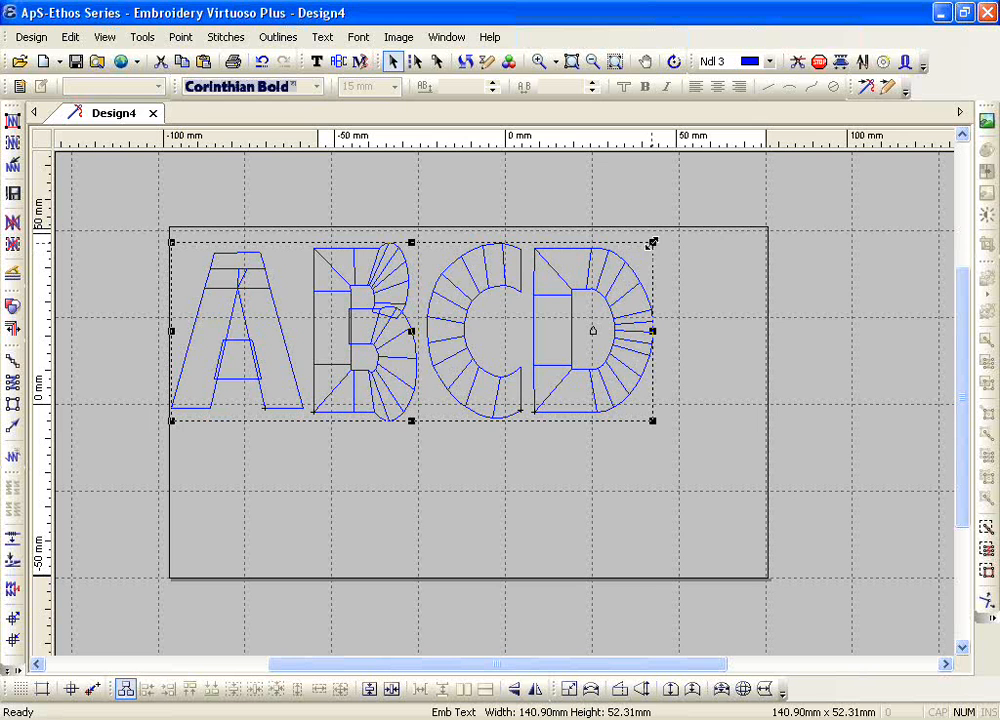
{"action": "mouse_move", "coordinate": [652, 242]}
{"action": "left_mouse_down"}
{"action": "mouse_move", "coordinate": [572, 270]}
{"action": "mouse_move", "coordinate": [645, 228]}
{"action": "left_mouse_up"}
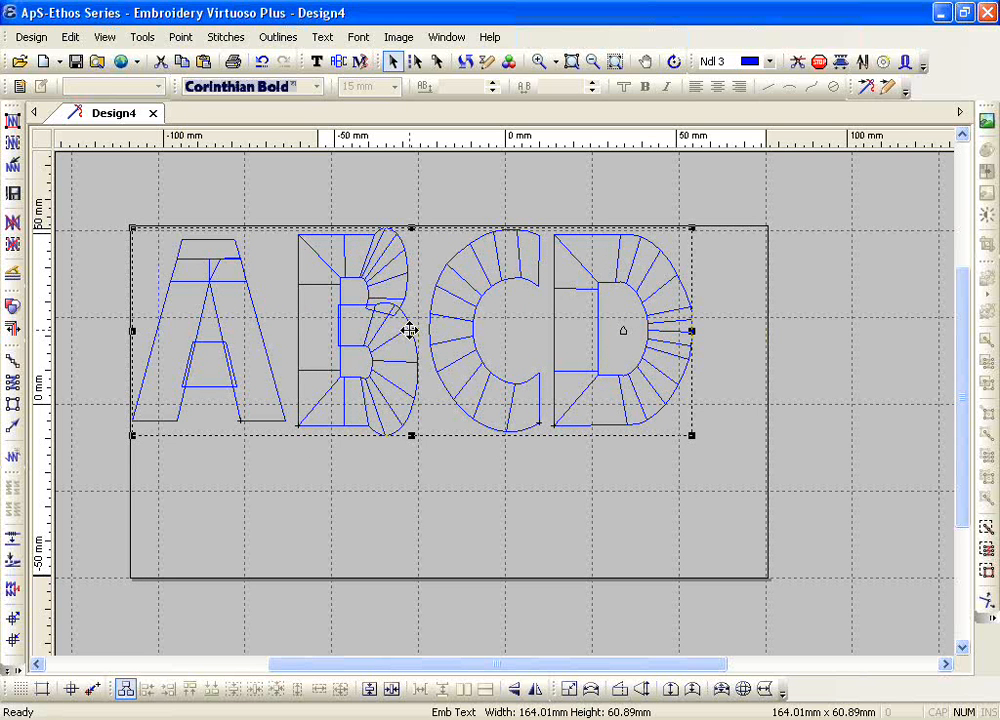
Step: Display the outline points of the lettering and pull down the topmost curve point of the B's upper bowl
{"action": "left_click", "coordinate": [438, 66]}
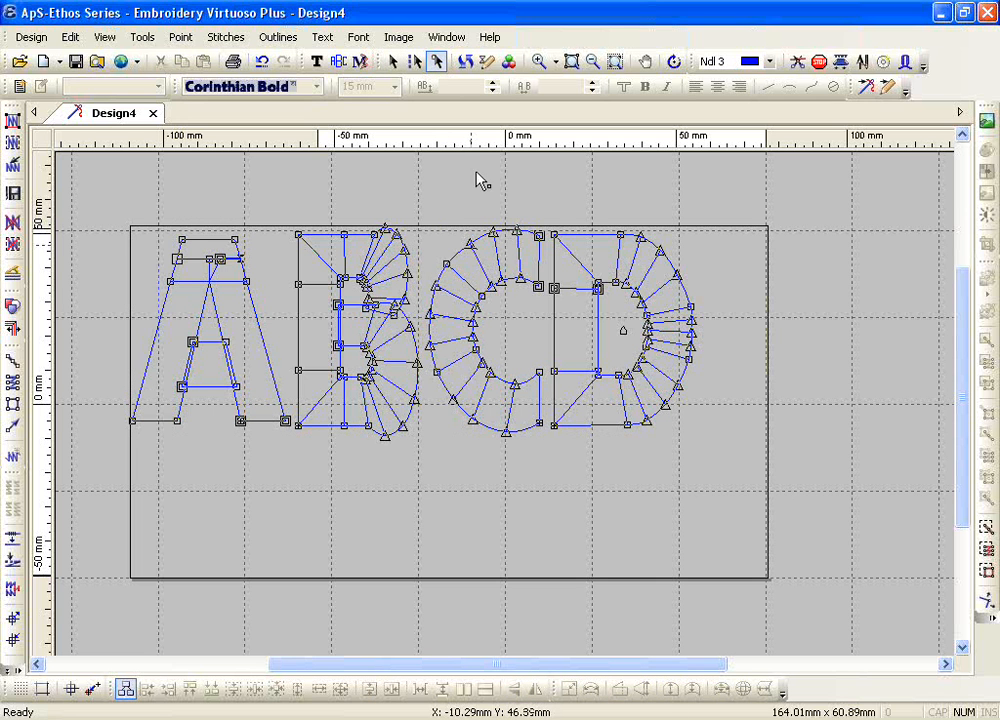
{"action": "left_click", "coordinate": [538, 61]}
{"action": "left_click_drag", "start_coordinate": [281, 214], "coordinate": [490, 349]}
{"action": "key", "text": "Escape"}
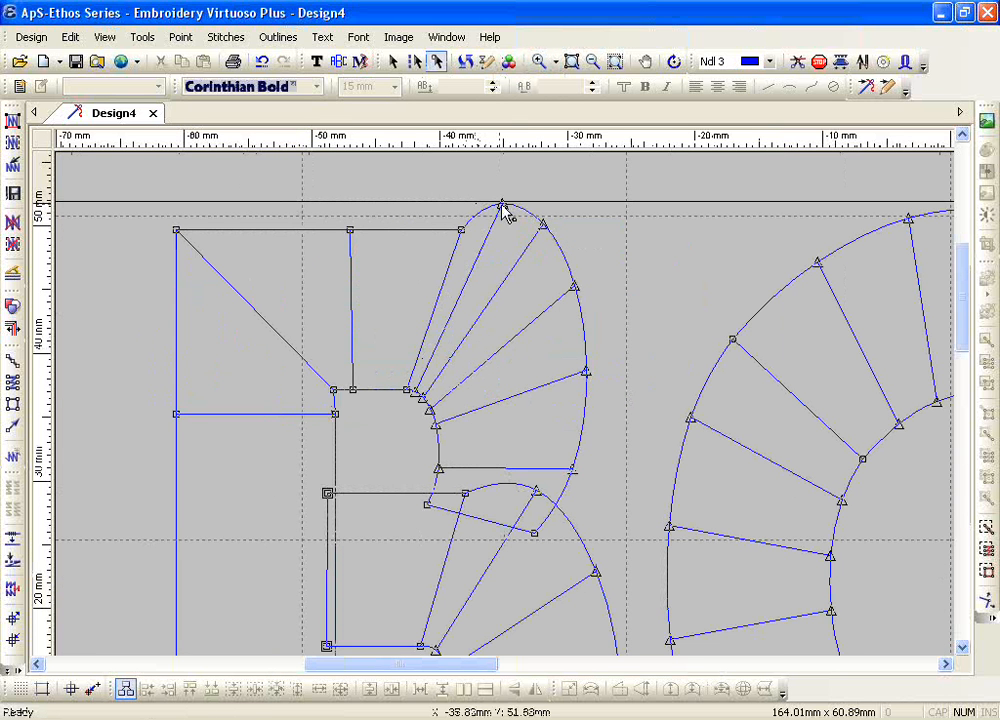
{"action": "left_click_drag", "start_coordinate": [503, 208], "coordinate": [494, 235]}
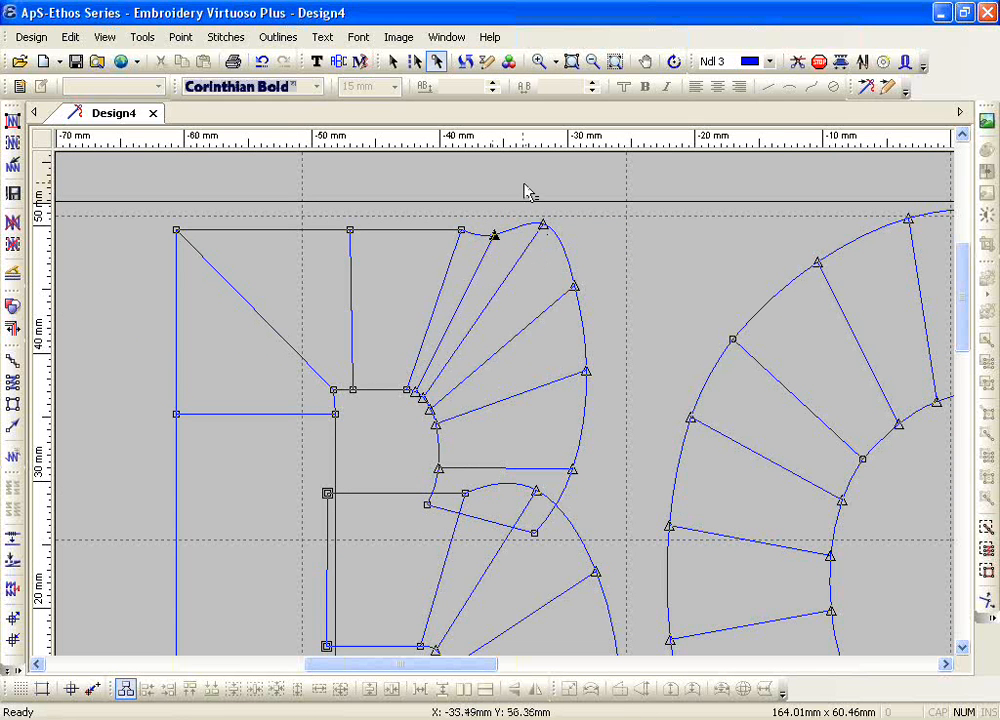
Step: Move the other points along the outer curve of the B's upper bowl inward to smooth its shape
{"action": "left_click_drag", "start_coordinate": [523, 180], "coordinate": [559, 322]}
{"action": "left_click_drag", "start_coordinate": [589, 374], "coordinate": [573, 370]}
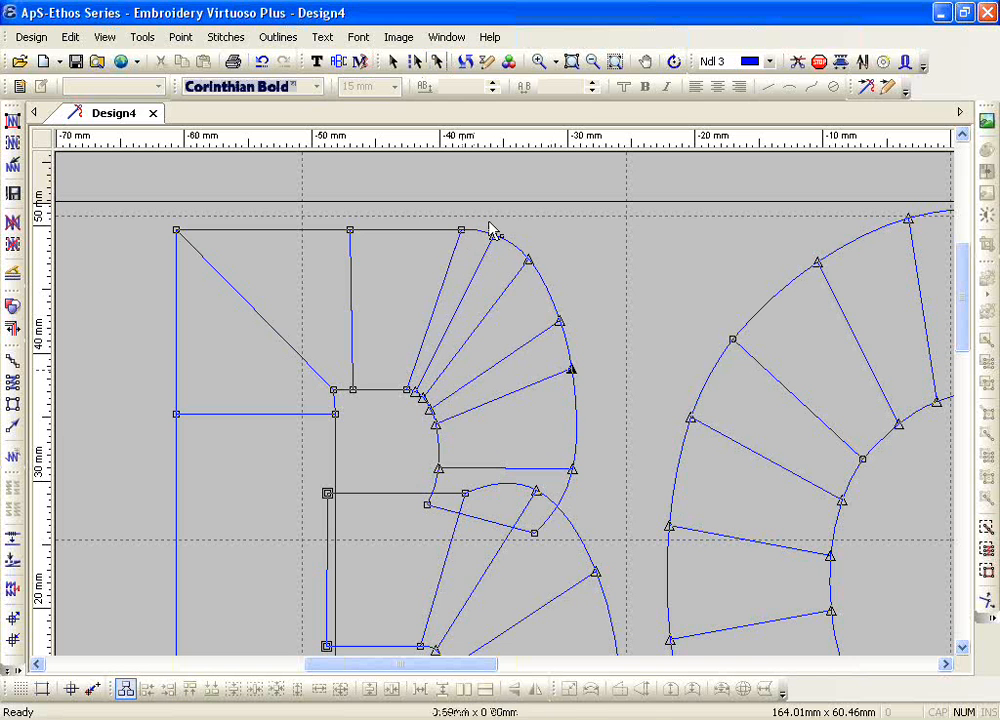
{"action": "left_click_drag", "start_coordinate": [478, 210], "coordinate": [528, 264]}
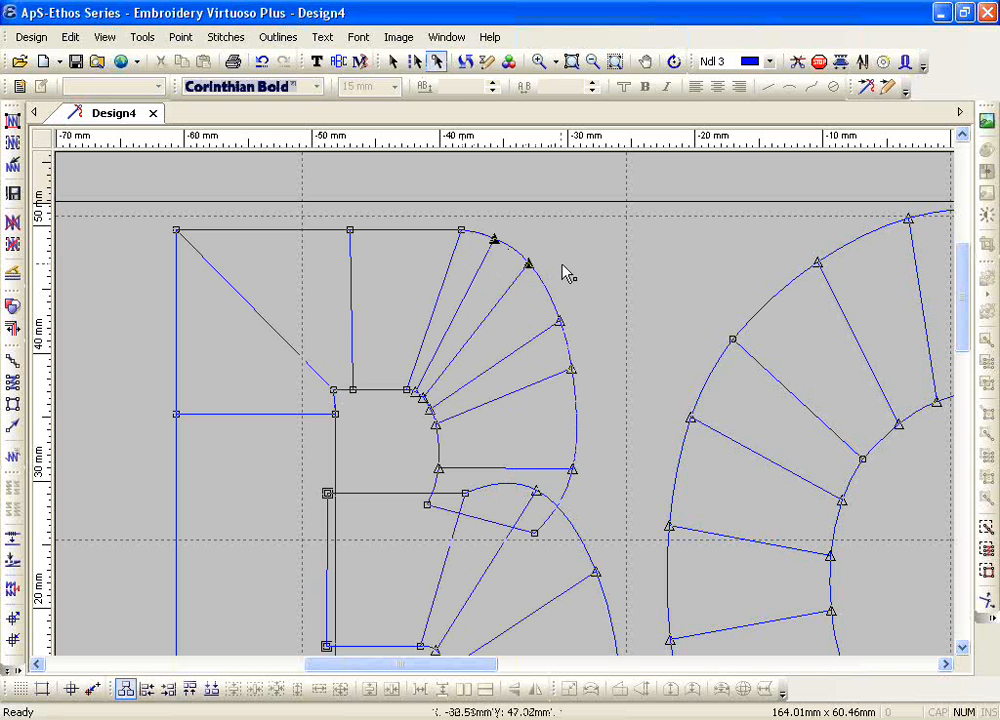
{"action": "left_click", "coordinate": [584, 309]}
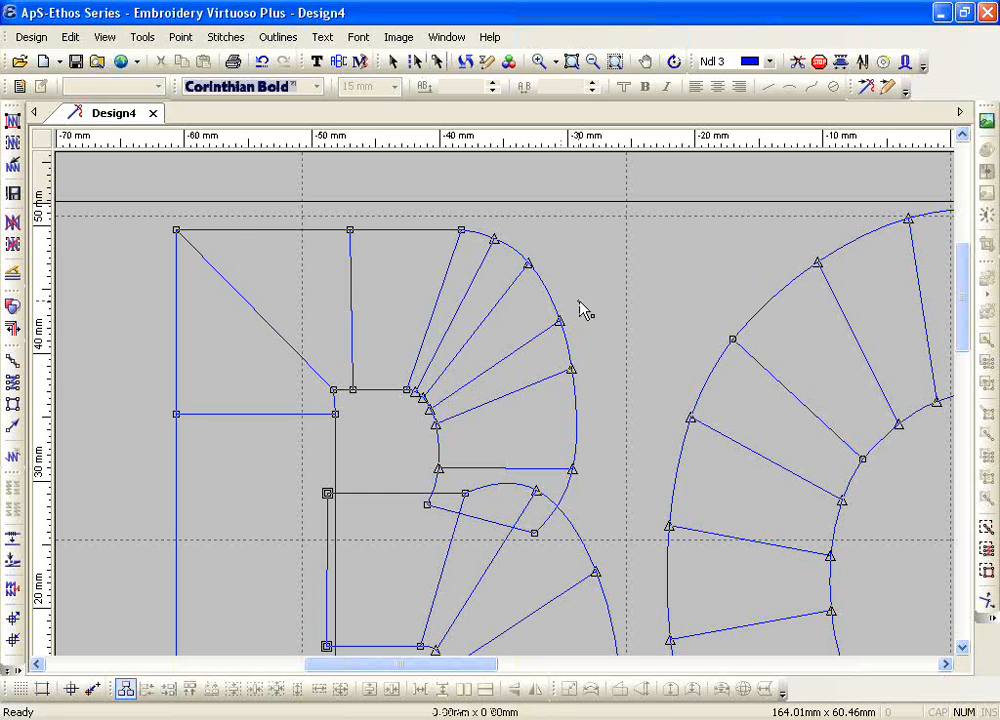
Step: Delete the three upper curve points along the outer edge of the B's upper bowl
{"action": "left_click", "coordinate": [559, 321]}
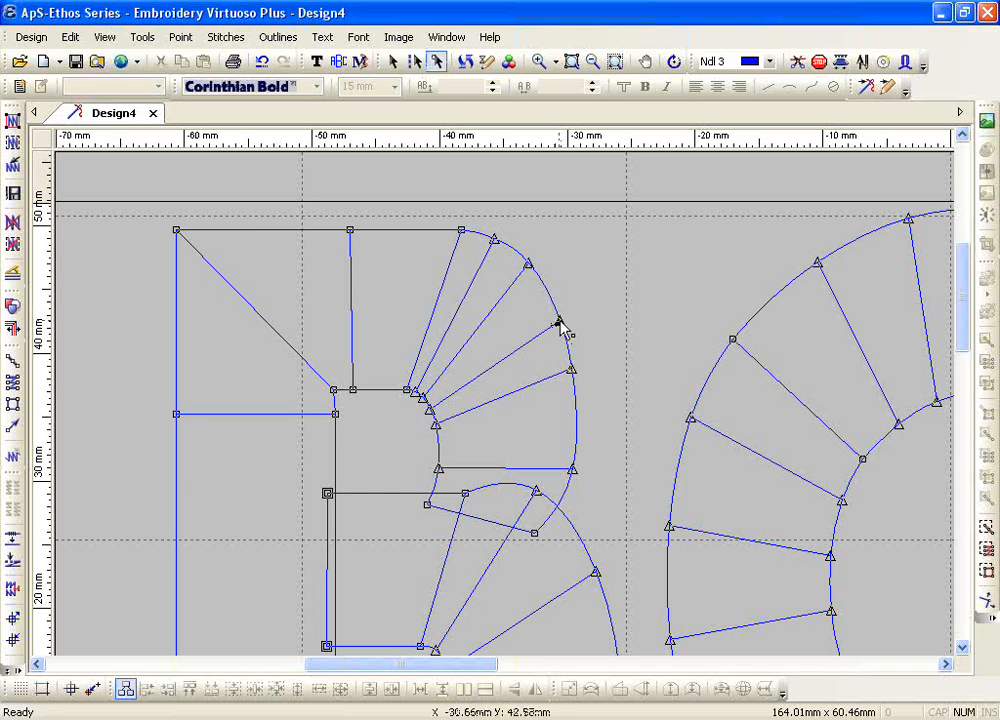
{"action": "key", "text": "Delete"}
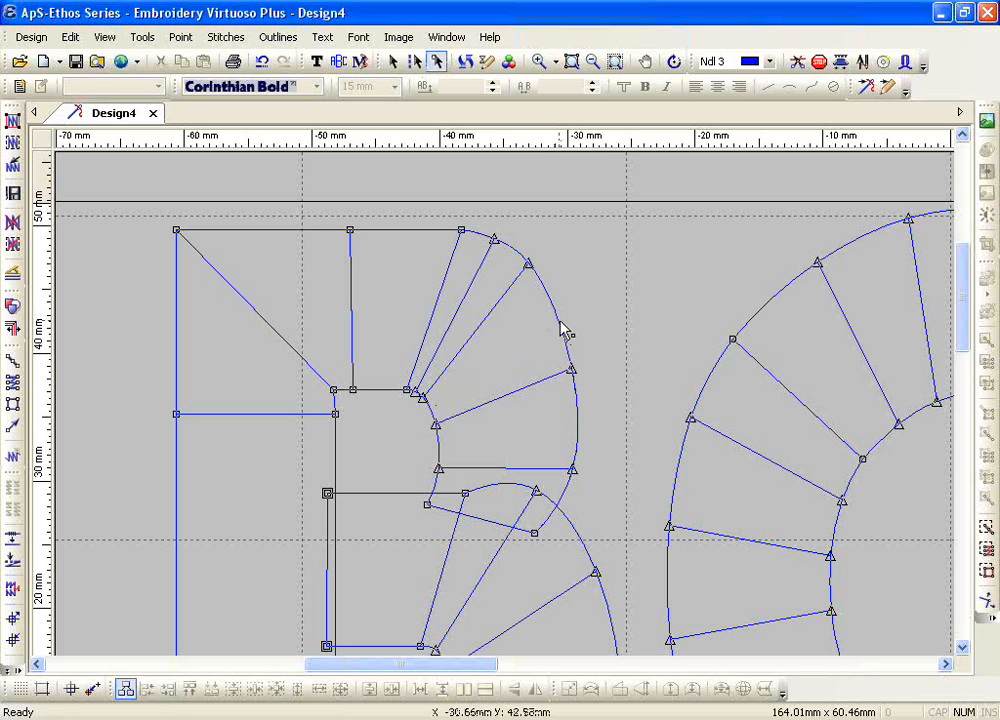
{"action": "left_click_drag", "start_coordinate": [478, 213], "coordinate": [556, 292]}
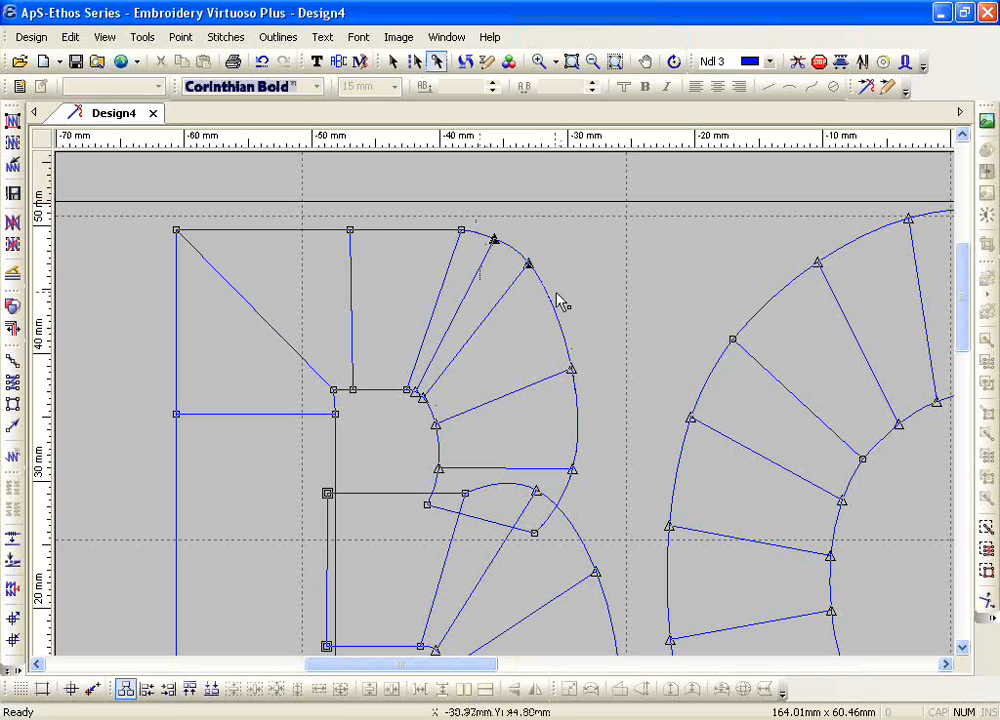
{"action": "key", "text": "Delete"}
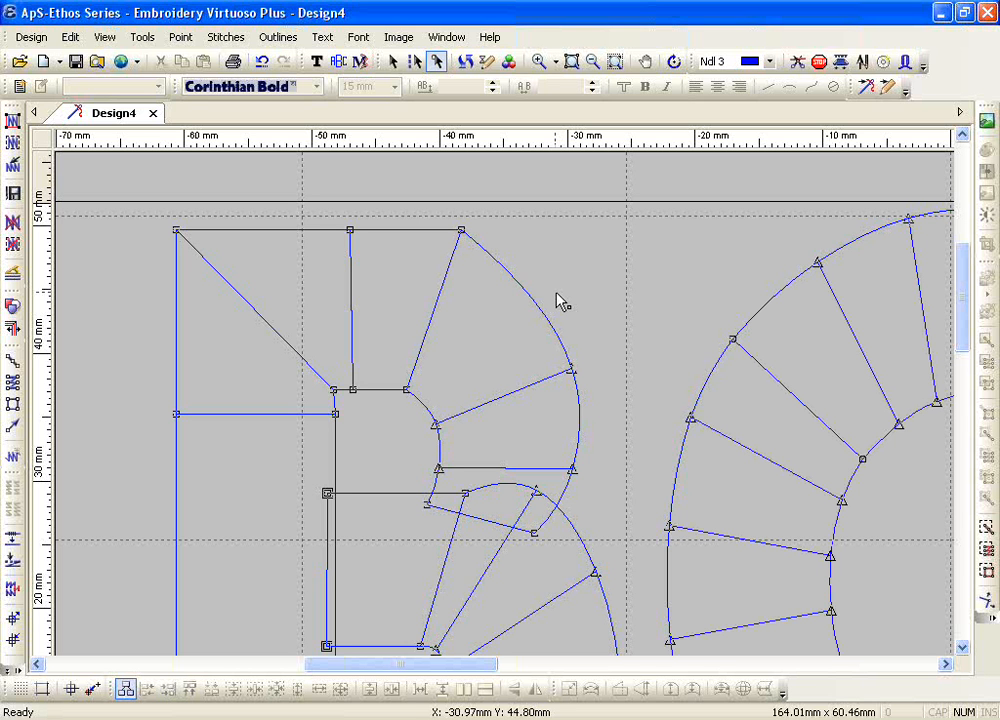
Step: Convert the two remaining curve points on the outer edge of the B's upper bowl to straight points and the upper one back to a curve
{"action": "left_click", "coordinate": [570, 370]}
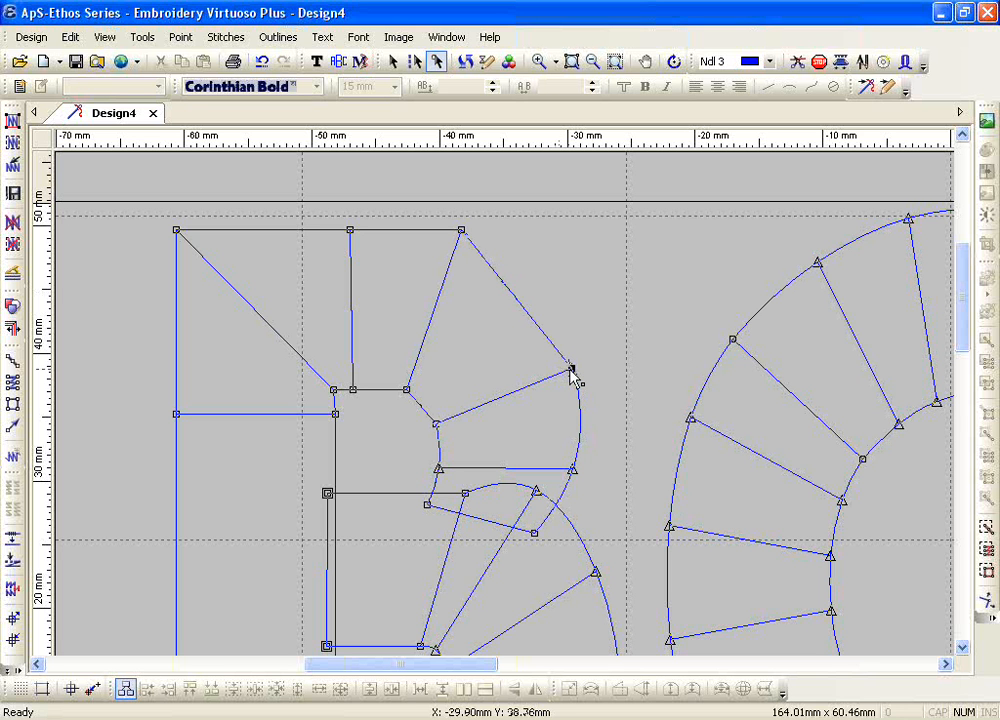
{"action": "left_click", "coordinate": [572, 470]}
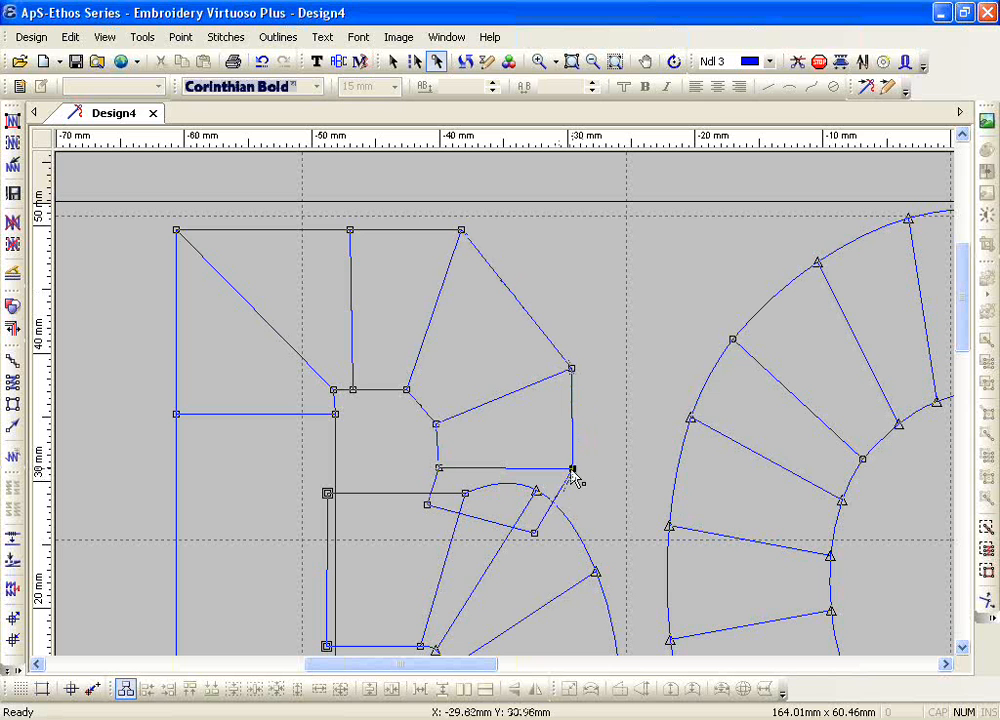
{"action": "left_click", "coordinate": [571, 371]}
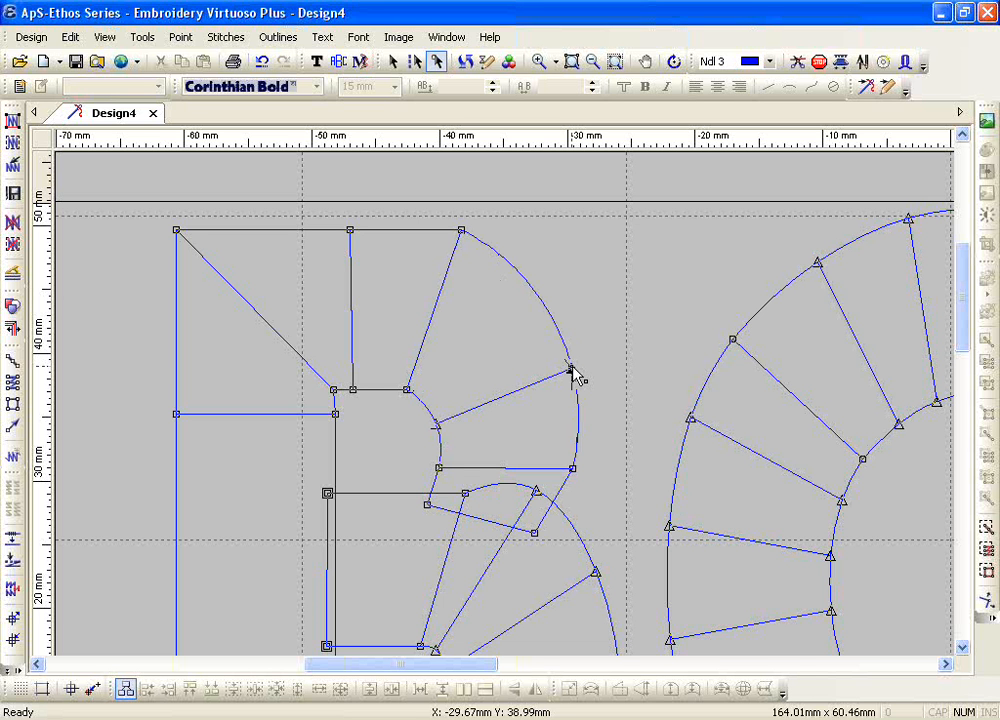
Step: Lower the top curve point of the B's lower bowl and raise its bottom outer and inner curve points to flatten the base
{"action": "scroll", "coordinate": [442, 364], "scroll_direction": "down", "scroll_amount": 3}
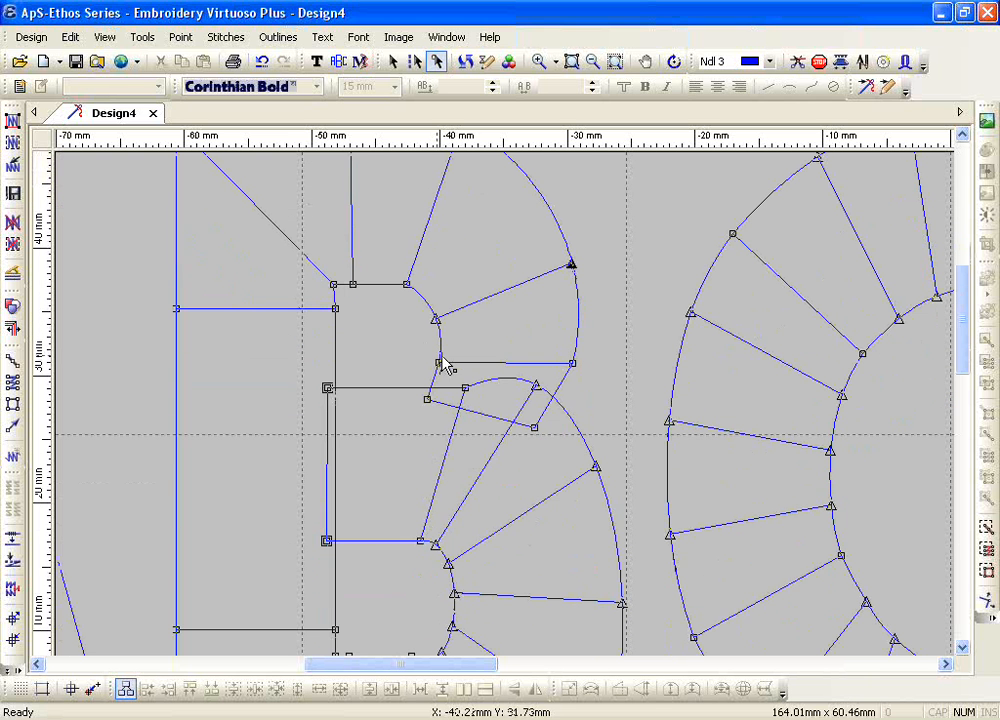
{"action": "left_click_drag", "start_coordinate": [536, 387], "coordinate": [535, 416]}
{"action": "scroll", "coordinate": [536, 415], "scroll_direction": "down", "scroll_amount": 6}
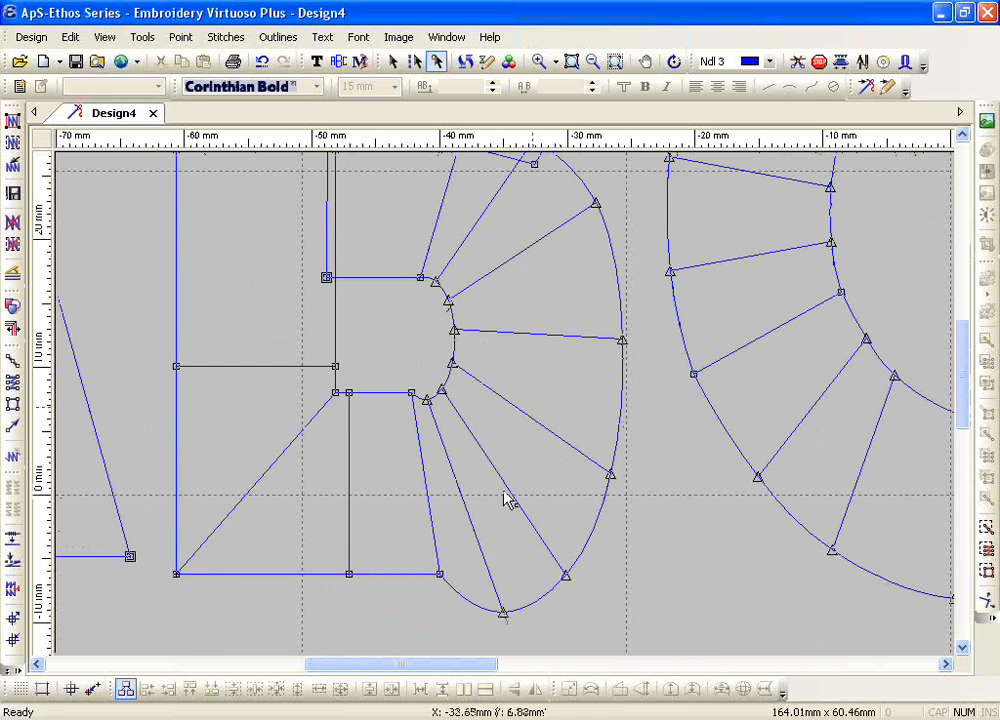
{"action": "left_click_drag", "start_coordinate": [463, 540], "coordinate": [591, 654]}
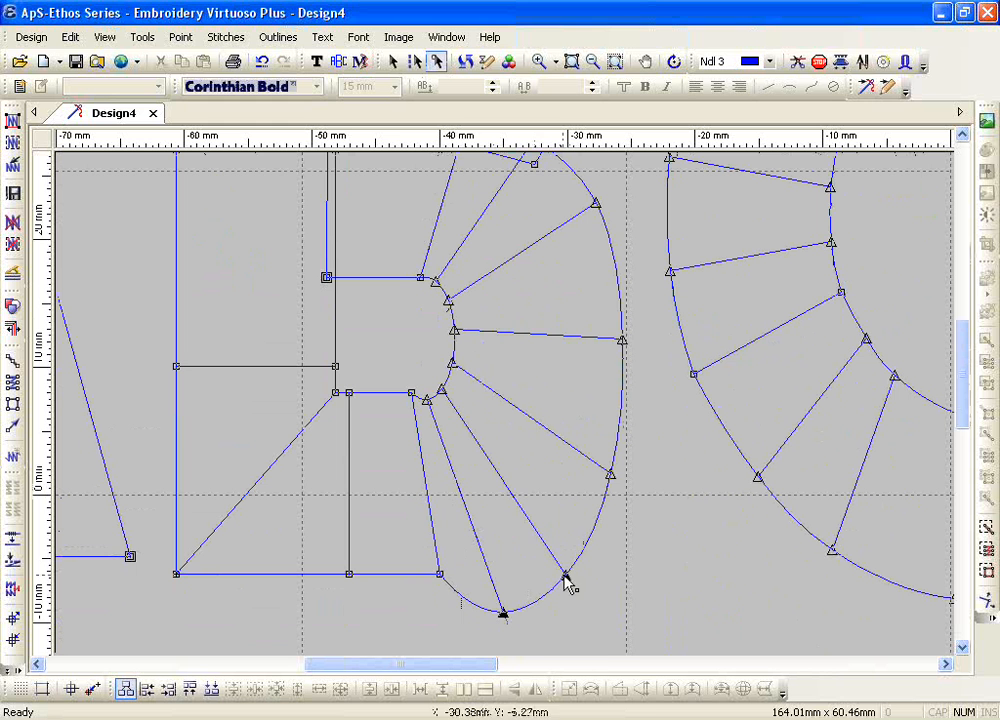
{"action": "left_click_drag", "start_coordinate": [566, 577], "coordinate": [559, 527]}
{"action": "left_click_drag", "start_coordinate": [419, 373], "coordinate": [438, 382]}
{"action": "key", "text": "Escape"}
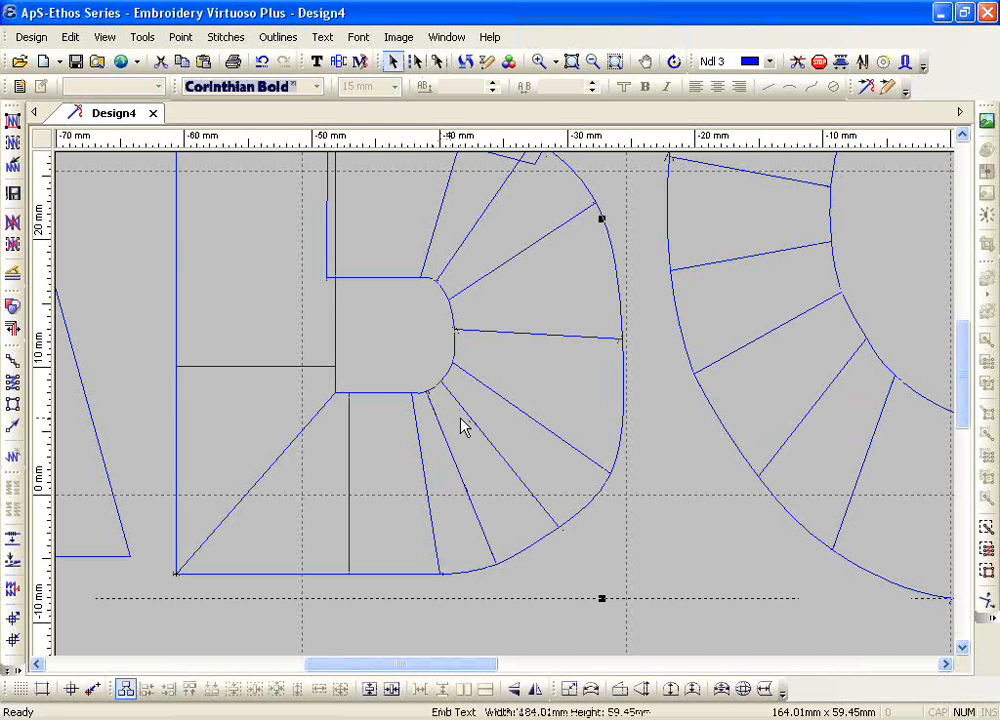
Step: Redisplay the lettering's outline points and insert an outer and inner point pair on the C's upper left side, pulled outward from the curve
{"action": "scroll", "coordinate": [462, 430], "scroll_direction": "up", "scroll_amount": 3}
{"action": "scroll", "coordinate": [462, 430], "scroll_direction": "down", "scroll_amount": 1}
{"action": "scroll", "coordinate": [460, 434], "scroll_direction": "down", "scroll_amount": 3}
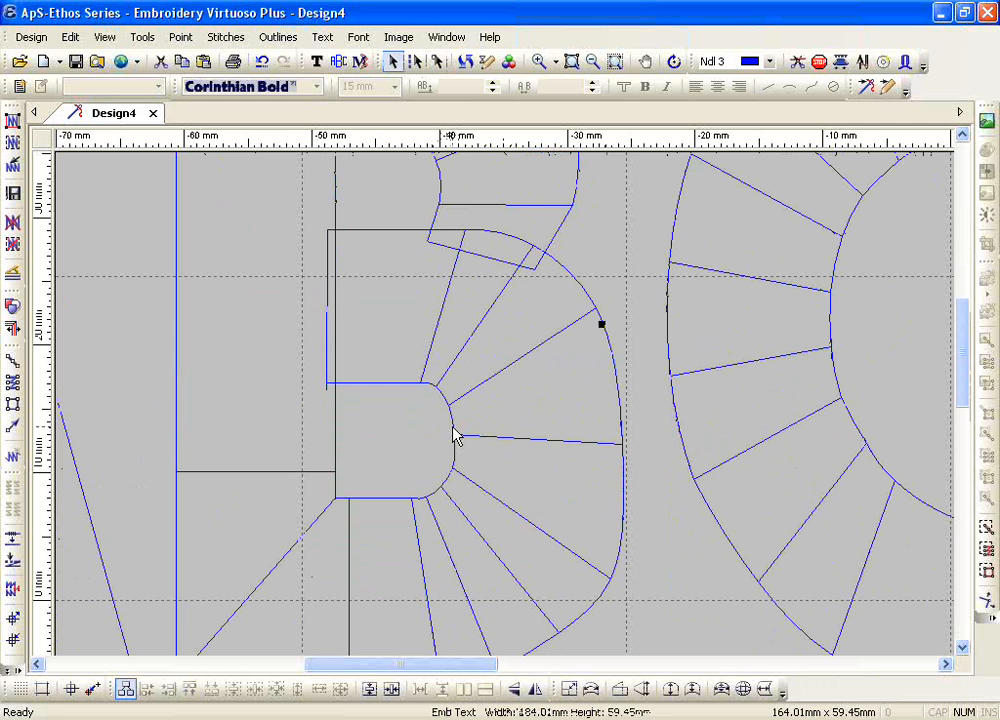
{"action": "left_click", "coordinate": [436, 61]}
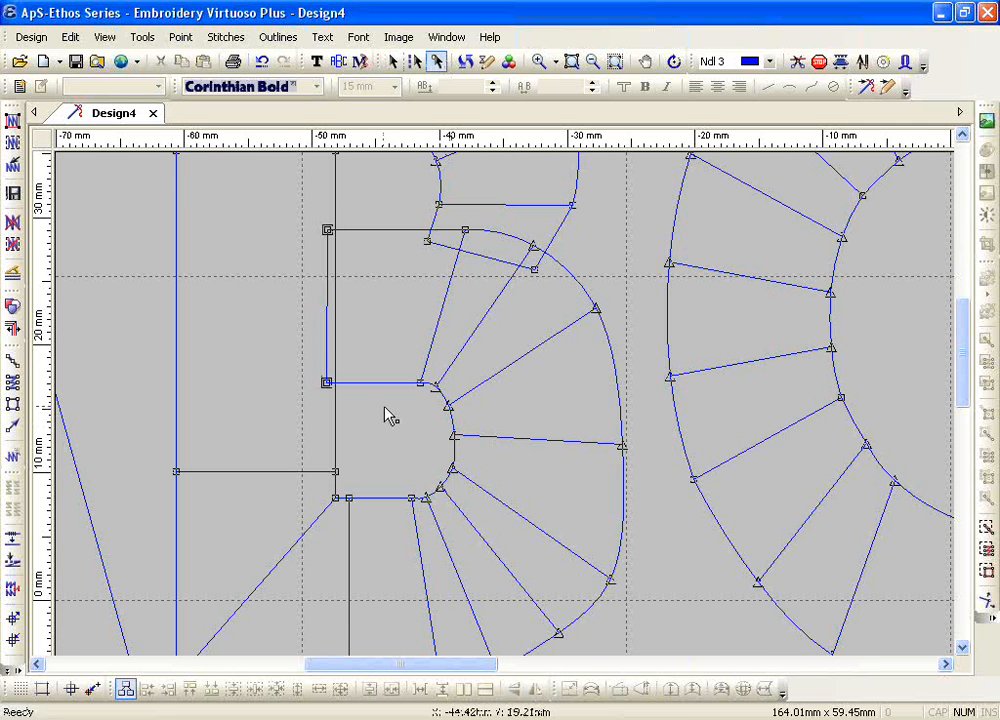
{"action": "scroll", "coordinate": [390, 416], "scroll_direction": "up", "scroll_amount": 4}
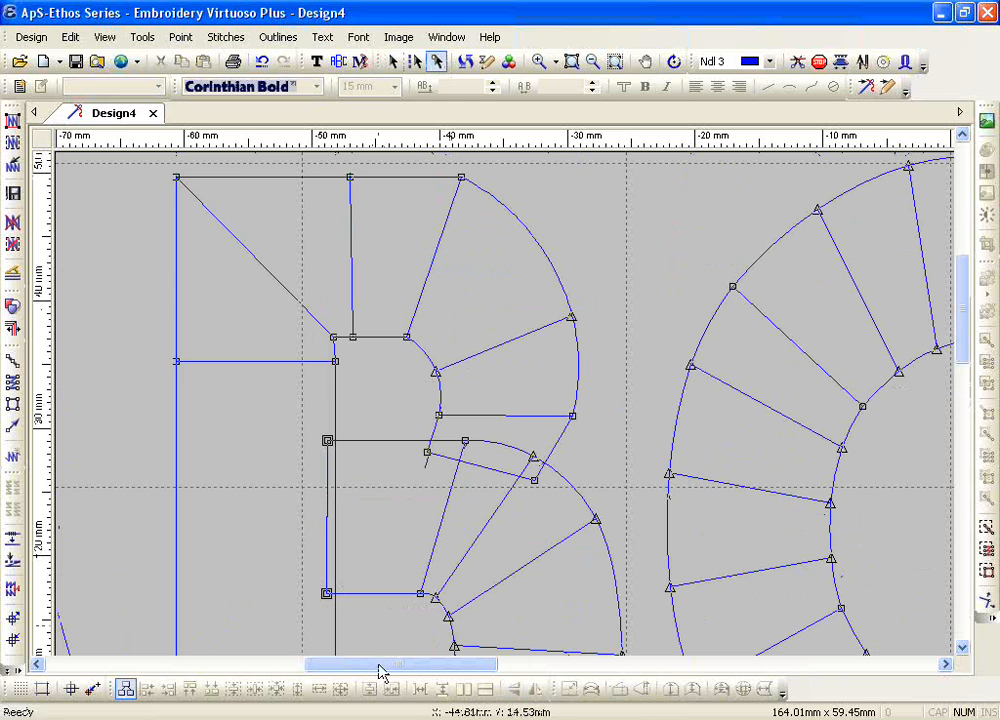
{"action": "left_click_drag", "start_coordinate": [380, 672], "coordinate": [527, 669]}
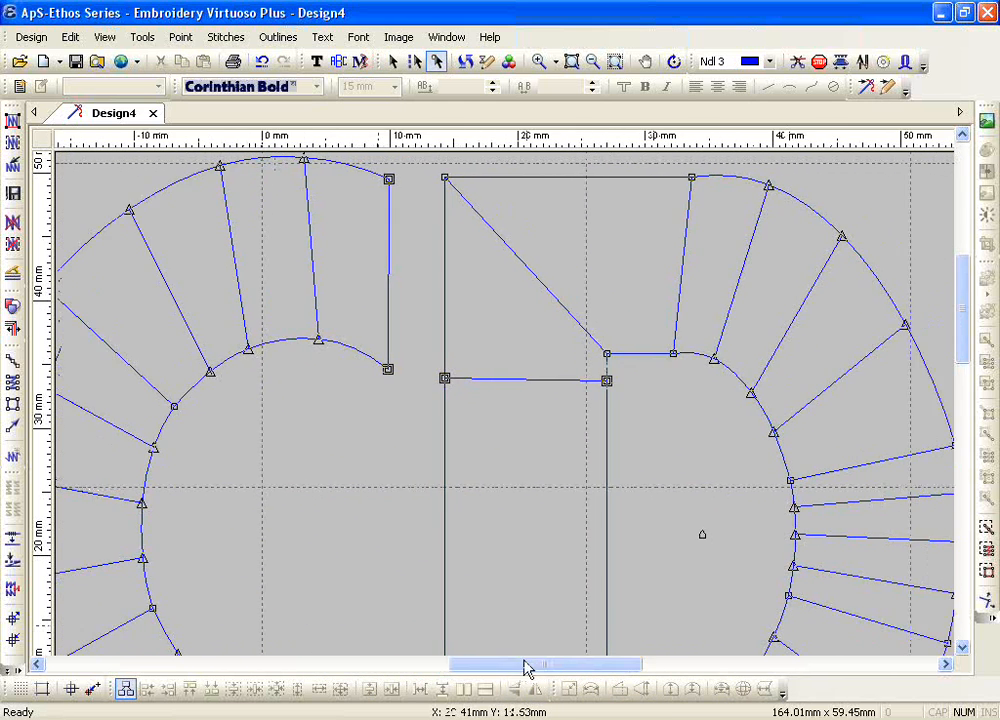
{"action": "scroll", "coordinate": [529, 661], "scroll_direction": "down", "scroll_amount": 3}
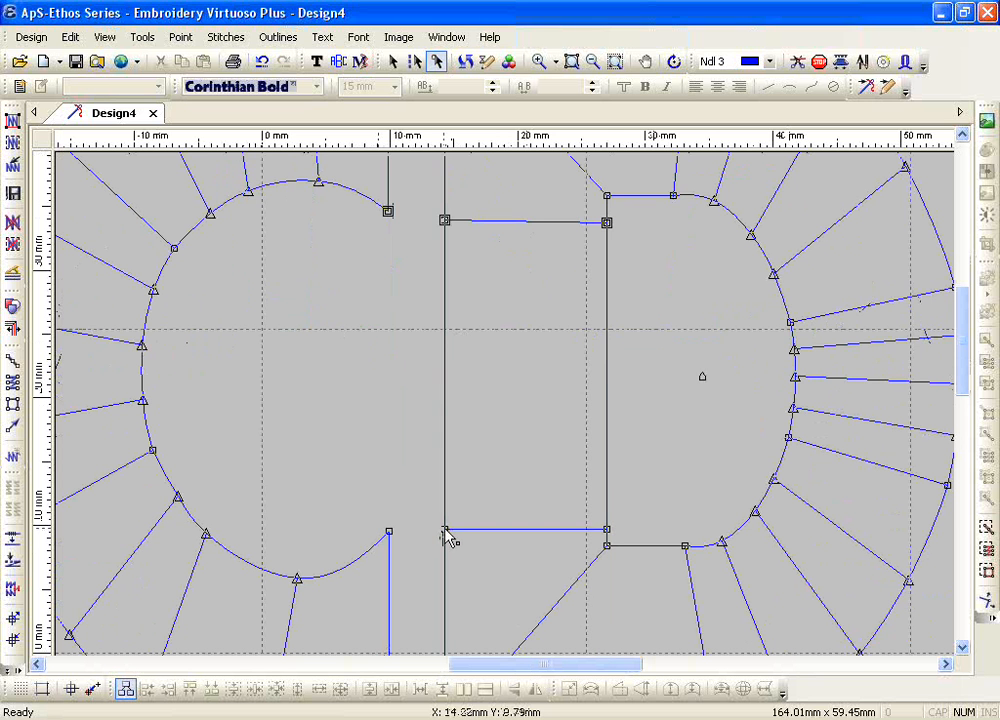
{"action": "left_click_drag", "start_coordinate": [469, 675], "coordinate": [429, 676]}
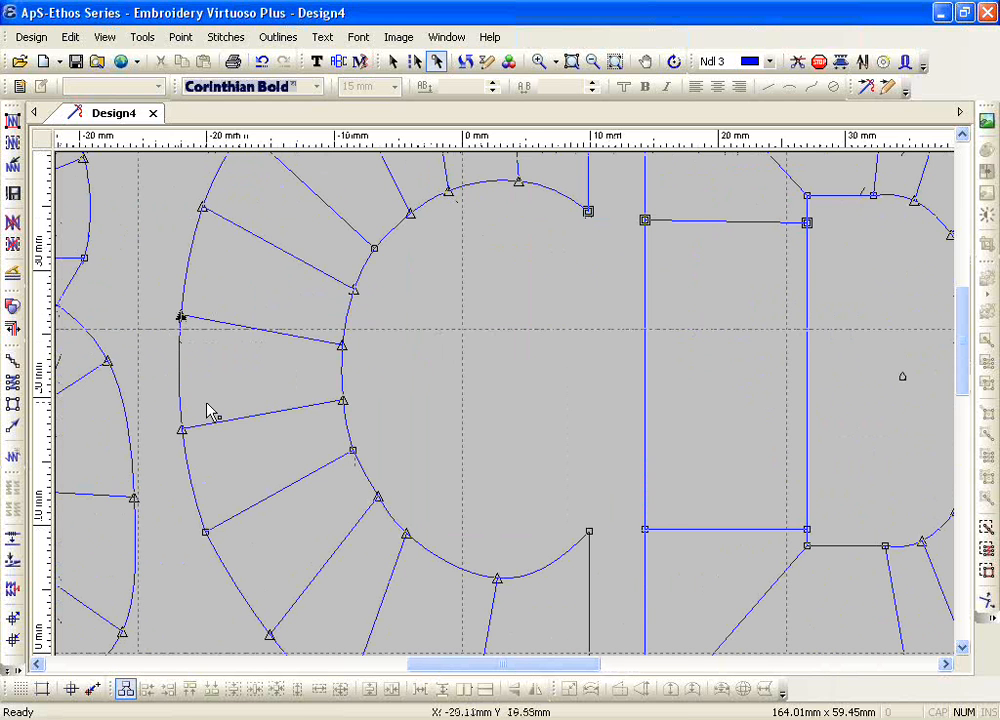
{"action": "key", "text": "Insert"}
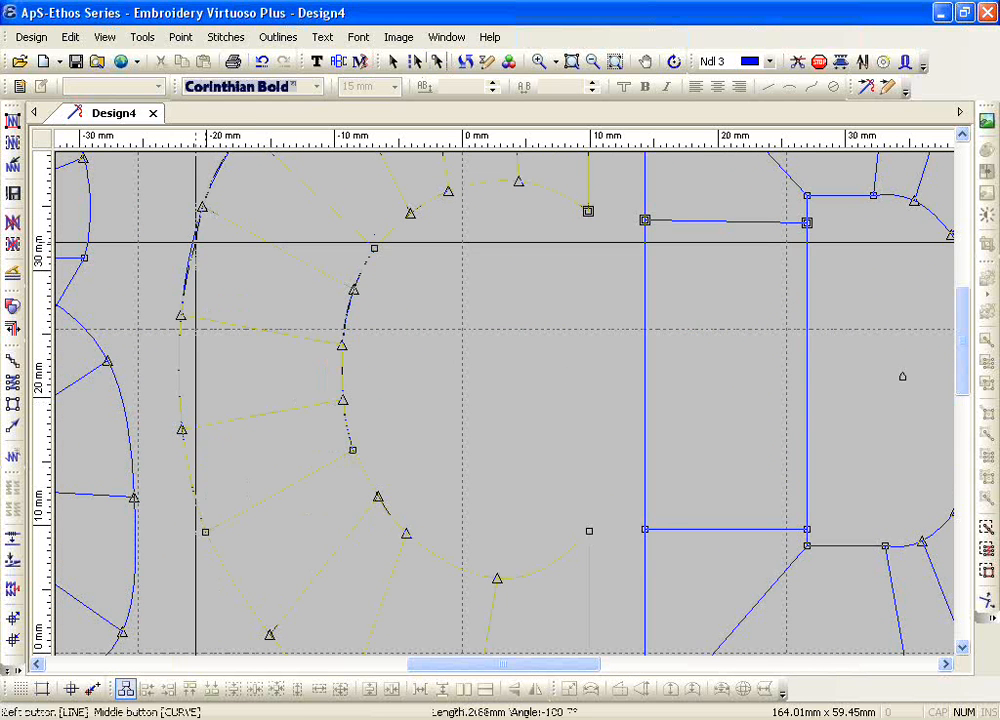
{"action": "left_click", "coordinate": [155, 221]}
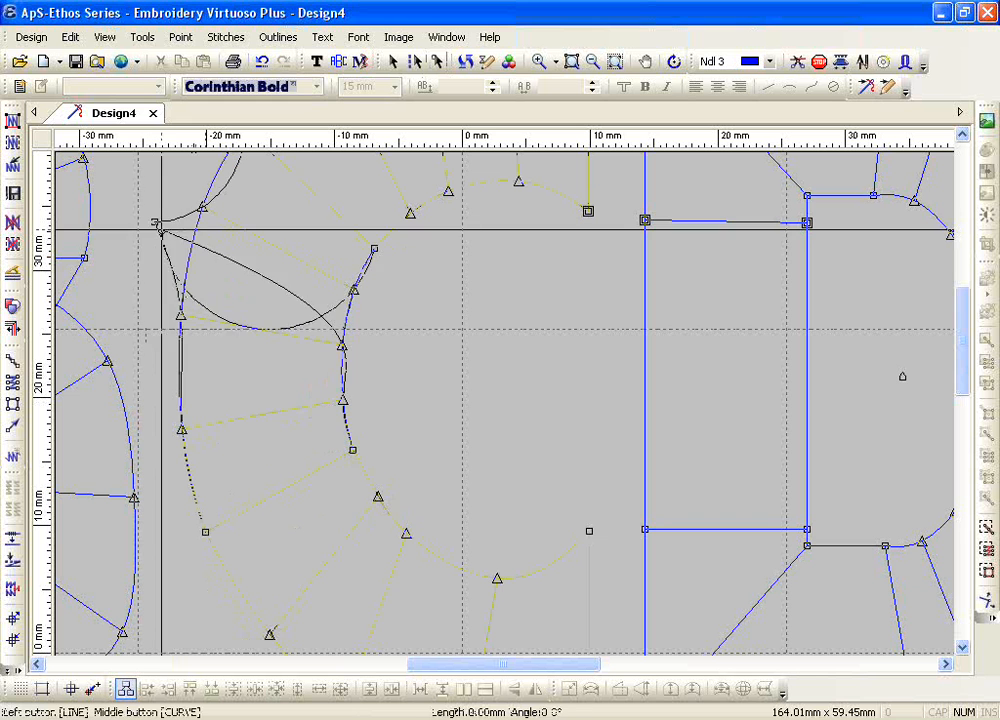
{"action": "left_click", "coordinate": [313, 304]}
{"action": "key", "text": "Return"}
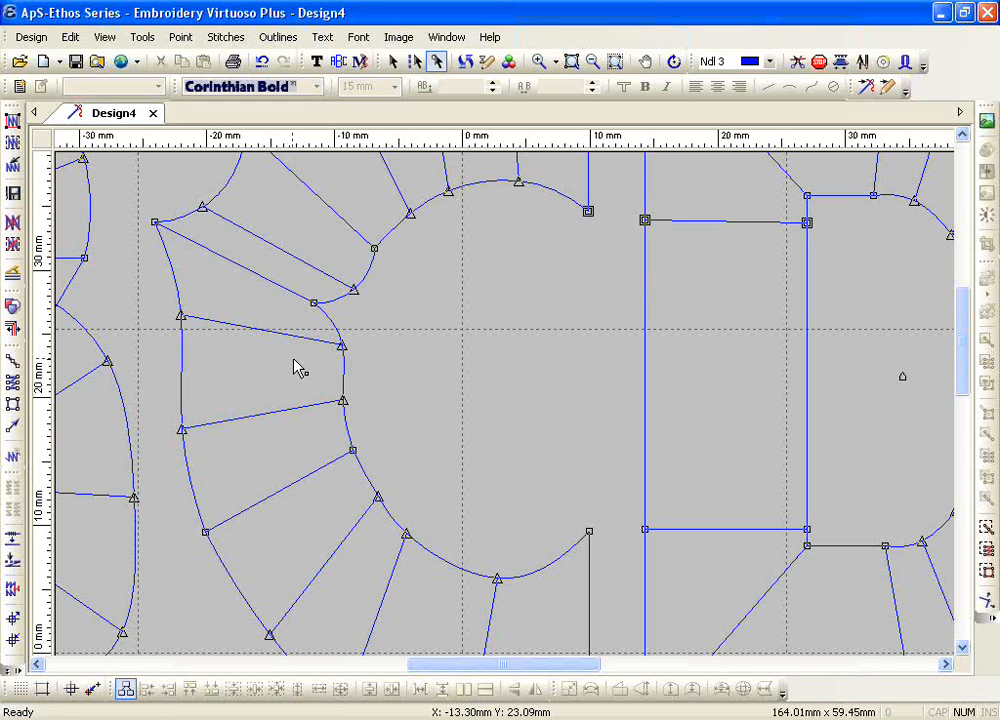
Step: Insert another outer and inner point pair on the C's lower left side, just above the square outline point
{"action": "scroll", "coordinate": [297, 368], "scroll_direction": "down", "scroll_amount": 2}
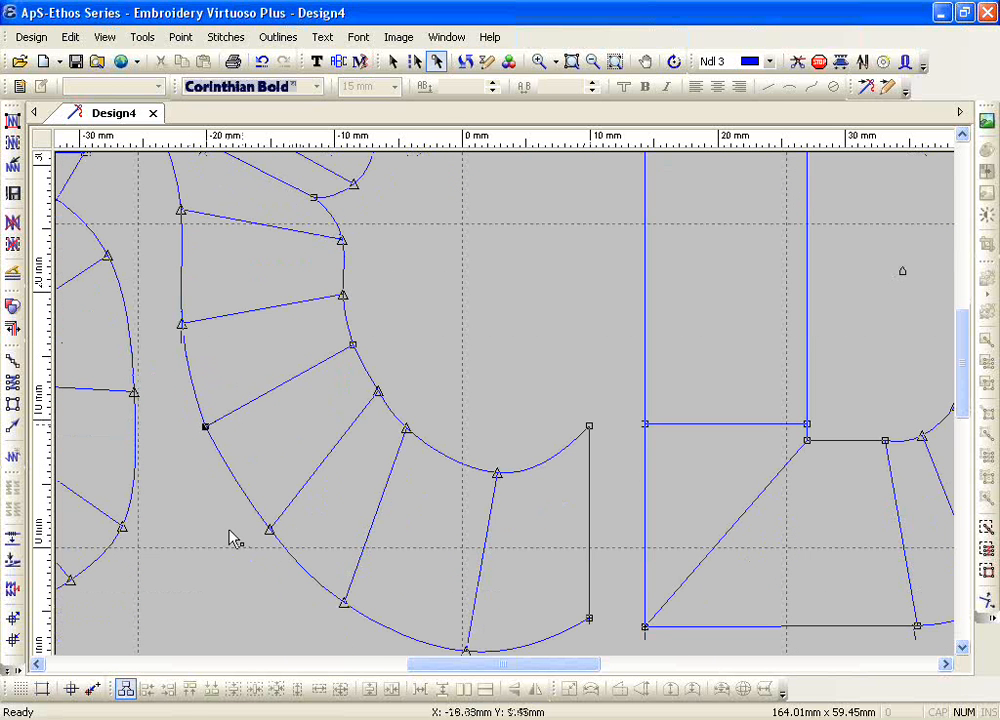
{"action": "key", "text": "Insert"}
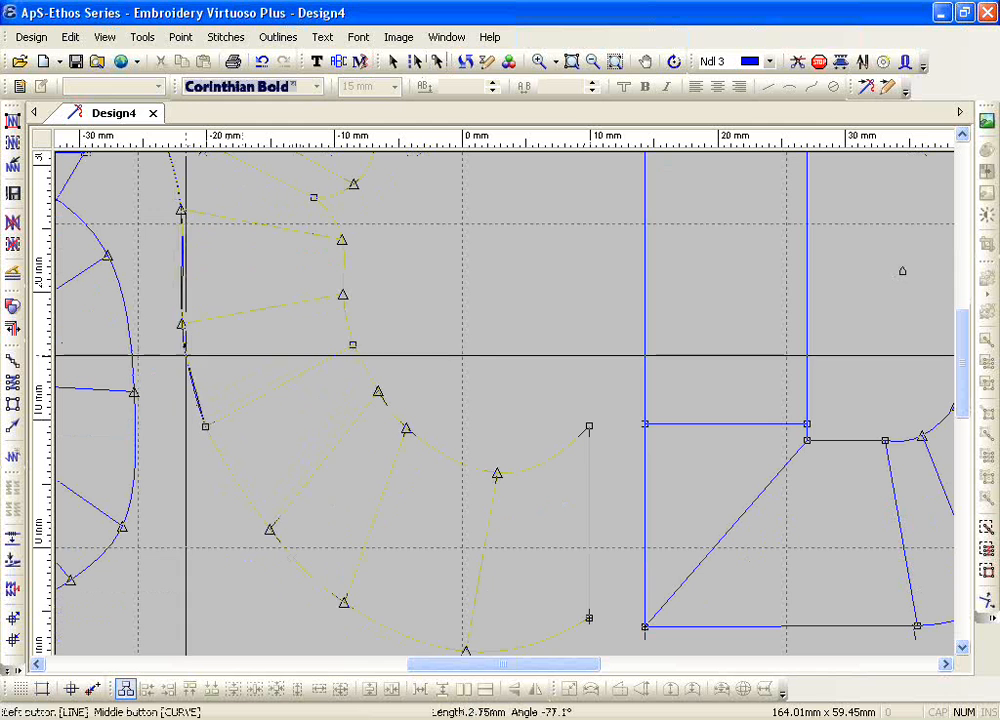
{"action": "left_click", "coordinate": [157, 372]}
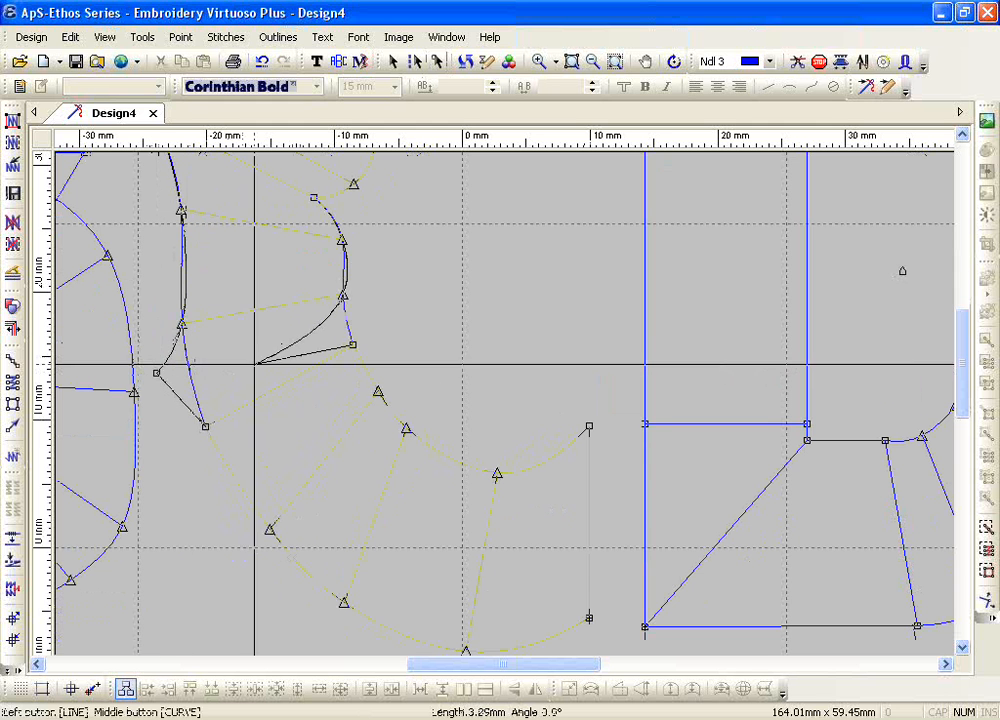
{"action": "left_click", "coordinate": [328, 333]}
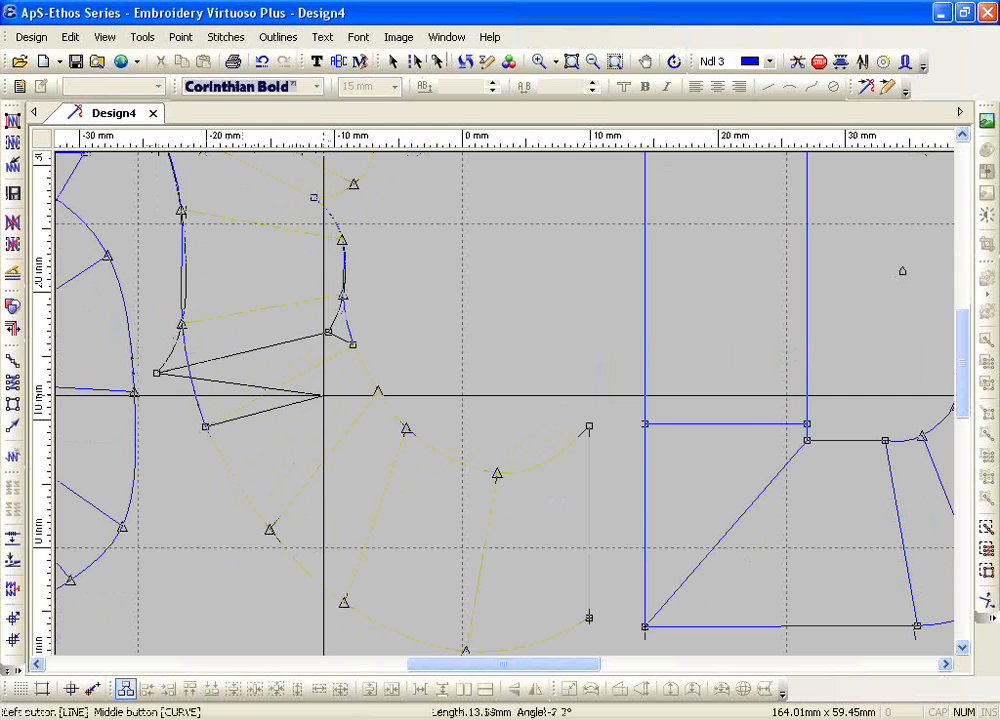
{"action": "key", "text": "Return"}
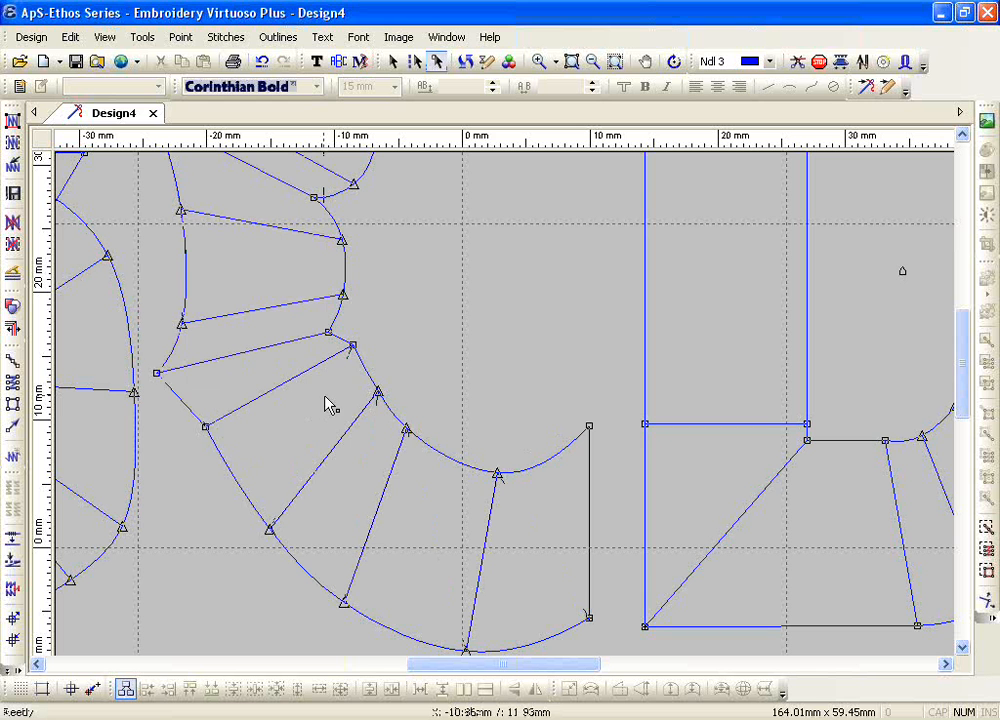
Step: Insert one more outer and inner point pair on the C between the previous pair and the square point below it
{"action": "left_click", "coordinate": [206, 428]}
{"action": "key", "text": "Insert"}
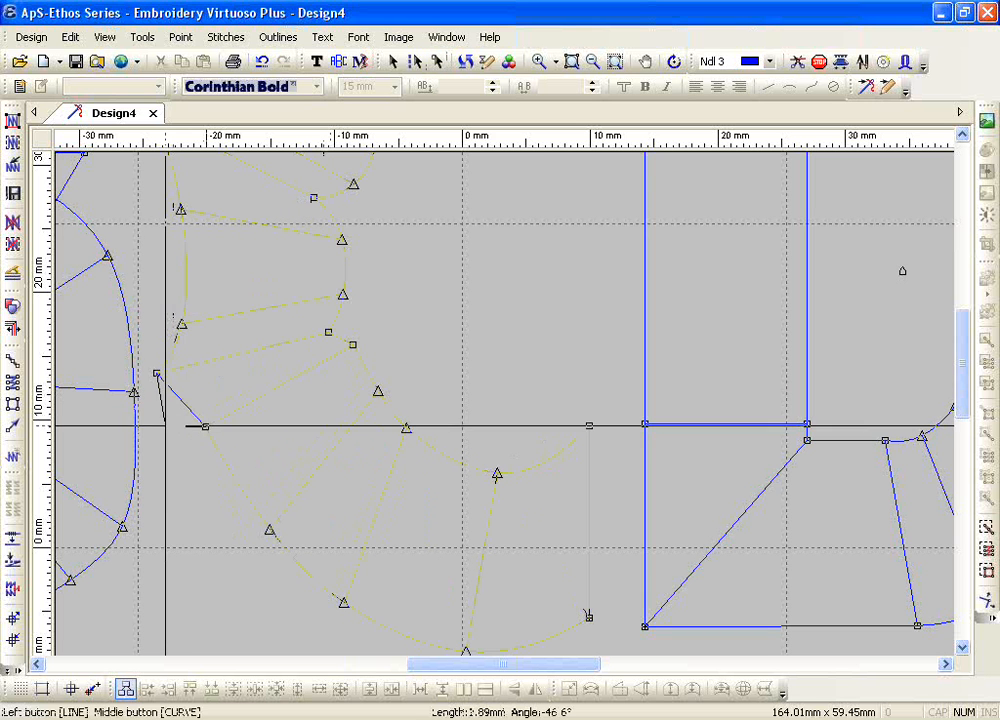
{"action": "left_click", "coordinate": [164, 423]}
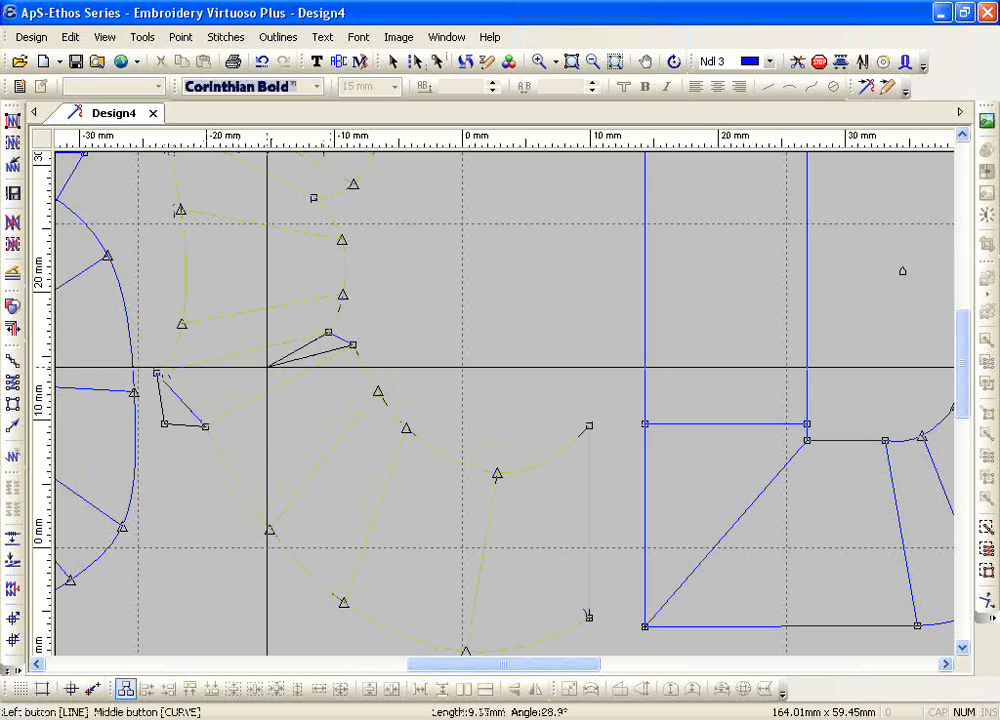
{"action": "left_click", "coordinate": [318, 347]}
{"action": "key", "text": "Return"}
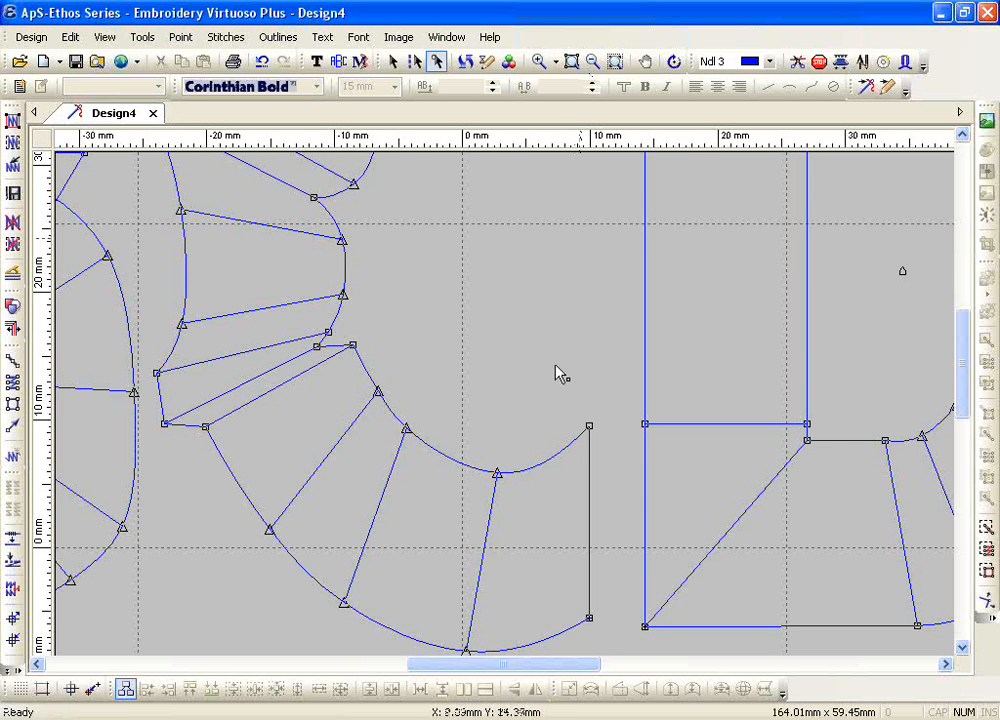
{"action": "left_click", "coordinate": [590, 429]}
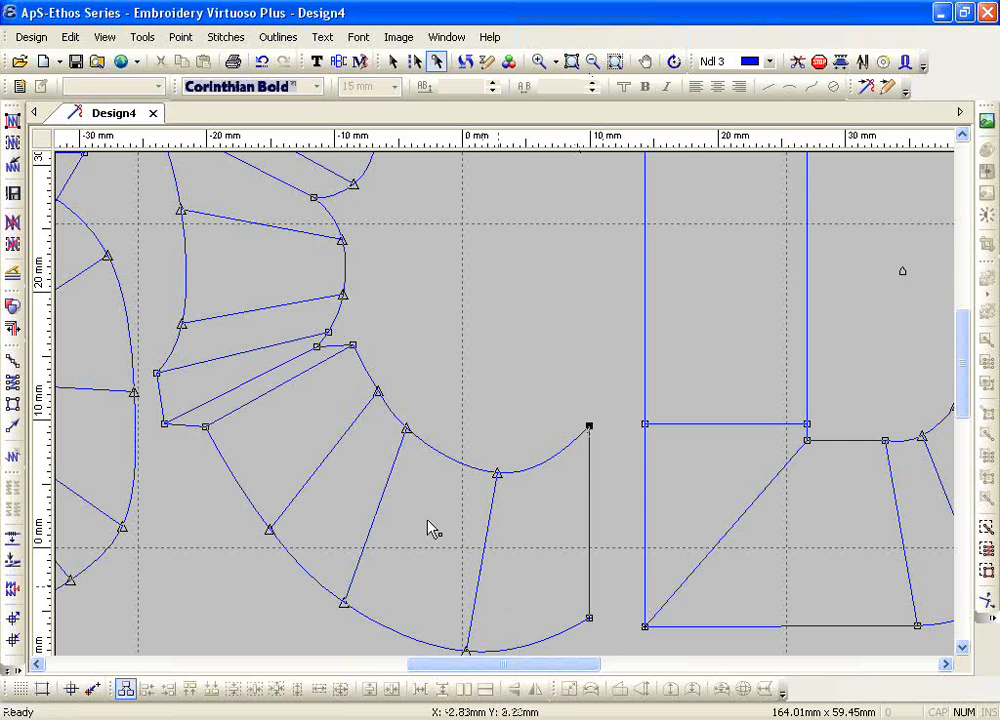
{"action": "left_click", "coordinate": [180, 37]}
{"action": "left_click", "coordinate": [195, 60]}
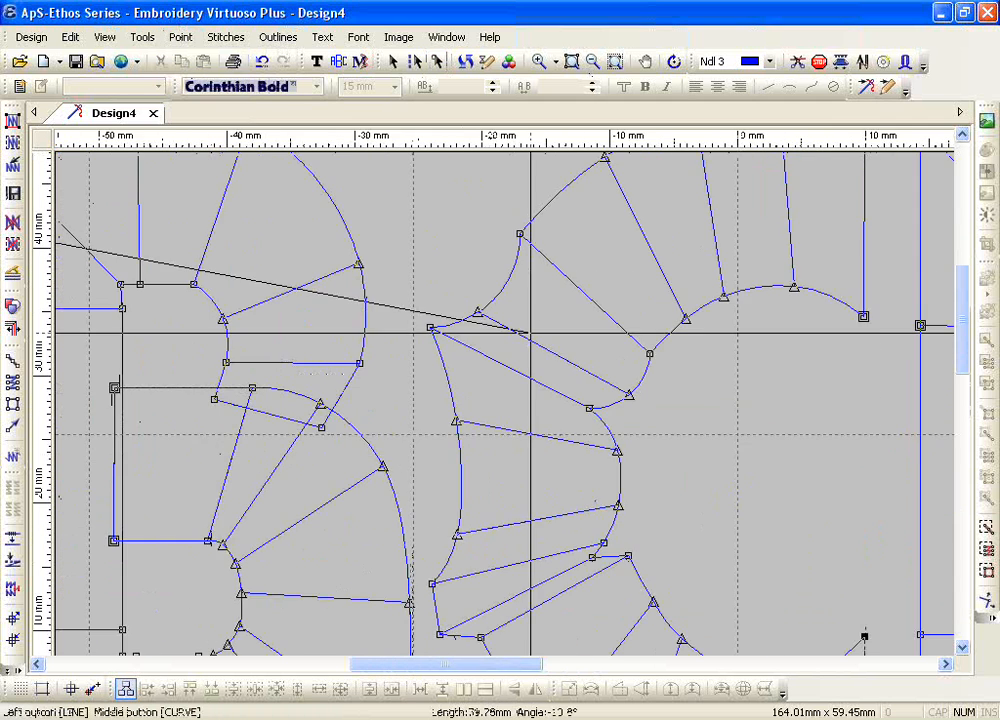
{"action": "key", "text": "Escape"}
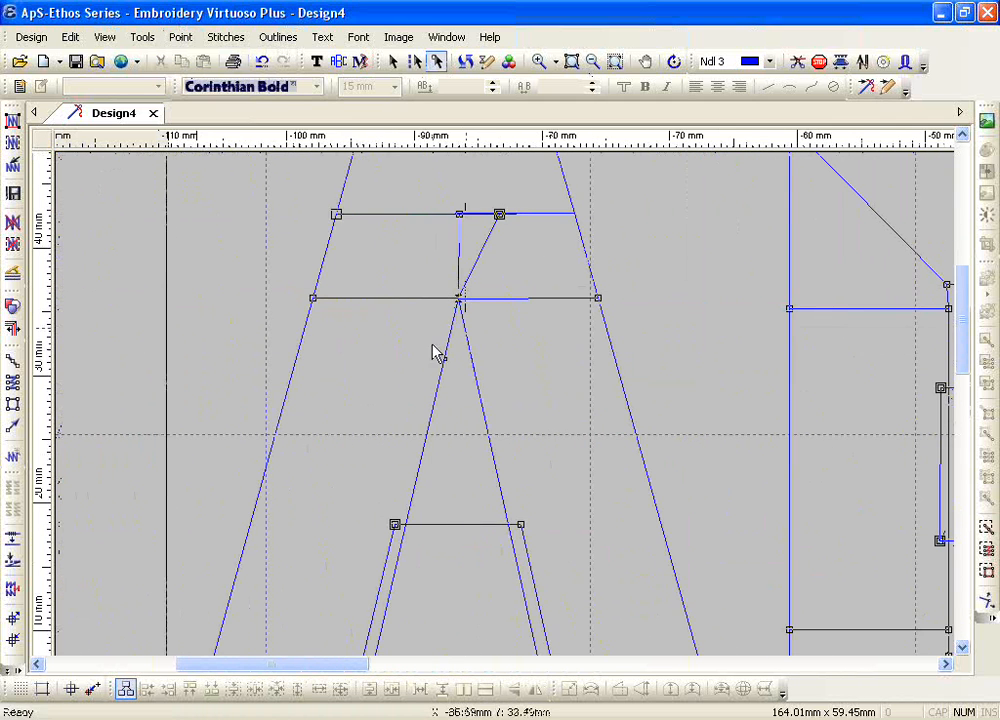
Step: Leave outline point editing and separate the ABCD lettering into individual letter objects
{"action": "left_click", "coordinate": [572, 63]}
{"action": "key", "text": "Escape"}
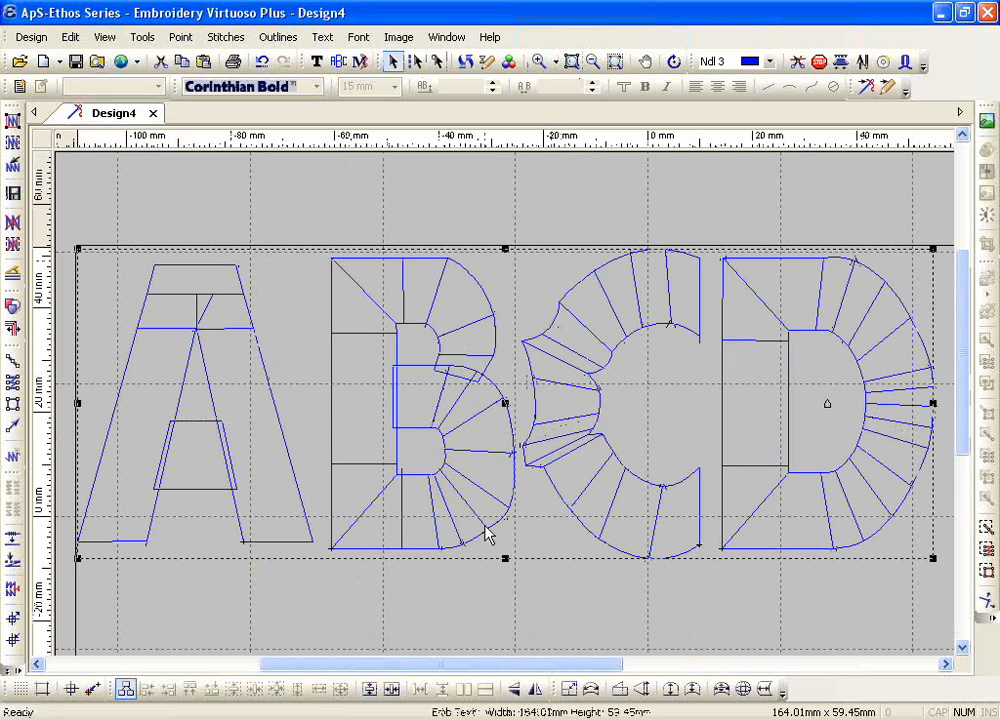
{"action": "left_click", "coordinate": [333, 40]}
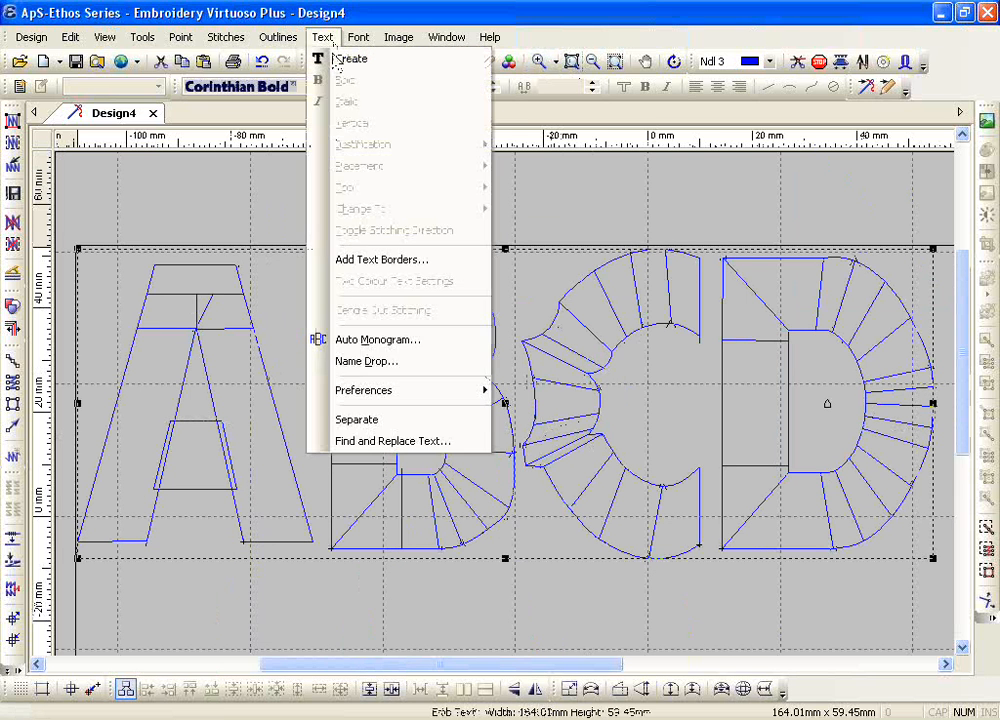
{"action": "left_click", "coordinate": [391, 422]}
Step: Add two point pairs after the C's inner lower-end point, extending the stroke as an angled tail rising across the D
{"action": "left_click_drag", "start_coordinate": [560, 669], "coordinate": [628, 668]}
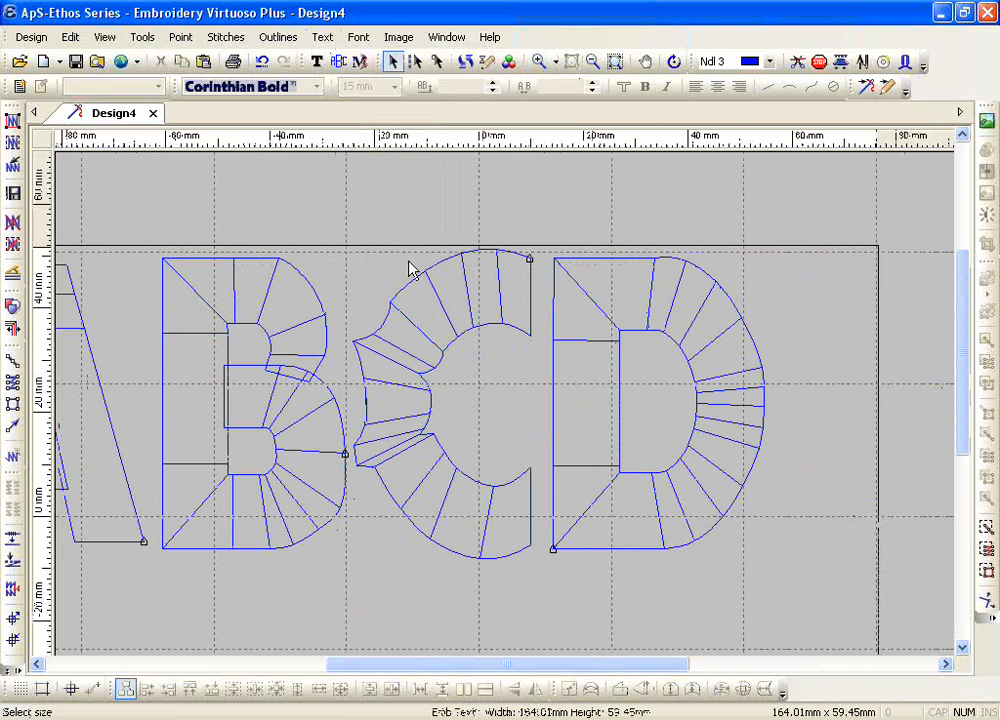
{"action": "double_click", "coordinate": [521, 481]}
{"action": "left_click", "coordinate": [530, 467]}
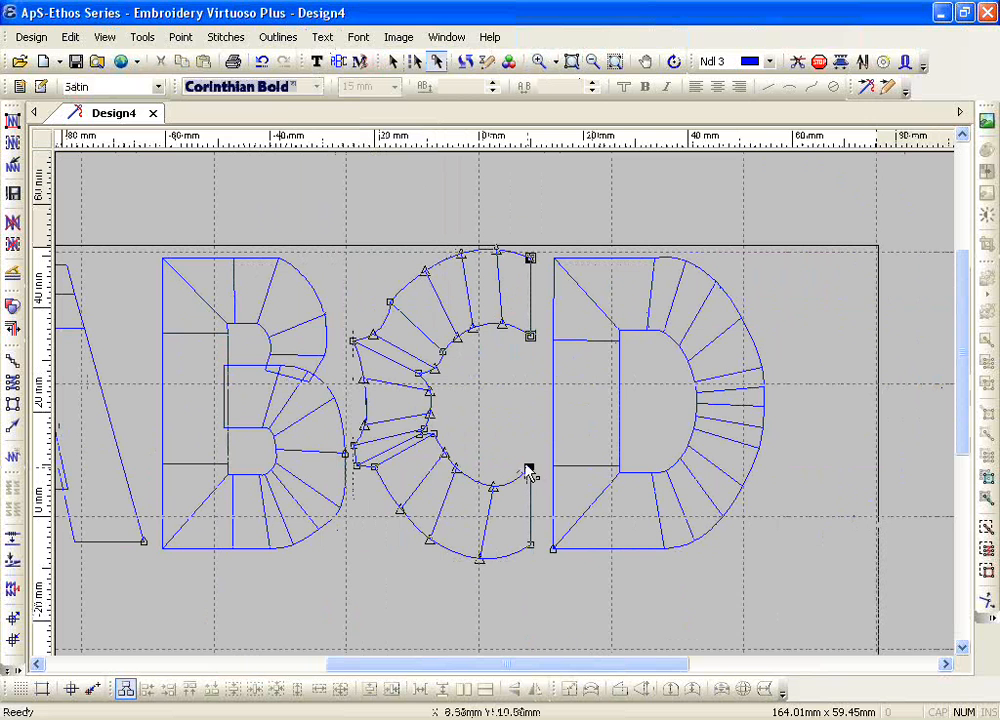
{"action": "left_click", "coordinate": [180, 37]}
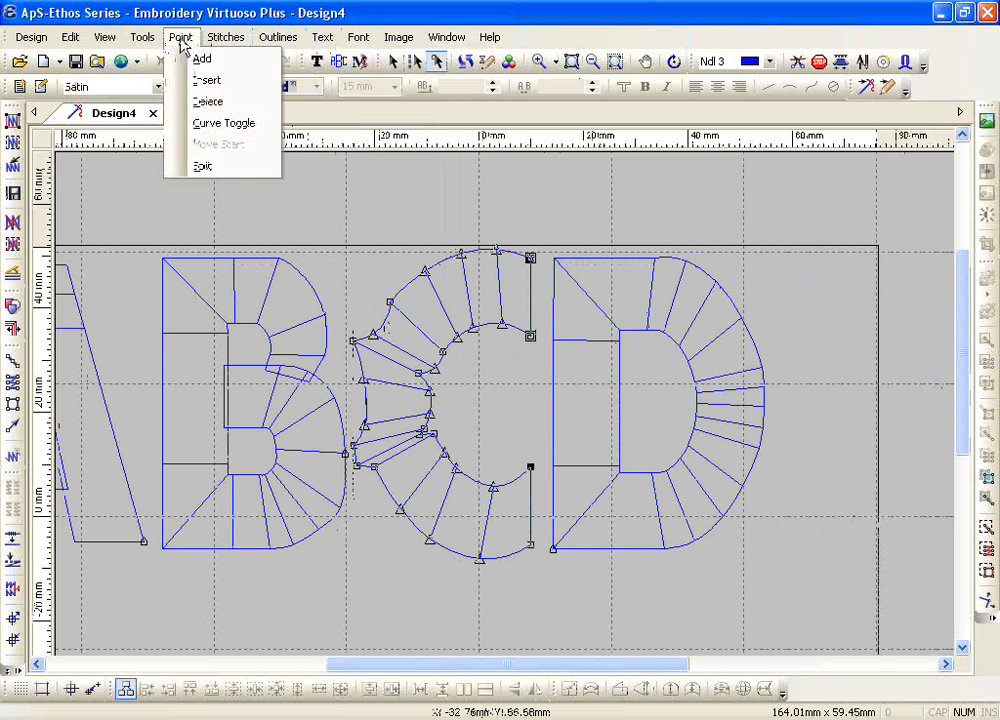
{"action": "left_click", "coordinate": [196, 58]}
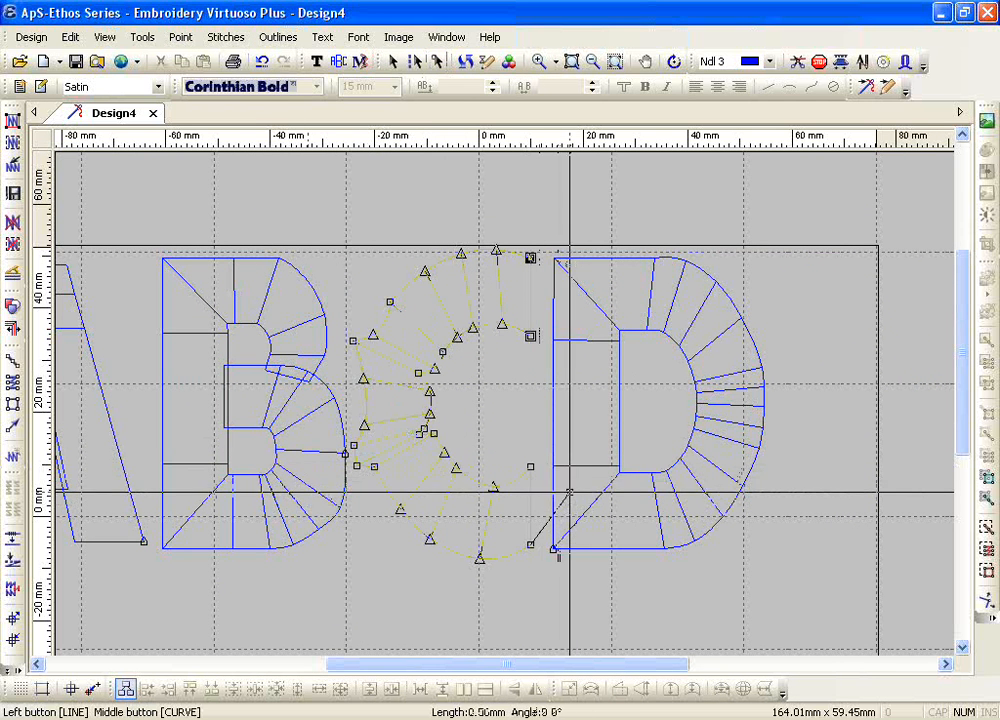
{"action": "left_click", "coordinate": [569, 493]}
{"action": "left_click", "coordinate": [571, 438]}
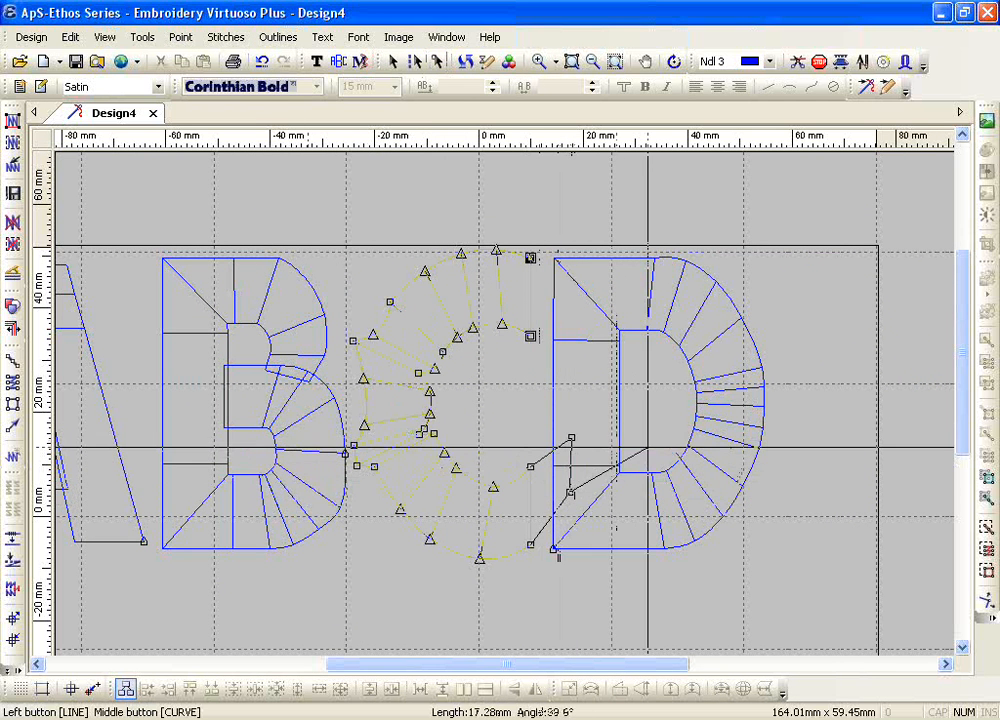
{"action": "left_click", "coordinate": [648, 448]}
{"action": "left_click", "coordinate": [648, 404]}
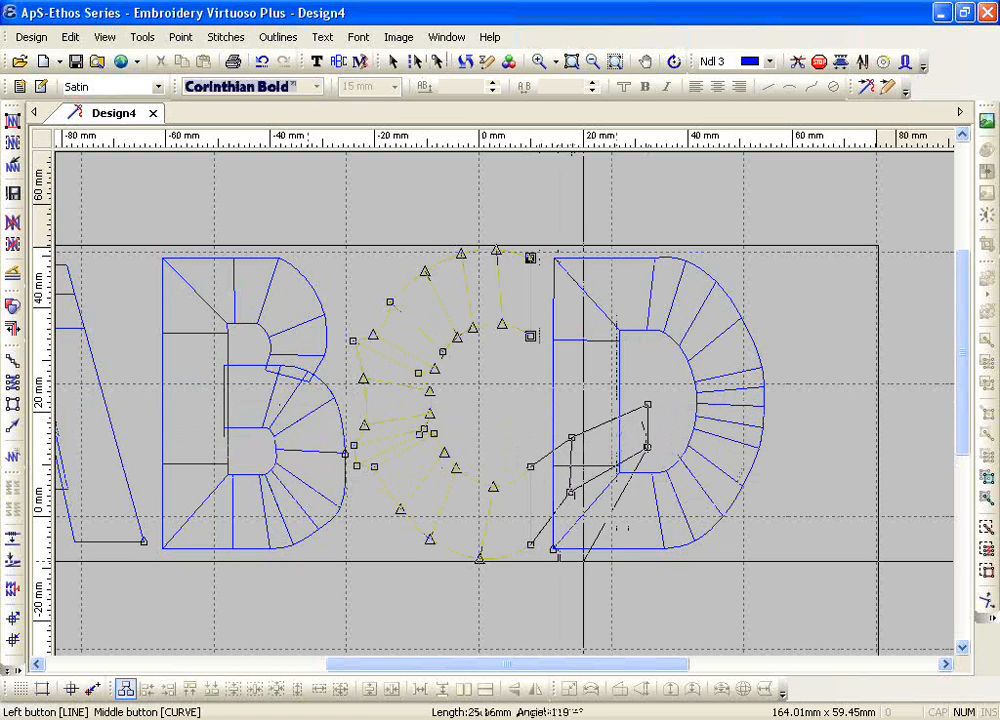
{"action": "key", "text": "Return"}
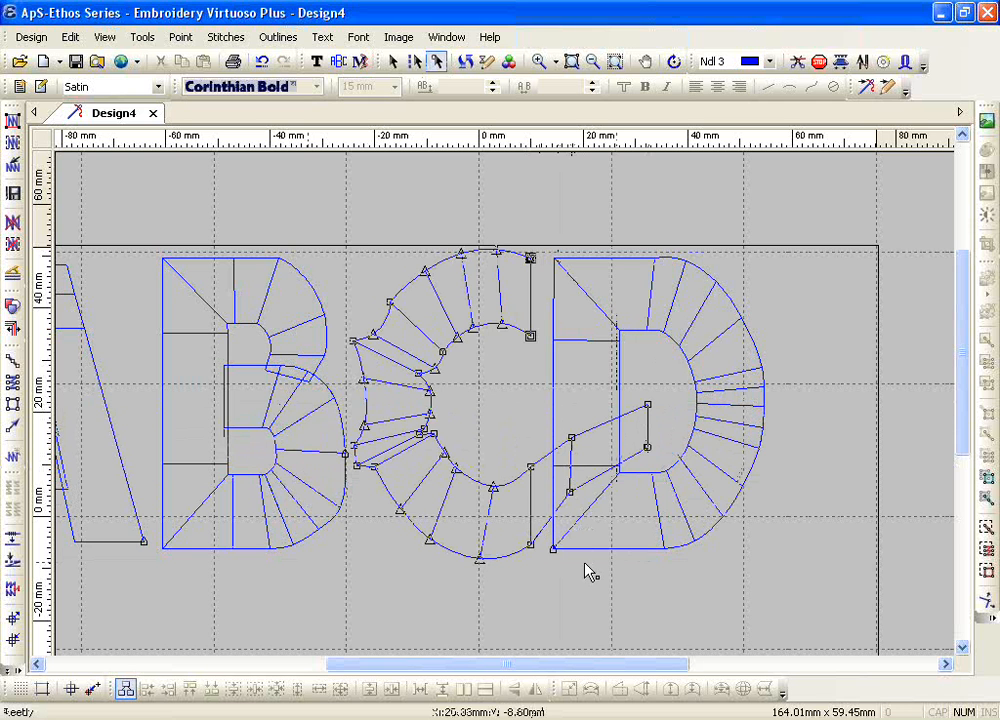
{"action": "left_click", "coordinate": [592, 62]}
{"action": "key", "text": "Escape"}
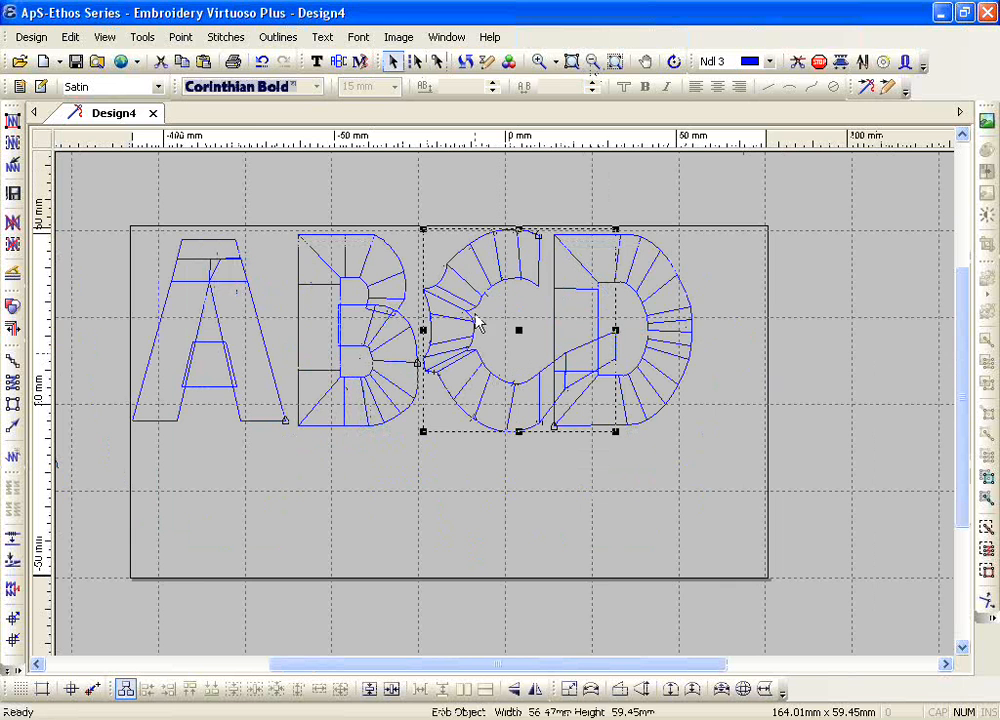
Step: Delete the separate A, B and D letter objects so that only the extended C is kept
{"action": "left_click", "coordinate": [182, 37]}
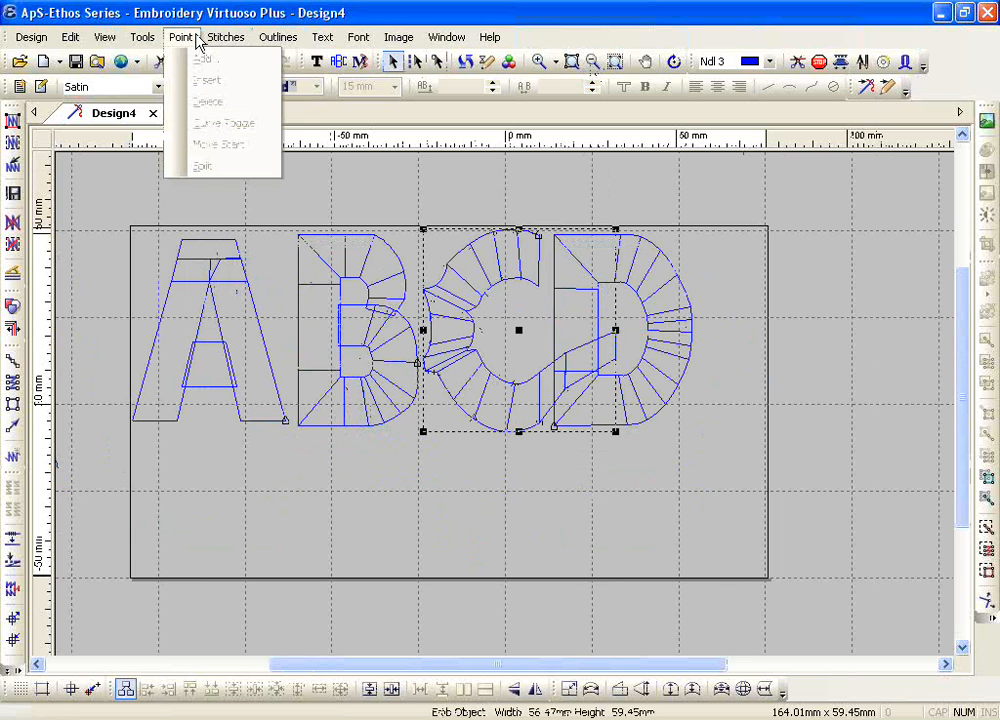
{"action": "left_click", "coordinate": [397, 185]}
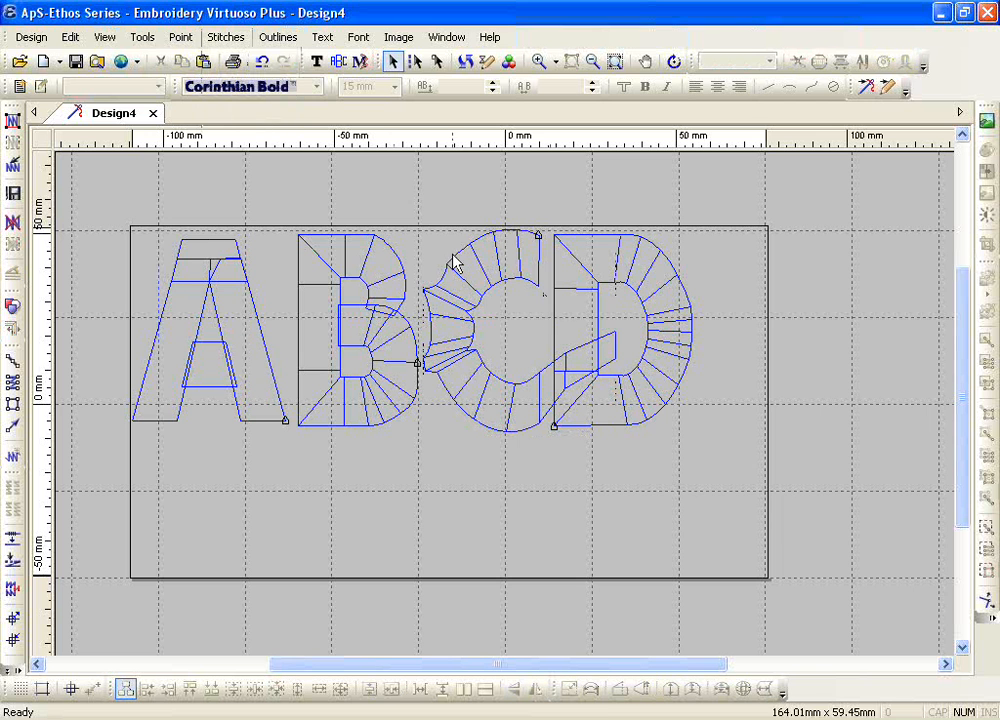
{"action": "left_click_drag", "start_coordinate": [89, 196], "coordinate": [426, 467]}
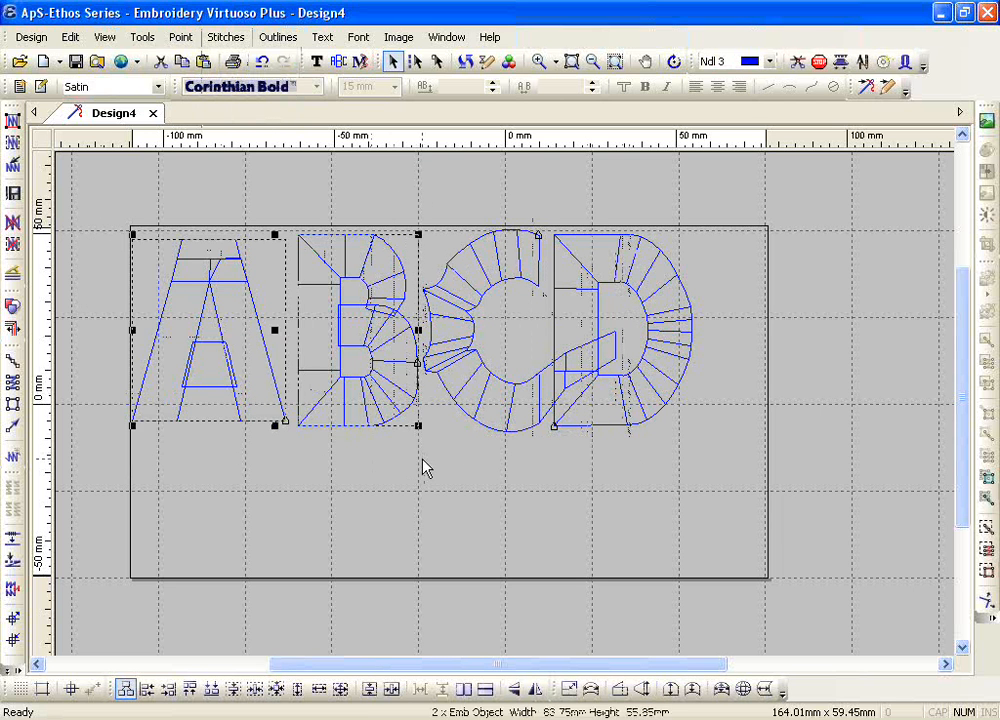
{"action": "key", "text": "Delete"}
{"action": "left_click", "coordinate": [637, 244]}
{"action": "key", "text": "Delete"}
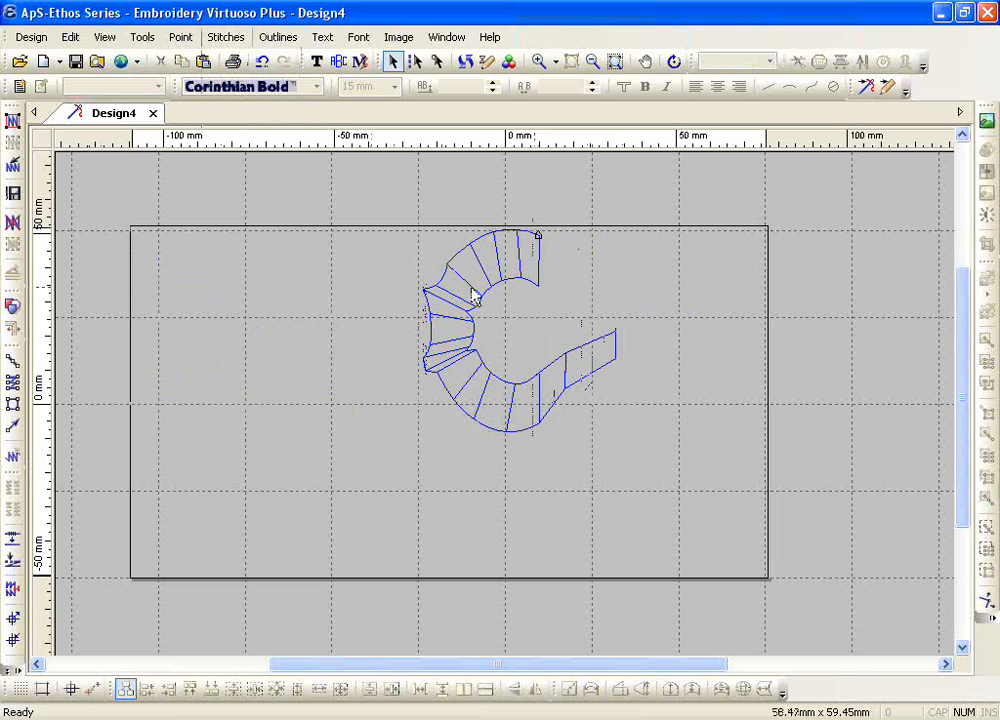
Step: Move an outer outline point on the C's left side slightly upward and split the letter at that point
{"action": "double_click", "coordinate": [477, 299]}
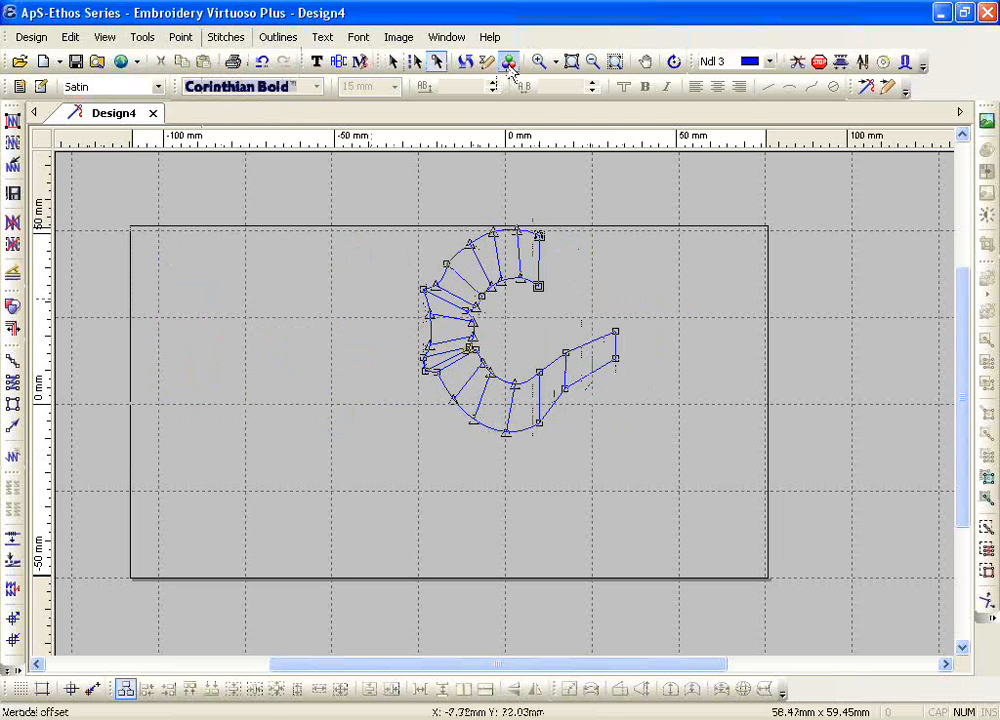
{"action": "left_click", "coordinate": [539, 61]}
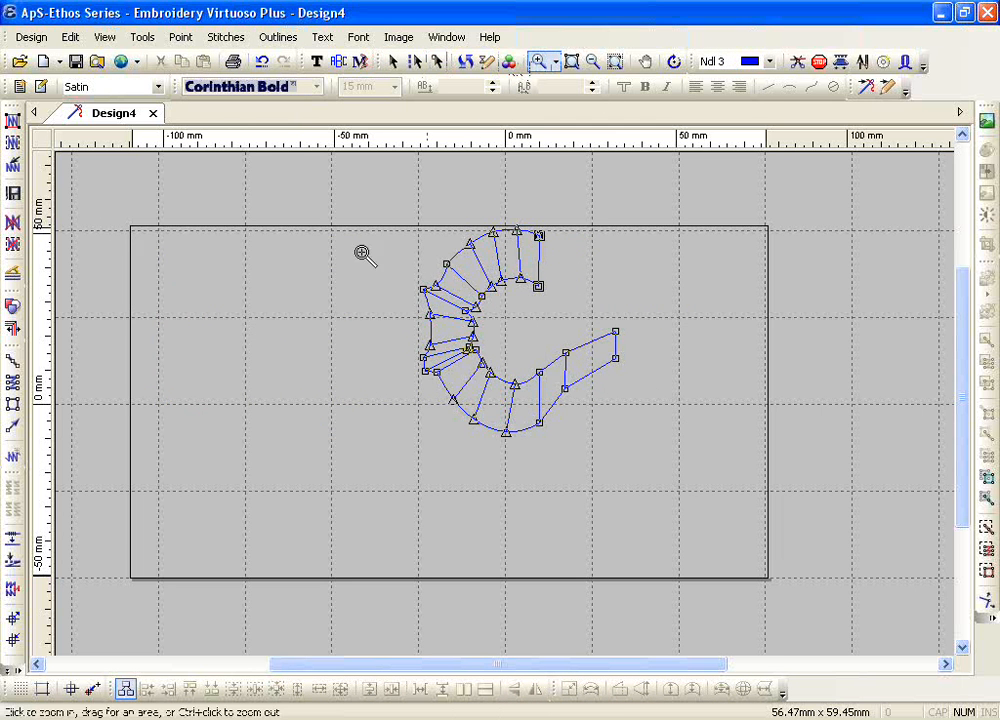
{"action": "left_click_drag", "start_coordinate": [357, 252], "coordinate": [668, 468]}
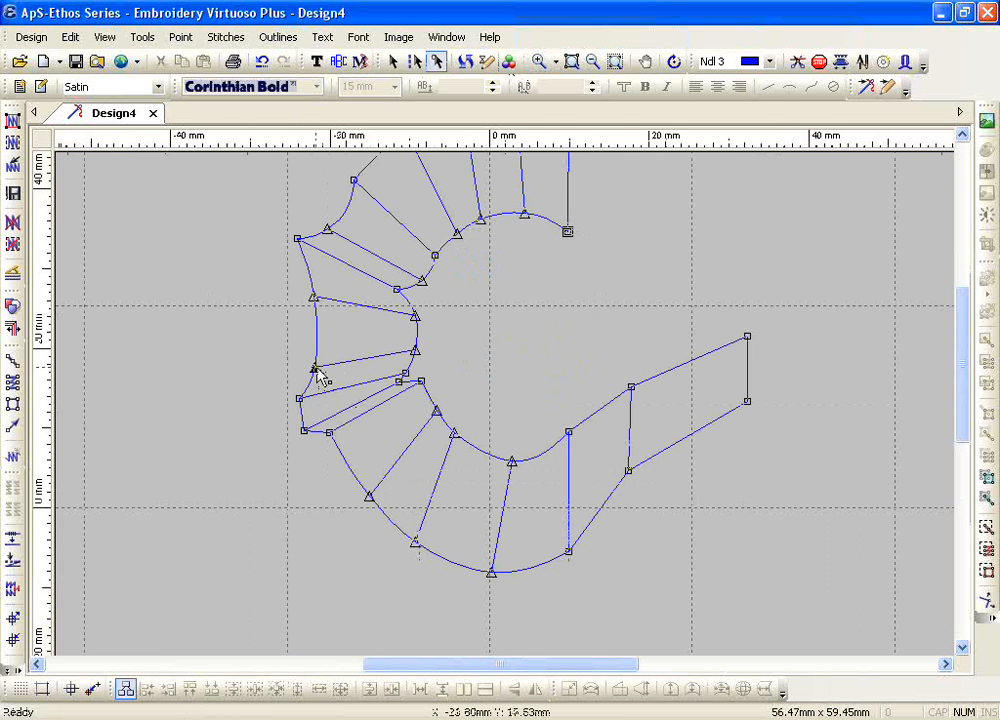
{"action": "left_click_drag", "start_coordinate": [314, 369], "coordinate": [309, 349]}
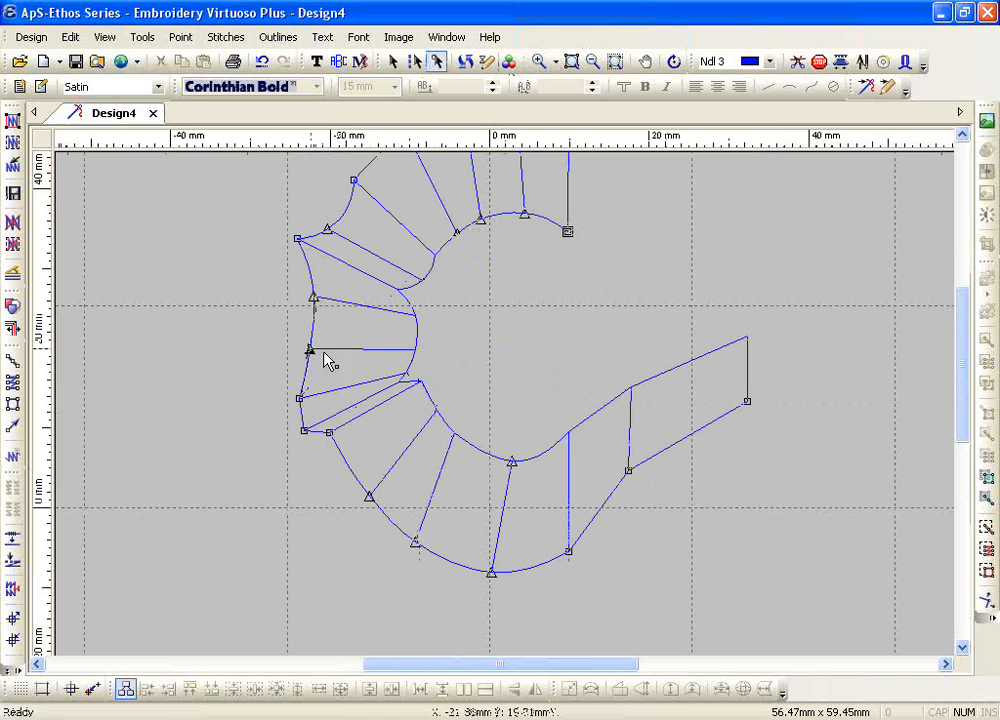
{"action": "left_click", "coordinate": [179, 40]}
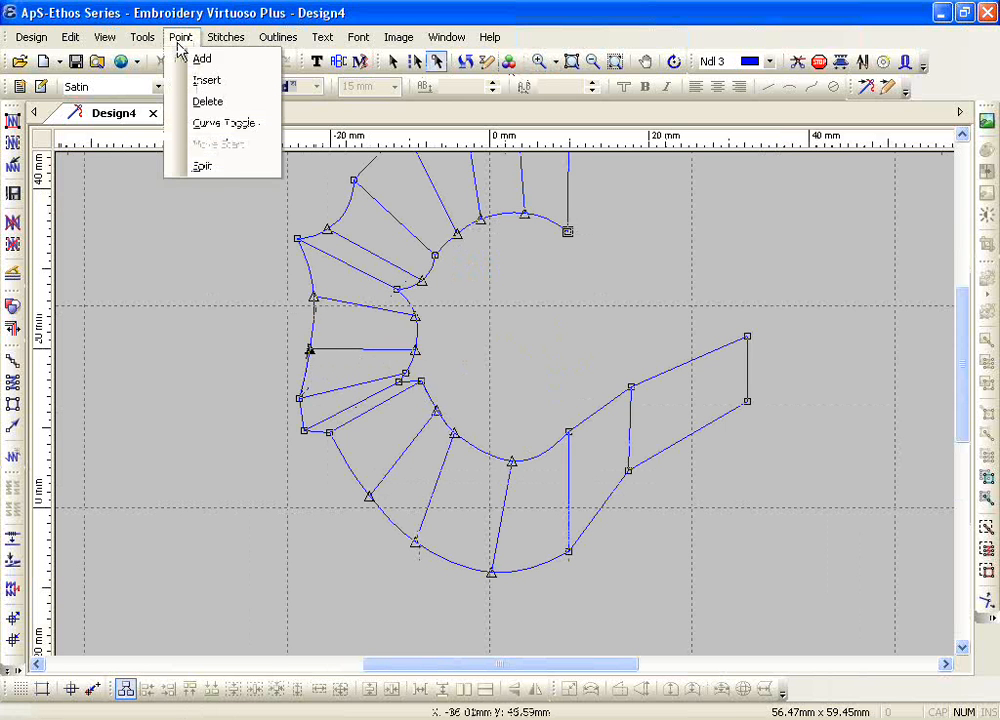
{"action": "left_click", "coordinate": [203, 166]}
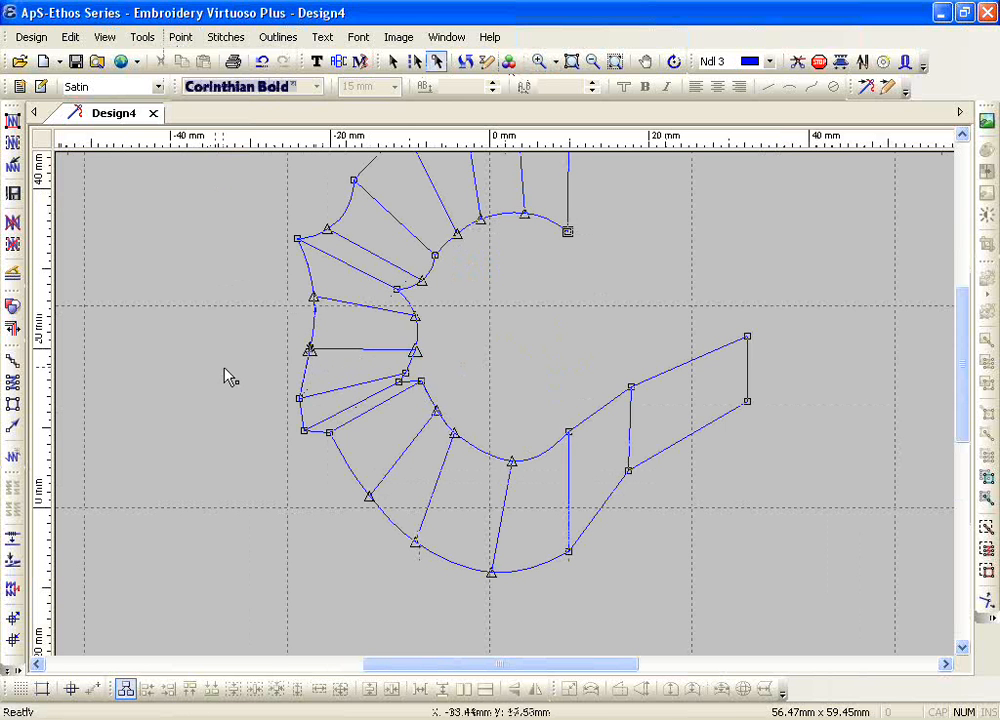
{"action": "left_click", "coordinate": [480, 410]}
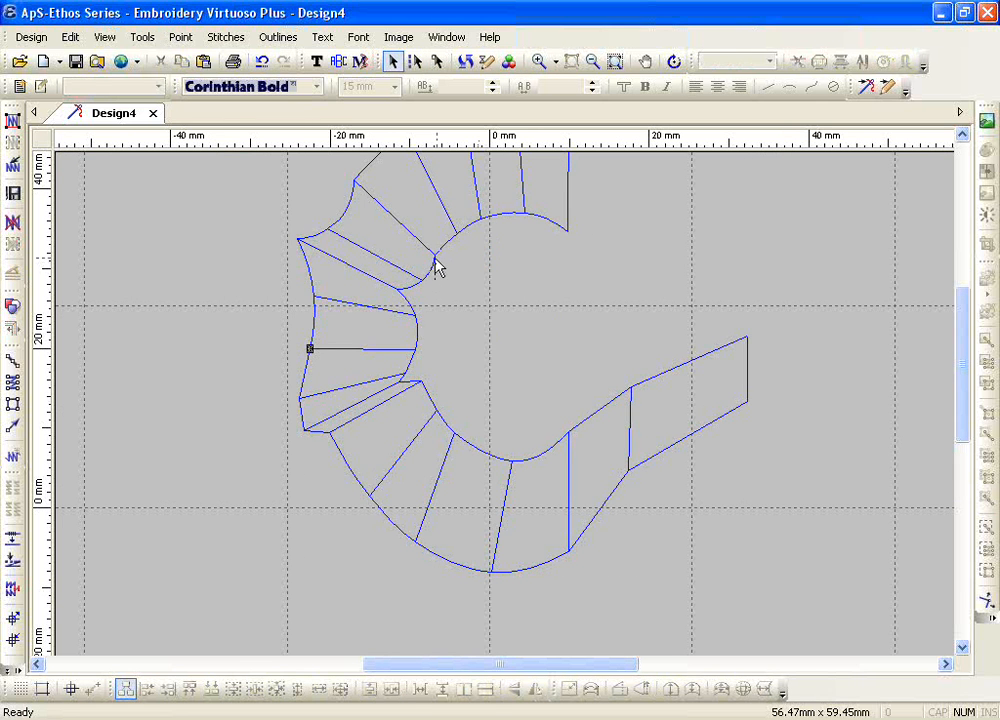
Step: Move the C's upper piece up and to the left, and its lower piece down and to the left
{"action": "left_click_drag", "start_coordinate": [437, 268], "coordinate": [257, 207]}
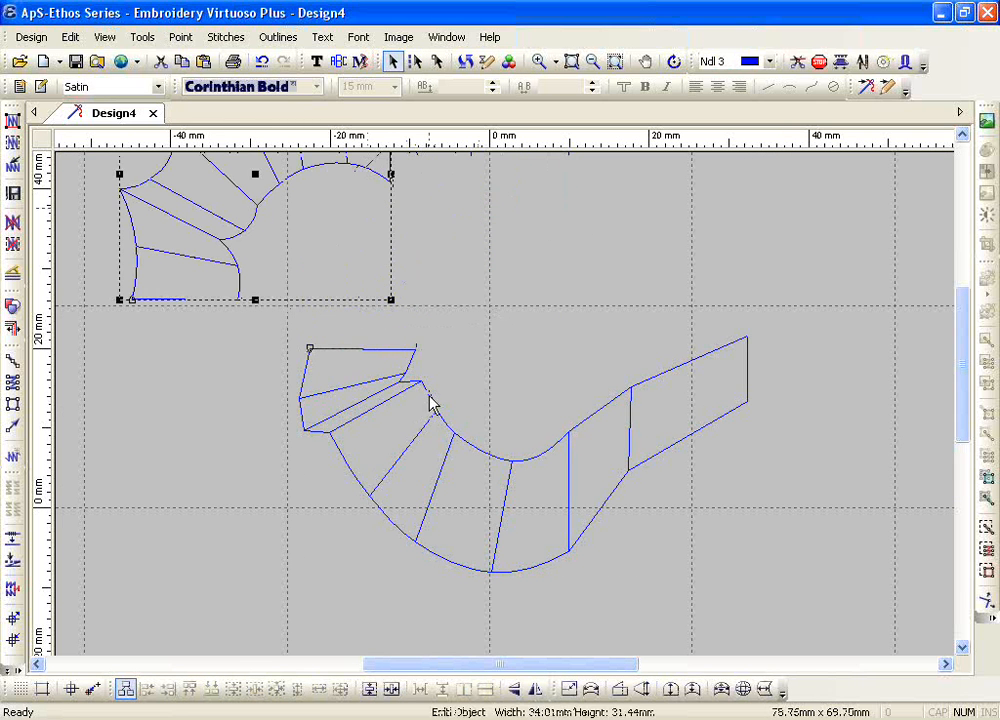
{"action": "left_click_drag", "start_coordinate": [429, 398], "coordinate": [315, 496]}
{"action": "left_click", "coordinate": [546, 377]}
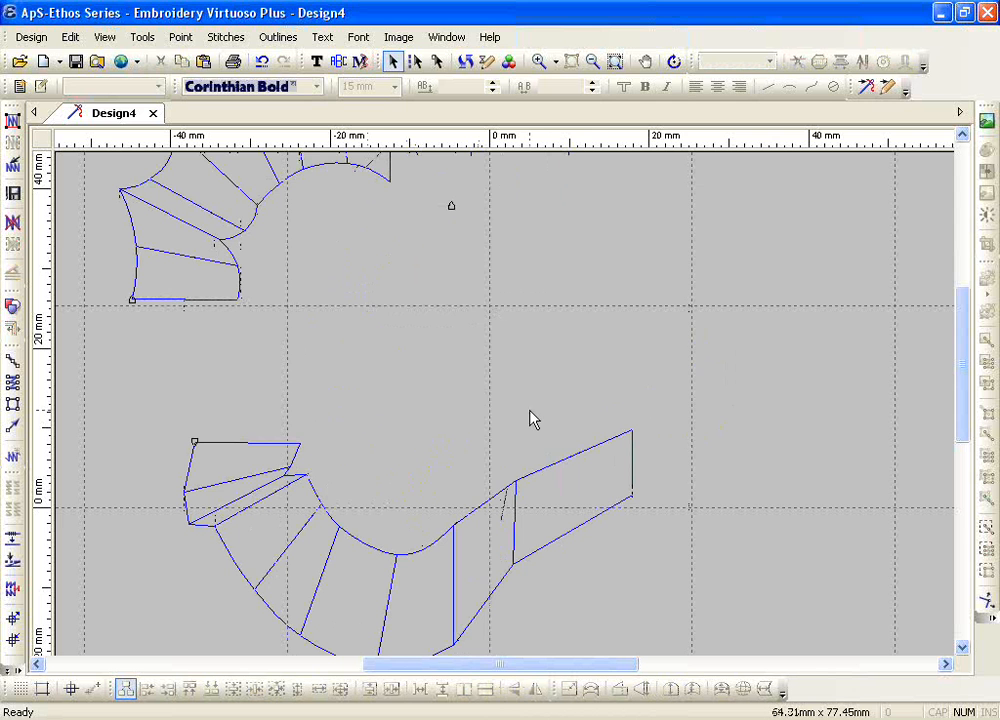
Step: Delete both pieces of the split C to clear the design
{"action": "left_click", "coordinate": [594, 61]}
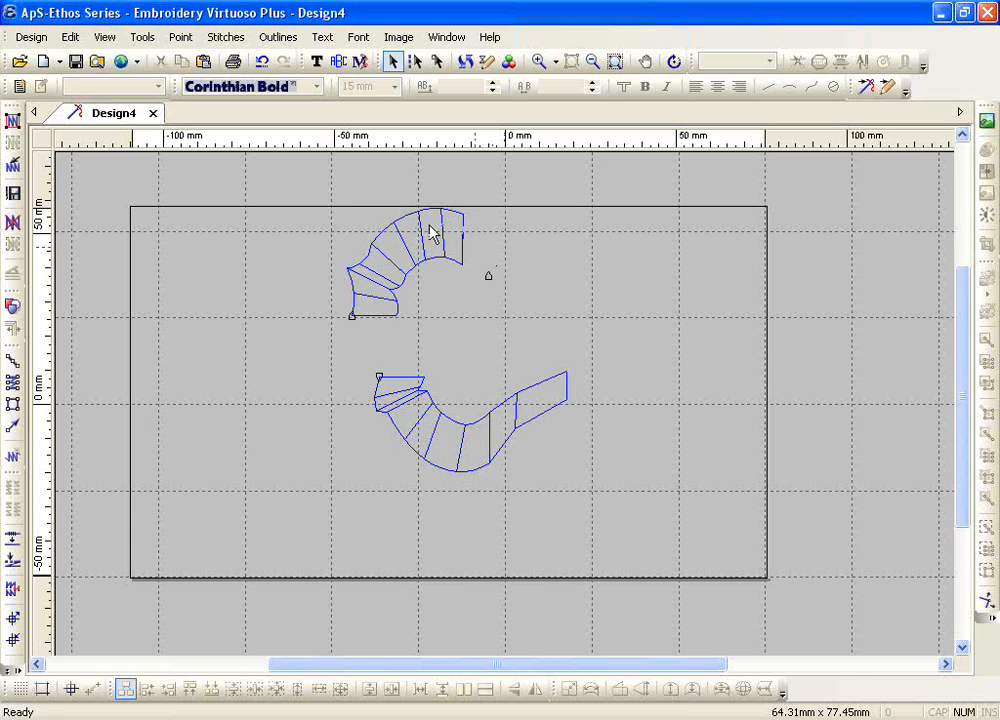
{"action": "left_click_drag", "start_coordinate": [307, 188], "coordinate": [585, 480]}
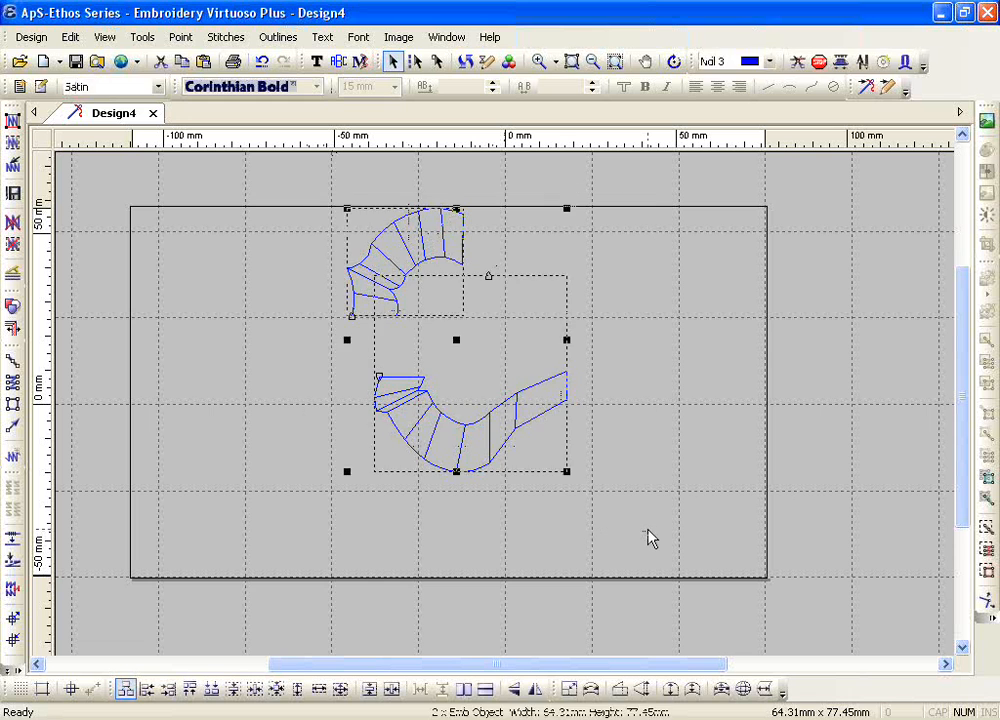
{"action": "key", "text": "Delete"}
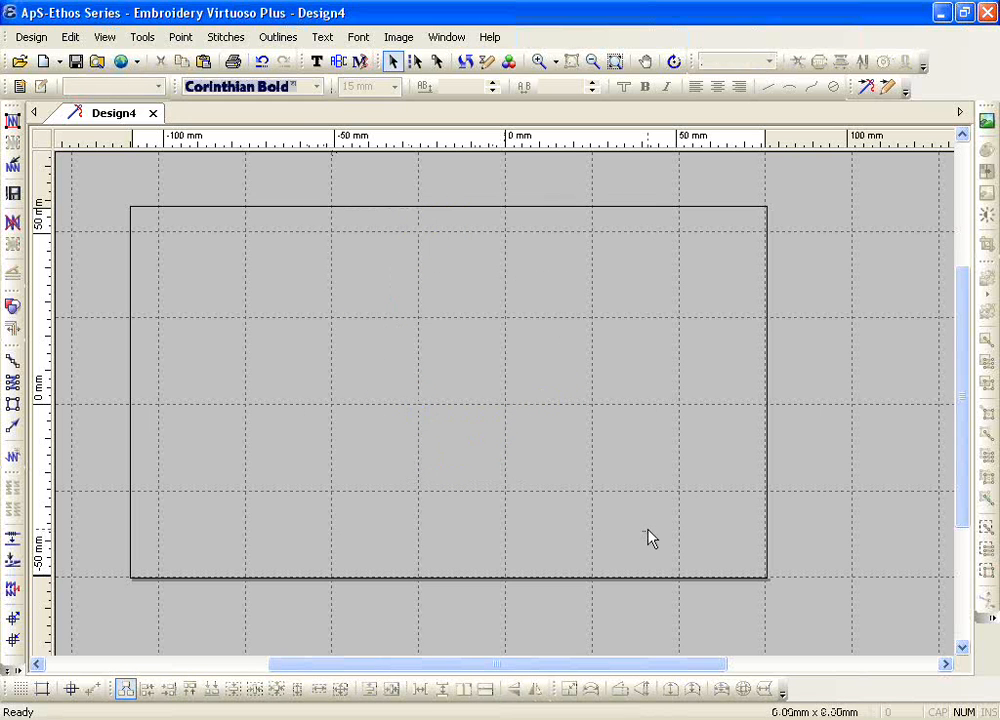
Step: Create the lettering "abcd" in Corinthian Bold at 15 mm, then enlarge it to about 101 mm wide and 34 mm high
{"action": "left_click", "coordinate": [316, 61]}
{"action": "left_click", "coordinate": [289, 441]}
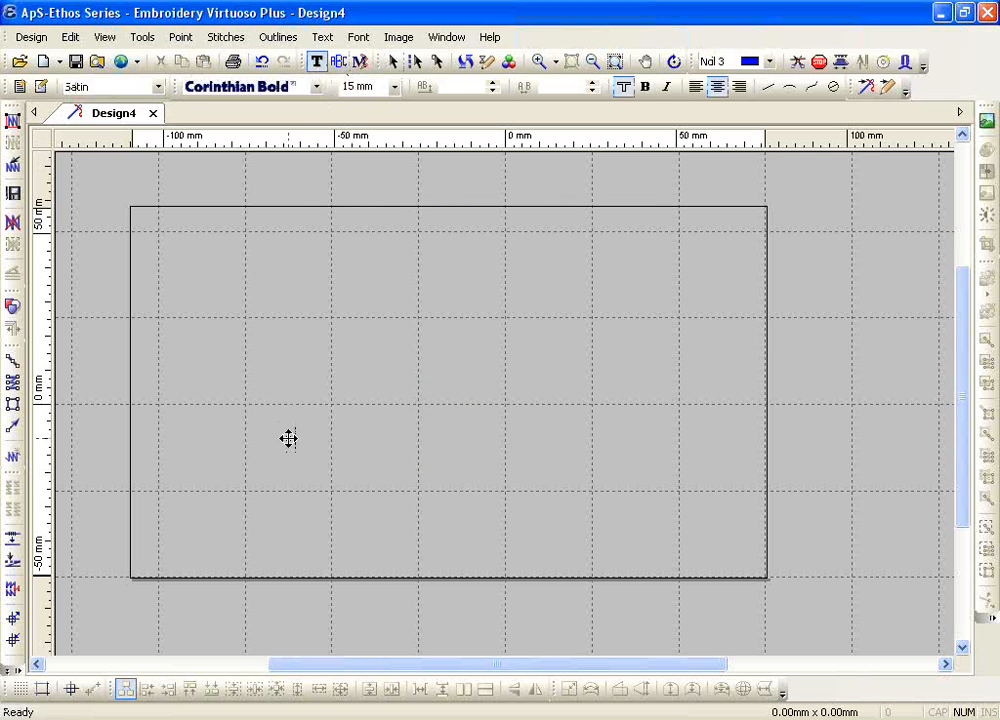
{"action": "type", "text": "abcd"}
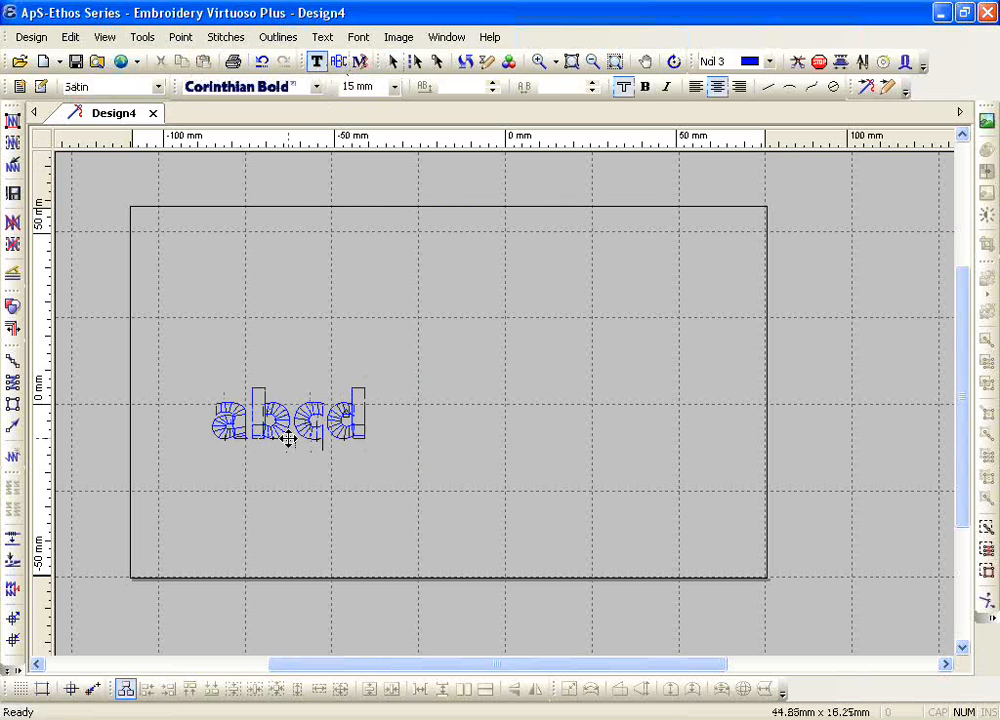
{"action": "key", "text": "Escape"}
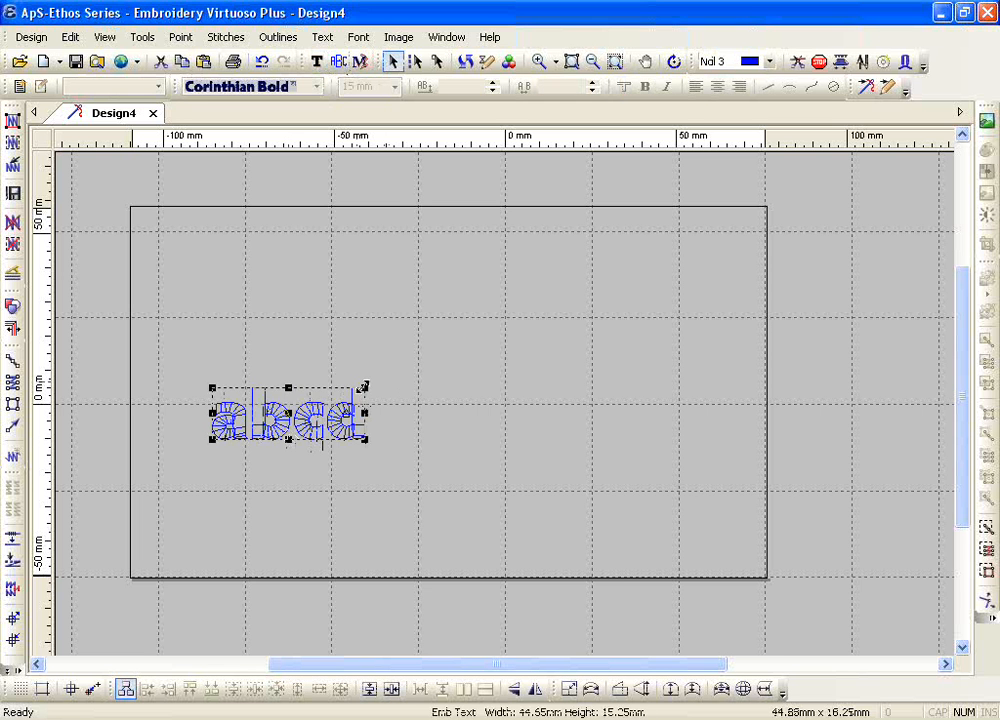
{"action": "left_click_drag", "start_coordinate": [364, 388], "coordinate": [501, 324]}
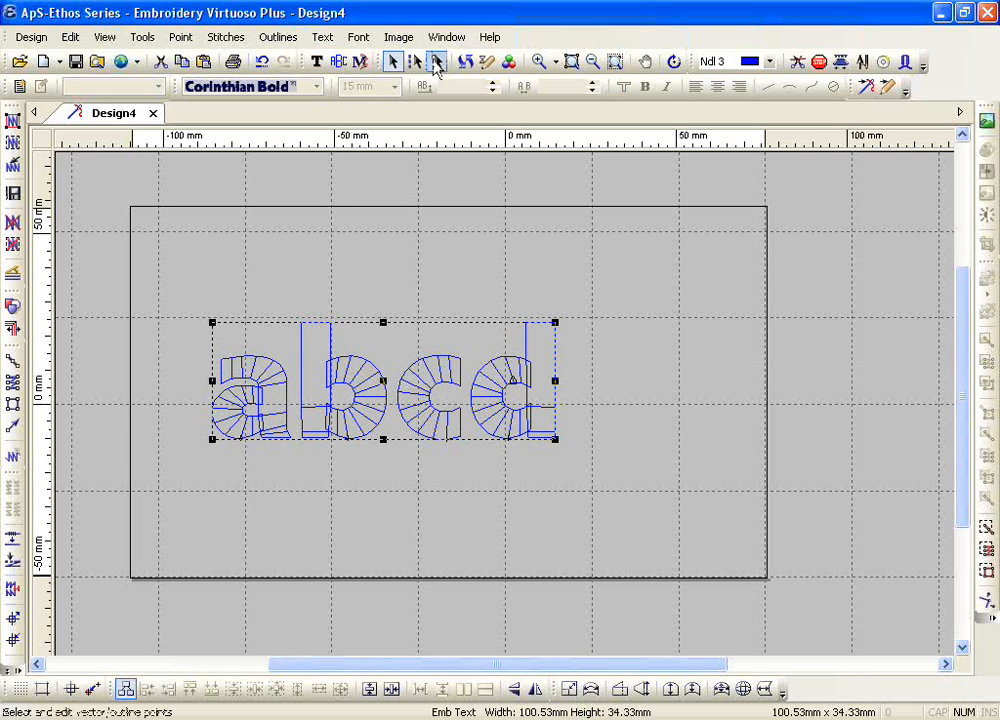
Step: Display the abcd lettering's outline points, check which point editing commands are available, and leave point editing
{"action": "left_click", "coordinate": [436, 61]}
{"action": "left_click", "coordinate": [180, 37]}
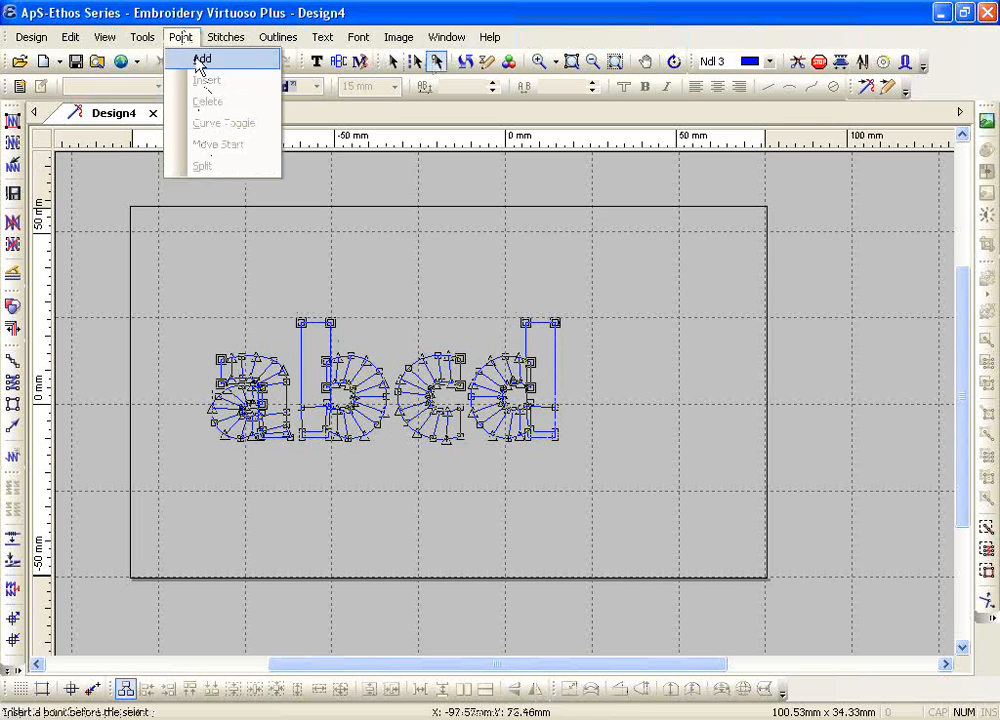
{"action": "left_click", "coordinate": [485, 342]}
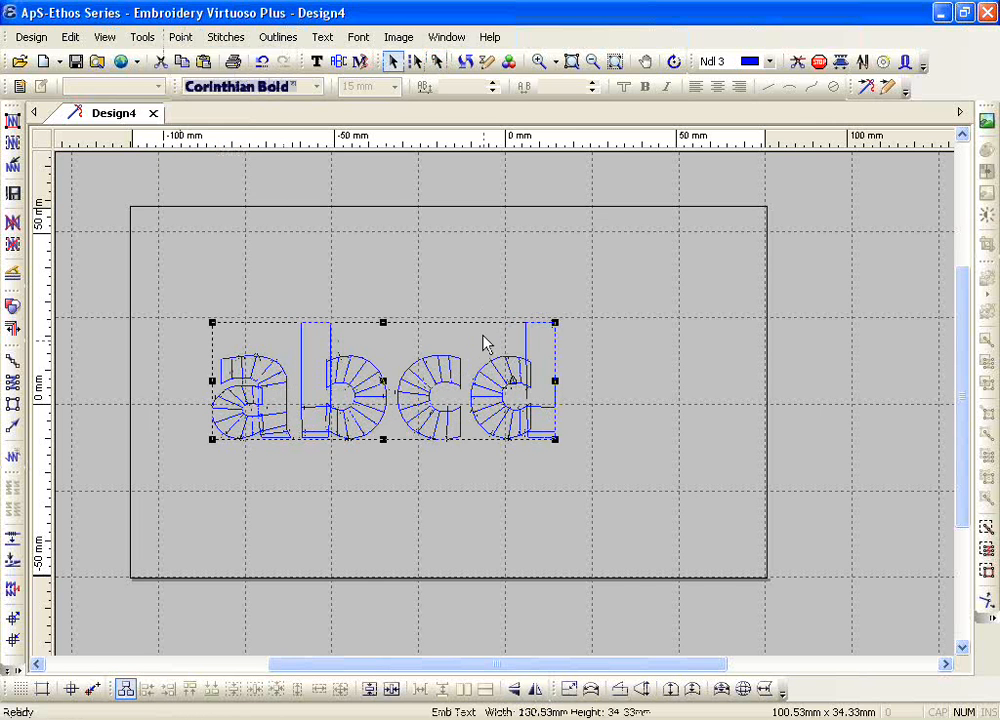
{"action": "left_click", "coordinate": [468, 302]}
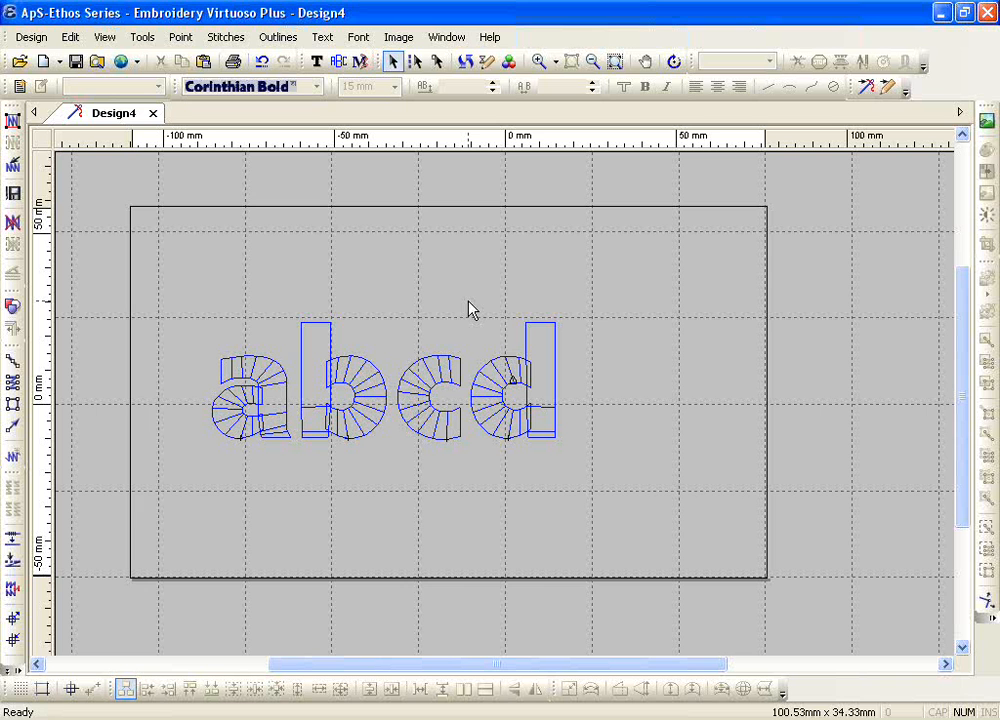
{"action": "left_click", "coordinate": [538, 61]}
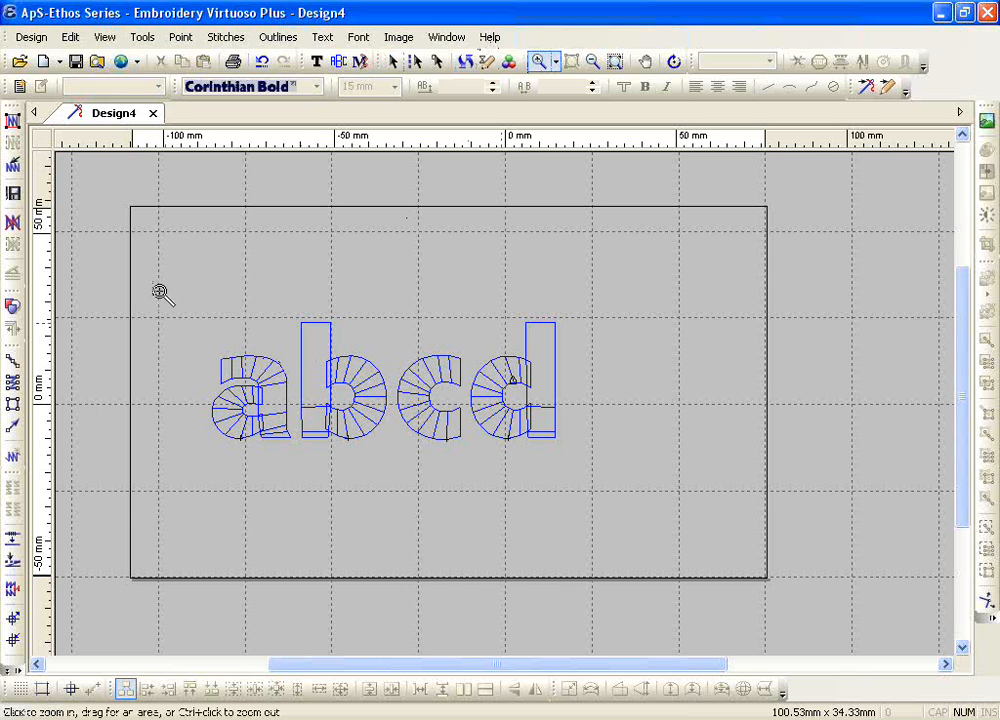
{"action": "left_click_drag", "start_coordinate": [160, 292], "coordinate": [592, 489]}
{"action": "key", "text": "Escape"}
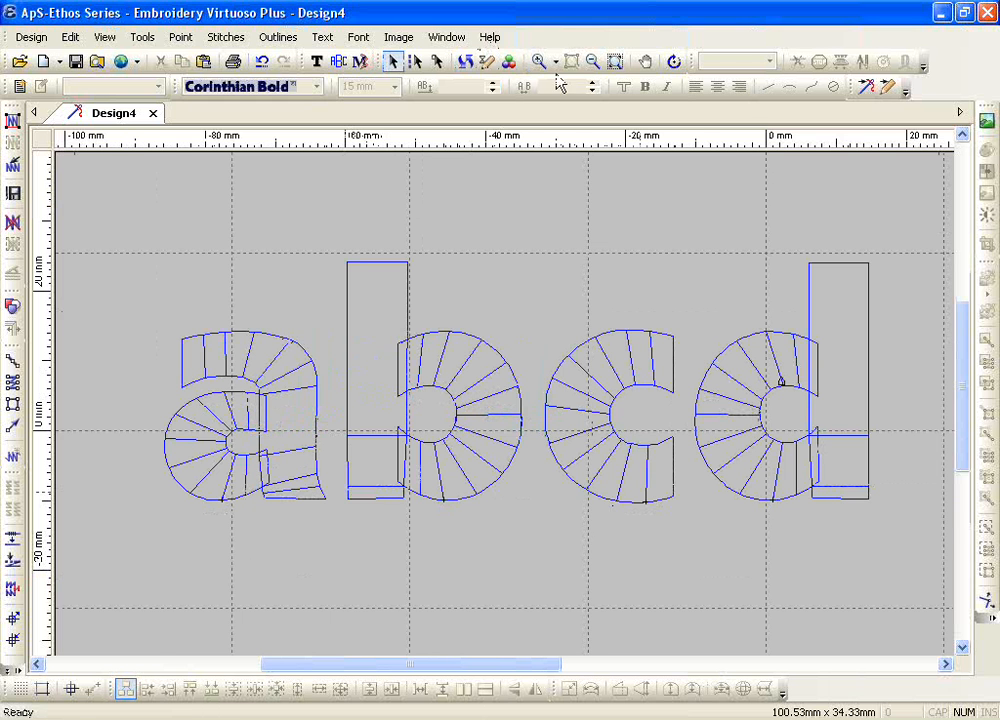
{"action": "left_click", "coordinate": [592, 61]}
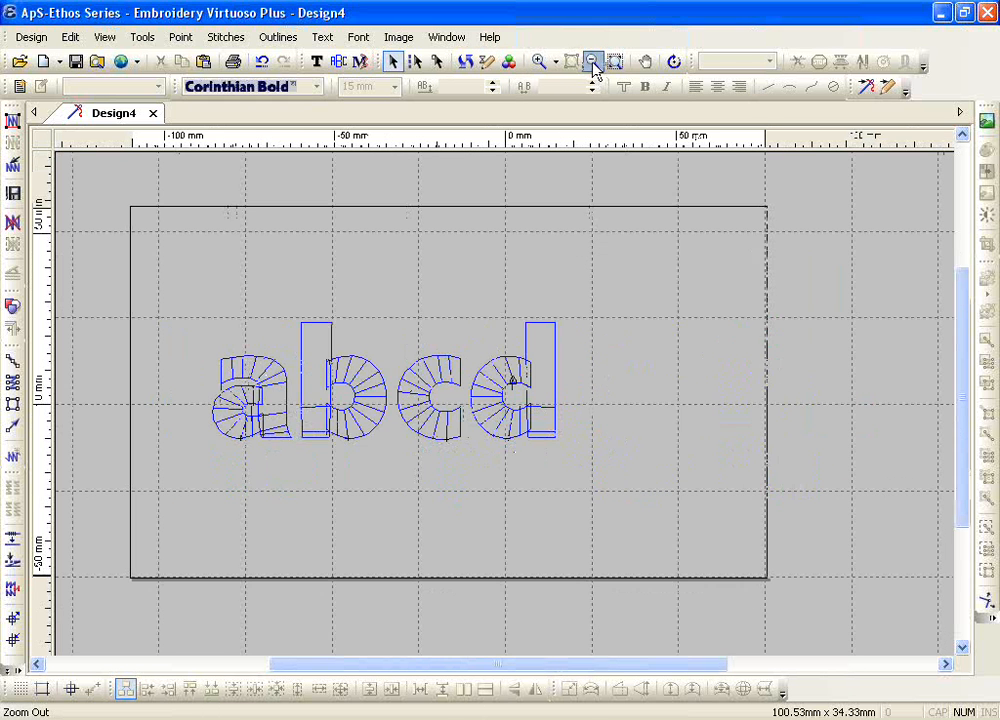
Step: Add a shadow to the abcd lettering with a 0.50 mm overlap, offset slightly down and to the right
{"action": "left_click", "coordinate": [413, 378]}
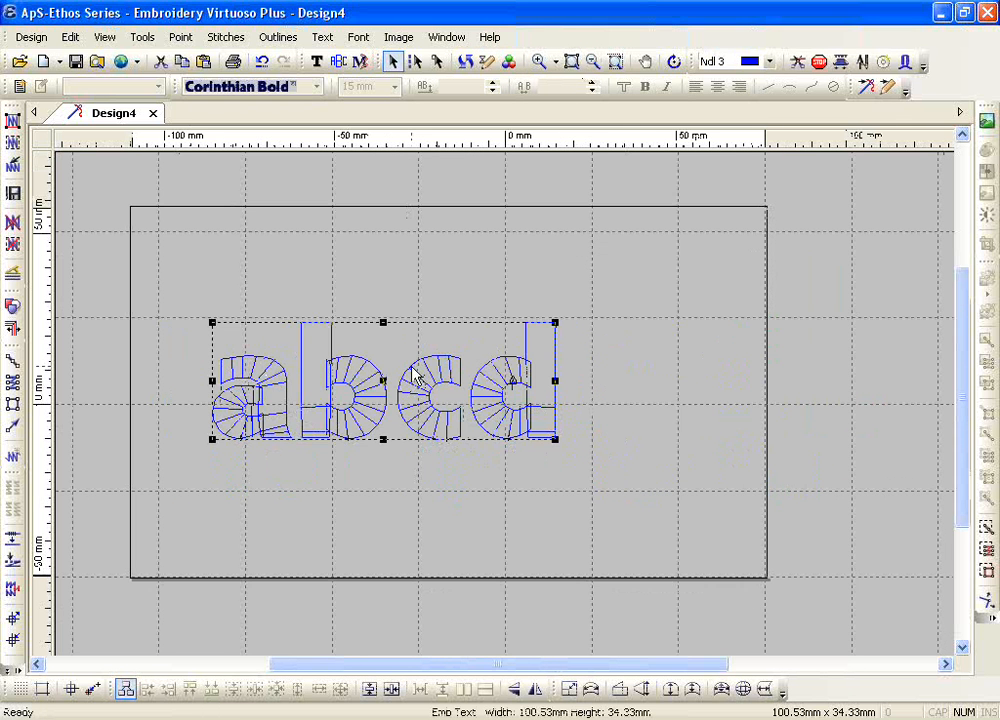
{"action": "left_click", "coordinate": [142, 38]}
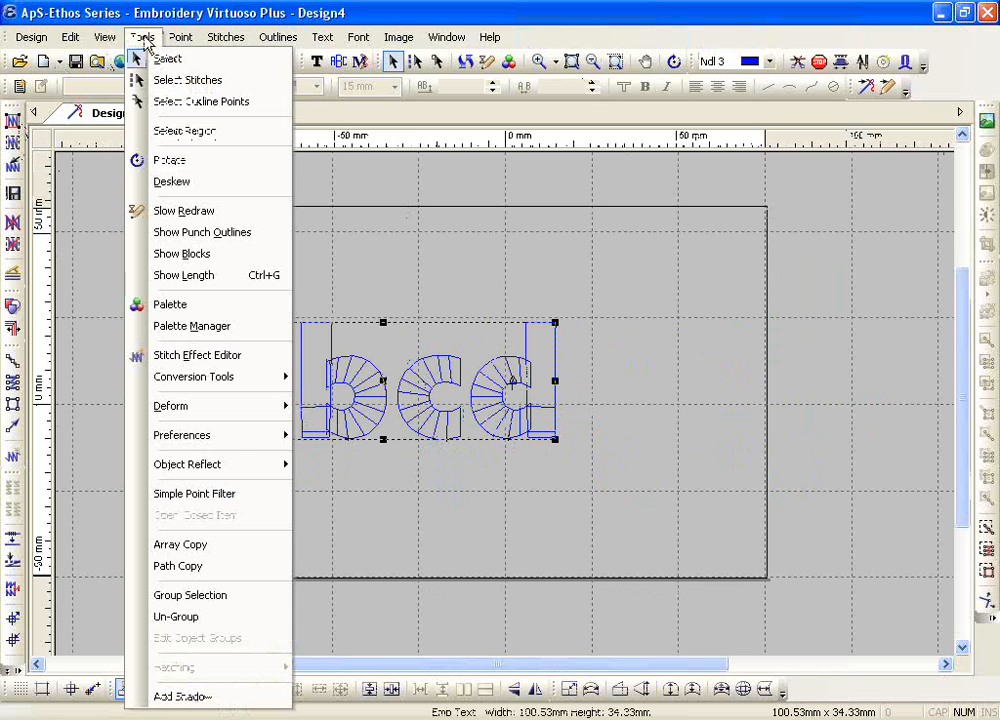
{"action": "left_click", "coordinate": [185, 697]}
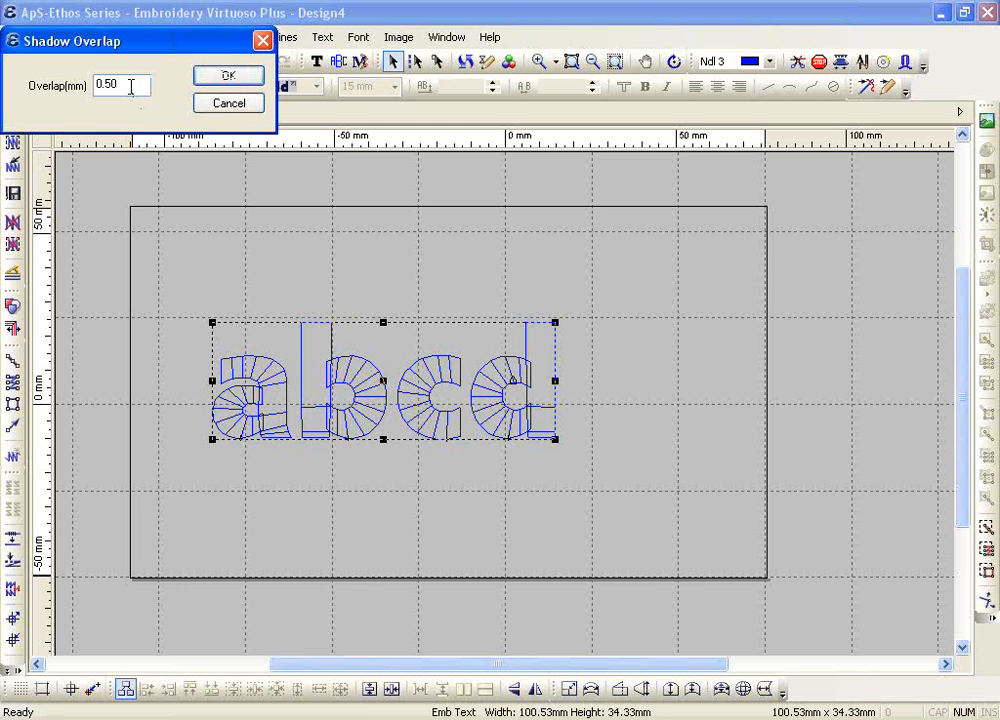
{"action": "left_click", "coordinate": [208, 79]}
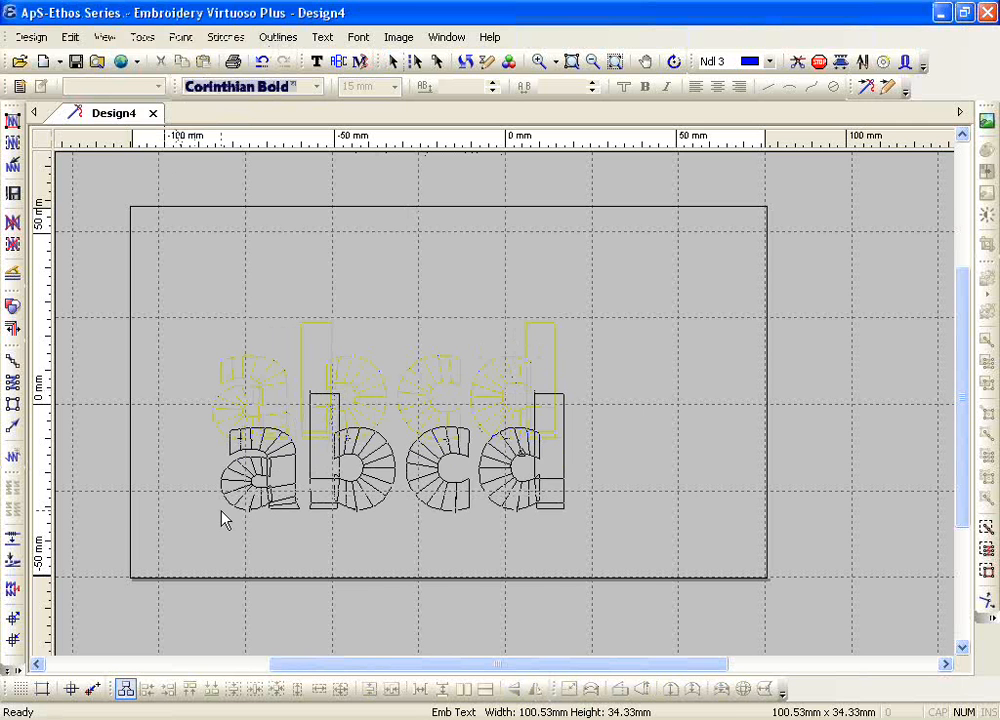
{"action": "left_click", "coordinate": [227, 445]}
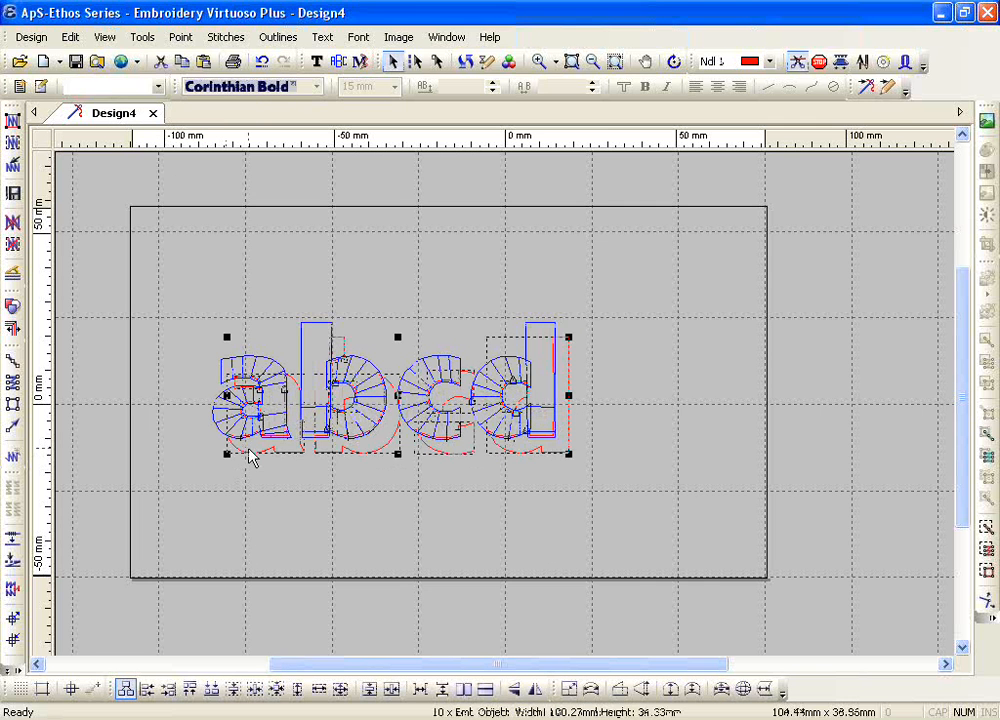
Step: Generate stitches for the selected shadow outlines and examine the resulting fill up close
{"action": "left_click_drag", "start_coordinate": [466, 667], "coordinate": [514, 664]}
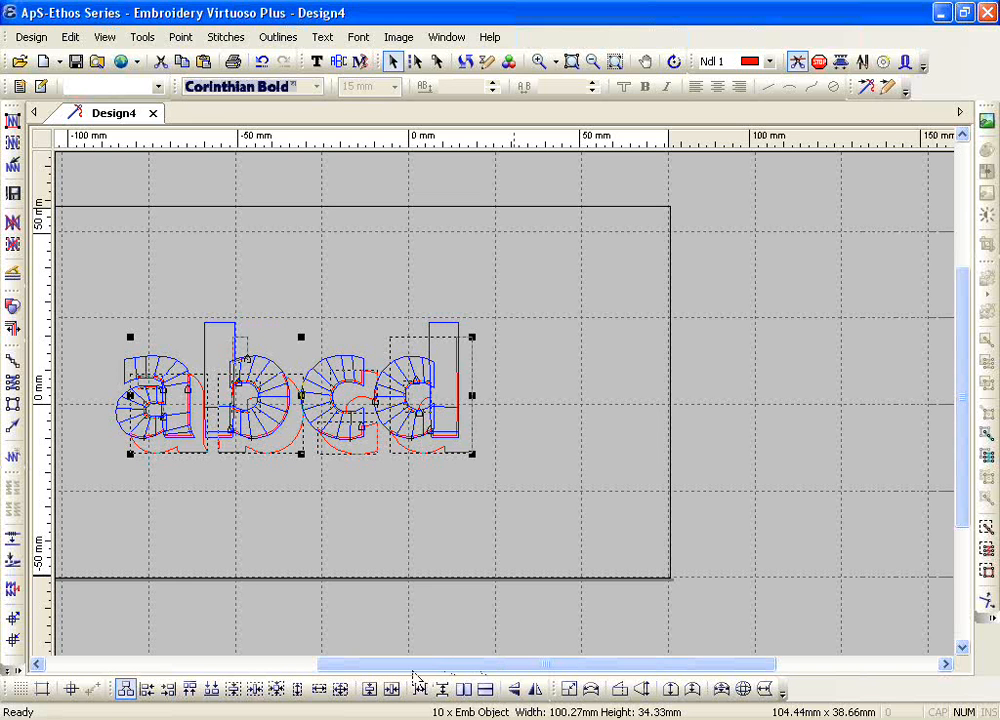
{"action": "left_click", "coordinate": [13, 120]}
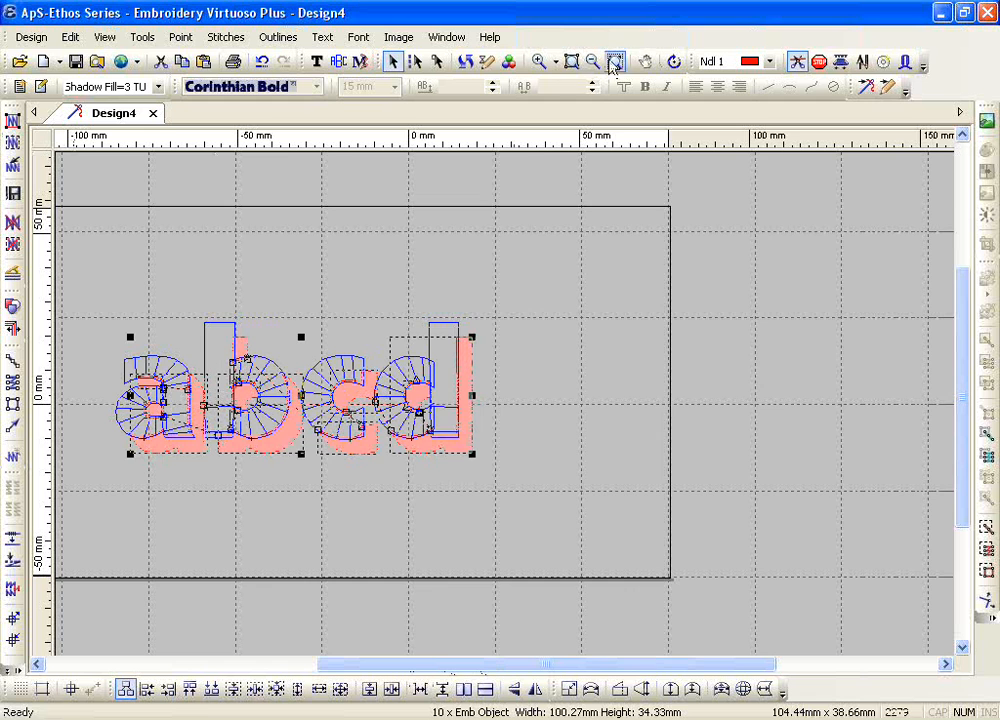
{"action": "left_click", "coordinate": [571, 62]}
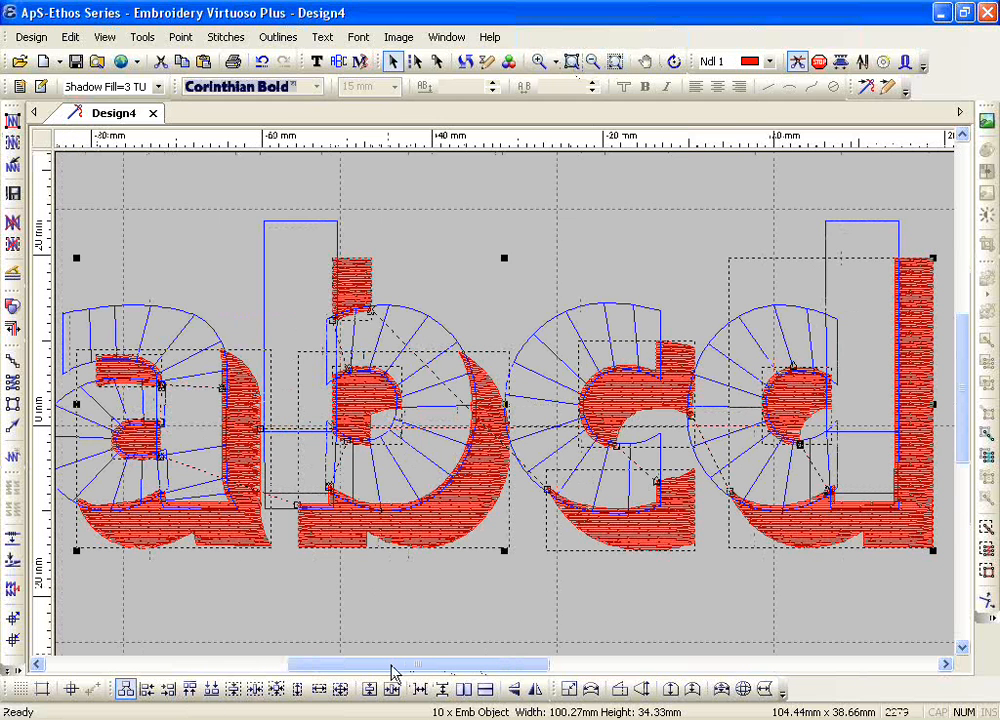
{"action": "left_click_drag", "start_coordinate": [393, 672], "coordinate": [408, 642]}
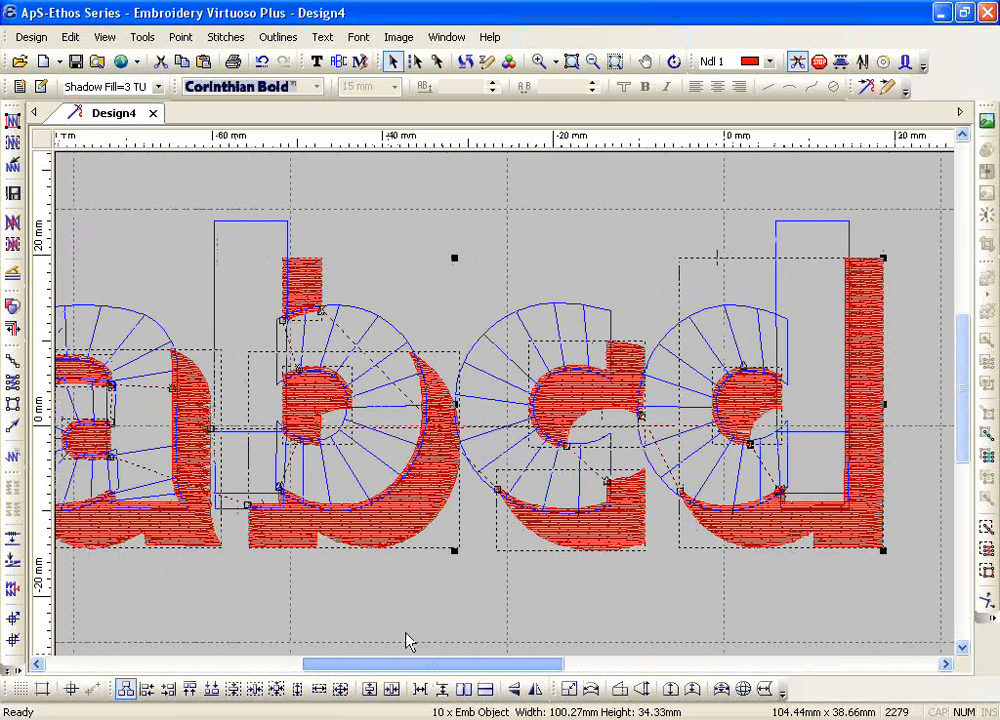
Step: Change the shadow fill to a diagonal stitch direction and generate stitches for the whole design
{"action": "left_click", "coordinate": [13, 273]}
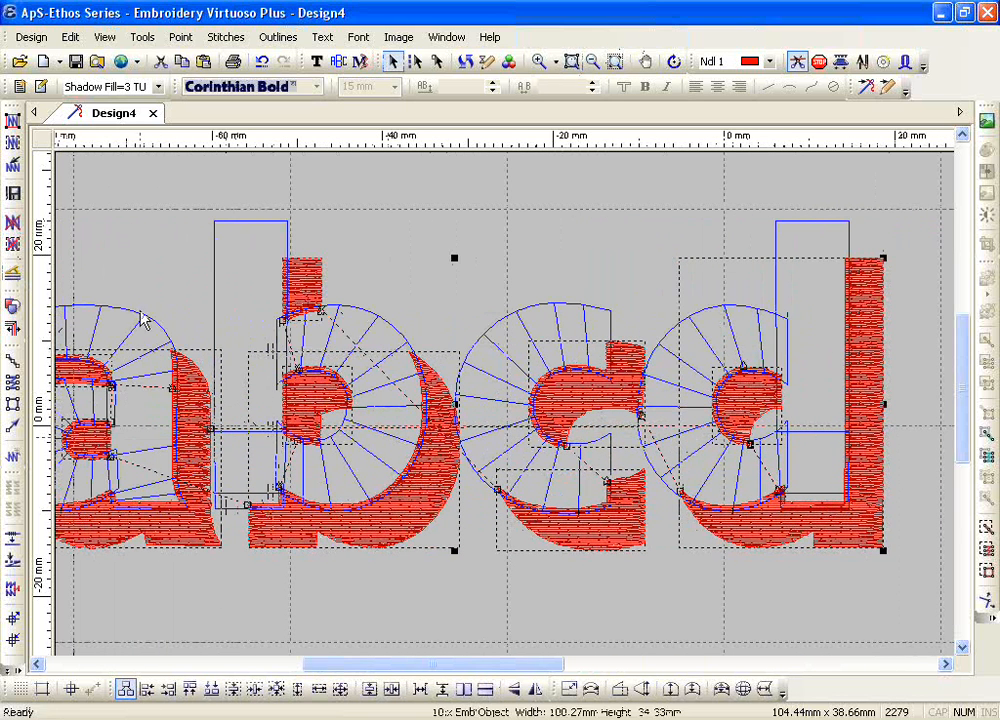
{"action": "left_click", "coordinate": [13, 120]}
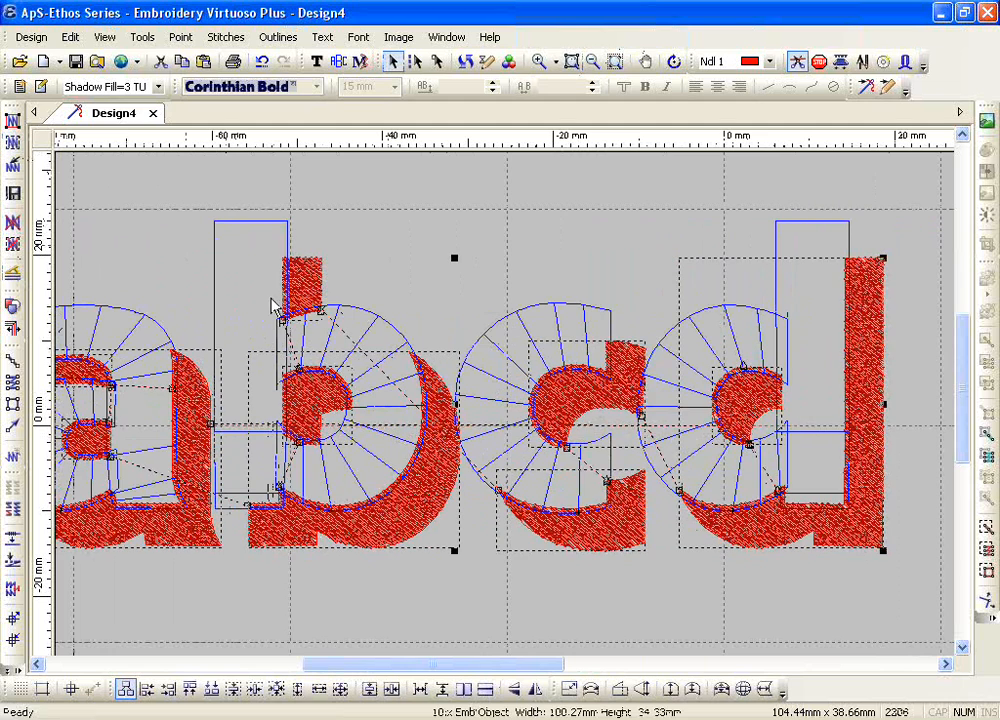
{"action": "left_click", "coordinate": [13, 121]}
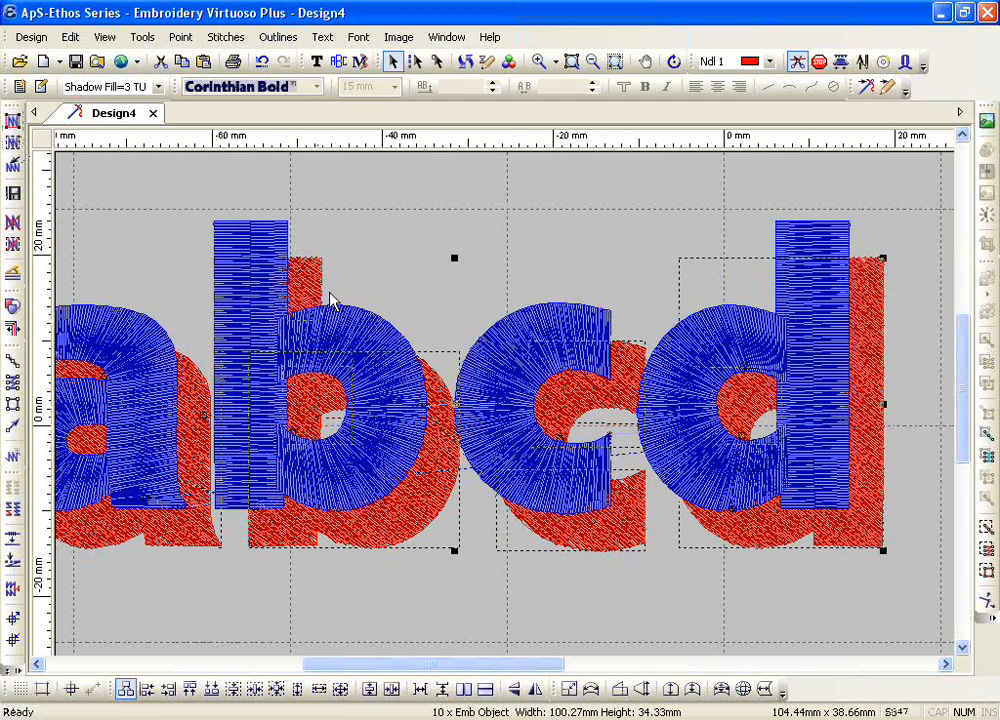
{"action": "left_click", "coordinate": [592, 62]}
{"action": "left_click", "coordinate": [380, 509]}
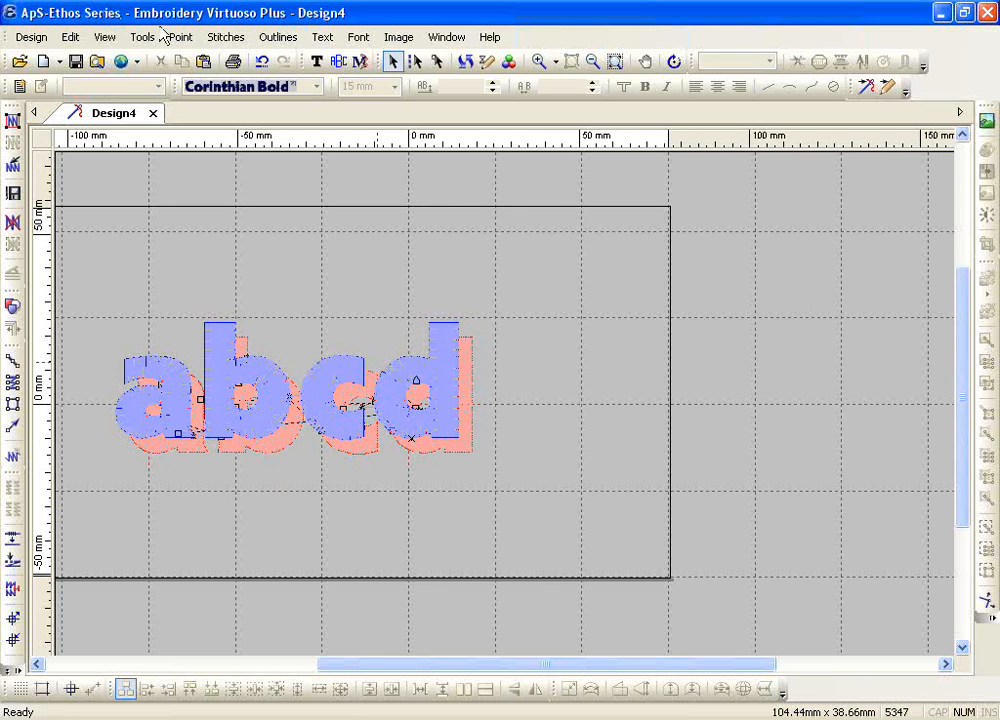
Step: Create the lettering "abcd" in Corinthian Bold at 5 mm, to the right of the large lettering
{"action": "left_click", "coordinate": [317, 62]}
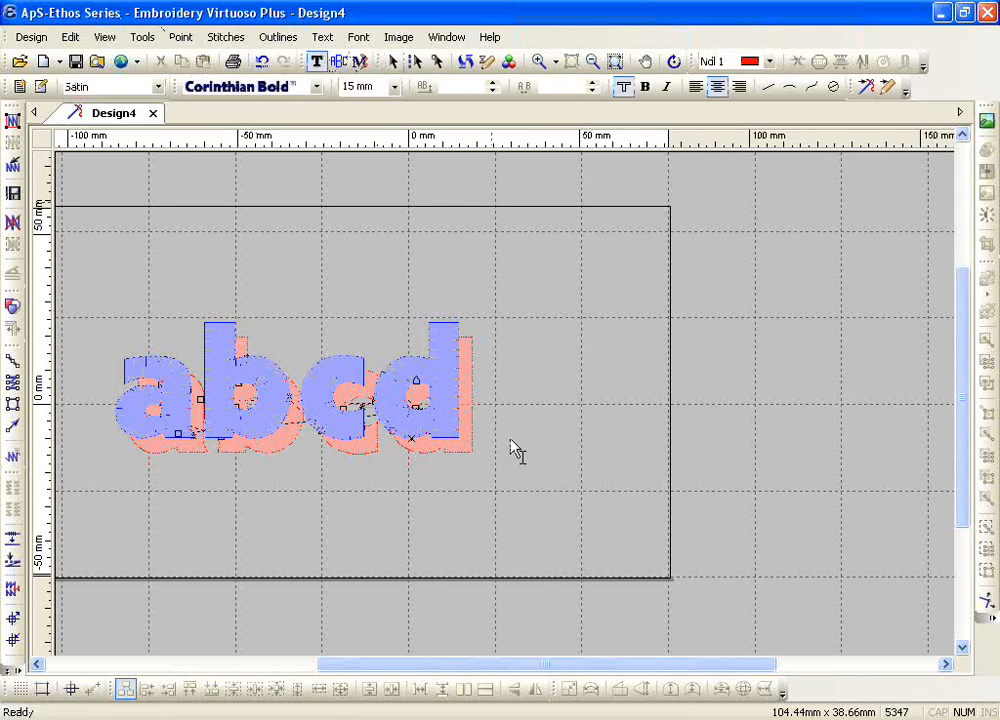
{"action": "left_click", "coordinate": [395, 87]}
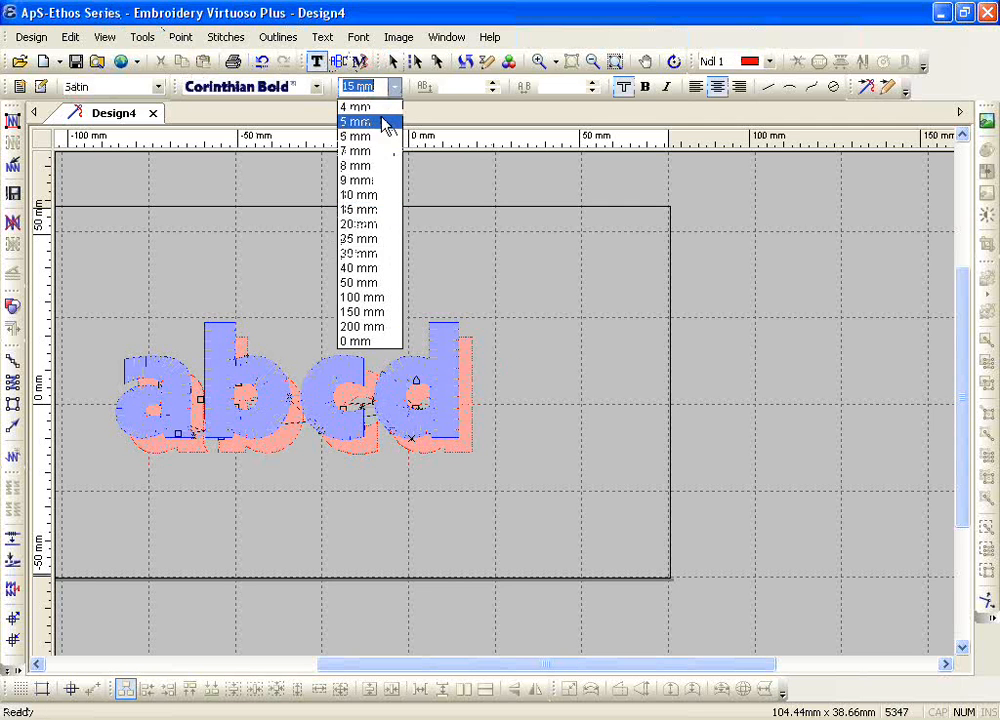
{"action": "left_click", "coordinate": [386, 122]}
{"action": "left_click", "coordinate": [539, 438]}
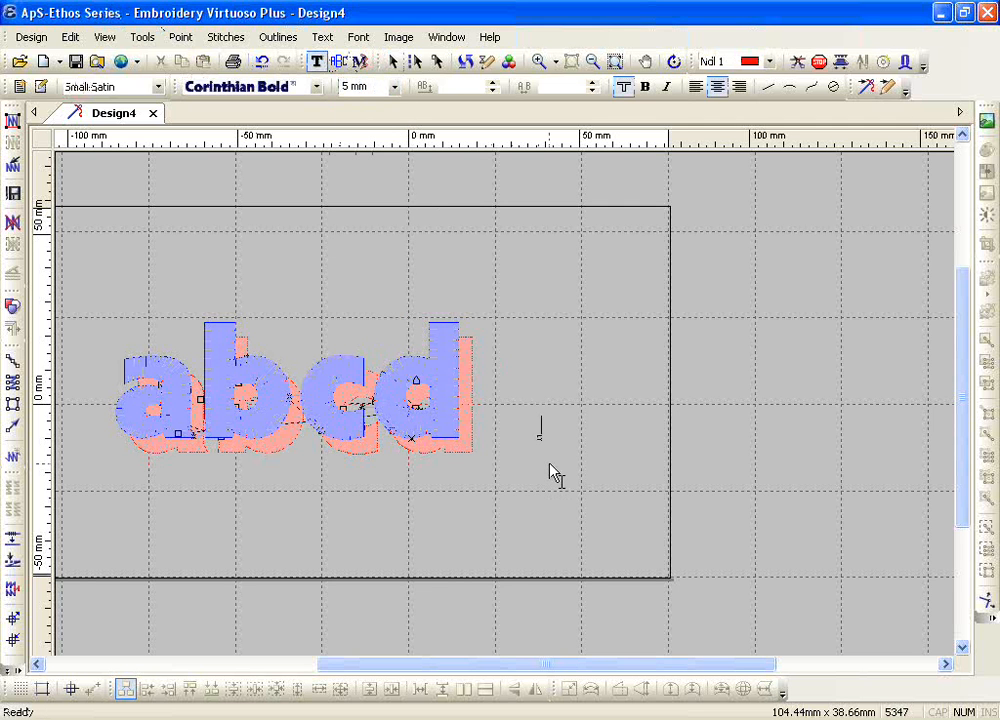
{"action": "type", "text": "abcd"}
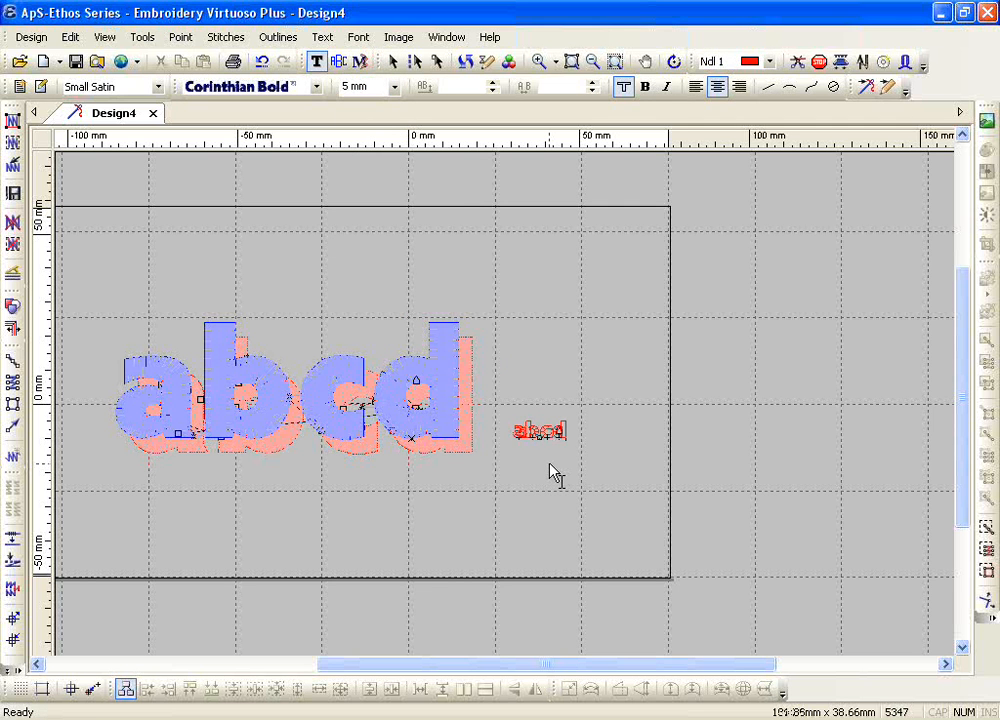
Step: Generate stitches for the small 5 mm abcd lettering
{"action": "left_click", "coordinate": [538, 61]}
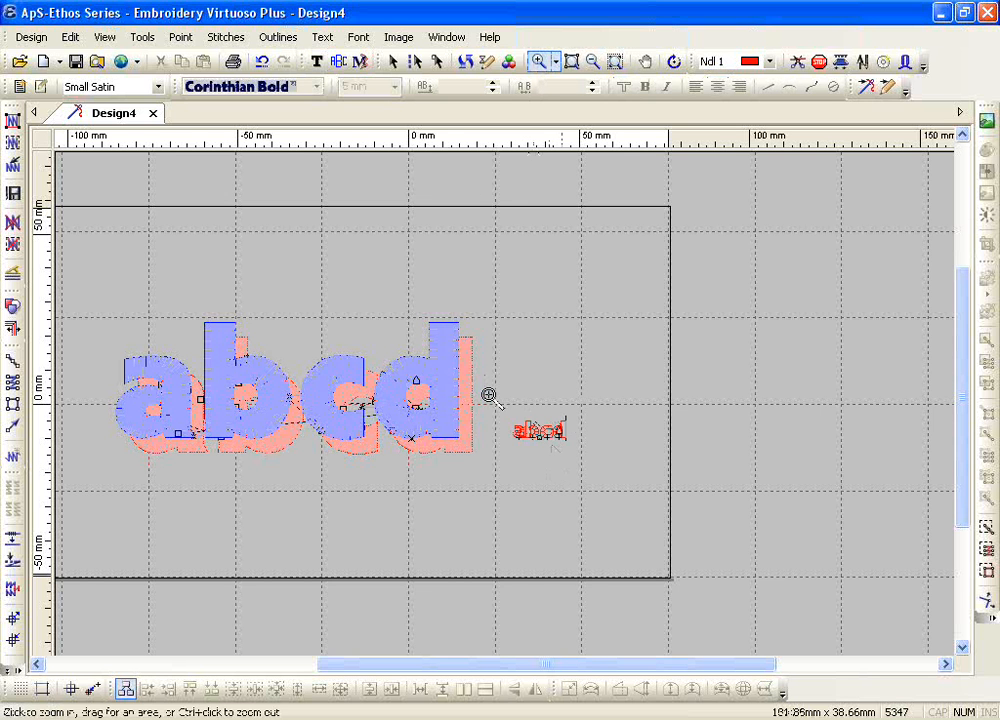
{"action": "left_click_drag", "start_coordinate": [489, 396], "coordinate": [598, 471]}
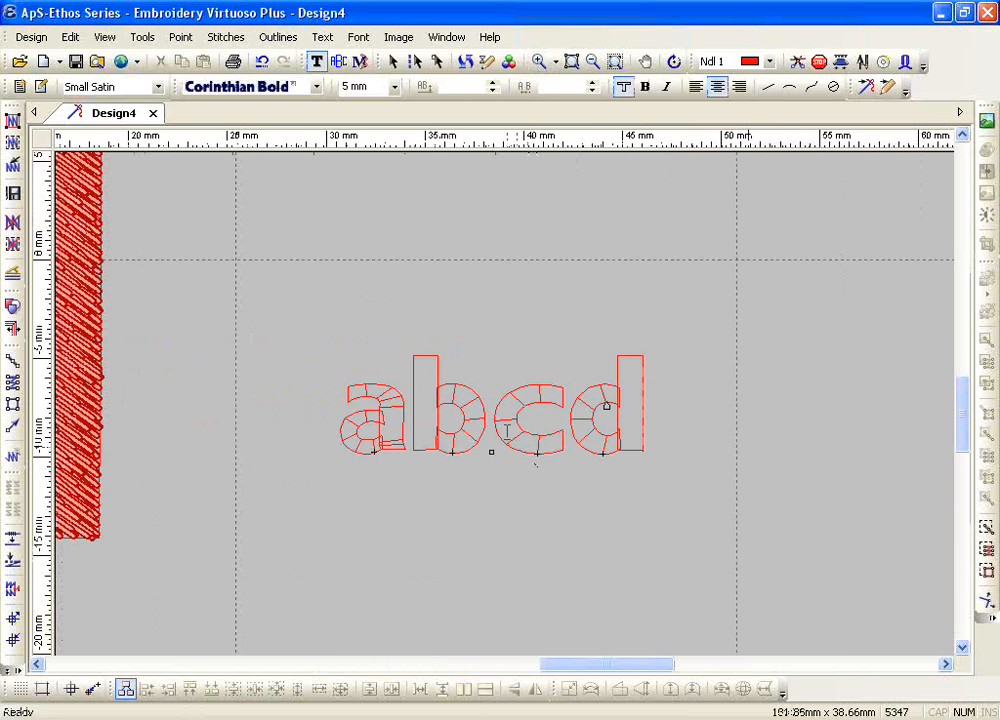
{"action": "left_click", "coordinate": [500, 396]}
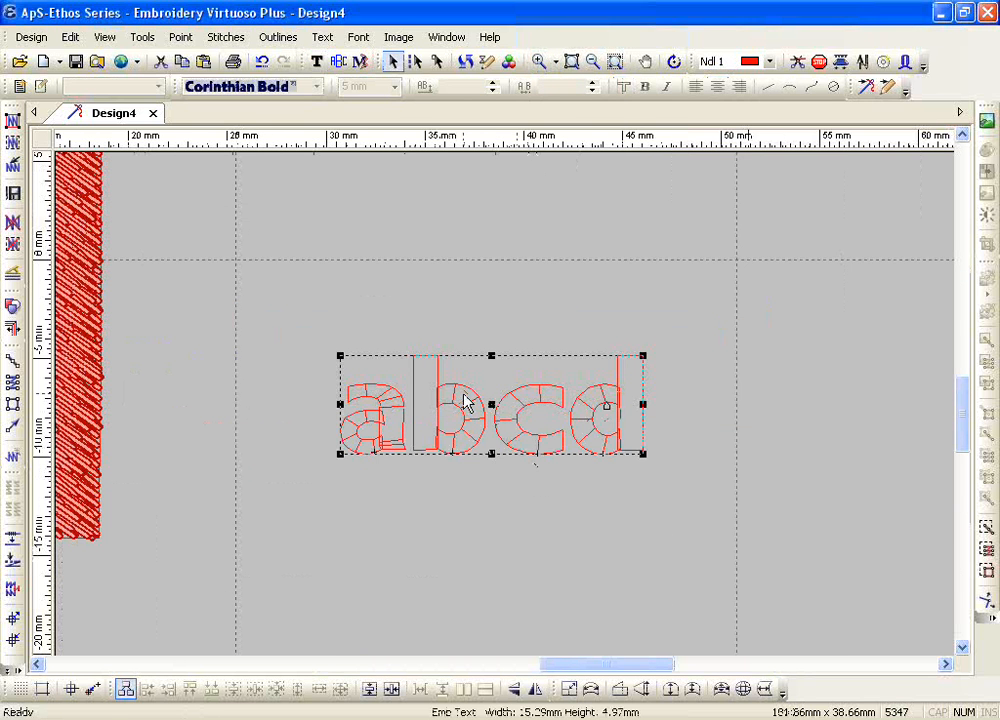
{"action": "left_click", "coordinate": [12, 120]}
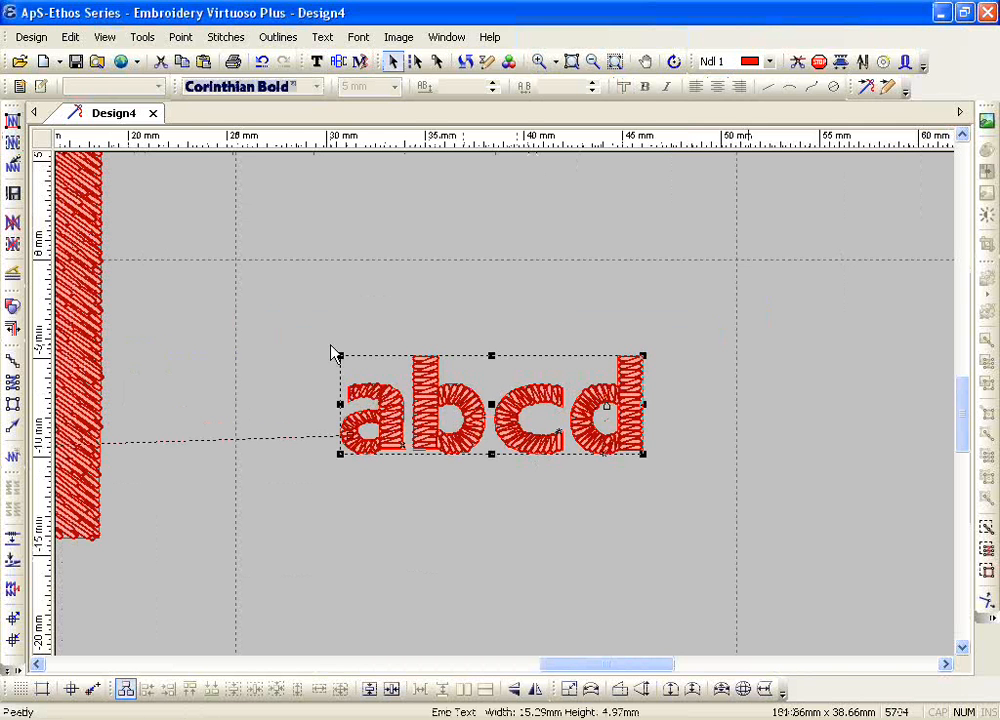
Step: Place a green copy of the small abcd lettering over the original, offset slightly up and to the left as a shadow effect
{"action": "left_click", "coordinate": [183, 62]}
{"action": "left_click", "coordinate": [203, 62]}
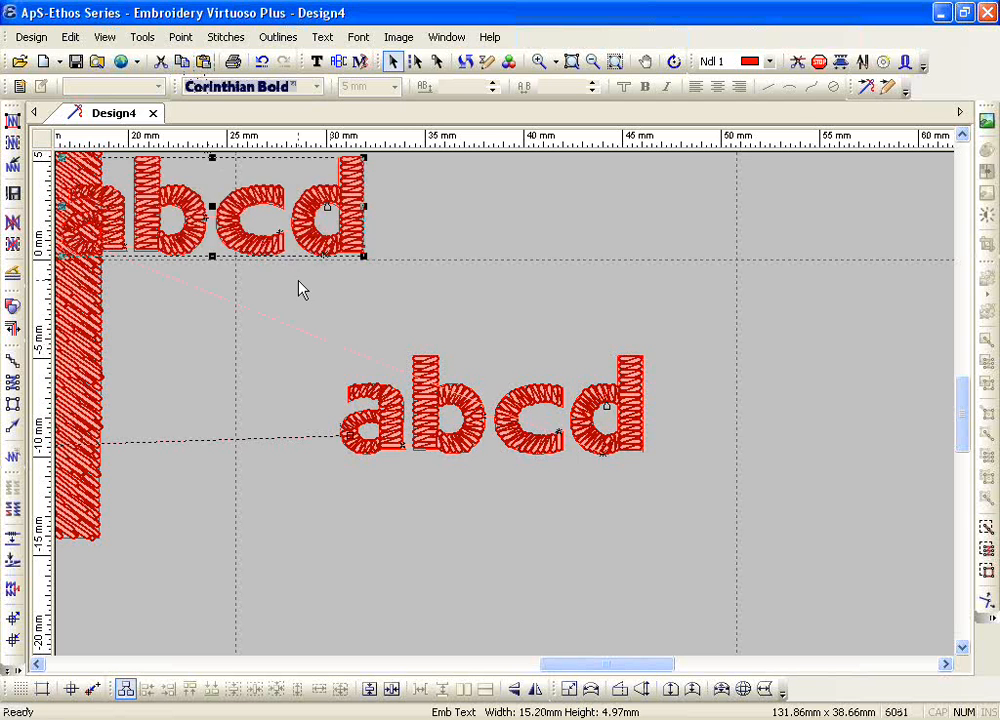
{"action": "key", "text": "2"}
{"action": "left_click_drag", "start_coordinate": [212, 207], "coordinate": [480, 389]}
{"action": "left_click", "coordinate": [421, 268]}
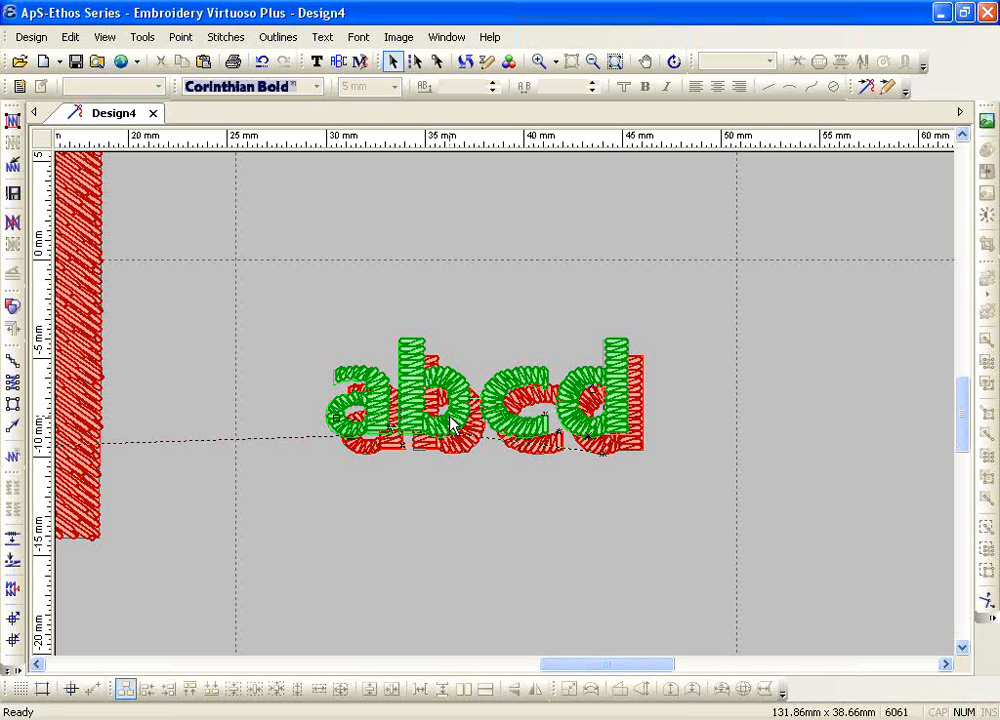
Step: Delete both small abcd letterings and the red shadow objects behind the large lettering
{"action": "left_click", "coordinate": [592, 61]}
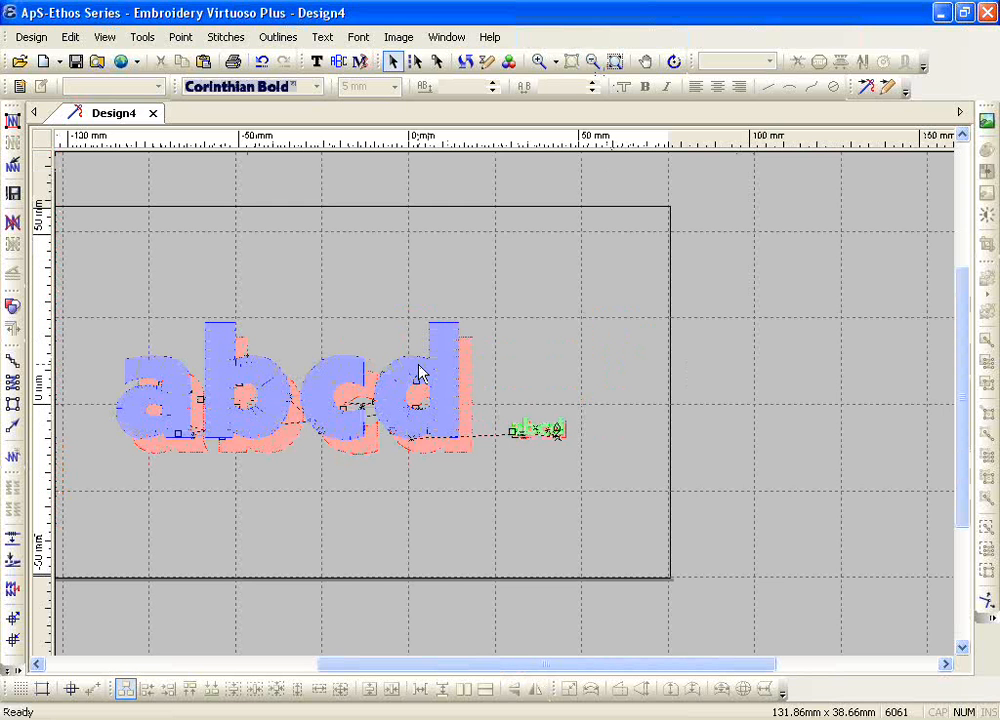
{"action": "left_click_drag", "start_coordinate": [587, 390], "coordinate": [500, 471]}
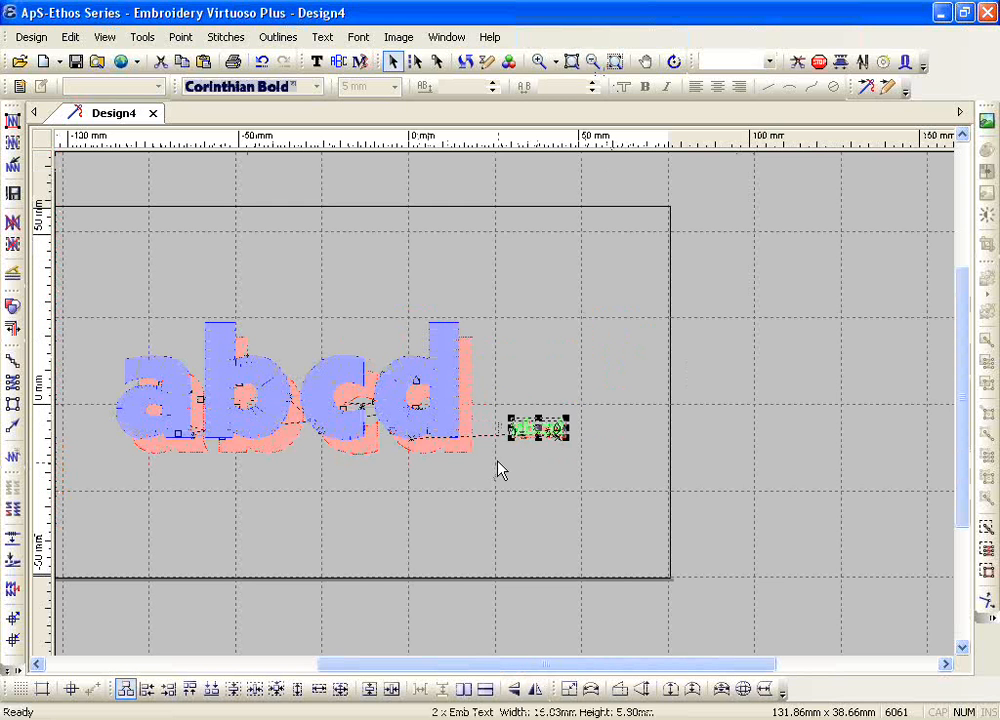
{"action": "key", "text": "Delete"}
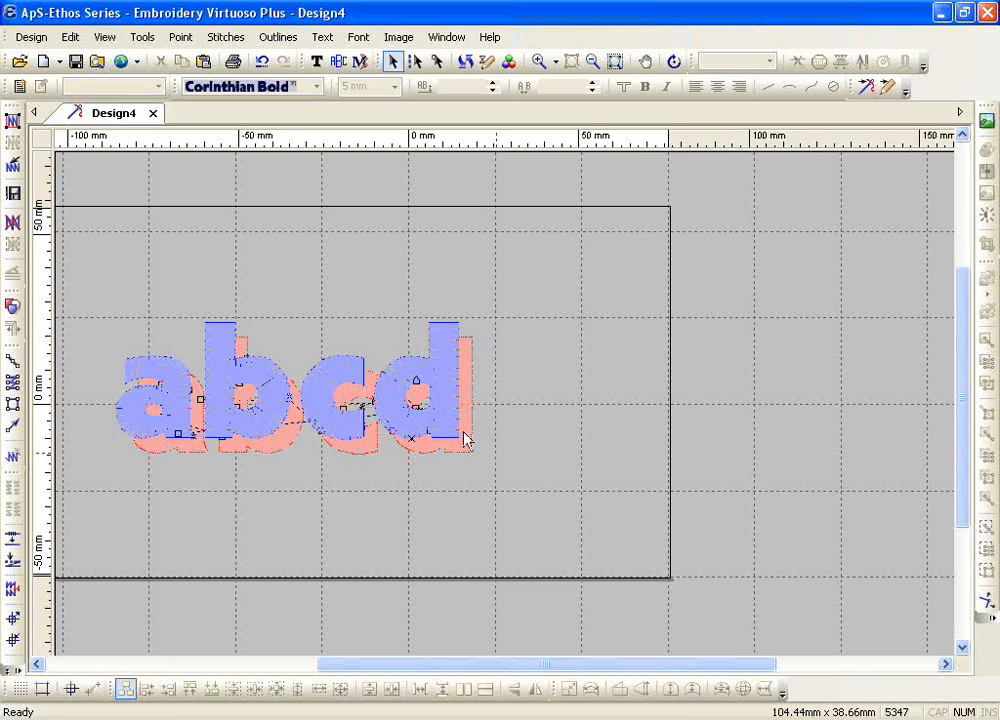
{"action": "left_click", "coordinate": [470, 459]}
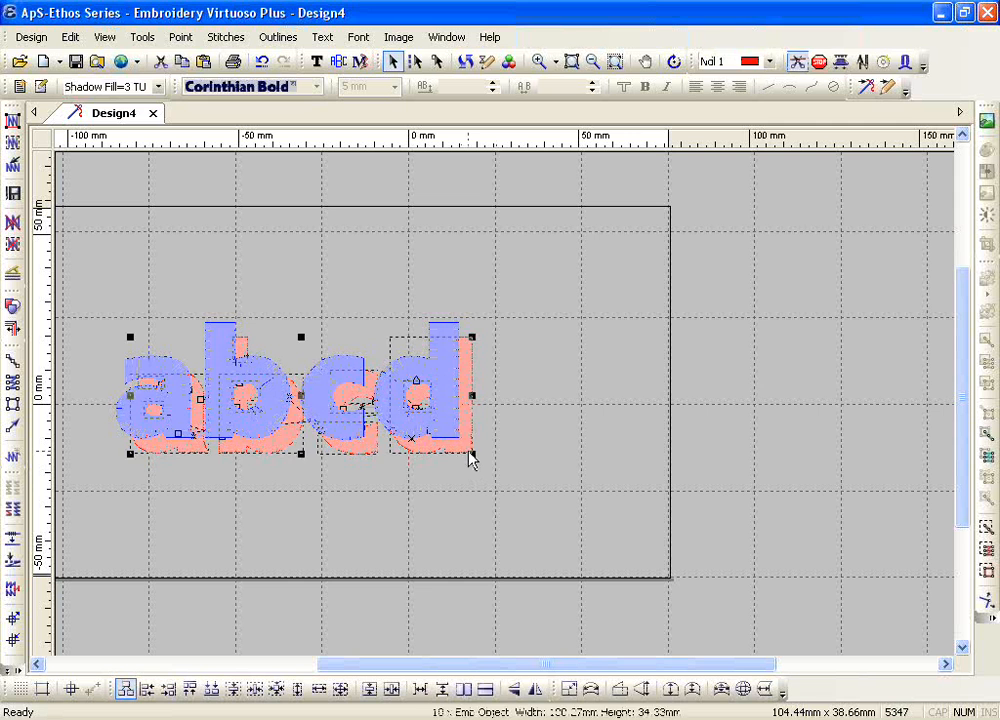
{"action": "key", "text": "Delete"}
Step: Remove the generated stitches and move the large abcd lettering up and to the right within the design area
{"action": "left_click", "coordinate": [14, 224]}
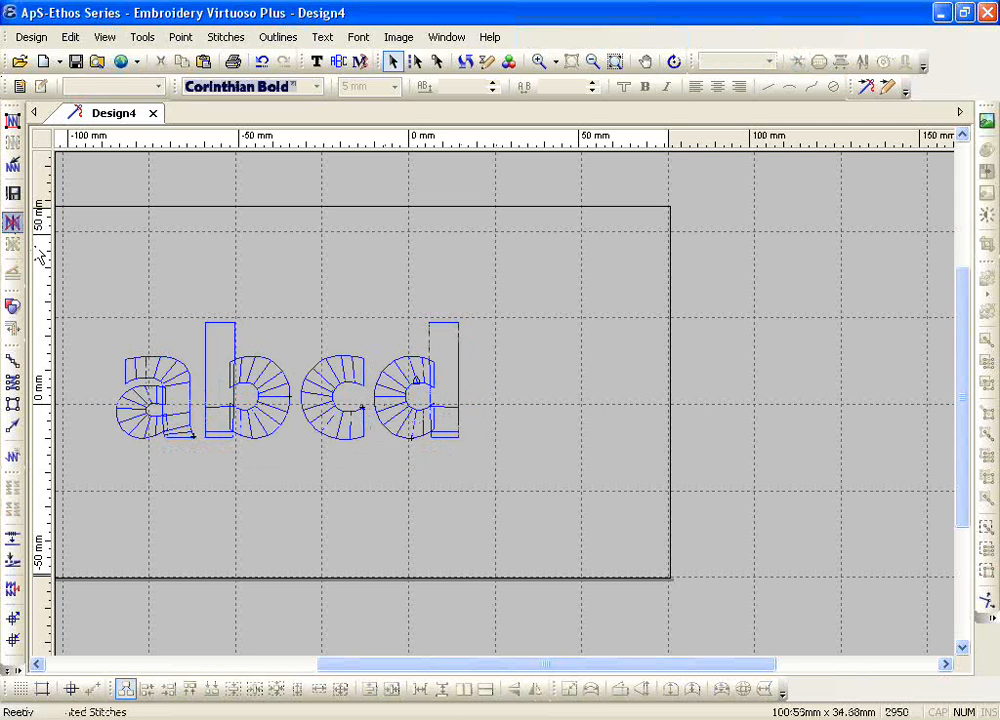
{"action": "left_click_drag", "start_coordinate": [250, 368], "coordinate": [390, 289]}
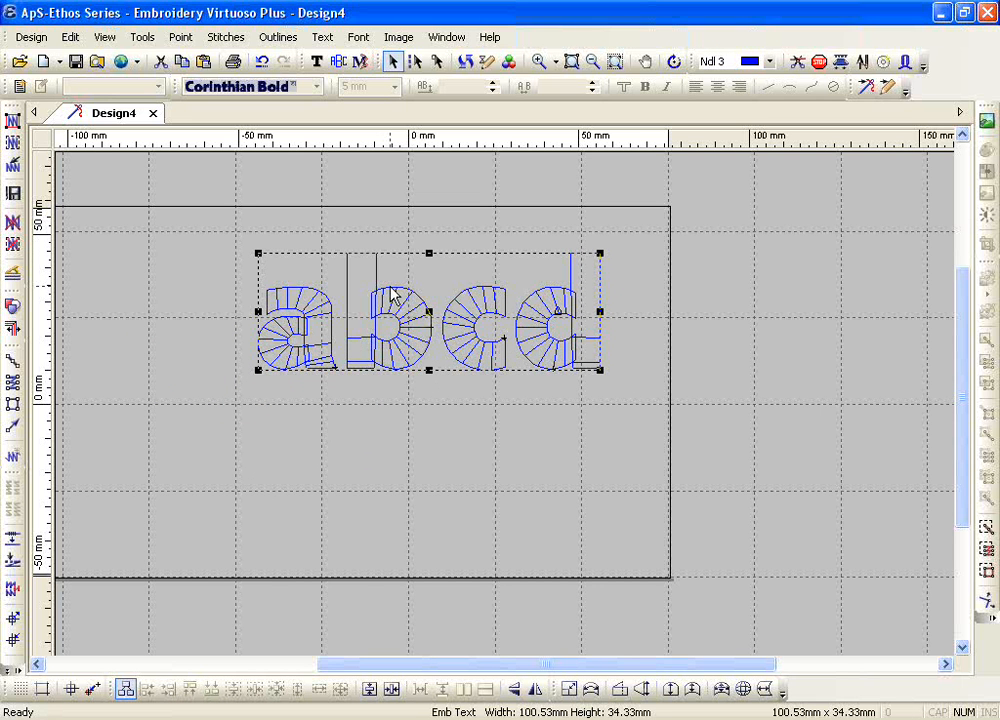
Step: Browse the list of available embroidery fonts for the lettering, including the small 5 mm and two-colour fonts
{"action": "left_click", "coordinate": [316, 61]}
{"action": "left_click", "coordinate": [317, 87]}
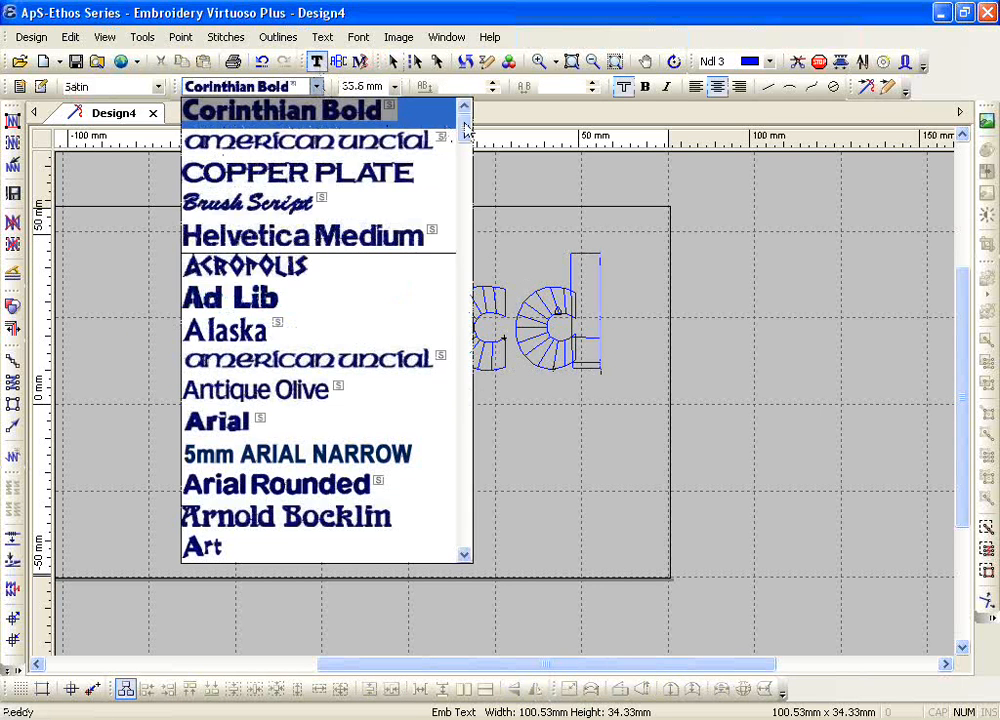
{"action": "left_click_drag", "start_coordinate": [468, 112], "coordinate": [467, 190]}
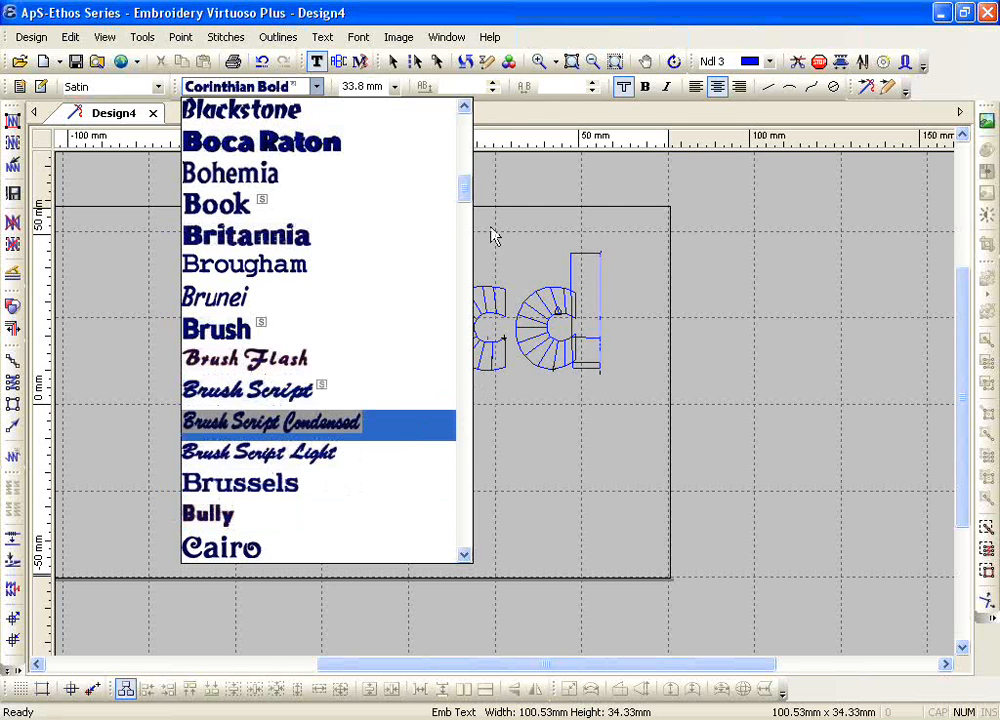
{"action": "scroll", "coordinate": [427, 240], "scroll_direction": "up", "scroll_amount": 7}
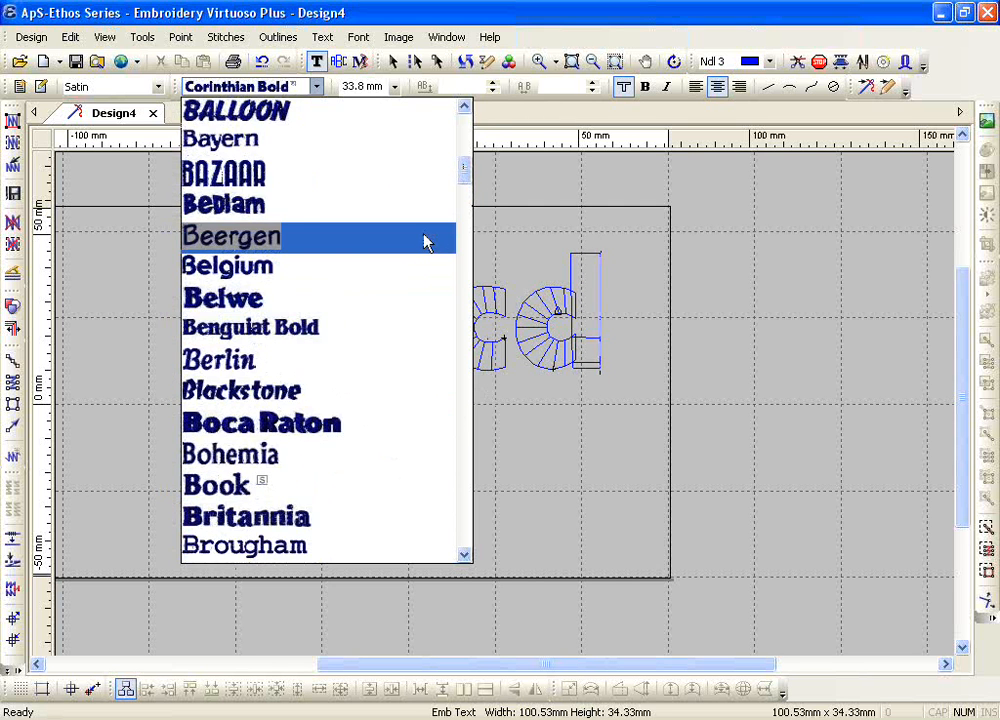
{"action": "scroll", "coordinate": [425, 249], "scroll_direction": "up", "scroll_amount": 1}
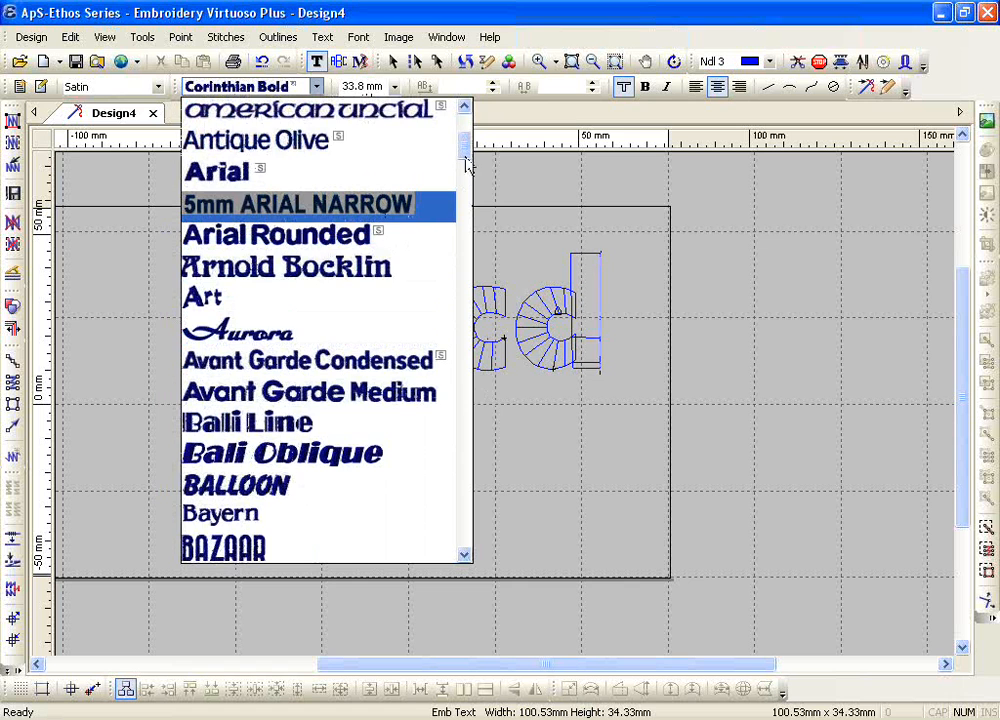
{"action": "left_click_drag", "start_coordinate": [463, 148], "coordinate": [463, 302]}
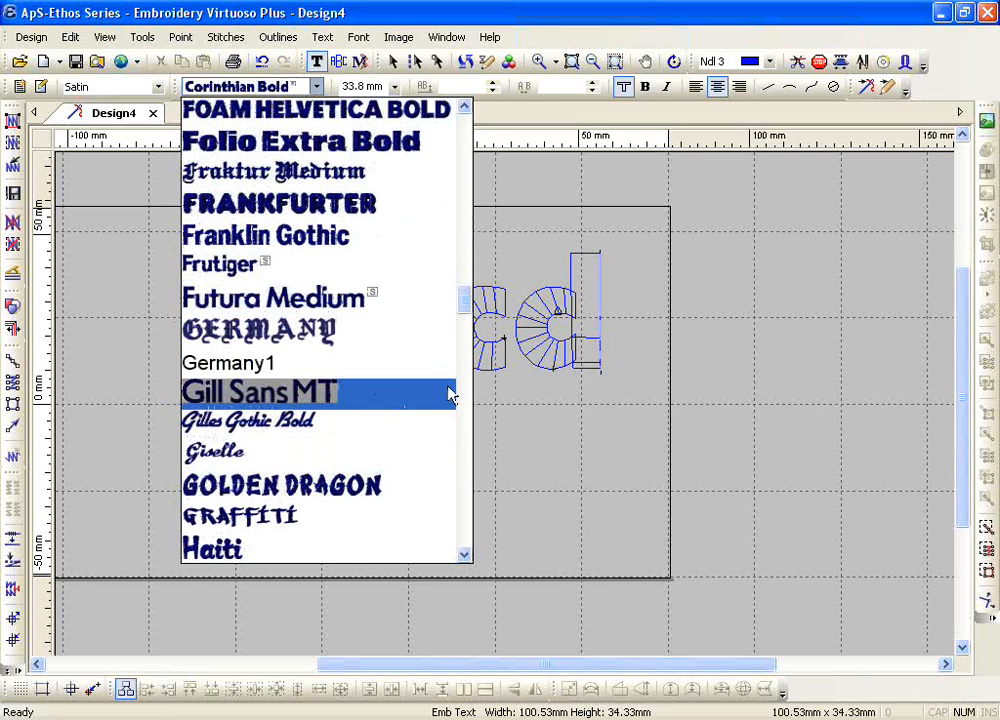
{"action": "left_click_drag", "start_coordinate": [465, 308], "coordinate": [464, 518]}
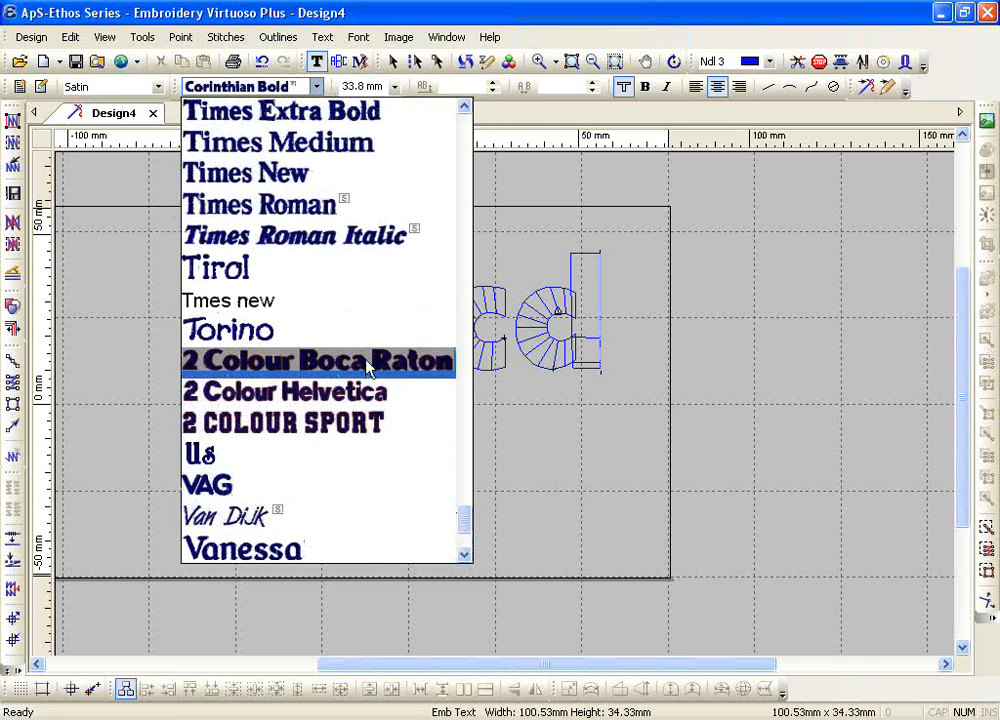
{"action": "scroll", "coordinate": [367, 367], "scroll_direction": "up", "scroll_amount": 2}
{"action": "scroll", "coordinate": [367, 367], "scroll_direction": "up", "scroll_amount": 5}
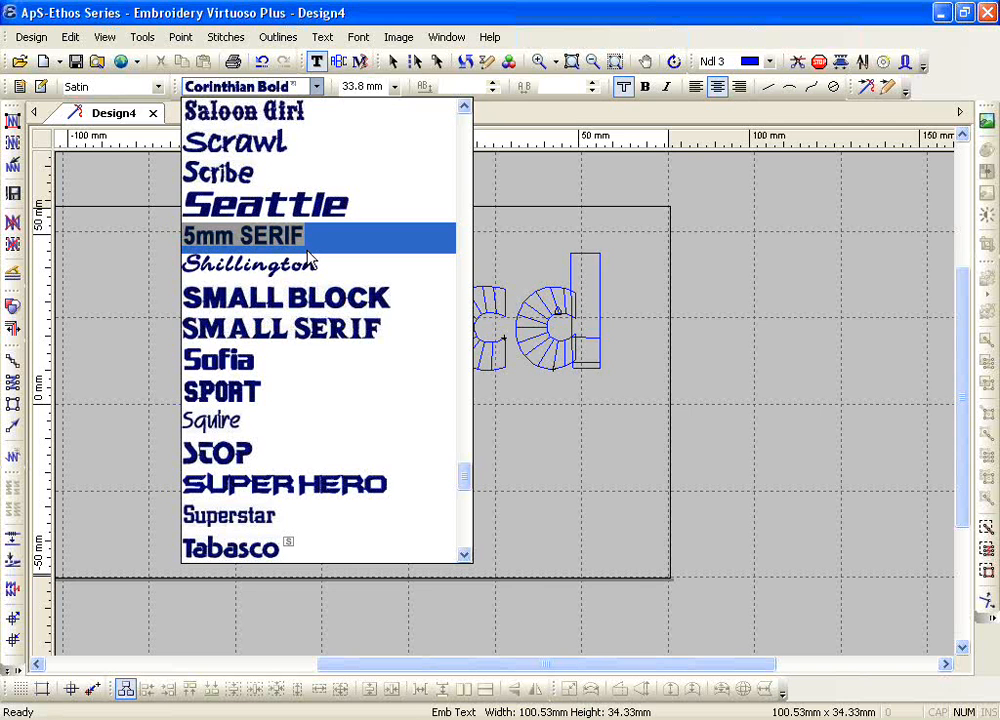
{"action": "left_click", "coordinate": [530, 323]}
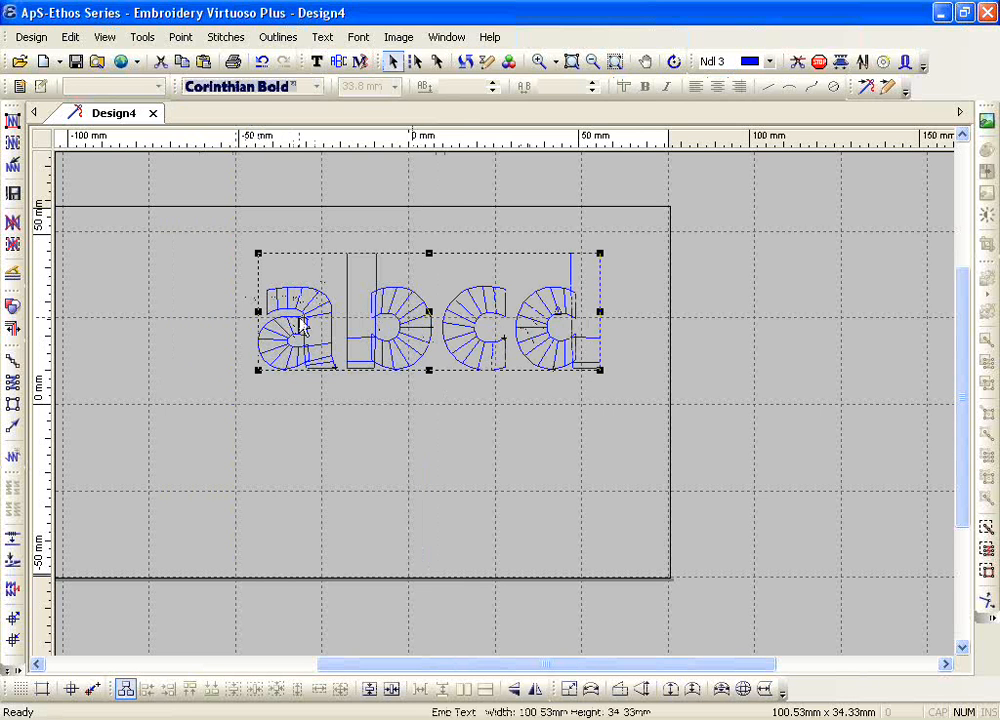
Step: Put a running border around the satin of the abcd lettering with Run Around Satin and generate the stitches
{"action": "left_click", "coordinate": [279, 40]}
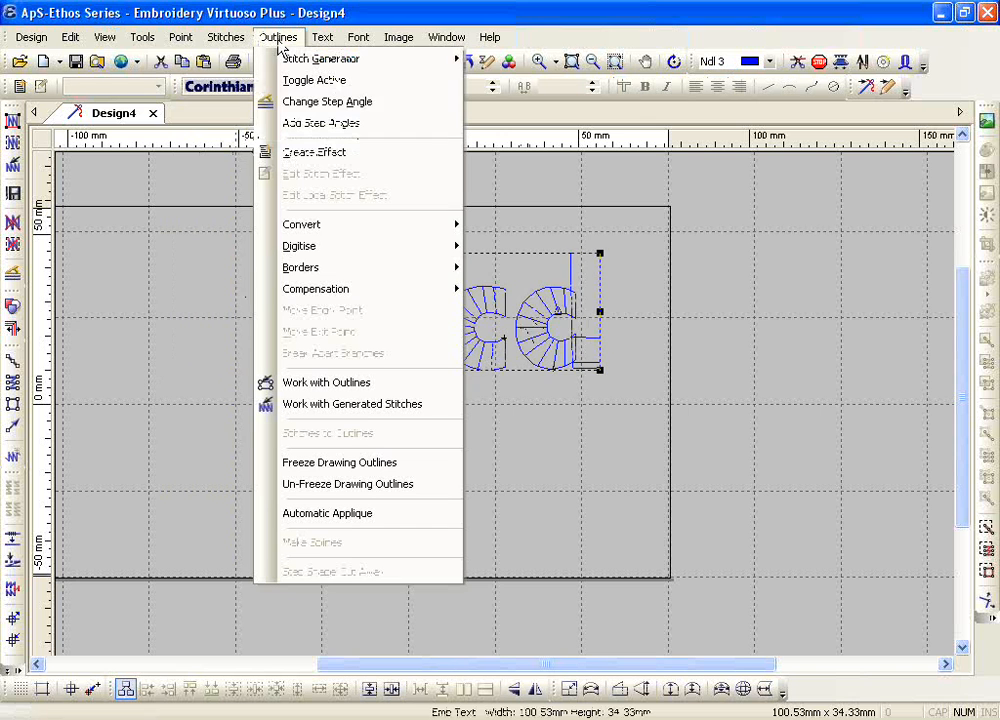
{"action": "mouse_move", "coordinate": [339, 268]}
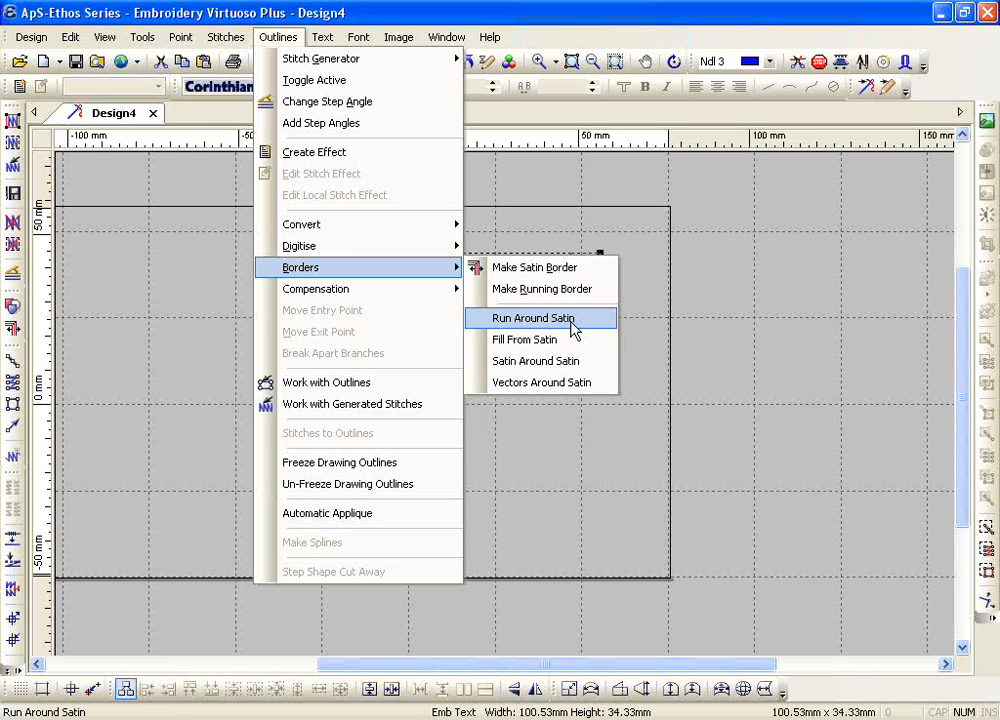
{"action": "left_click", "coordinate": [533, 318]}
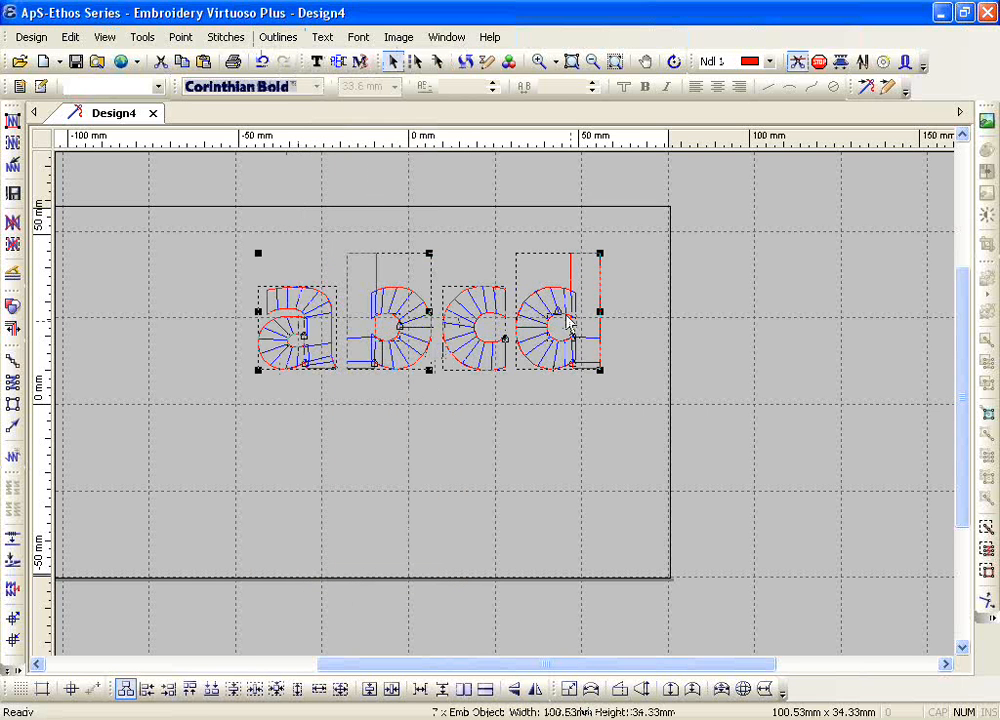
{"action": "left_click", "coordinate": [9, 121]}
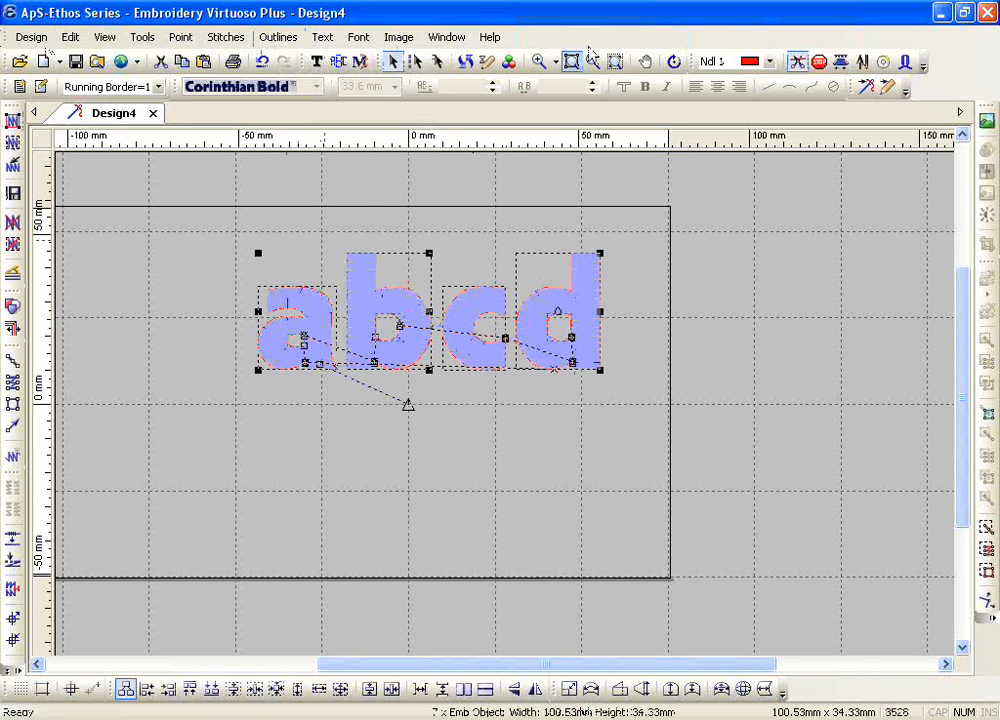
{"action": "left_click", "coordinate": [538, 61]}
{"action": "left_click_drag", "start_coordinate": [257, 260], "coordinate": [379, 357]}
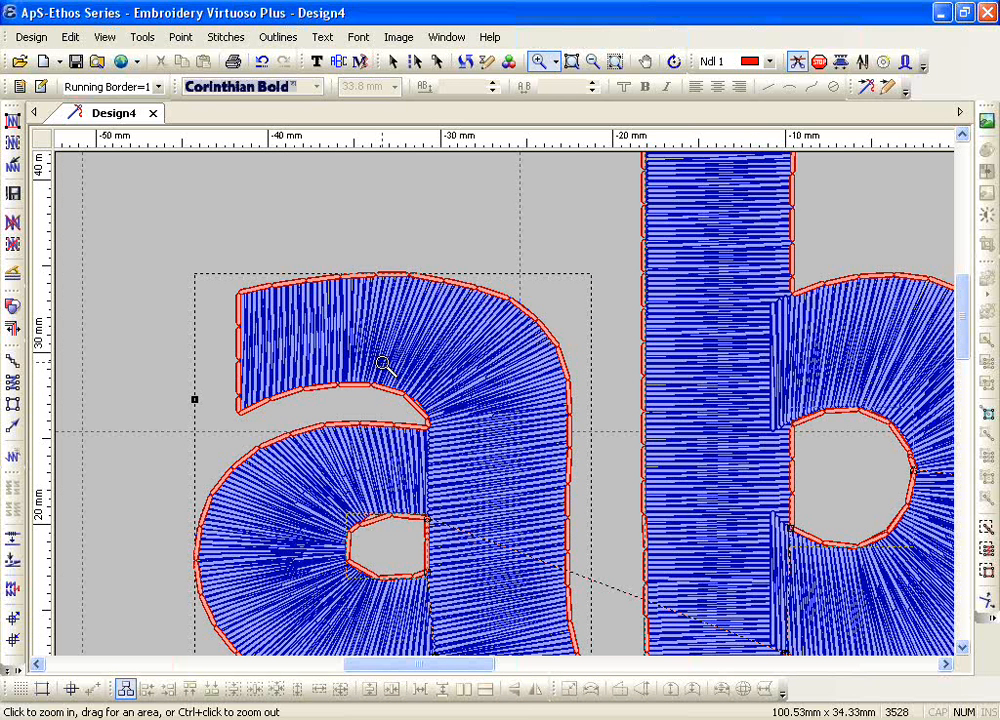
{"action": "key", "text": "Escape"}
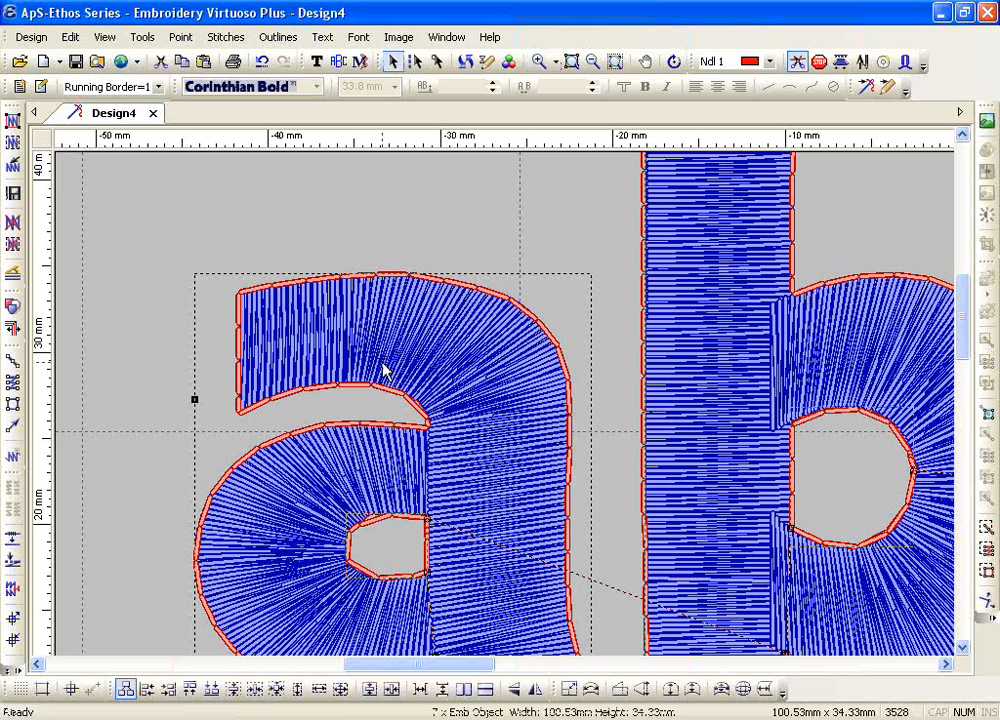
Step: Delete the red running border objects and remove the generated stitches from the abcd lettering
{"action": "key", "text": "Escape"}
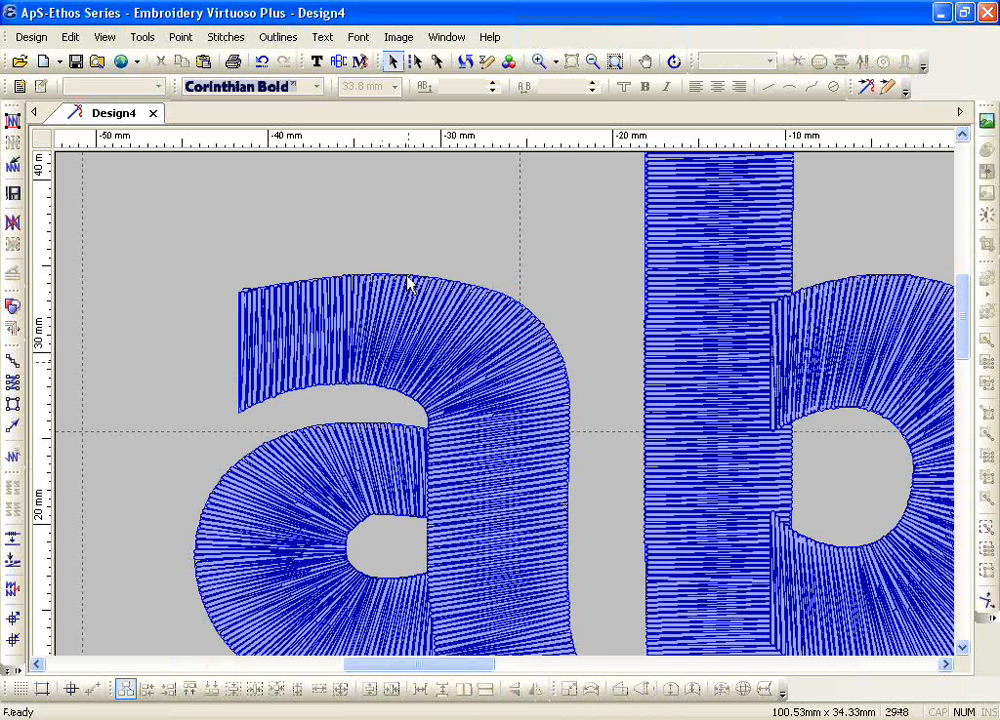
{"action": "left_click", "coordinate": [408, 285]}
{"action": "left_click", "coordinate": [13, 224]}
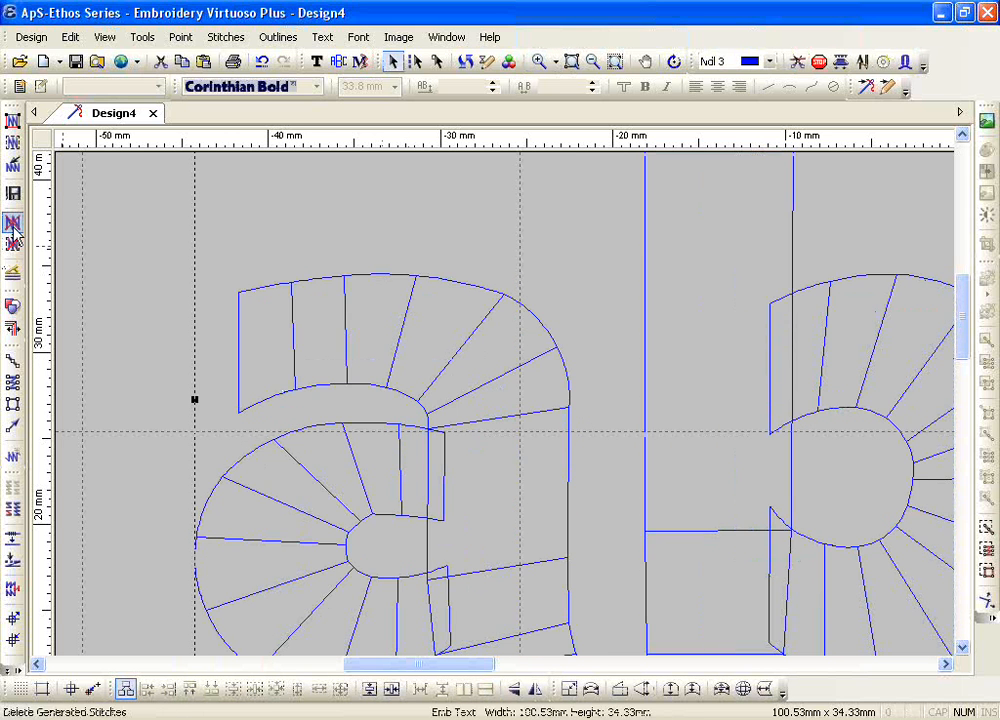
Step: Add a Satin Around Satin border 1.5 mm wide in colour 1 to the abcd lettering and generate the stitches
{"action": "left_click", "coordinate": [302, 40]}
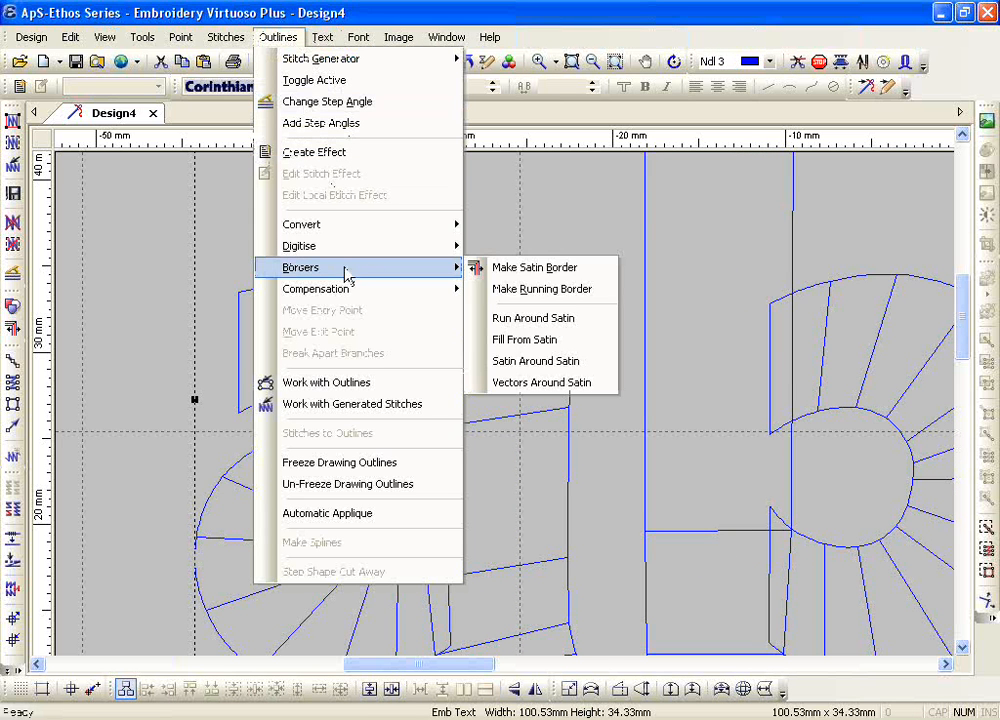
{"action": "left_click", "coordinate": [557, 364]}
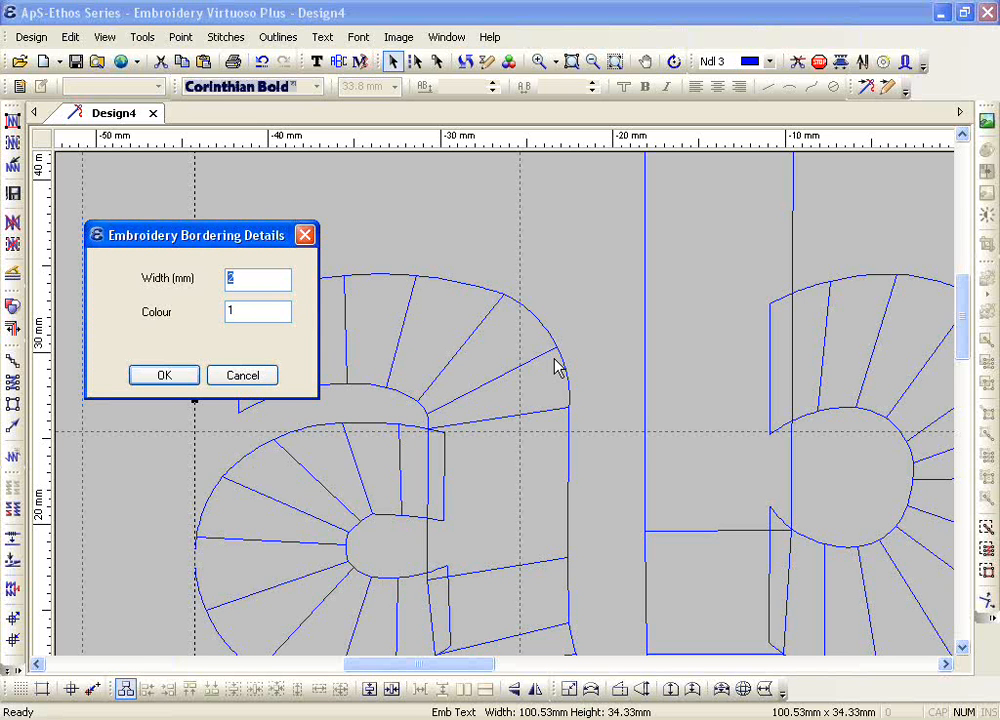
{"action": "type", "text": "1.5"}
{"action": "double_click", "coordinate": [233, 311]}
{"action": "left_click", "coordinate": [170, 376]}
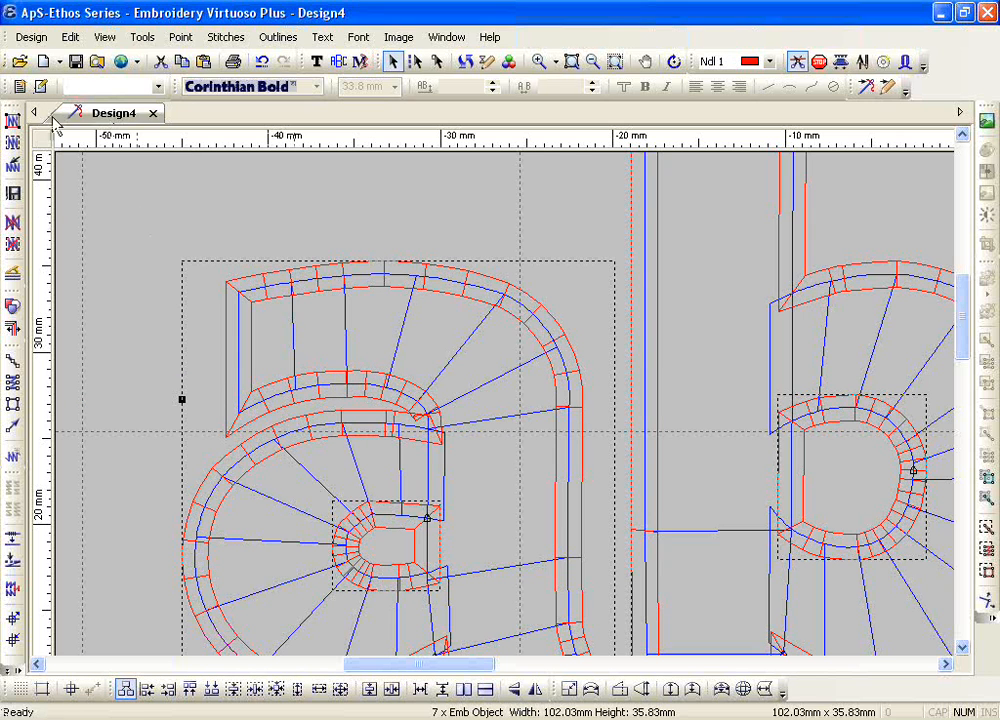
{"action": "left_click", "coordinate": [12, 120]}
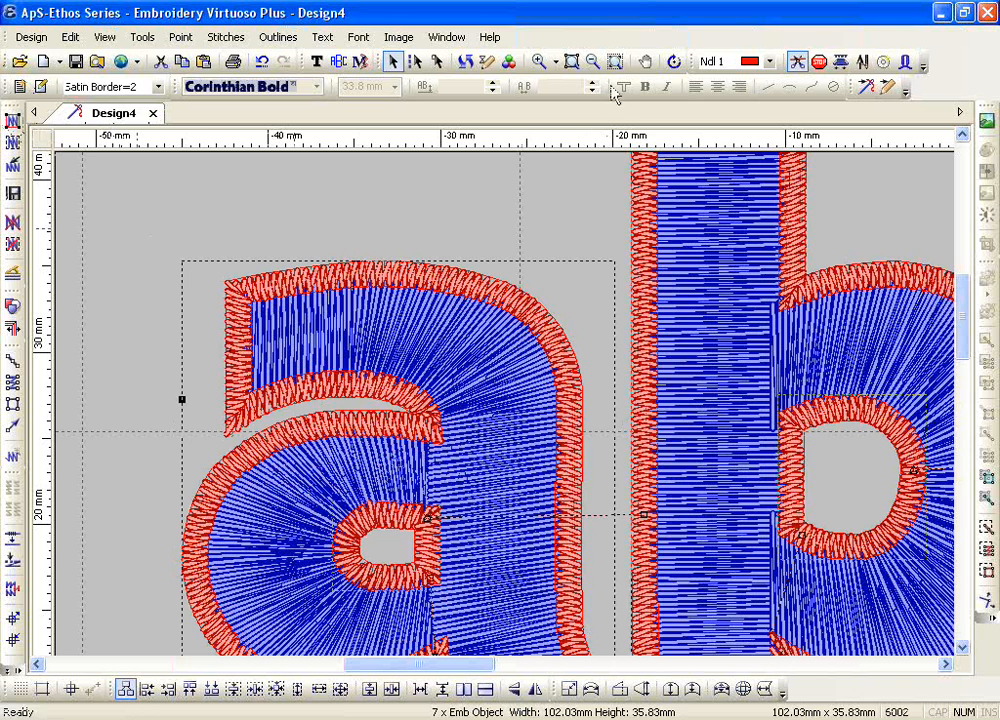
Step: Inspect the bordered letter a up close and remove the generated stitches from the design
{"action": "left_click", "coordinate": [593, 61]}
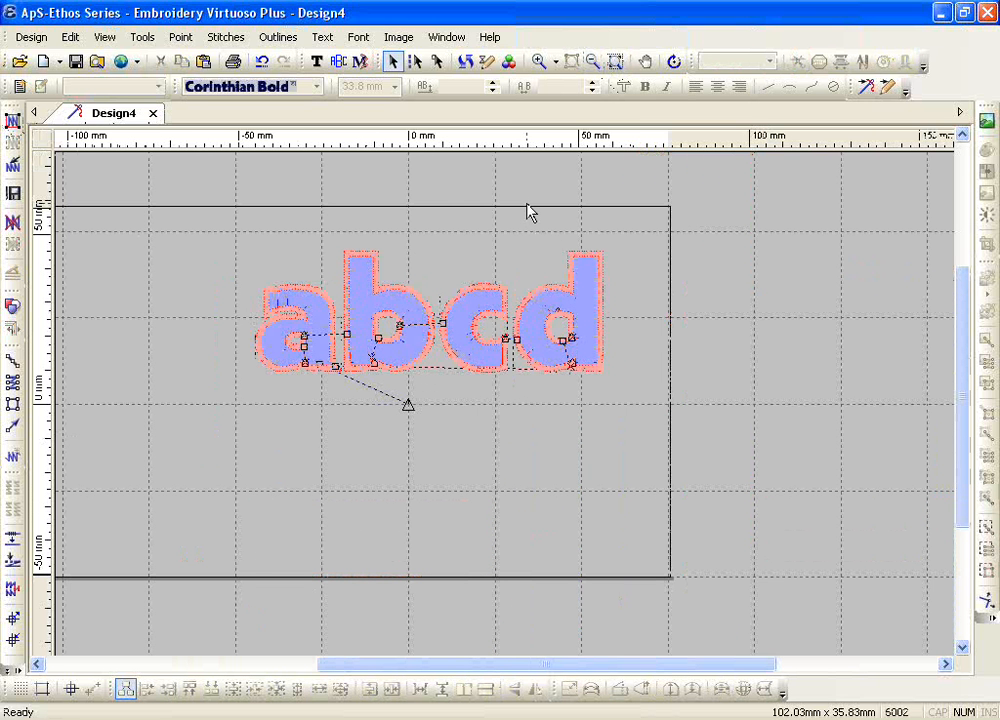
{"action": "left_click", "coordinate": [539, 61]}
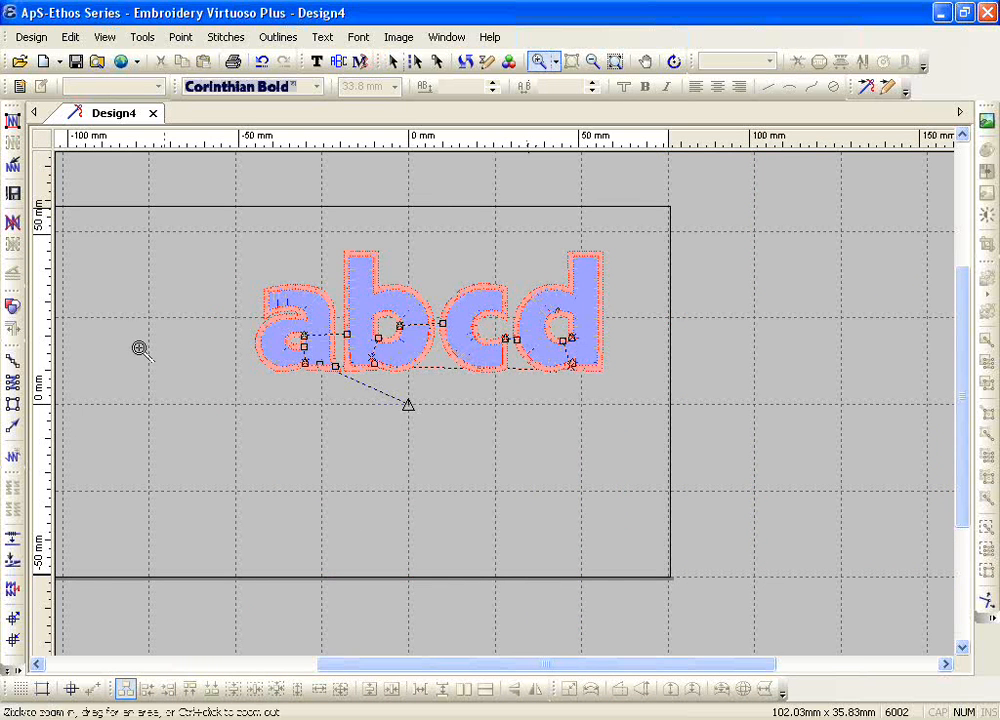
{"action": "left_click_drag", "start_coordinate": [260, 256], "coordinate": [355, 397]}
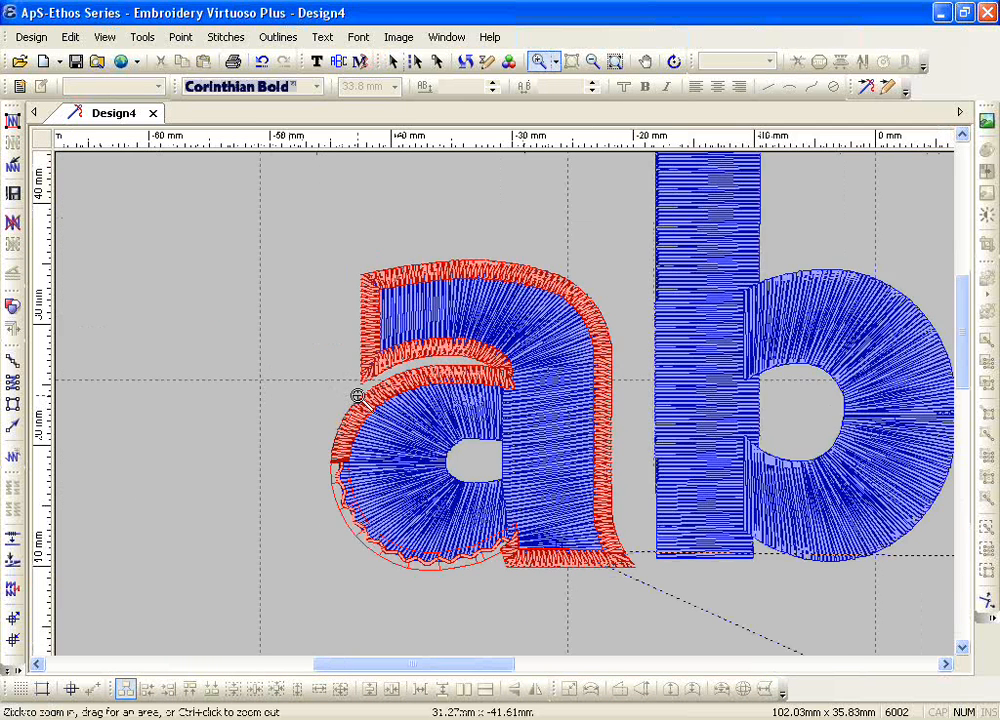
{"action": "left_click", "coordinate": [12, 222]}
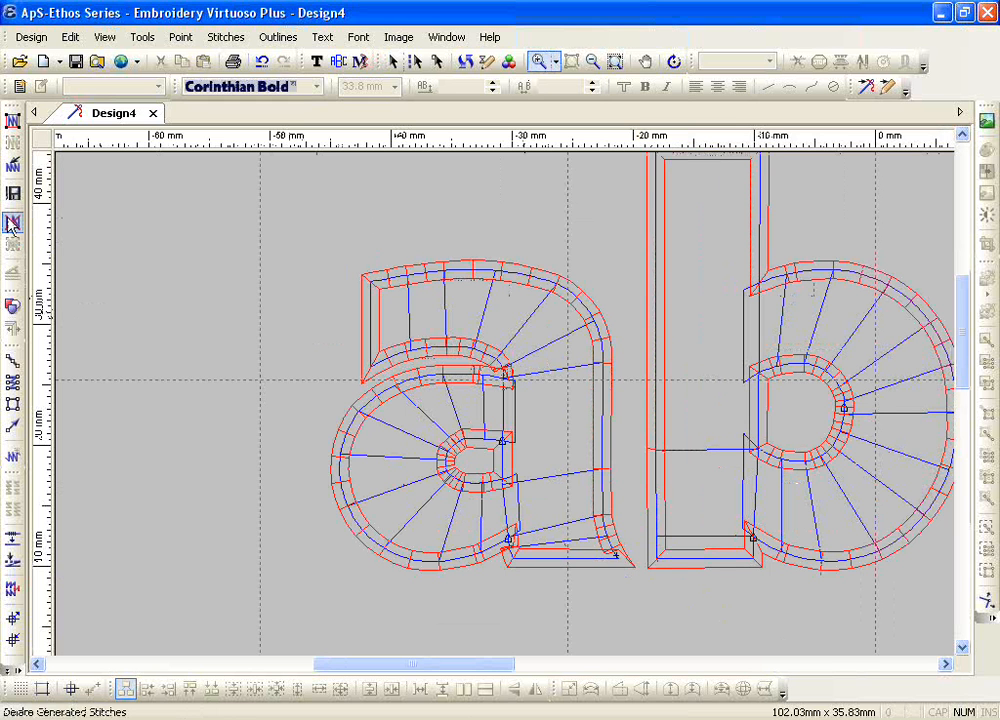
Step: Select all the red satin border objects around the lettering and open Expand Satin for them
{"action": "key", "text": "Escape"}
{"action": "left_click", "coordinate": [367, 284]}
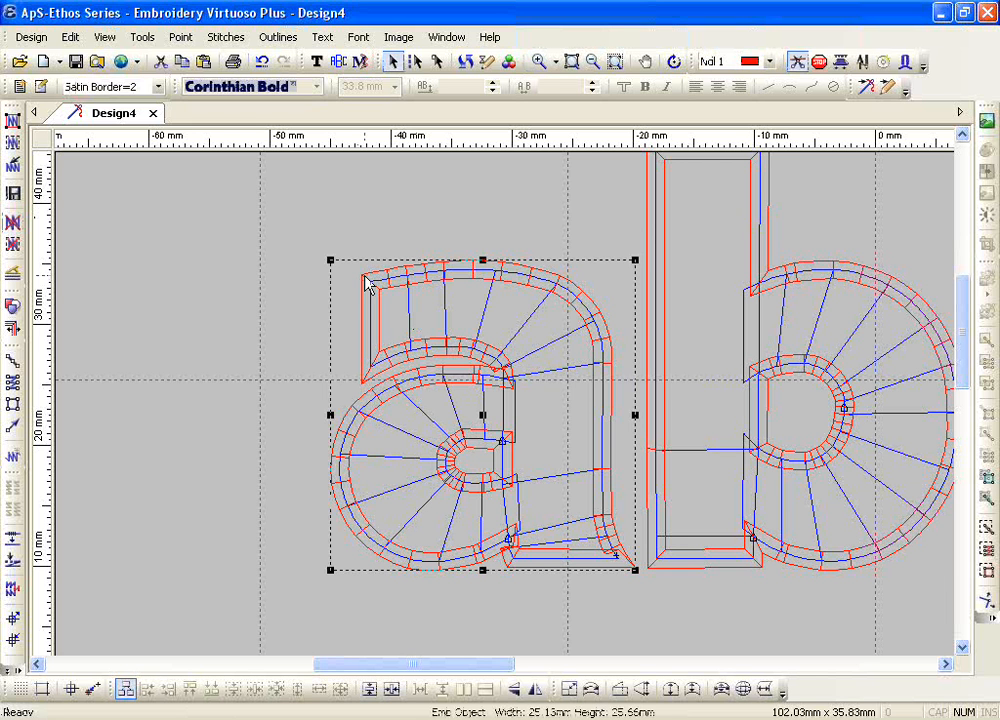
{"action": "left_click", "coordinate": [215, 335]}
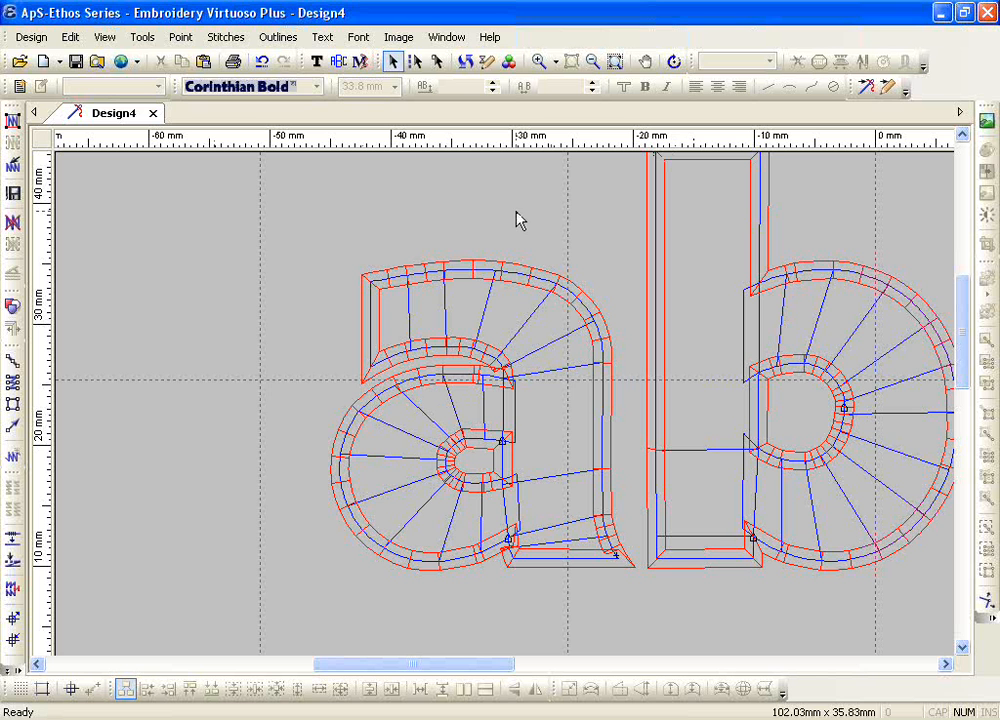
{"action": "left_click", "coordinate": [496, 268]}
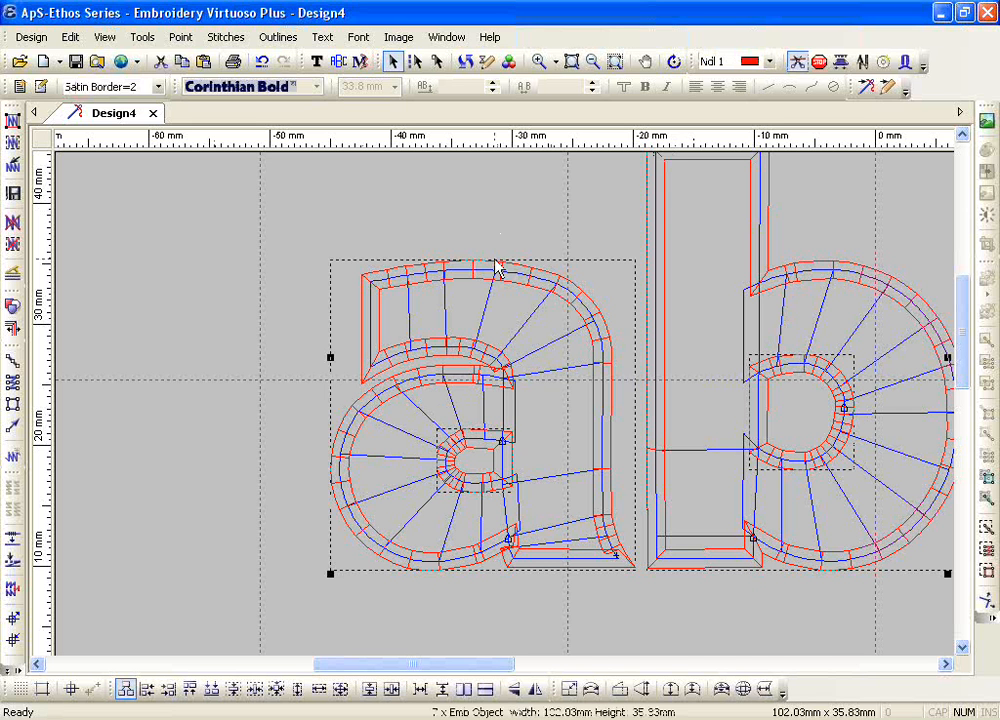
{"action": "left_click", "coordinate": [277, 37]}
{"action": "mouse_move", "coordinate": [346, 290]}
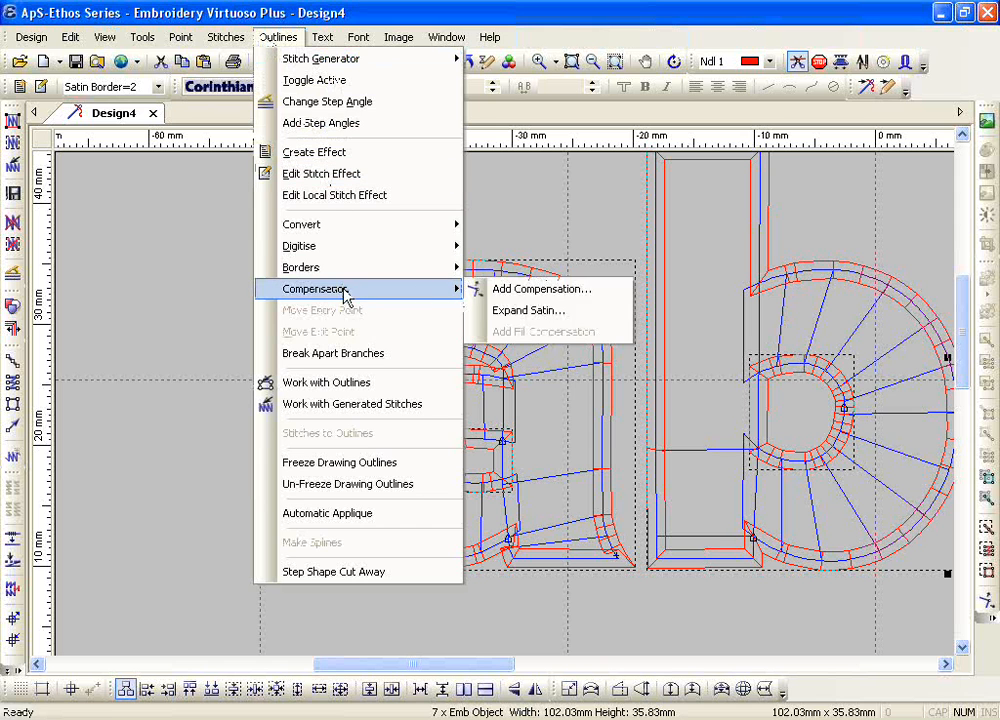
{"action": "left_click", "coordinate": [515, 312]}
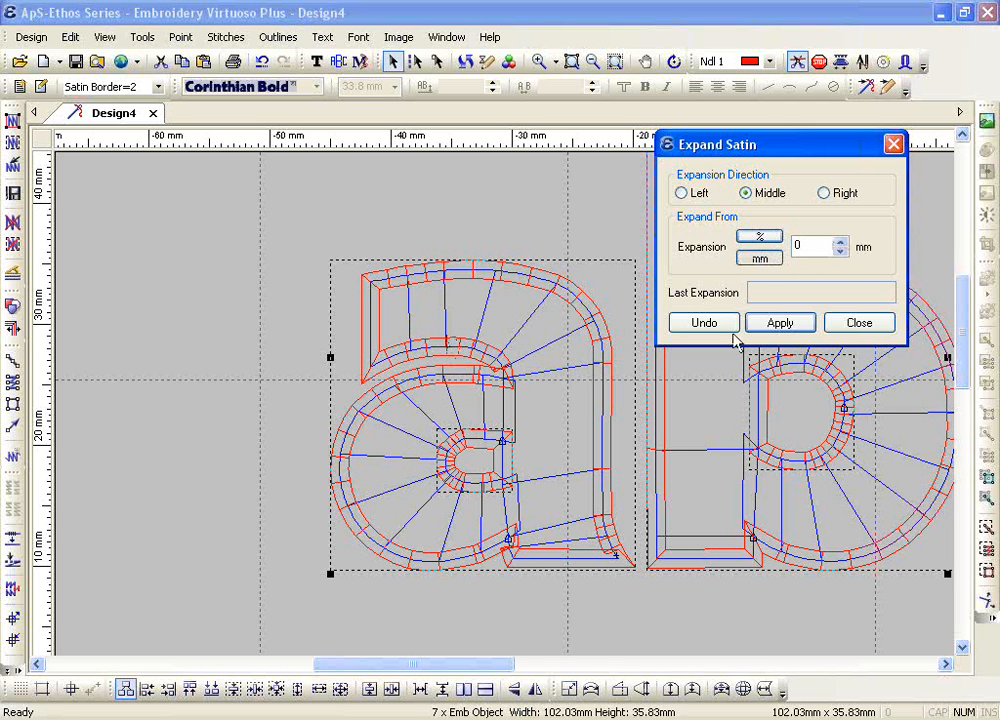
Step: Try widening the selected satin borders from the middle with an expansion of 2.3 mm
{"action": "left_click", "coordinate": [842, 244]}
{"action": "left_click", "coordinate": [842, 244]}
{"action": "left_click", "coordinate": [842, 244]}
{"action": "left_click", "coordinate": [842, 244]}
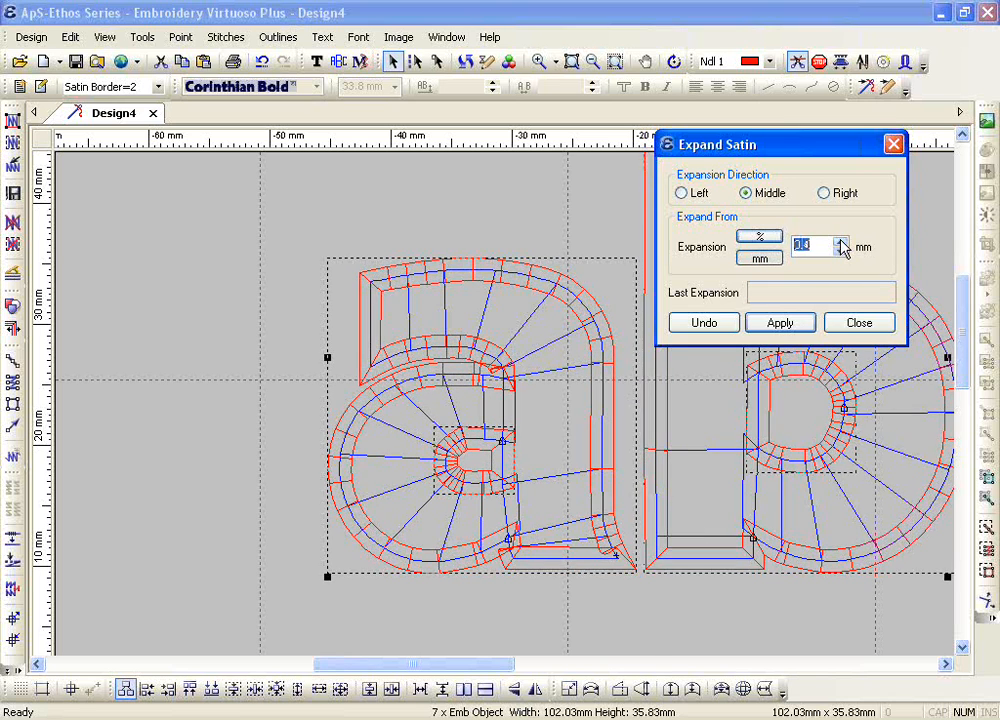
{"action": "left_click", "coordinate": [842, 244]}
{"action": "left_click", "coordinate": [842, 244]}
{"action": "left_click", "coordinate": [842, 244]}
{"action": "left_click", "coordinate": [842, 244]}
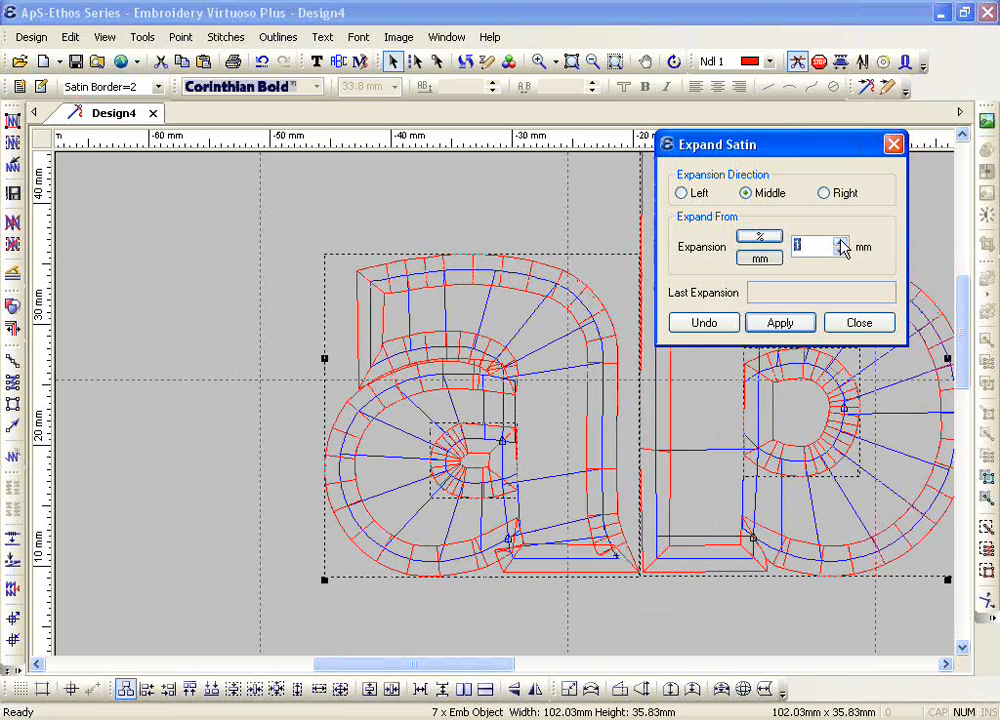
{"action": "left_click", "coordinate": [842, 244]}
{"action": "left_click", "coordinate": [842, 244]}
{"action": "left_click", "coordinate": [842, 244]}
{"action": "left_click", "coordinate": [842, 244]}
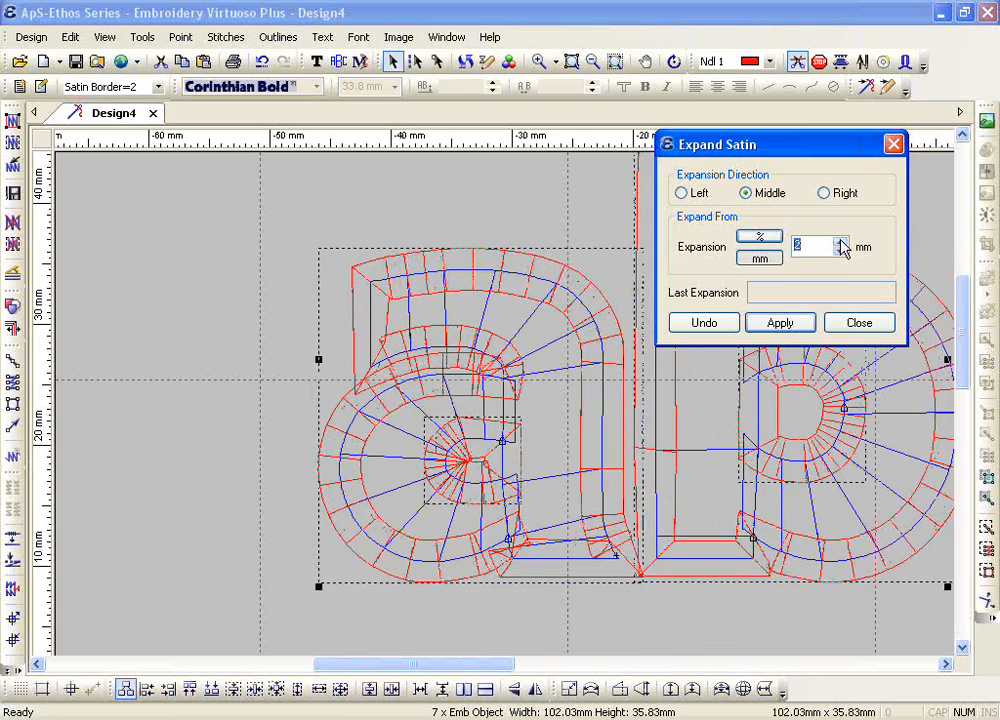
{"action": "left_click", "coordinate": [842, 244]}
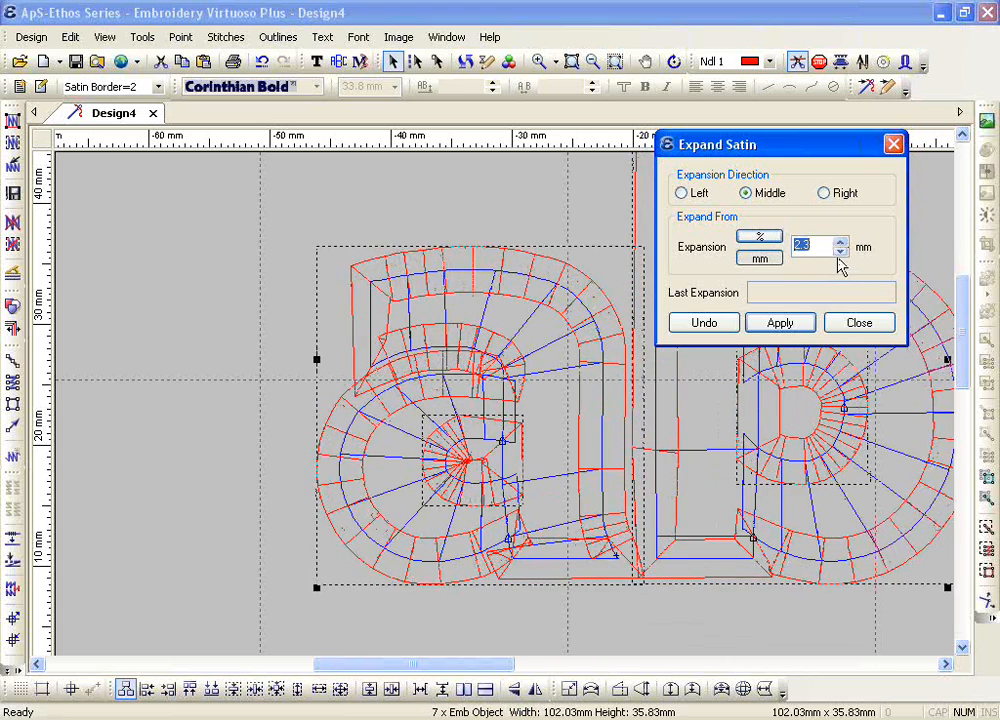
Step: Reduce the selected satin borders' expansion to 0.3 mm from the middle, apply it and close Expand Satin
{"action": "left_click", "coordinate": [841, 252]}
{"action": "left_click", "coordinate": [841, 252]}
{"action": "left_click", "coordinate": [841, 252]}
{"action": "left_click", "coordinate": [841, 252]}
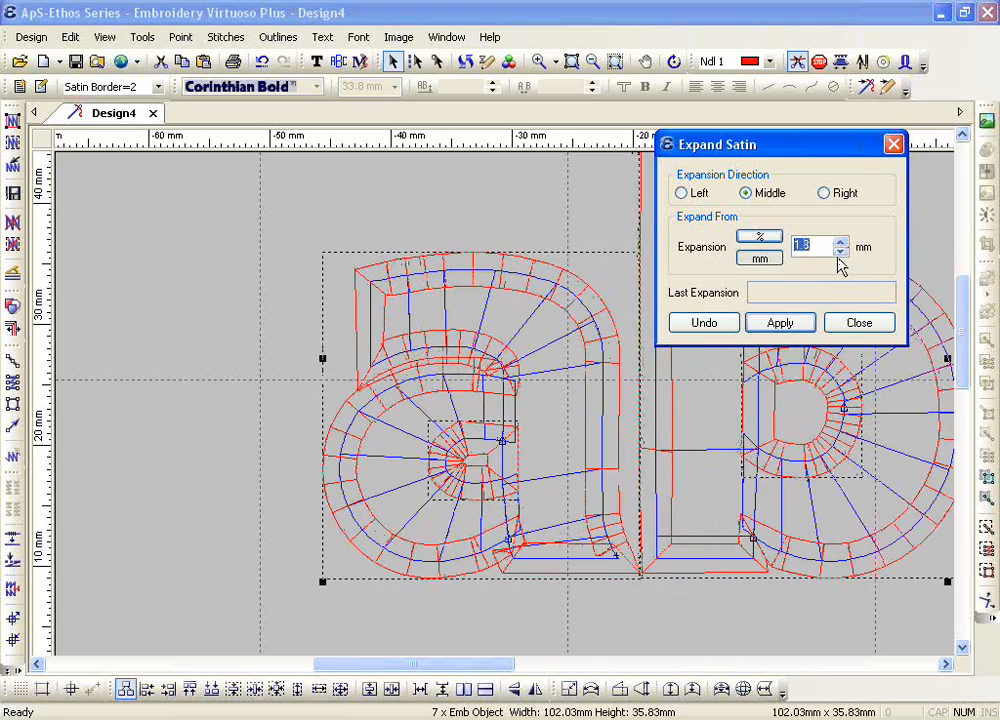
{"action": "left_click", "coordinate": [841, 252]}
{"action": "left_click", "coordinate": [841, 252]}
{"action": "left_click", "coordinate": [841, 252]}
{"action": "left_click", "coordinate": [841, 252]}
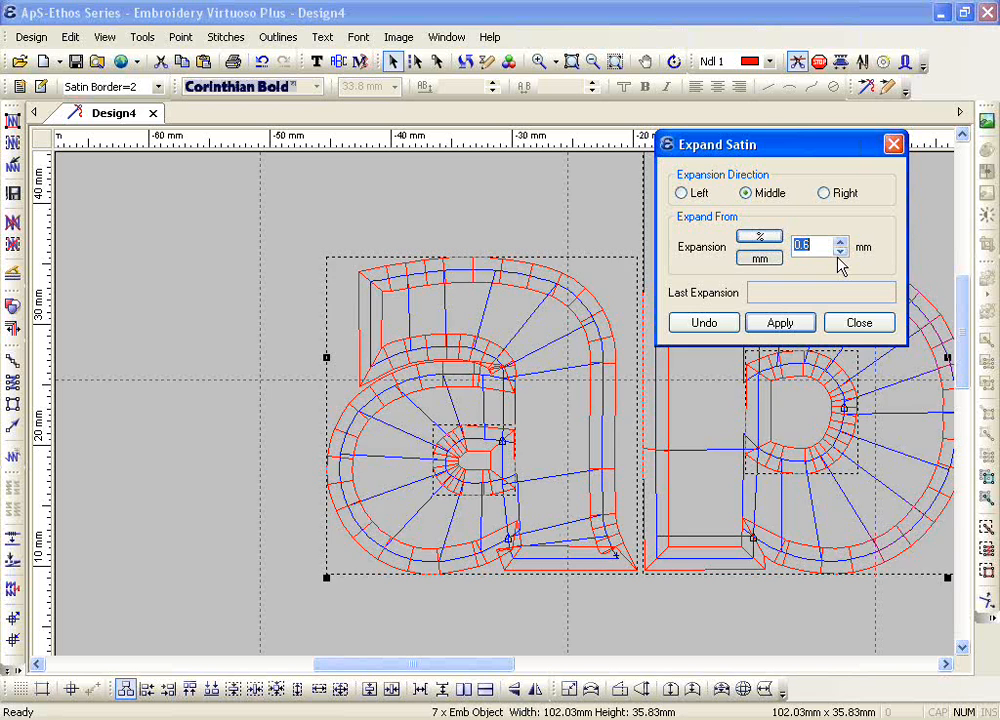
{"action": "left_click", "coordinate": [841, 252]}
{"action": "left_click", "coordinate": [841, 252]}
{"action": "left_click", "coordinate": [841, 252]}
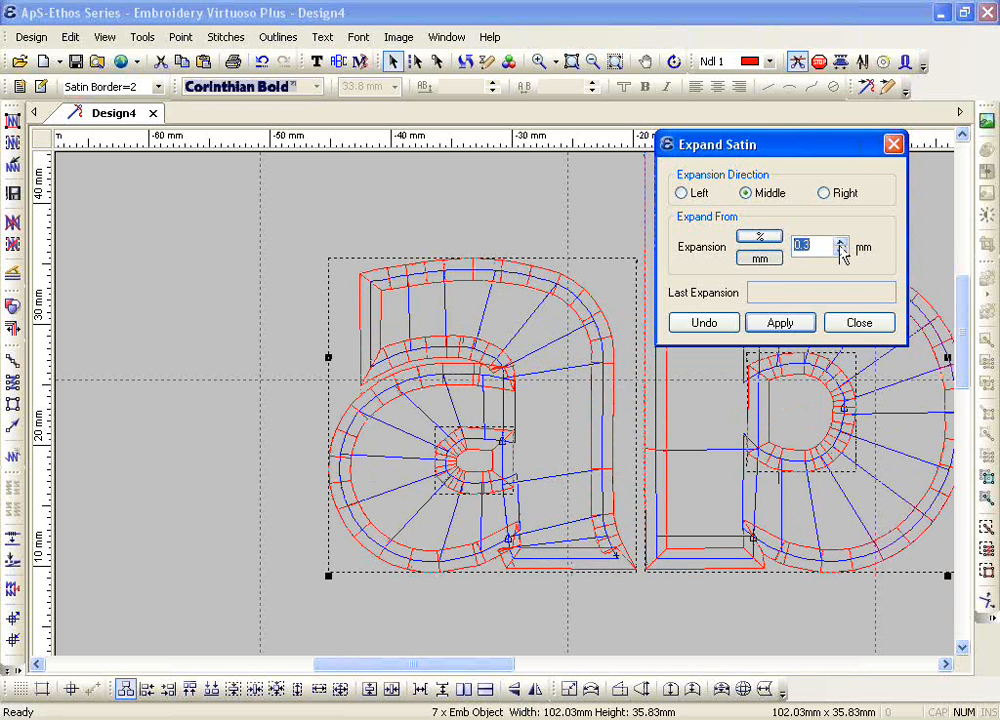
{"action": "left_click", "coordinate": [779, 324]}
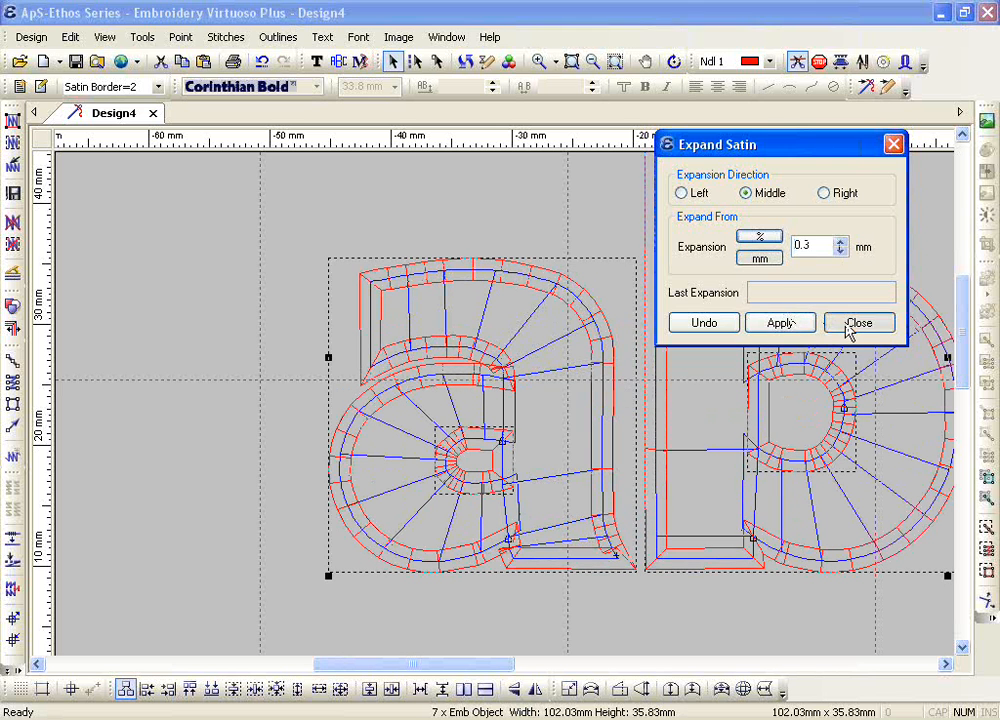
{"action": "left_click", "coordinate": [858, 323]}
Step: Select only the outer red satin border of the letter a and open Expand Satin for it
{"action": "left_click", "coordinate": [431, 223]}
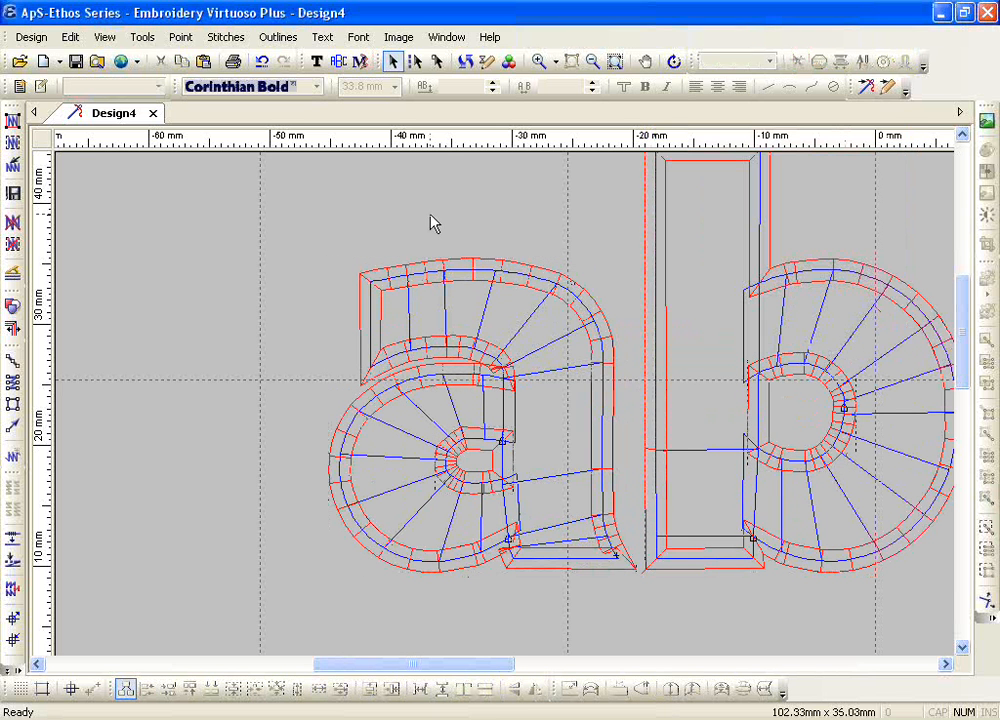
{"action": "left_click", "coordinate": [458, 265]}
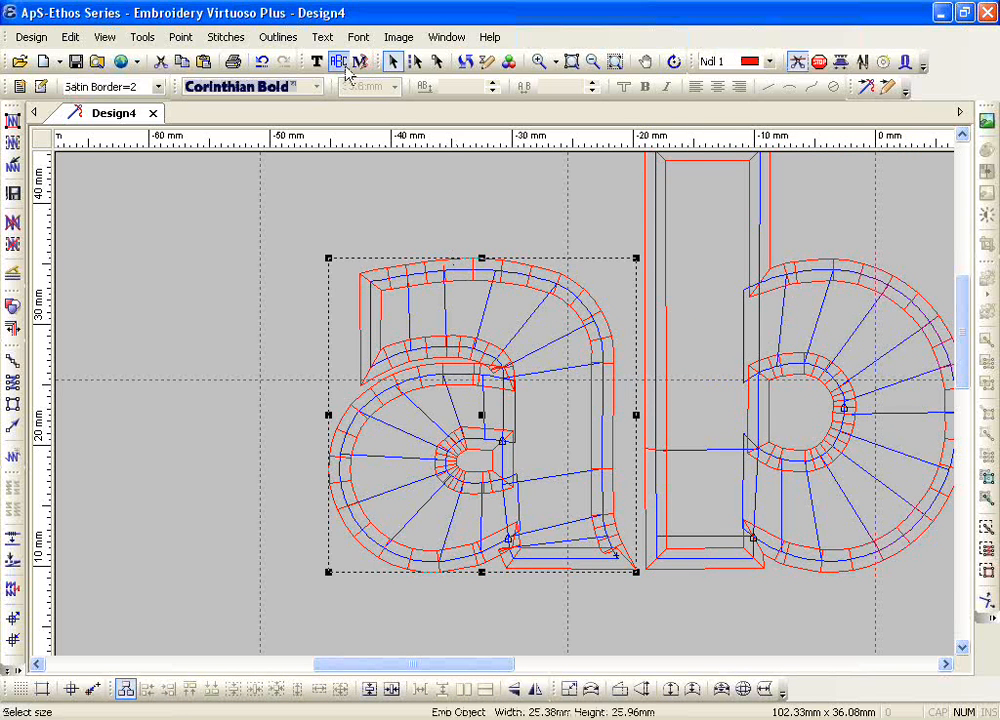
{"action": "left_click", "coordinate": [277, 37]}
{"action": "mouse_move", "coordinate": [431, 295]}
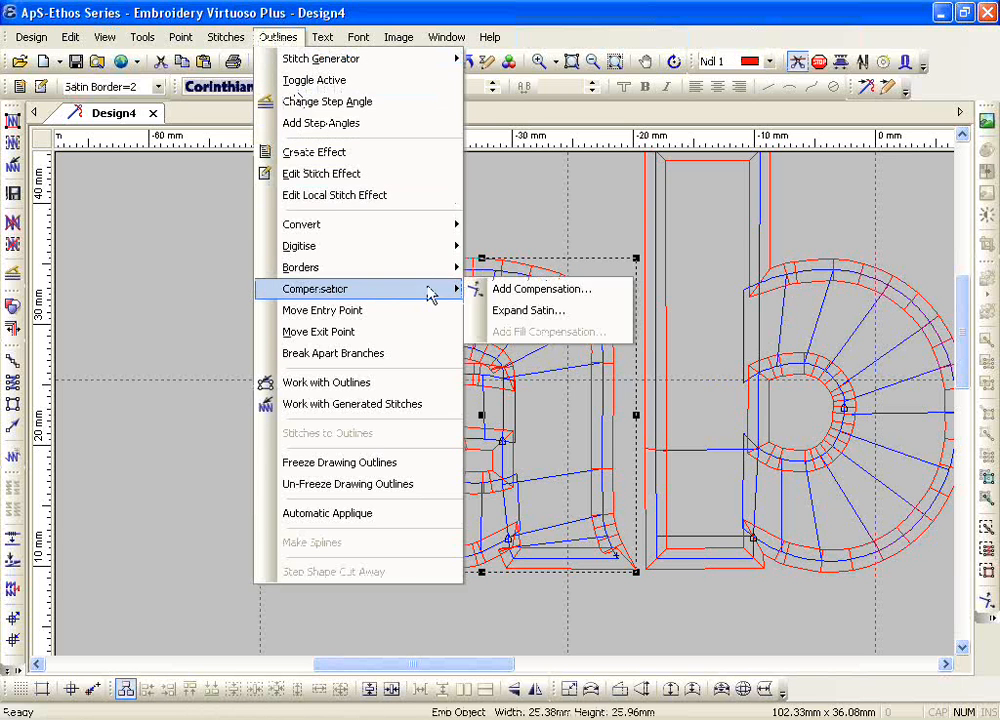
{"action": "left_click", "coordinate": [528, 309]}
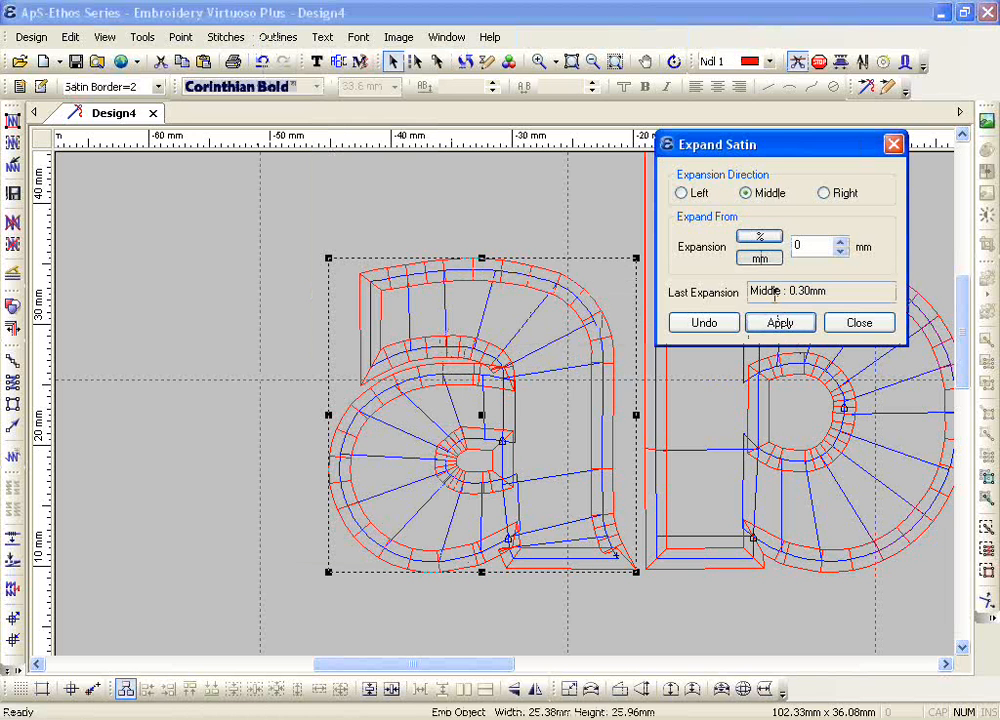
Step: Set the expansion direction to Right and try widening the letter a's outer border by 1.5 mm
{"action": "left_click", "coordinate": [839, 197]}
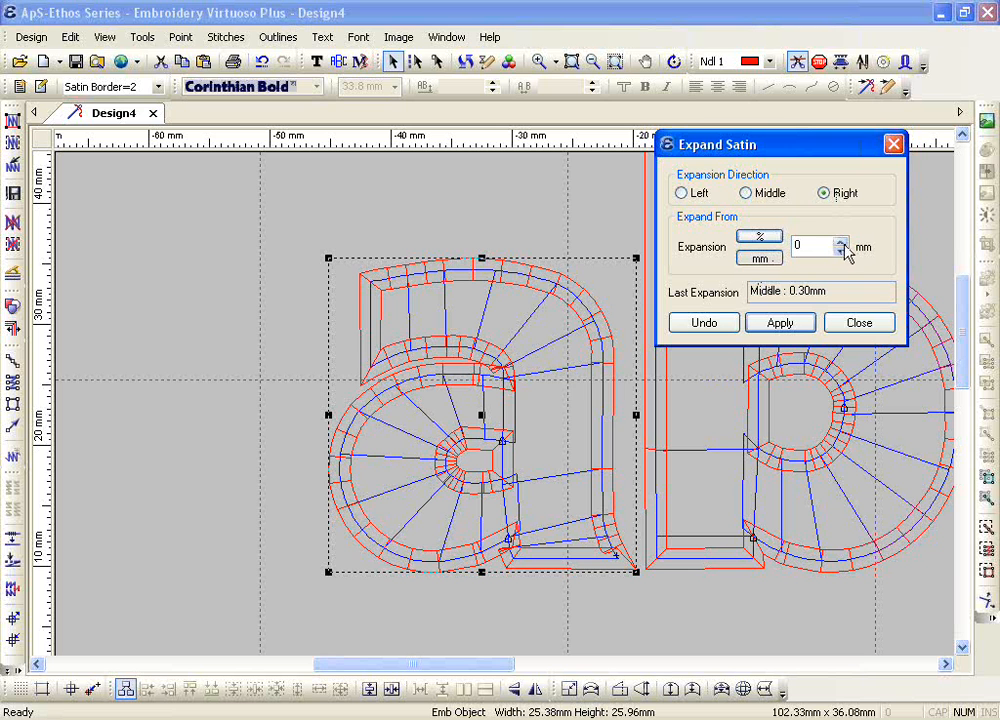
{"action": "left_click", "coordinate": [841, 243]}
{"action": "left_click", "coordinate": [841, 243]}
{"action": "left_click", "coordinate": [841, 243]}
{"action": "left_click", "coordinate": [841, 243]}
{"action": "left_click", "coordinate": [841, 243]}
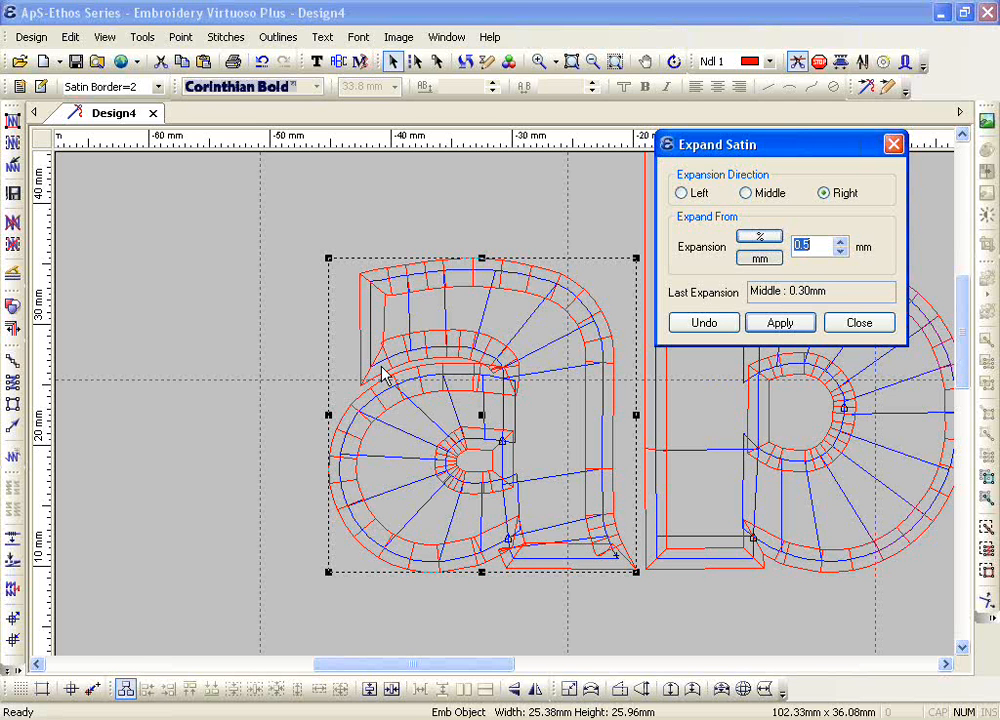
{"action": "left_click", "coordinate": [826, 198]}
{"action": "left_click", "coordinate": [842, 243]}
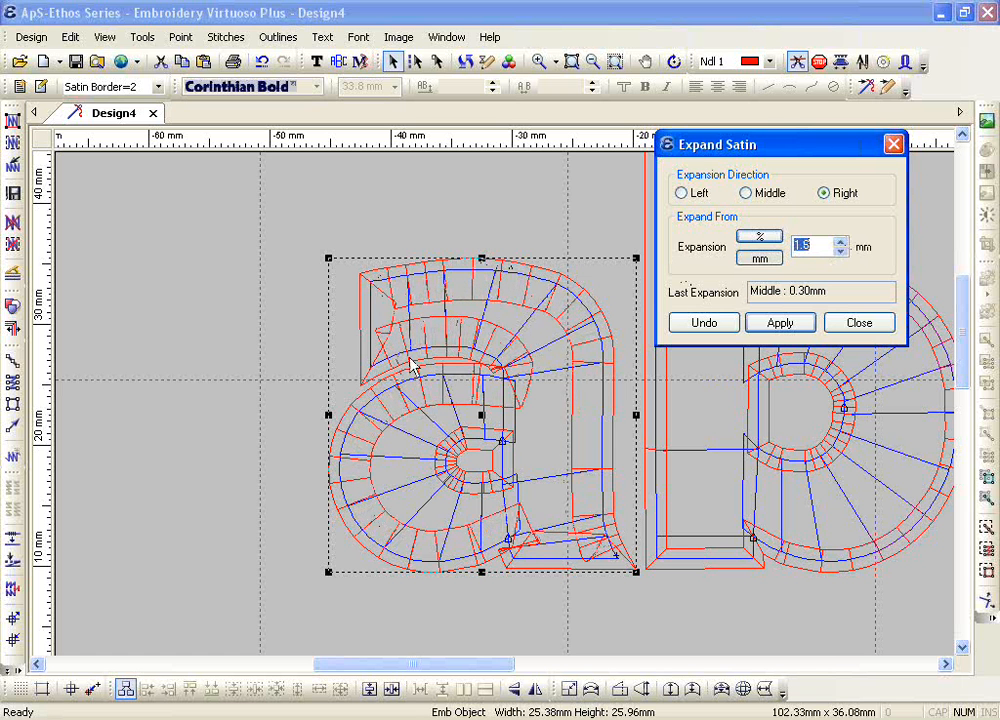
Step: Reduce the right-side expansion of the letter a's outer border to 0.1 mm and close Expand Satin
{"action": "left_click", "coordinate": [841, 251]}
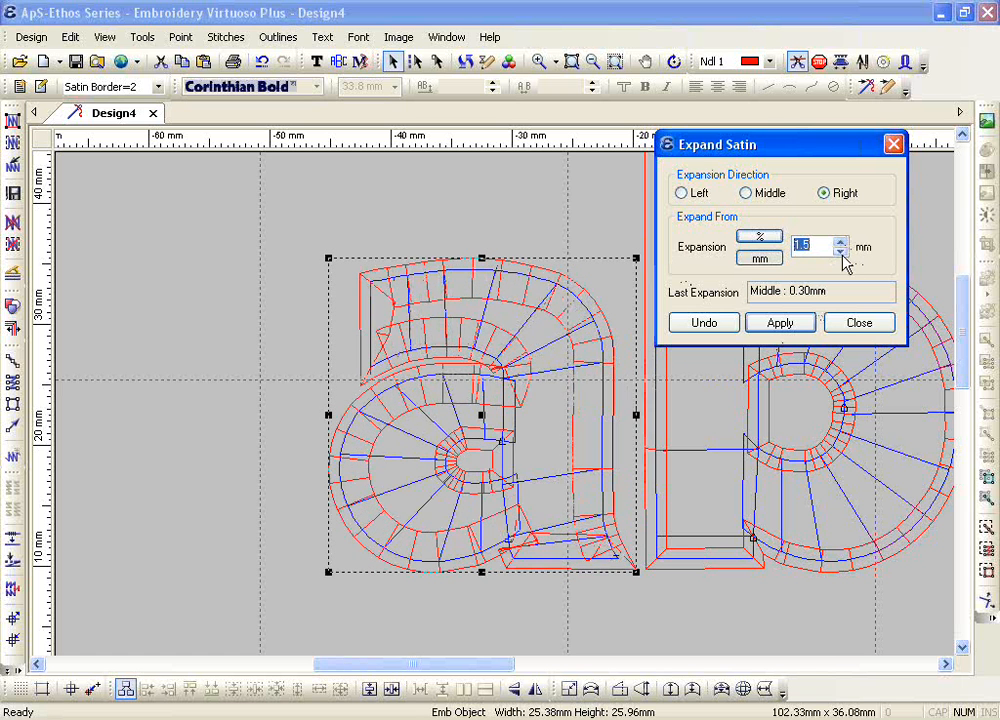
{"action": "left_click", "coordinate": [841, 251]}
{"action": "left_click", "coordinate": [841, 251]}
{"action": "left_click", "coordinate": [841, 251]}
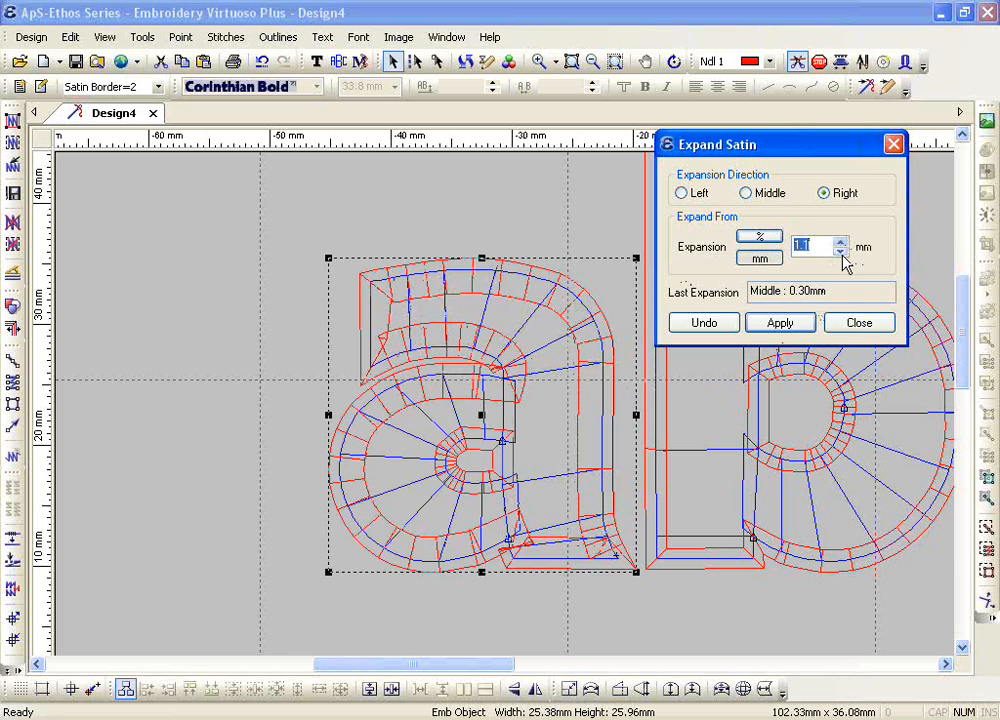
{"action": "left_click", "coordinate": [841, 251]}
{"action": "left_click", "coordinate": [841, 251]}
{"action": "left_click", "coordinate": [841, 251]}
{"action": "left_click", "coordinate": [841, 251]}
{"action": "left_click", "coordinate": [841, 251]}
{"action": "left_click", "coordinate": [841, 251]}
{"action": "left_click", "coordinate": [841, 251]}
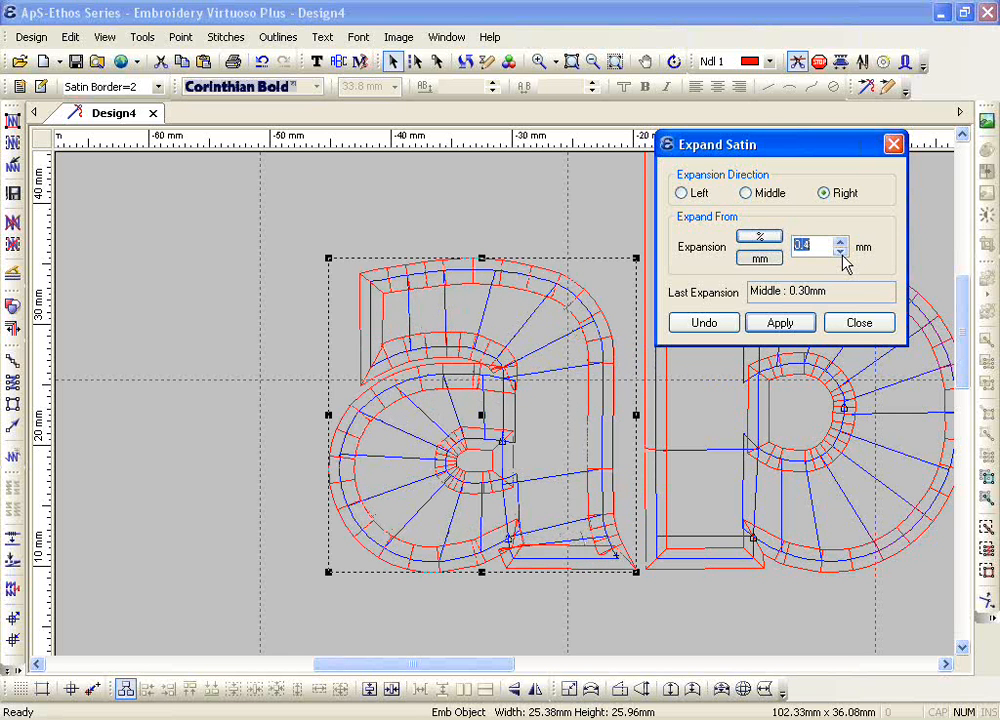
{"action": "left_click", "coordinate": [841, 252]}
{"action": "left_click", "coordinate": [841, 252]}
{"action": "left_click", "coordinate": [841, 252]}
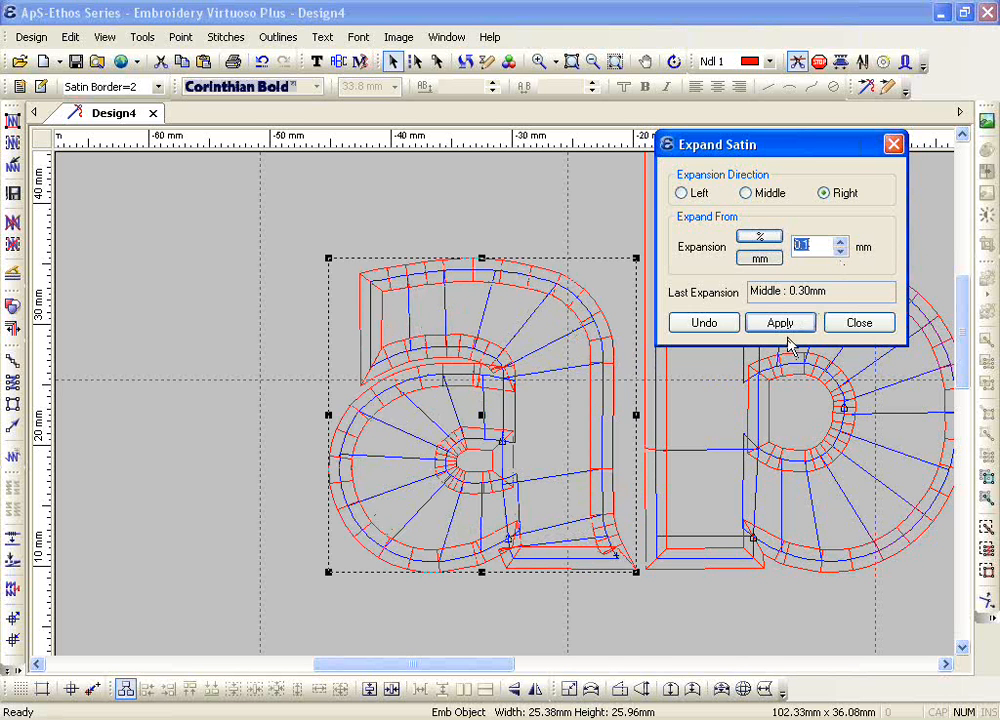
{"action": "left_click", "coordinate": [874, 326]}
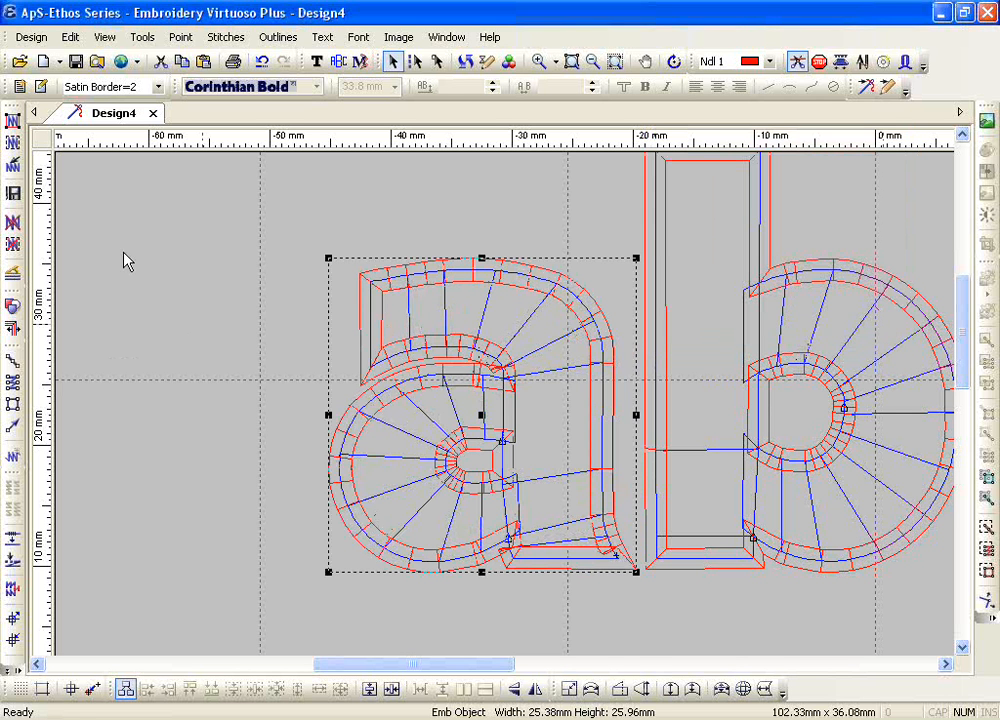
Step: Generate the stitches for the bordered abcd lettering, clear the selection and show the whole design
{"action": "left_click", "coordinate": [12, 120]}
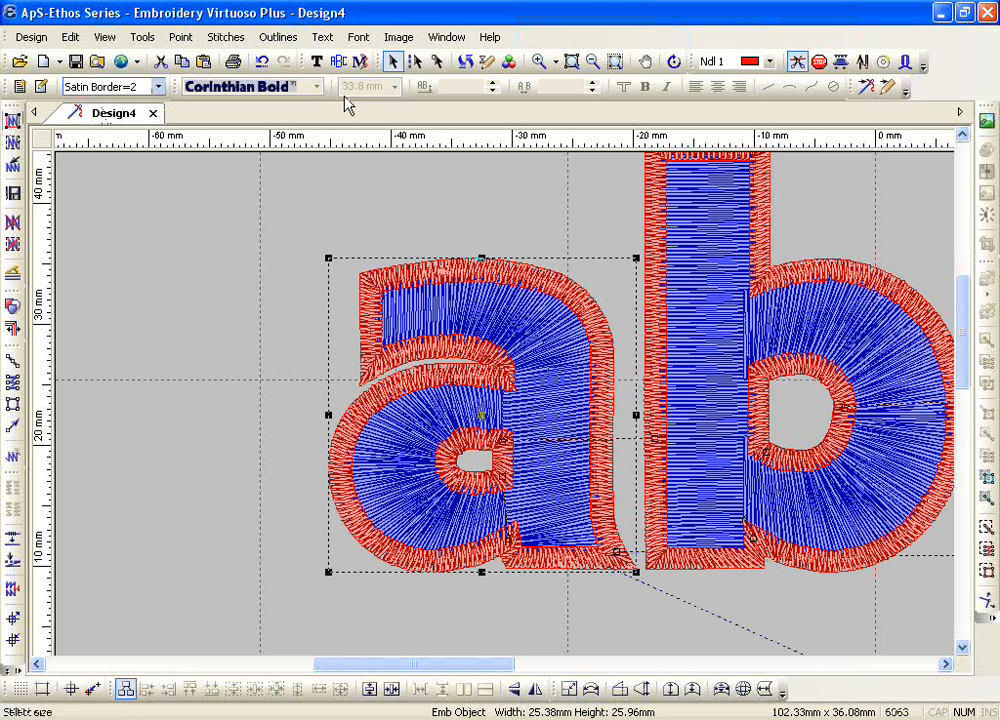
{"action": "left_click", "coordinate": [278, 37]}
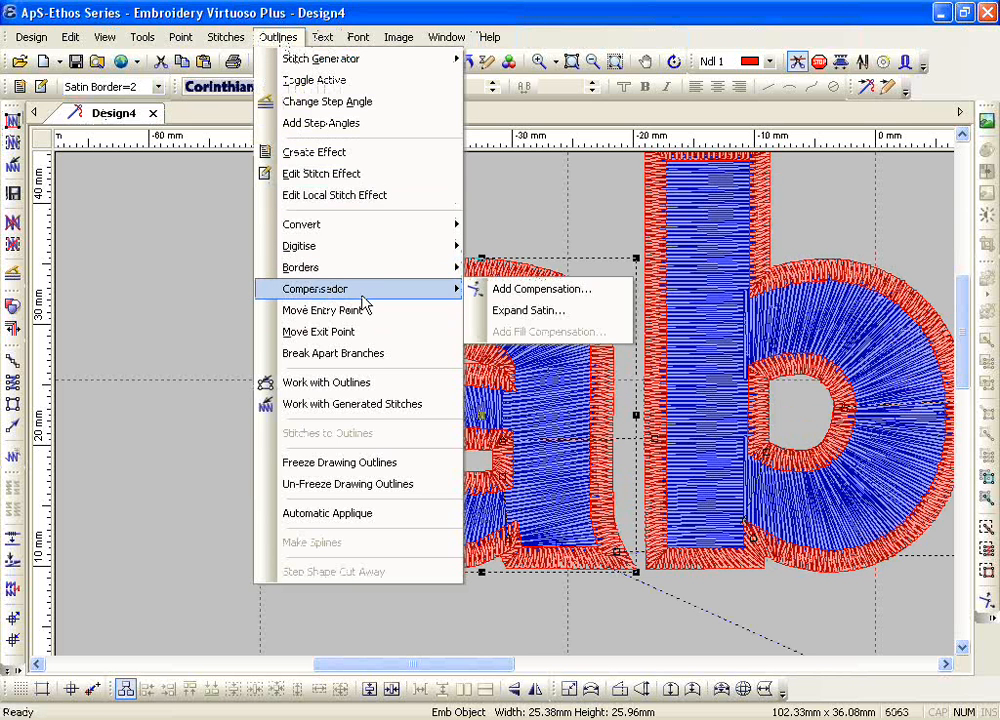
{"action": "left_click", "coordinate": [178, 305]}
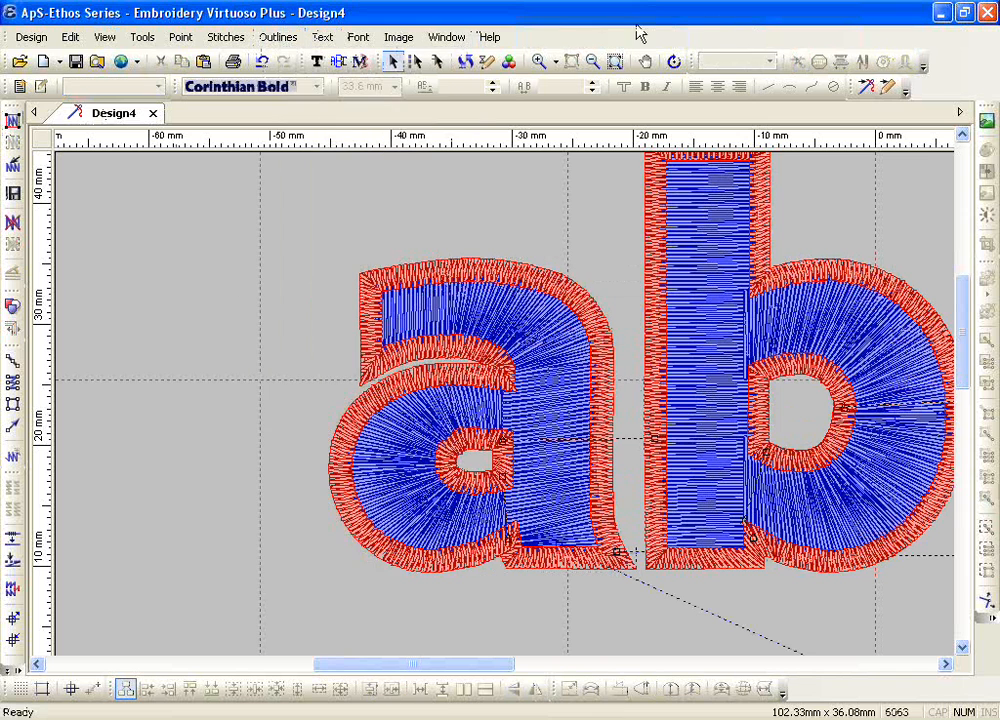
{"action": "left_click", "coordinate": [594, 63]}
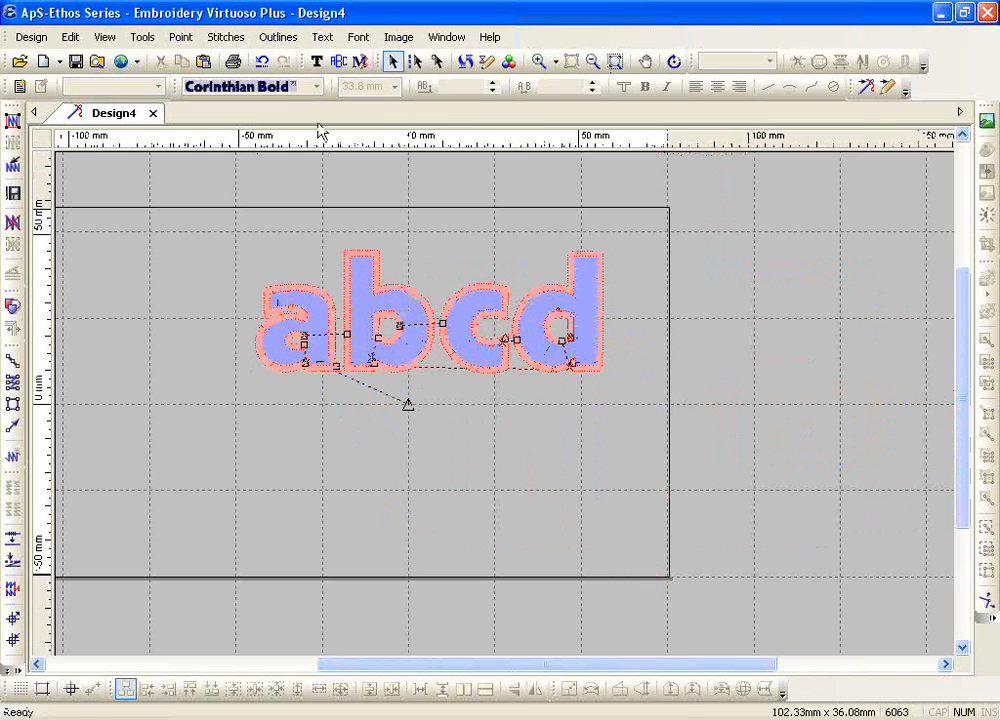
Step: Add a letter T below the abcd lettering in Helvetica Medium at a height of 4 mm
{"action": "left_click", "coordinate": [316, 63]}
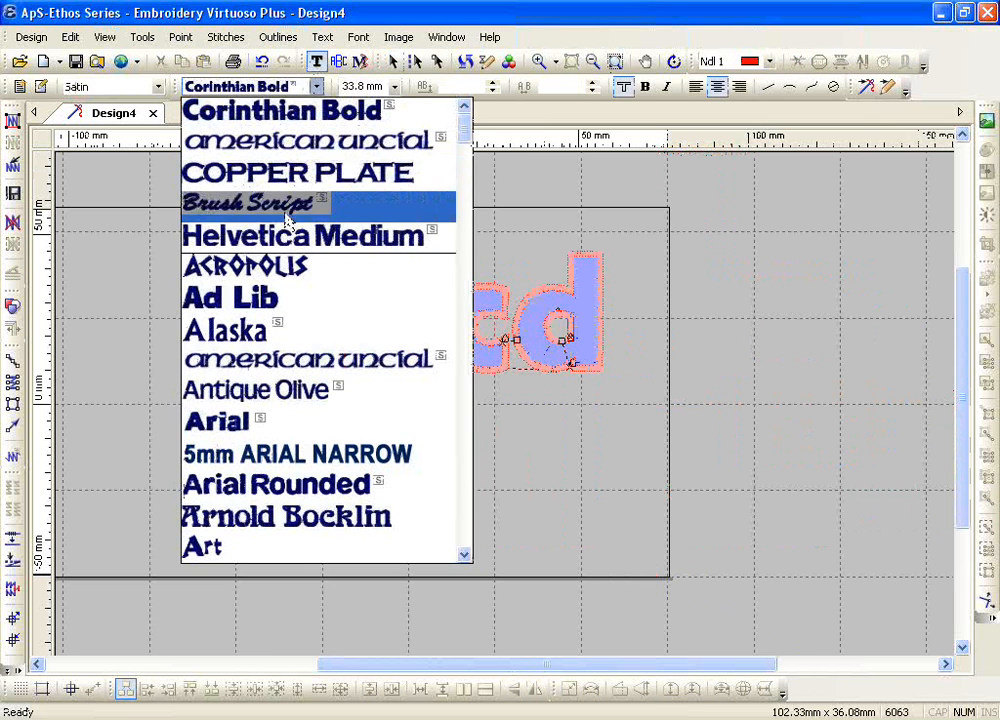
{"action": "left_click", "coordinate": [288, 240]}
{"action": "left_click", "coordinate": [395, 86]}
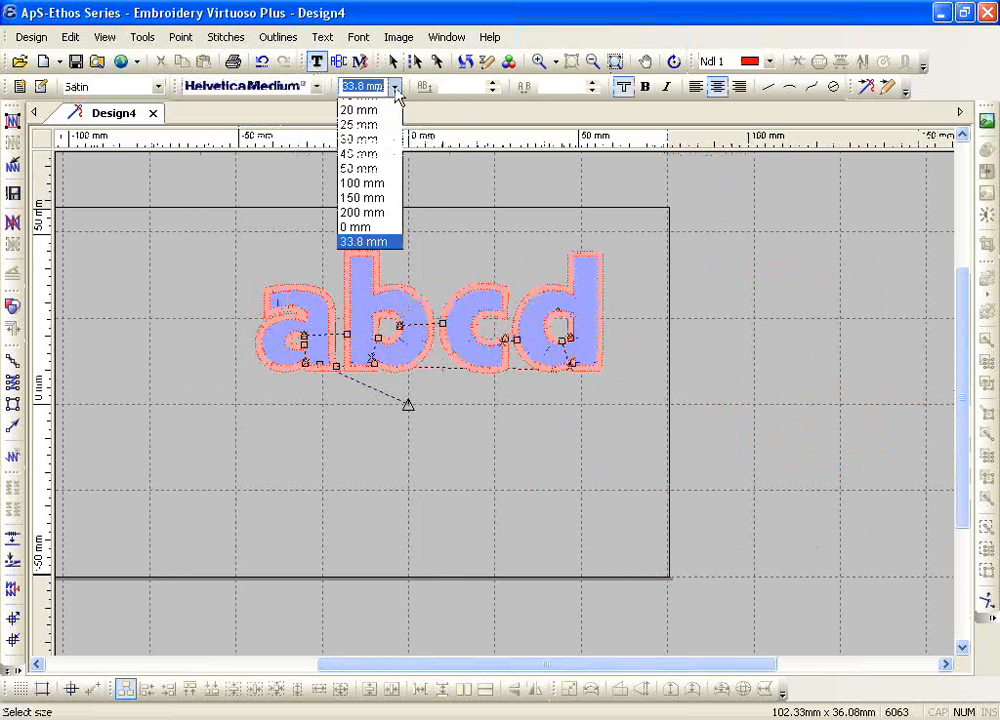
{"action": "left_click", "coordinate": [385, 106]}
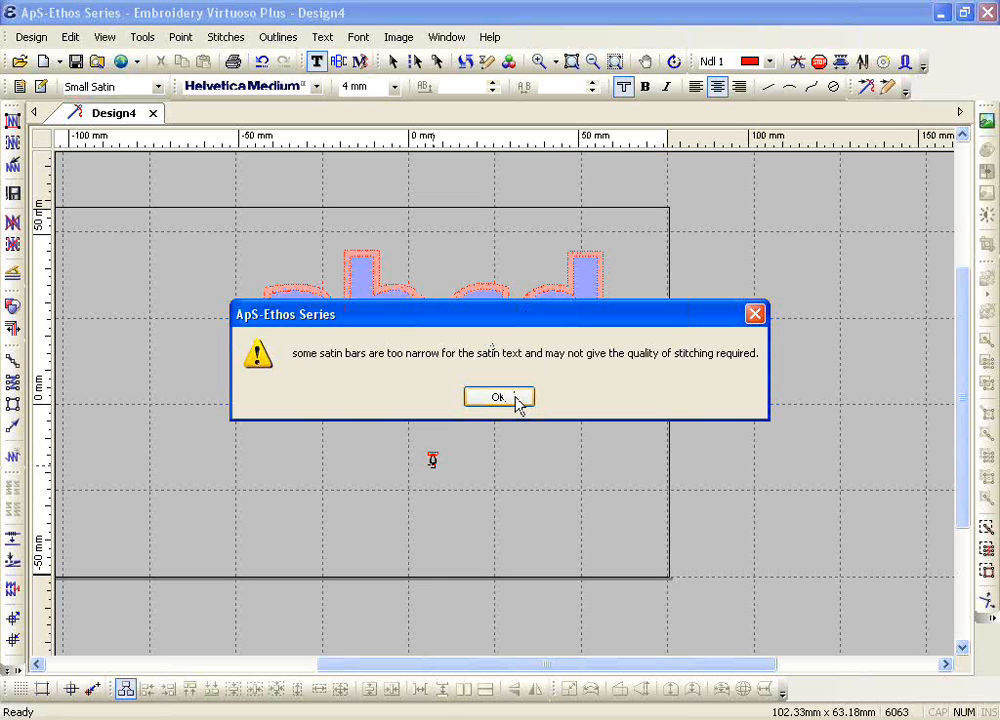
{"action": "left_click", "coordinate": [517, 400]}
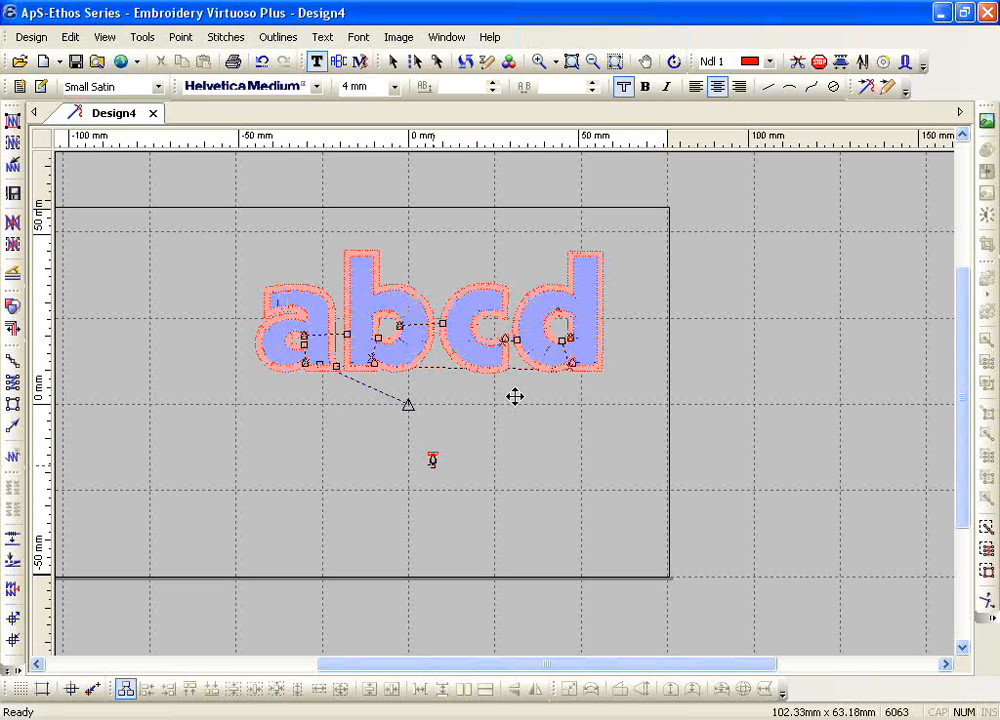
Step: Measure the thickness of the small T's horizontal bar with Show Length
{"action": "left_click", "coordinate": [540, 61]}
{"action": "left_click_drag", "start_coordinate": [415, 441], "coordinate": [457, 474]}
{"action": "key", "text": "Escape"}
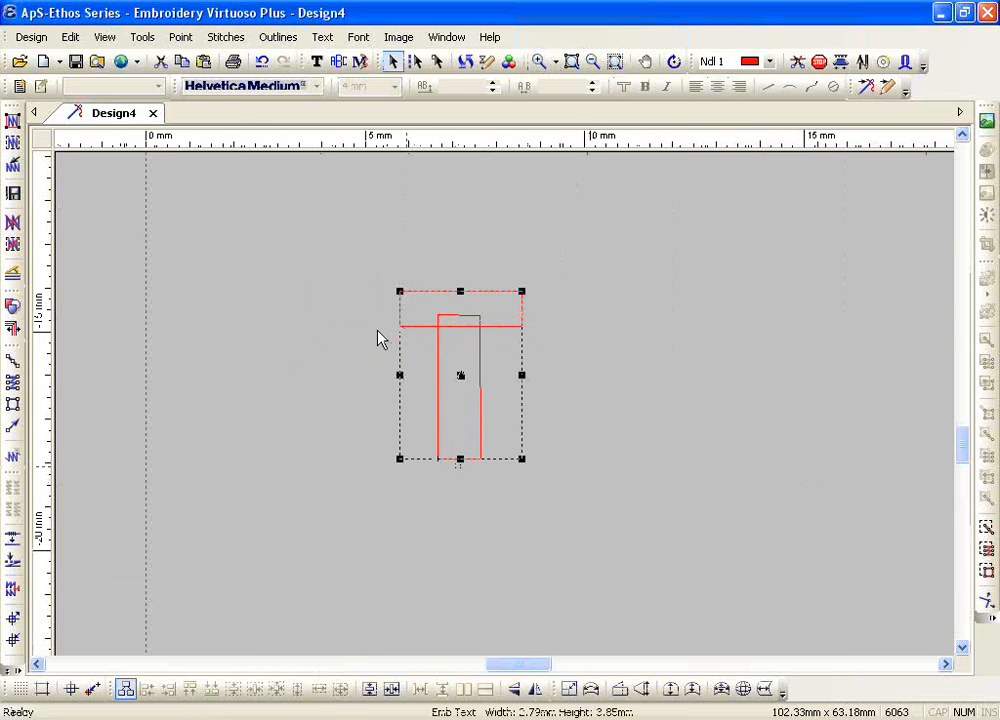
{"action": "left_click", "coordinate": [142, 37]}
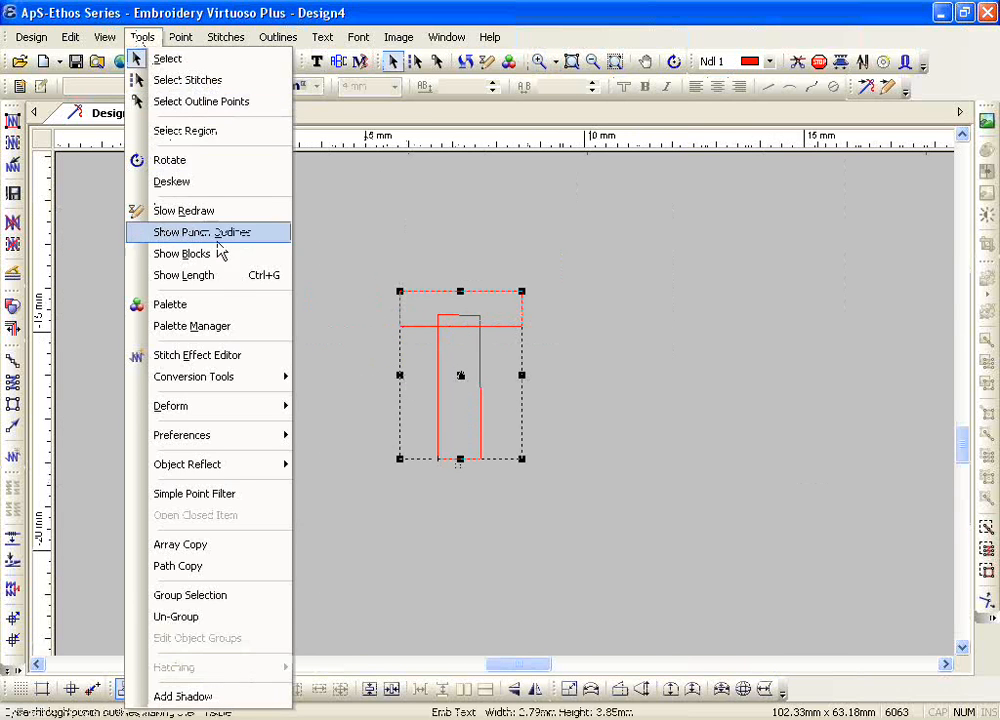
{"action": "left_click", "coordinate": [218, 276]}
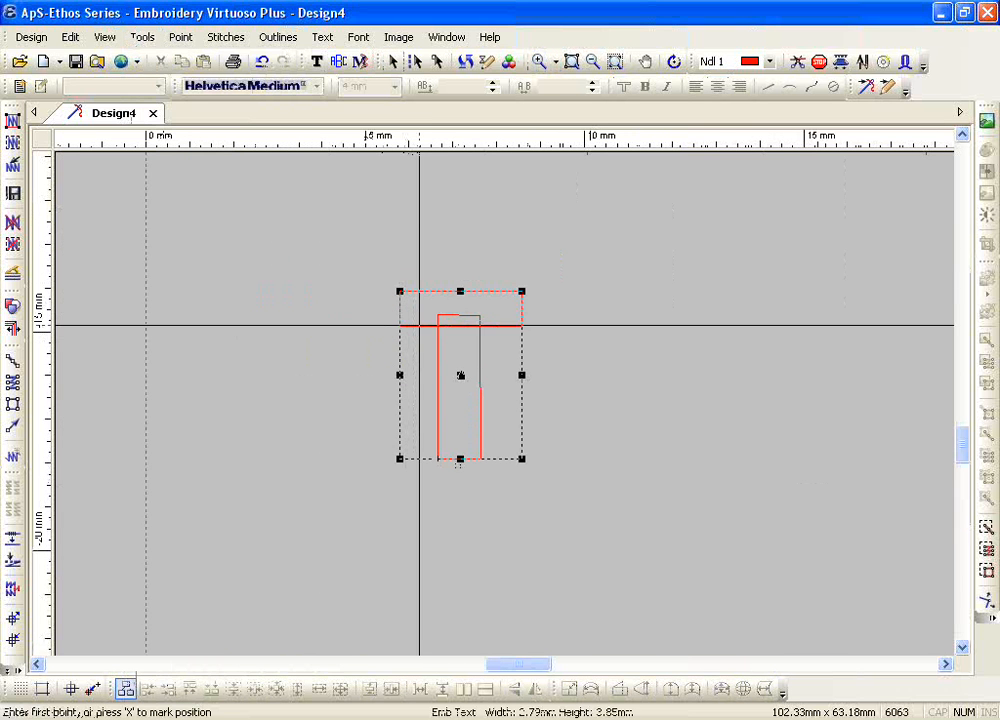
{"action": "left_click", "coordinate": [419, 325]}
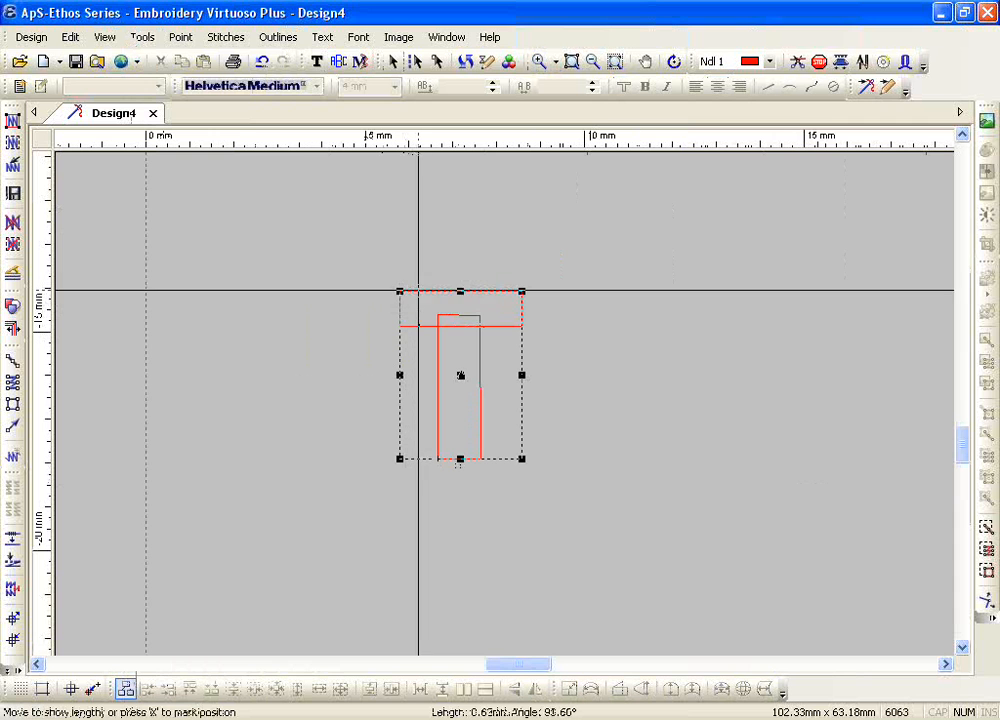
{"action": "left_click", "coordinate": [419, 291]}
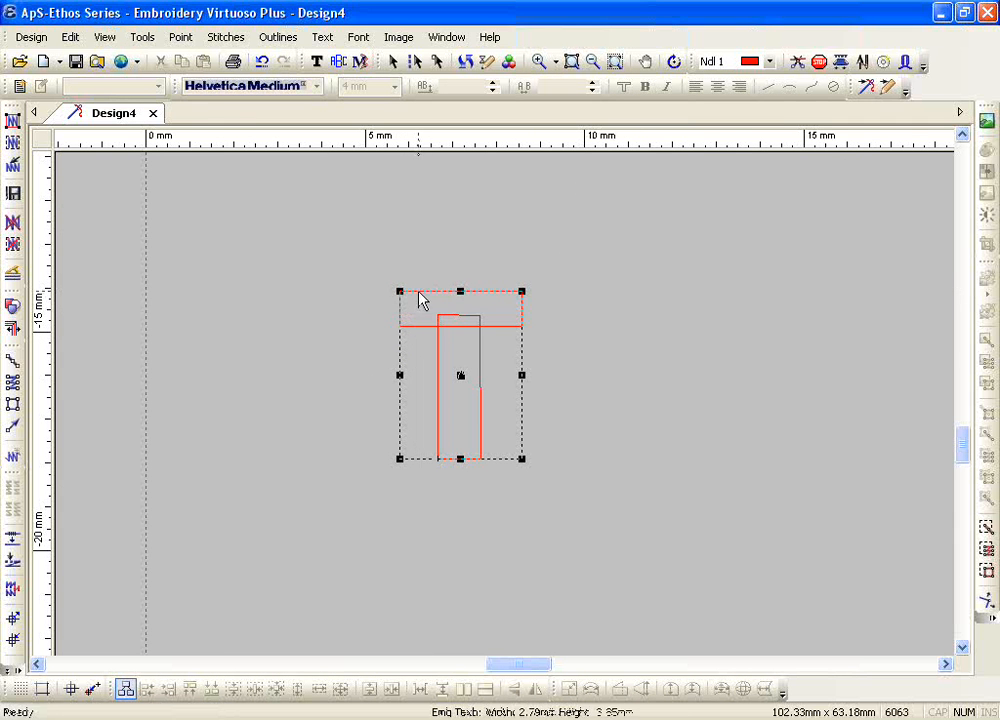
Step: Measure across the small T's vertical stem with Show Length
{"action": "left_click", "coordinate": [142, 37]}
{"action": "left_click", "coordinate": [234, 275]}
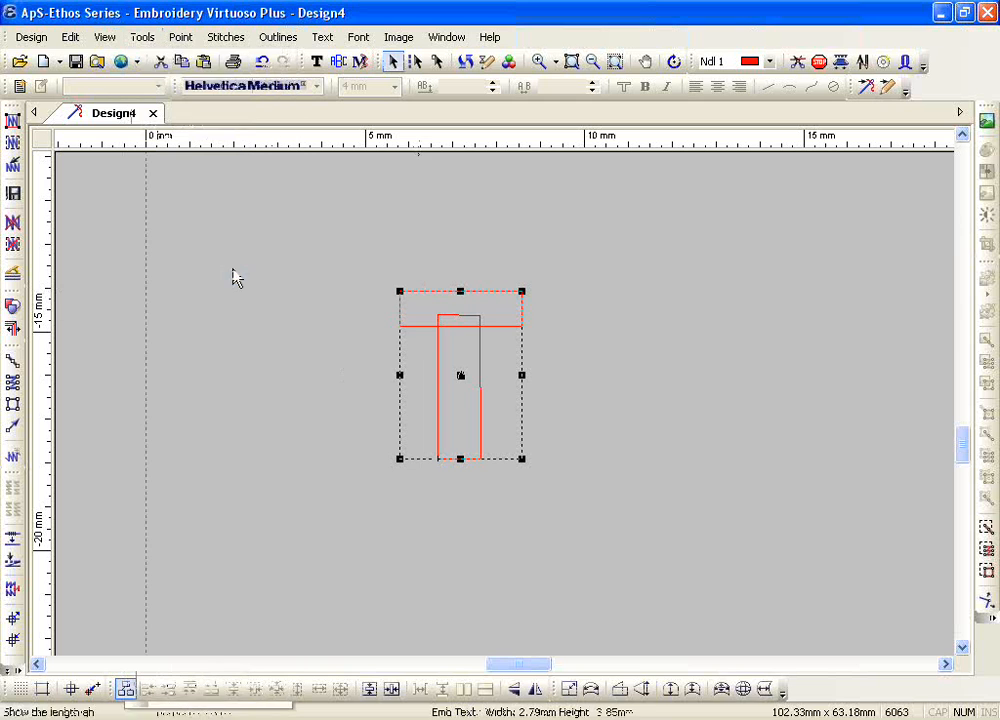
{"action": "left_click", "coordinate": [438, 373]}
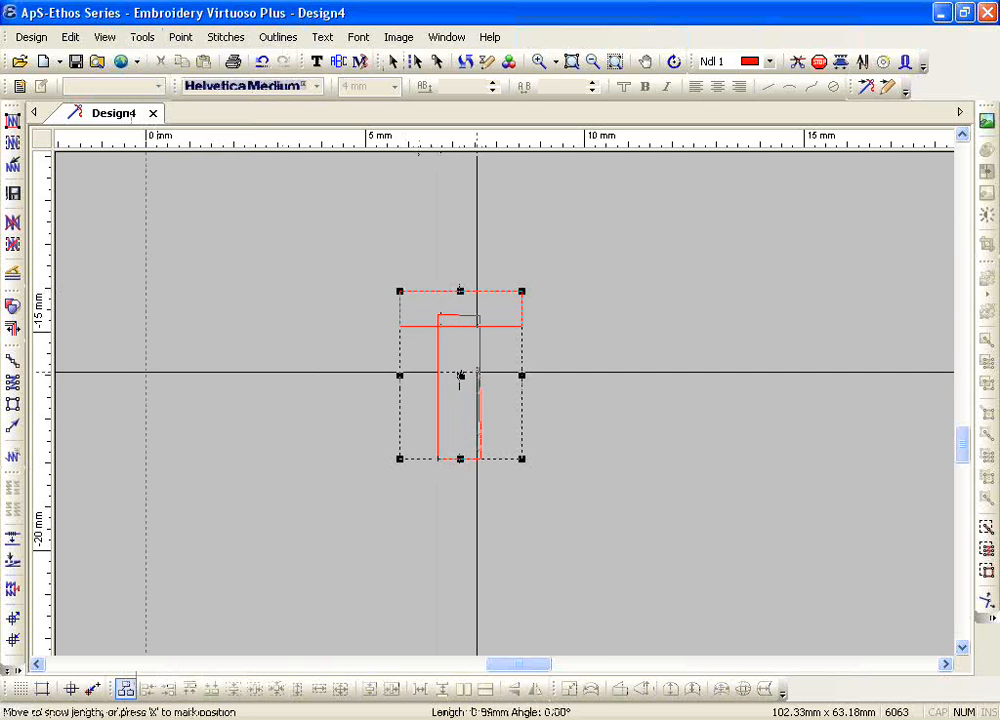
{"action": "left_click", "coordinate": [461, 376]}
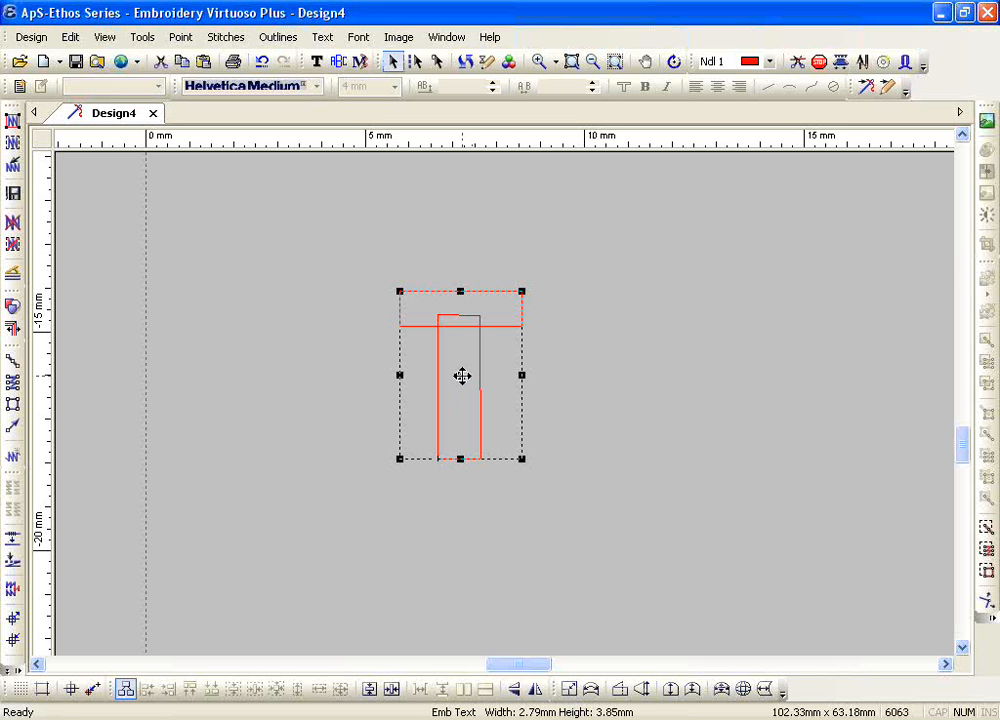
Step: Expand the small T's satin columns by 0.2 mm from the middle using Expand Satin
{"action": "left_click", "coordinate": [279, 40]}
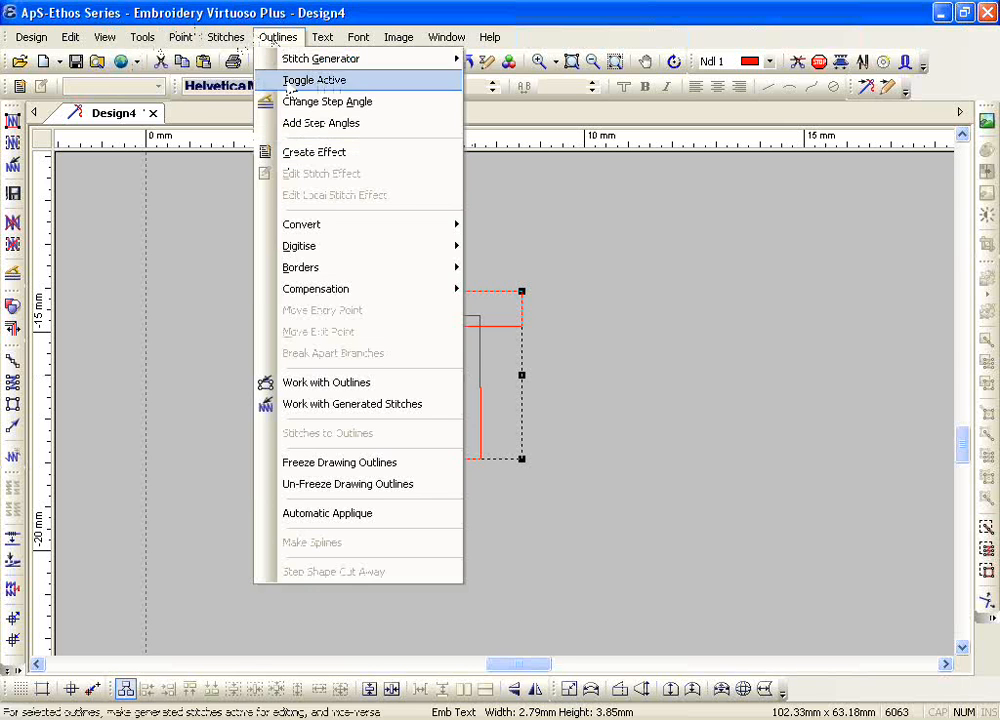
{"action": "mouse_move", "coordinate": [352, 297]}
{"action": "left_click", "coordinate": [532, 314]}
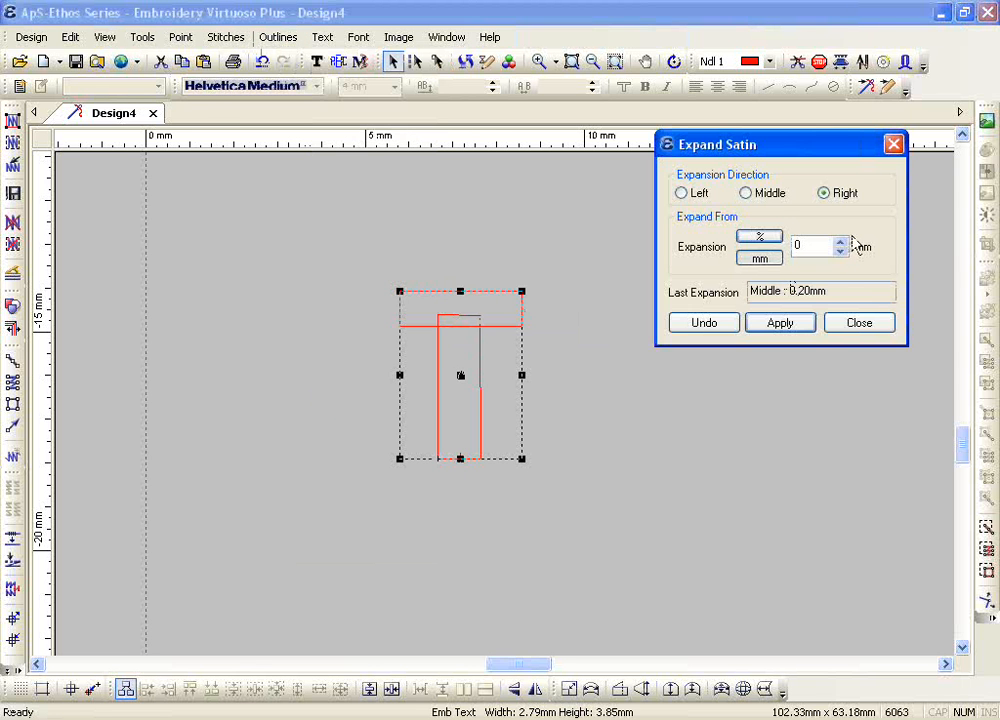
{"action": "left_click", "coordinate": [769, 194]}
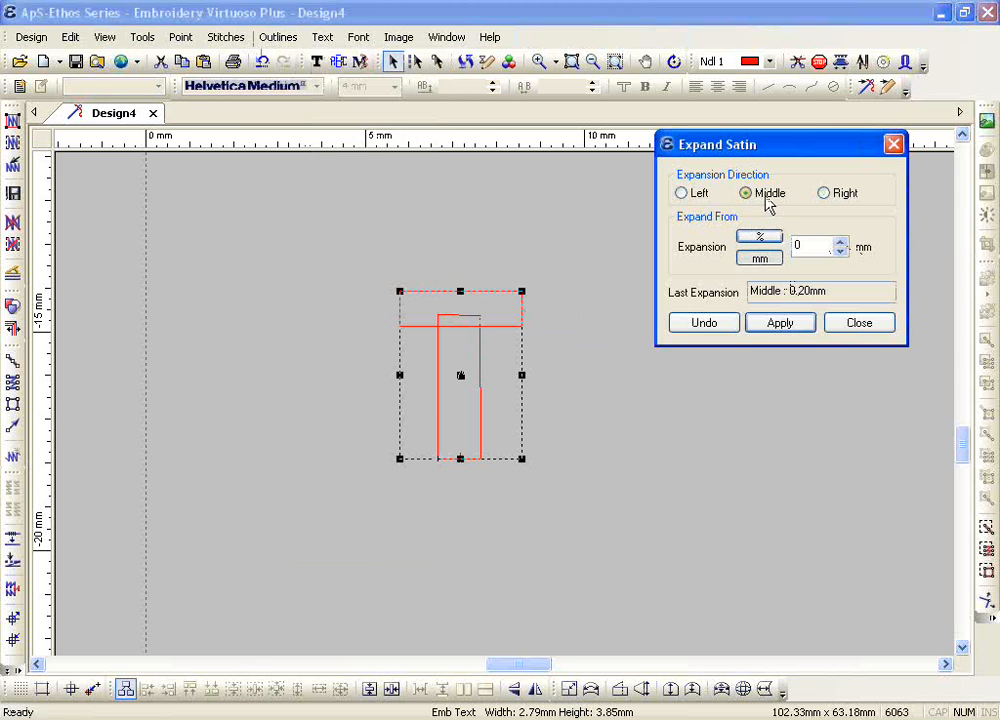
{"action": "left_click", "coordinate": [842, 242]}
{"action": "left_click", "coordinate": [842, 243]}
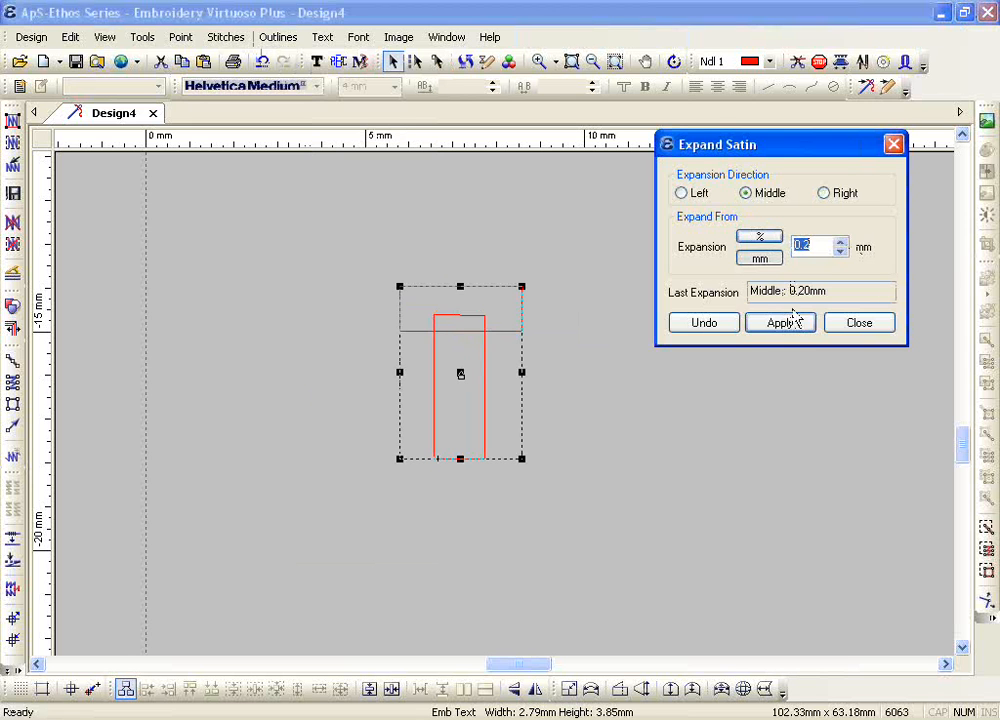
{"action": "left_click", "coordinate": [856, 323]}
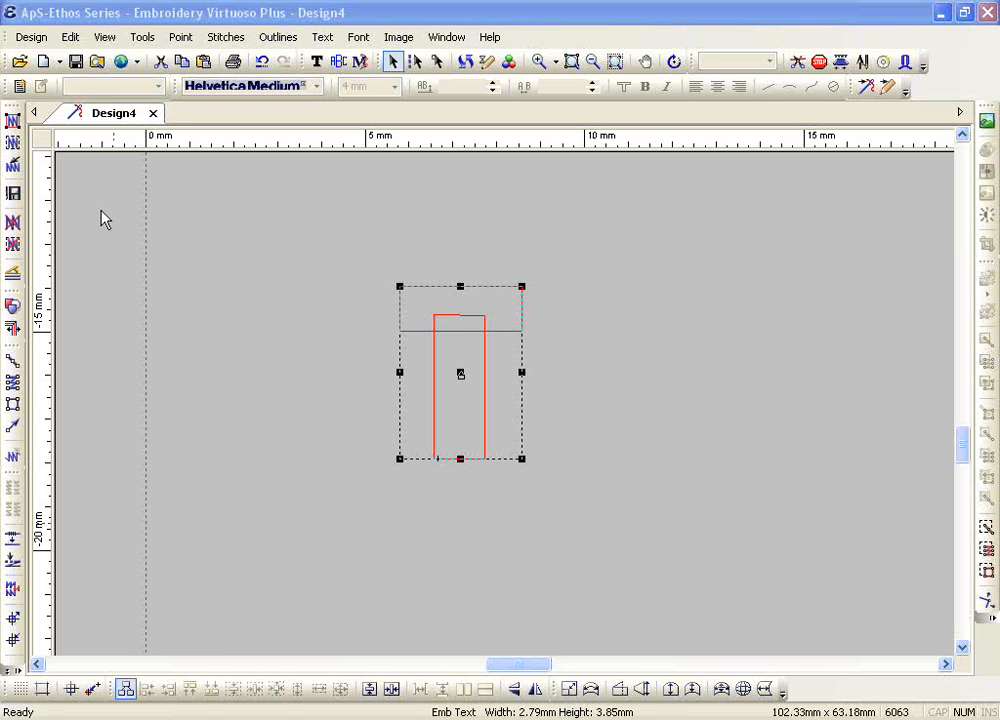
{"action": "left_click", "coordinate": [140, 38]}
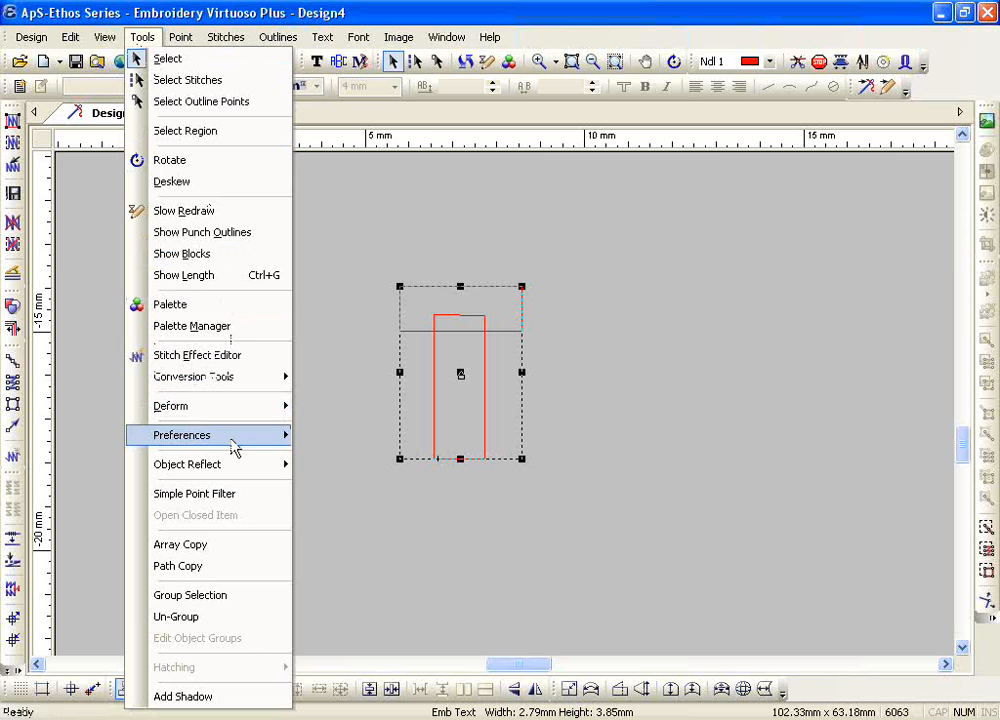
{"action": "mouse_move", "coordinate": [272, 437]}
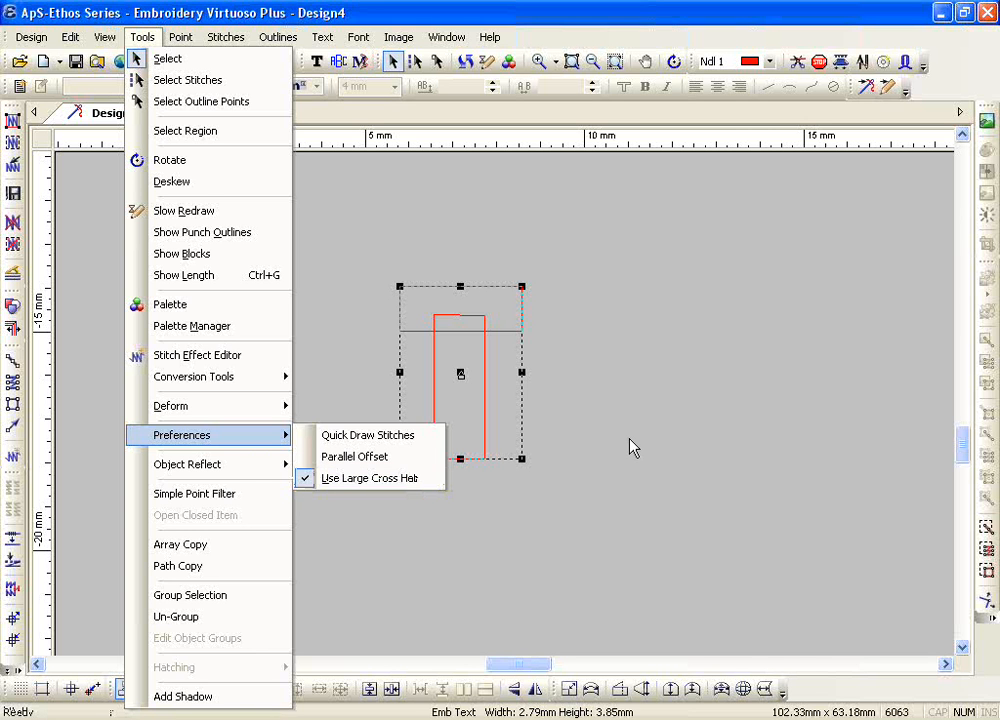
{"action": "left_click", "coordinate": [538, 408]}
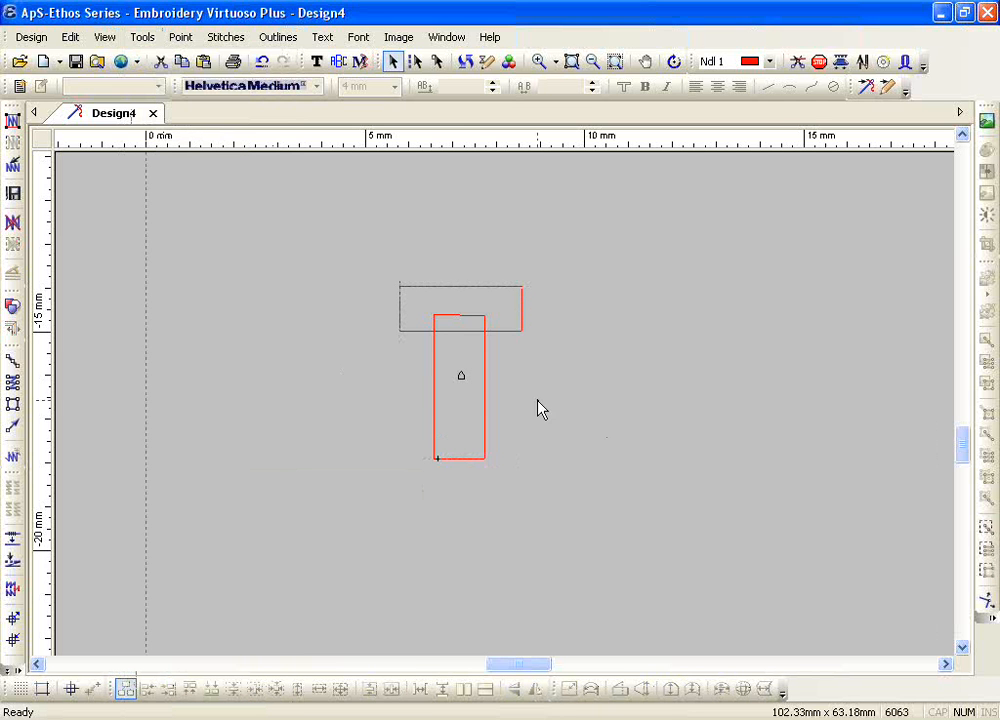
Step: Expand the small T's satin columns by 0.5 mm from the middle using Expand Satin
{"action": "left_click", "coordinate": [499, 340]}
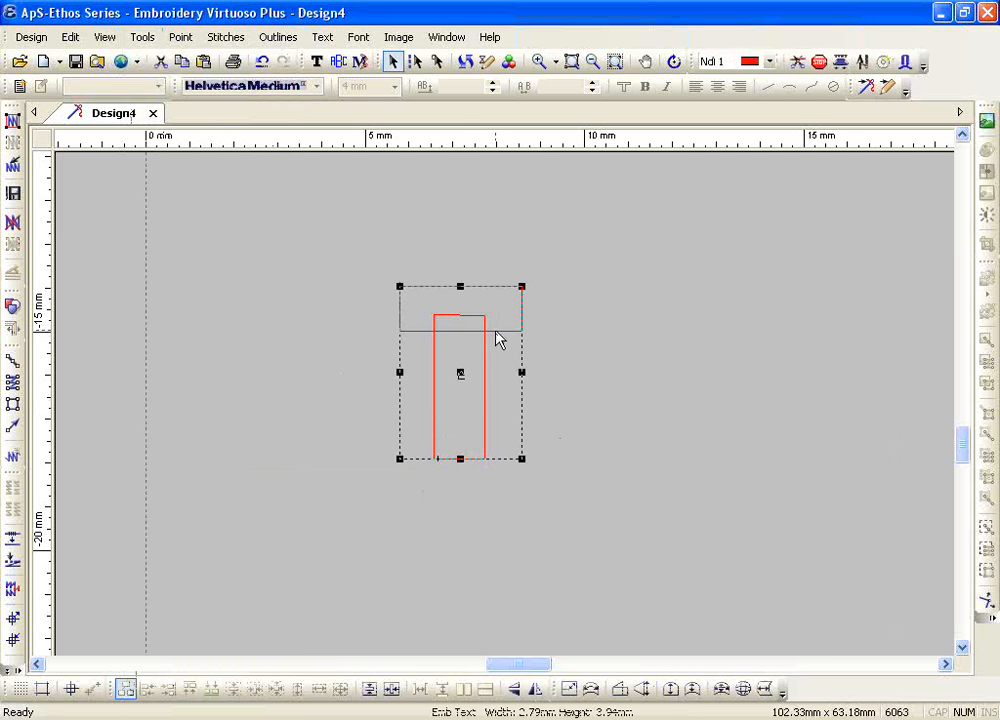
{"action": "left_click", "coordinate": [278, 37]}
{"action": "mouse_move", "coordinate": [388, 292]}
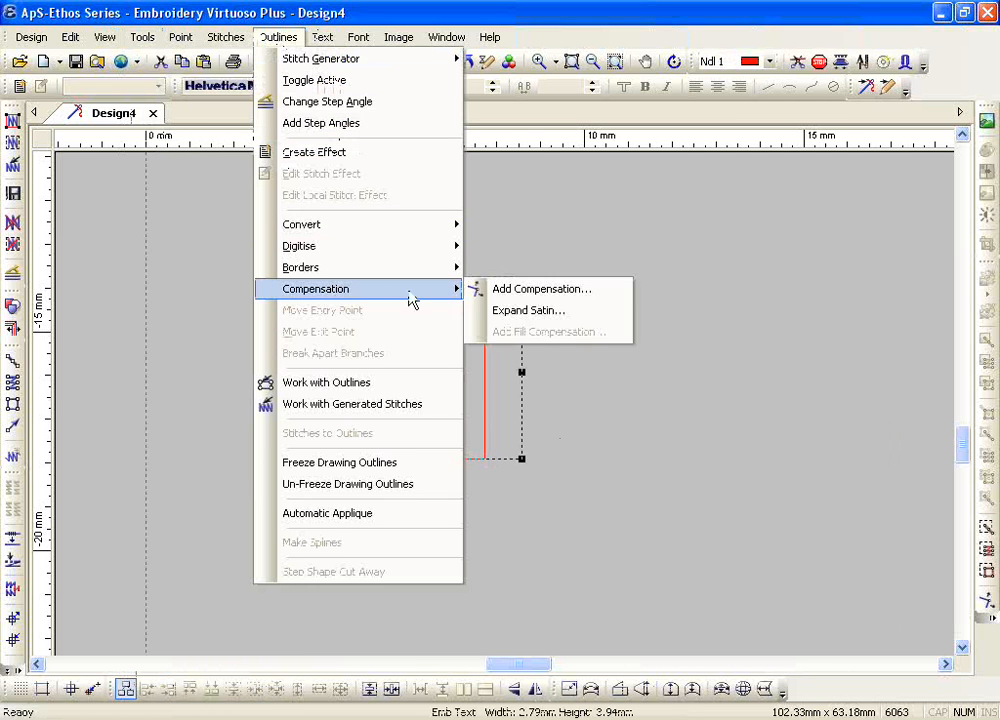
{"action": "left_click", "coordinate": [530, 312]}
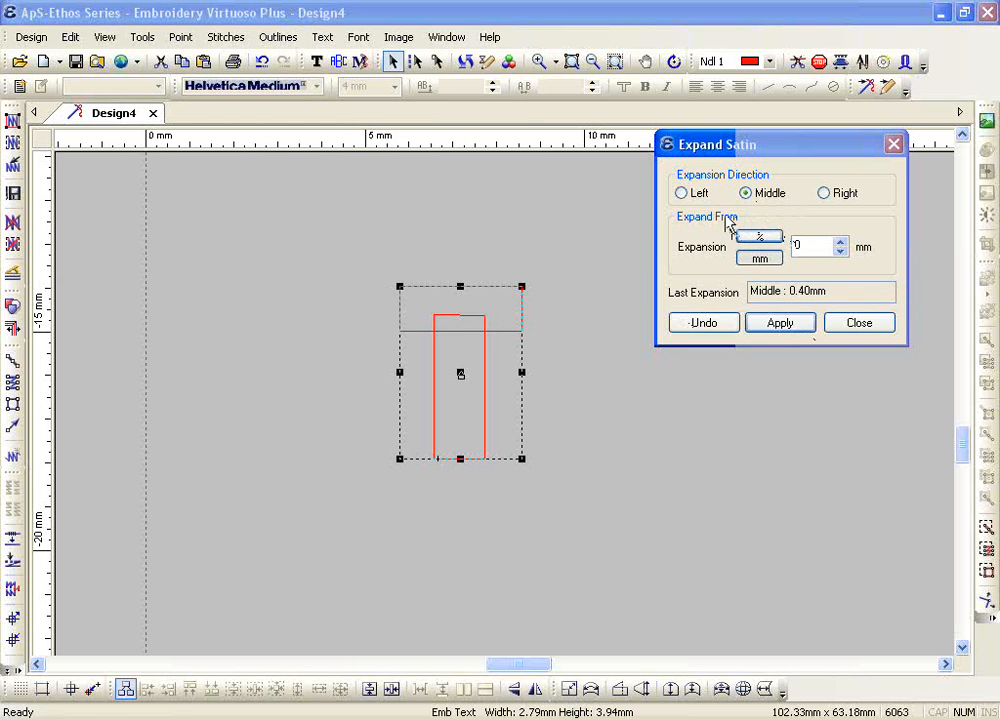
{"action": "left_click", "coordinate": [839, 242]}
{"action": "left_click", "coordinate": [839, 242]}
{"action": "left_click", "coordinate": [839, 242]}
{"action": "left_click", "coordinate": [839, 242]}
{"action": "left_click", "coordinate": [839, 242]}
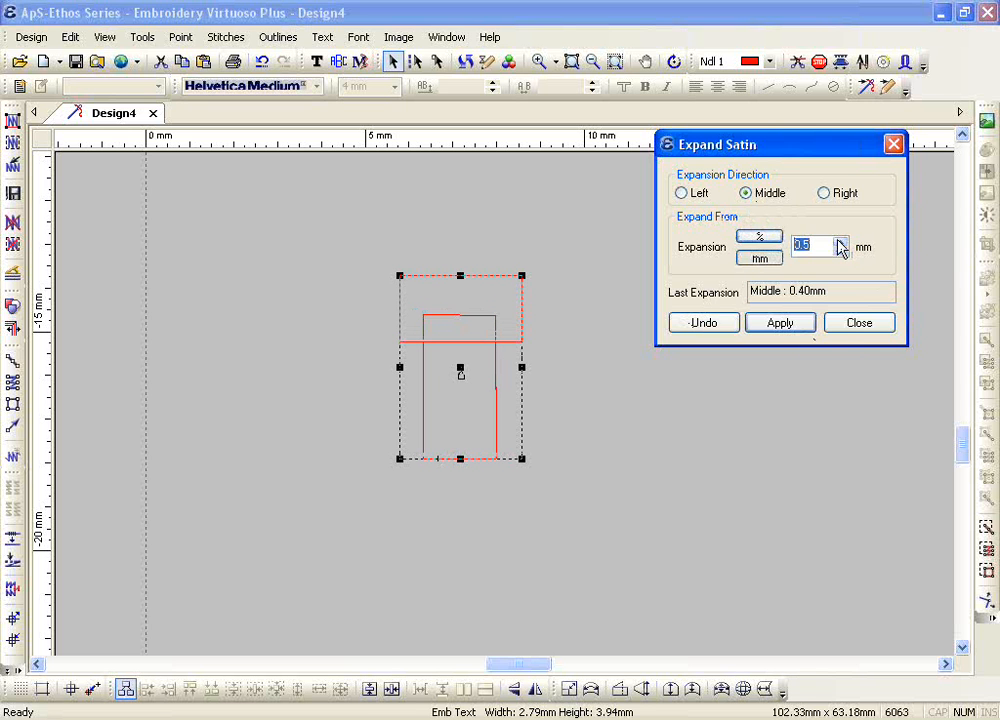
{"action": "left_click", "coordinate": [808, 324]}
{"action": "left_click", "coordinate": [866, 328]}
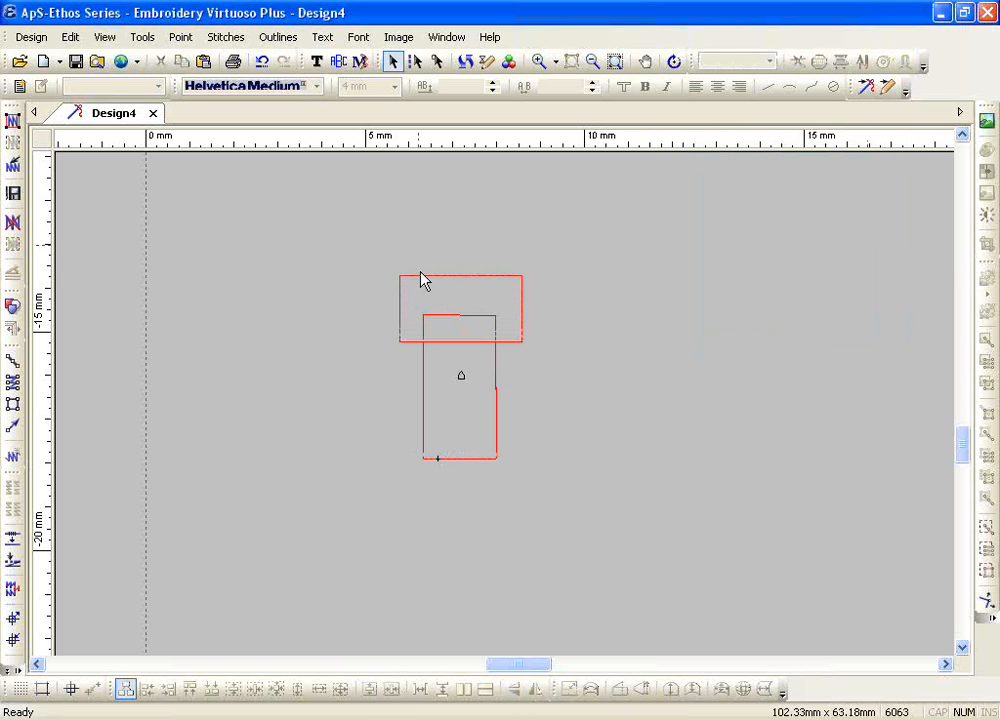
Step: Check the small T's last recorded expansion in Expand Satin without applying another one
{"action": "left_click", "coordinate": [278, 37]}
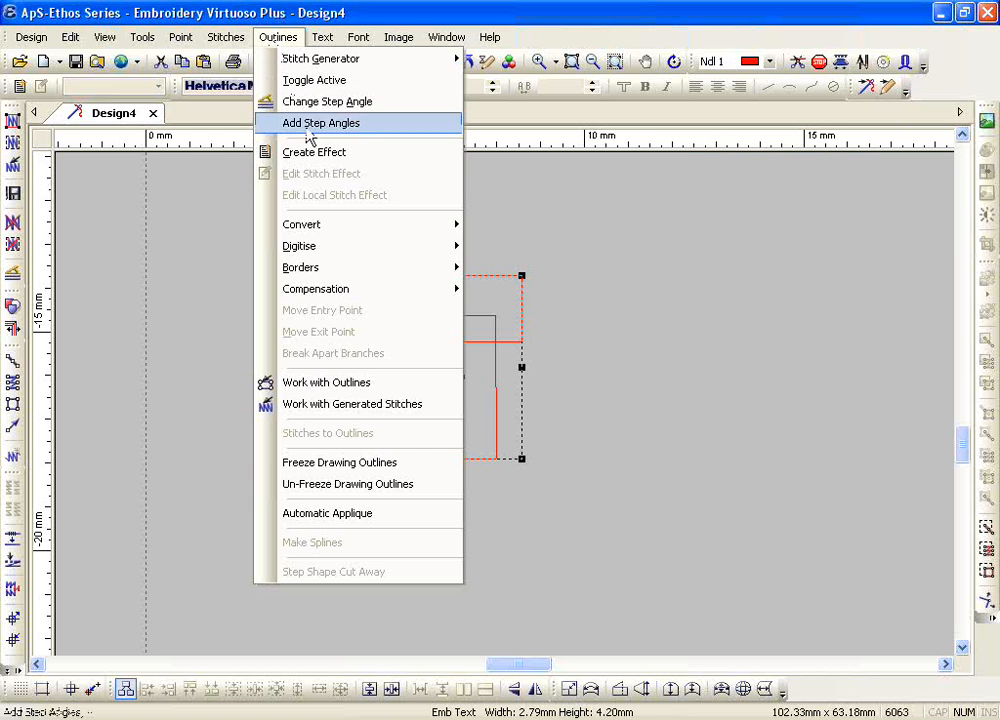
{"action": "mouse_move", "coordinate": [398, 290]}
{"action": "left_click", "coordinate": [538, 312]}
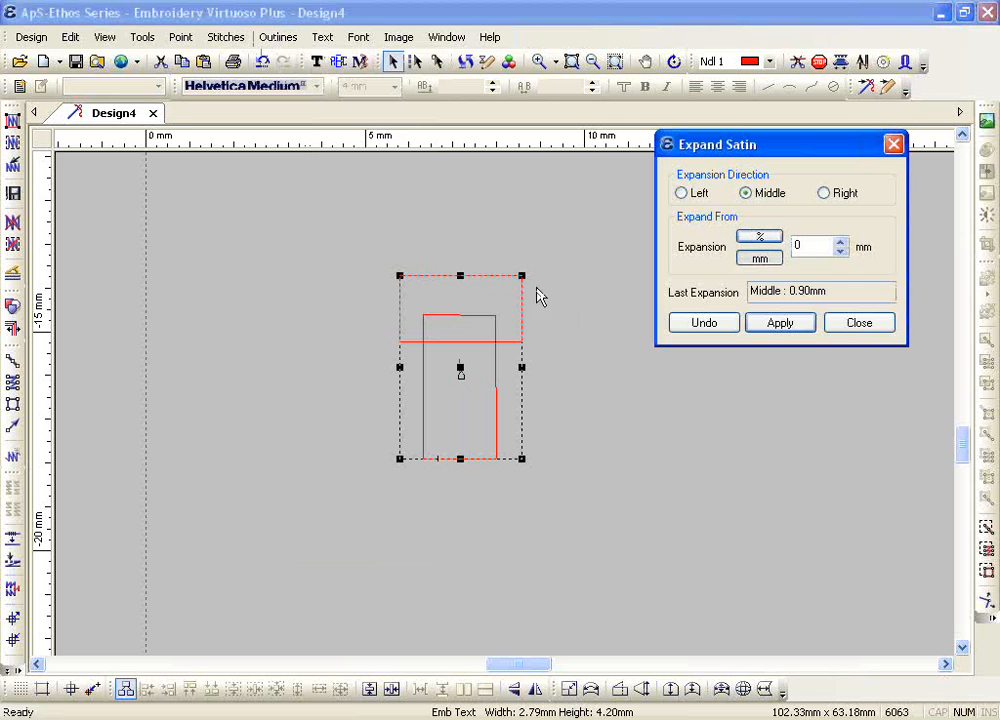
{"action": "left_click", "coordinate": [859, 323]}
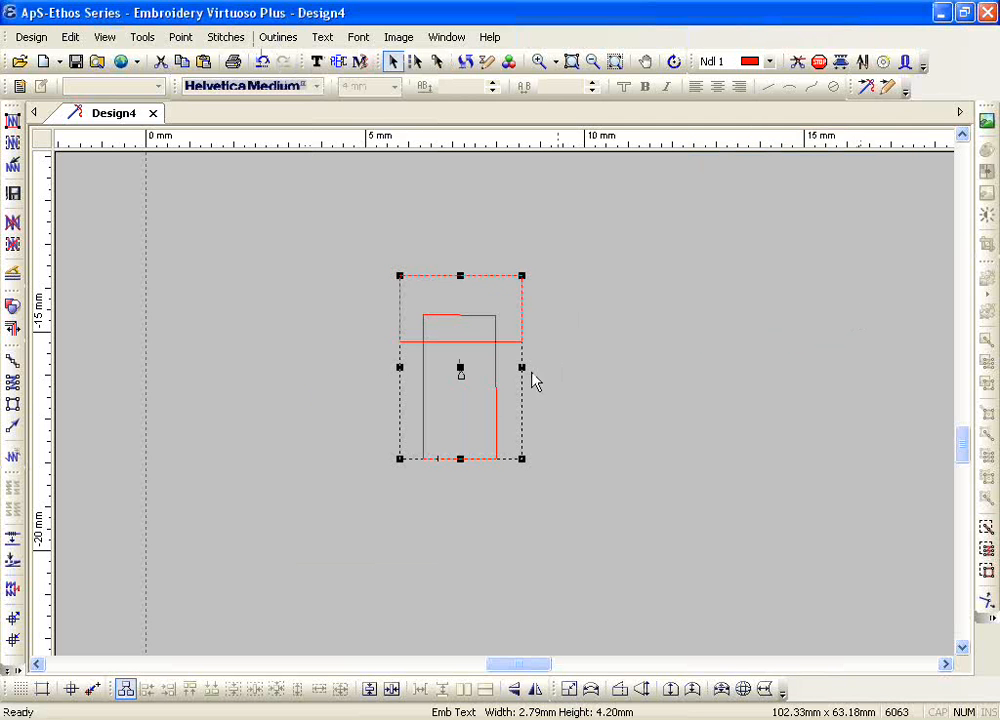
Step: Enlarge the small T to about 4.6 by 6.9 mm, and delete all the lettering from the design
{"action": "left_click_drag", "start_coordinate": [521, 459], "coordinate": [592, 577]}
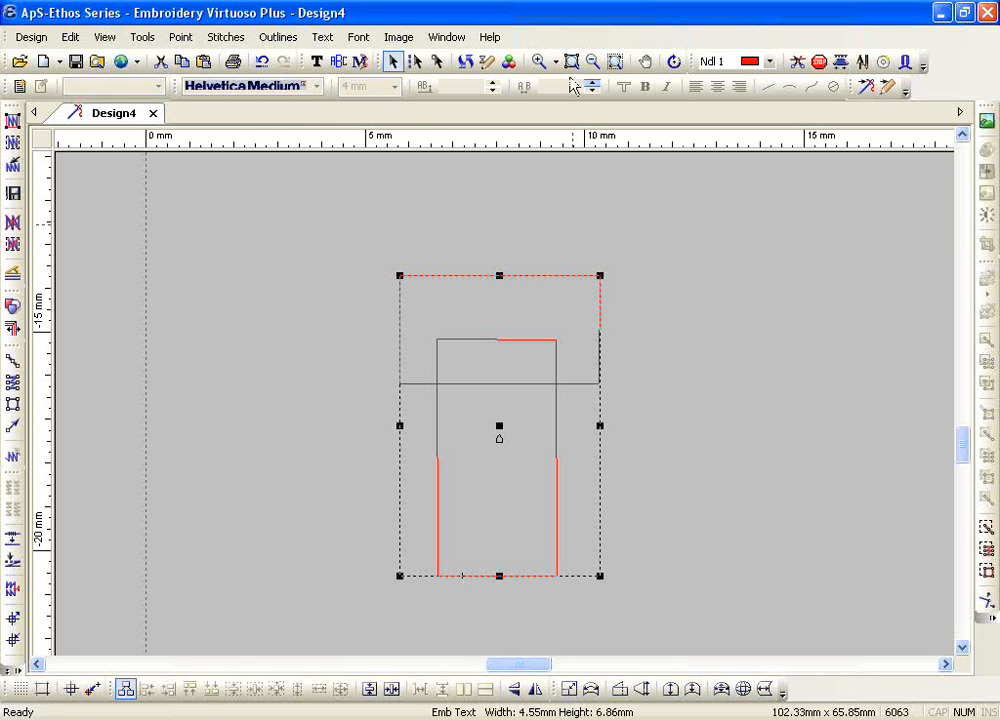
{"action": "left_click", "coordinate": [598, 62]}
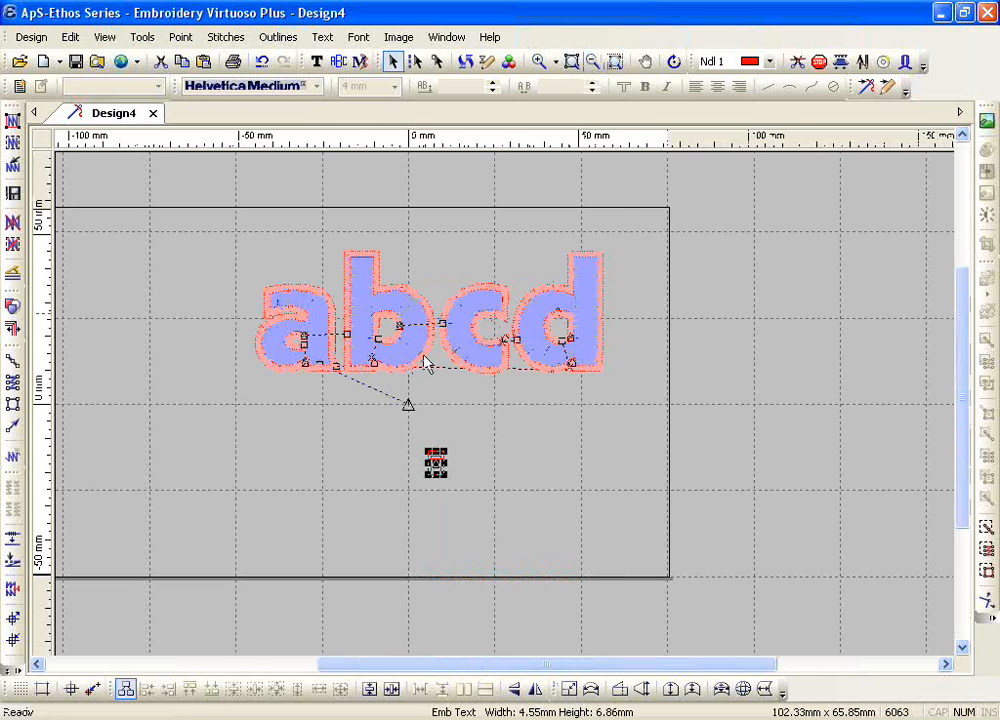
{"action": "left_click_drag", "start_coordinate": [210, 200], "coordinate": [679, 531]}
{"action": "key", "text": "Delete"}
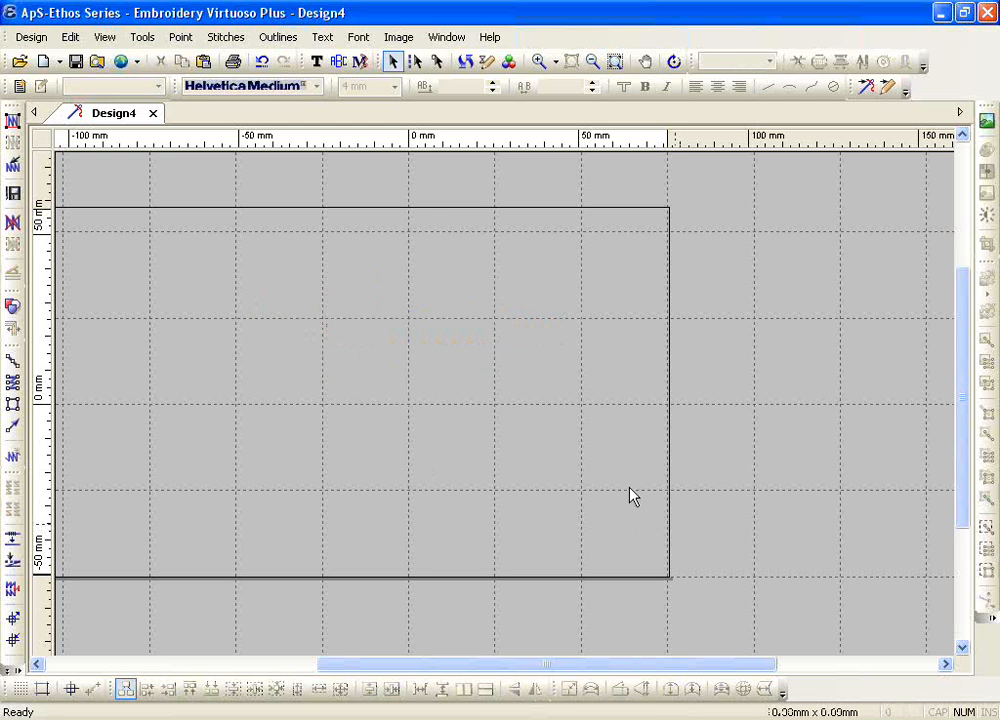
Step: Add the text ATLANTA in Helvetica Medium at a height of 15 mm
{"action": "left_click", "coordinate": [316, 61]}
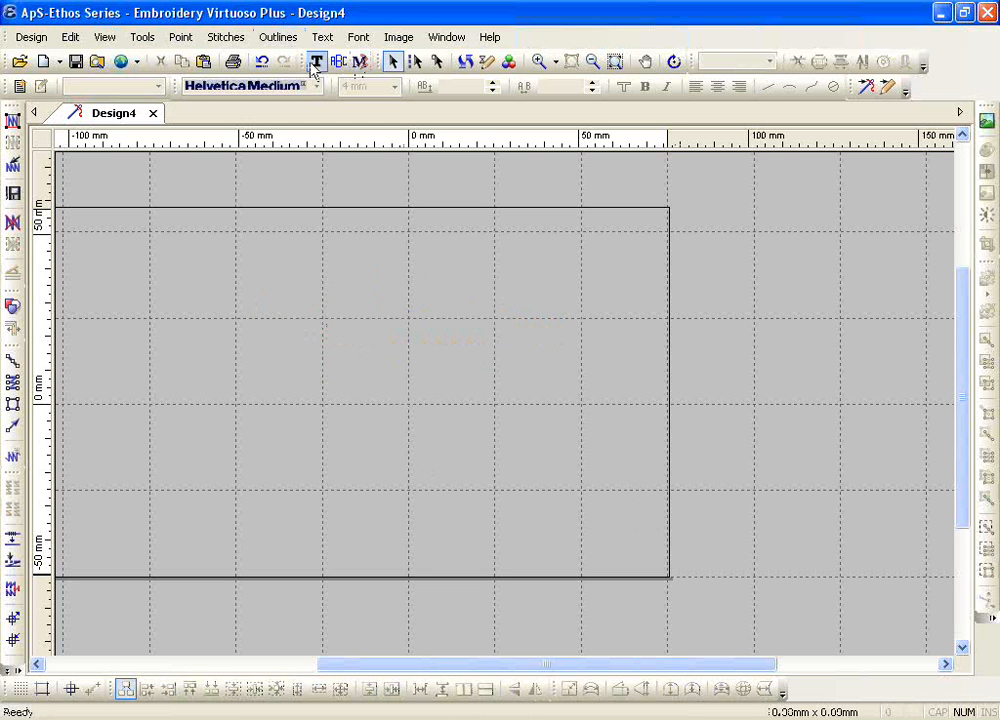
{"action": "left_click", "coordinate": [291, 430]}
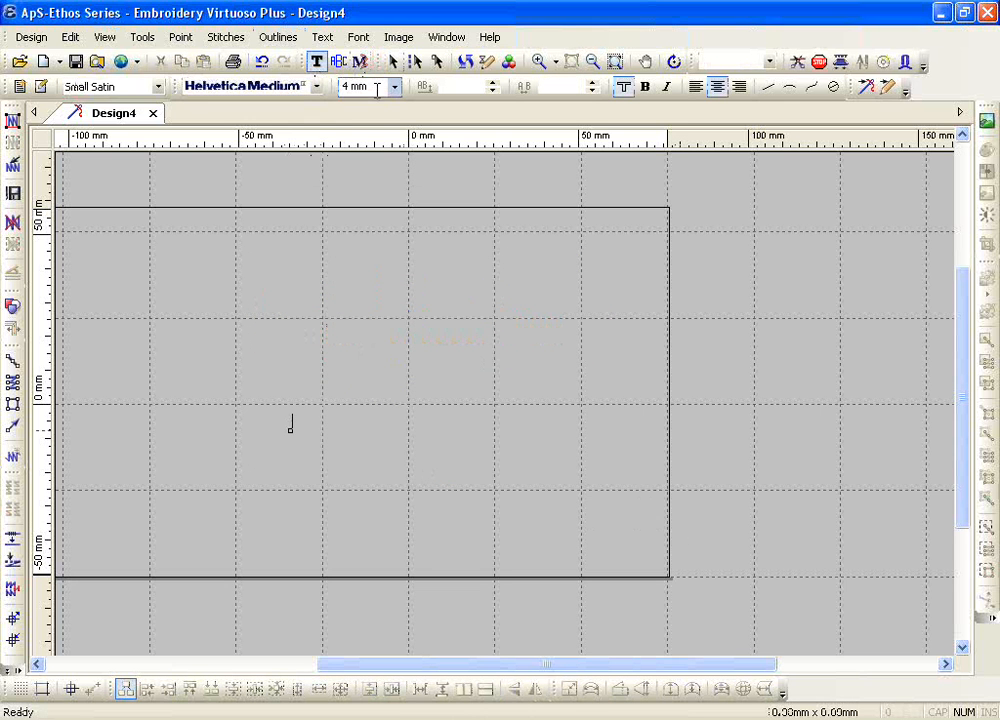
{"action": "left_click", "coordinate": [395, 88]}
{"action": "left_click", "coordinate": [391, 213]}
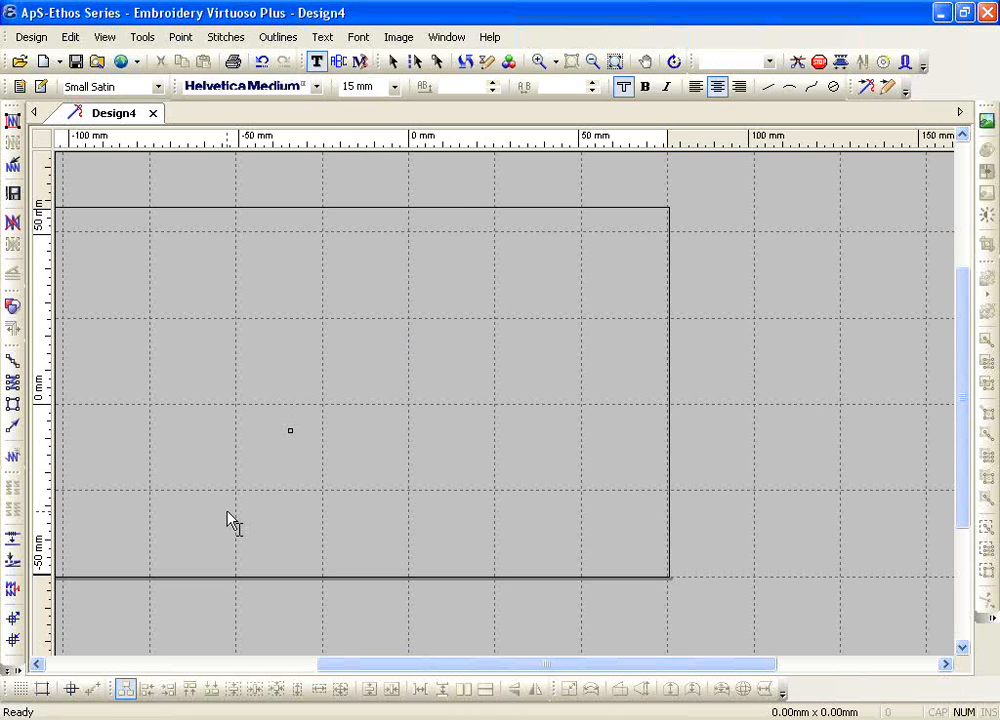
{"action": "type", "text": "A"}
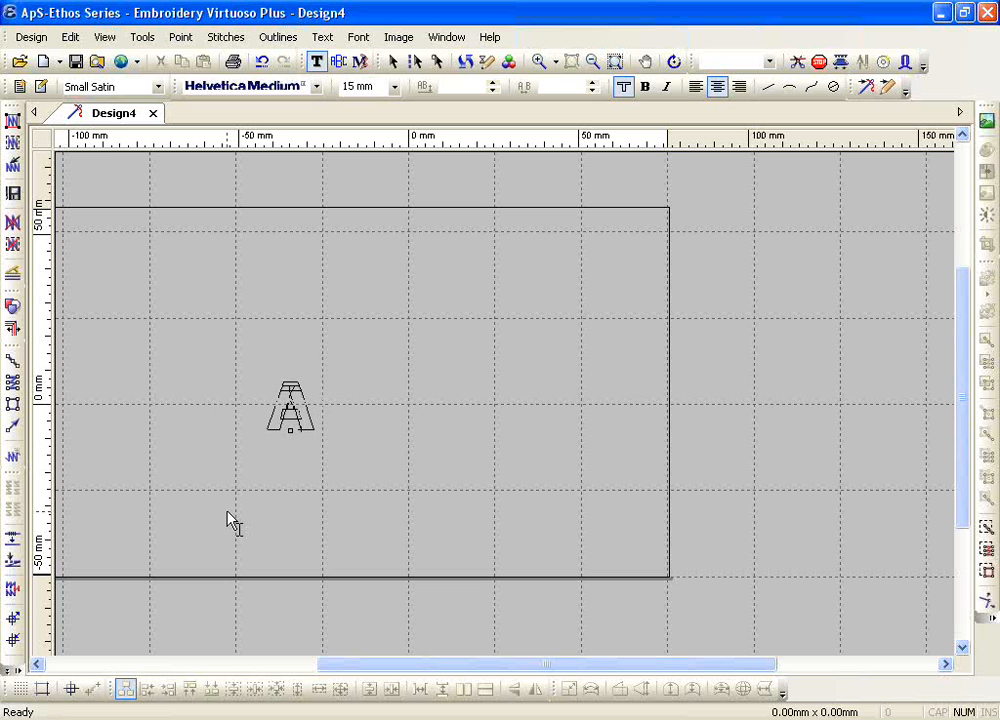
{"action": "type", "text": "TLA"}
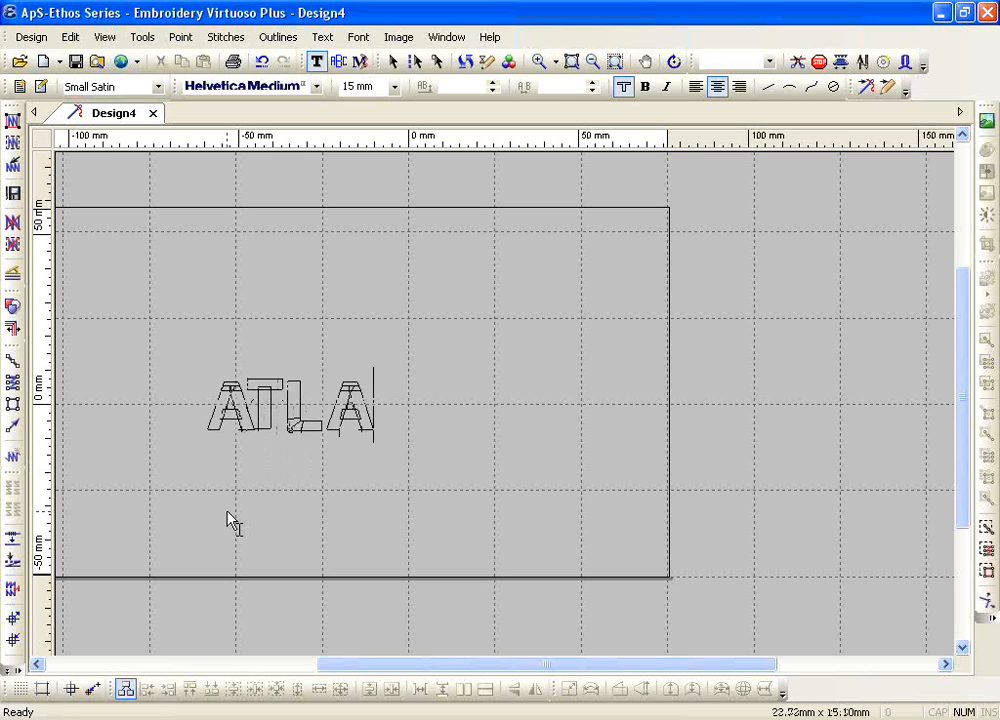
{"action": "type", "text": "NTA"}
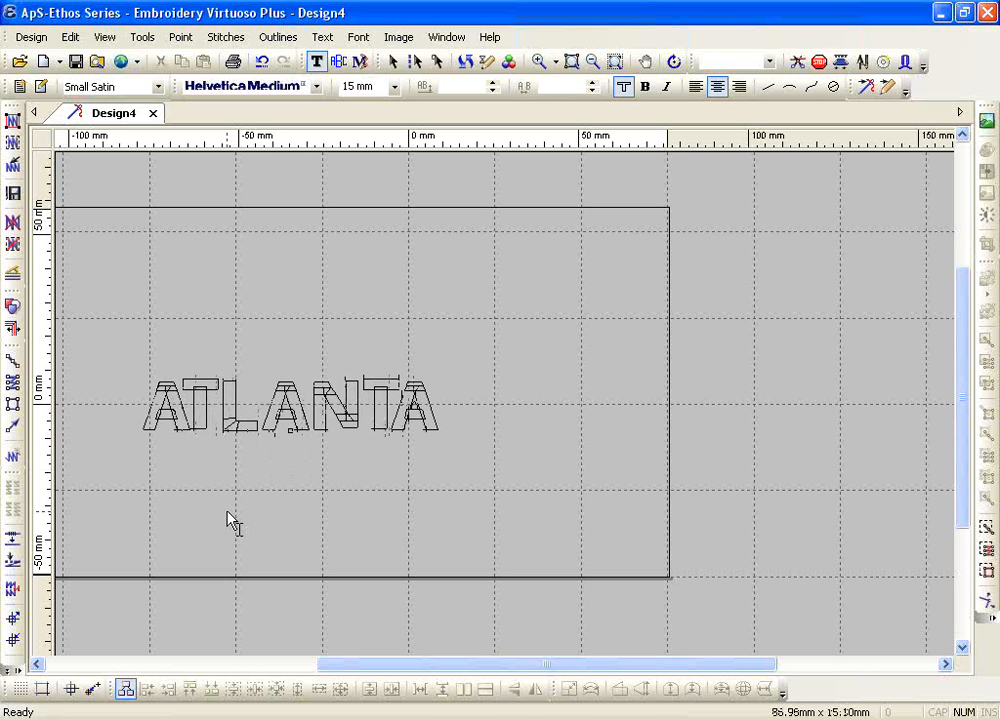
{"action": "key", "text": "Escape"}
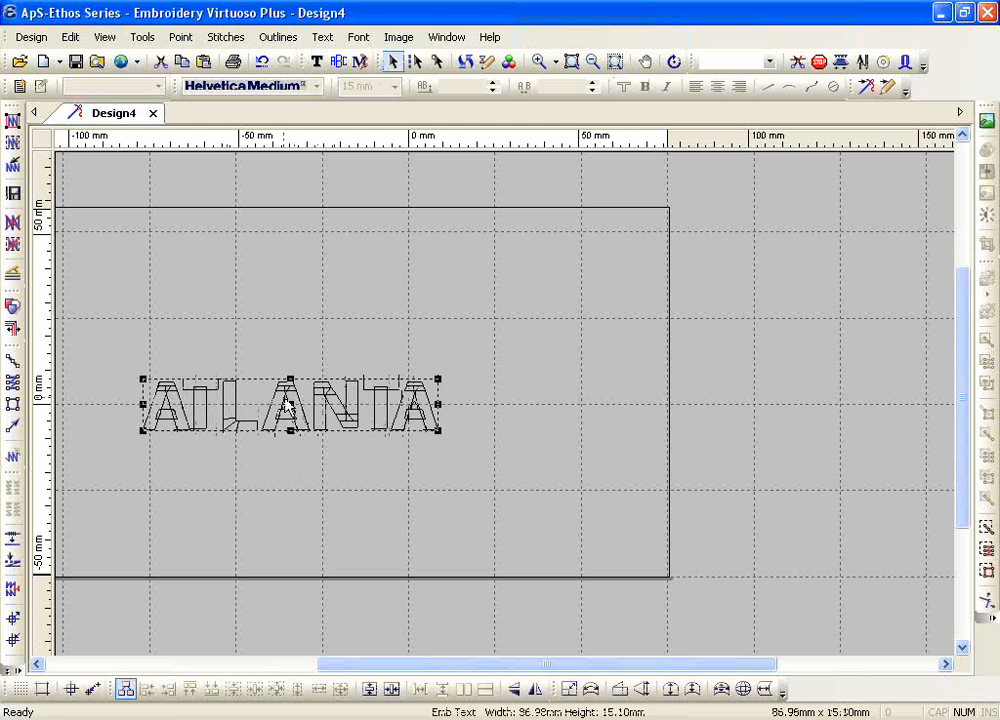
Step: Move the ATLANTA lettering up to the right within the hoop area and assign it to blue needle 3
{"action": "left_click_drag", "start_coordinate": [287, 405], "coordinate": [432, 303]}
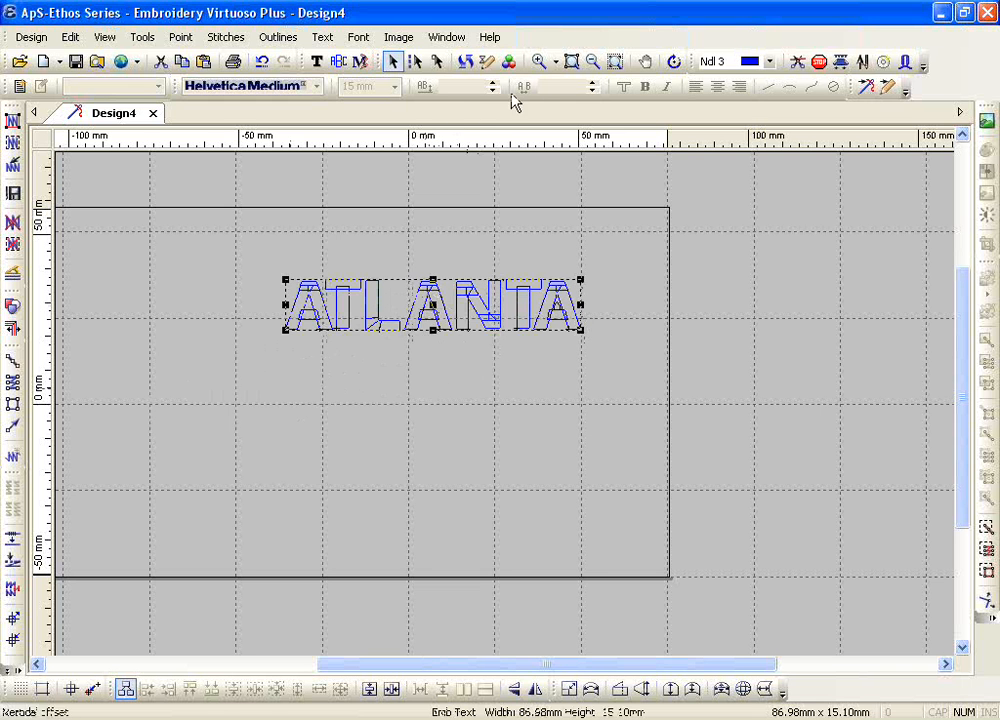
{"action": "left_click", "coordinate": [538, 61]}
{"action": "left_click_drag", "start_coordinate": [271, 273], "coordinate": [627, 368]}
{"action": "left_click", "coordinate": [307, 510]}
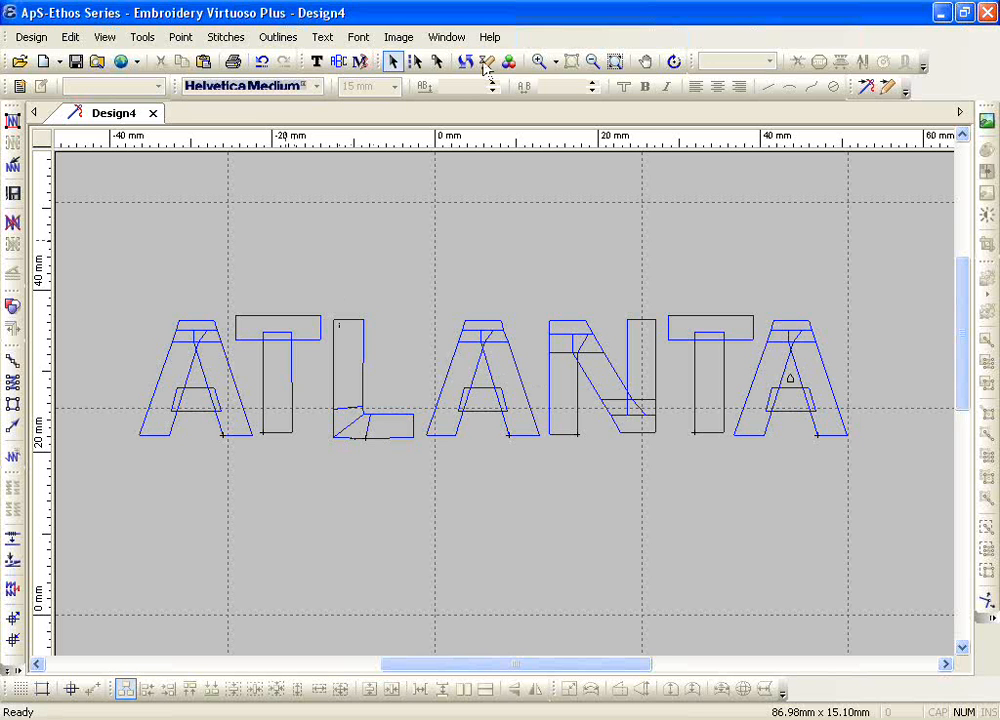
Step: Enlarge only the first A of ATLANTA to about 18.4 by 18.8 mm and realign its base with the other letters
{"action": "left_click", "coordinate": [395, 66]}
{"action": "left_click", "coordinate": [229, 444]}
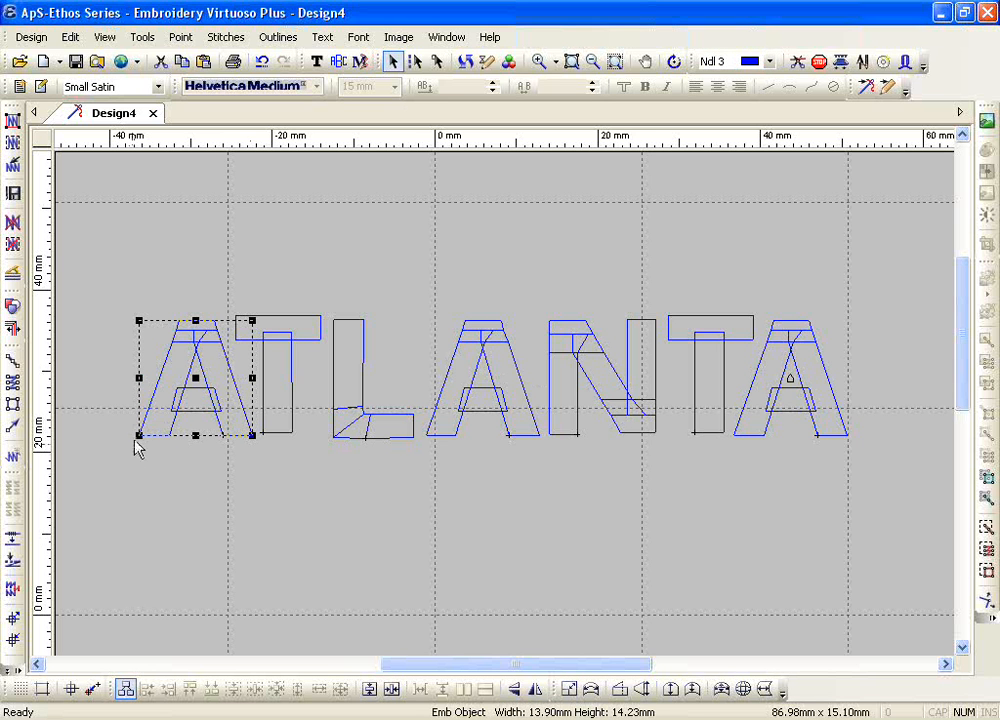
{"action": "left_click_drag", "start_coordinate": [139, 435], "coordinate": [102, 472]}
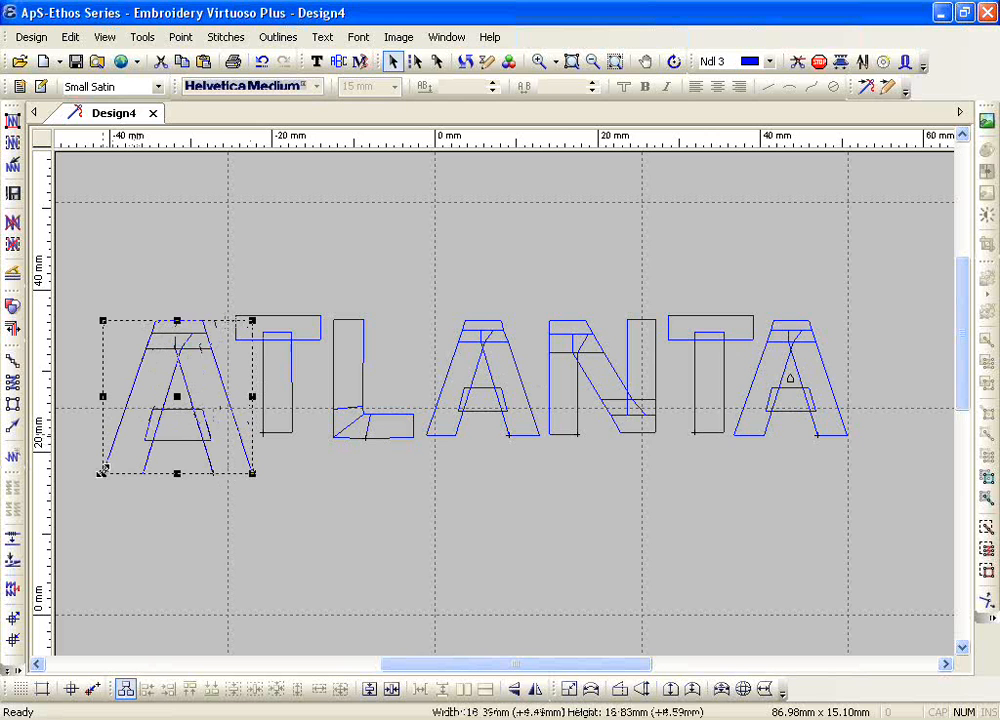
{"action": "left_click", "coordinate": [174, 403]}
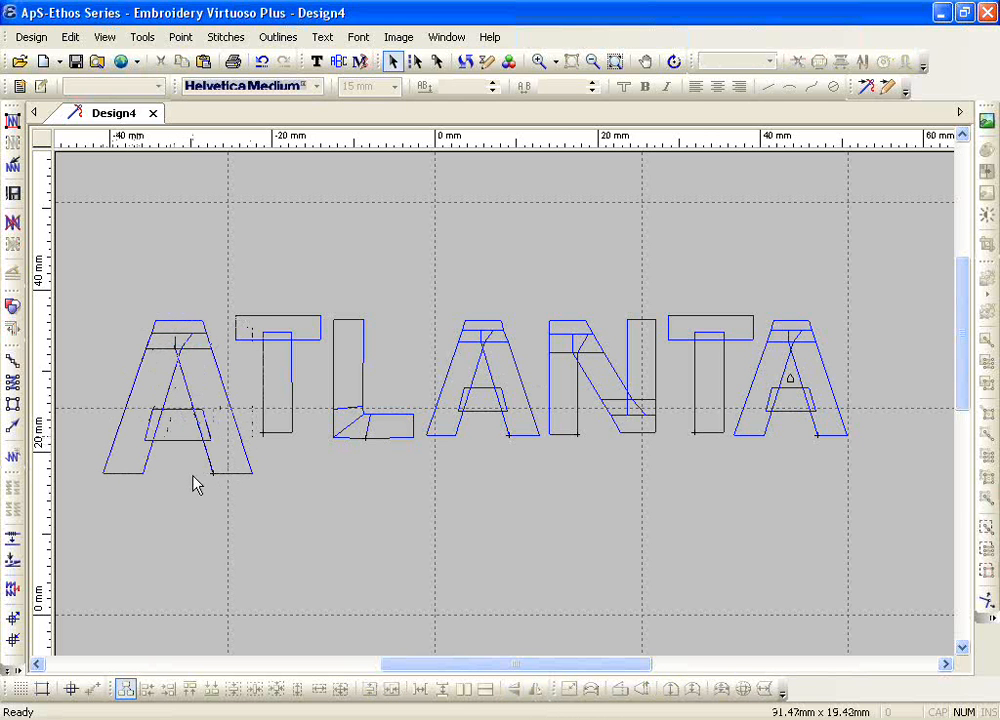
{"action": "left_click", "coordinate": [191, 419]}
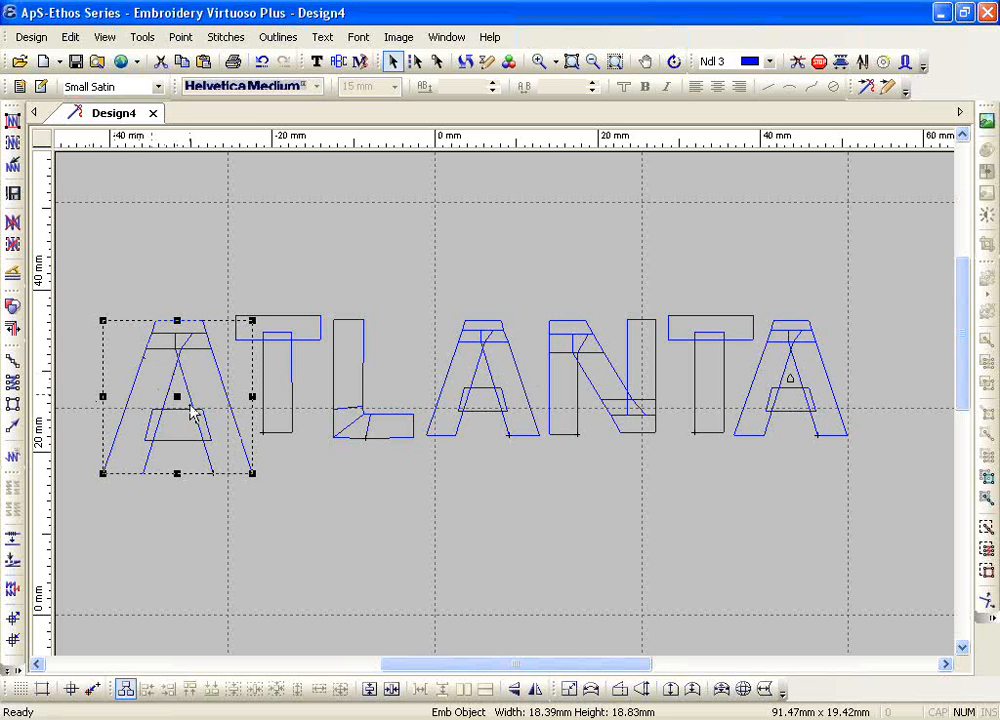
{"action": "left_click_drag", "start_coordinate": [176, 395], "coordinate": [168, 359]}
Step: Change the thread colour of the enlarged first A to cyan
{"action": "left_click", "coordinate": [769, 62]}
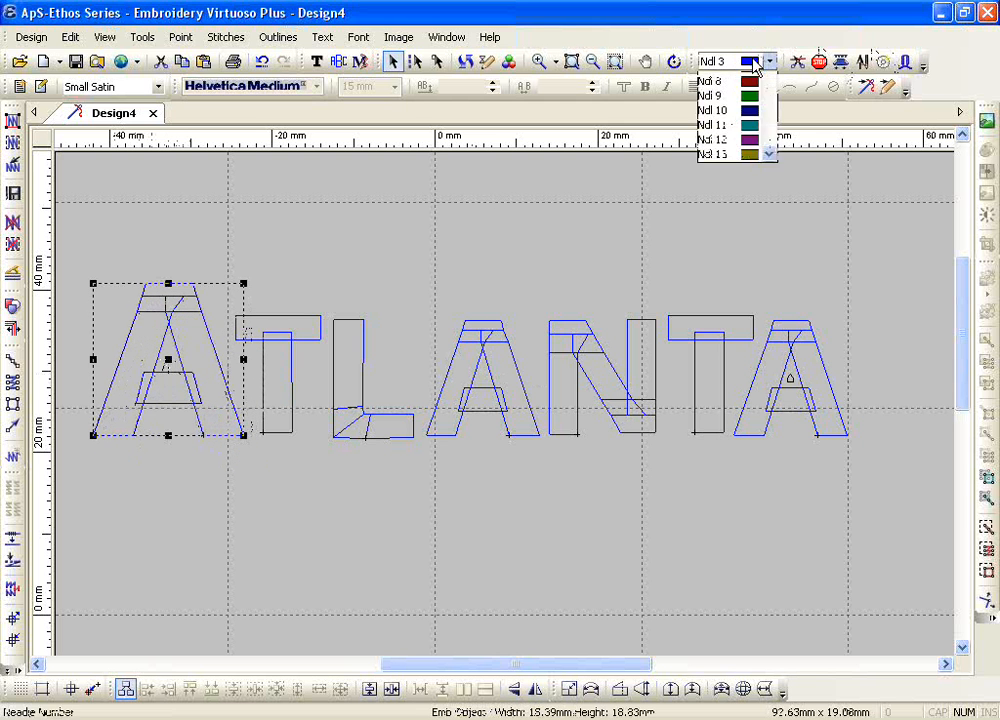
{"action": "left_click", "coordinate": [755, 94]}
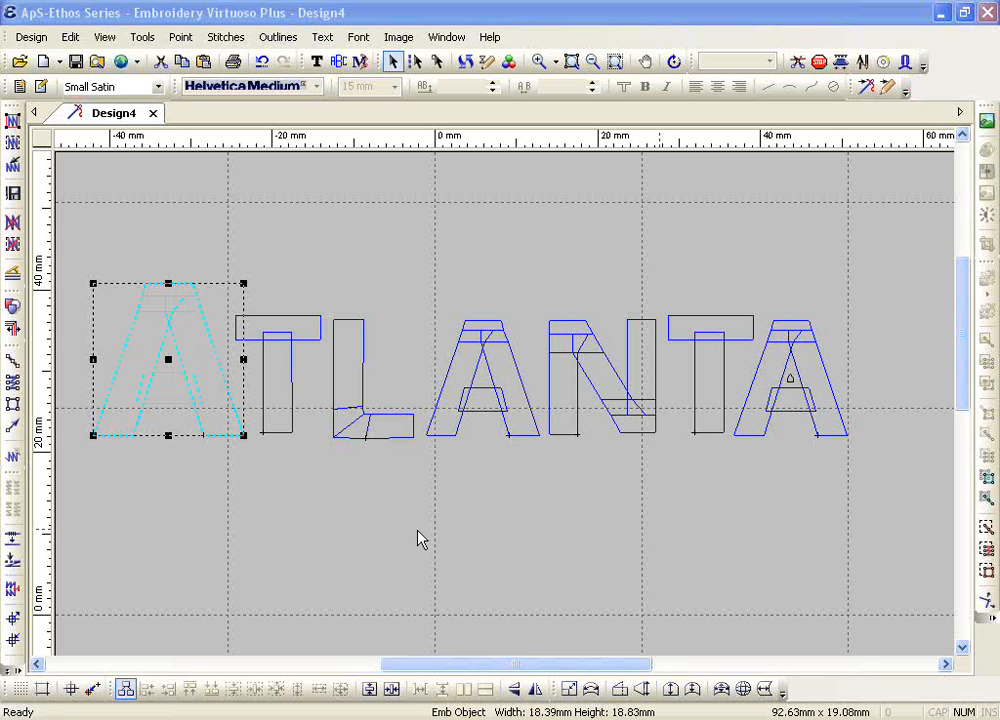
{"action": "left_click", "coordinate": [276, 497]}
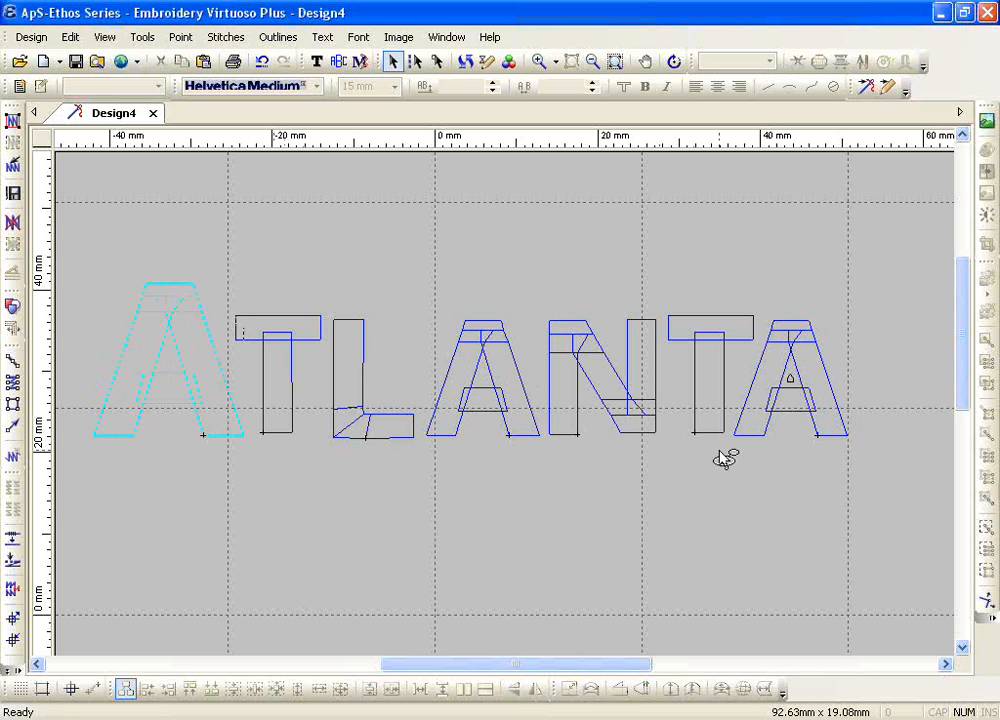
Step: Stretch the N of ATLANTA to about 19 mm tall and raise it above the other letters' baseline
{"action": "left_click", "coordinate": [584, 441]}
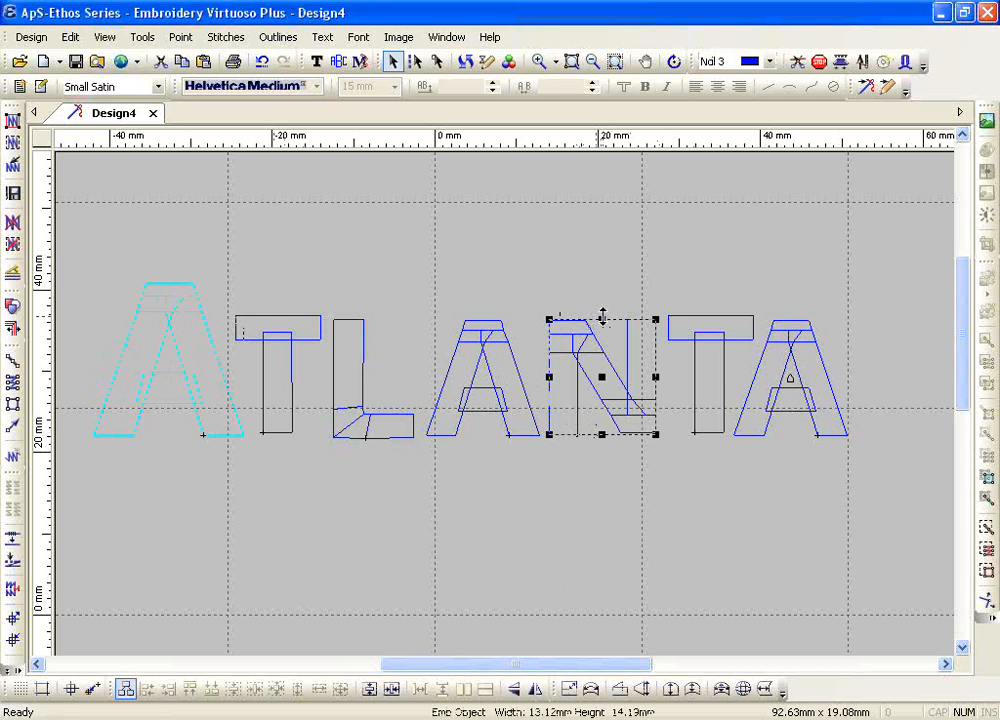
{"action": "left_click_drag", "start_coordinate": [602, 320], "coordinate": [600, 280]}
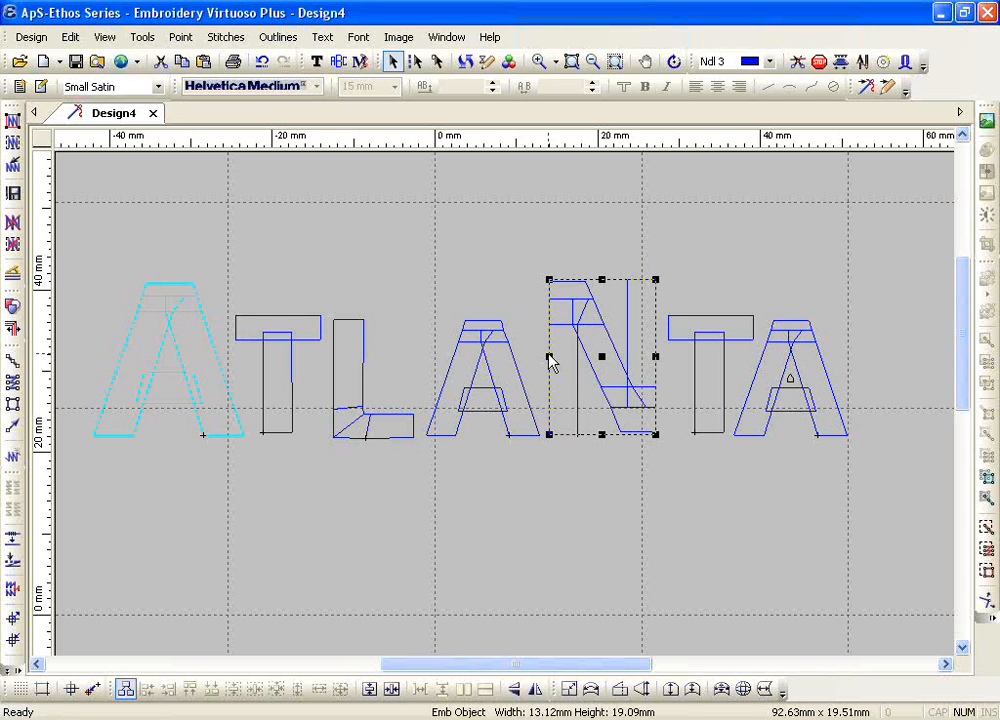
{"action": "left_click_drag", "start_coordinate": [549, 354], "coordinate": [600, 308]}
{"action": "left_click", "coordinate": [545, 491]}
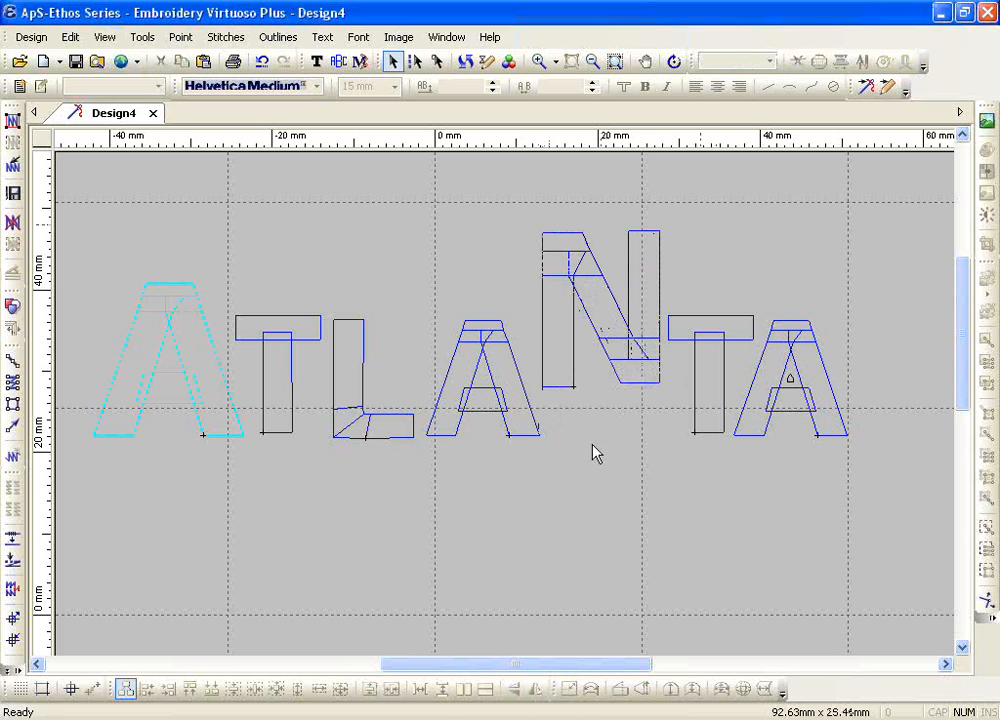
Step: Delete the entire ATLANTA text object
{"action": "left_click", "coordinate": [636, 391]}
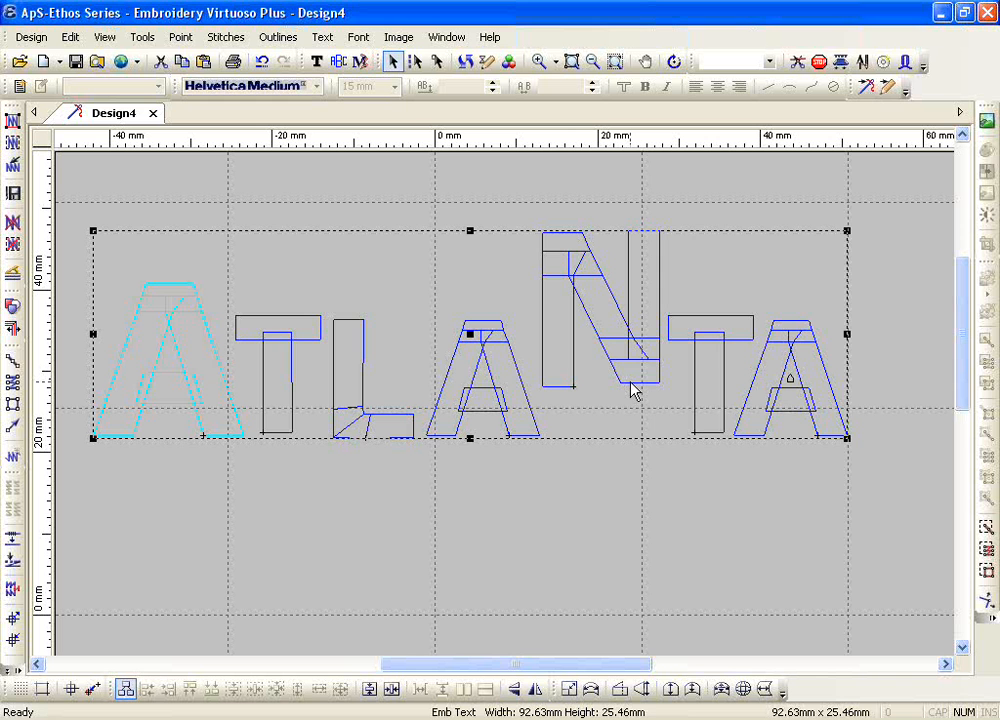
{"action": "key", "text": "Delete"}
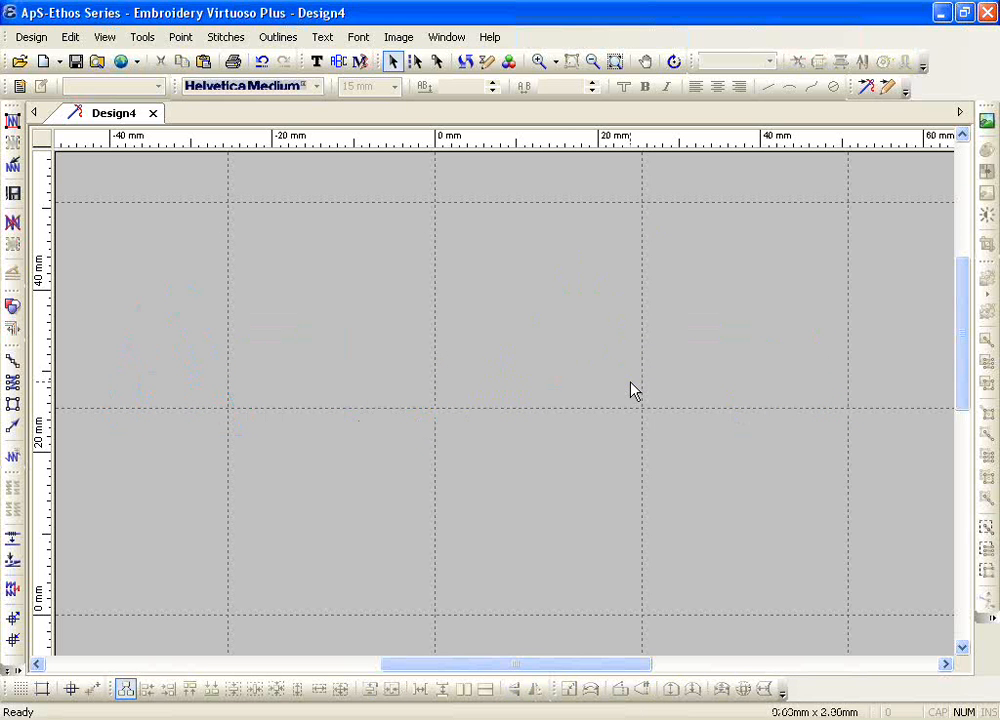
Step: Create a 15 mm Helvetica Medium text object reading GS USA in the empty design, using blue thread from needle 3
{"action": "left_click", "coordinate": [316, 61]}
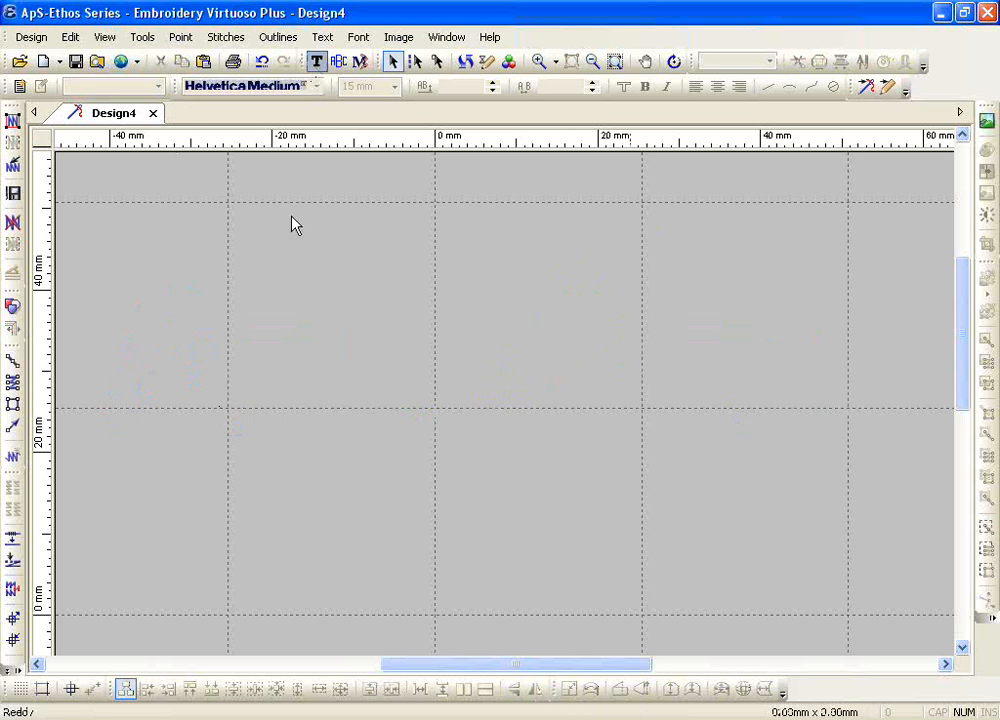
{"action": "left_click", "coordinate": [290, 507]}
{"action": "type", "text": "gs"}
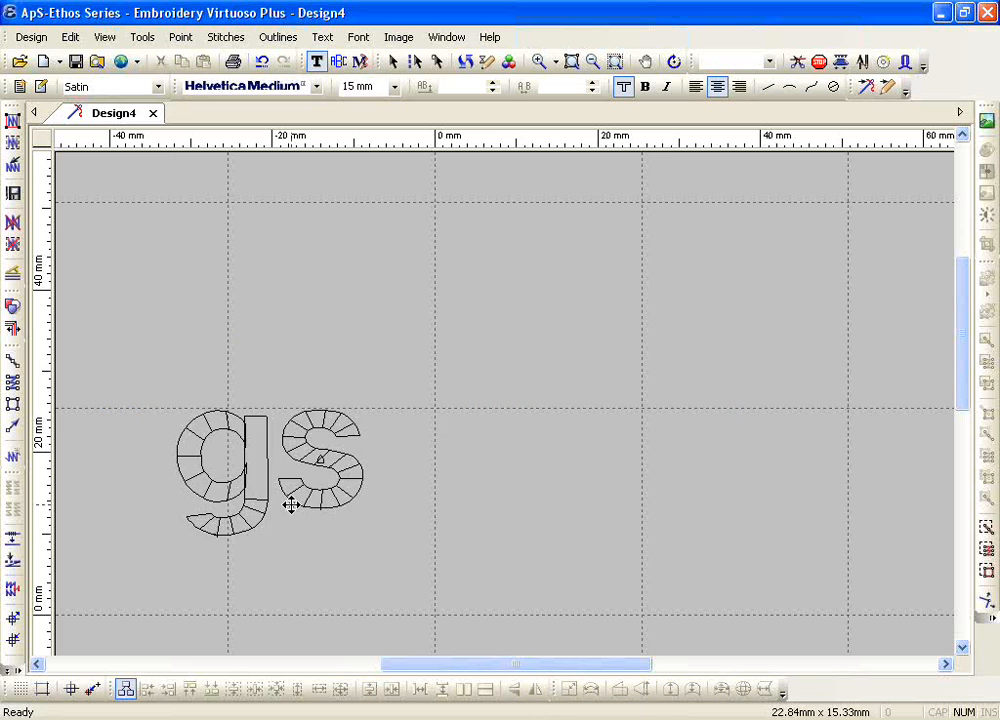
{"action": "key", "text": "BackSpace"}
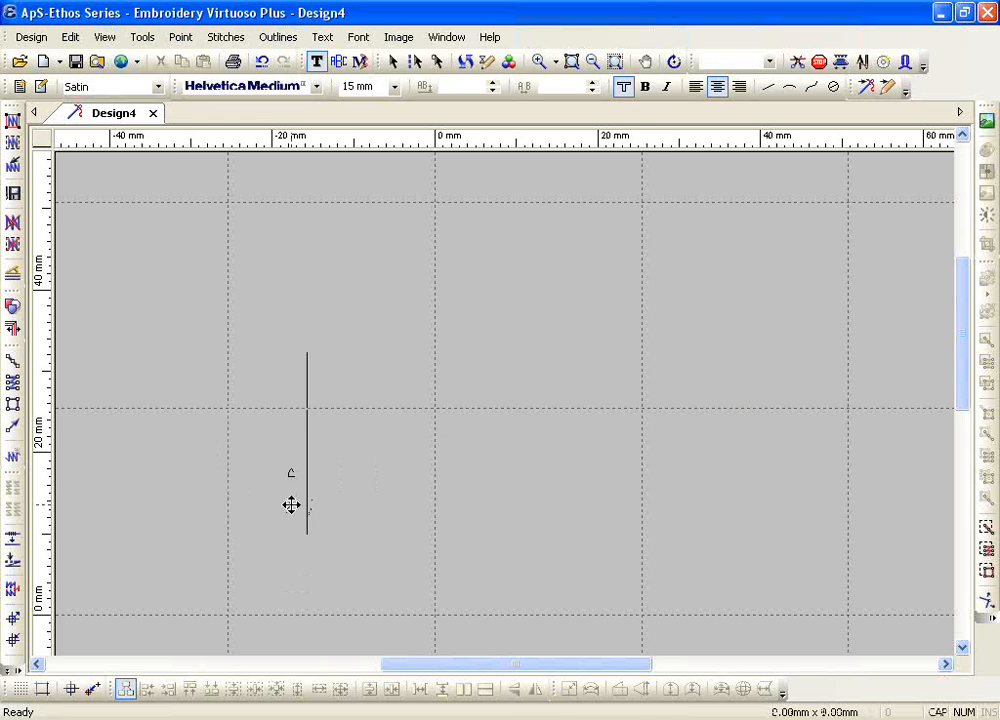
{"action": "left_click", "coordinate": [755, 64]}
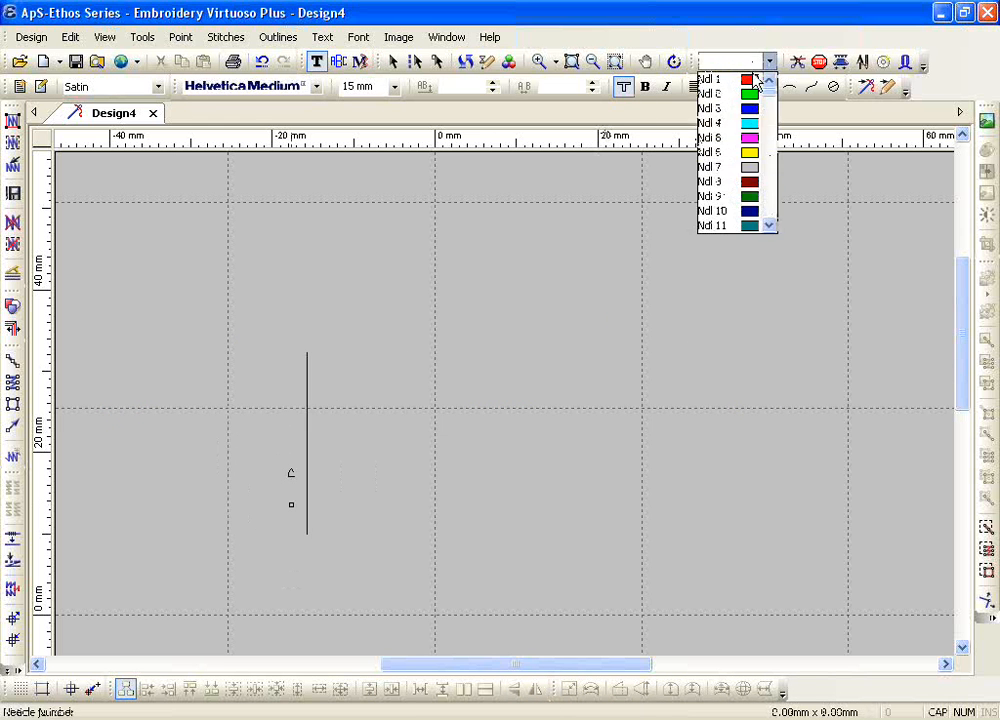
{"action": "left_click", "coordinate": [750, 105]}
{"action": "type", "text": "GS"}
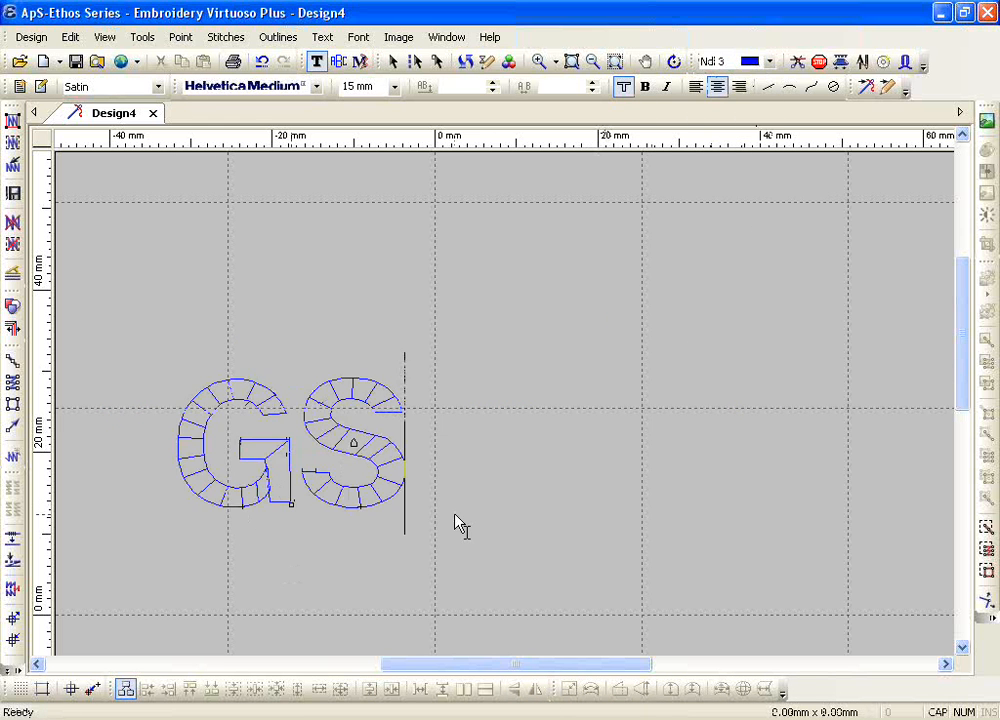
{"action": "type", "text": " UDA"}
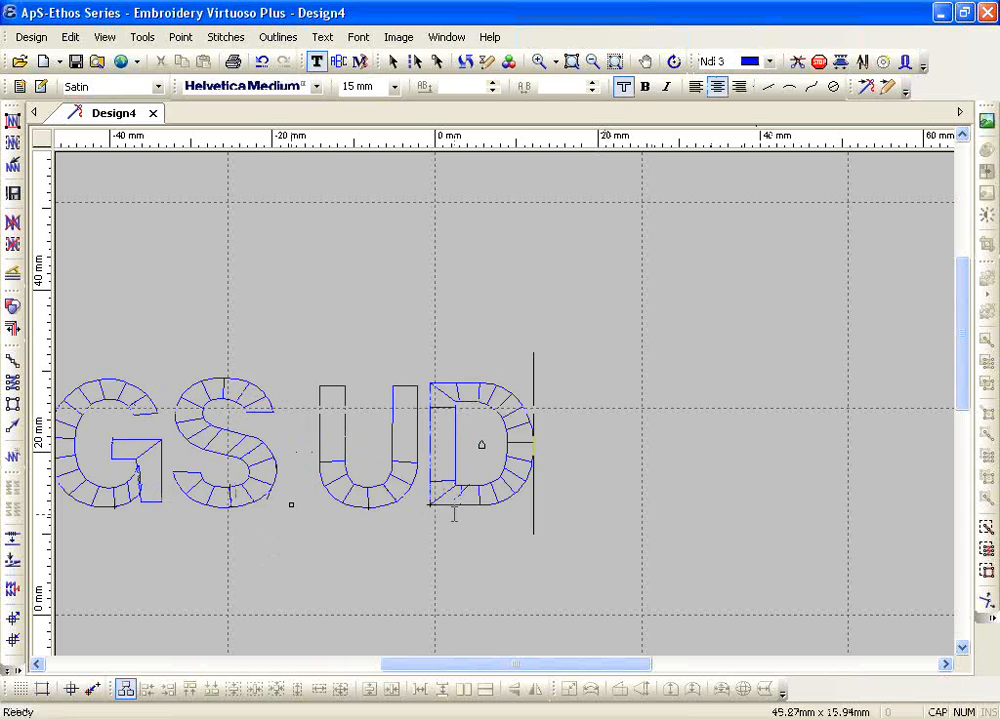
{"action": "key", "text": "BackSpace"}
{"action": "key", "text": "BackSpace"}
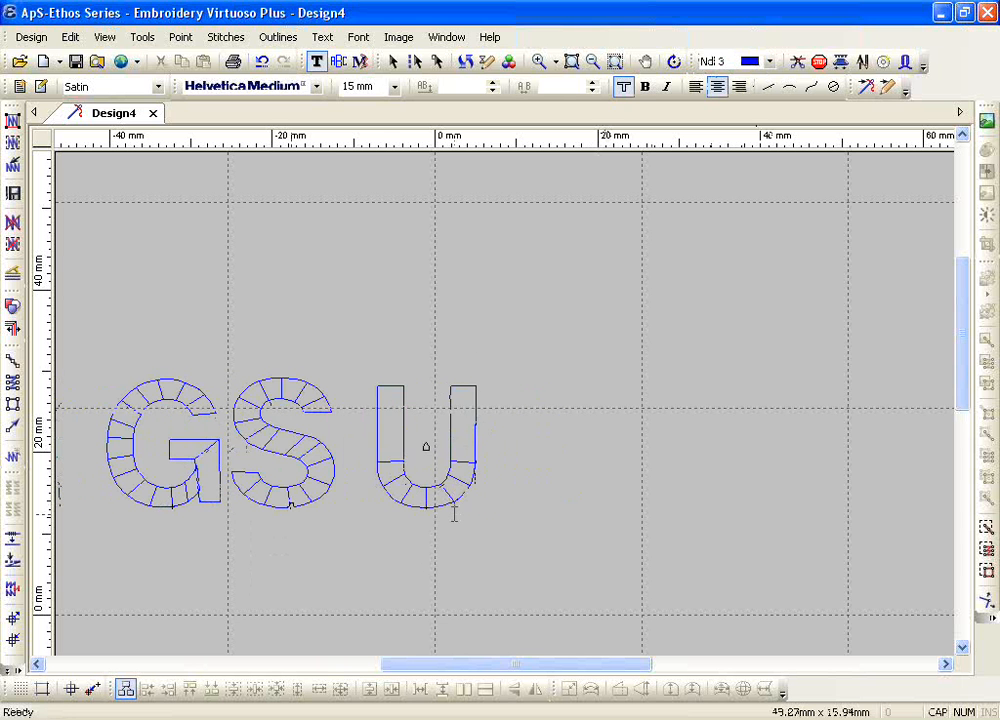
{"action": "type", "text": "SA"}
{"action": "left_click_drag", "start_coordinate": [455, 668], "coordinate": [384, 667]}
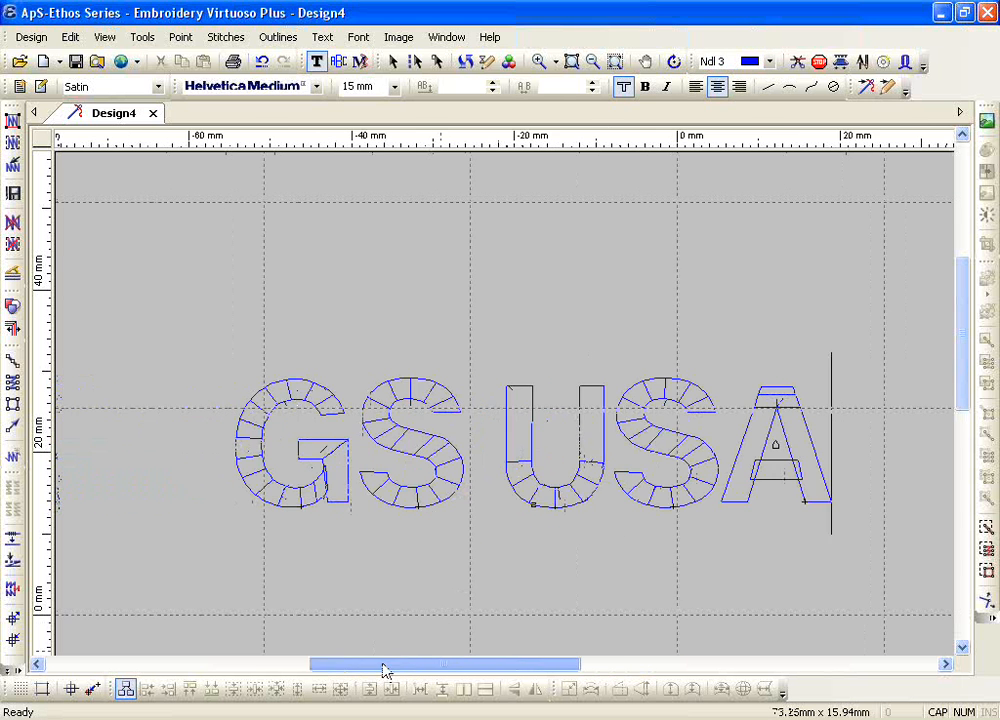
{"action": "key", "text": "Escape"}
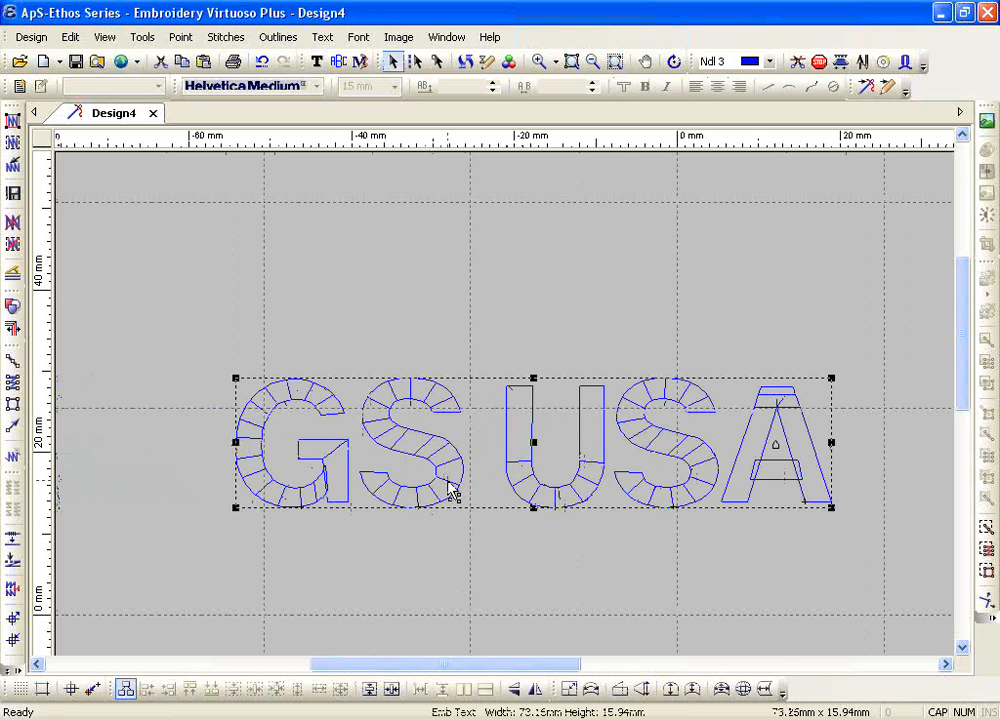
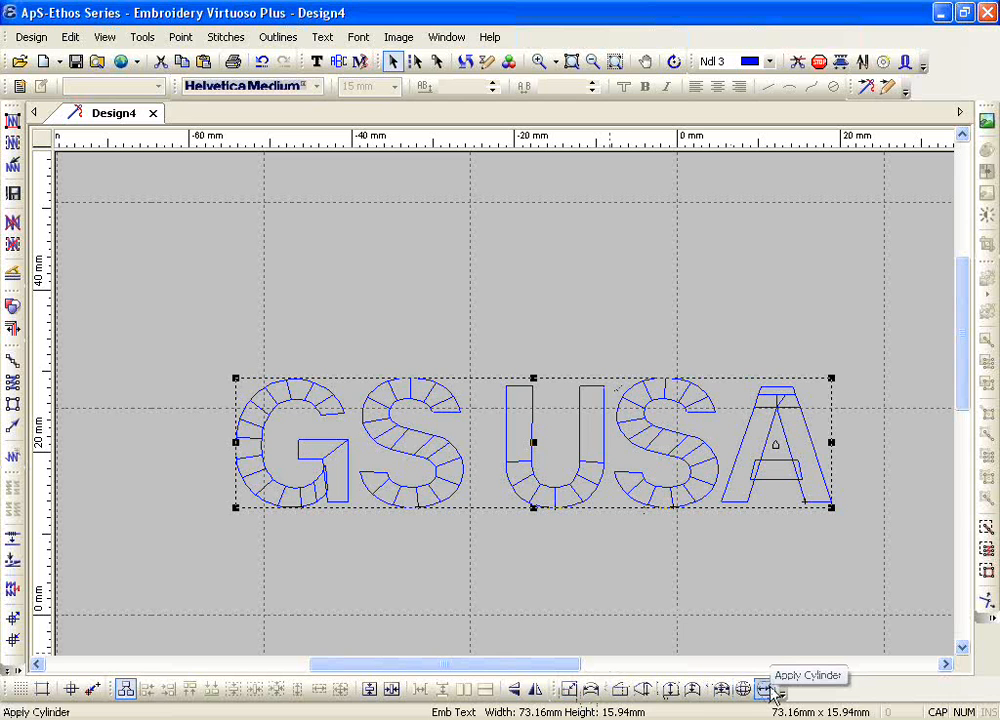
Step: Try a Box Fit of the GS USA lettering to an upward-tilted box about 51 mm wide above it, and undo the fit
{"action": "left_click", "coordinate": [773, 695]}
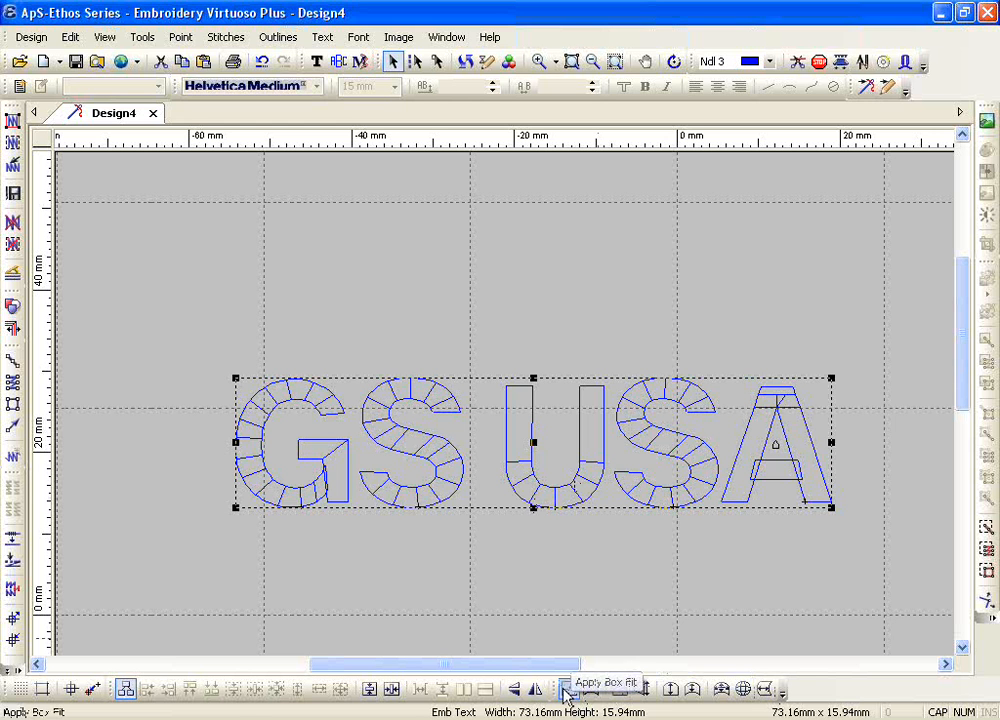
{"action": "left_click", "coordinate": [569, 690]}
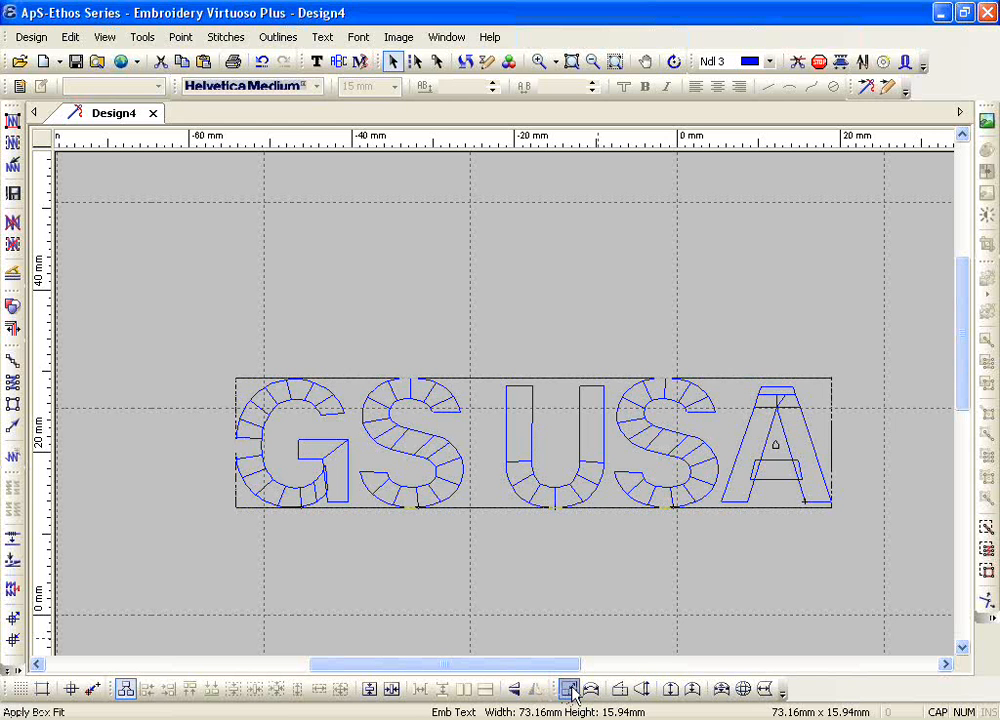
{"action": "left_click", "coordinate": [344, 330]}
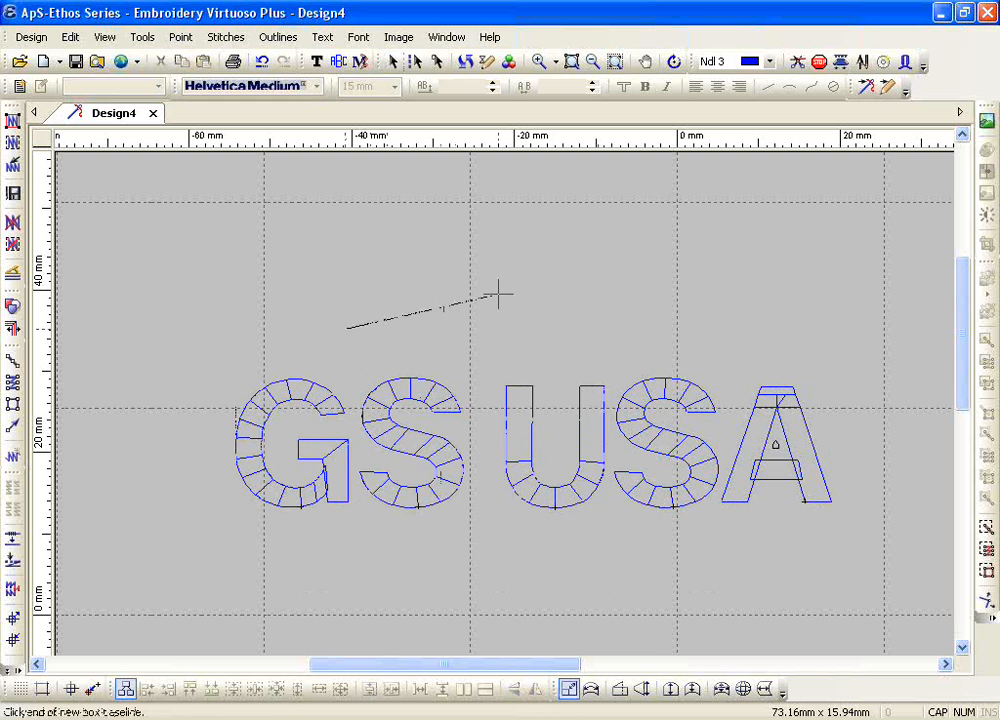
{"action": "left_click", "coordinate": [750, 263]}
{"action": "left_click", "coordinate": [695, 322]}
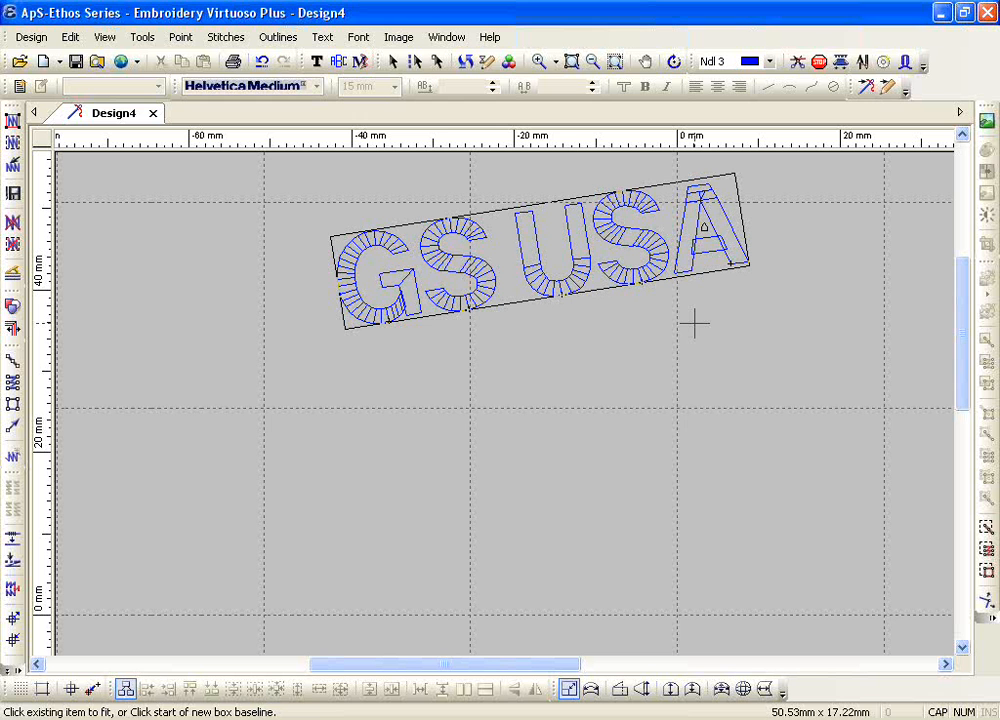
{"action": "left_click", "coordinate": [263, 62]}
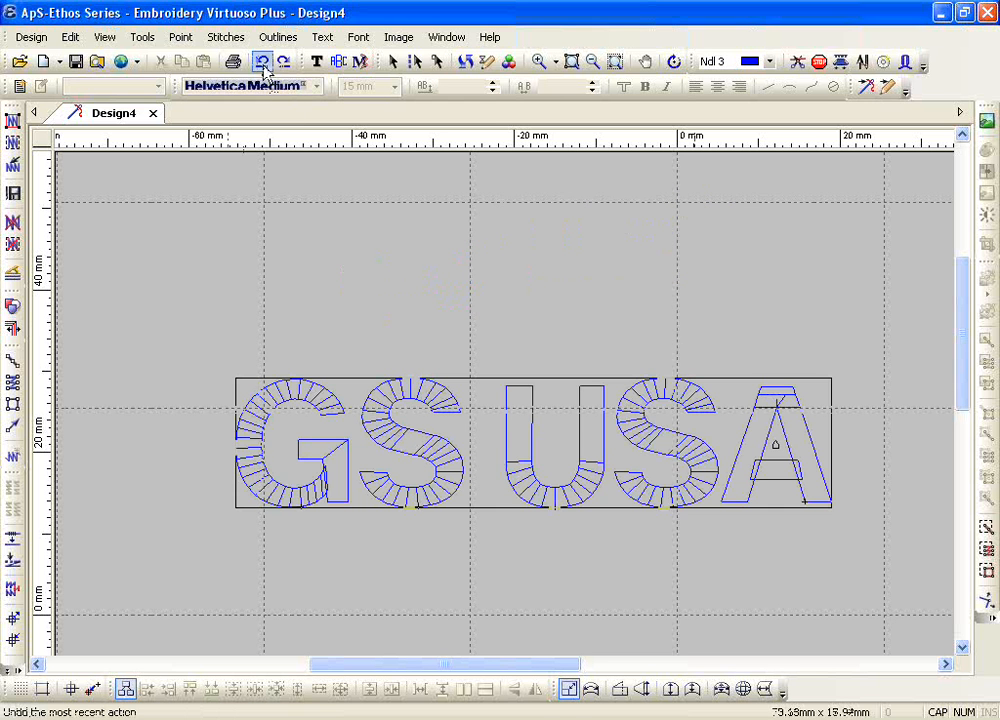
Step: Try a smaller Box Fit of the GS USA lettering, about 29 mm wide on a slightly tilted baseline, and undo it
{"action": "left_click", "coordinate": [576, 692]}
{"action": "left_click", "coordinate": [351, 342]}
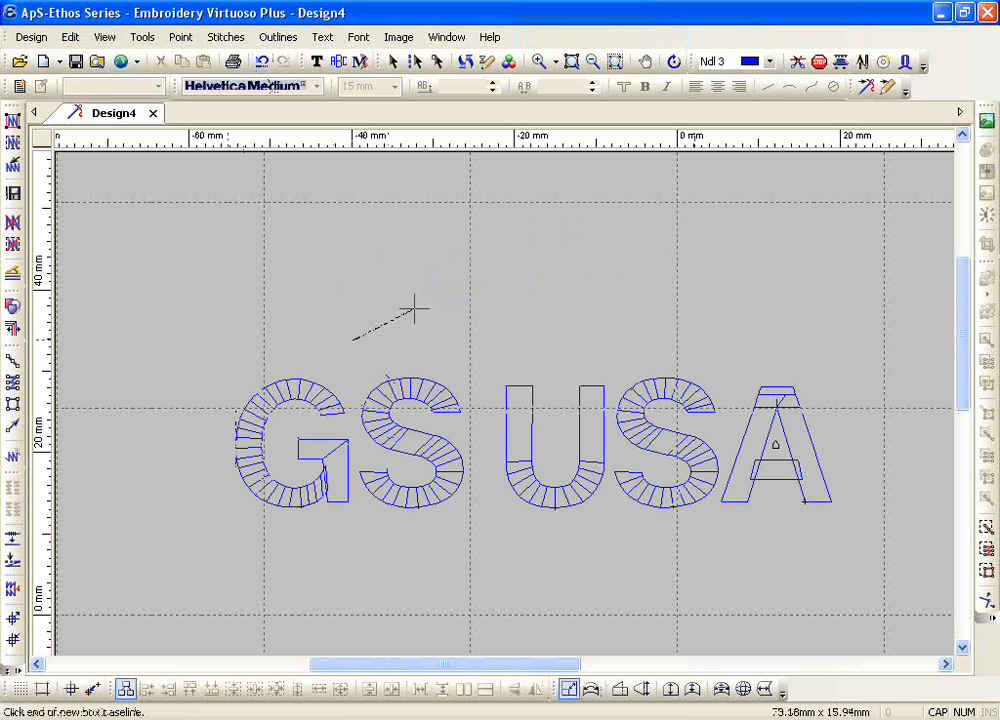
{"action": "left_click", "coordinate": [585, 316]}
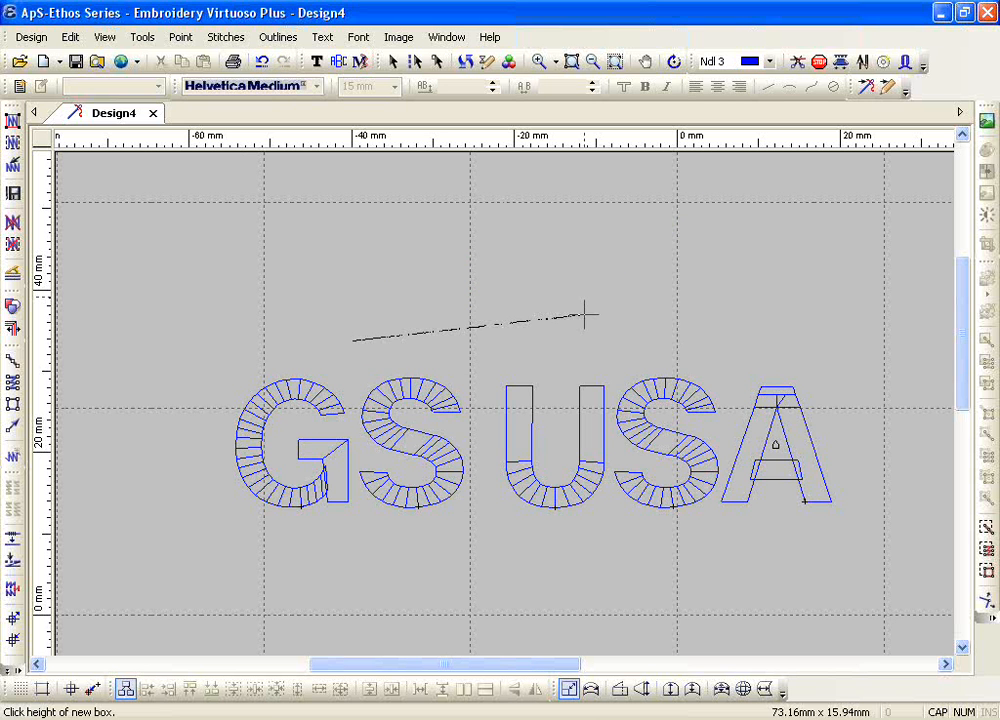
{"action": "left_click", "coordinate": [576, 248]}
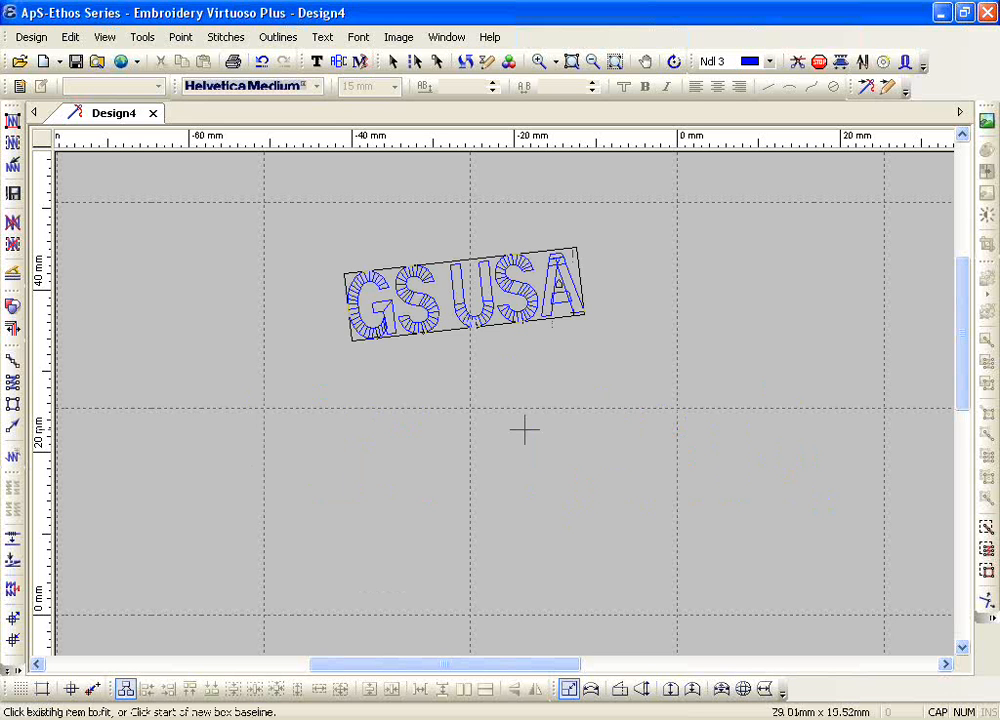
{"action": "left_click", "coordinate": [262, 62]}
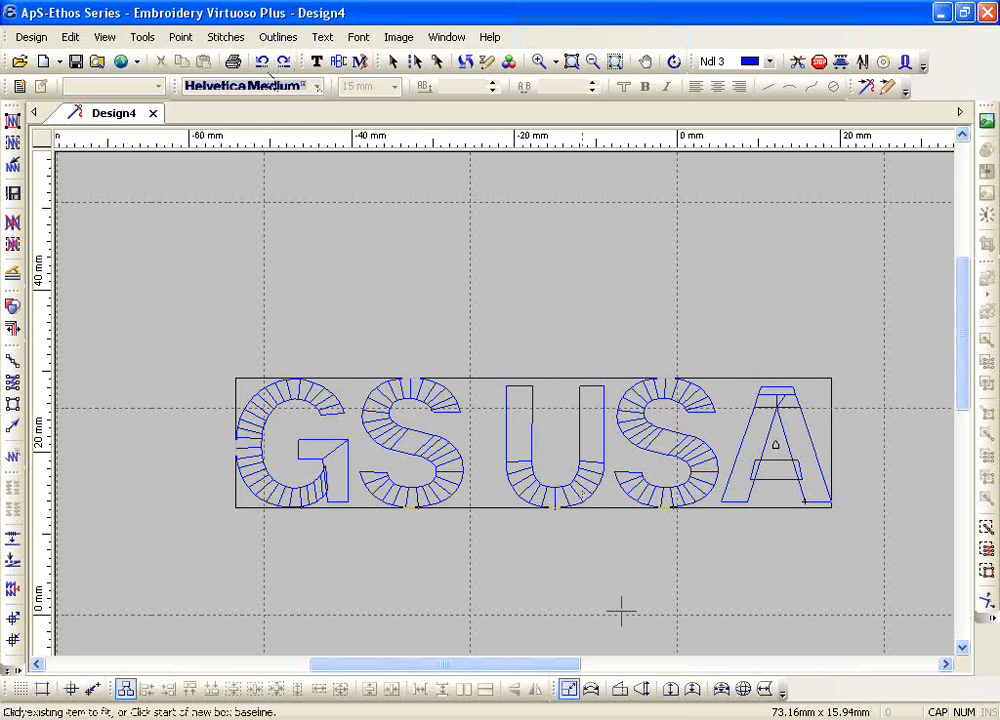
Step: Try an Arc Fit of the GS USA lettering to a symmetric upward arc about 58 mm wide and 17 mm high, and undo it
{"action": "left_click", "coordinate": [591, 690]}
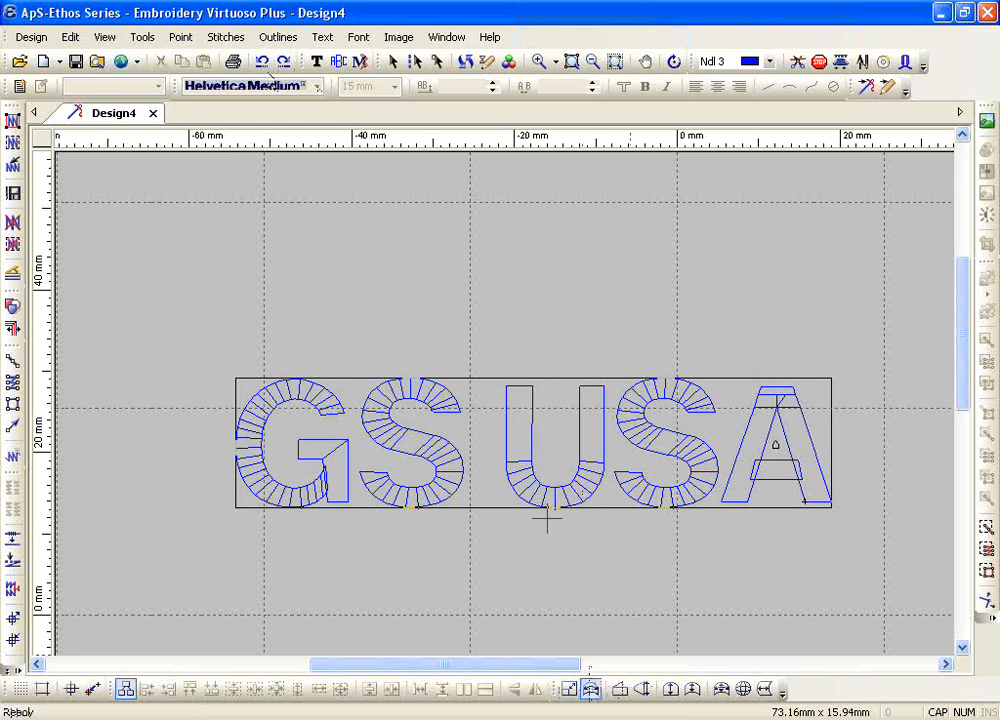
{"action": "left_click", "coordinate": [283, 351]}
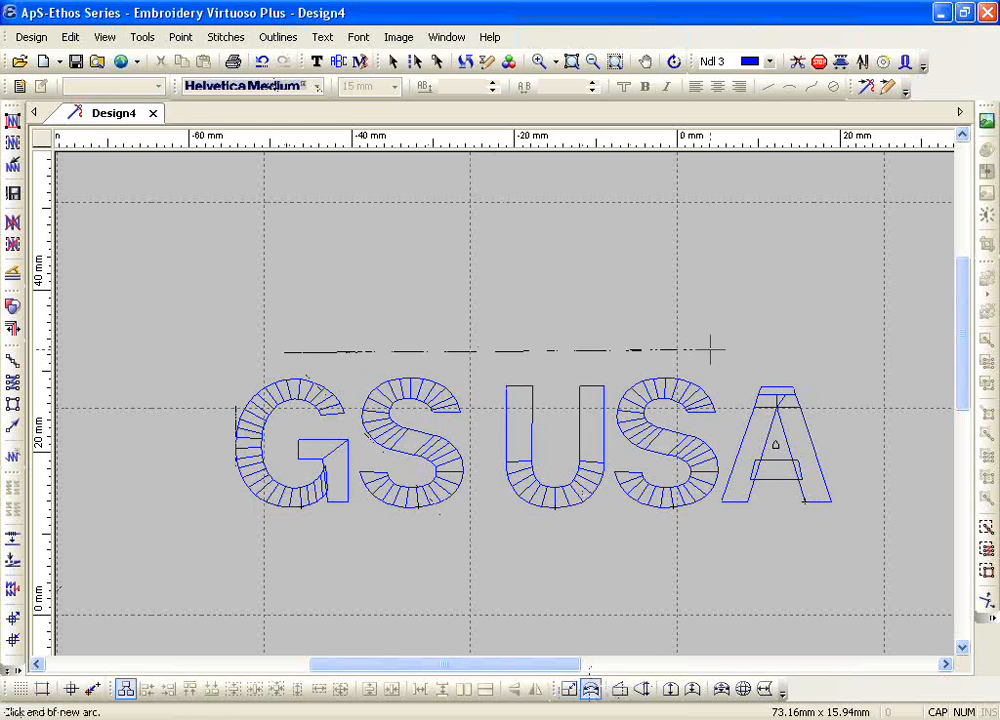
{"action": "left_click", "coordinate": [712, 351]}
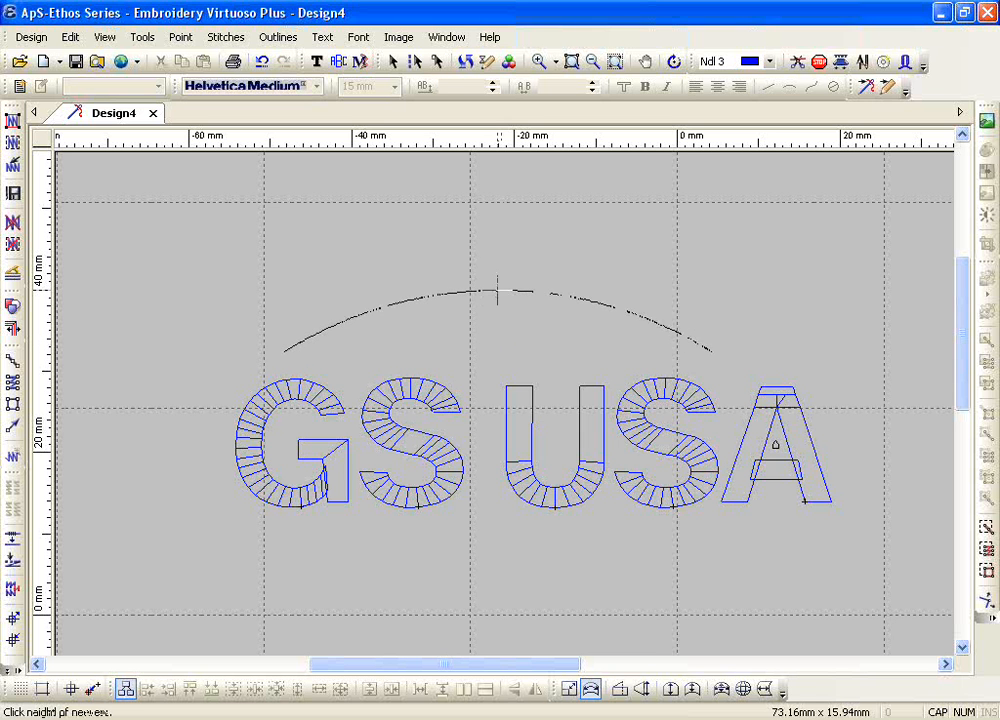
{"action": "left_click", "coordinate": [497, 291]}
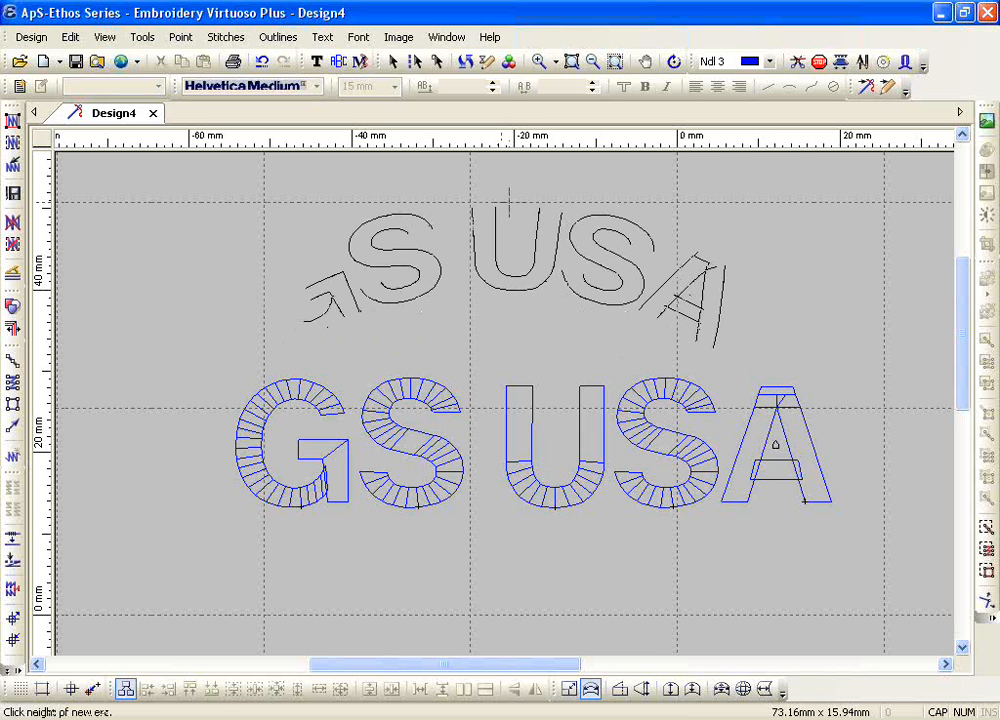
{"action": "left_click", "coordinate": [509, 203]}
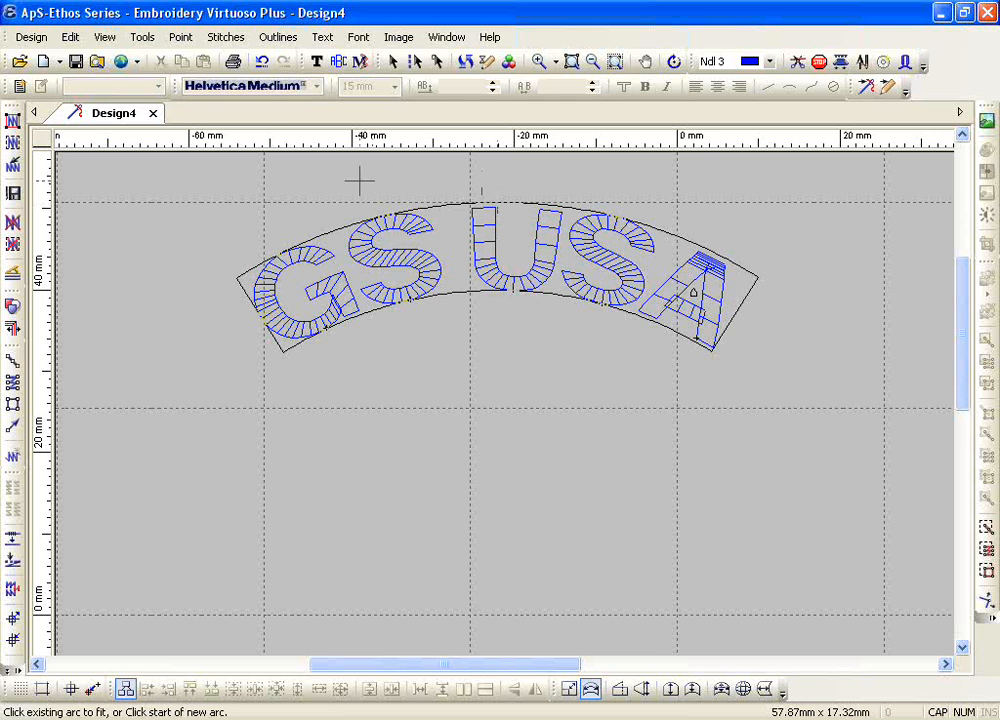
{"action": "left_click", "coordinate": [262, 61]}
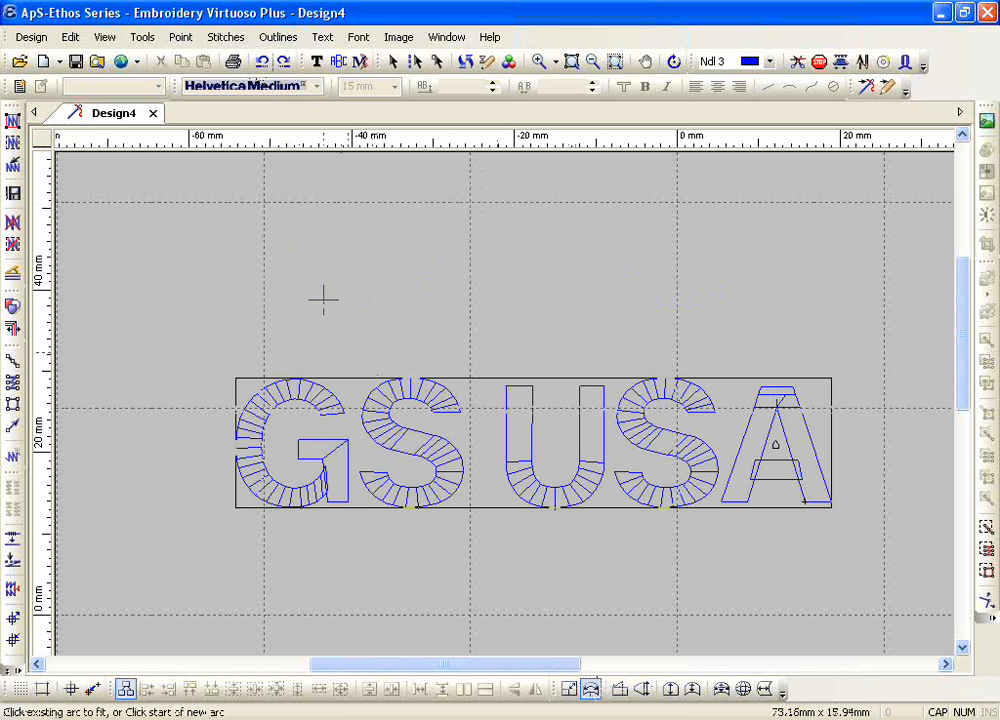
Step: Fit GS USA to a rising, asymmetric arc about 56 mm wide and 24 mm high, and generate stitches for all outlines
{"action": "left_click", "coordinate": [270, 300]}
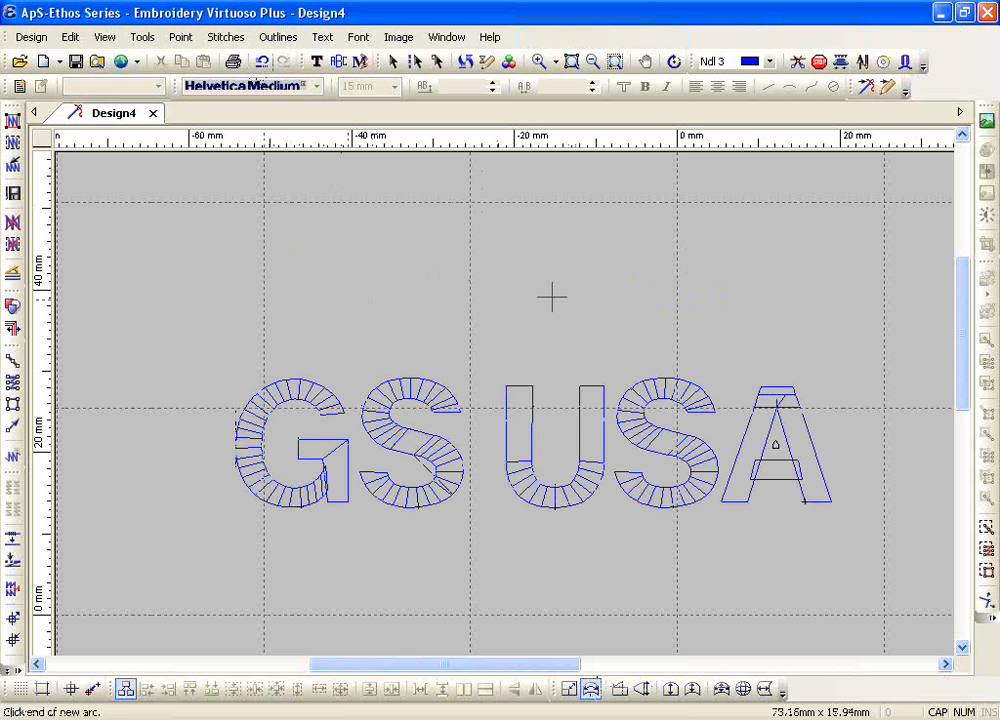
{"action": "left_click", "coordinate": [676, 203]}
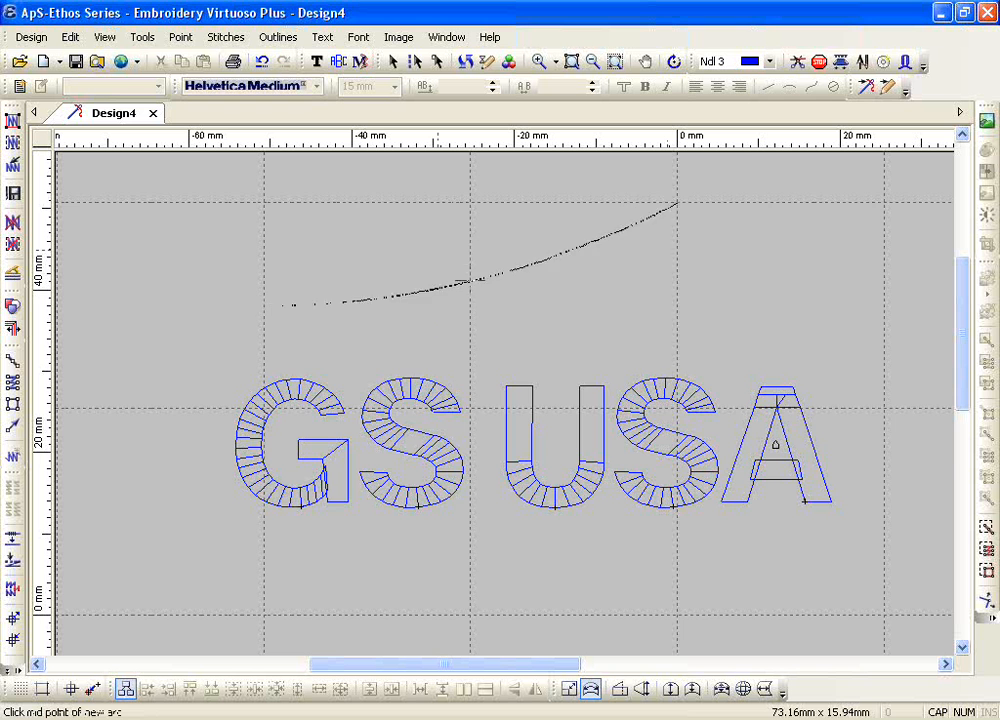
{"action": "scroll", "coordinate": [455, 245], "scroll_direction": "up", "scroll_amount": 1}
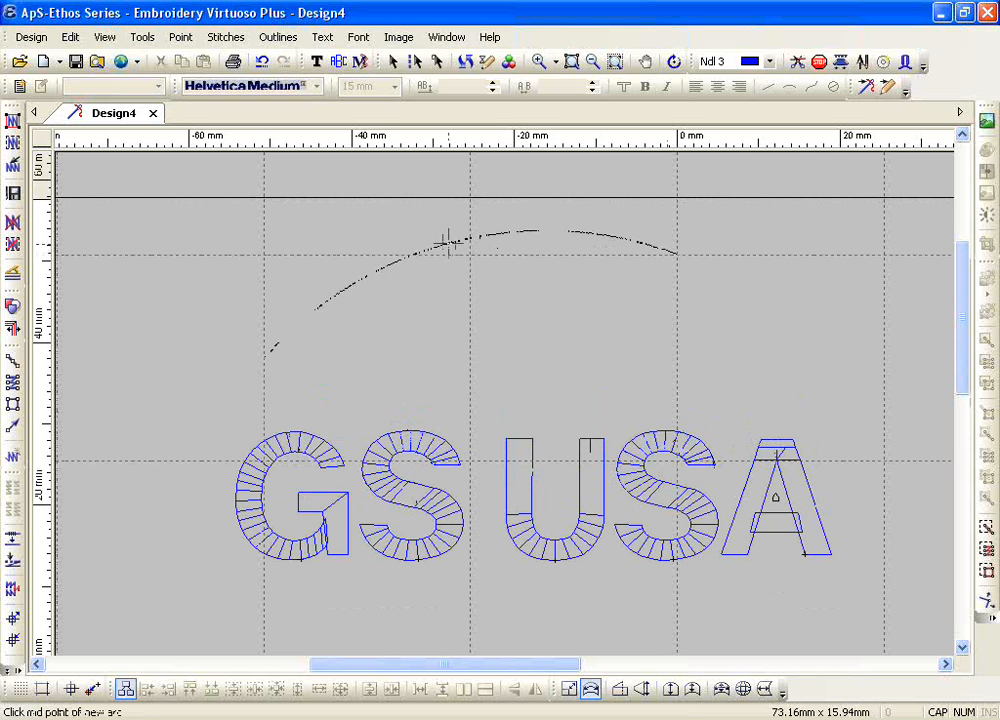
{"action": "left_click", "coordinate": [446, 238]}
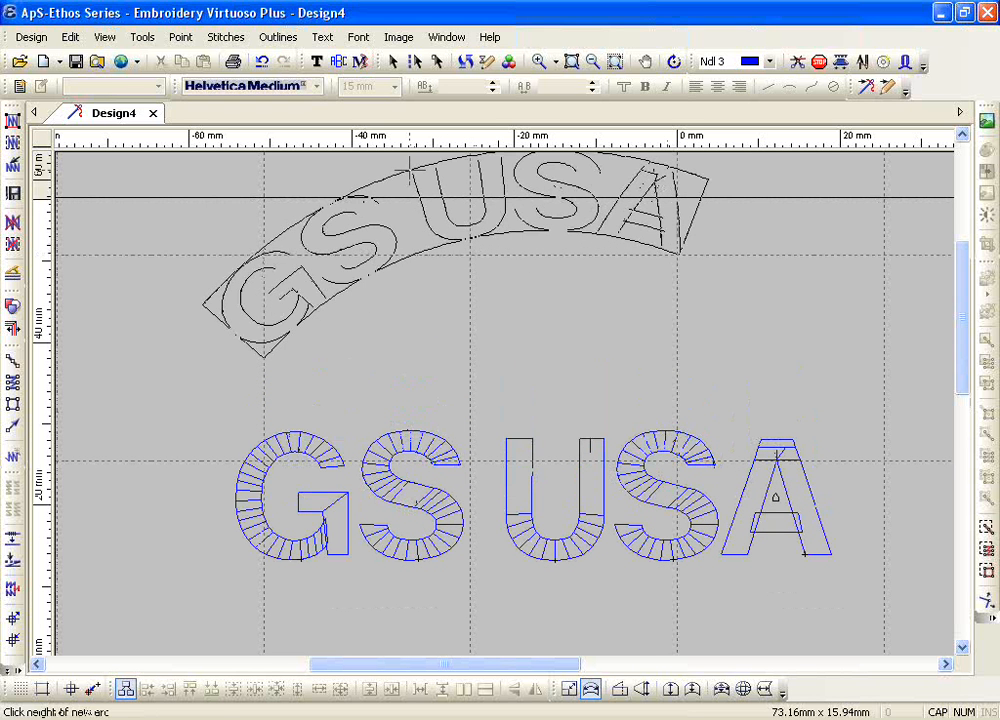
{"action": "left_click", "coordinate": [409, 170]}
{"action": "scroll", "coordinate": [453, 395], "scroll_direction": "up", "scroll_amount": 2}
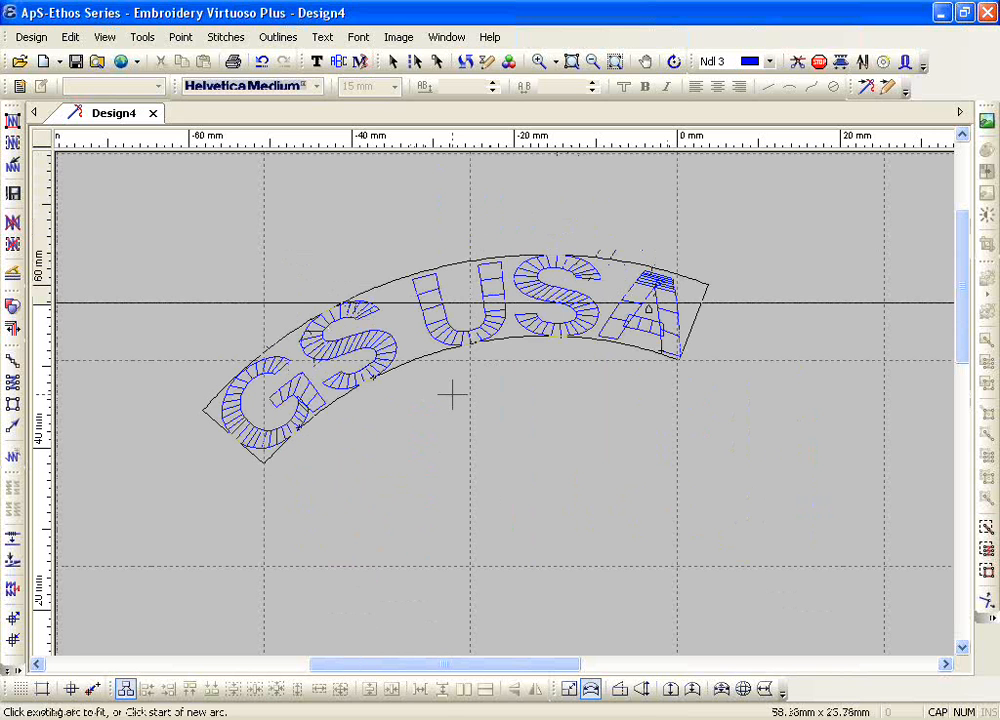
{"action": "key", "text": "Escape"}
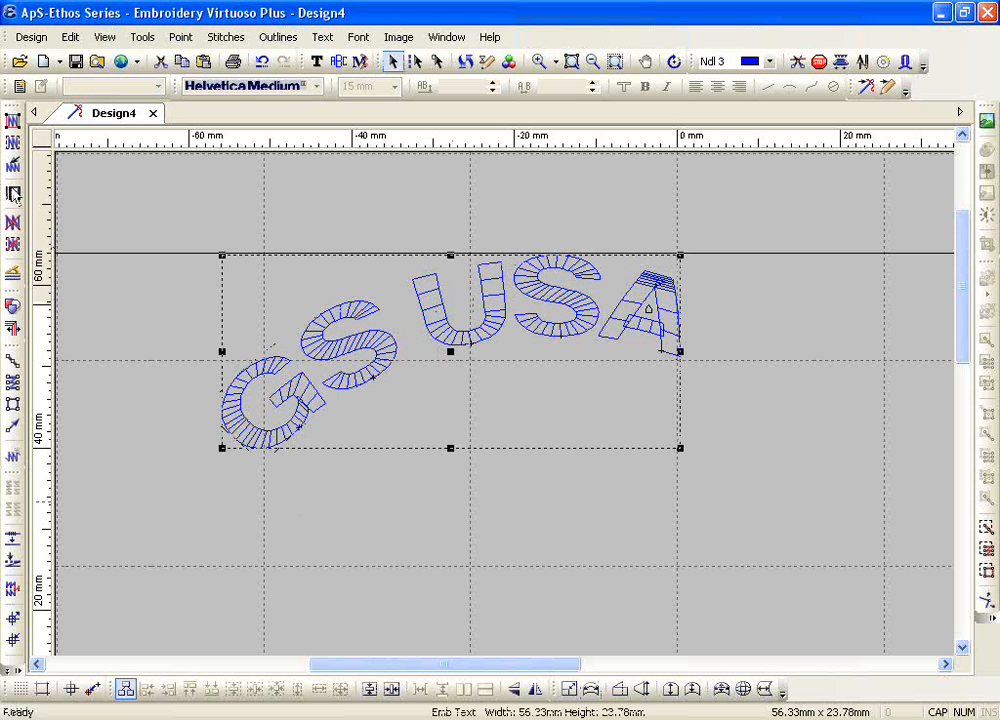
{"action": "left_click", "coordinate": [13, 120]}
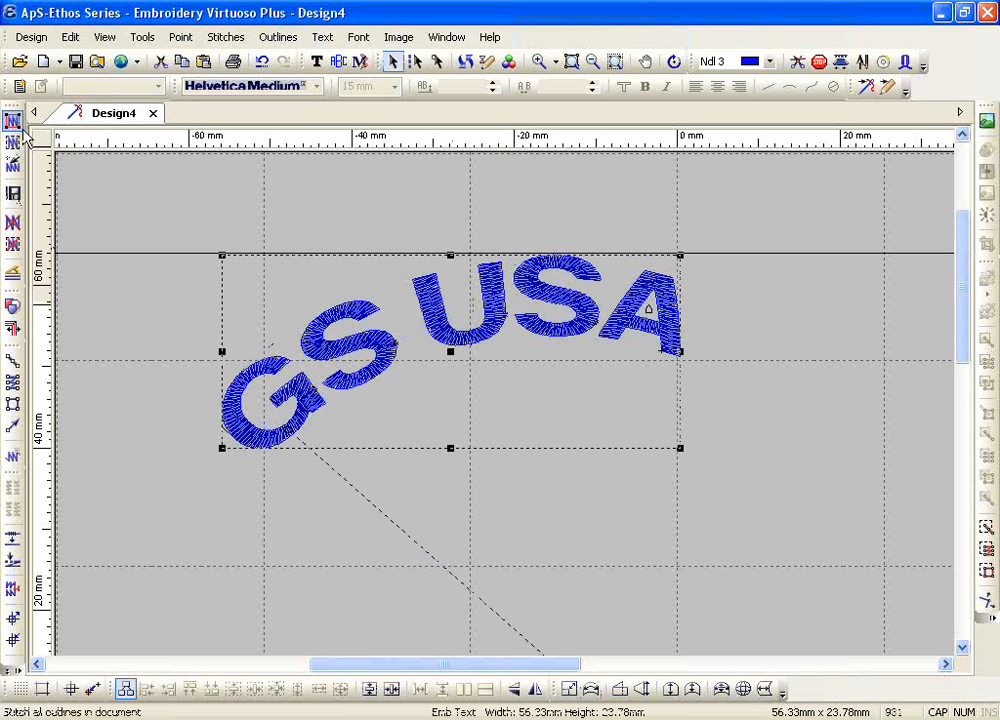
{"action": "left_click", "coordinate": [592, 61]}
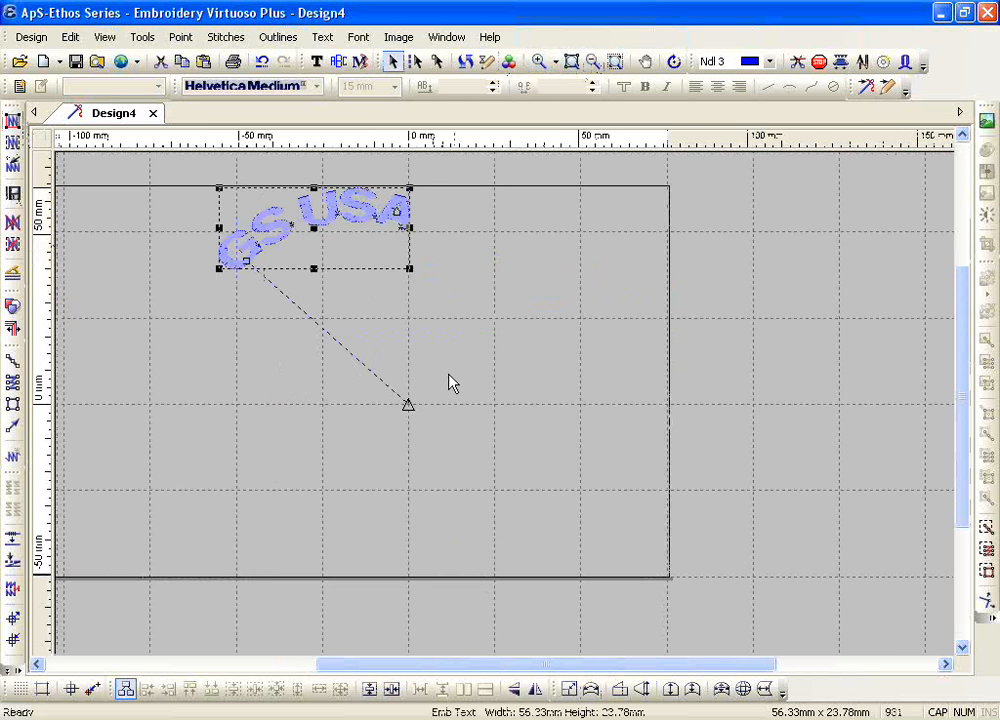
Step: Undo the asymmetric arc fit and delete the generated stitches, leaving the lettering deselected
{"action": "left_click", "coordinate": [261, 61]}
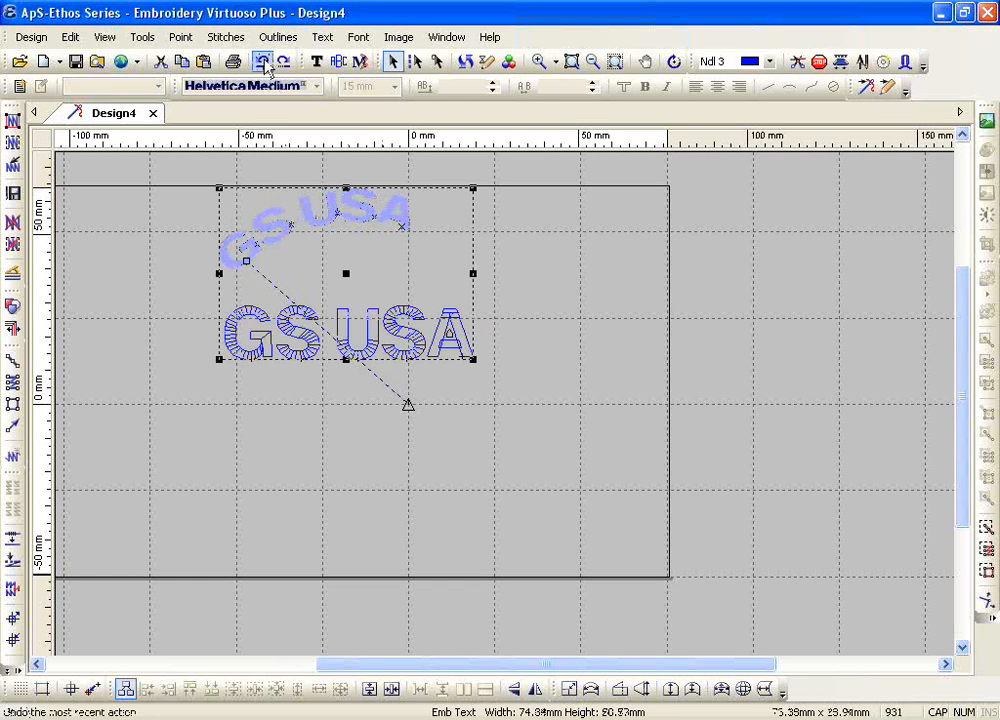
{"action": "left_click", "coordinate": [11, 226]}
{"action": "left_click", "coordinate": [393, 437]}
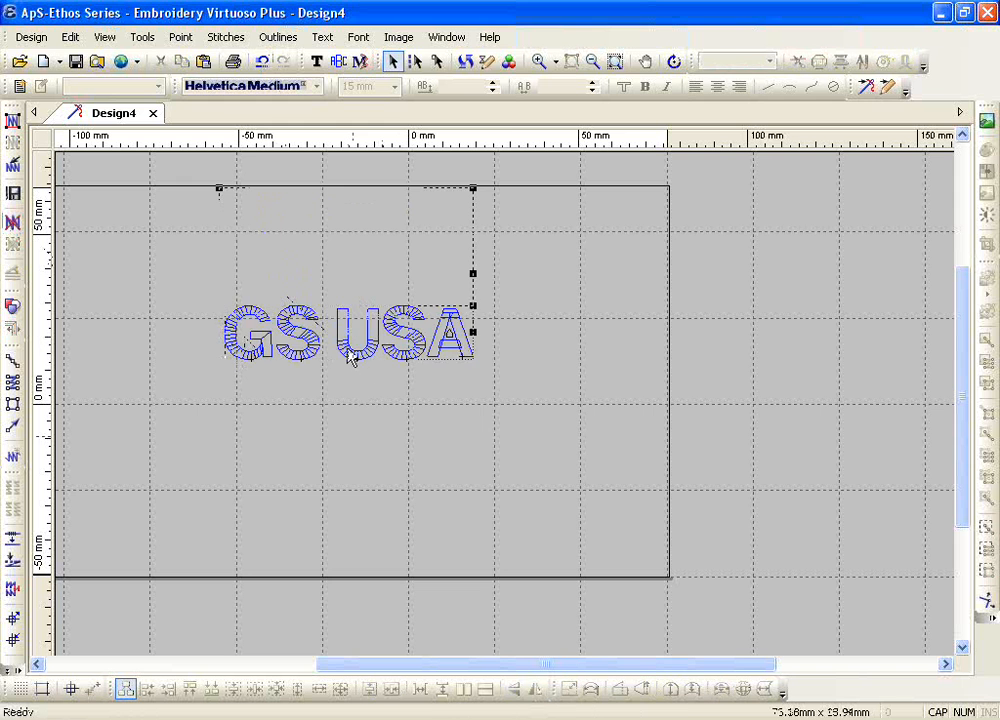
Step: Move GS USA about 25 mm right and 22 mm down, and distort it by pulling its four corners outward to about 110 × 72 mm
{"action": "left_click_drag", "start_coordinate": [351, 357], "coordinate": [435, 433]}
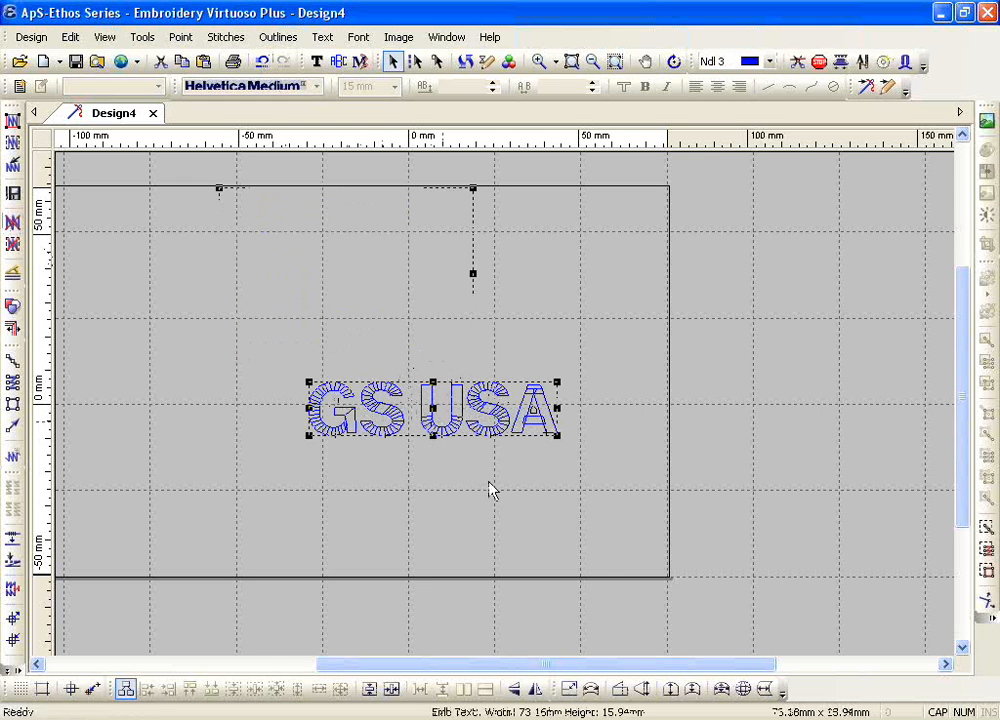
{"action": "left_click", "coordinate": [615, 690]}
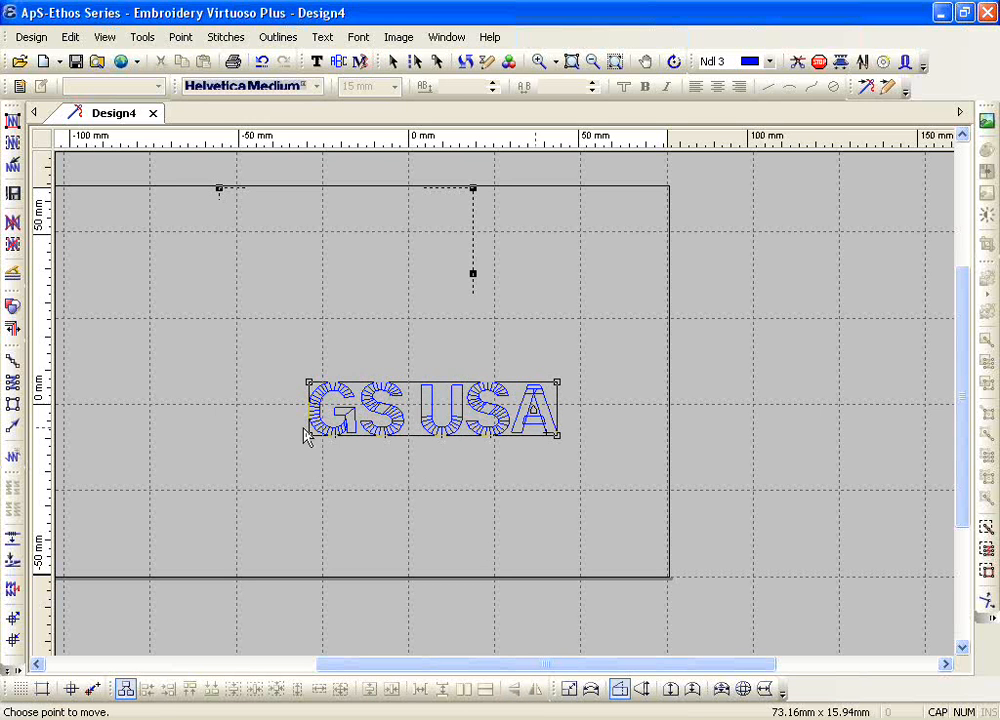
{"action": "left_click", "coordinate": [309, 380]}
{"action": "left_click", "coordinate": [318, 302]}
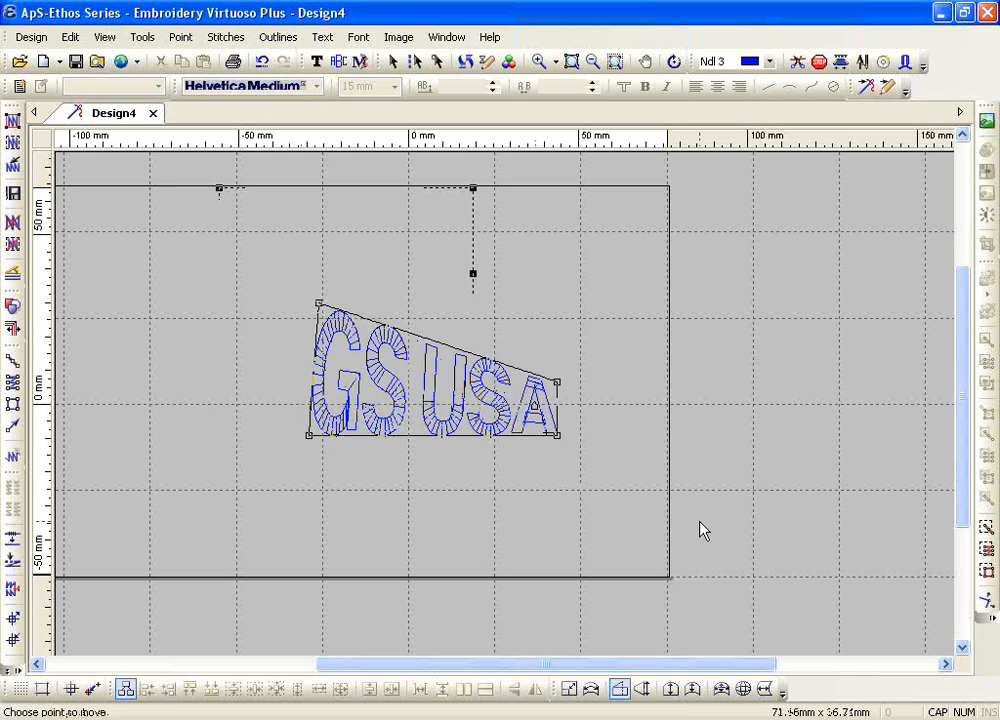
{"action": "left_click", "coordinate": [558, 433]}
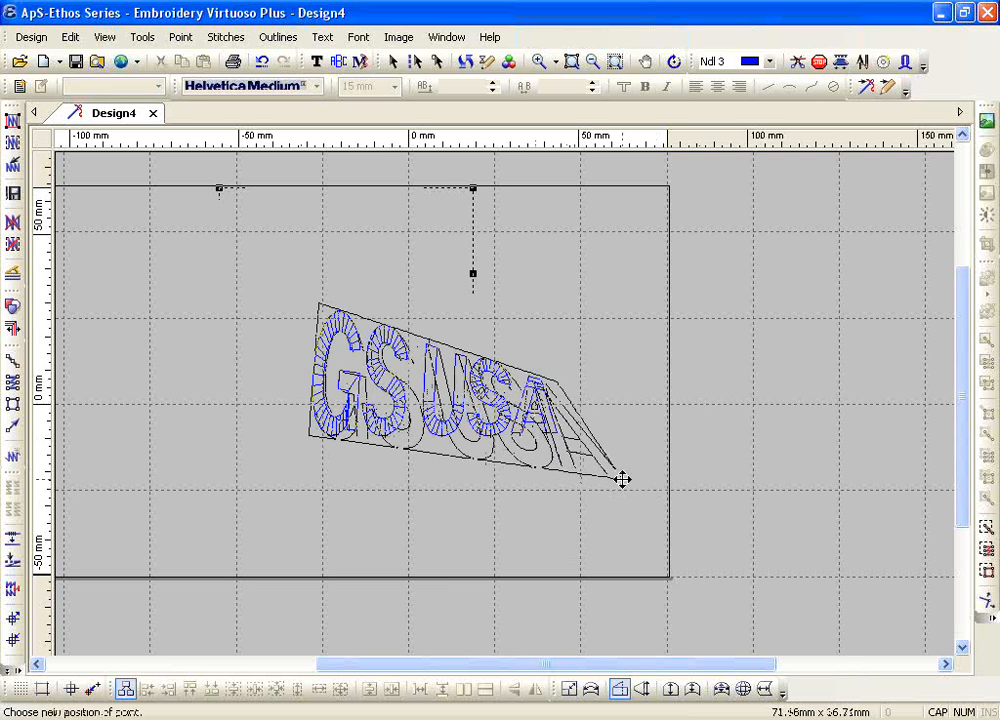
{"action": "left_click", "coordinate": [622, 478]}
{"action": "left_click_drag", "start_coordinate": [557, 380], "coordinate": [665, 292]}
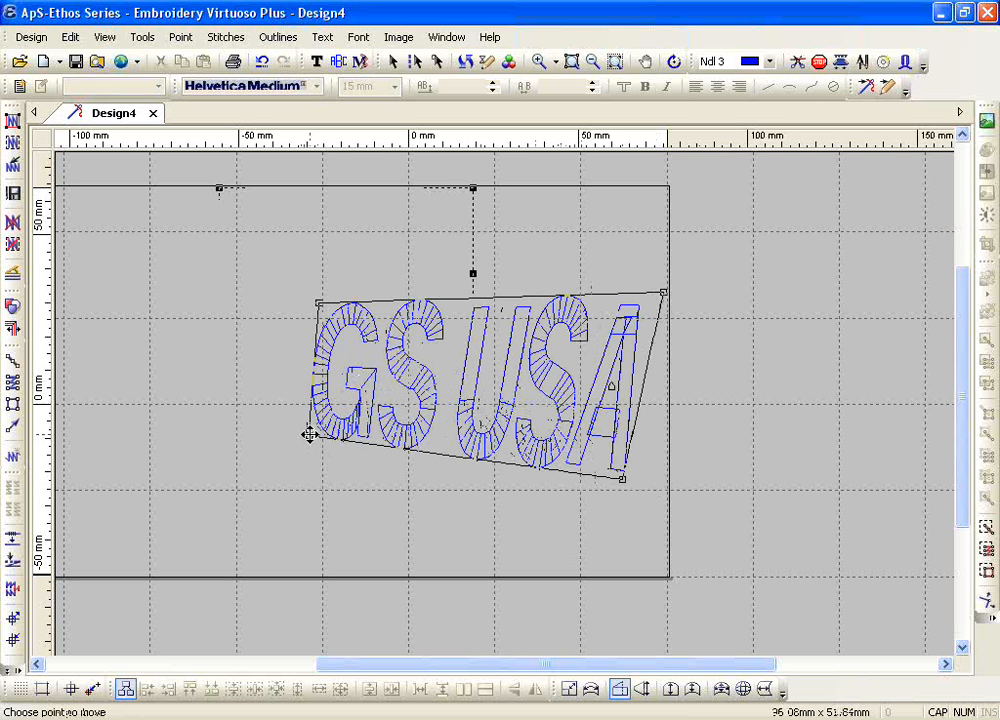
{"action": "left_click_drag", "start_coordinate": [310, 437], "coordinate": [247, 546]}
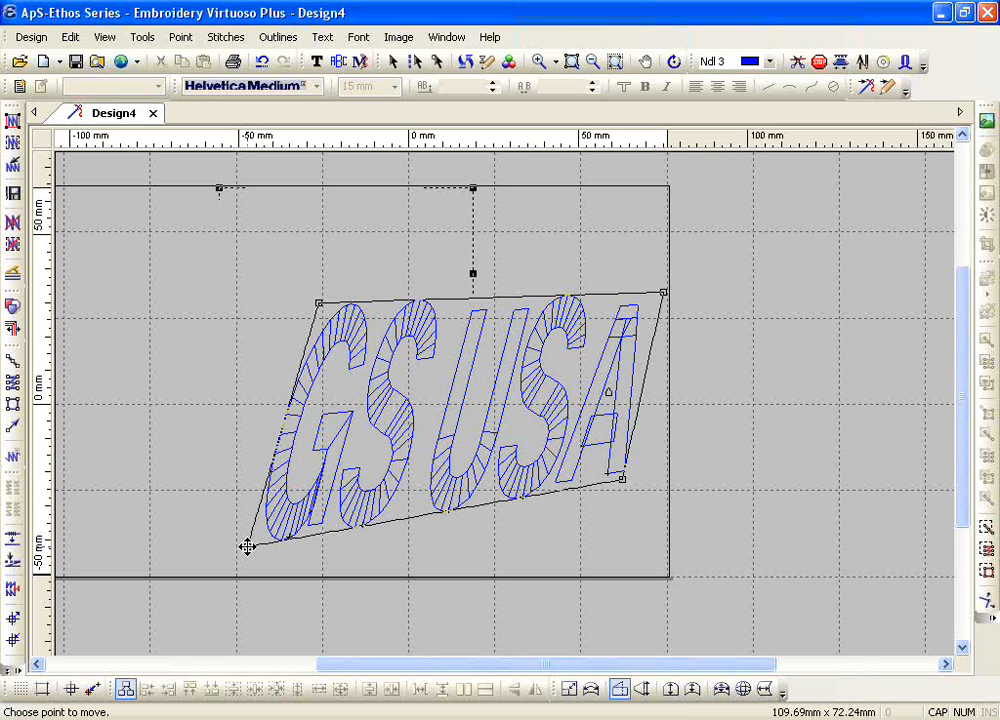
Step: Try pulling the lower-left corner of GS USA over its top edge and back out, and undo the whole distortion
{"action": "left_click", "coordinate": [247, 547]}
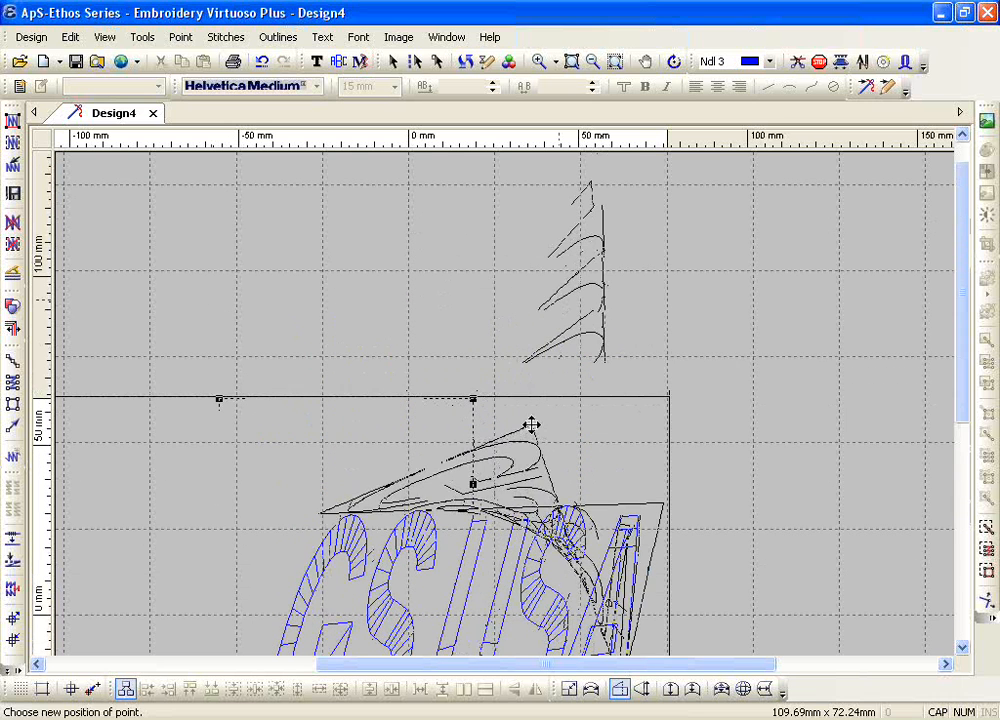
{"action": "left_click", "coordinate": [531, 421]}
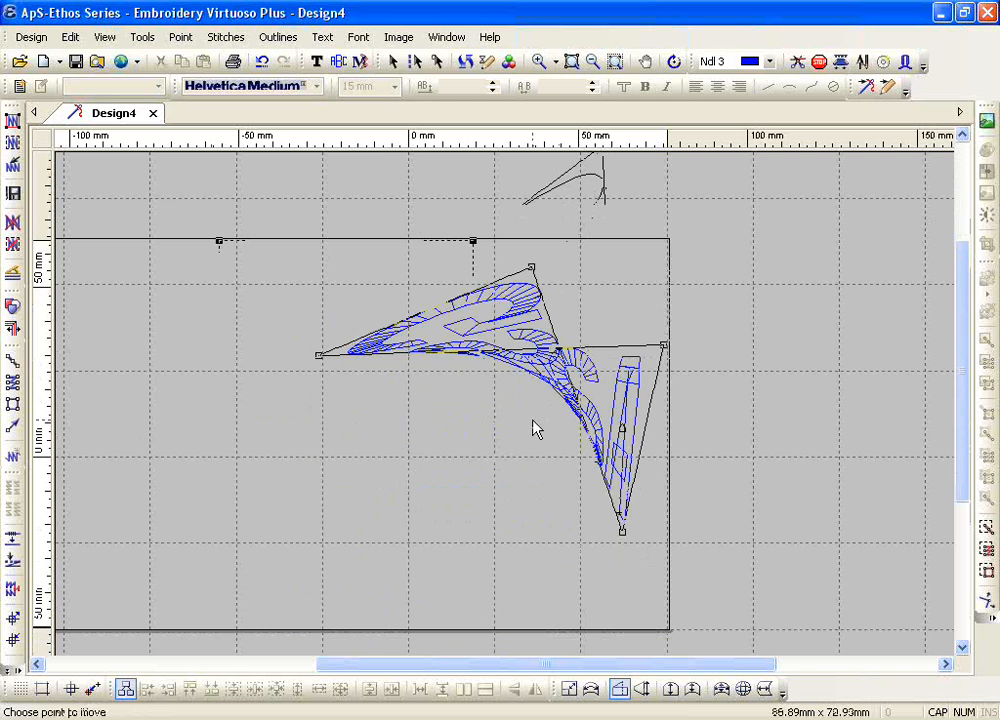
{"action": "left_click", "coordinate": [530, 264]}
{"action": "left_click", "coordinate": [253, 504]}
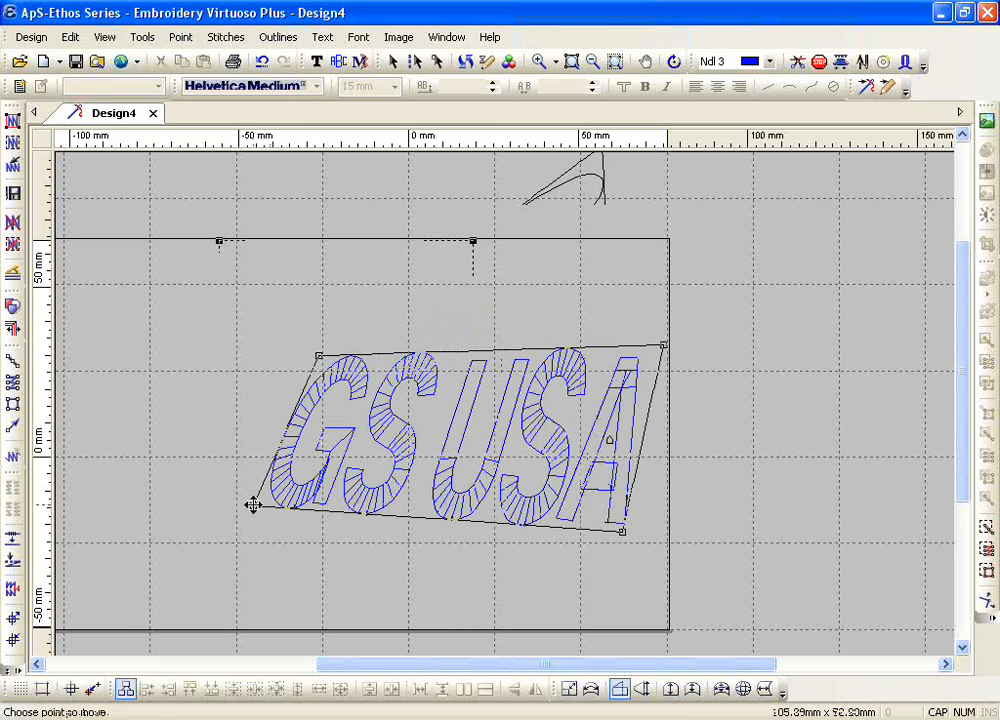
{"action": "left_click", "coordinate": [261, 61]}
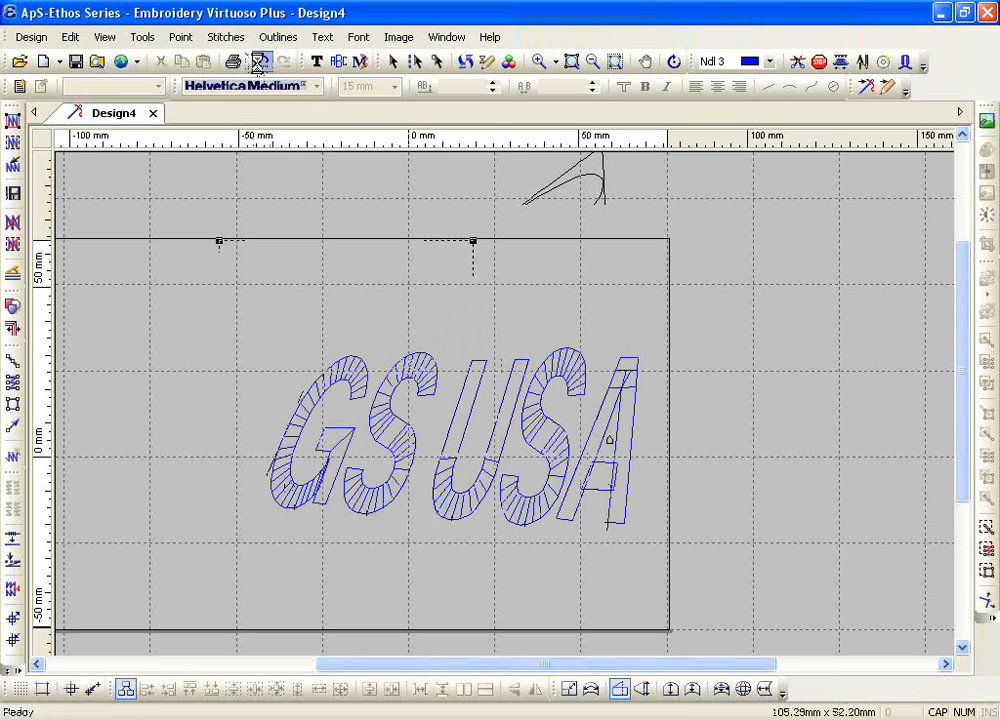
{"action": "left_click", "coordinate": [465, 61]}
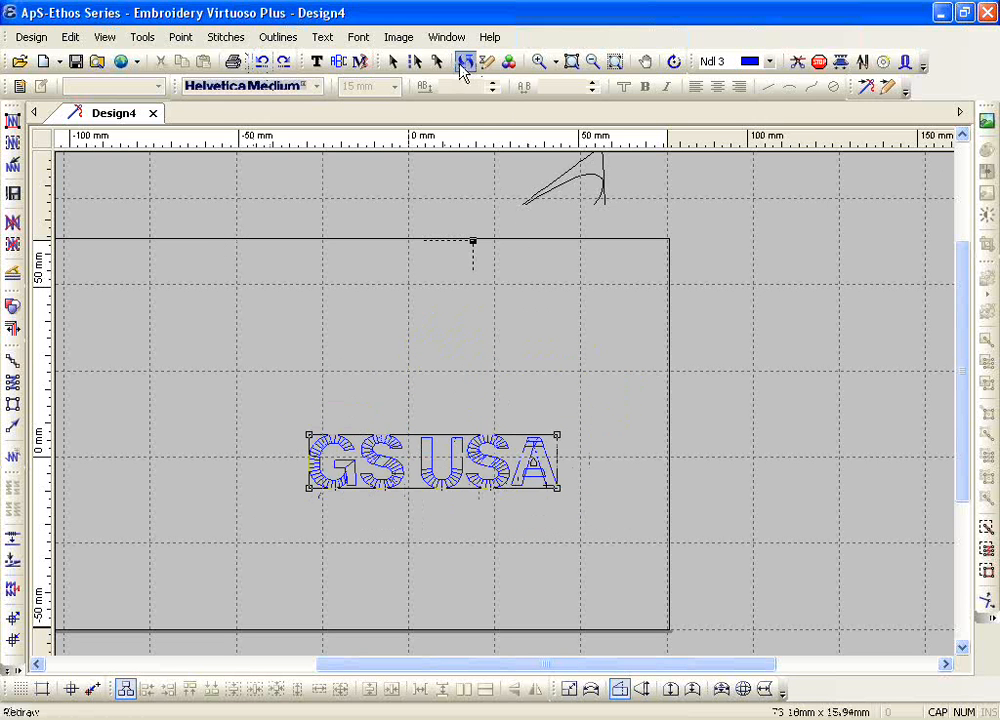
Step: Apply Perspective to GS USA, flaring its right end until the lettering measures about 104 × 75 mm
{"action": "left_click", "coordinate": [643, 689]}
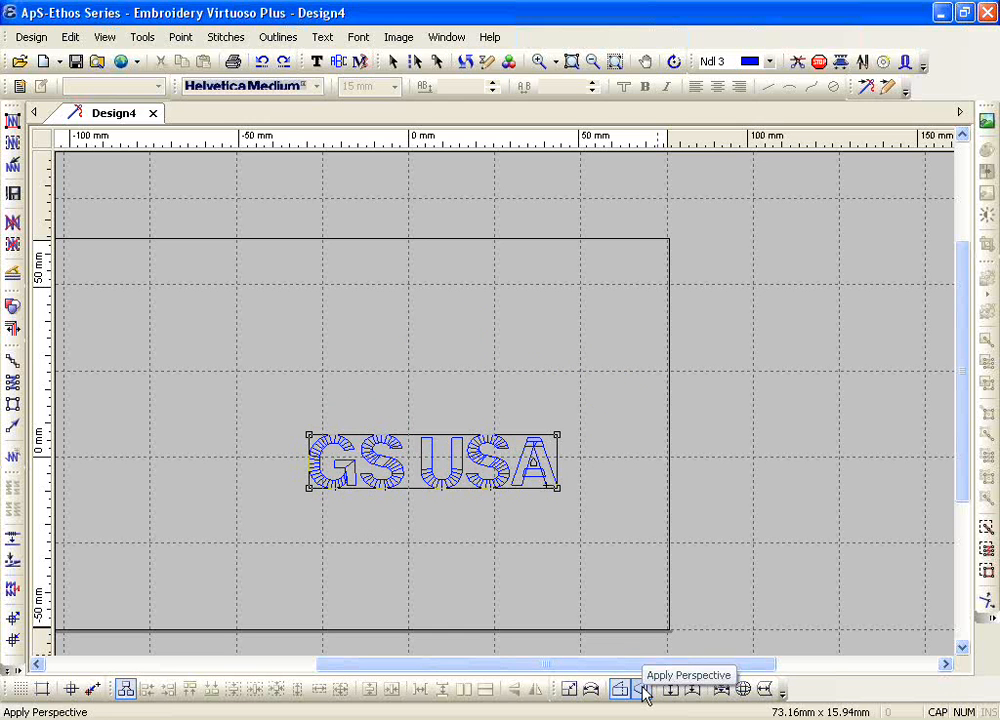
{"action": "left_click", "coordinate": [643, 691]}
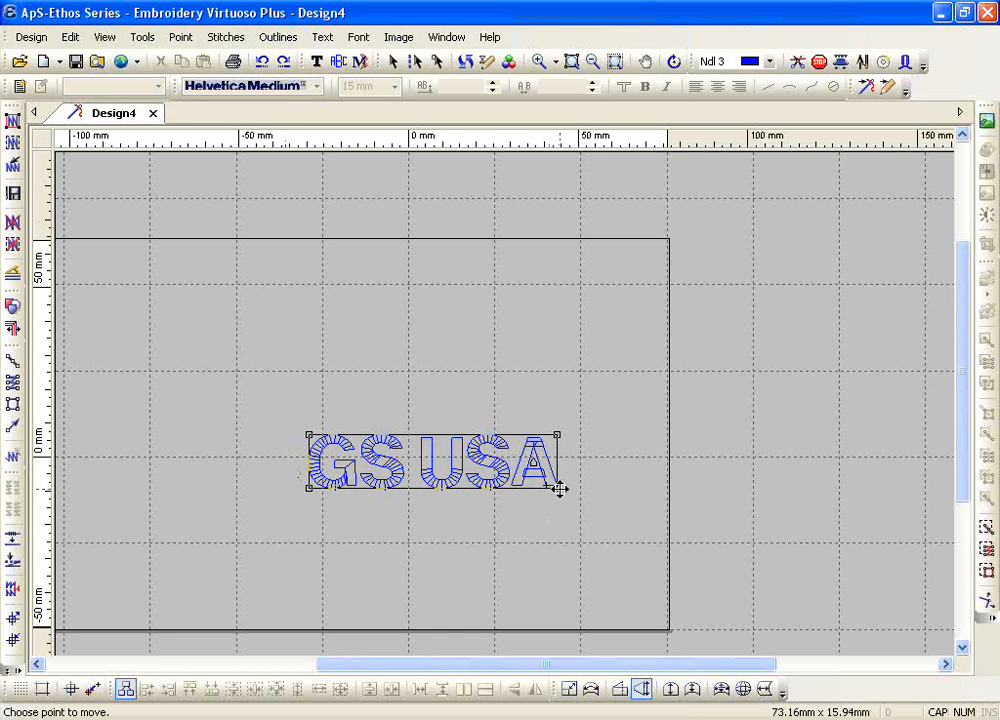
{"action": "left_click_drag", "start_coordinate": [559, 488], "coordinate": [660, 607]}
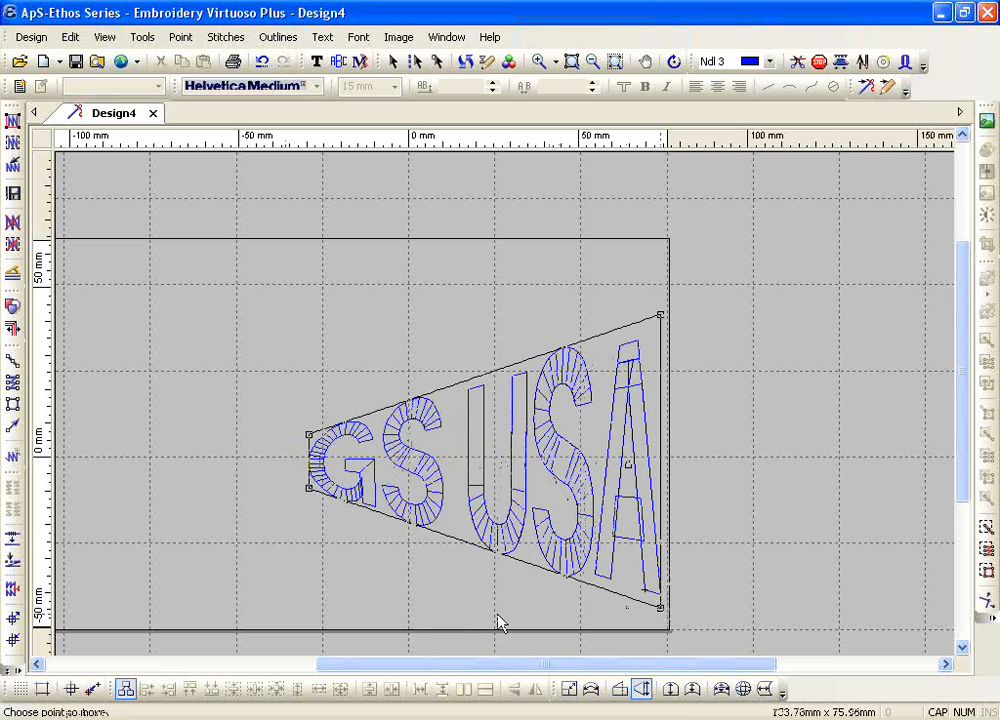
Step: Cross the left end of the GS USA perspective into a bow-tie shape, bring it back, and undo the perspective
{"action": "left_click", "coordinate": [306, 482]}
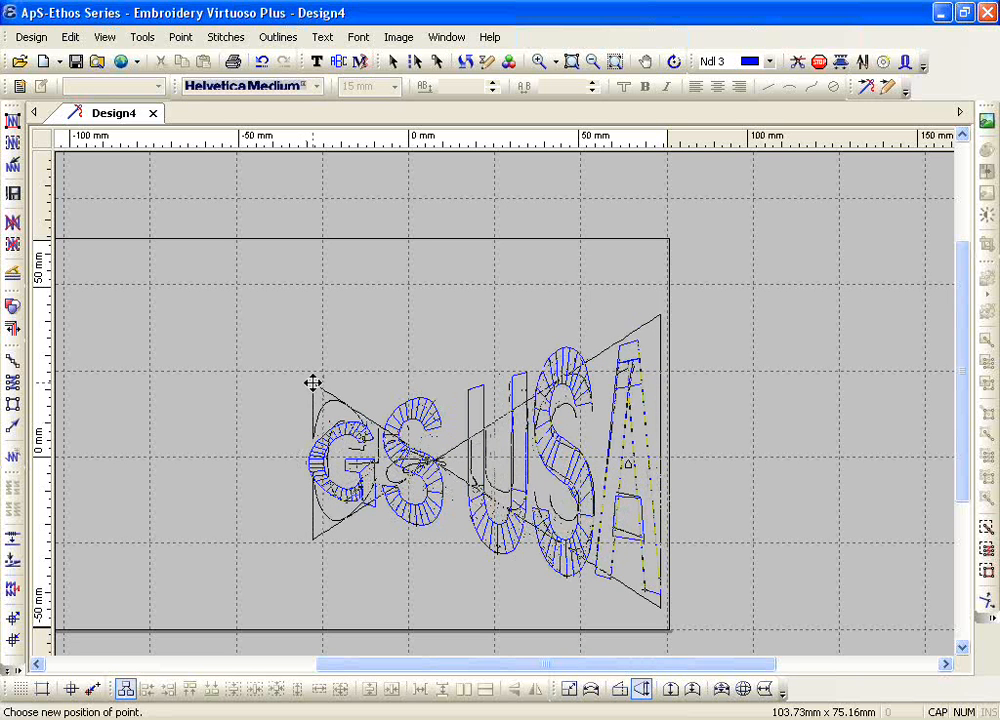
{"action": "left_click", "coordinate": [312, 383]}
{"action": "left_click", "coordinate": [312, 383]}
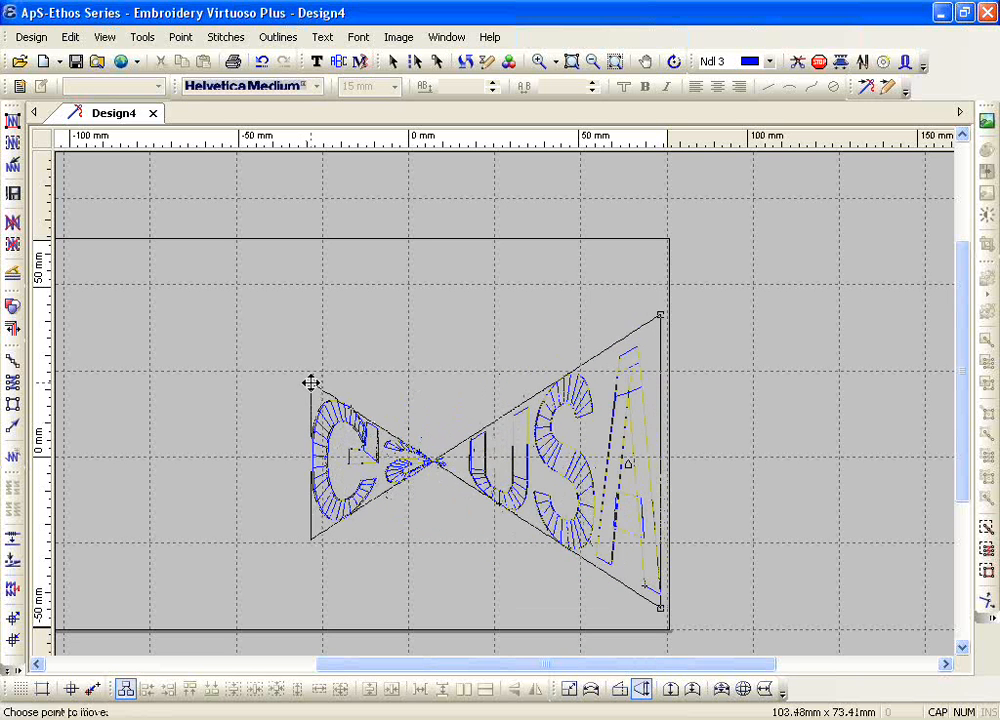
{"action": "left_click", "coordinate": [306, 487]}
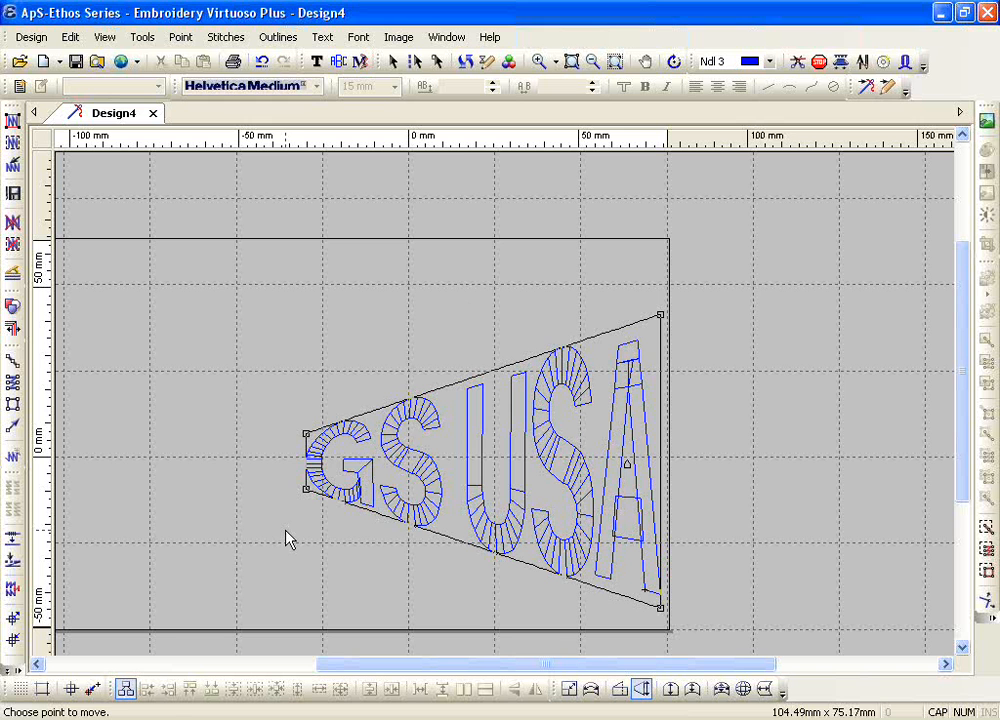
{"action": "left_click", "coordinate": [262, 66]}
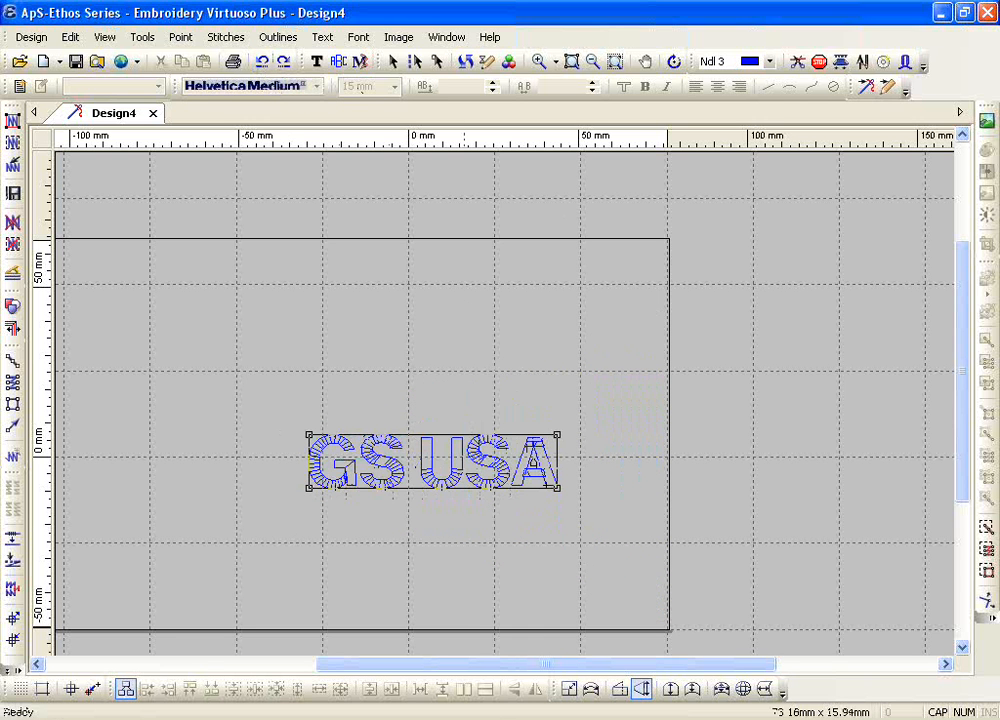
Step: Try a Semi-Bridge on GS USA with its top edge arched up to about 32 mm overall height, and undo it
{"action": "left_click", "coordinate": [672, 693]}
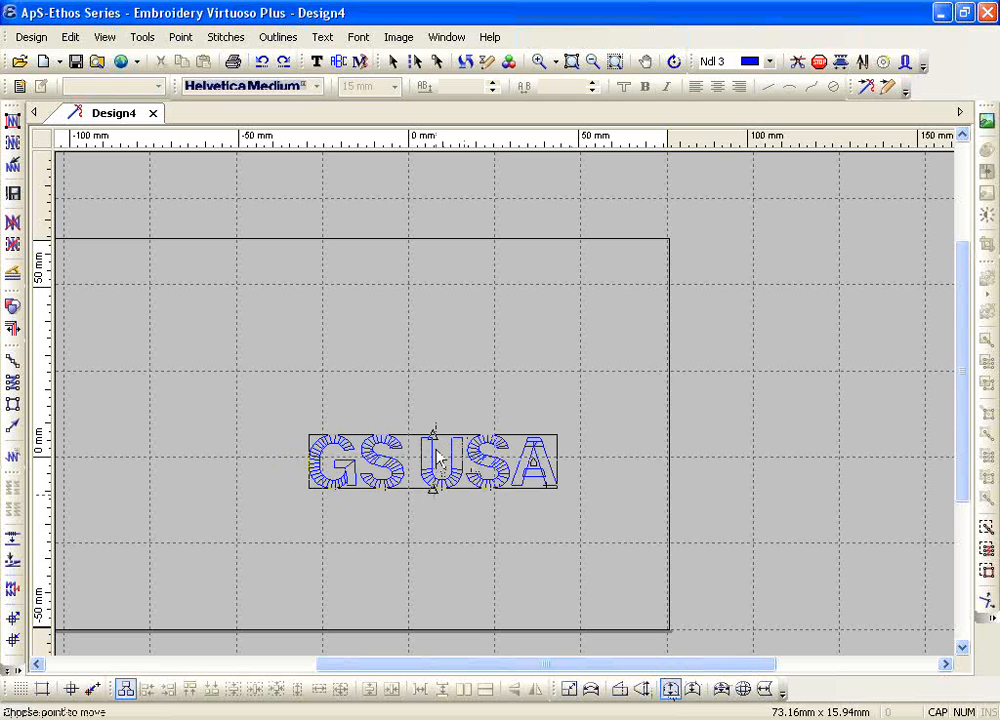
{"action": "left_click_drag", "start_coordinate": [432, 434], "coordinate": [431, 374]}
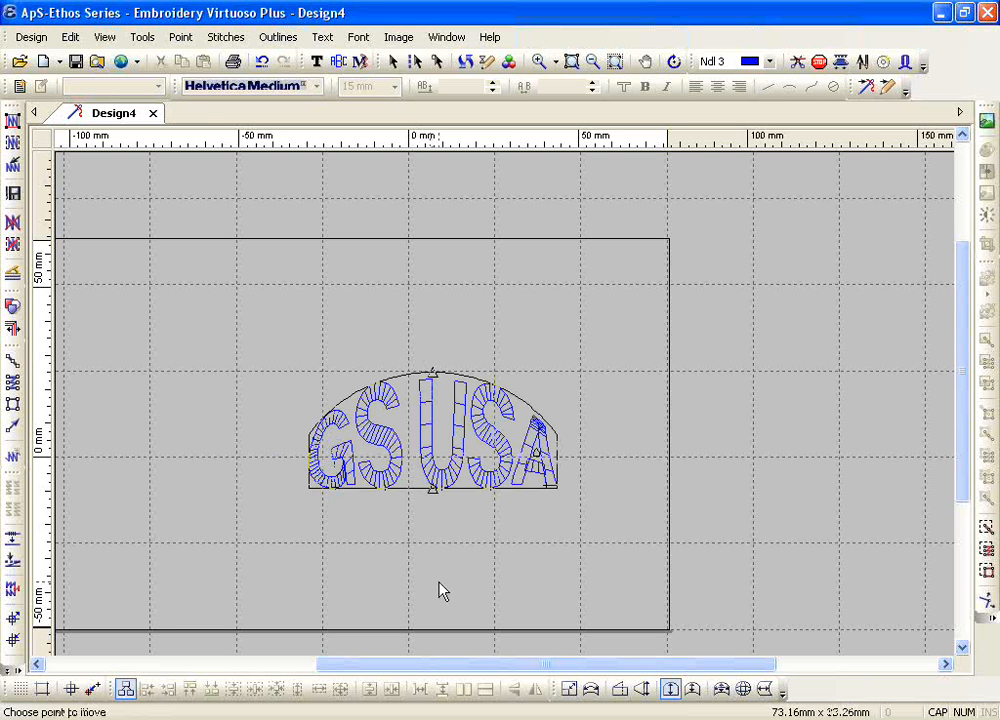
{"action": "left_click", "coordinate": [266, 66]}
Step: Move GS USA about 25 mm left and 22 mm up, and enlarge it to about 162 × 35 mm
{"action": "left_click", "coordinate": [433, 489]}
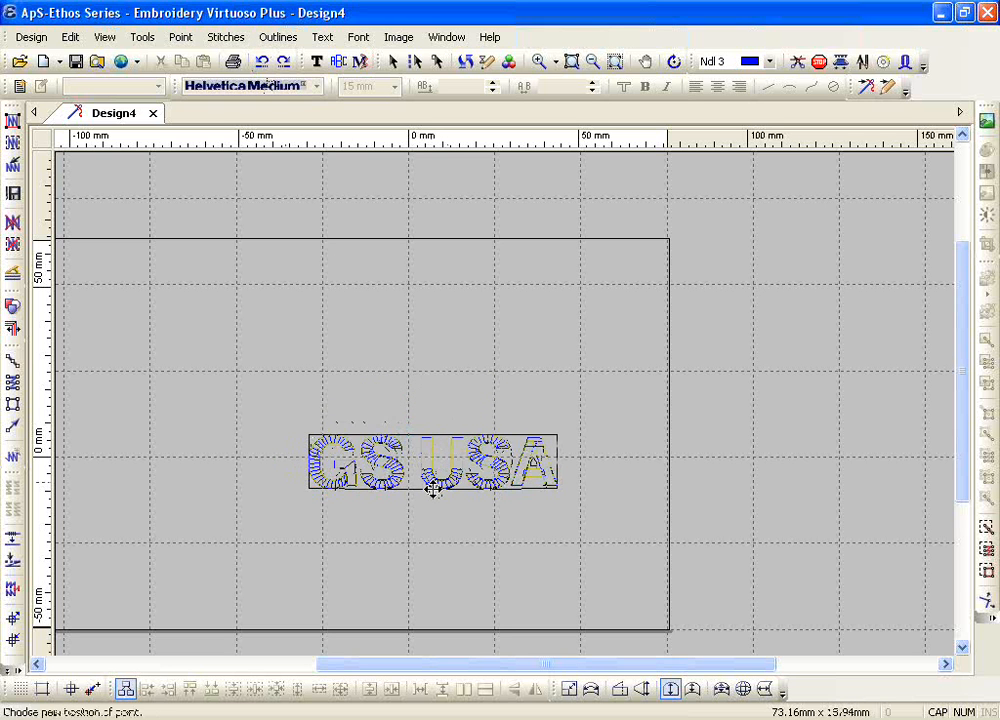
{"action": "left_click_drag", "start_coordinate": [433, 489], "coordinate": [432, 482]}
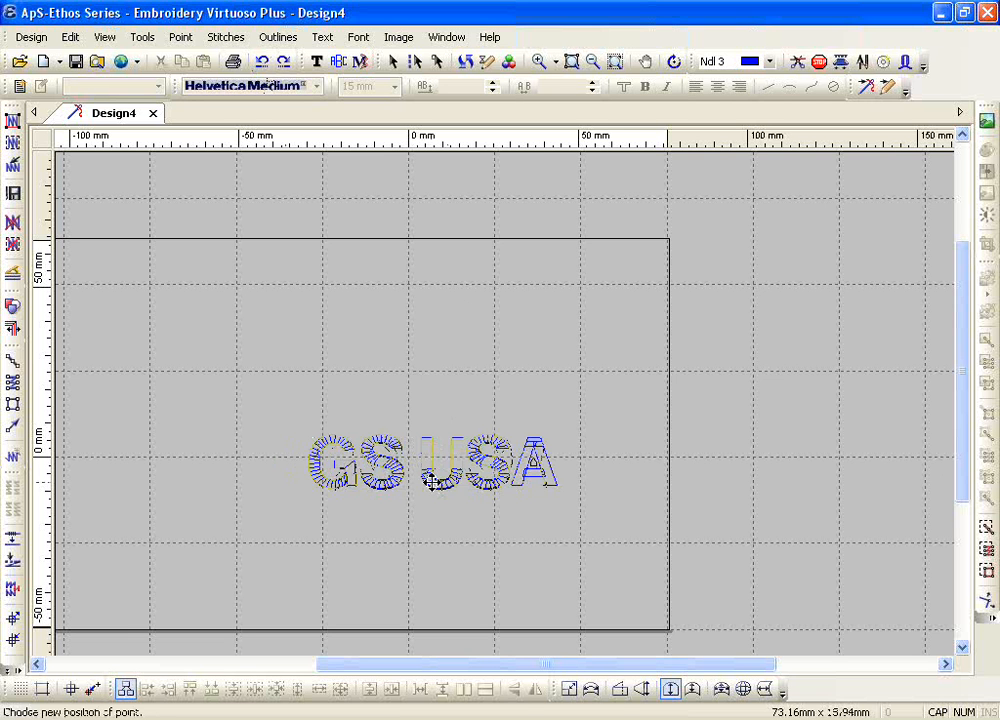
{"action": "left_click_drag", "start_coordinate": [432, 482], "coordinate": [348, 405]}
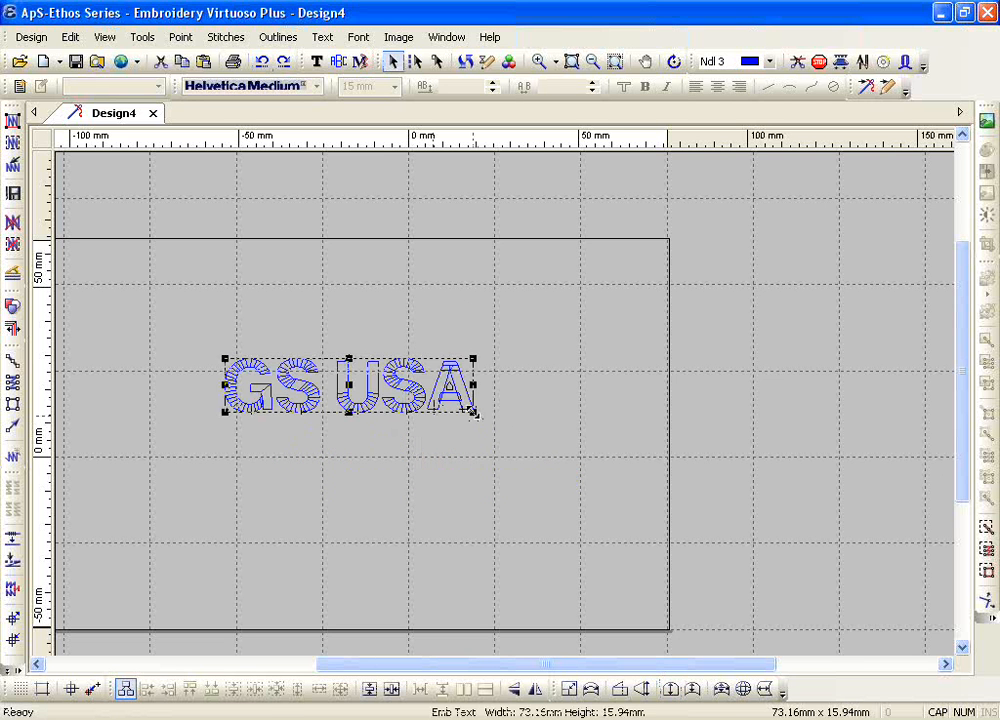
{"action": "left_click_drag", "start_coordinate": [474, 412], "coordinate": [565, 473]}
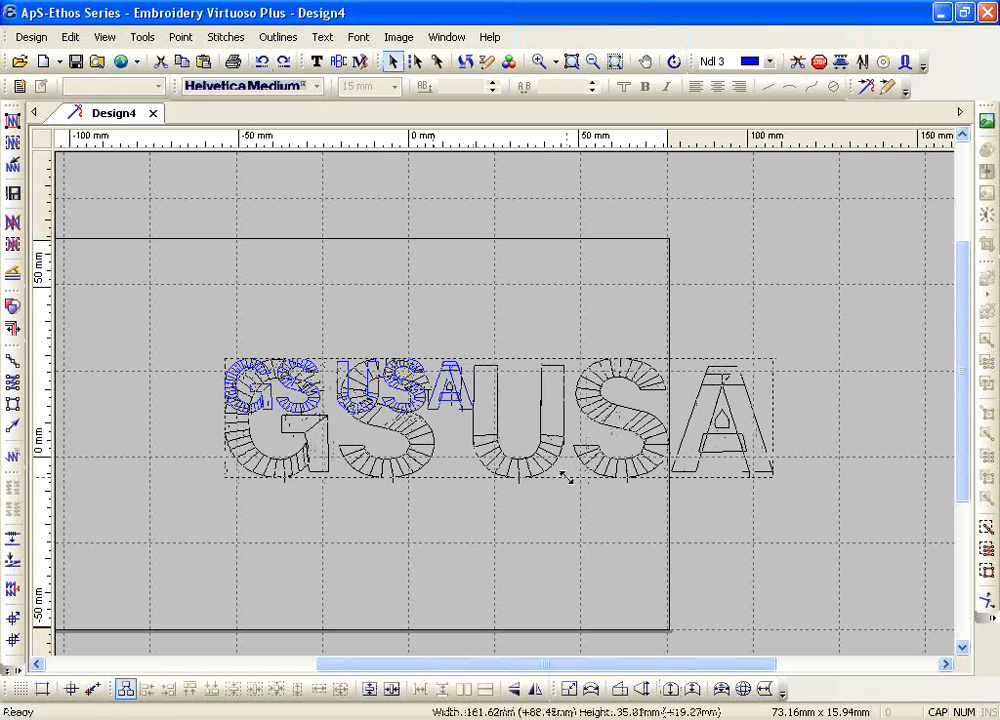
Step: Try a Semi-Bridge on GS USA with both edges bowed inward to about 31 mm overall height, and undo it
{"action": "left_click", "coordinate": [668, 692]}
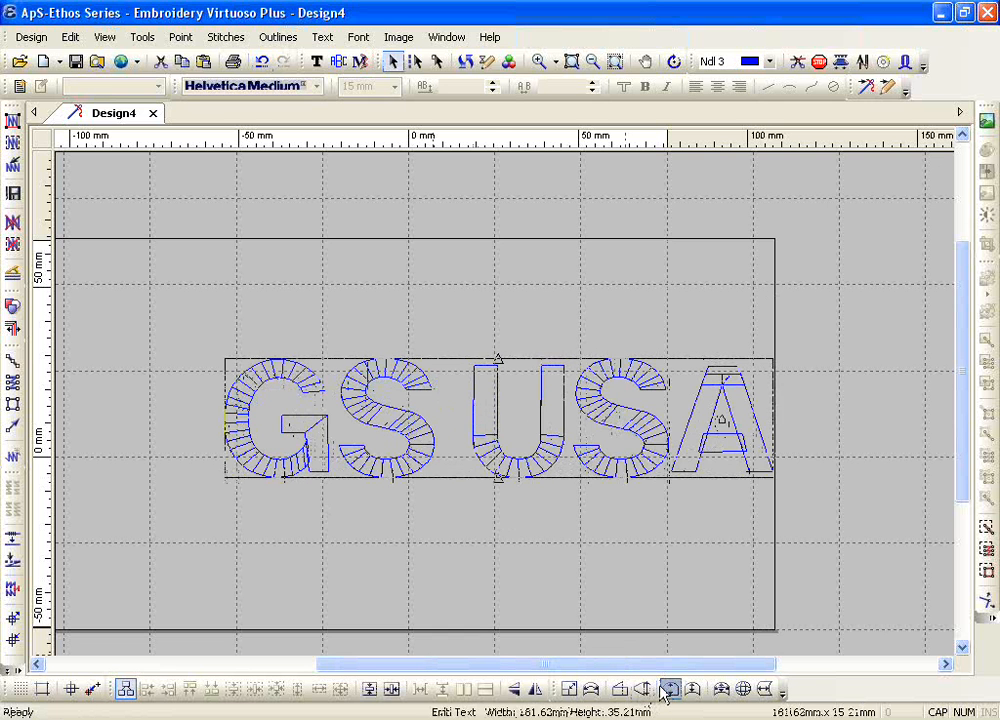
{"action": "left_click", "coordinate": [497, 480]}
{"action": "left_click", "coordinate": [496, 456]}
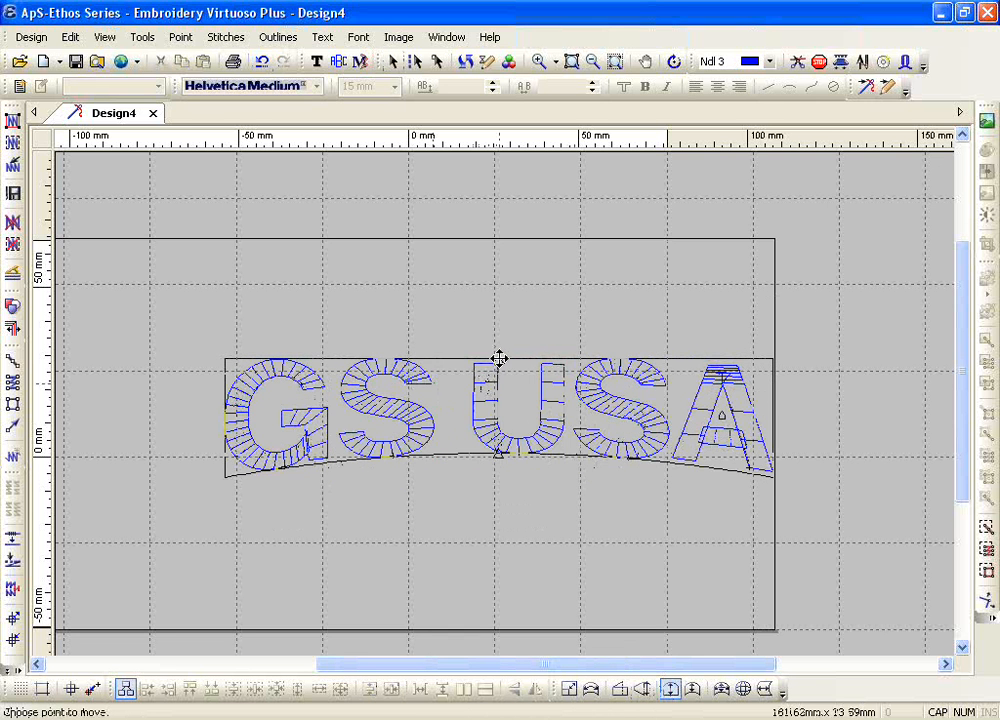
{"action": "left_click", "coordinate": [499, 358]}
{"action": "left_click", "coordinate": [499, 381]}
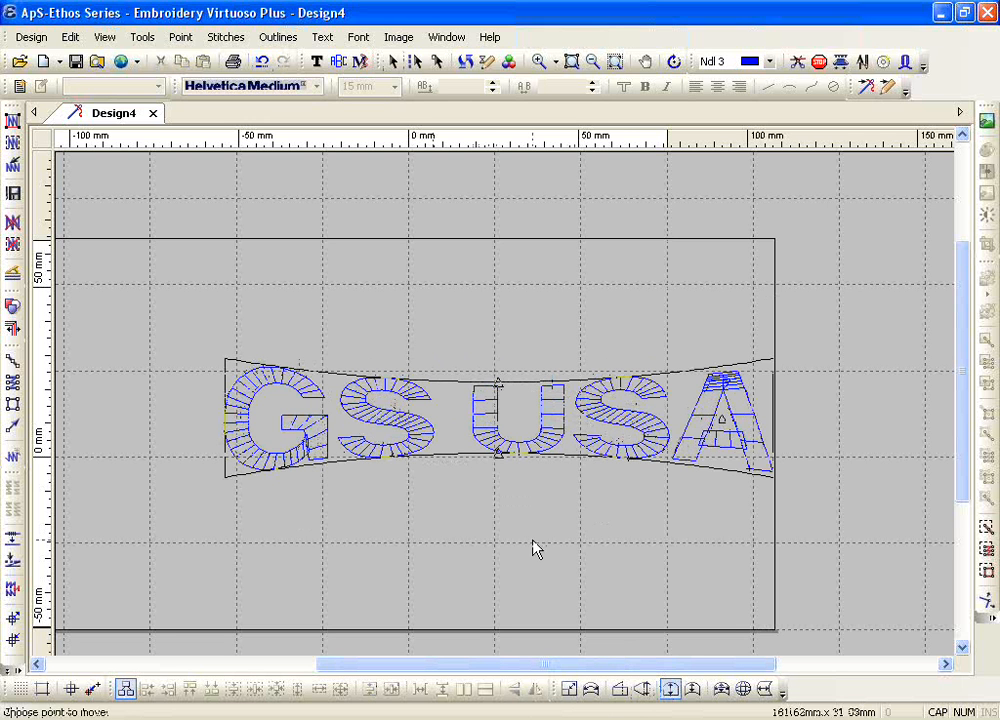
{"action": "left_click", "coordinate": [260, 62]}
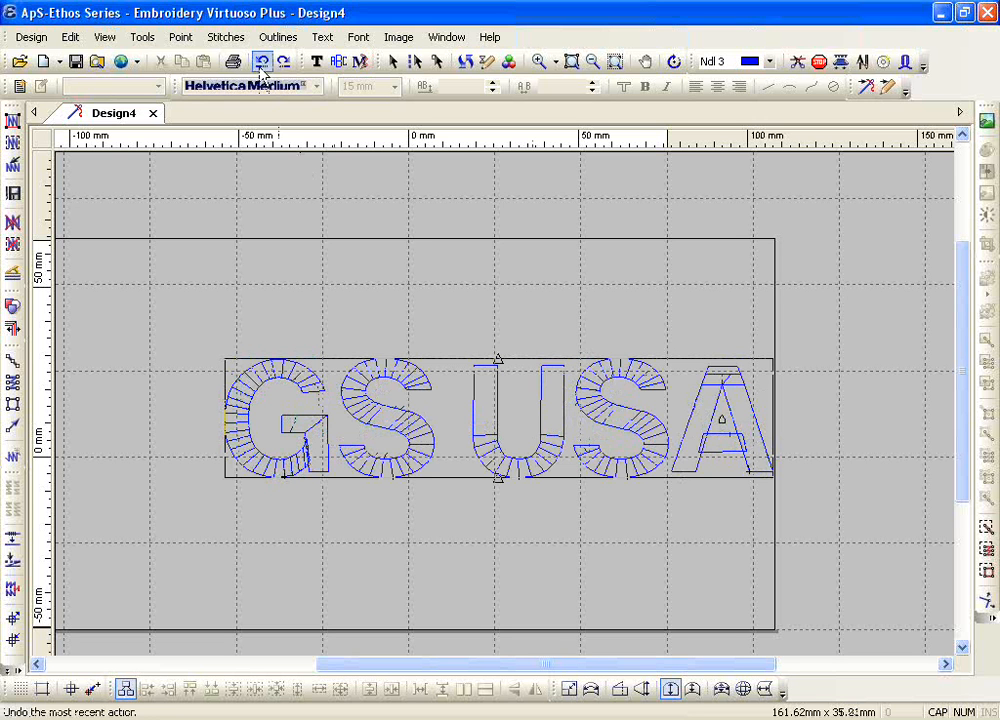
{"action": "left_click", "coordinate": [262, 62]}
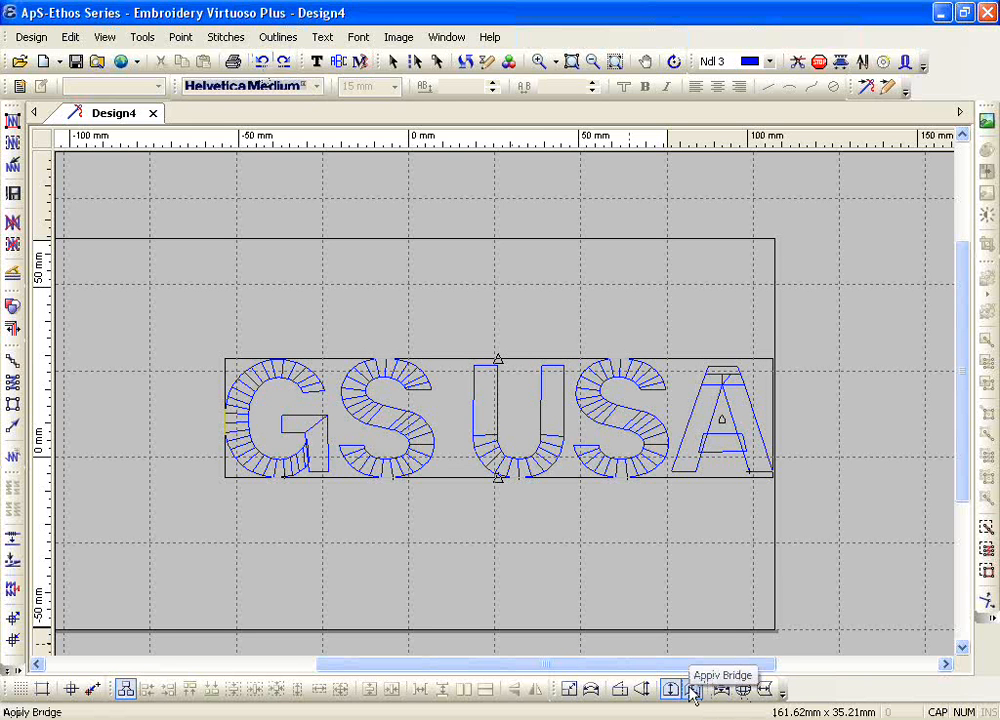
Step: Try a Bridge on GS USA that arches both edges upward by about 24 mm, and undo it
{"action": "left_click", "coordinate": [692, 688]}
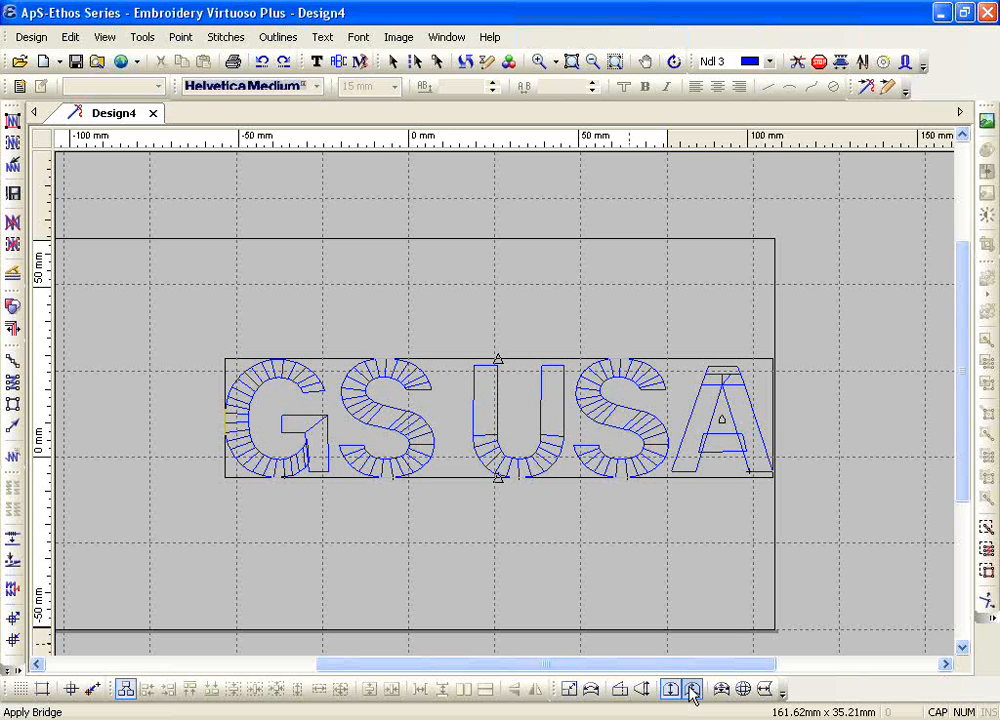
{"action": "left_click", "coordinate": [692, 691]}
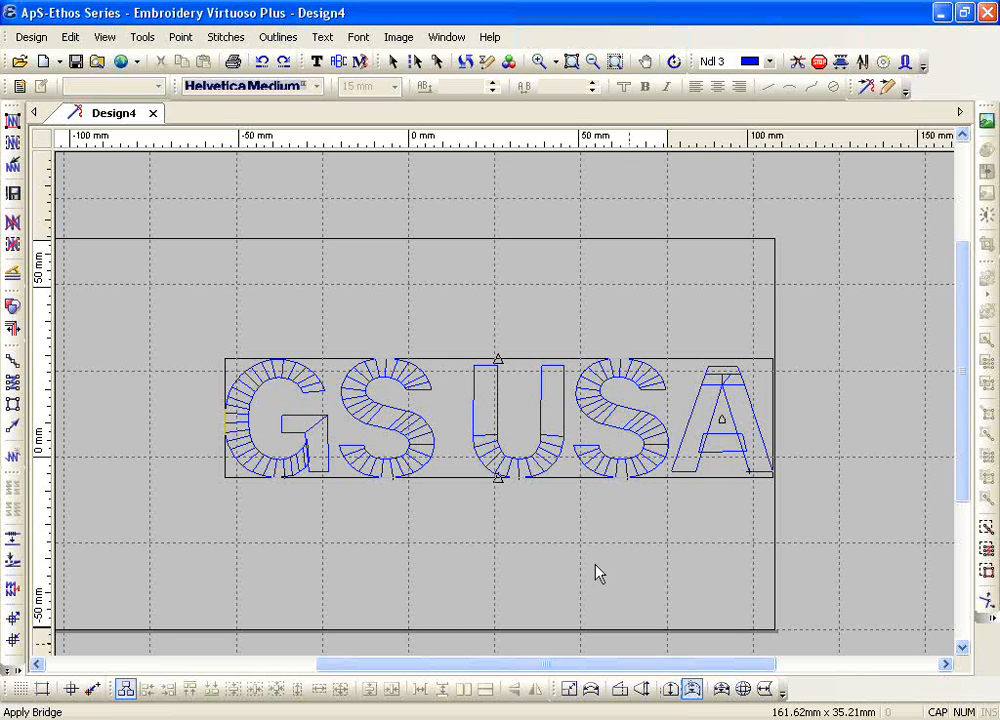
{"action": "left_click", "coordinate": [498, 475]}
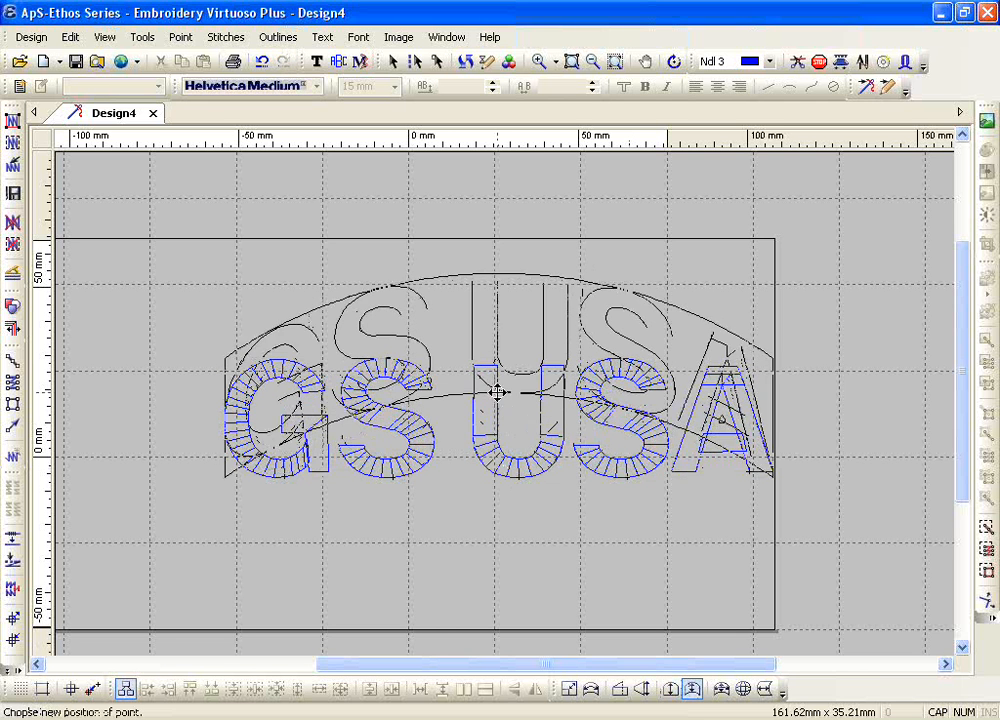
{"action": "left_click", "coordinate": [498, 393]}
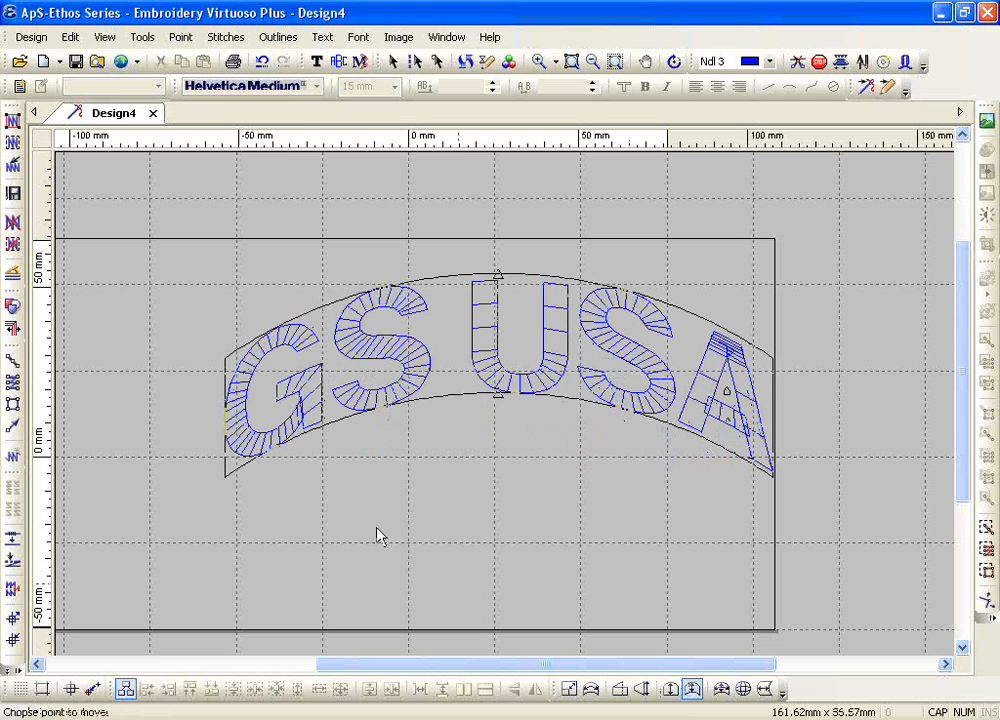
{"action": "left_click", "coordinate": [261, 61]}
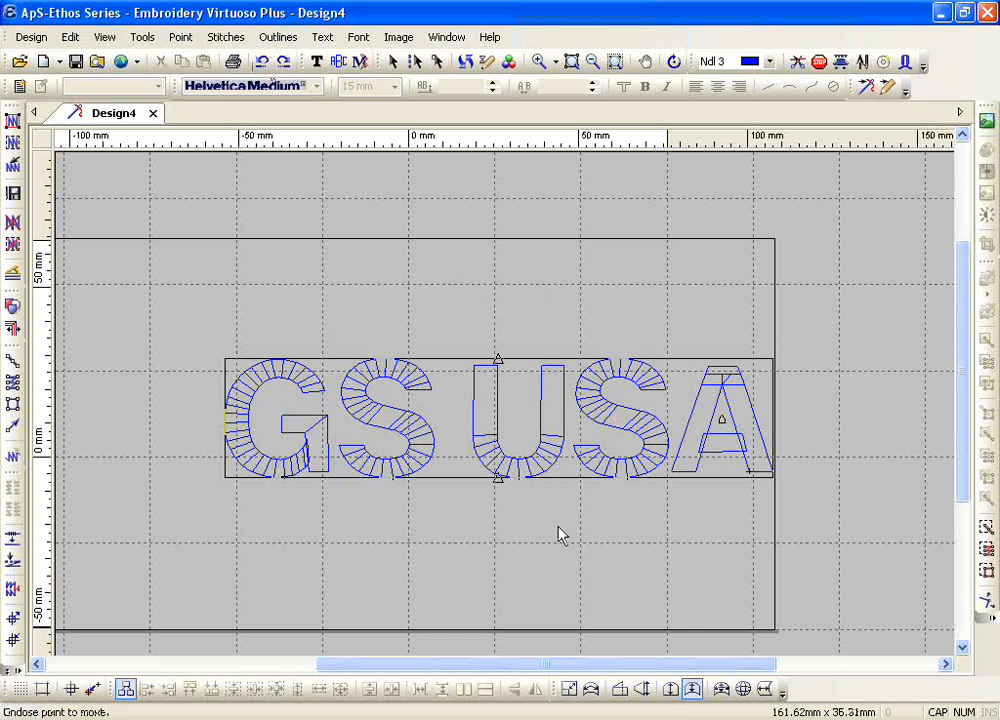
Step: Arch GS USA with a taller Bridge to about 162 × 59 mm, and undo both the bridge and the enlargement
{"action": "left_click", "coordinate": [692, 690]}
{"action": "left_click", "coordinate": [501, 481]}
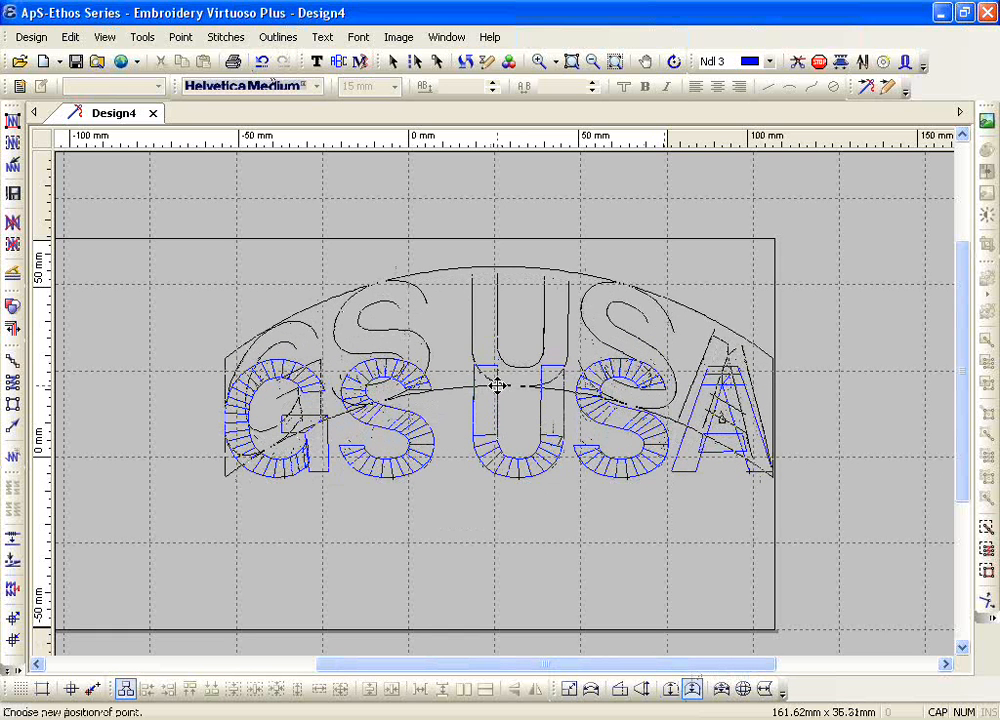
{"action": "left_click", "coordinate": [497, 385]}
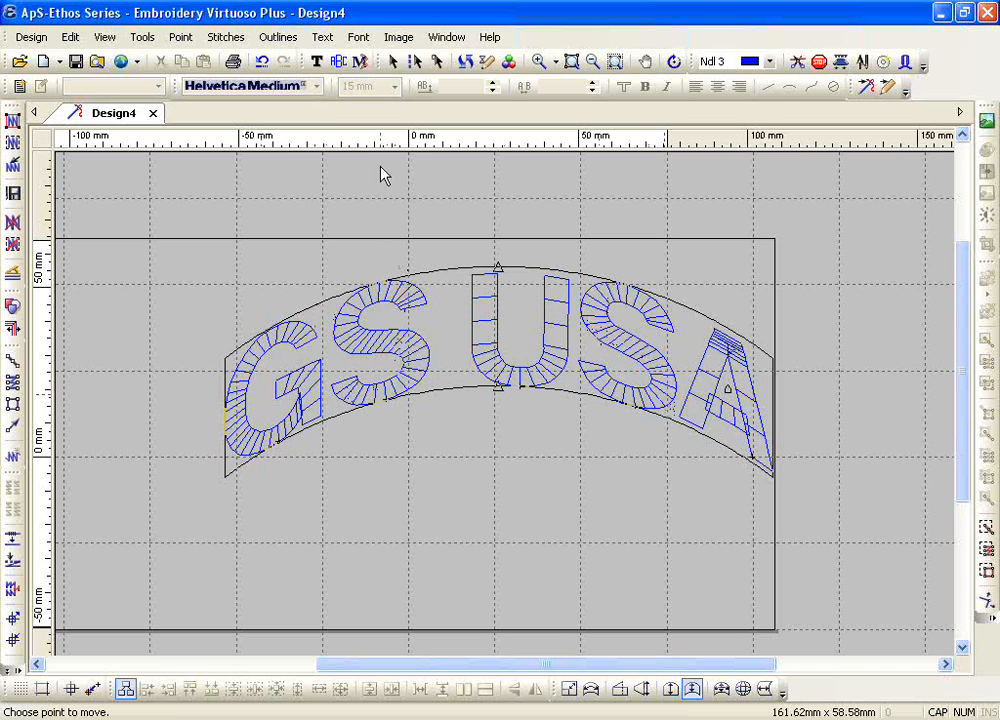
{"action": "left_click", "coordinate": [266, 64]}
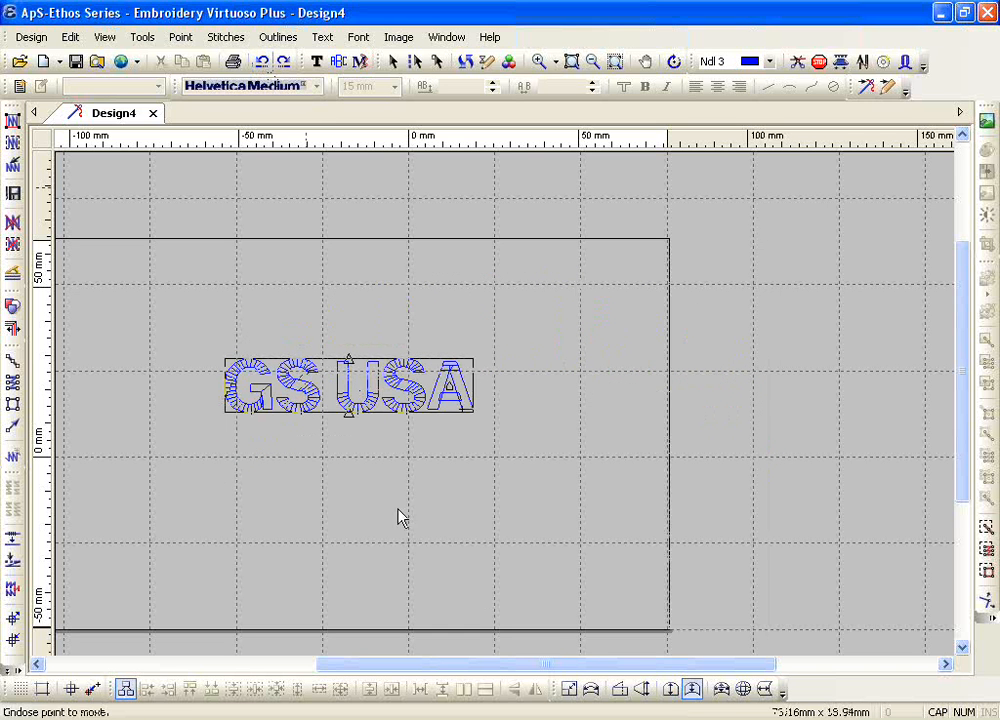
Step: Apply Arc Distort to GS USA, arching it upward to about 79 × 32 mm, and show the result close up
{"action": "left_click", "coordinate": [719, 692]}
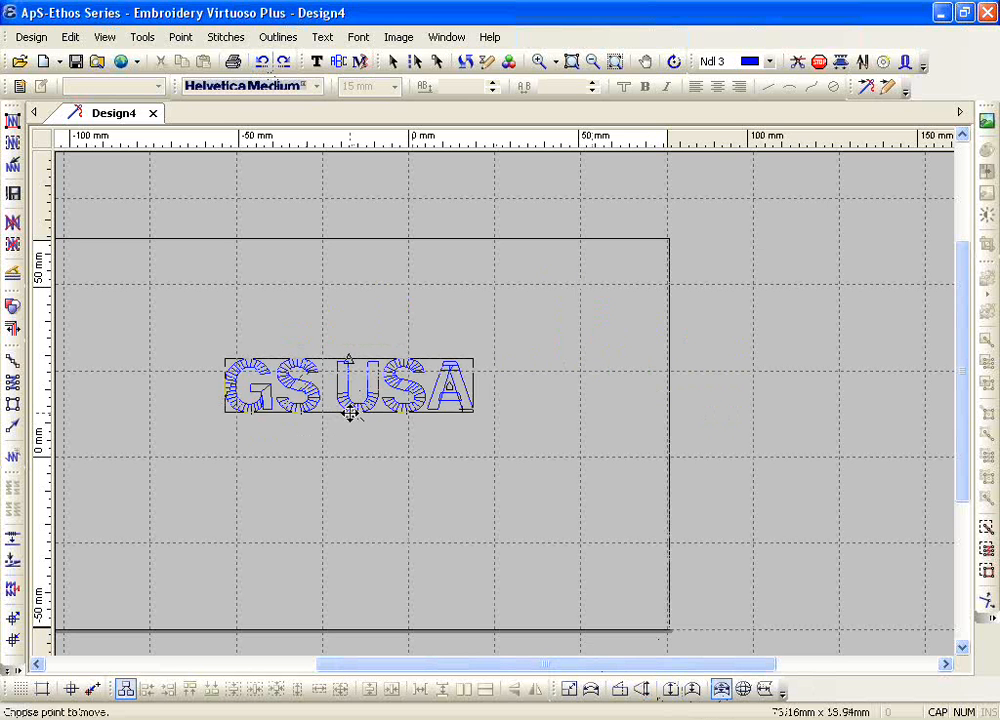
{"action": "left_click_drag", "start_coordinate": [350, 412], "coordinate": [348, 340]}
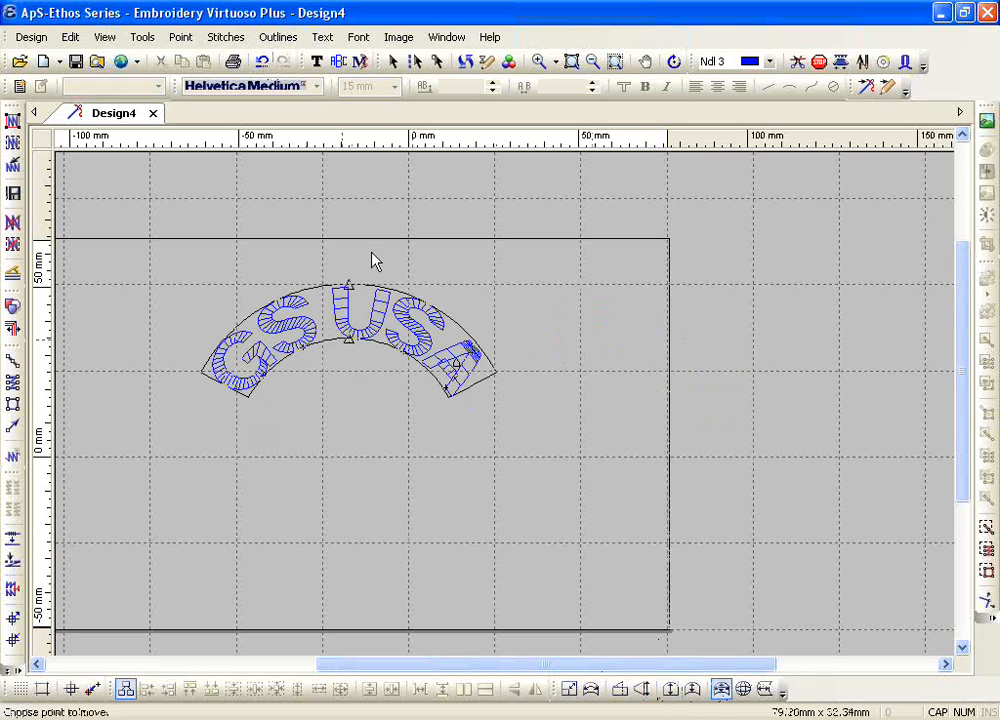
{"action": "left_click", "coordinate": [540, 61]}
{"action": "left_click_drag", "start_coordinate": [150, 287], "coordinate": [521, 429]}
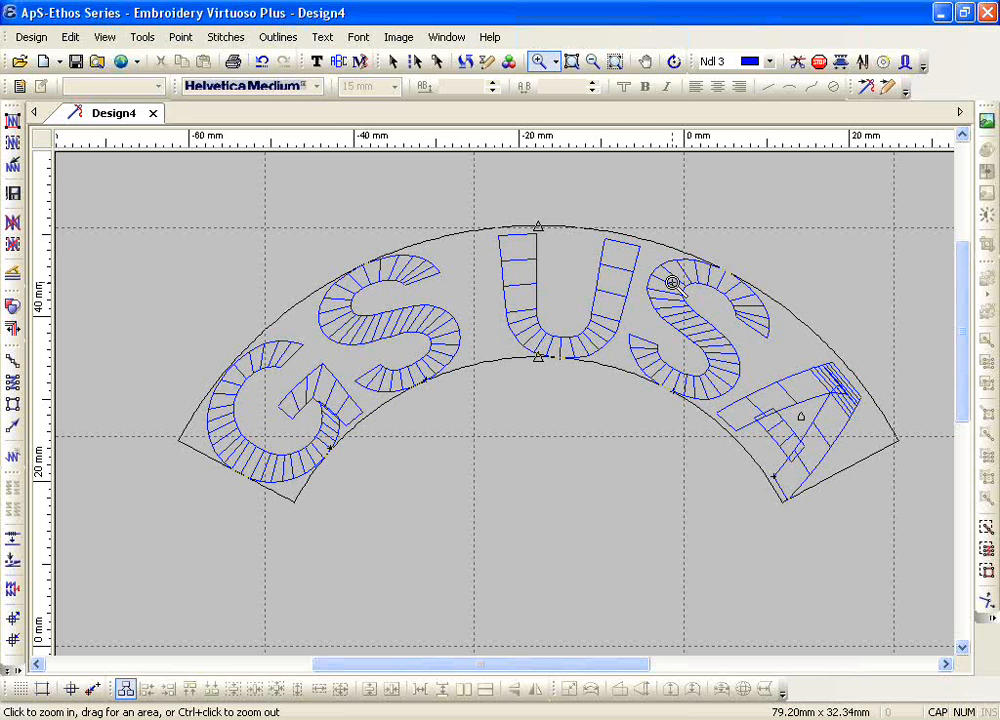
Step: Undo the Arc Distort on GS USA and leave the zoom tool
{"action": "left_click", "coordinate": [263, 63]}
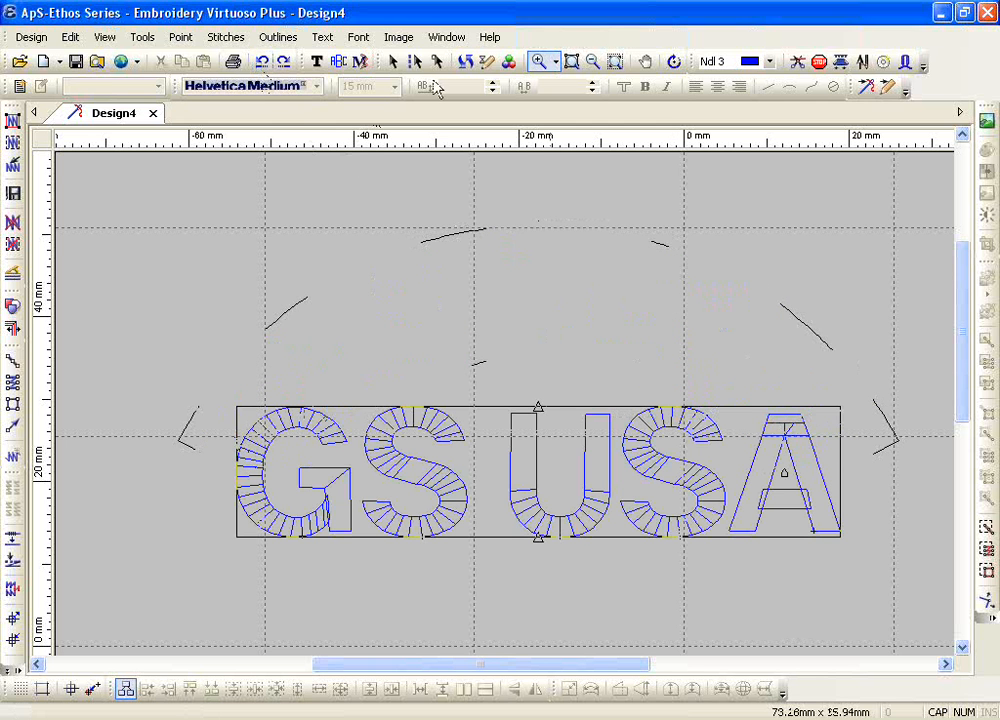
{"action": "left_click", "coordinate": [467, 63]}
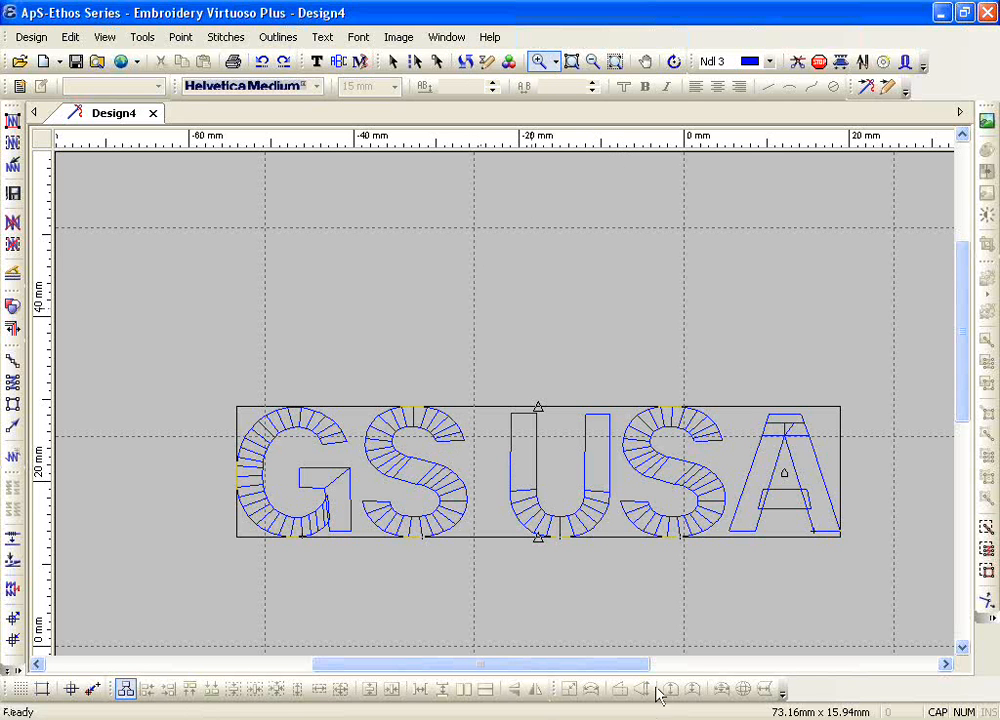
{"action": "right_click", "coordinate": [610, 453]}
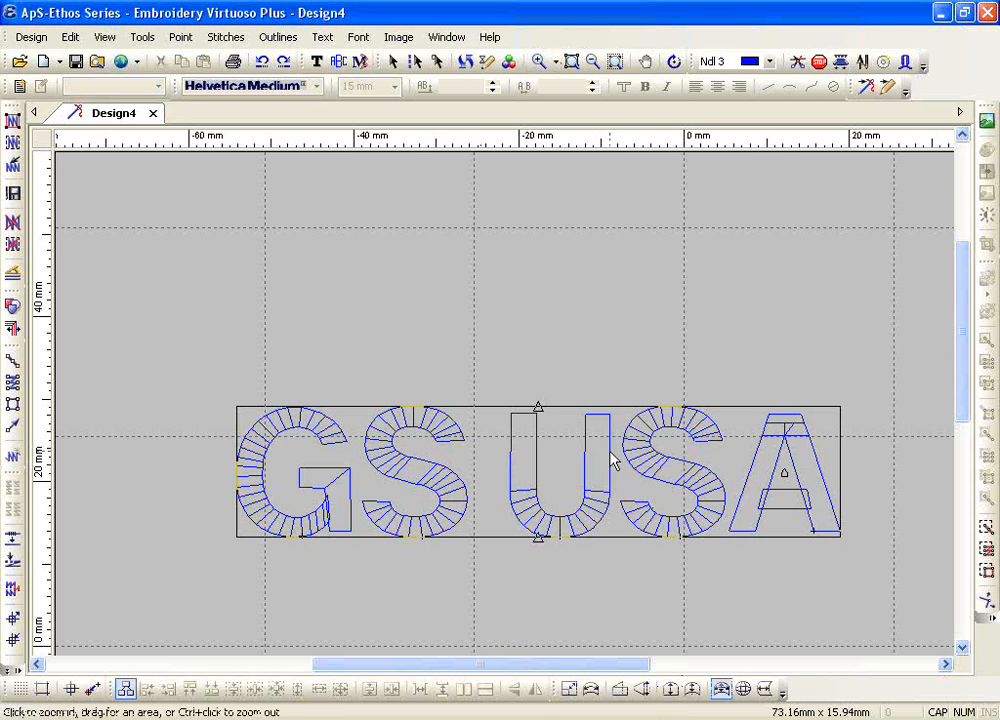
Step: Try a Globe effect on GS USA, bulging its upper and lower edges to about 37 mm overall height
{"action": "left_click", "coordinate": [744, 691]}
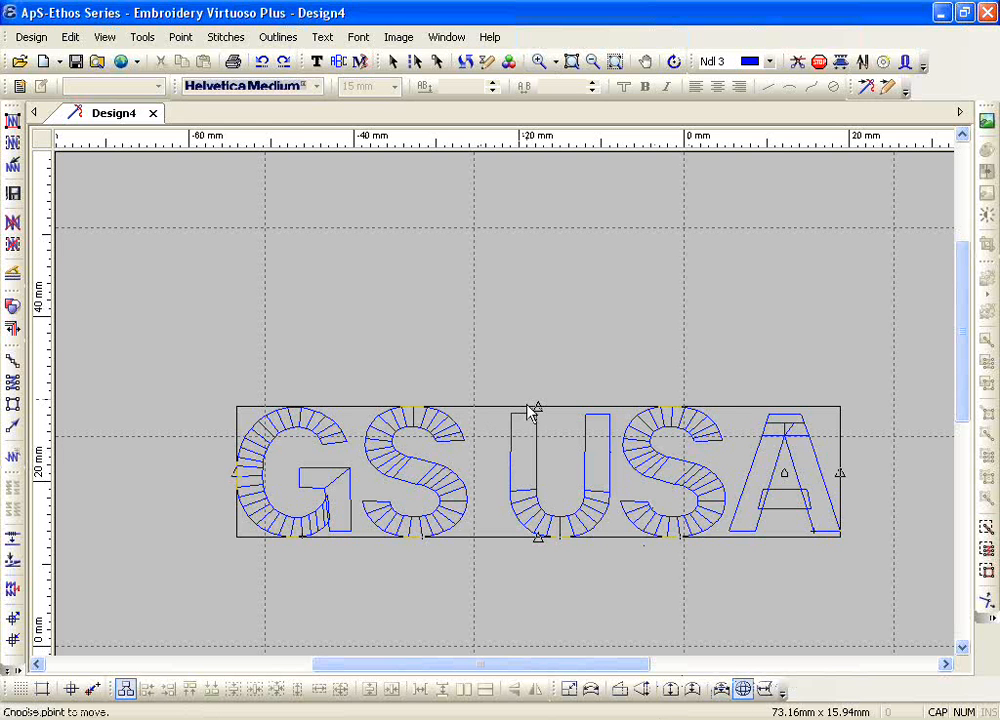
{"action": "left_click", "coordinate": [539, 407]}
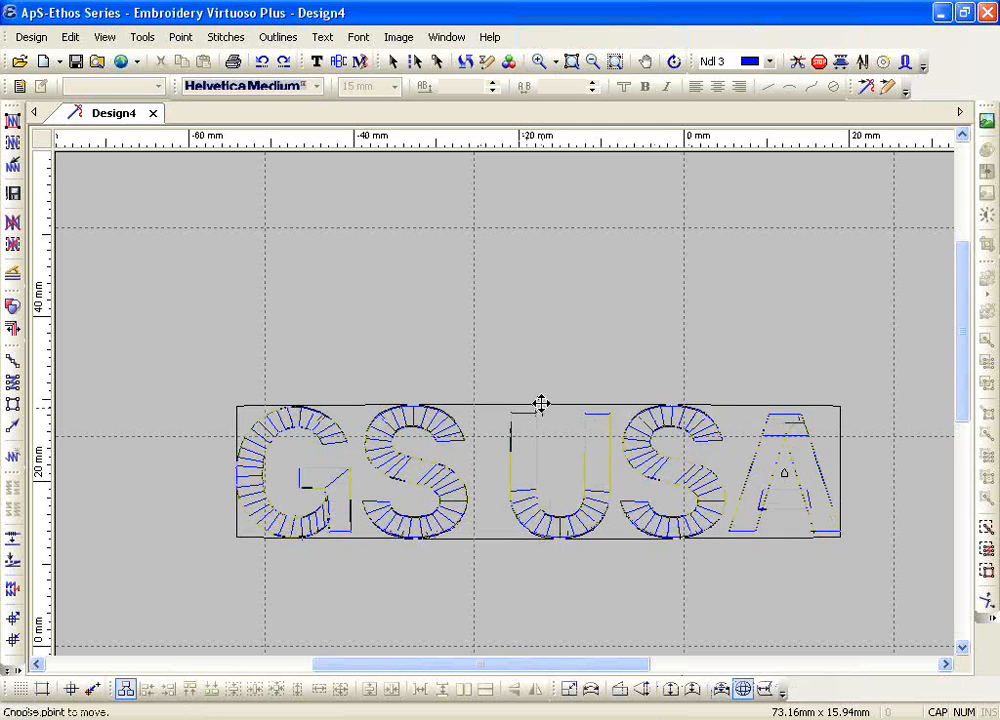
{"action": "left_click", "coordinate": [540, 312]}
{"action": "scroll", "coordinate": [529, 345], "scroll_direction": "down", "scroll_amount": 1}
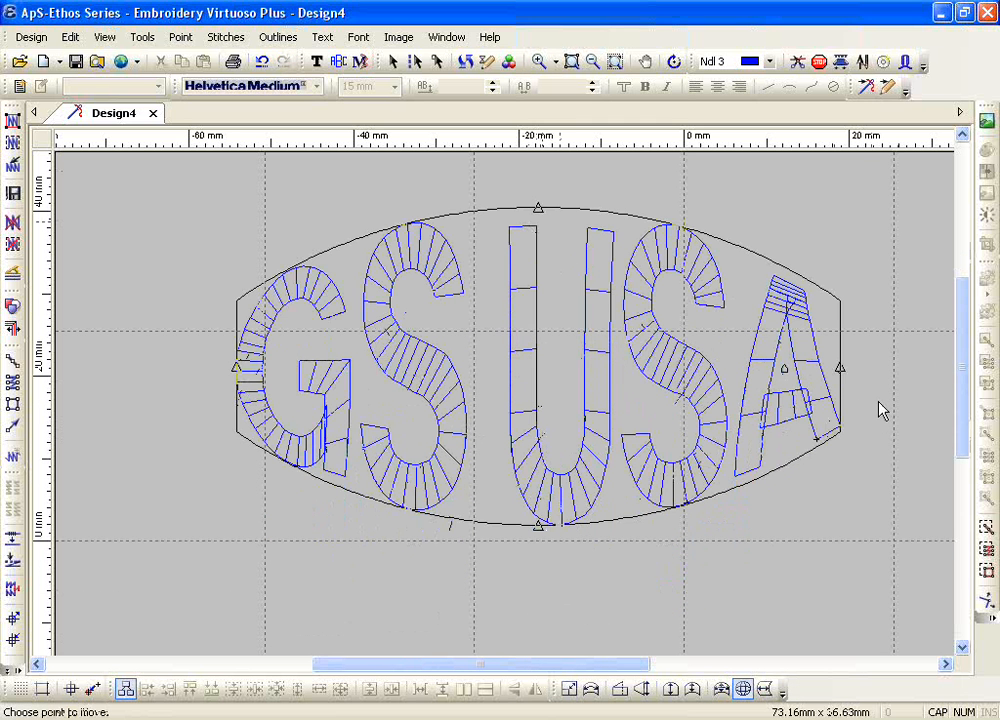
Step: Try bulging the globe's sides outward to about 89 mm overall width, bow them inward, and undo the Globe
{"action": "left_click_drag", "start_coordinate": [839, 368], "coordinate": [862, 367]}
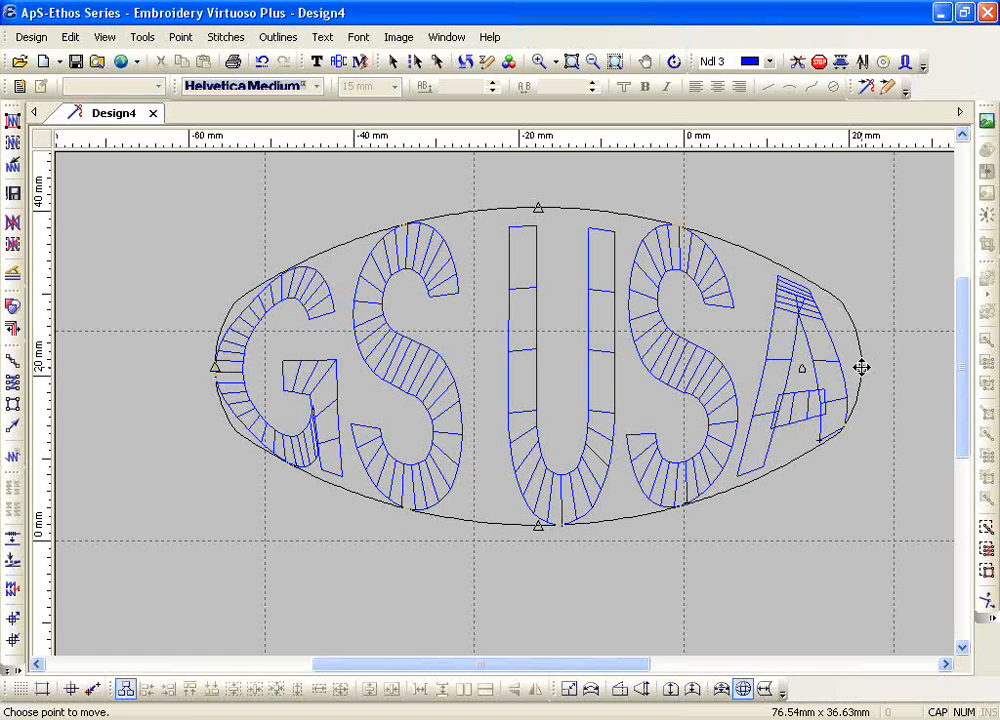
{"action": "left_click_drag", "start_coordinate": [861, 367], "coordinate": [919, 366]}
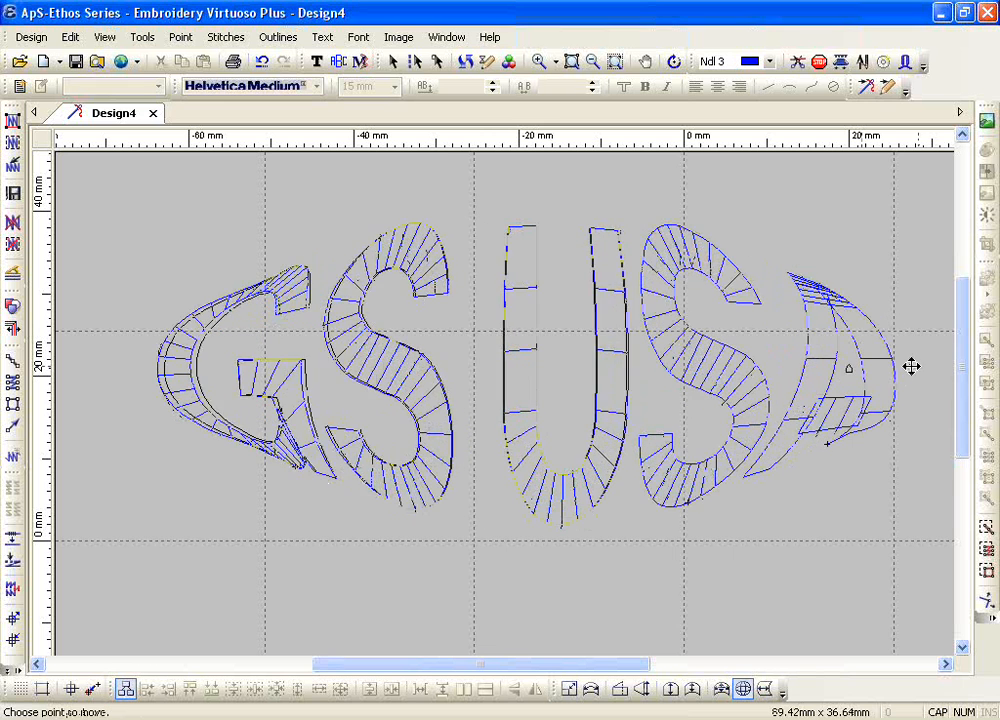
{"action": "left_click_drag", "start_coordinate": [833, 377], "coordinate": [779, 384]}
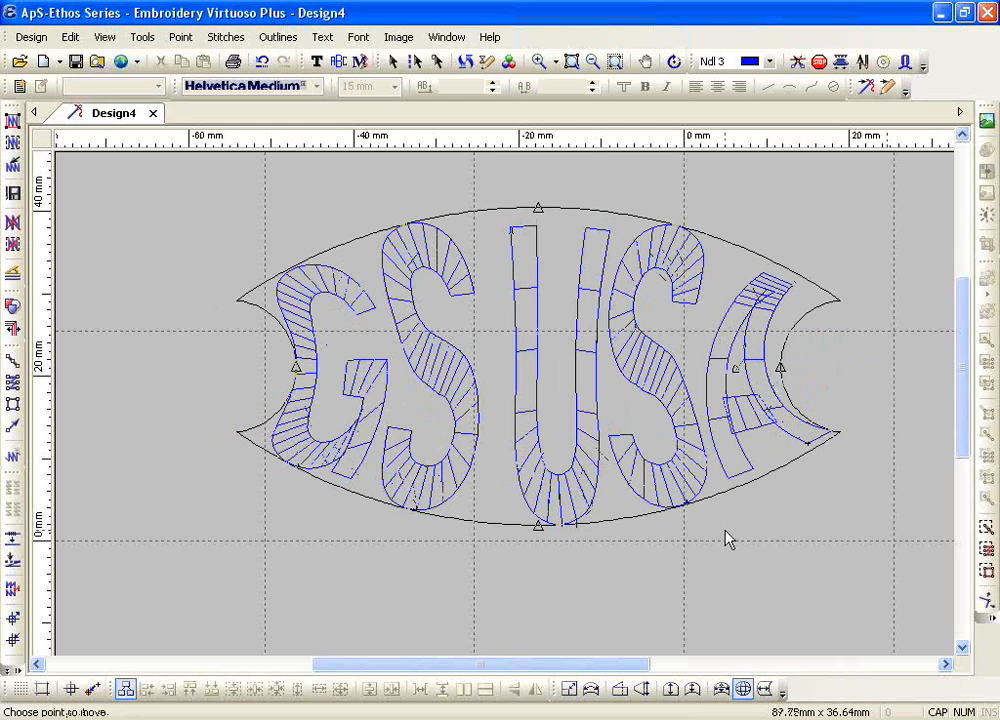
{"action": "left_click", "coordinate": [262, 62]}
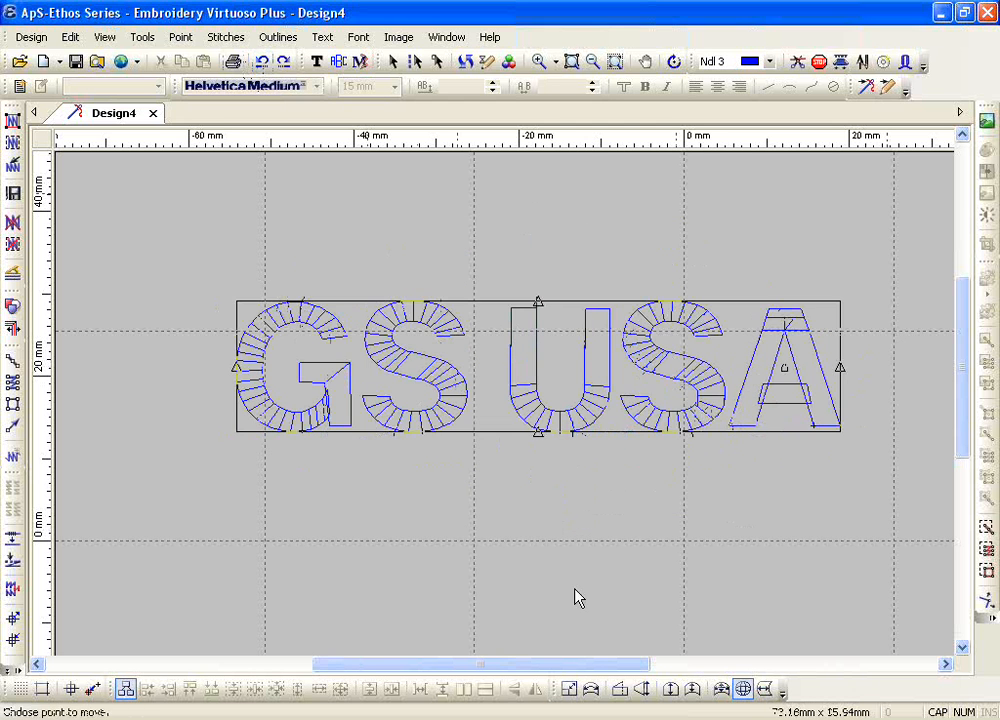
Step: Try a Cylinder effect on GS USA that curves both ends leftward to about 77 mm overall width, and undo it
{"action": "left_click", "coordinate": [765, 691]}
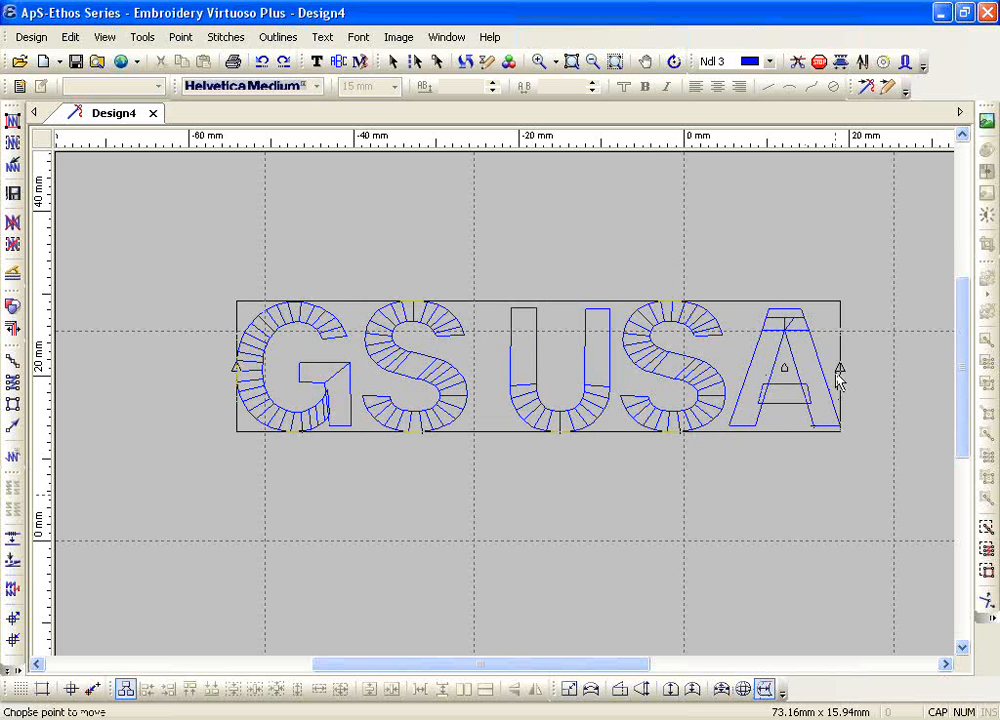
{"action": "left_click_drag", "start_coordinate": [840, 368], "coordinate": [800, 368]}
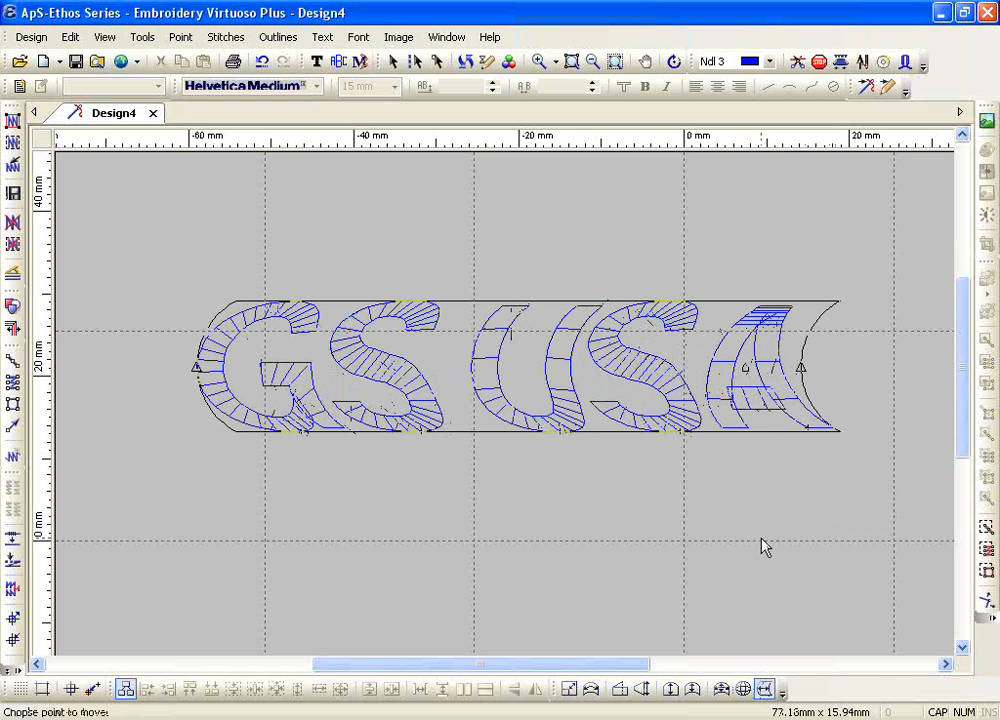
{"action": "left_click", "coordinate": [591, 64]}
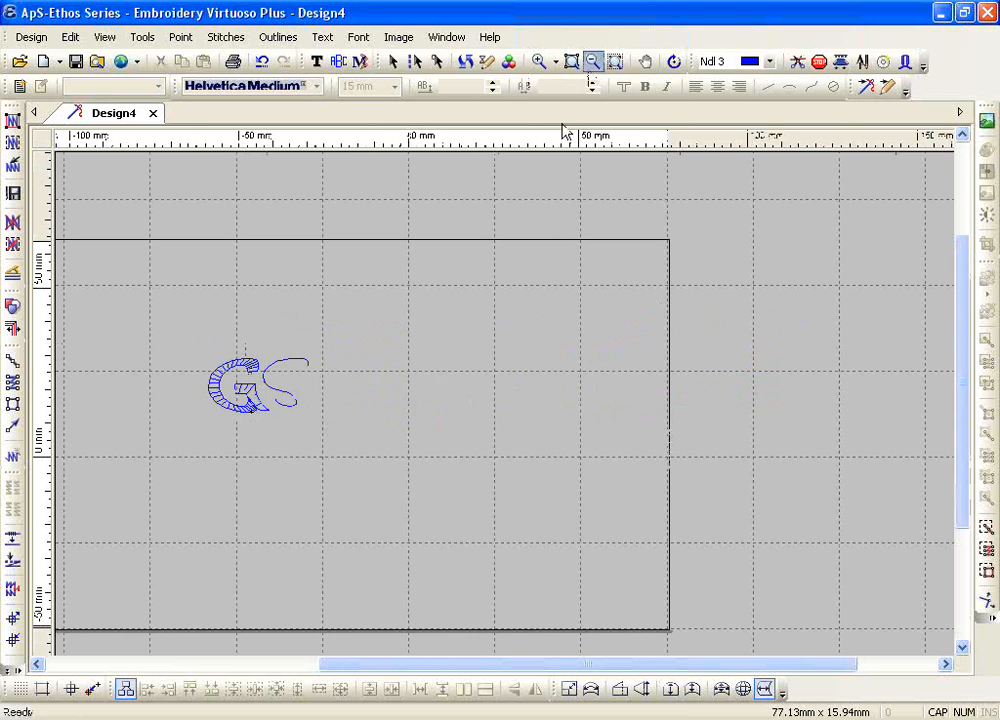
{"action": "left_click", "coordinate": [262, 62]}
Step: Enlarge GS USA to about 127 × 28 mm and move it about 21 mm left and 14 mm down
{"action": "left_click", "coordinate": [391, 364]}
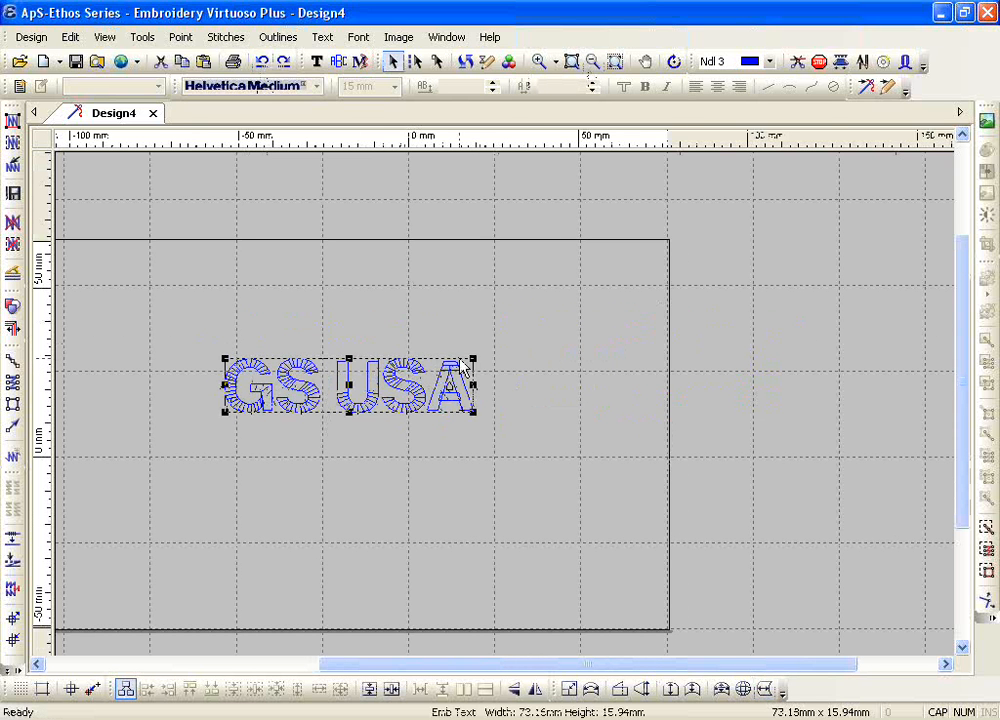
{"action": "left_click_drag", "start_coordinate": [473, 357], "coordinate": [527, 330]}
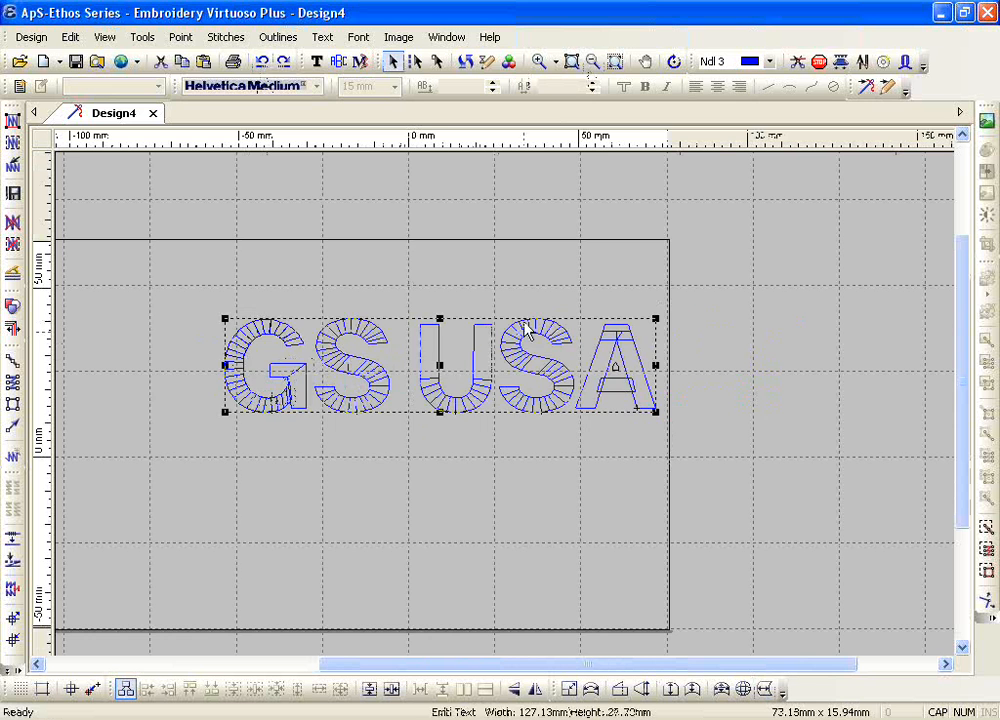
{"action": "left_click_drag", "start_coordinate": [440, 371], "coordinate": [369, 413]}
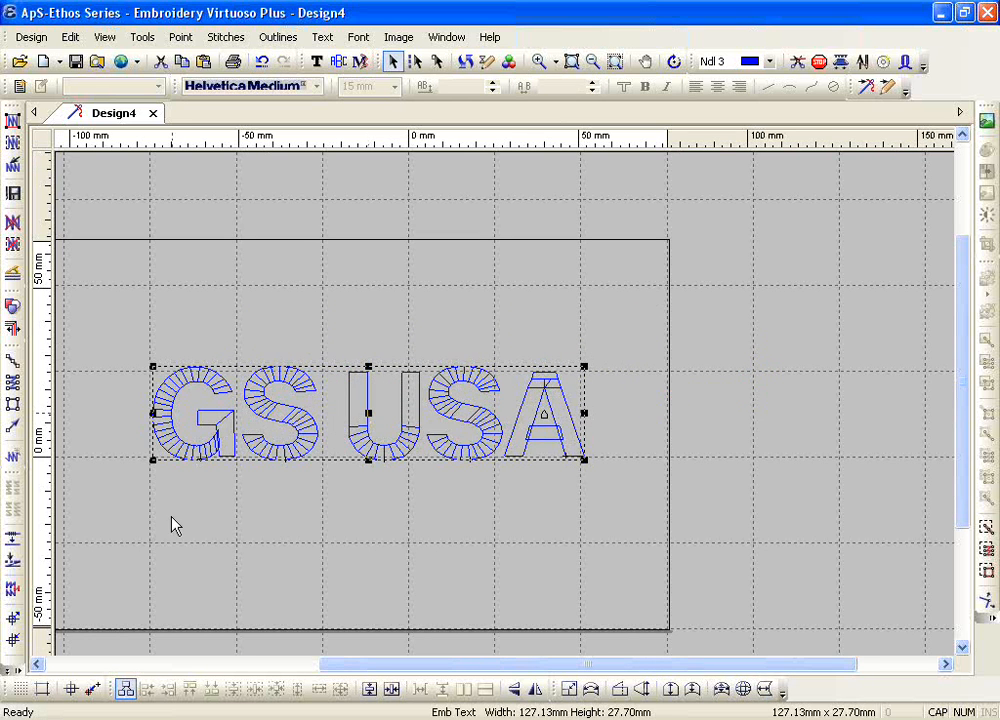
Step: Turn on Set Base Fabric in the Finalise Design settings, keeping Delete Images enabled and the Tidy Up Value at 0.4 mm
{"action": "left_click", "coordinate": [12, 620]}
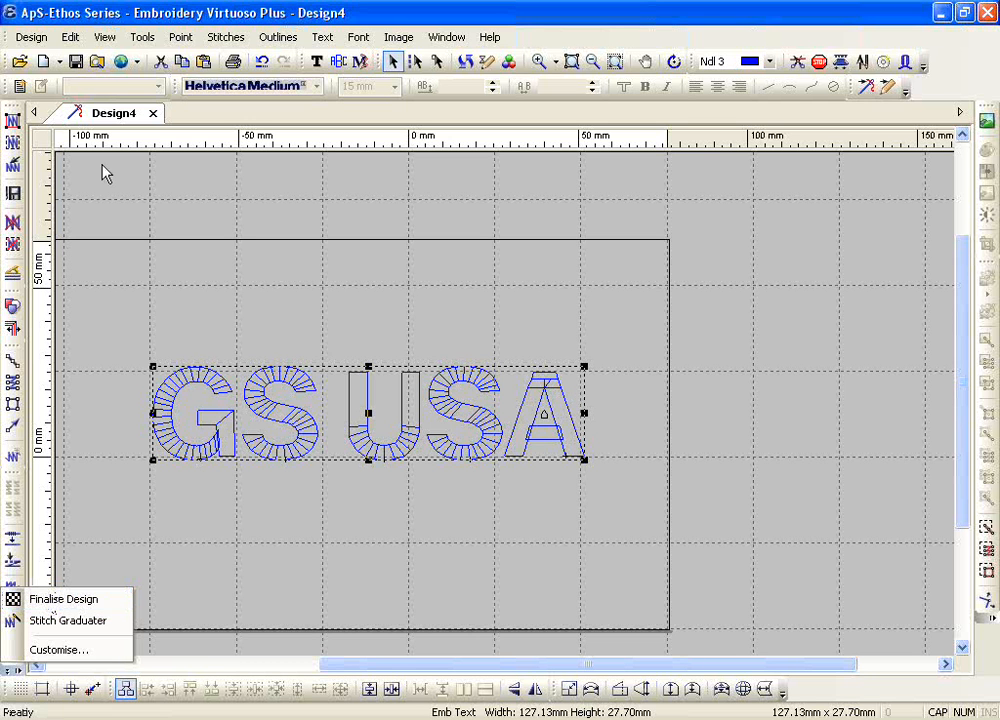
{"action": "left_click", "coordinate": [70, 38]}
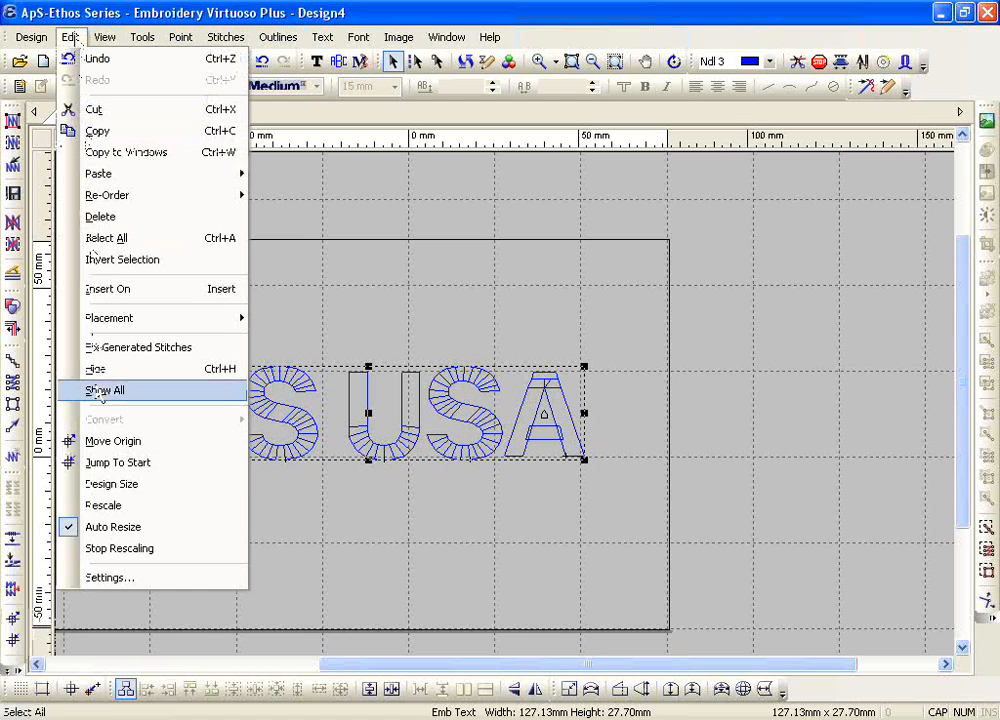
{"action": "left_click", "coordinate": [110, 578]}
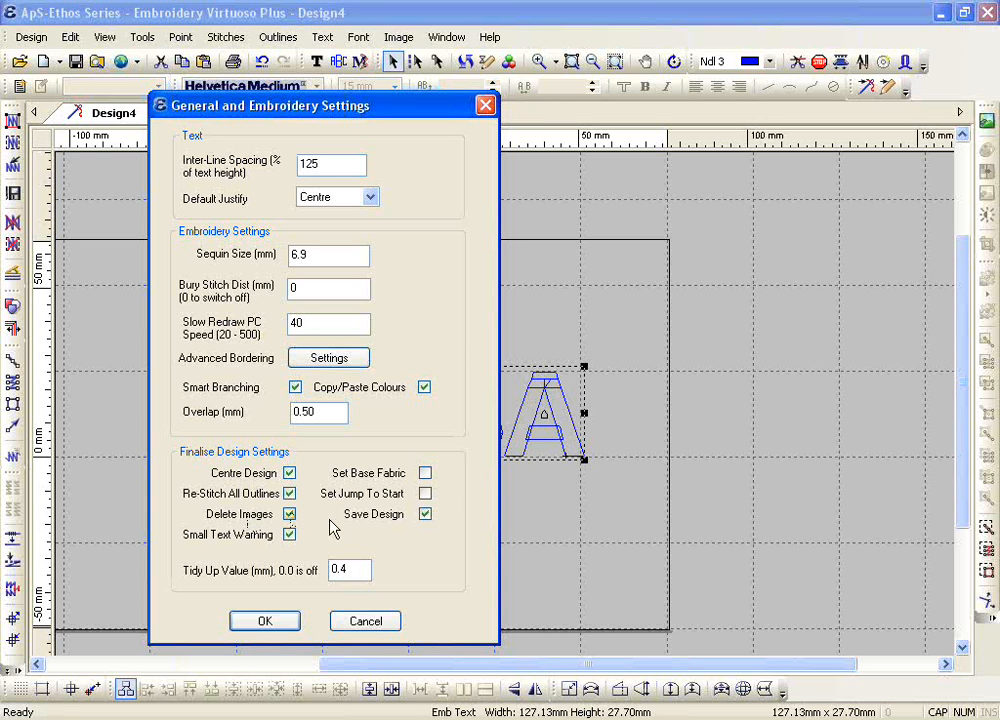
{"action": "left_click", "coordinate": [290, 514]}
{"action": "left_click", "coordinate": [288, 515]}
{"action": "left_click", "coordinate": [428, 474]}
{"action": "left_click", "coordinate": [368, 497]}
{"action": "left_click", "coordinate": [370, 500]}
{"action": "left_click", "coordinate": [370, 500]}
{"action": "left_click", "coordinate": [368, 495]}
{"action": "left_click", "coordinate": [368, 495]}
{"action": "left_click_drag", "start_coordinate": [352, 567], "coordinate": [409, 594]}
{"action": "left_click", "coordinate": [256, 620]}
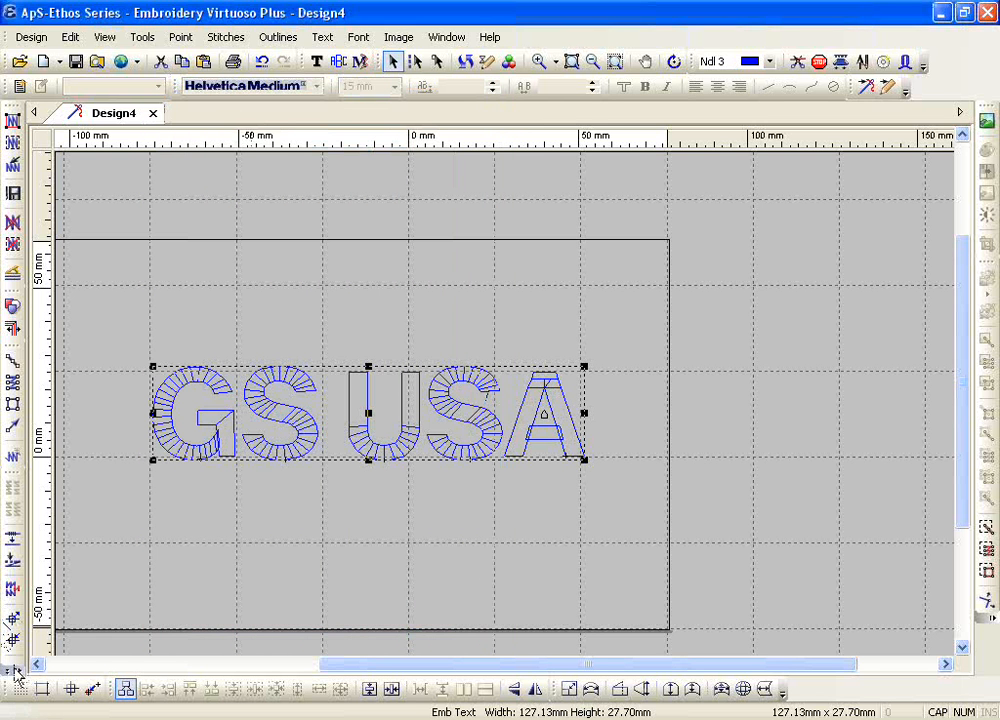
Step: Finalise the design with the Default fabric and save it as a new design in the database named Design4
{"action": "left_click", "coordinate": [11, 660]}
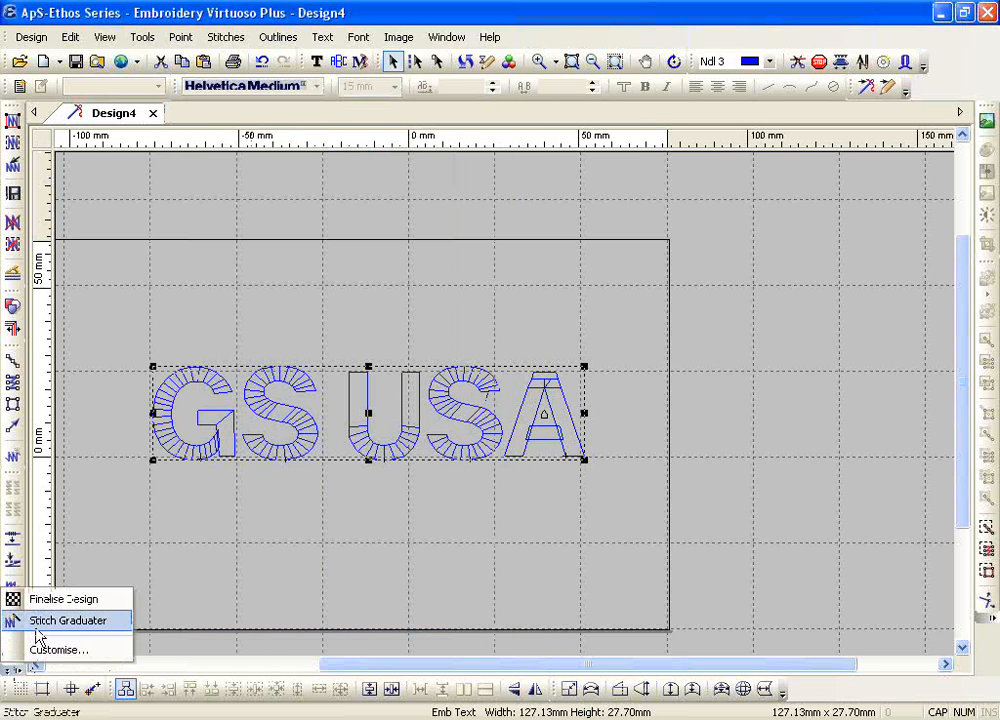
{"action": "left_click", "coordinate": [30, 599]}
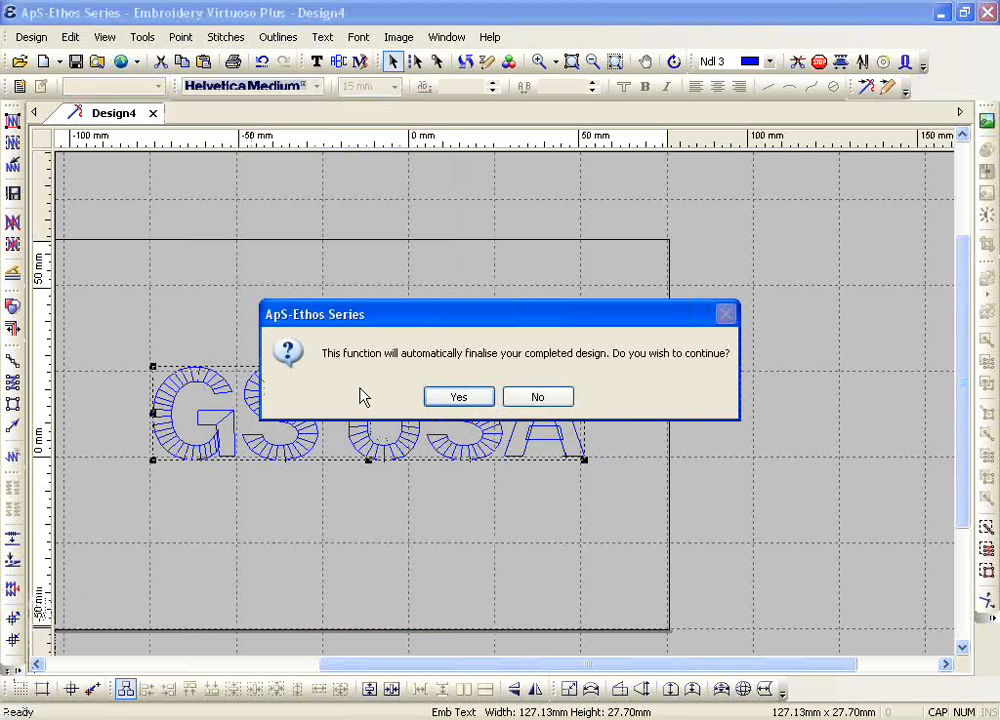
{"action": "left_click", "coordinate": [455, 397]}
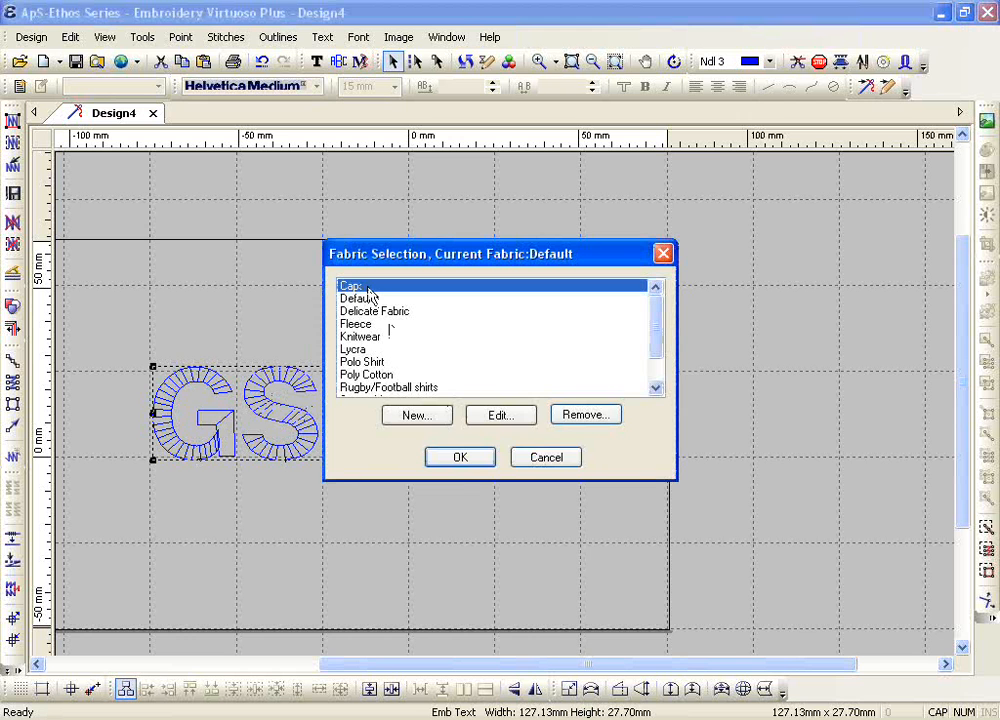
{"action": "left_click", "coordinate": [360, 300]}
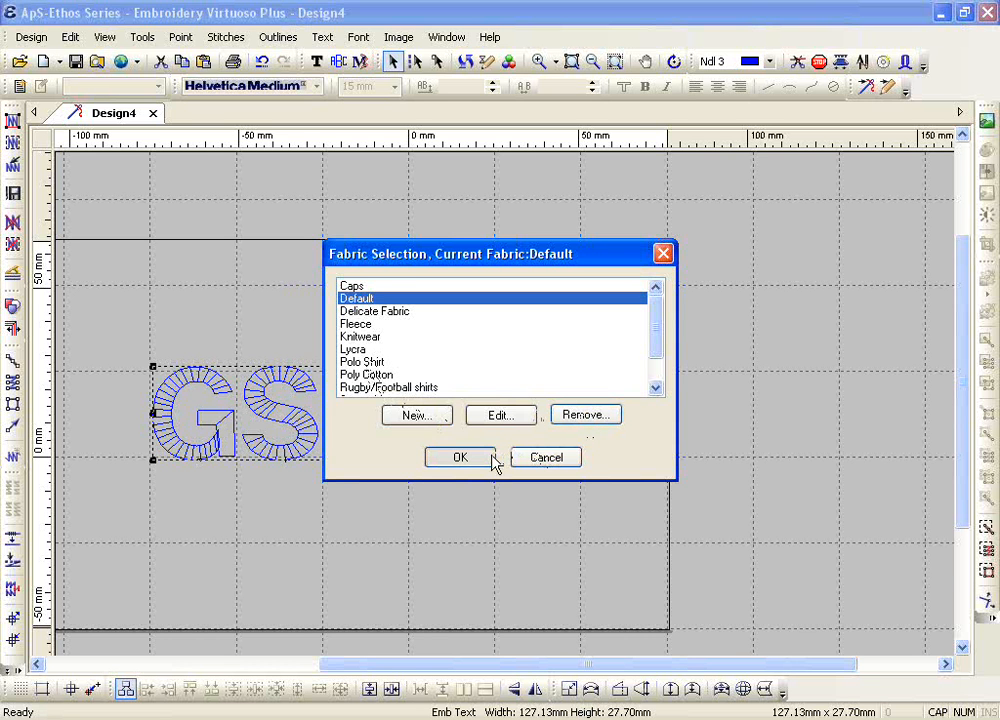
{"action": "left_click", "coordinate": [459, 457]}
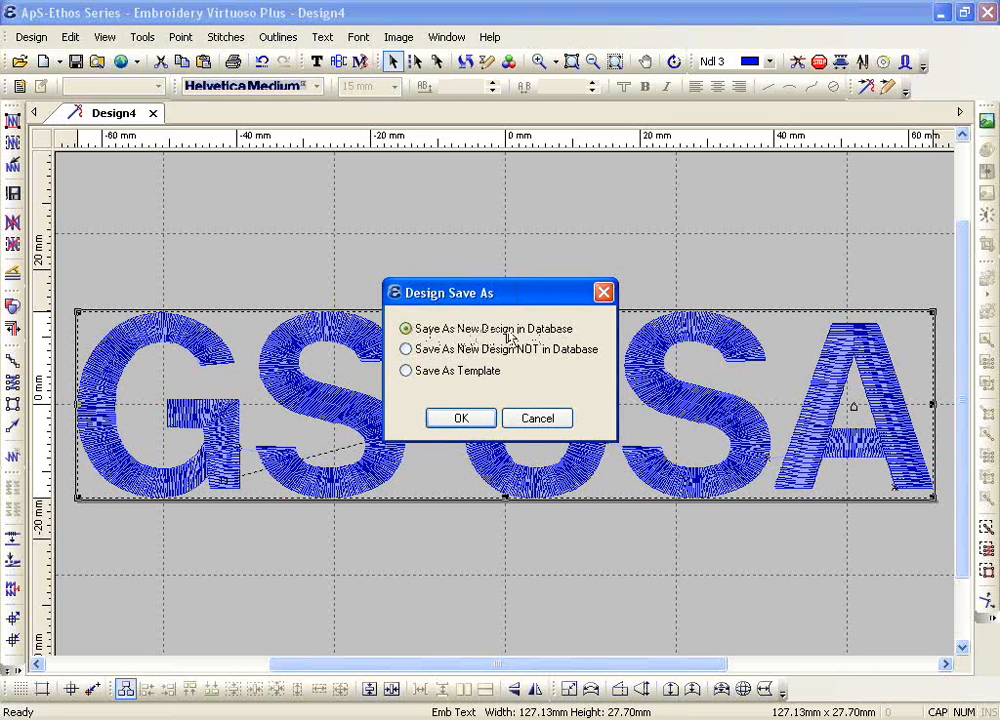
{"action": "left_click", "coordinate": [459, 421]}
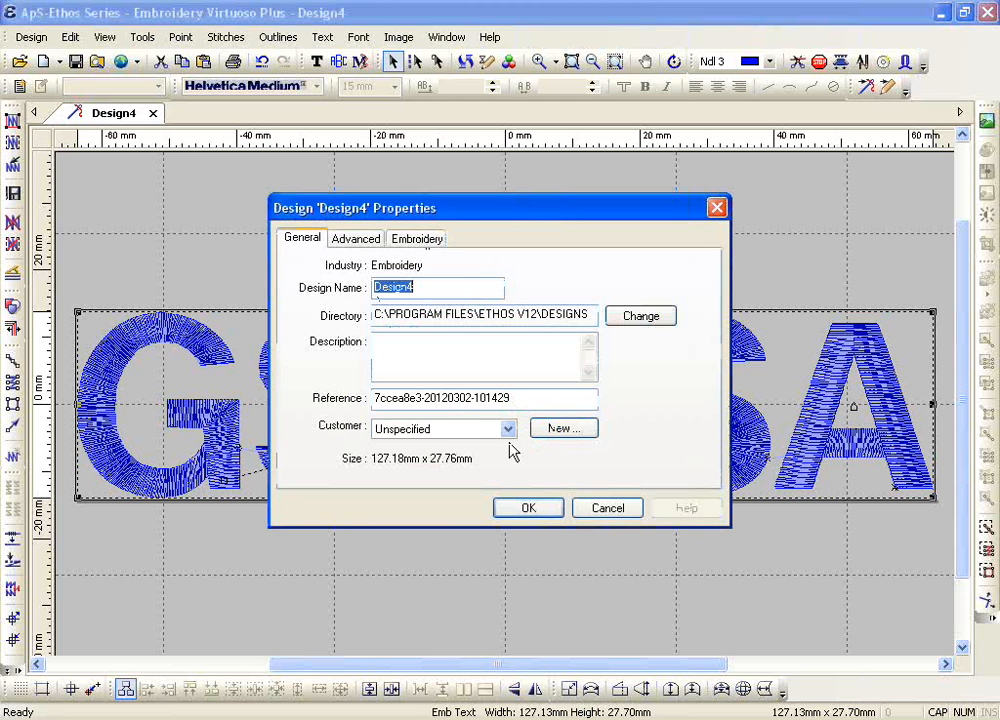
{"action": "left_click", "coordinate": [530, 508]}
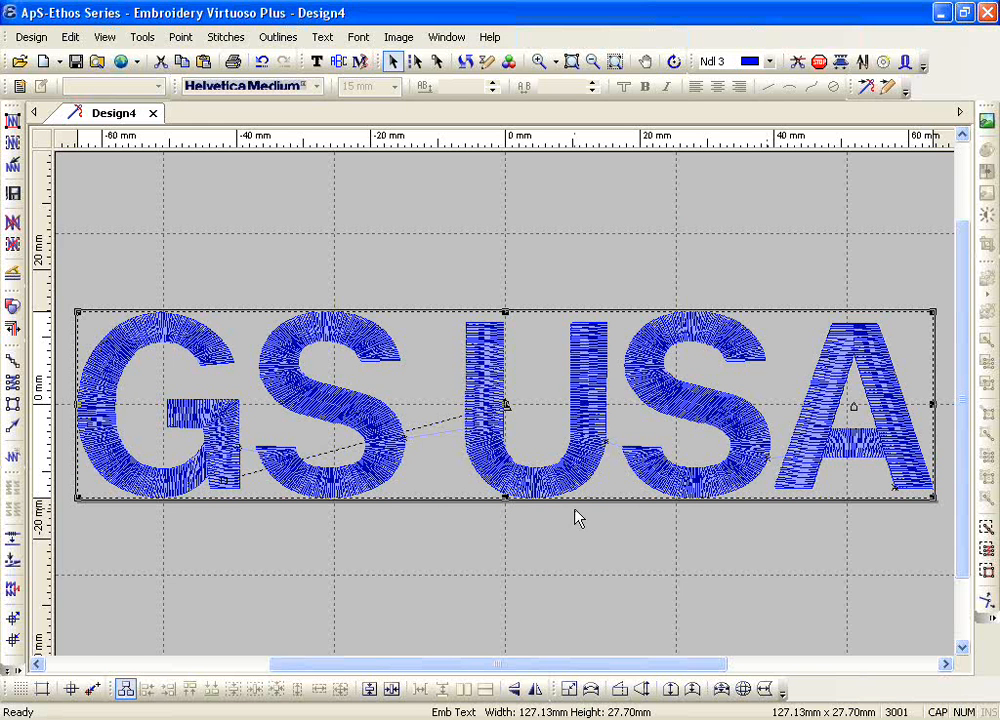
Step: Begin exporting Design4 as a Tajima file, browse the save locations to the Desktop, and cancel the export
{"action": "left_click", "coordinate": [31, 37]}
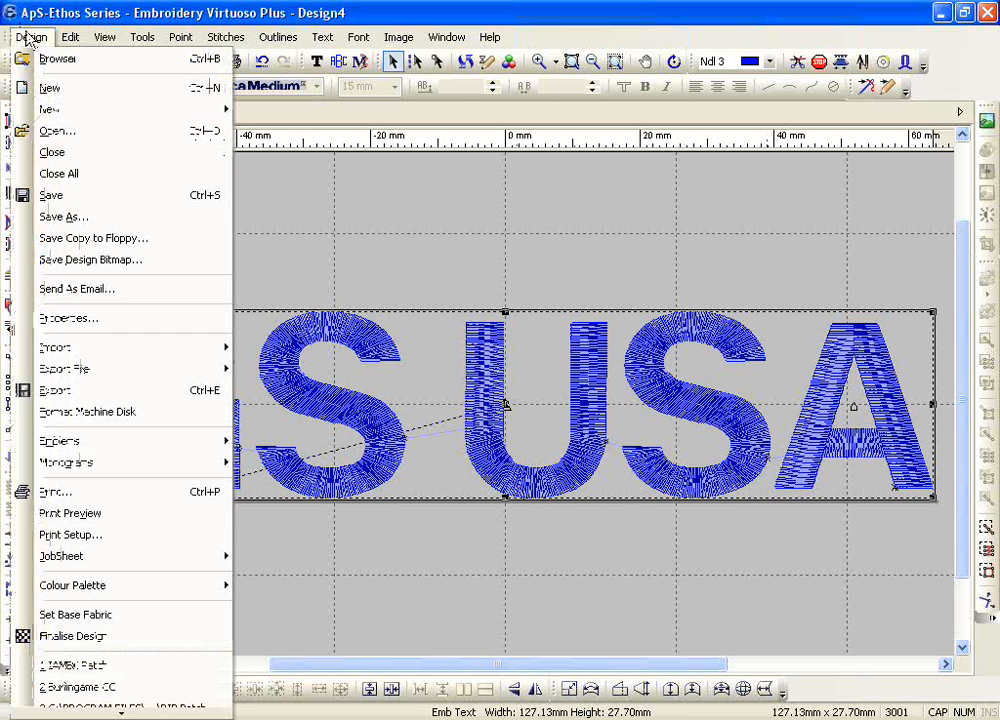
{"action": "mouse_move", "coordinate": [134, 370]}
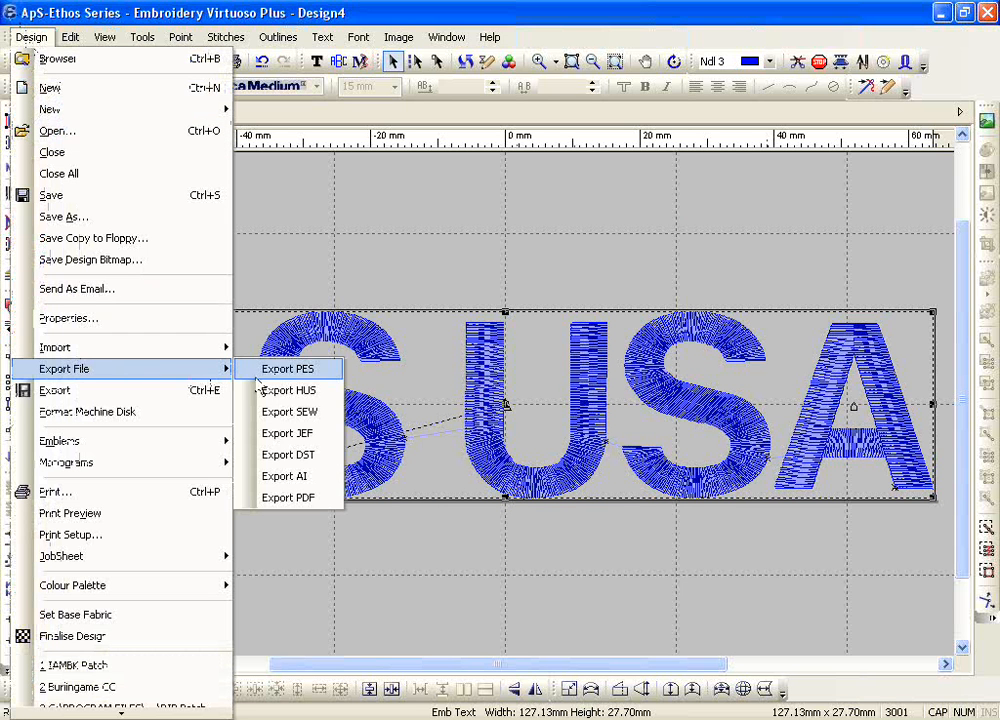
{"action": "left_click", "coordinate": [305, 455]}
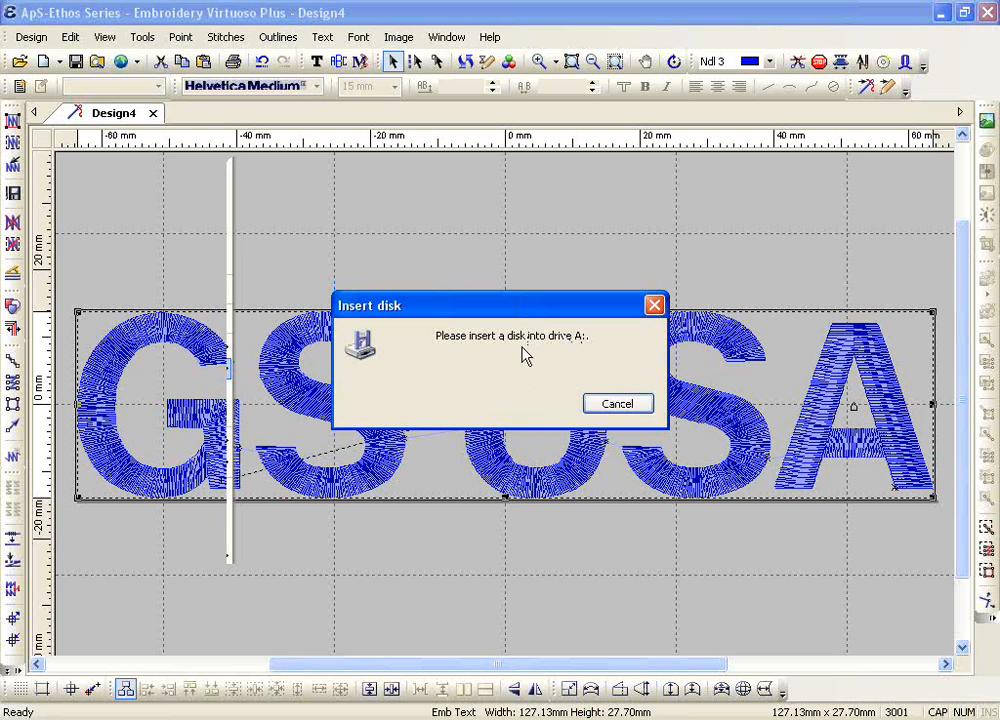
{"action": "left_click", "coordinate": [600, 405]}
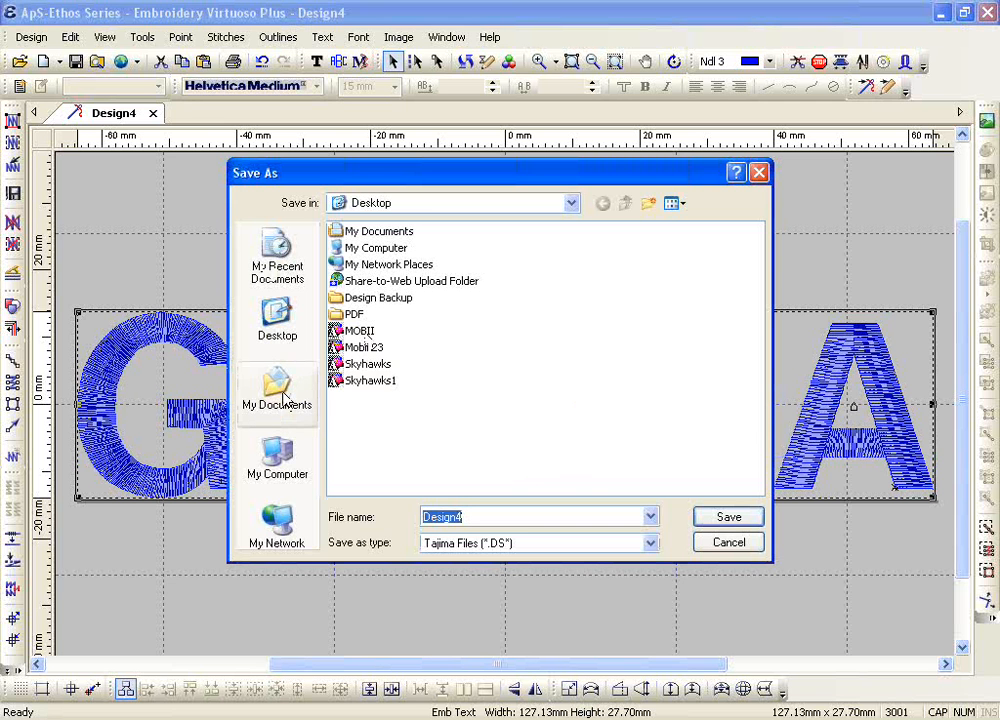
{"action": "left_click", "coordinate": [280, 462]}
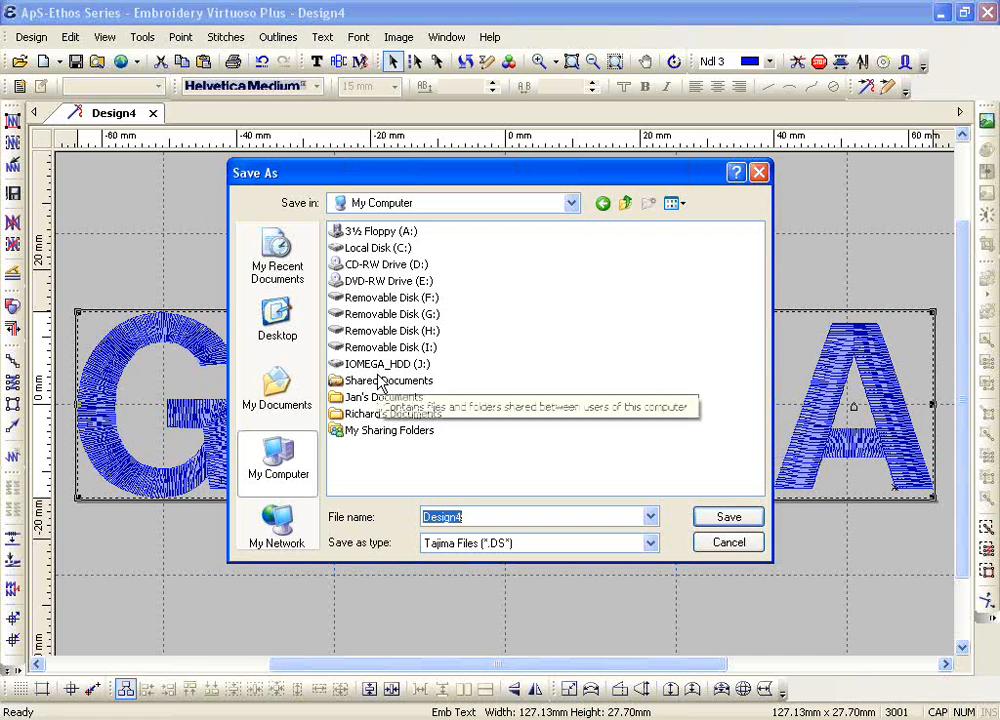
{"action": "left_click", "coordinate": [288, 395]}
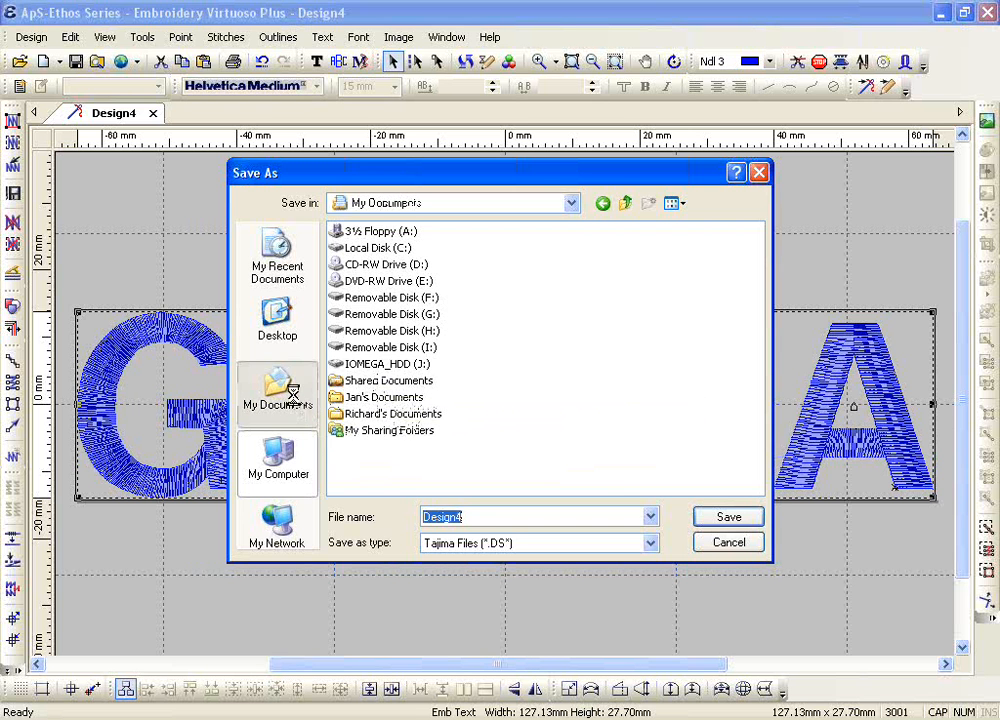
{"action": "left_click", "coordinate": [291, 328]}
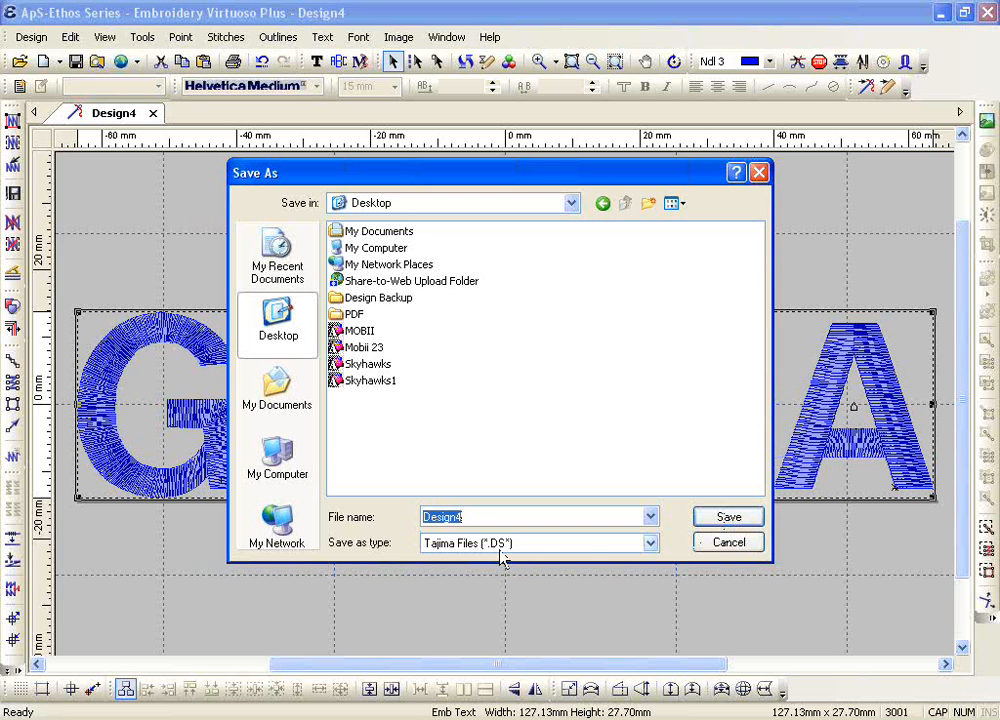
{"action": "left_click", "coordinate": [727, 554]}
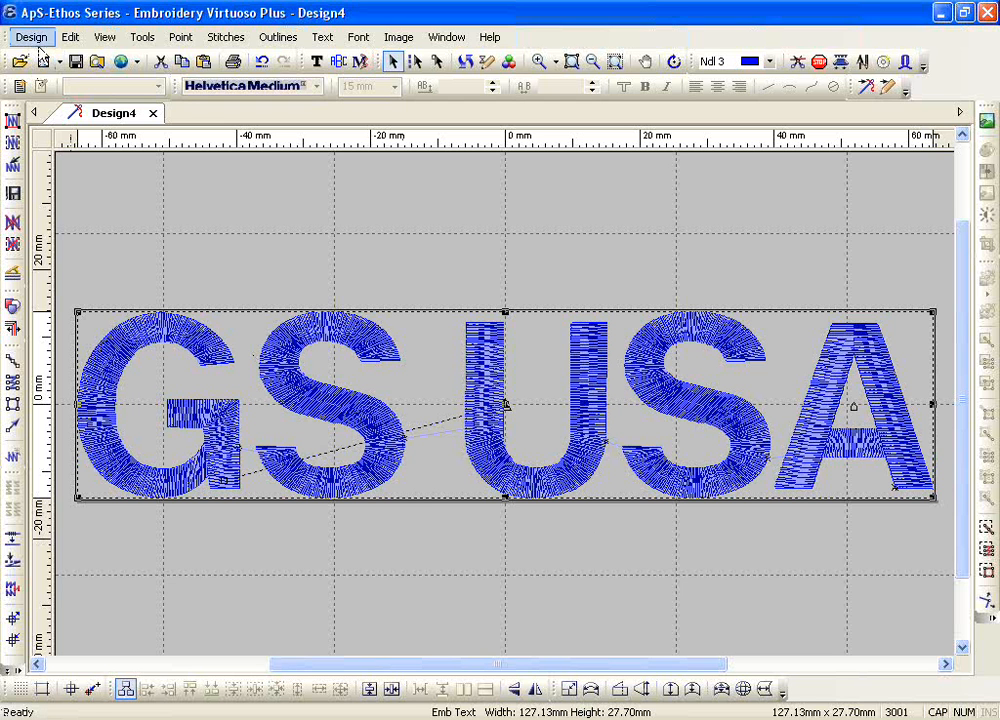
Step: Import the Tajima file Skyhawks1 from the Desktop as an Alien DOS file, using an Embroidery Artisan Plus template
{"action": "left_click", "coordinate": [32, 38]}
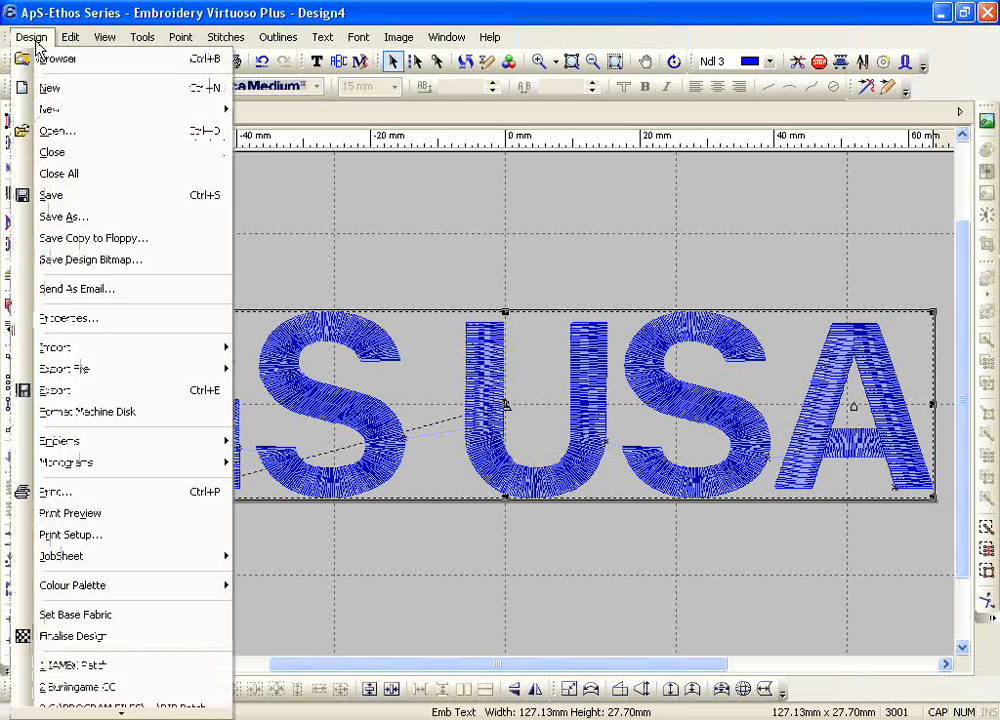
{"action": "mouse_move", "coordinate": [138, 353]}
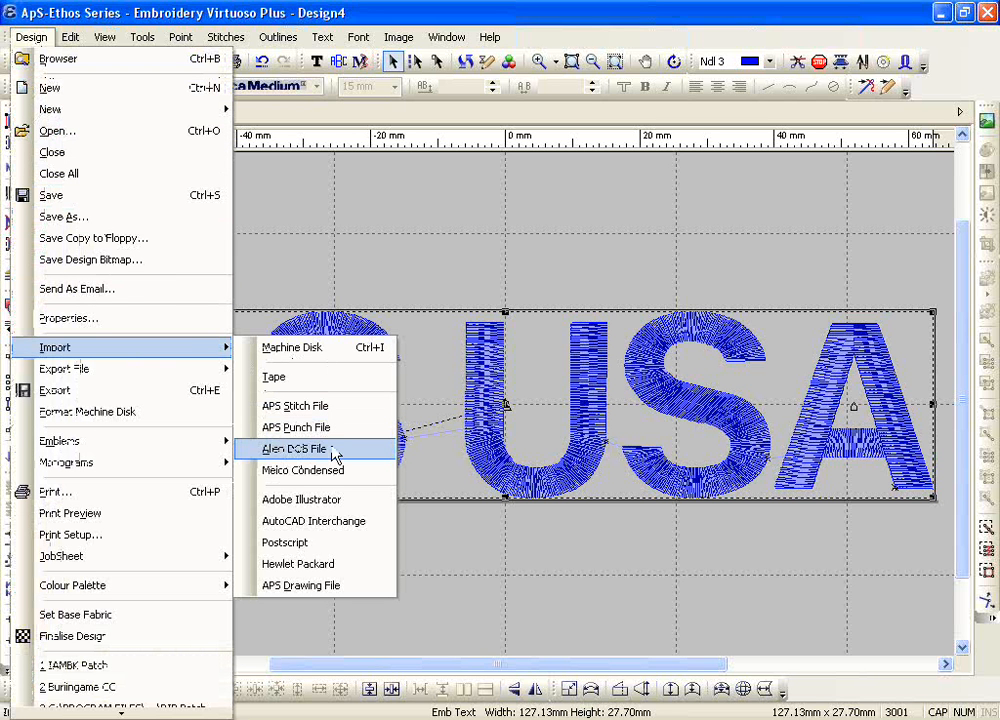
{"action": "left_click", "coordinate": [332, 453]}
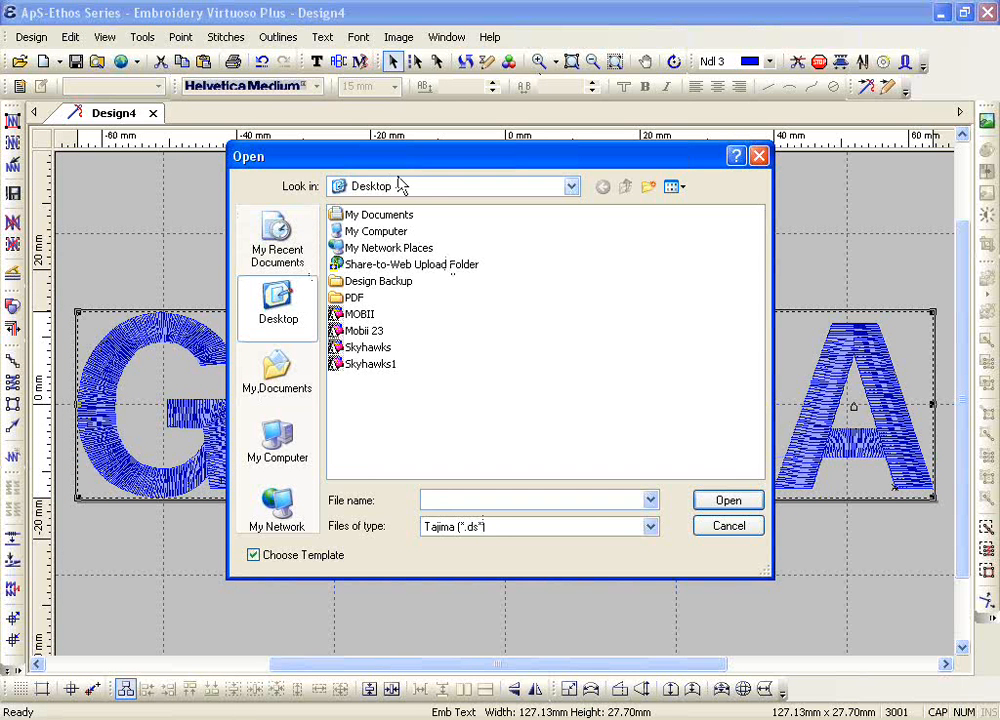
{"action": "left_click", "coordinate": [379, 192]}
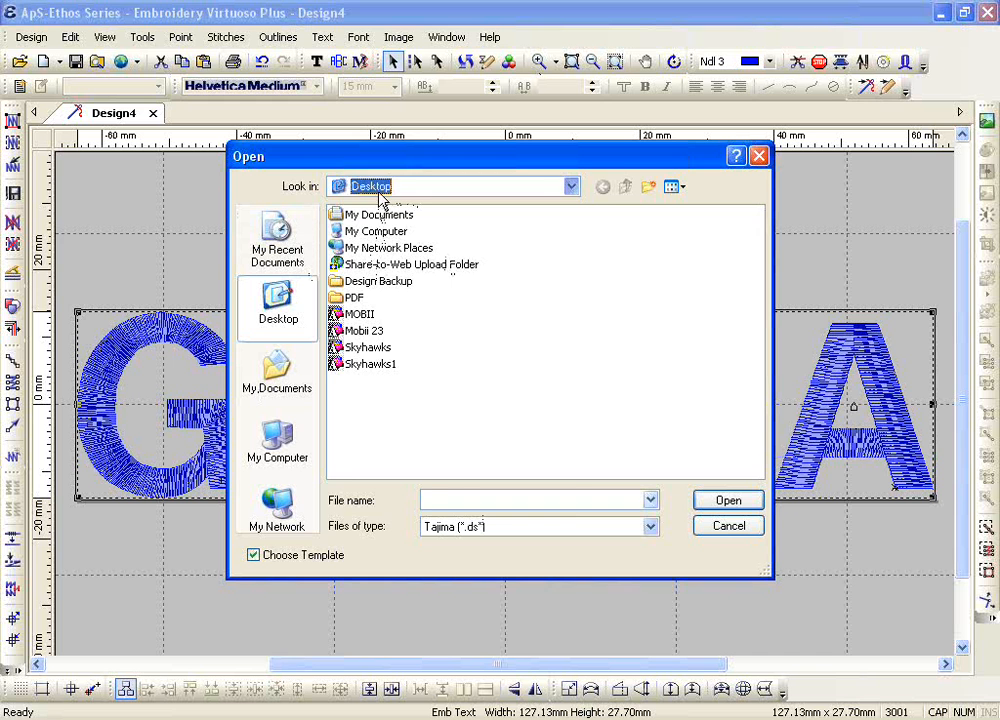
{"action": "left_click", "coordinate": [380, 197]}
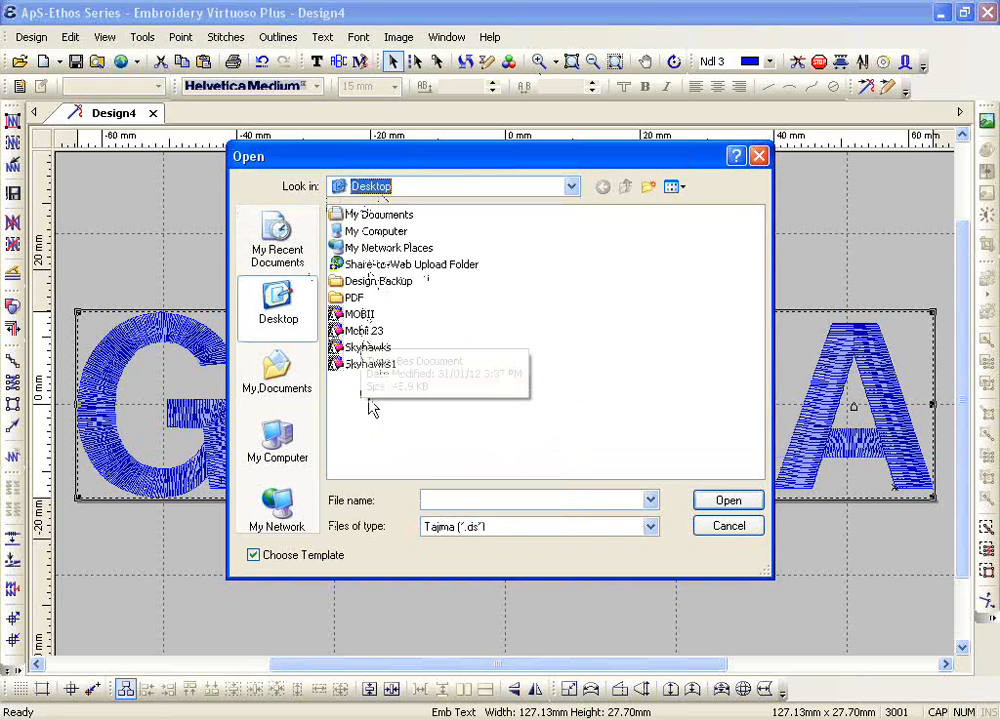
{"action": "left_click", "coordinate": [369, 366]}
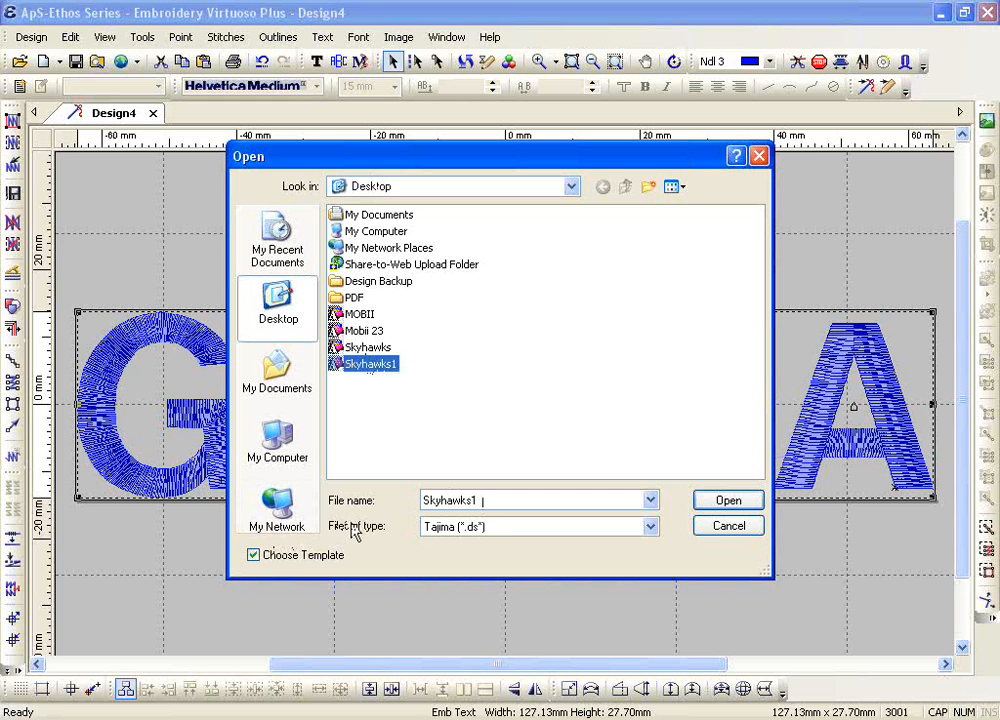
{"action": "left_click", "coordinate": [468, 538]}
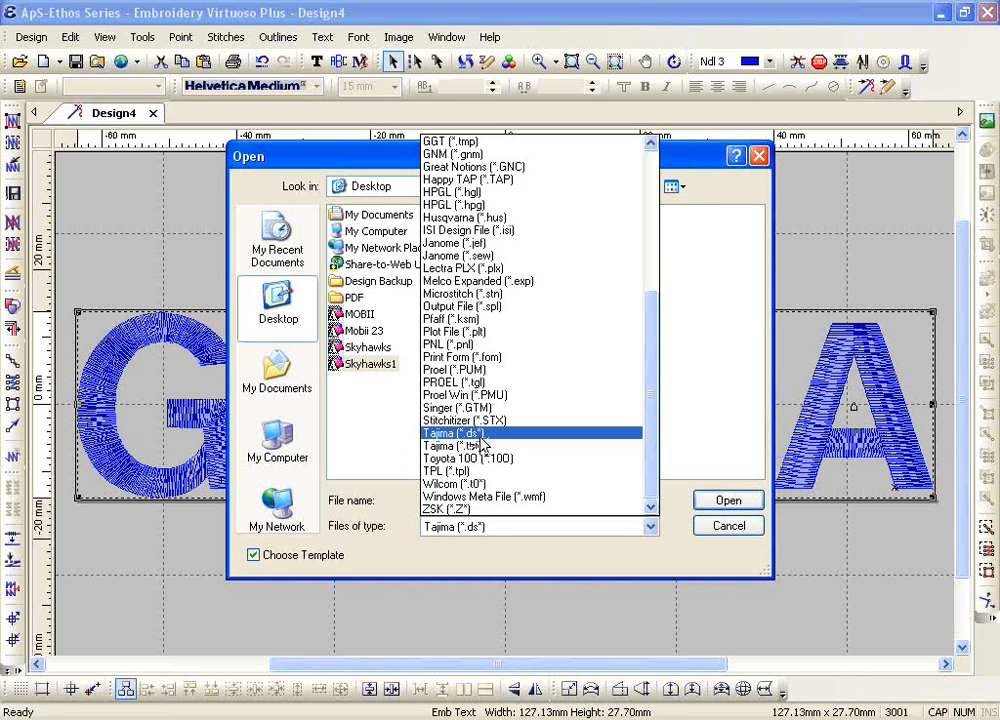
{"action": "left_click", "coordinate": [480, 436]}
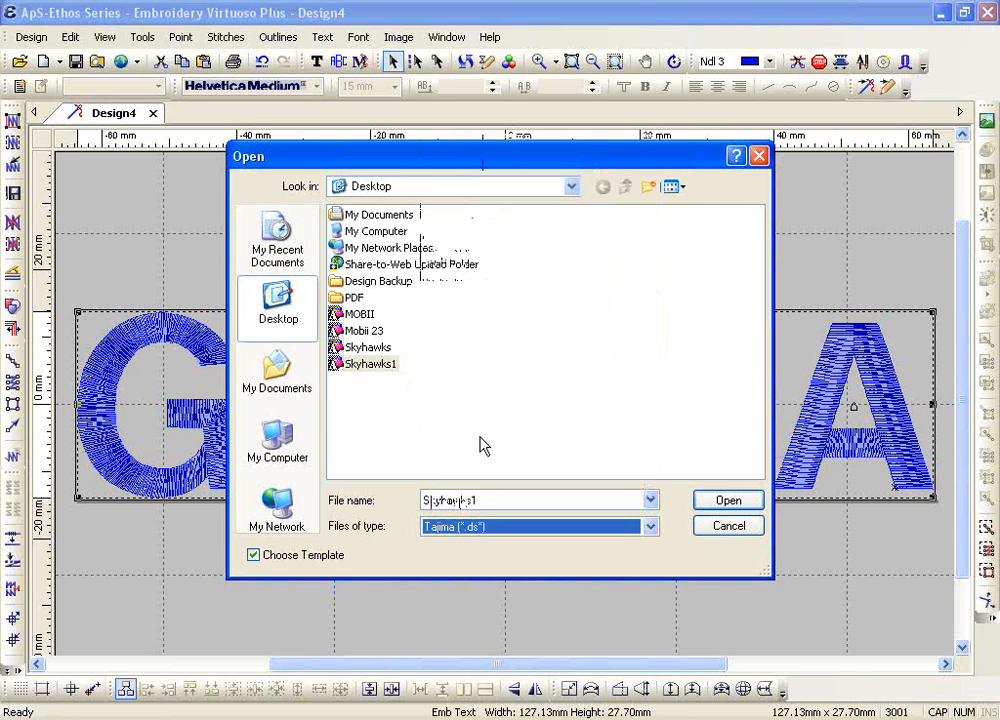
{"action": "double_click", "coordinate": [380, 370]}
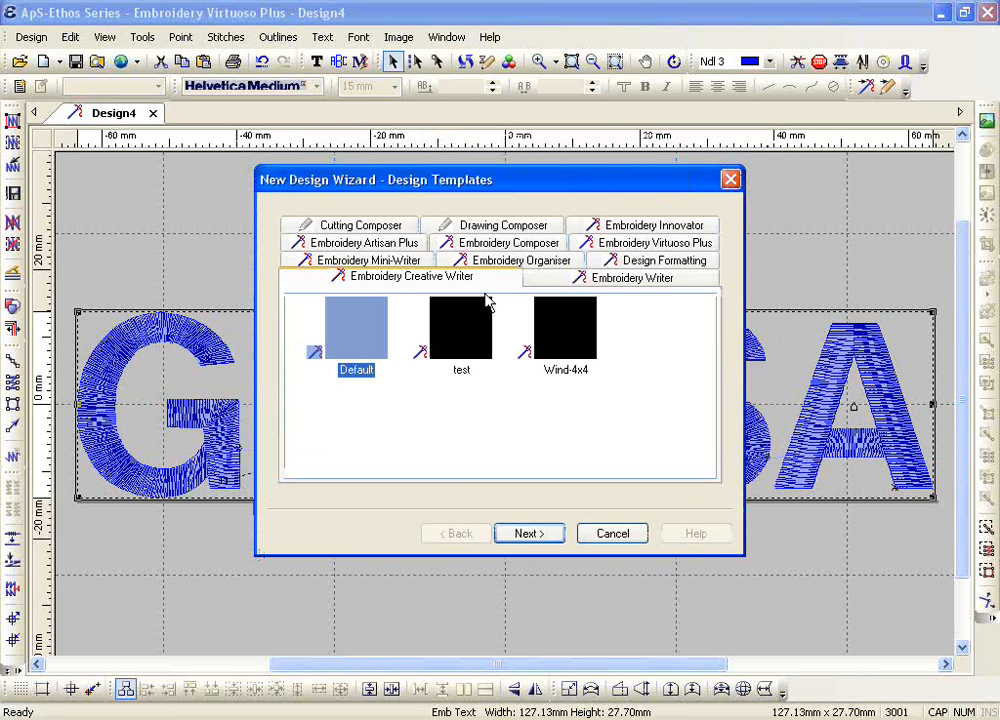
{"action": "left_click", "coordinate": [345, 246]}
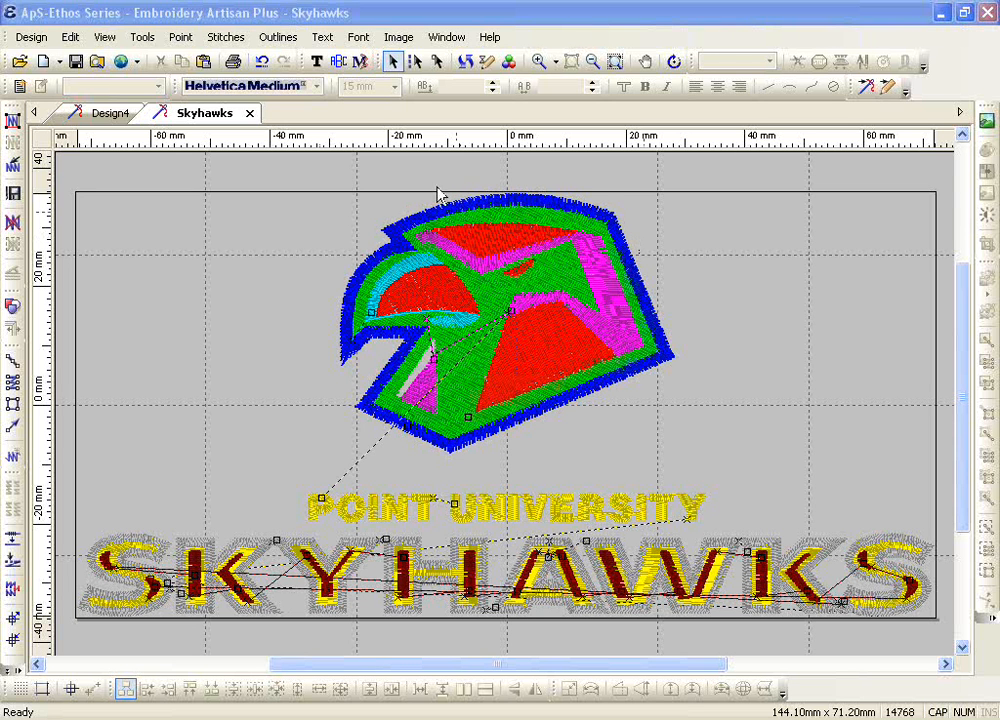
{"action": "left_click_drag", "start_coordinate": [309, 174], "coordinate": [685, 465]}
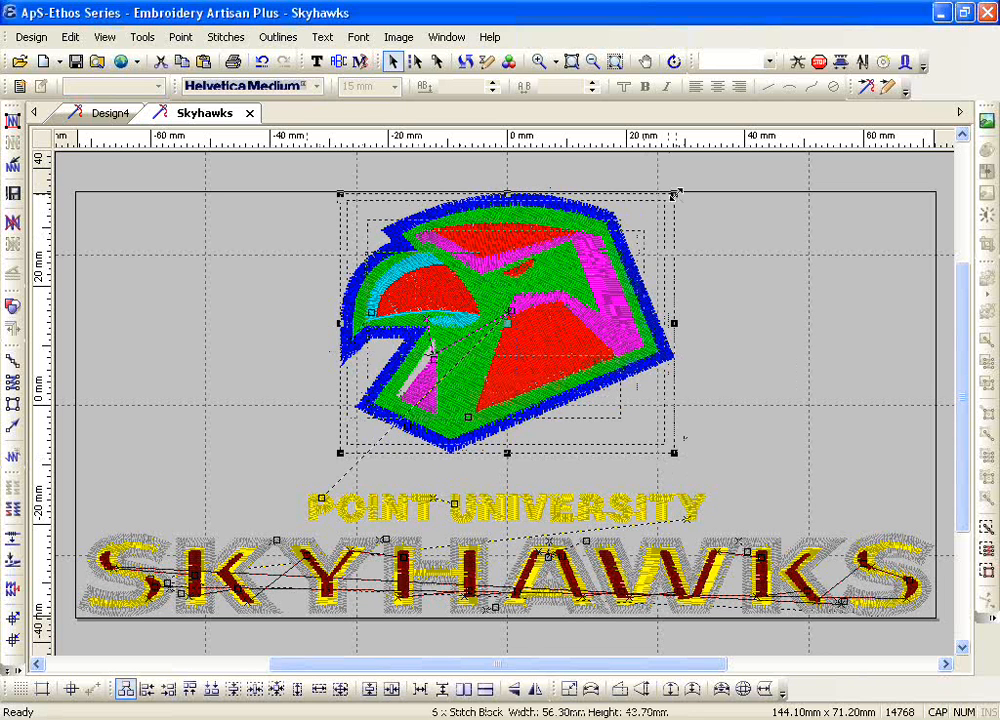
{"action": "left_click", "coordinate": [271, 298]}
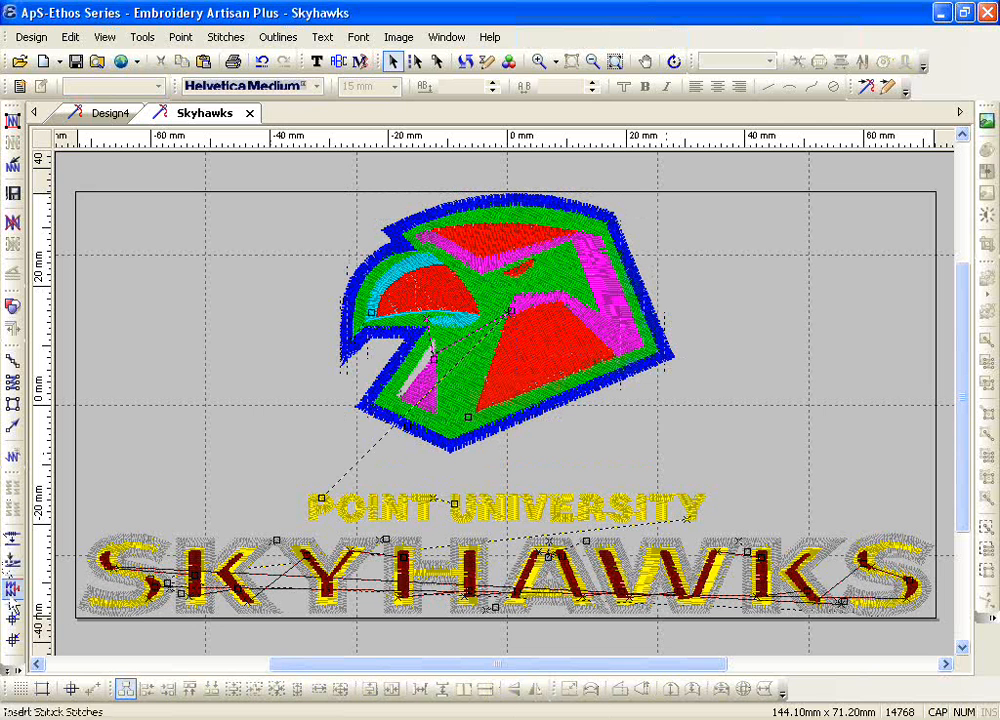
Step: Scale the whole Skyhawks design to 80% in width and height with the Stitch Graduater
{"action": "left_click", "coordinate": [16, 671]}
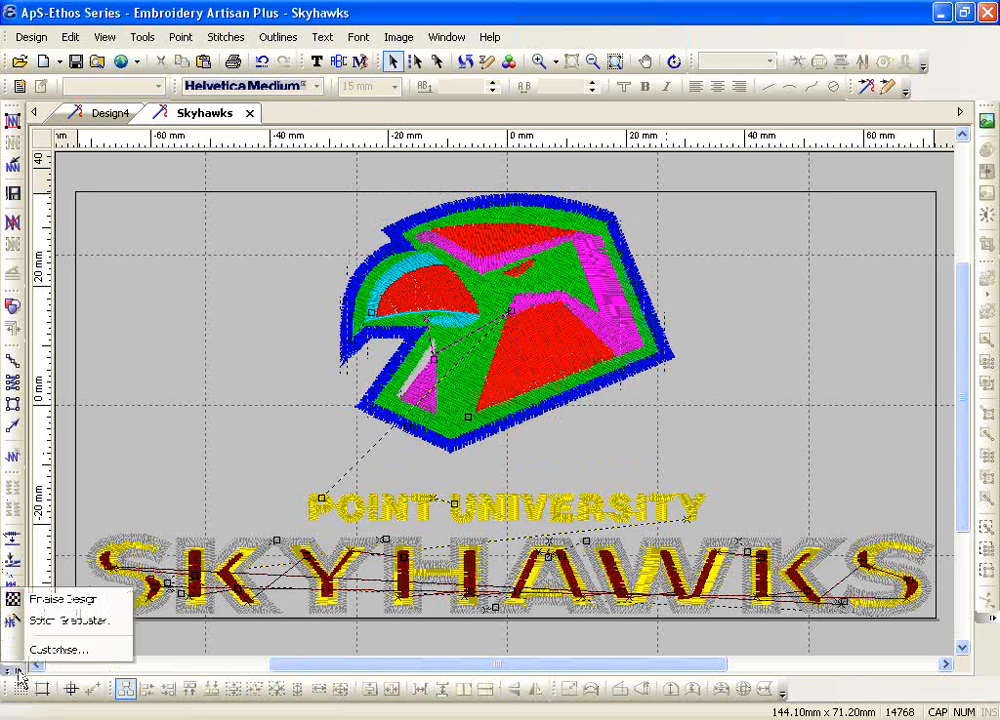
{"action": "left_click", "coordinate": [35, 622]}
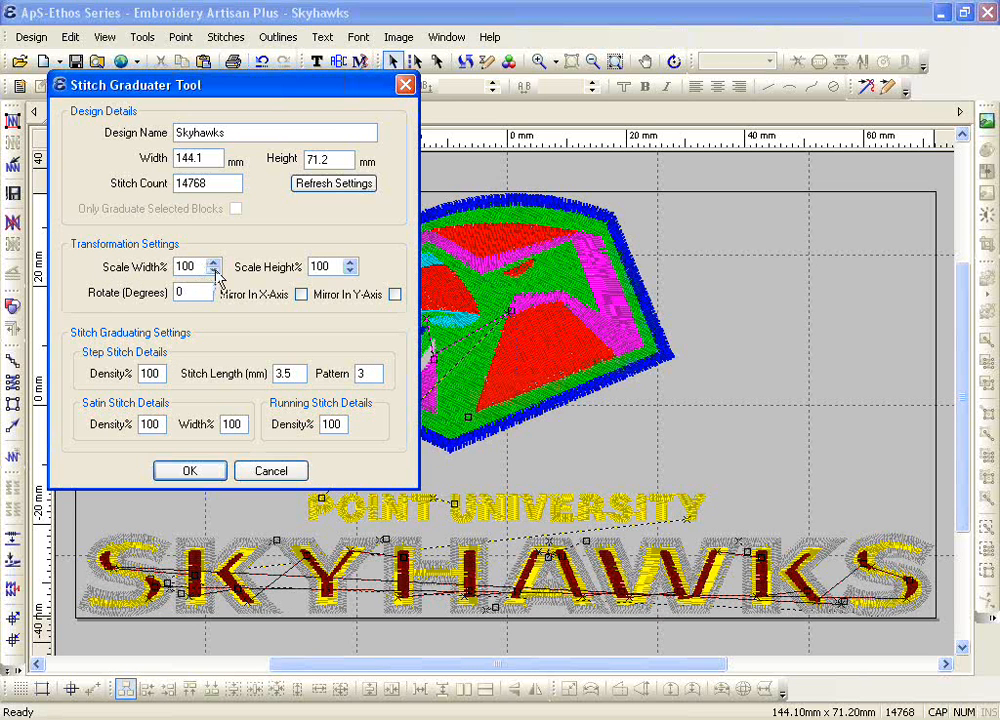
{"action": "left_click", "coordinate": [214, 271]}
{"action": "left_click", "coordinate": [214, 271]}
{"action": "left_click", "coordinate": [214, 271]}
{"action": "left_click", "coordinate": [214, 271]}
{"action": "left_click", "coordinate": [214, 271]}
{"action": "left_click", "coordinate": [214, 271]}
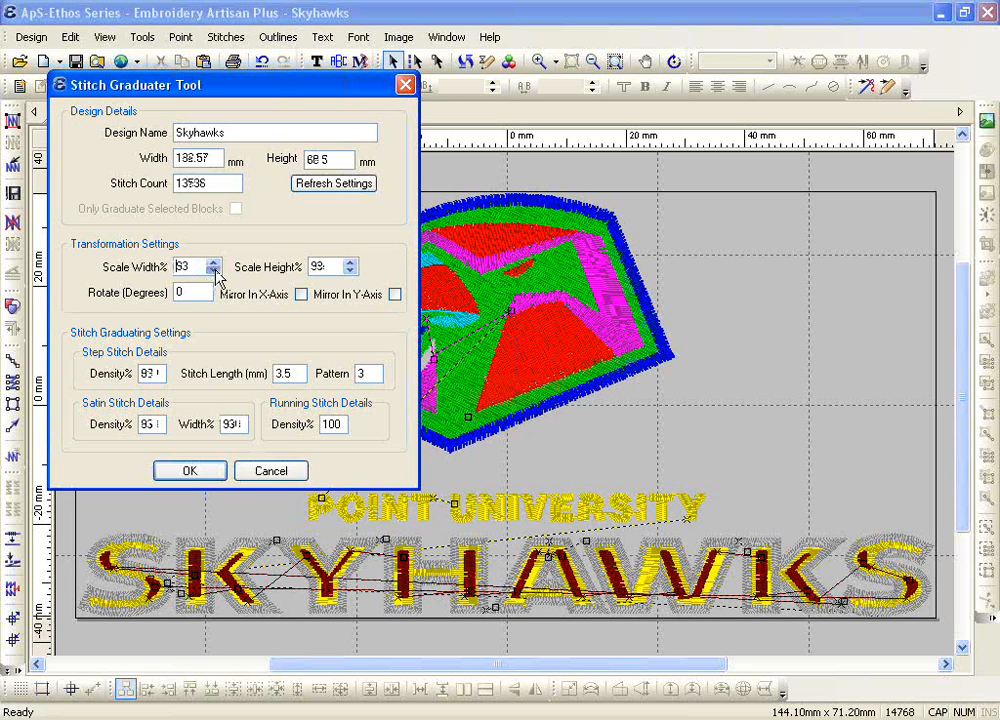
{"action": "left_click", "coordinate": [214, 271]}
{"action": "left_click", "coordinate": [214, 271]}
{"action": "left_click", "coordinate": [214, 271]}
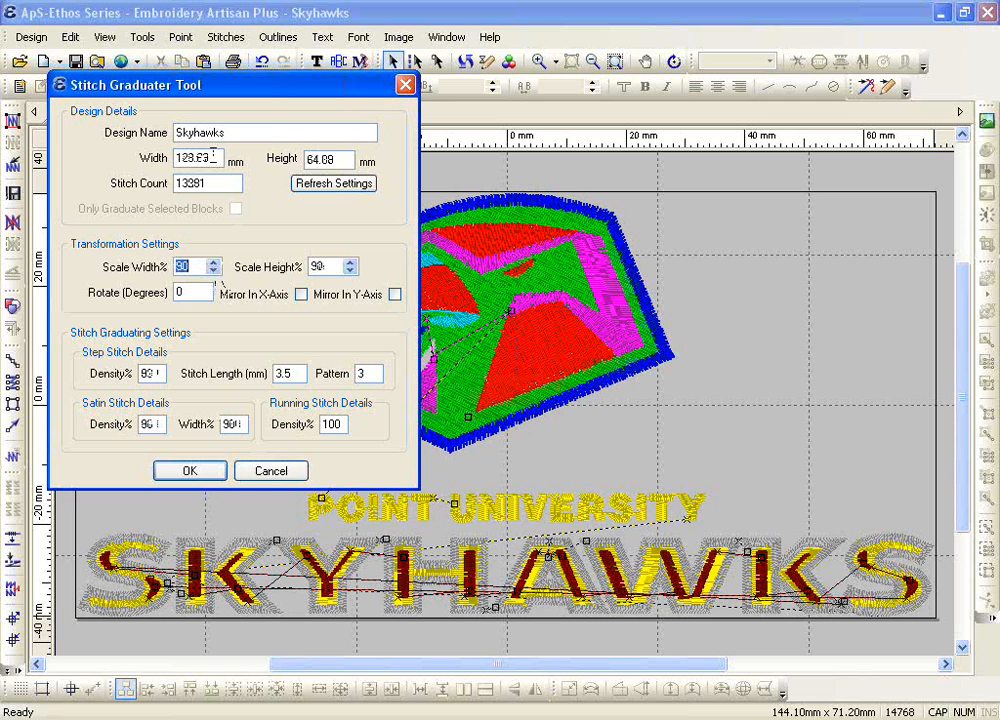
{"action": "left_click", "coordinate": [214, 271]}
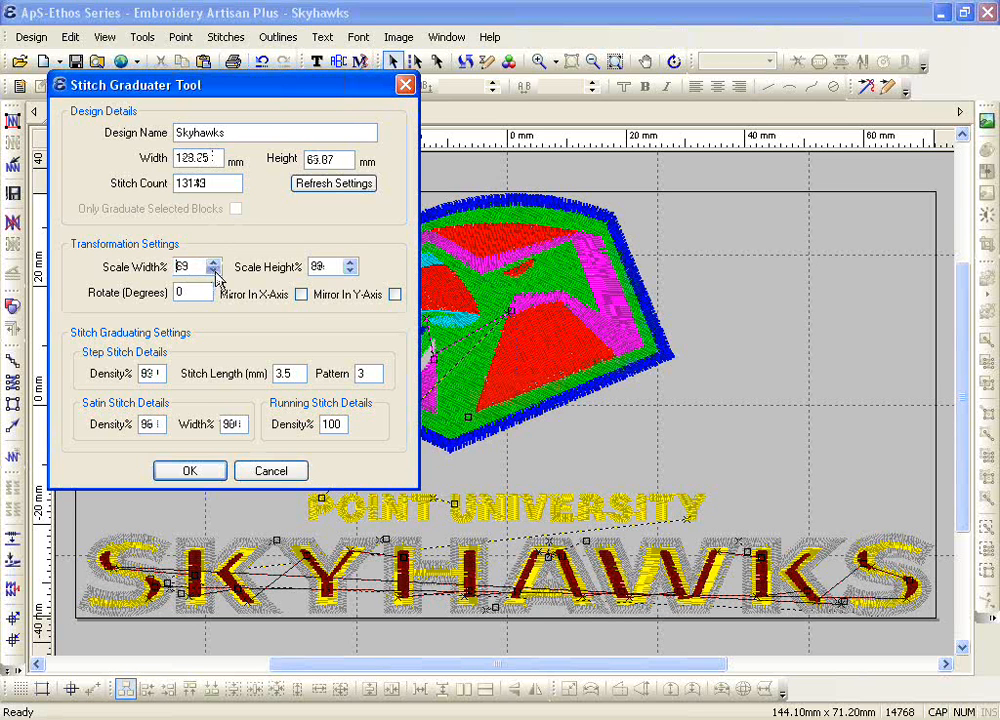
{"action": "left_click", "coordinate": [214, 271]}
{"action": "left_click", "coordinate": [214, 271]}
{"action": "left_click", "coordinate": [214, 271]}
{"action": "left_click", "coordinate": [214, 271]}
{"action": "left_click", "coordinate": [214, 271]}
{"action": "left_click", "coordinate": [214, 271]}
{"action": "left_click", "coordinate": [214, 271]}
{"action": "left_click", "coordinate": [214, 271]}
{"action": "left_click", "coordinate": [214, 271]}
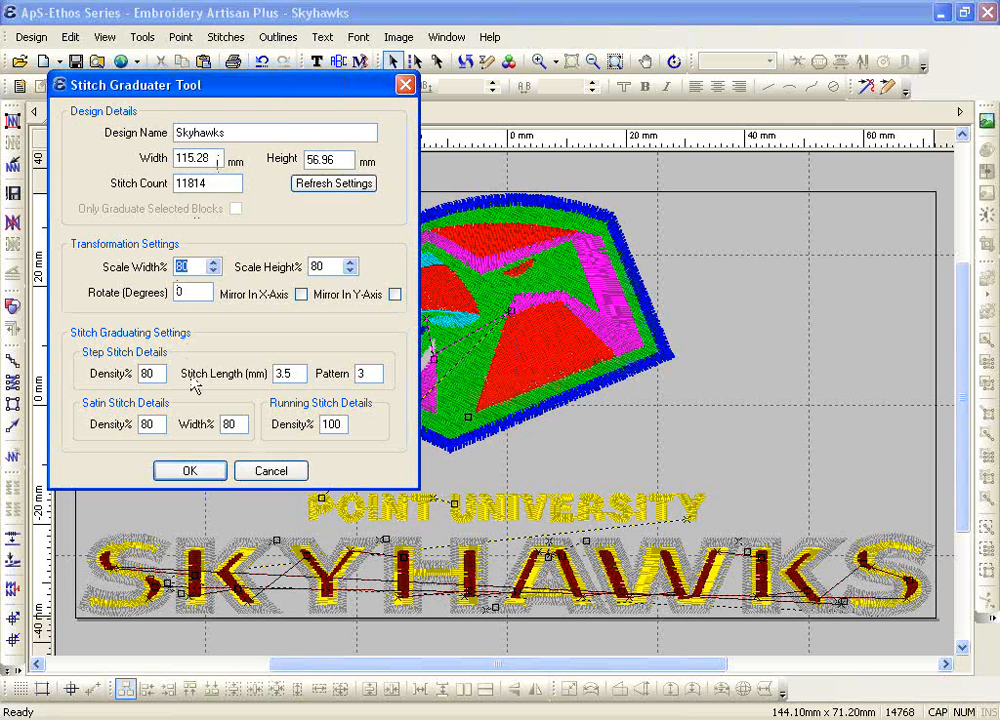
{"action": "left_click", "coordinate": [209, 473]}
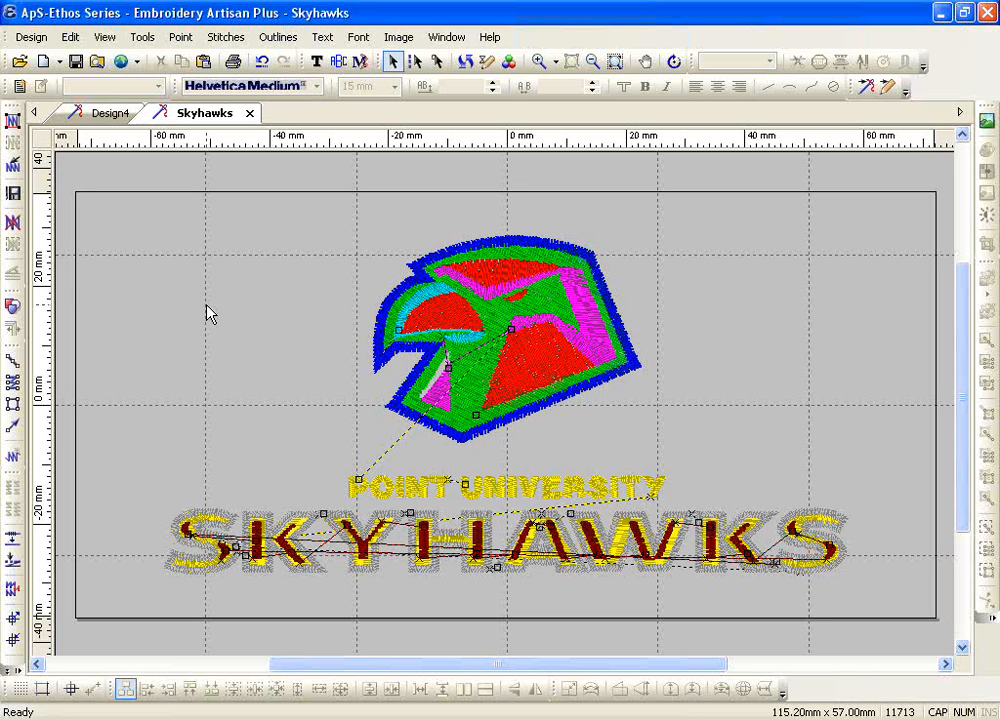
Step: Fit the scaled Skyhawks design to the window and look at the additional stitch tools available
{"action": "left_click", "coordinate": [104, 37]}
{"action": "left_click", "coordinate": [160, 160]}
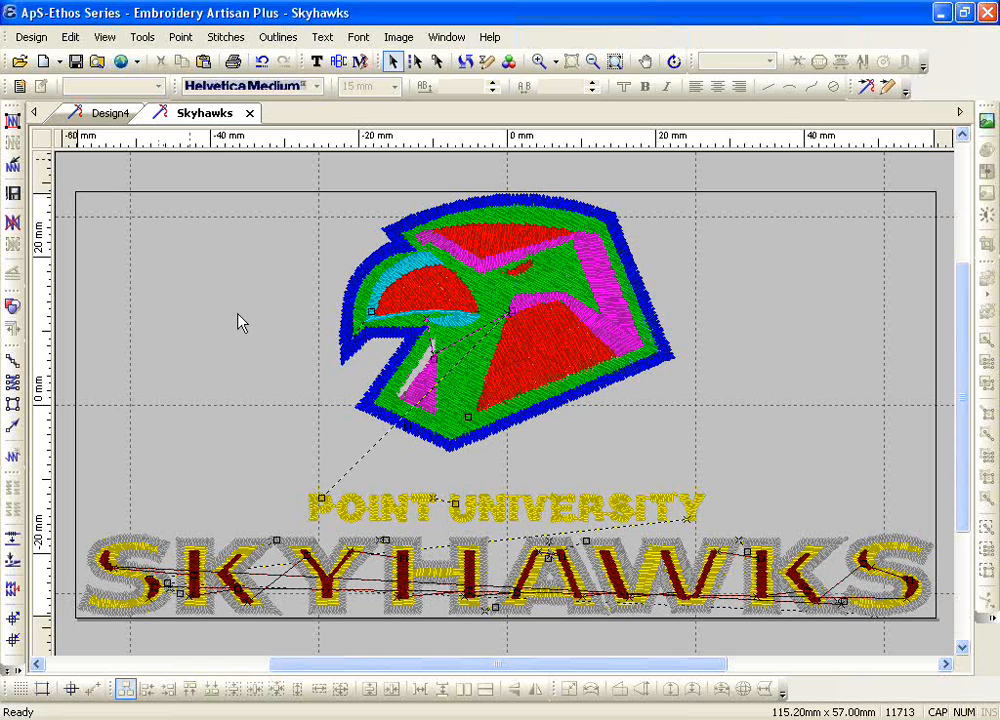
{"action": "left_click", "coordinate": [12, 670]}
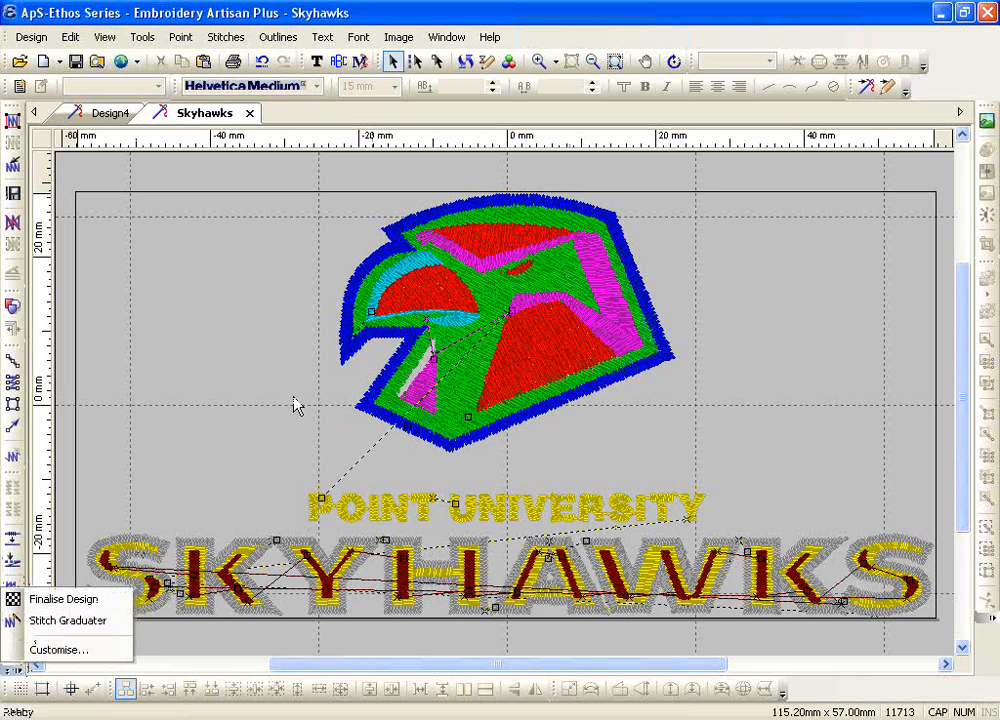
{"action": "left_click", "coordinate": [277, 360]}
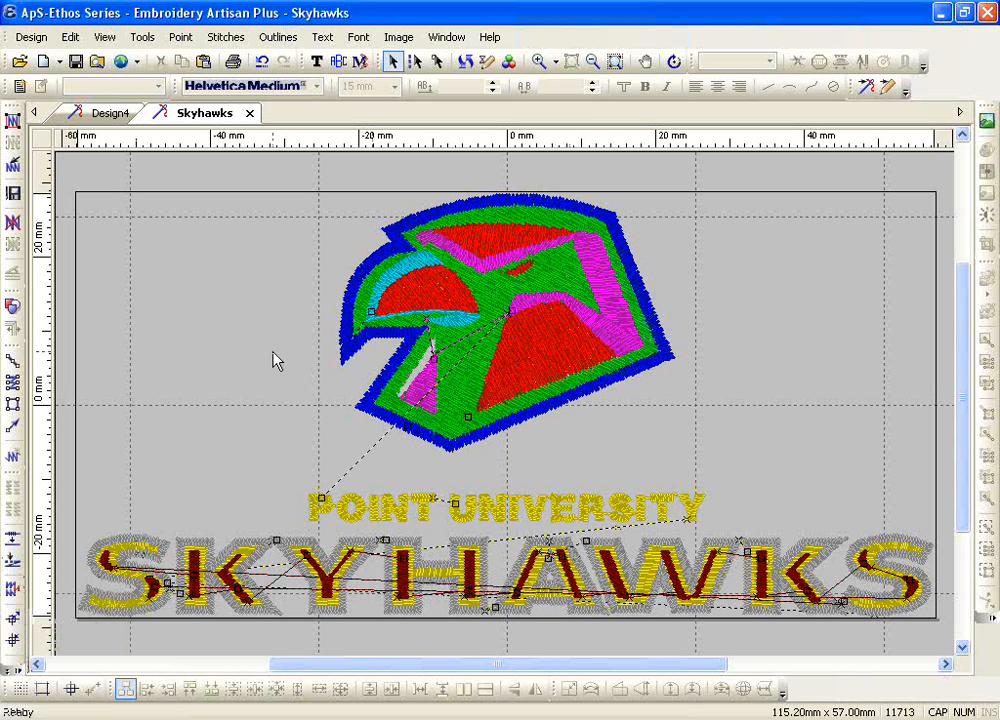